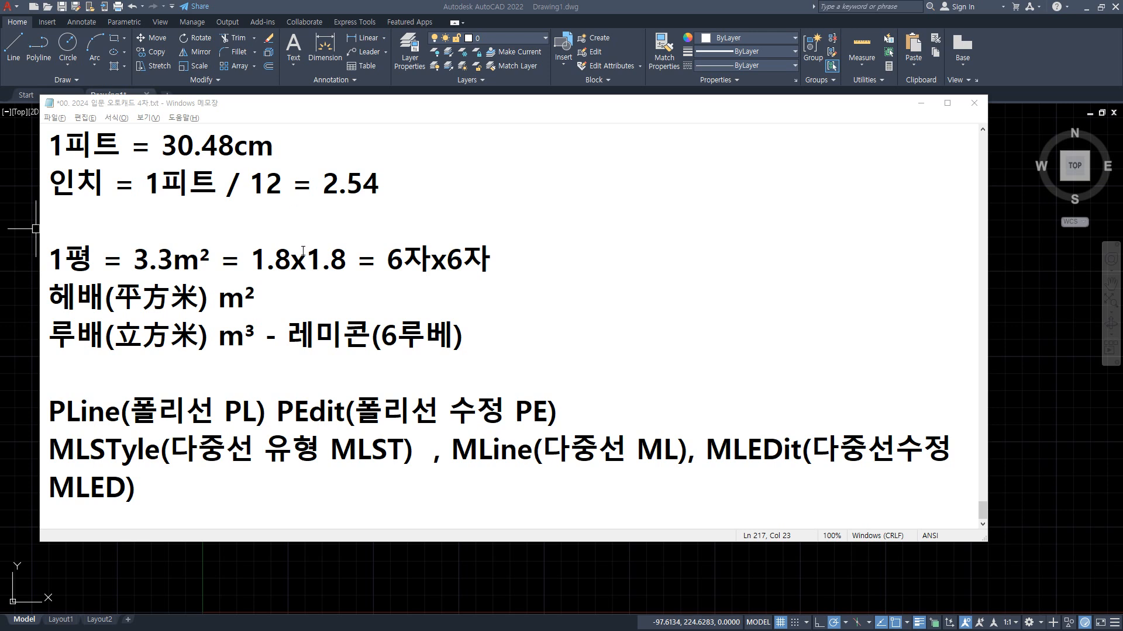
Step: Draw a stepped zero-width polyline of seven alternating horizontal and vertical segments in the drawing, and erase it
left_click(367, 585)
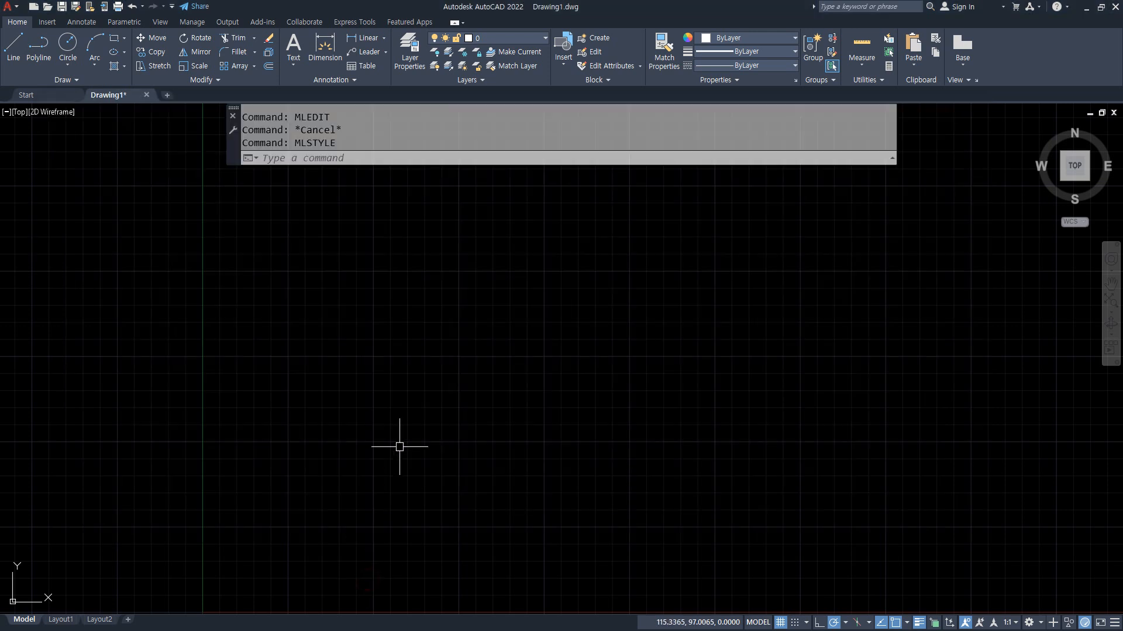
type("PL")
key("space")
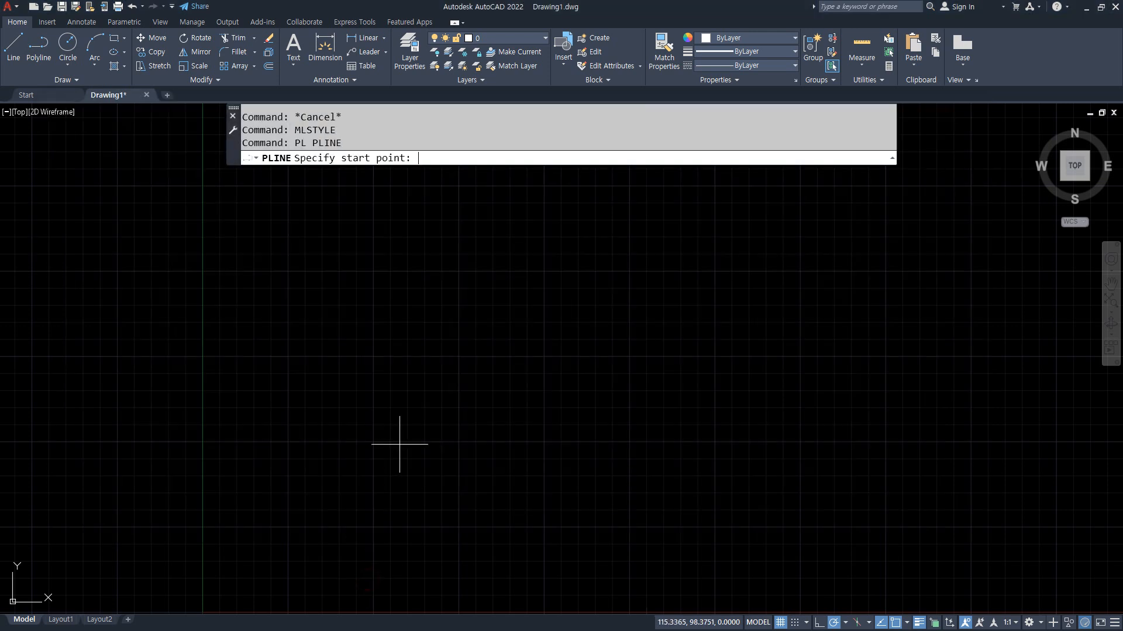
left_click(324, 276)
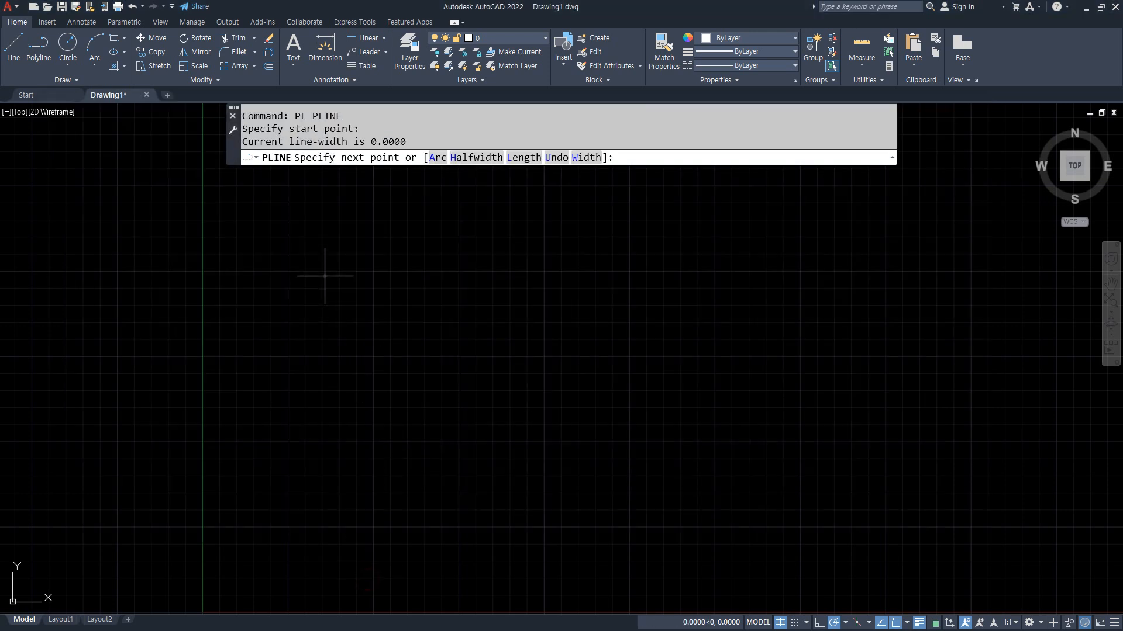
left_click(480, 358)
left_click(560, 358)
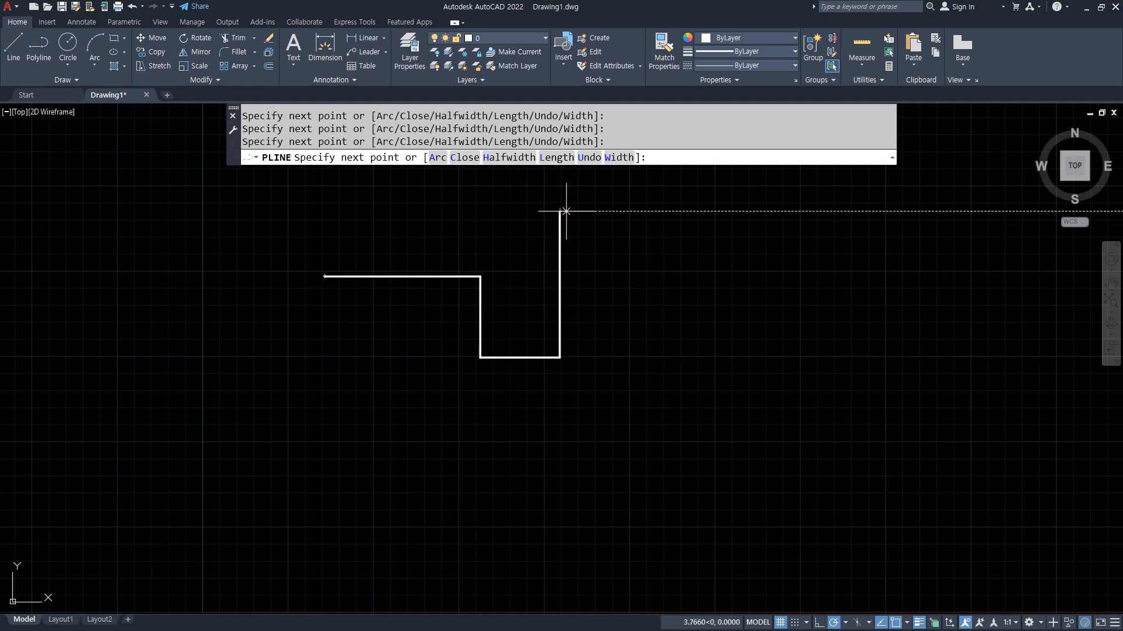
left_click(559, 211)
left_click(621, 212)
left_click(620, 304)
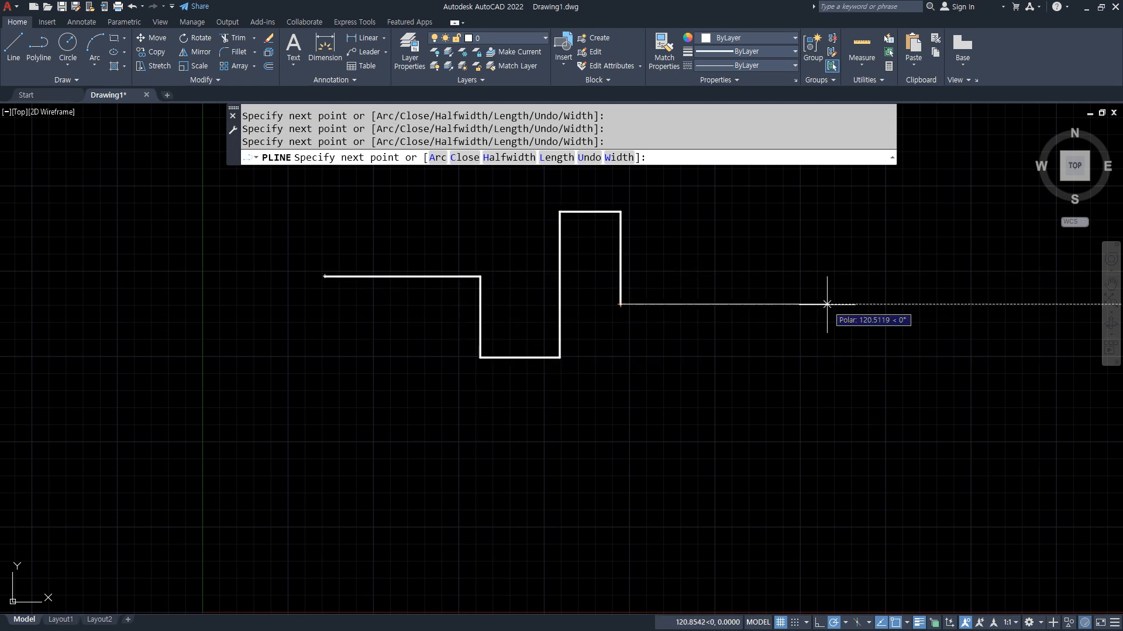
left_click(827, 304)
key("Return")
left_click(745, 305)
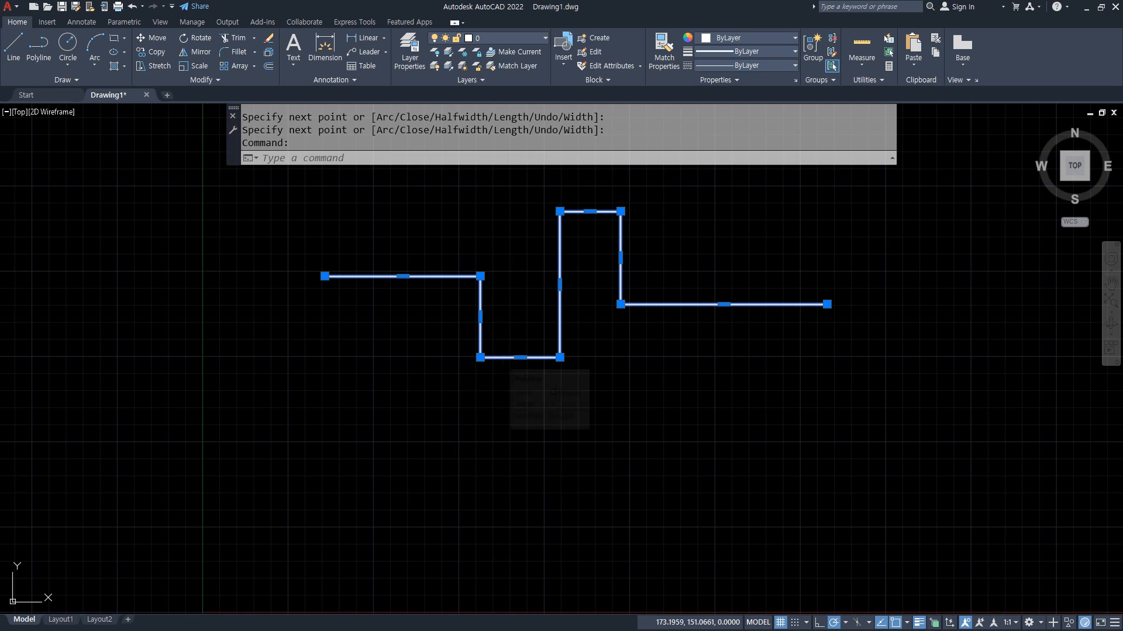
key("Delete")
Step: Start a new polyline and set both its starting width and ending width to 10
type("pl")
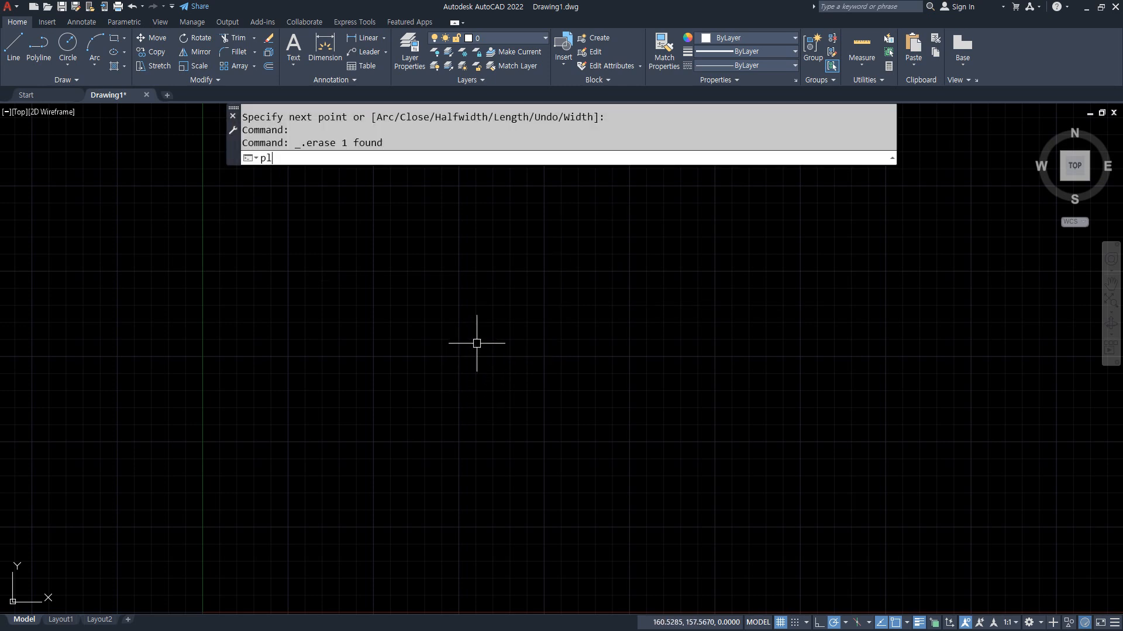
key("Return")
left_click(370, 312)
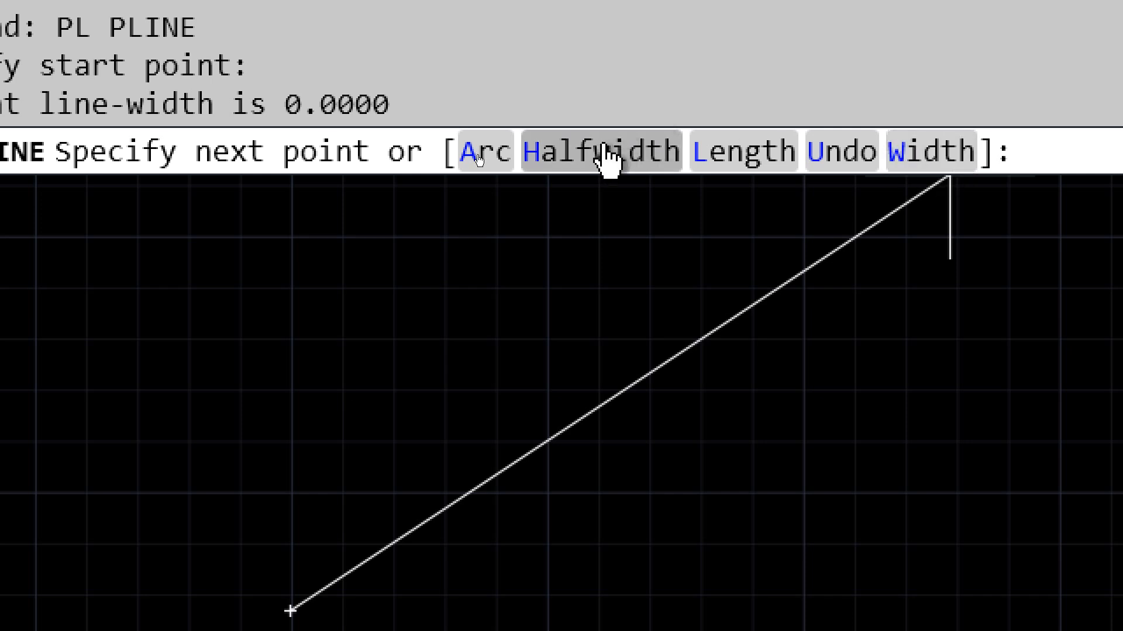
left_click(921, 152)
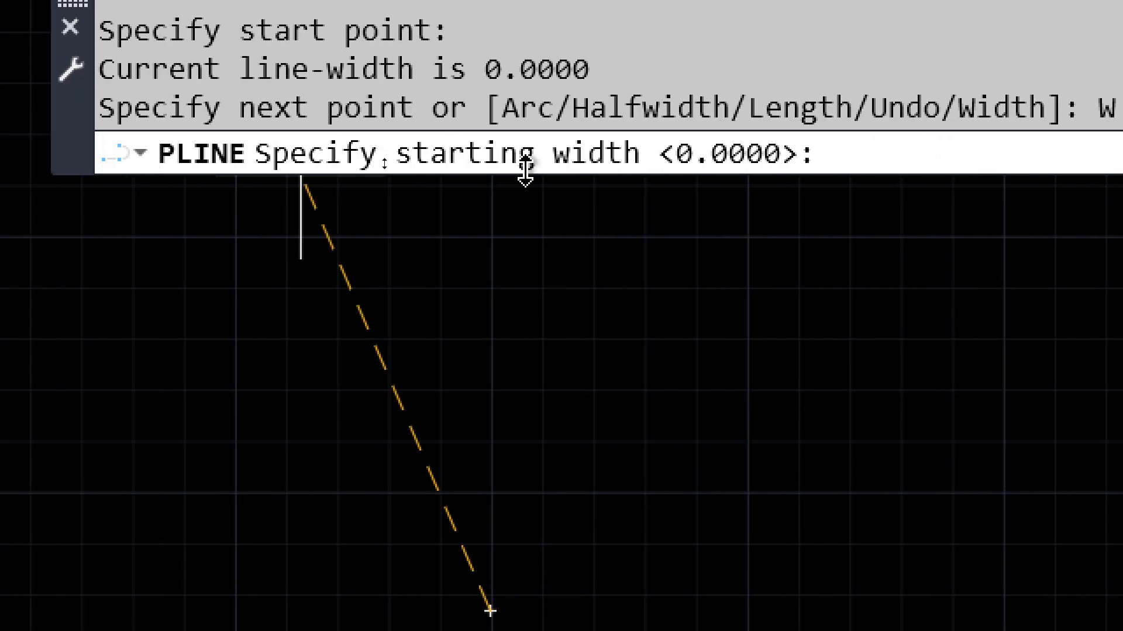
type("10")
key("Return")
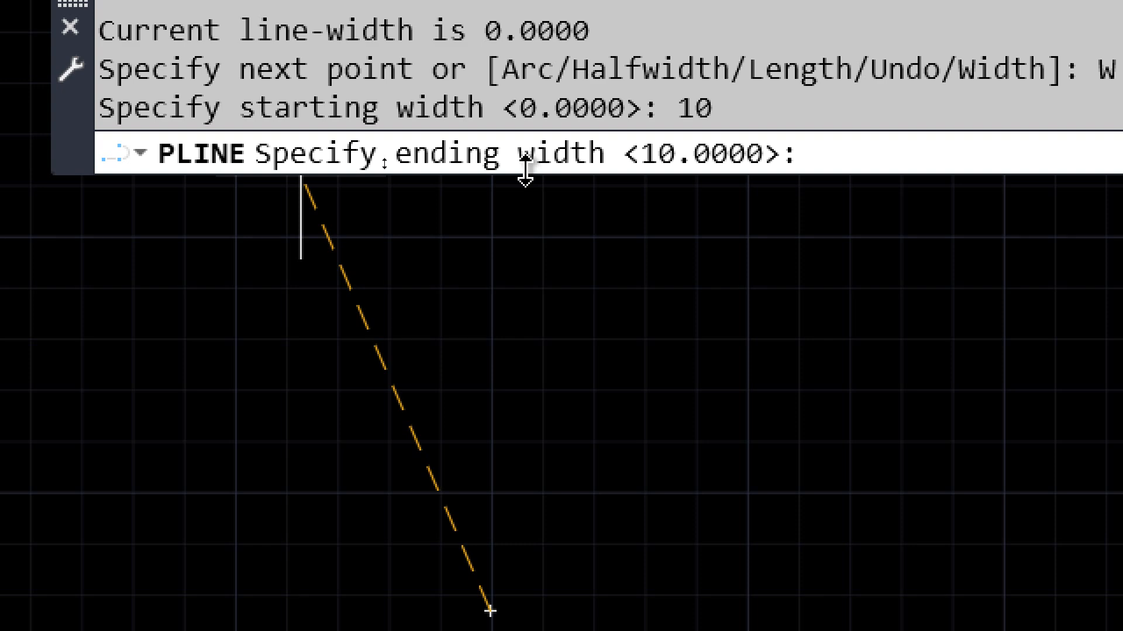
type("10")
key("Return")
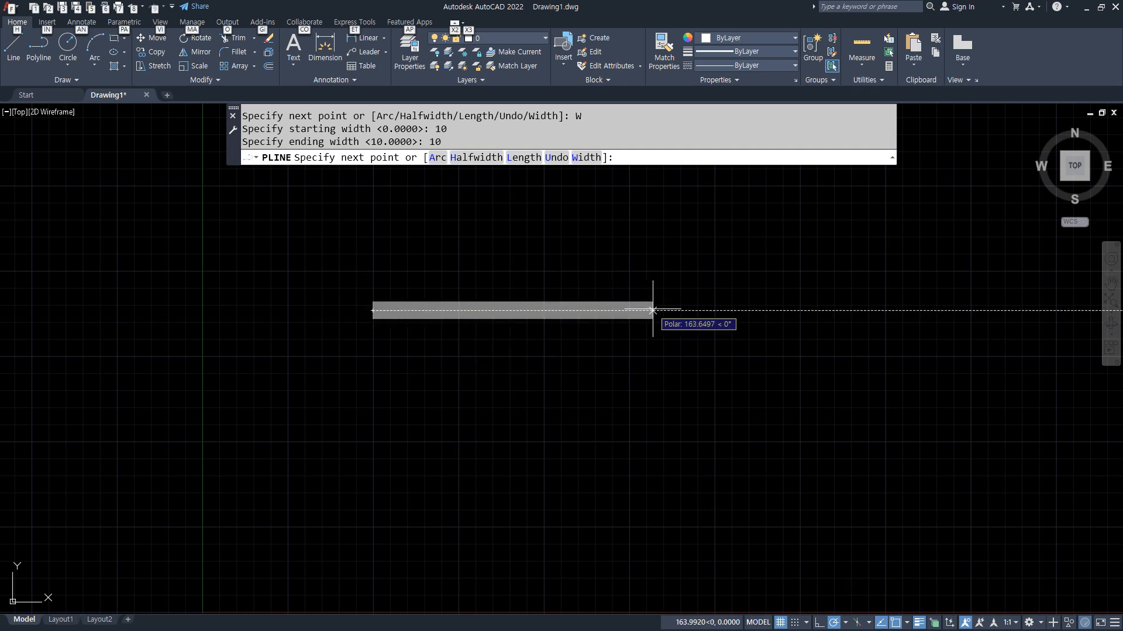
Step: Draw six alternating horizontal and vertical segments with the 10-wide polyline, finish it and erase it
left_click(653, 311)
left_click(653, 449)
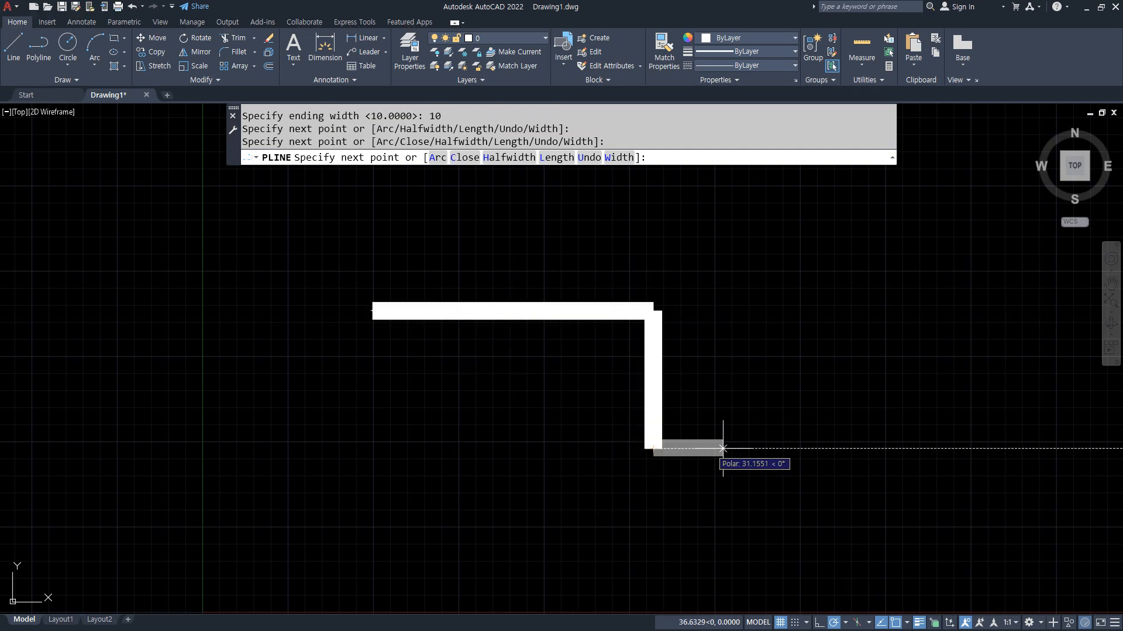
left_click(766, 448)
left_click(766, 197)
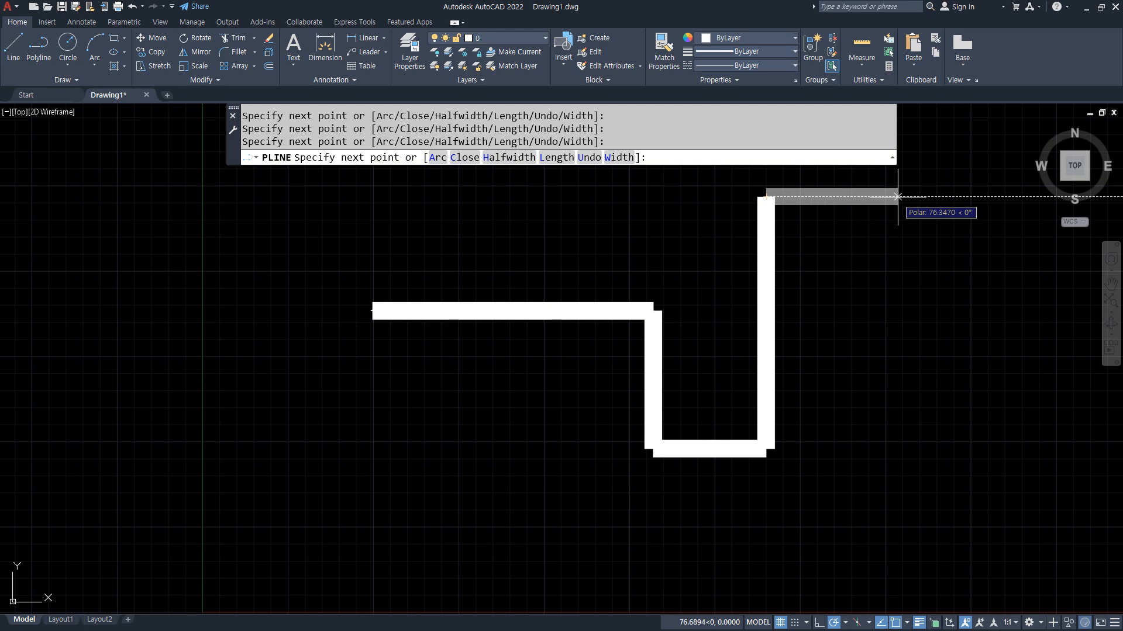
left_click(903, 197)
left_click(903, 408)
key("Return")
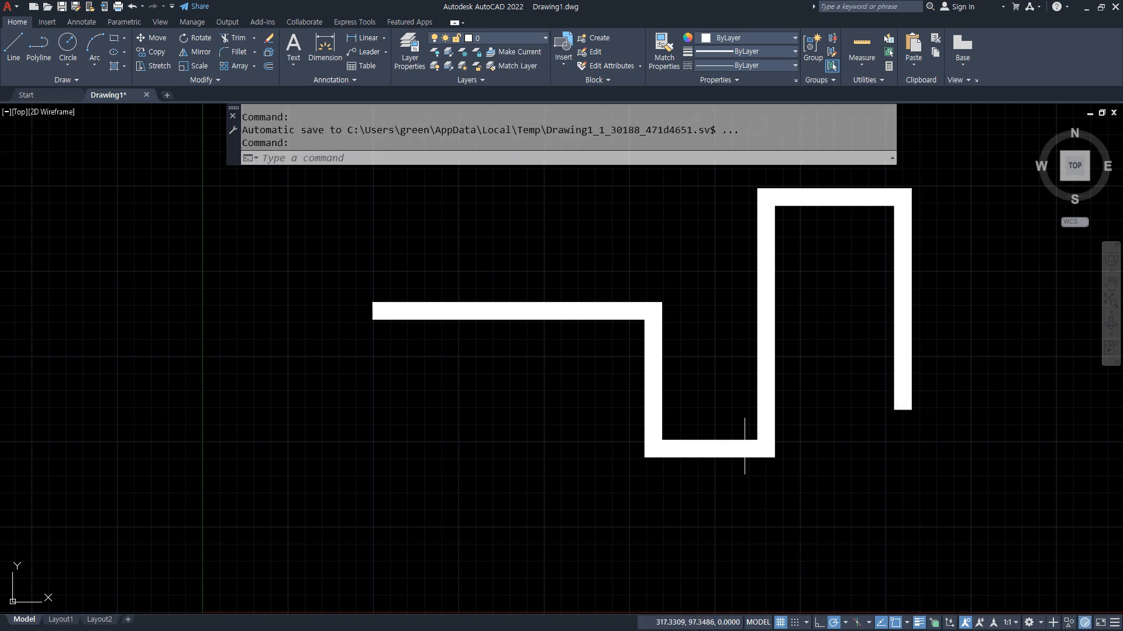
left_click(658, 460)
key("Delete")
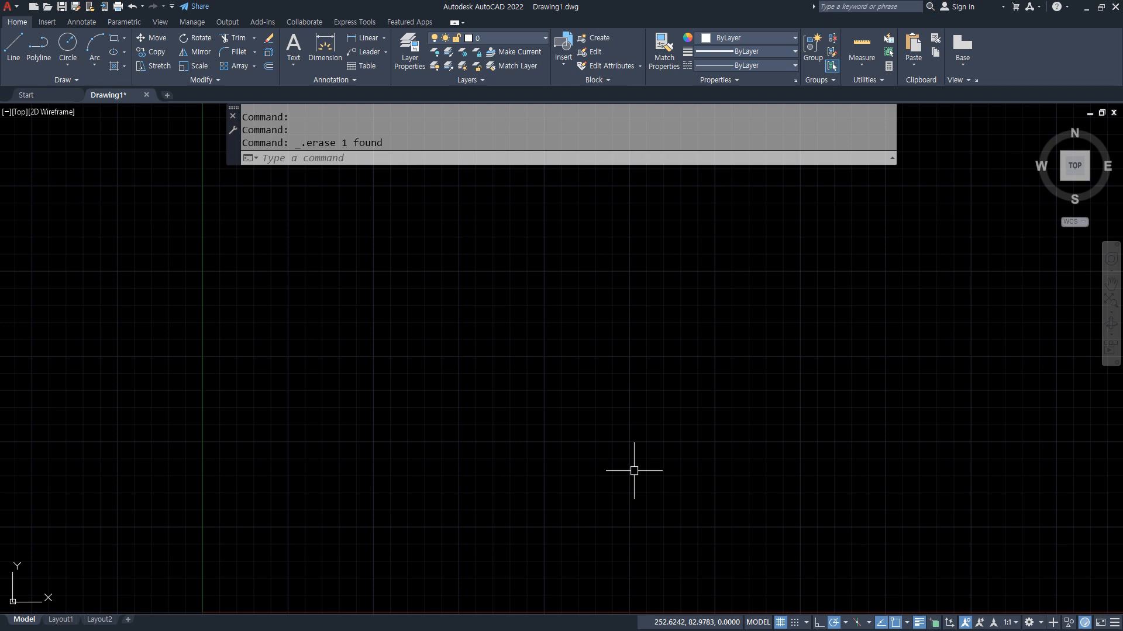
Step: Start a new polyline with a short horizontal arrowhead segment widening from 0 at its tip to 10
type("pl")
key("Return")
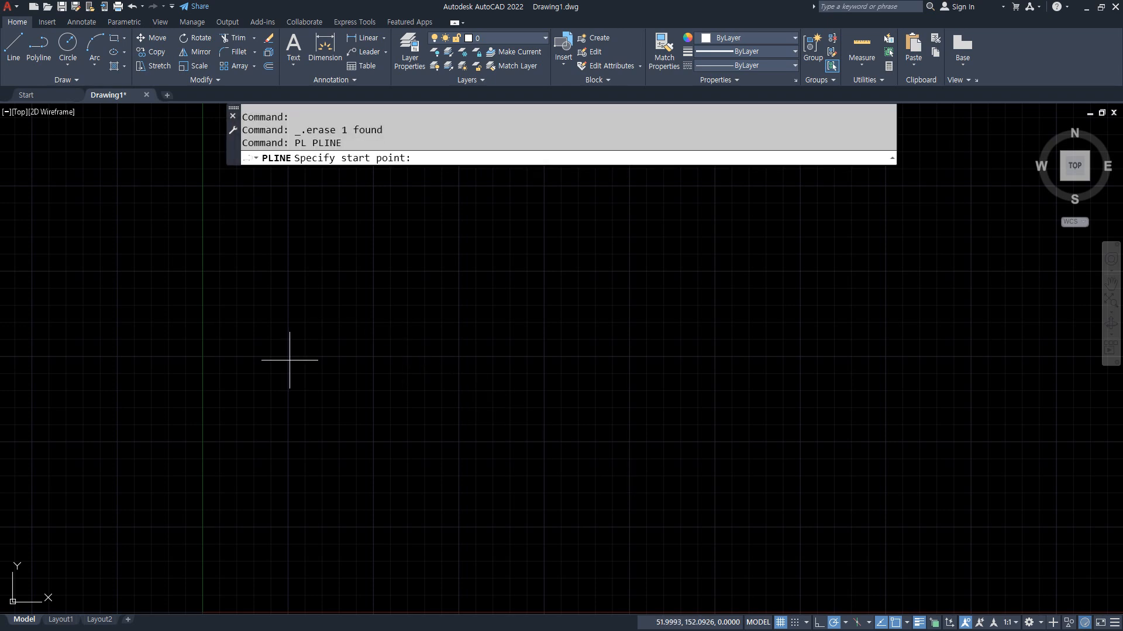
left_click(310, 357)
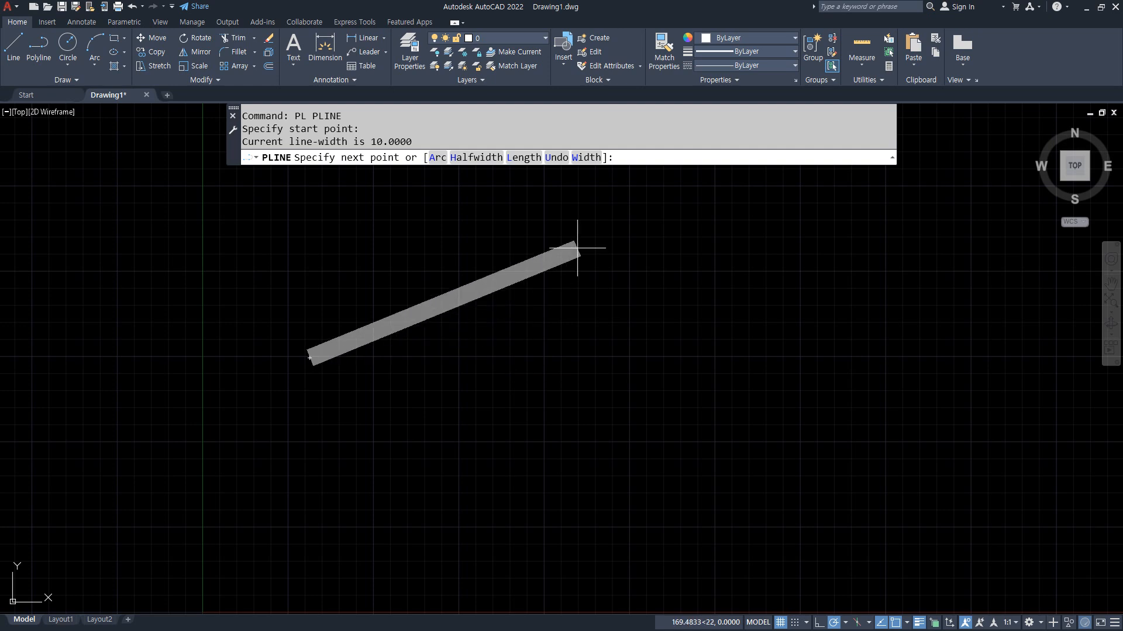
left_click(587, 158)
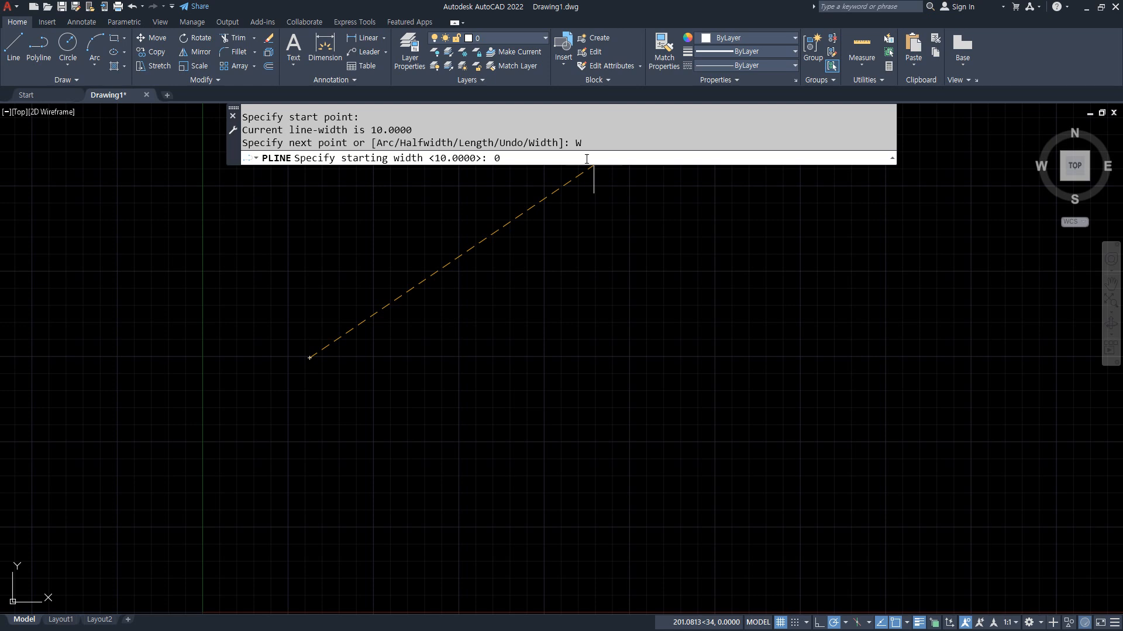
type("0")
key("Return")
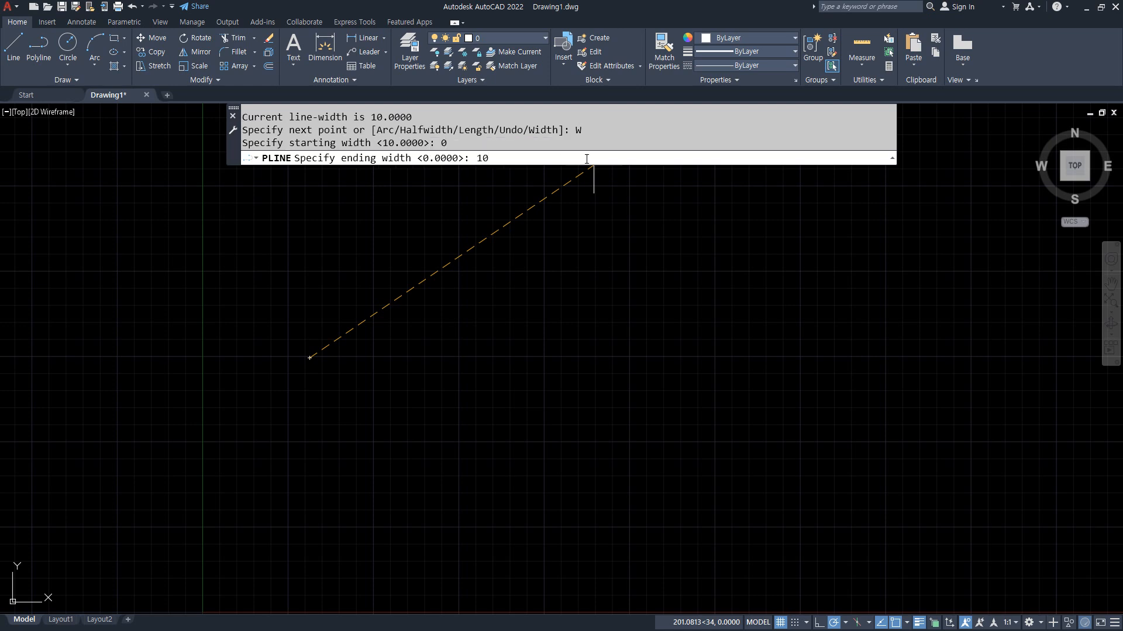
type("10")
key("Return")
scroll(350, 342, "up", 8)
scroll(363, 369, "down", 4)
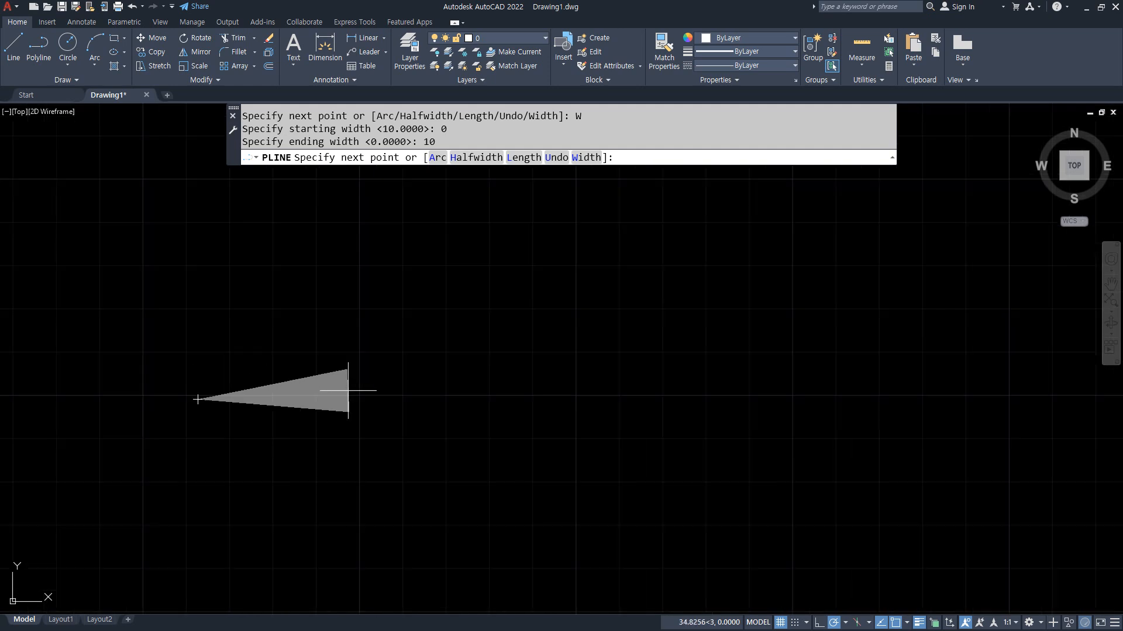
left_click(312, 399)
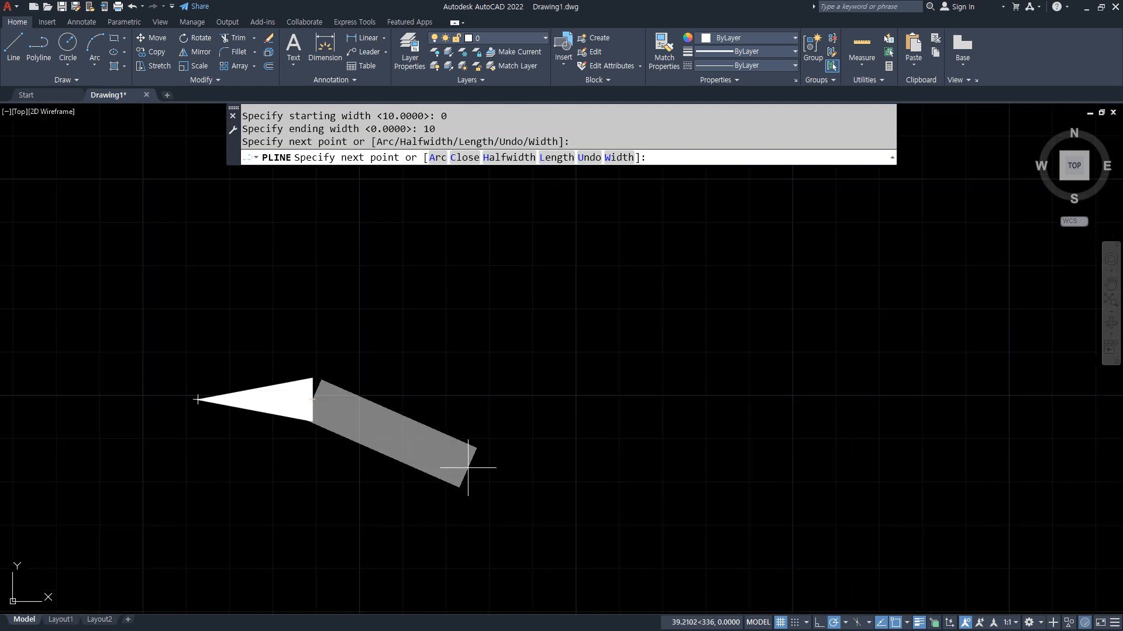
Step: Continue the polyline from the arrowhead's base with a long horizontal shaft, using starting and ending widths of 0
type("w")
key("Return")
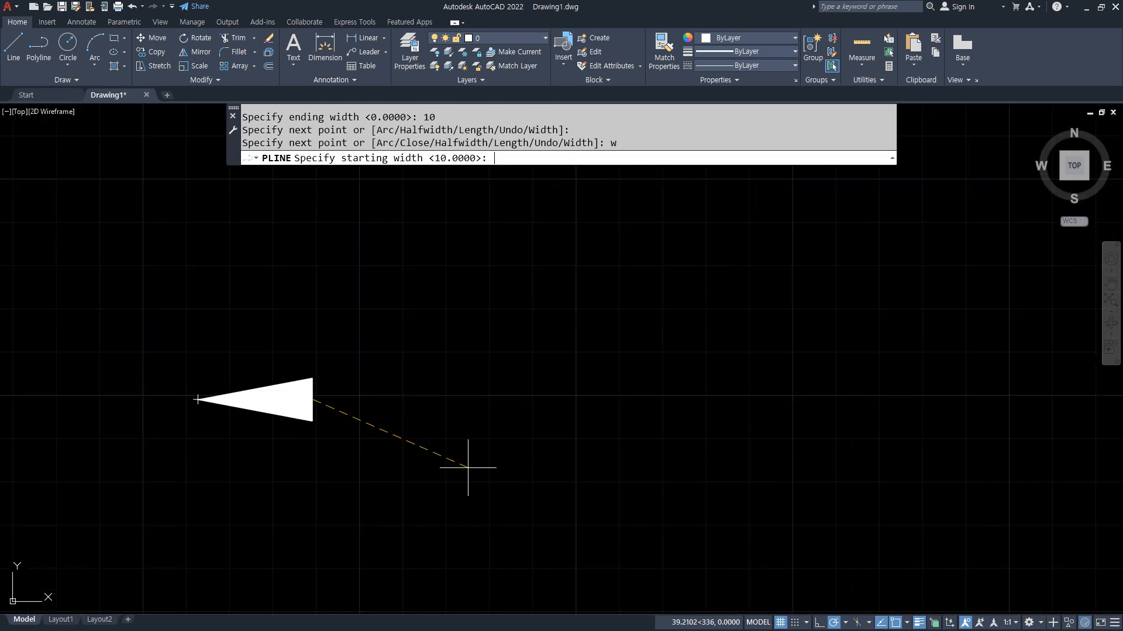
key("Return")
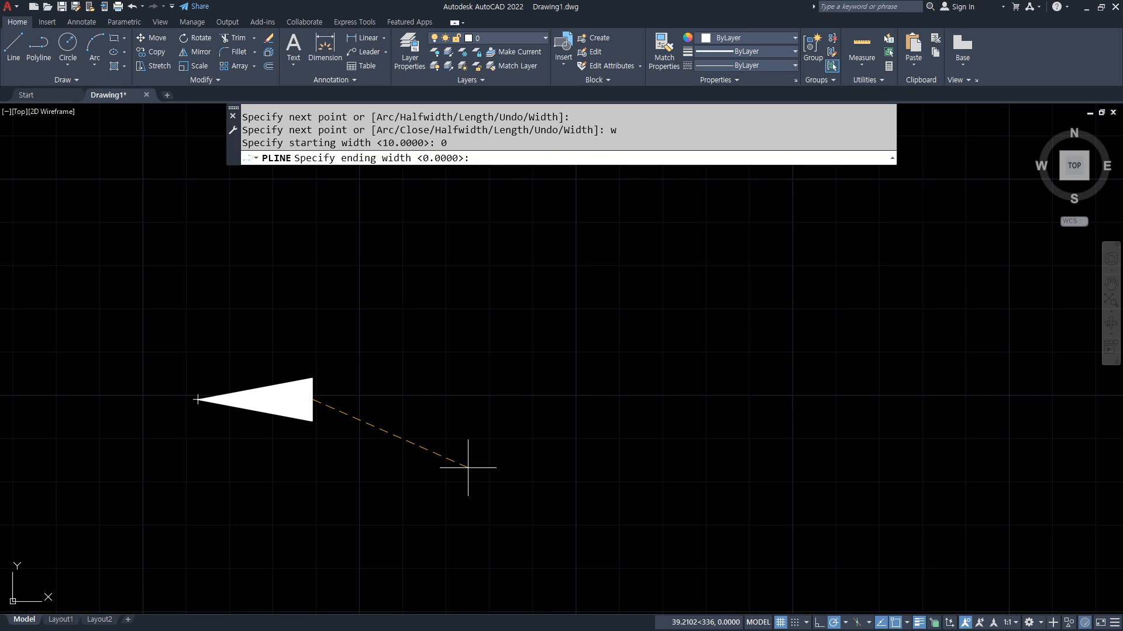
key("Return")
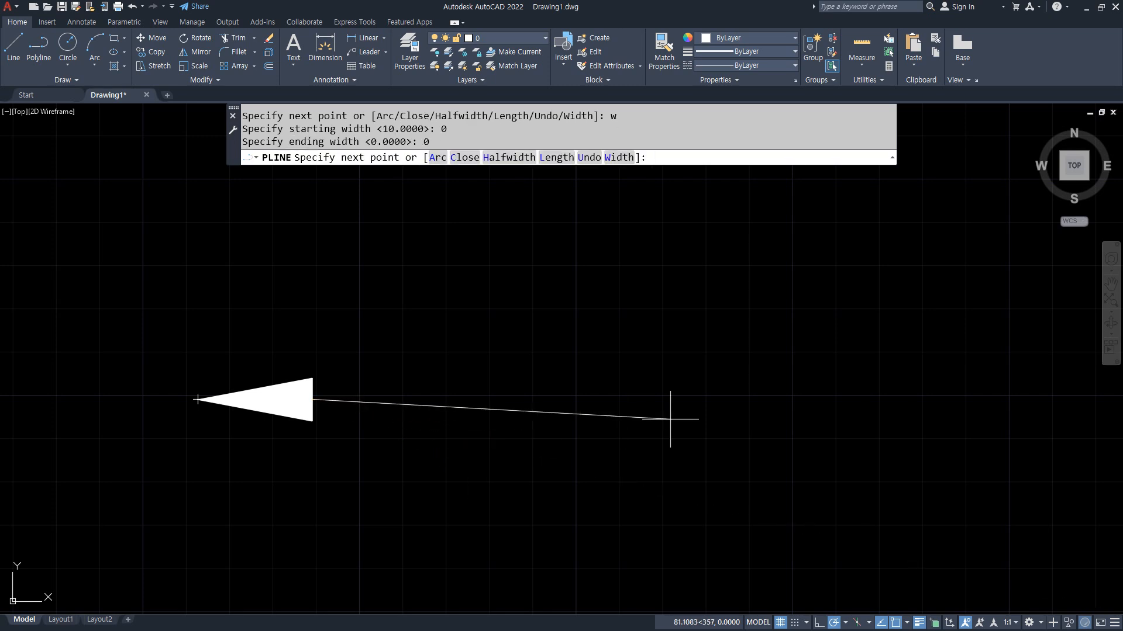
left_click(787, 400)
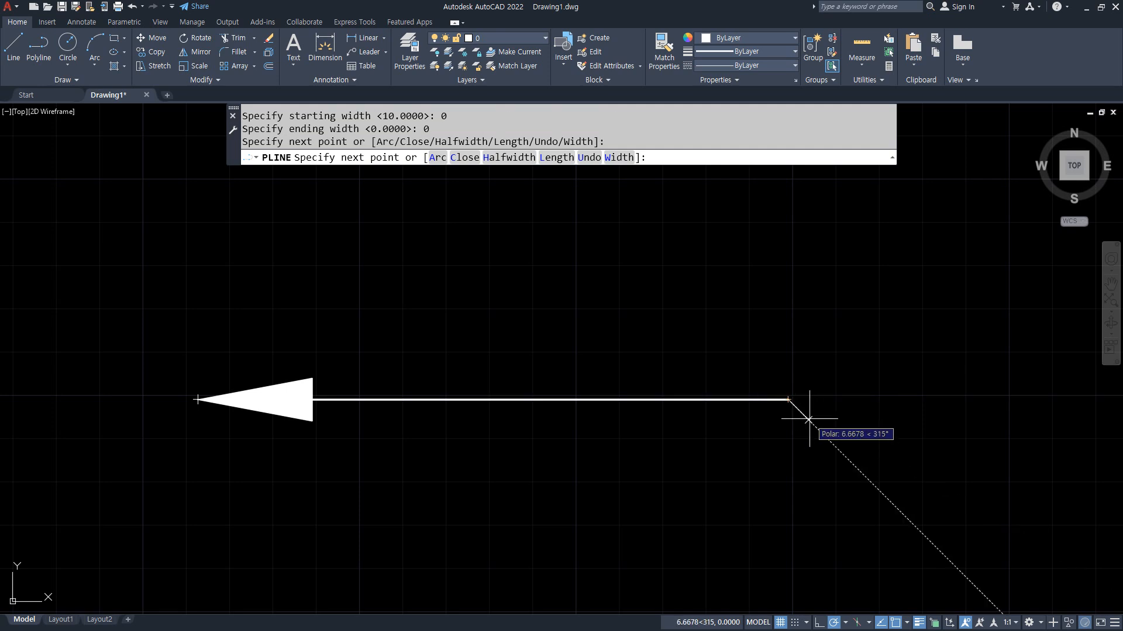
Step: Add a matching arrowhead at the shaft's right end, tapering from width 10 to 0, and finish the polyline
key("Return")
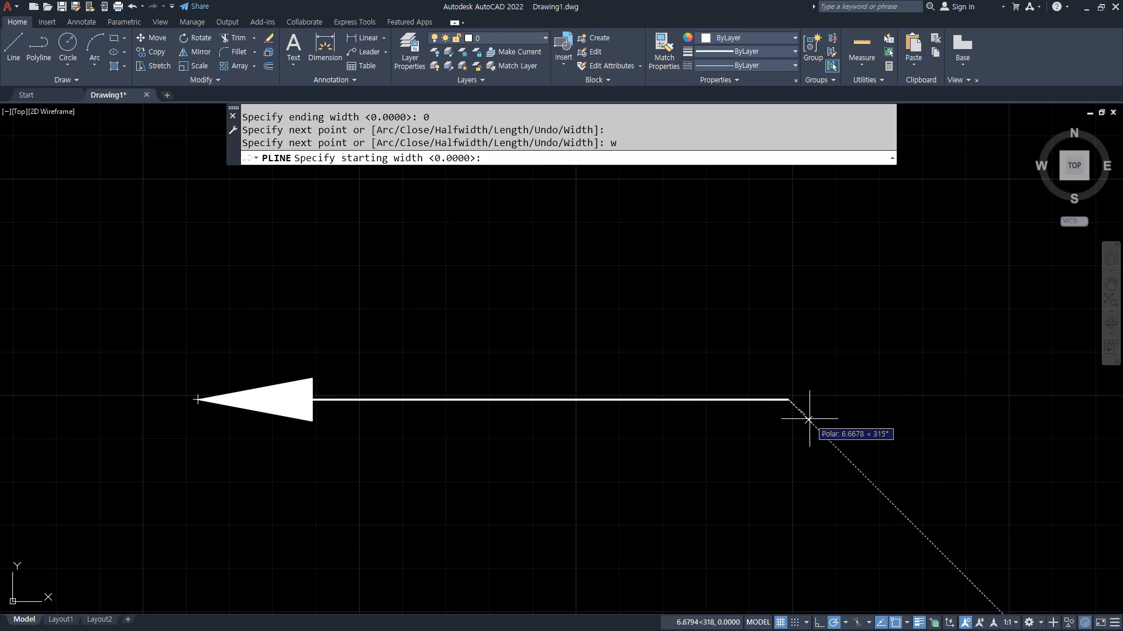
type("10")
key("Return")
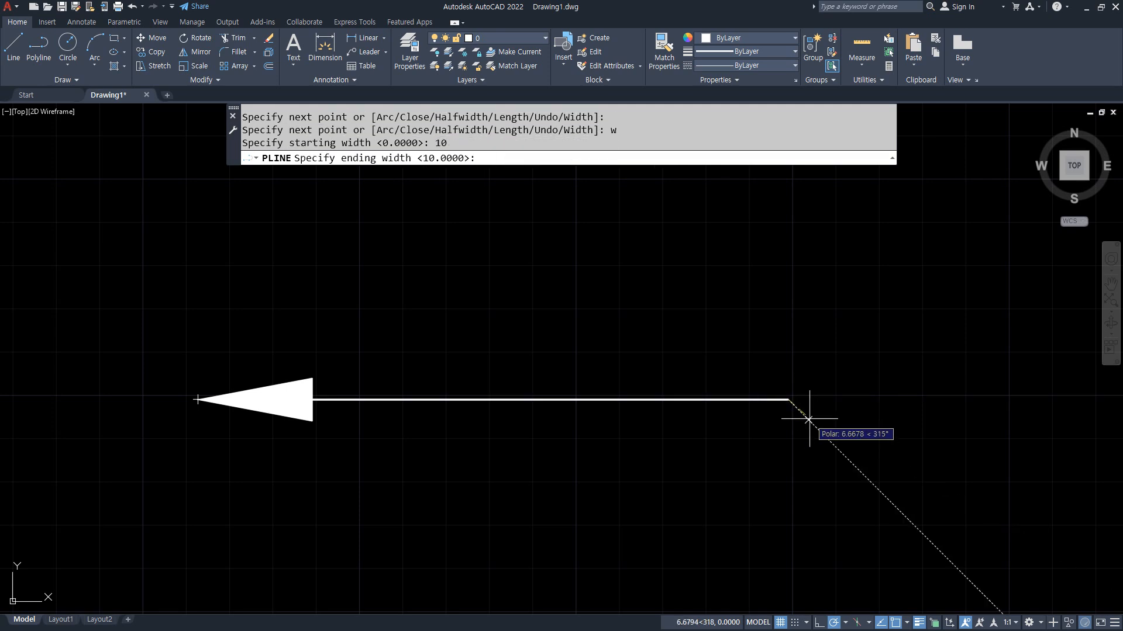
type("0")
key("Return")
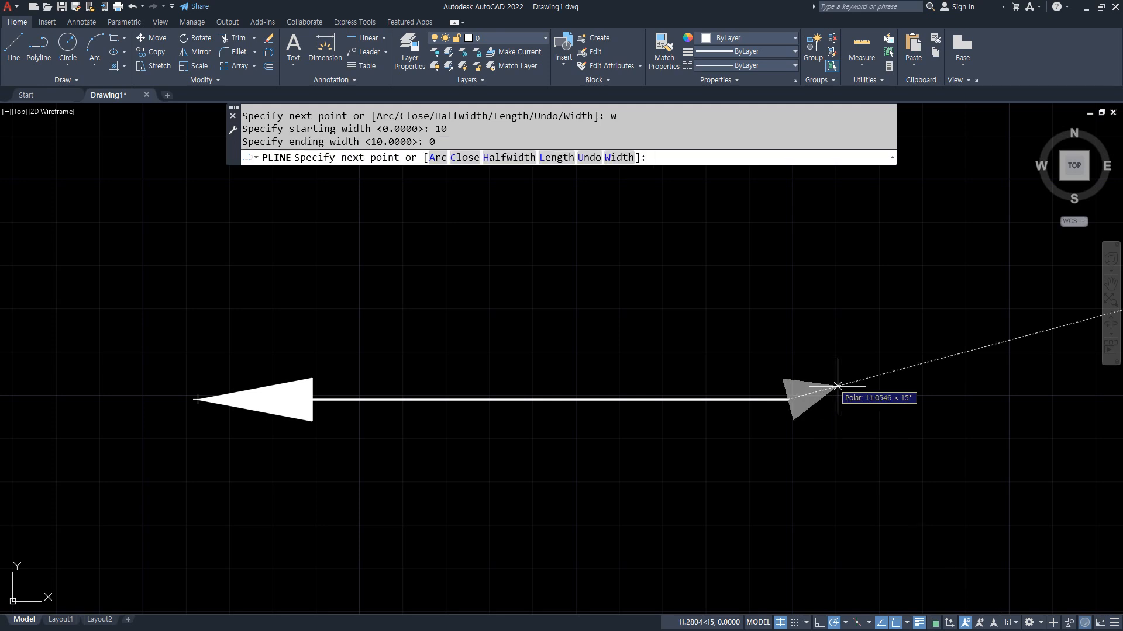
left_click(902, 399)
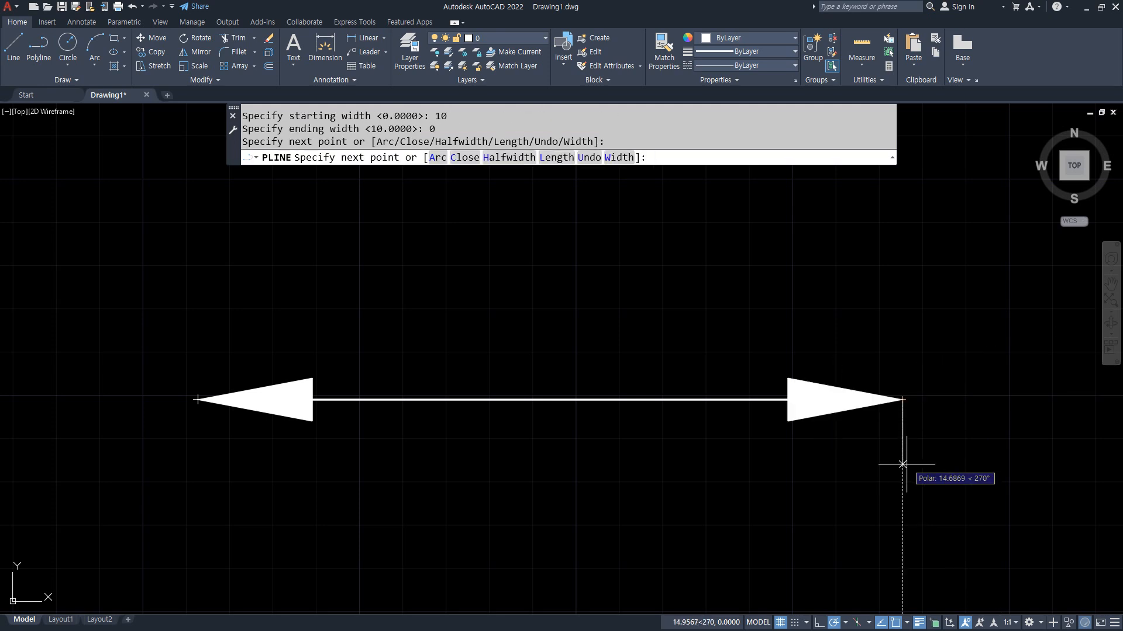
key("Return")
Step: Start a second polyline below the double-headed arrow with a short horizontal zero-width segment
middle_click_drag(357, 523, 361, 468)
key("Return")
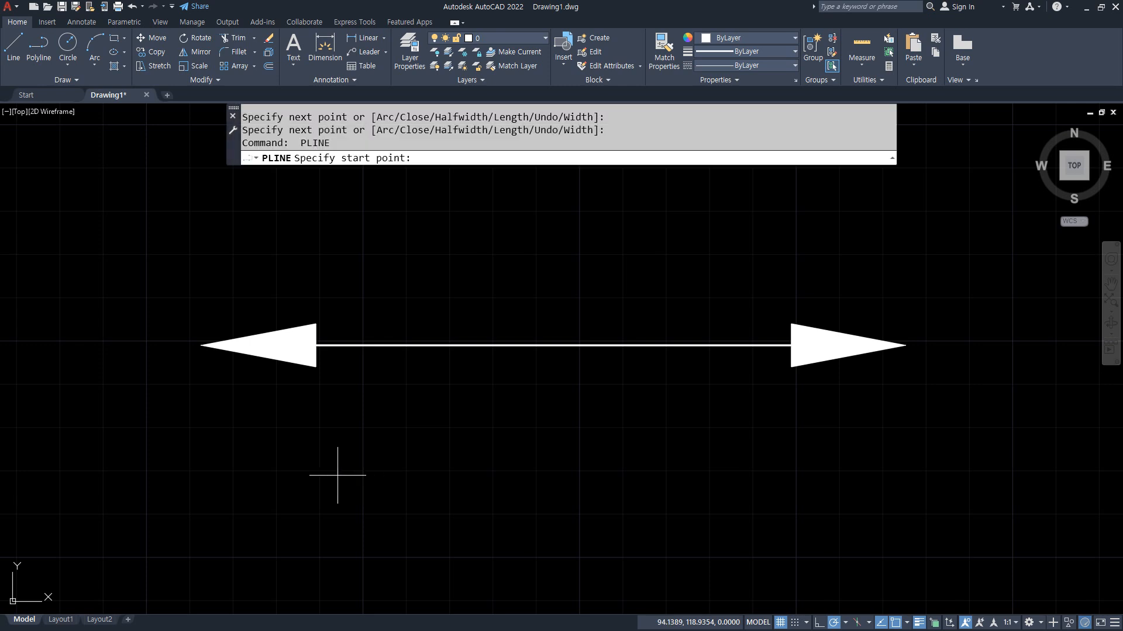
left_click(122, 472)
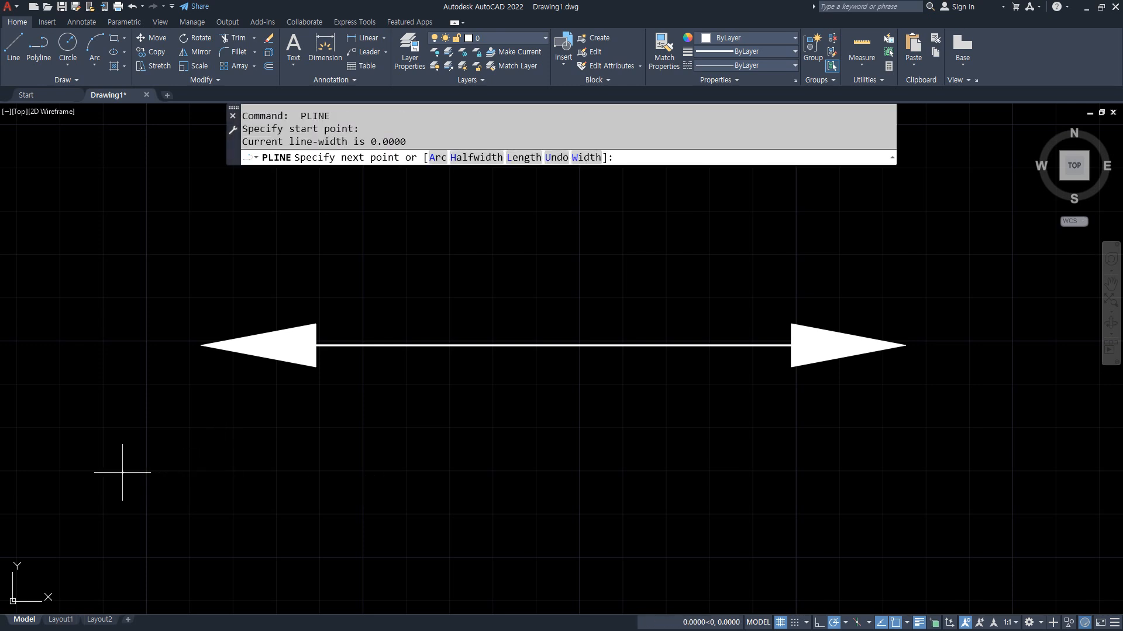
left_click(199, 472)
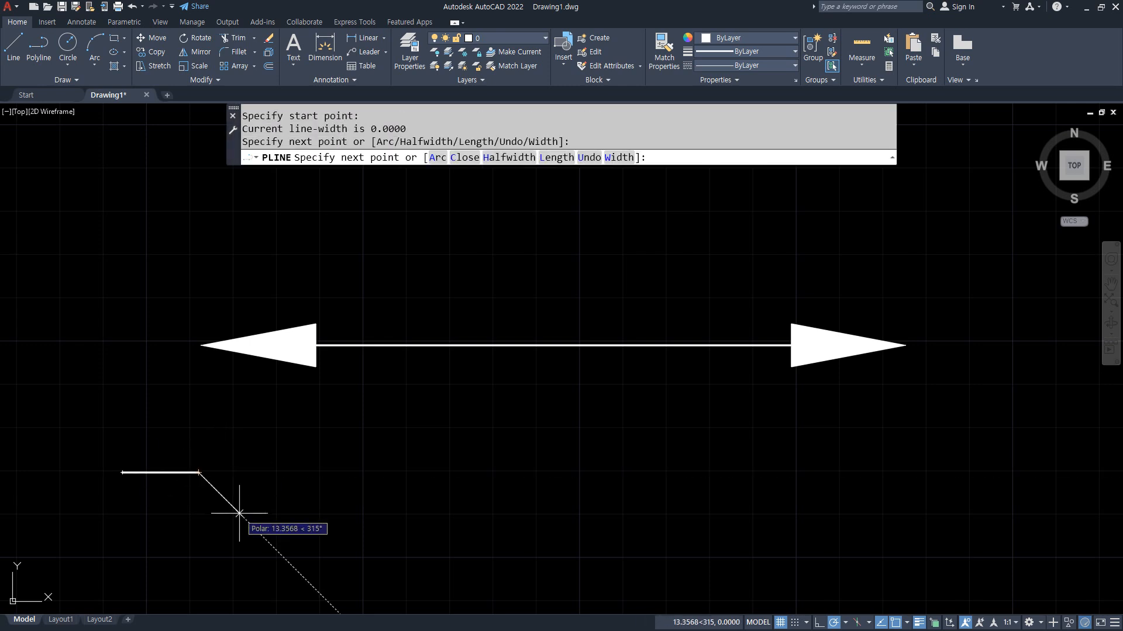
Step: Add an arrowhead tapering from width 10 to 0 to the lower polyline, followed by a long horizontal segment
type("w")
key("Return")
type("10")
key("Return")
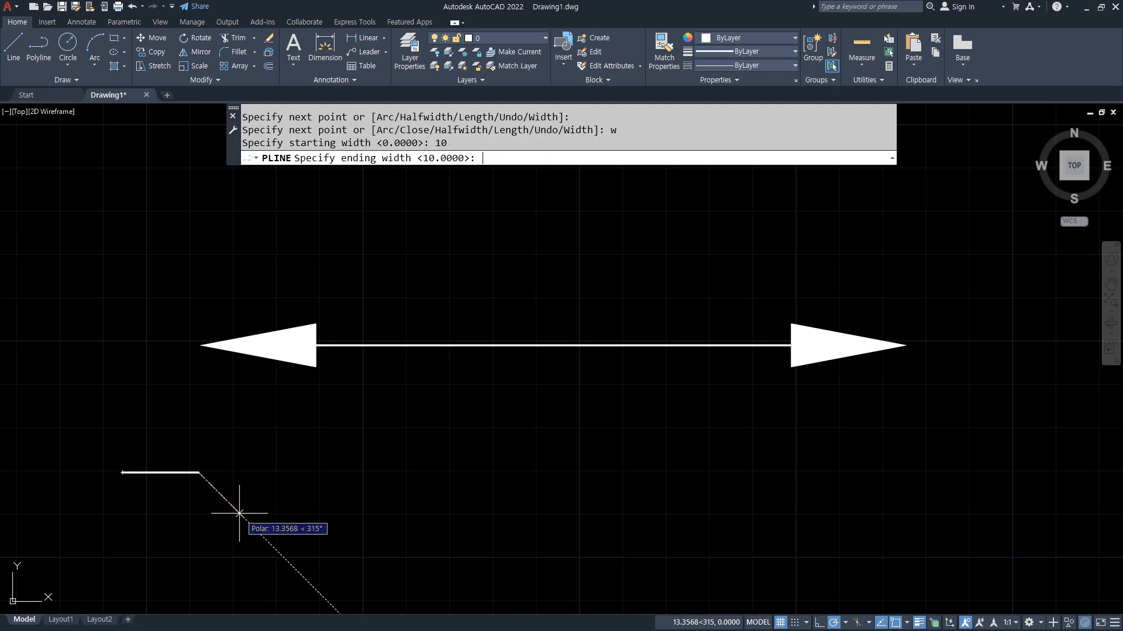
type("0")
key("Return")
left_click(311, 472)
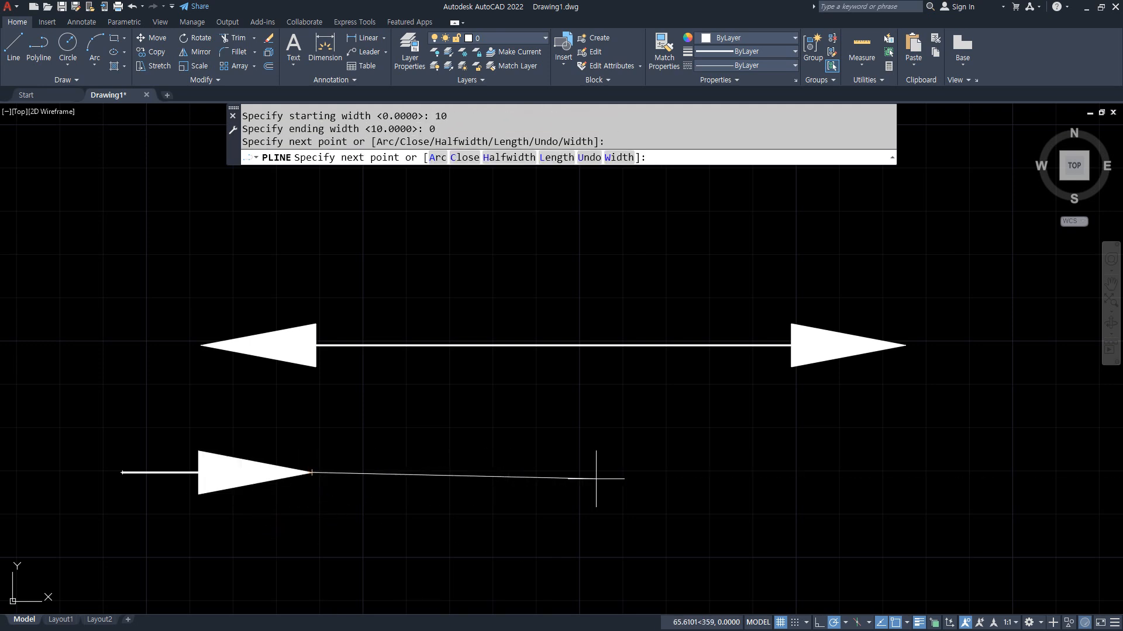
left_click(783, 472)
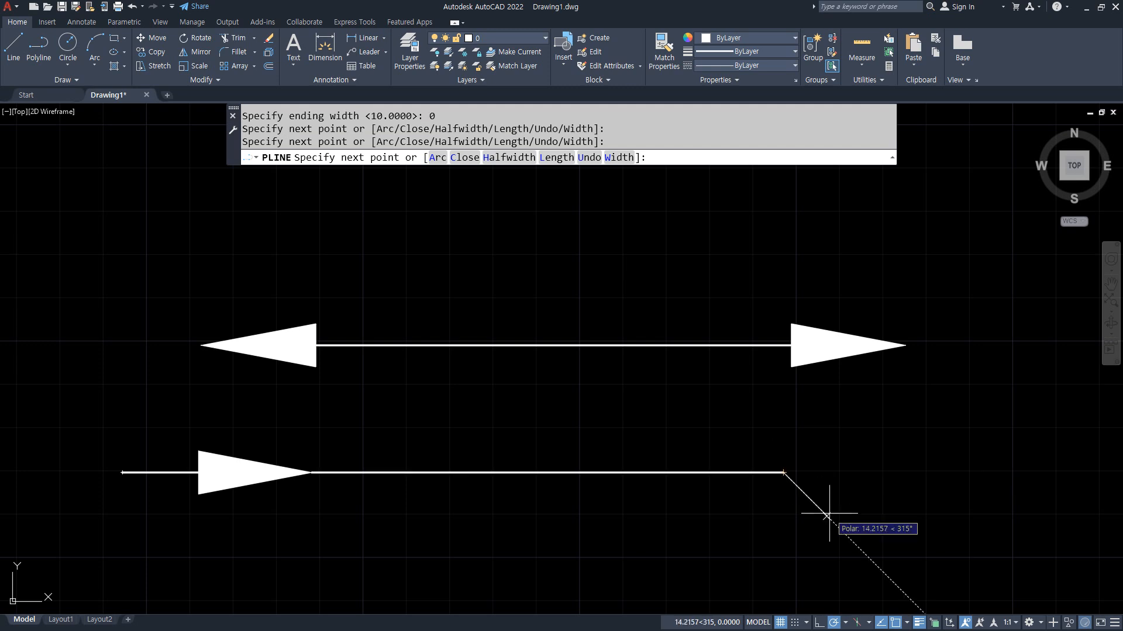
Step: Add an arrowhead widening from 0 to 10 at the right end of the lower polyline's long horizontal segment
type("w")
key("Return")
type("0")
key("Return")
type("10")
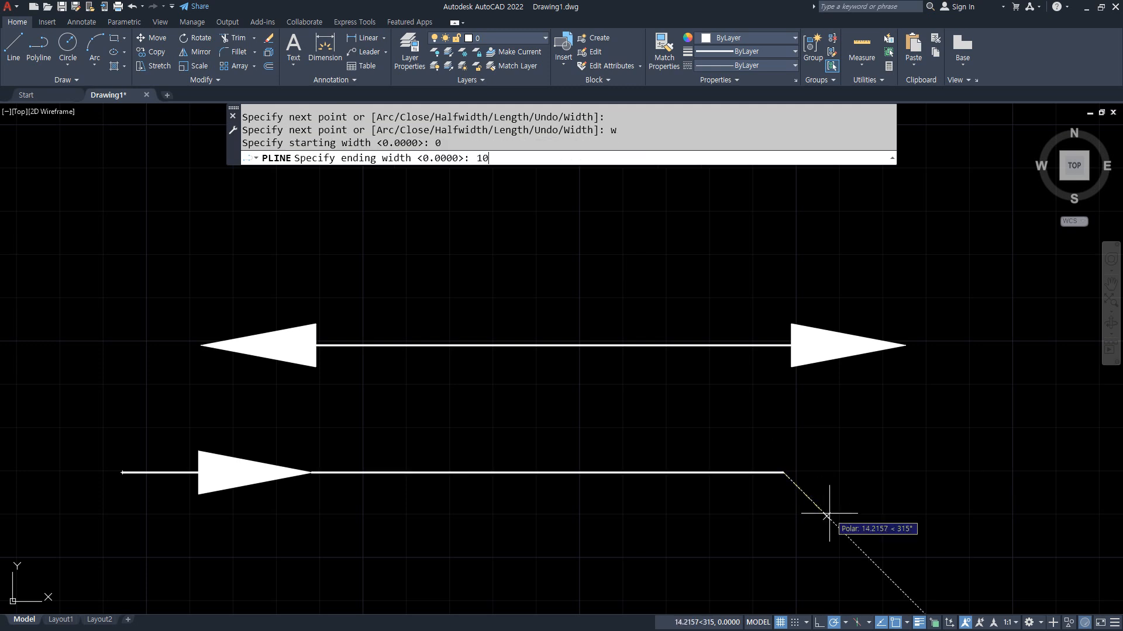
key("Return")
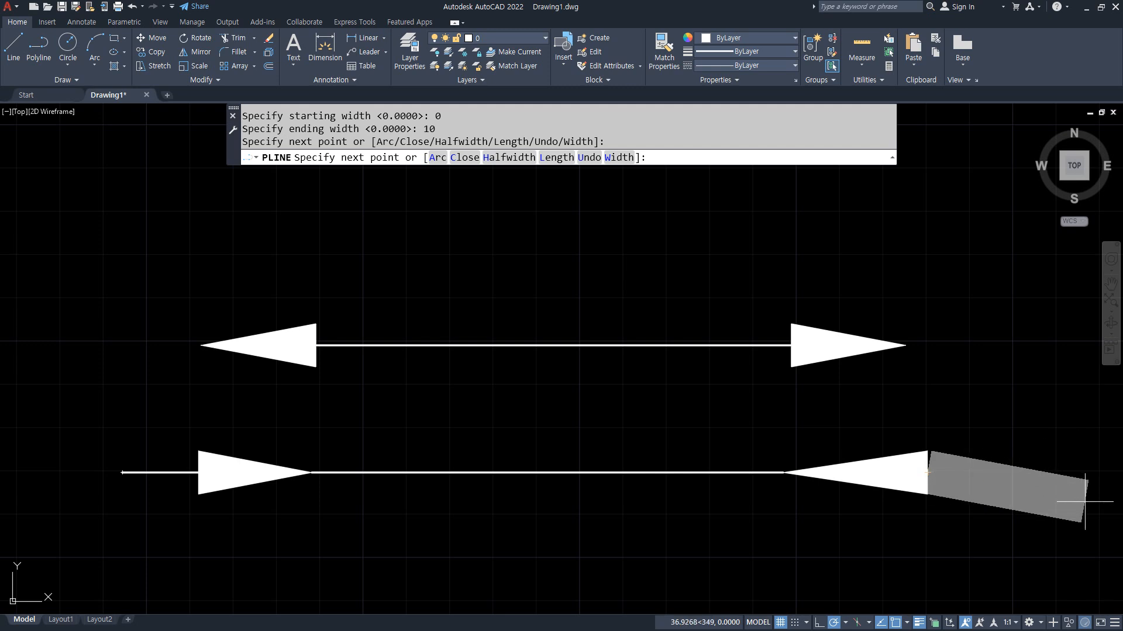
Step: Extend the lower polyline with a short horizontal segment of starting and ending width 0, and finish the polyline
type("w")
key("Return")
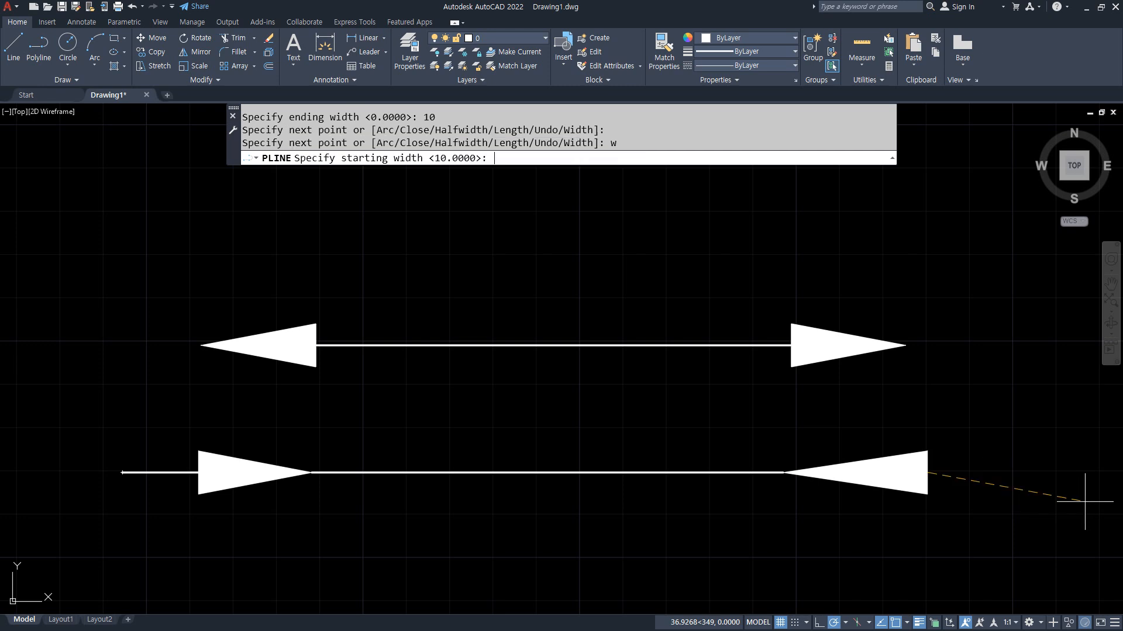
type("0")
key("Return")
type("0")
key("Return")
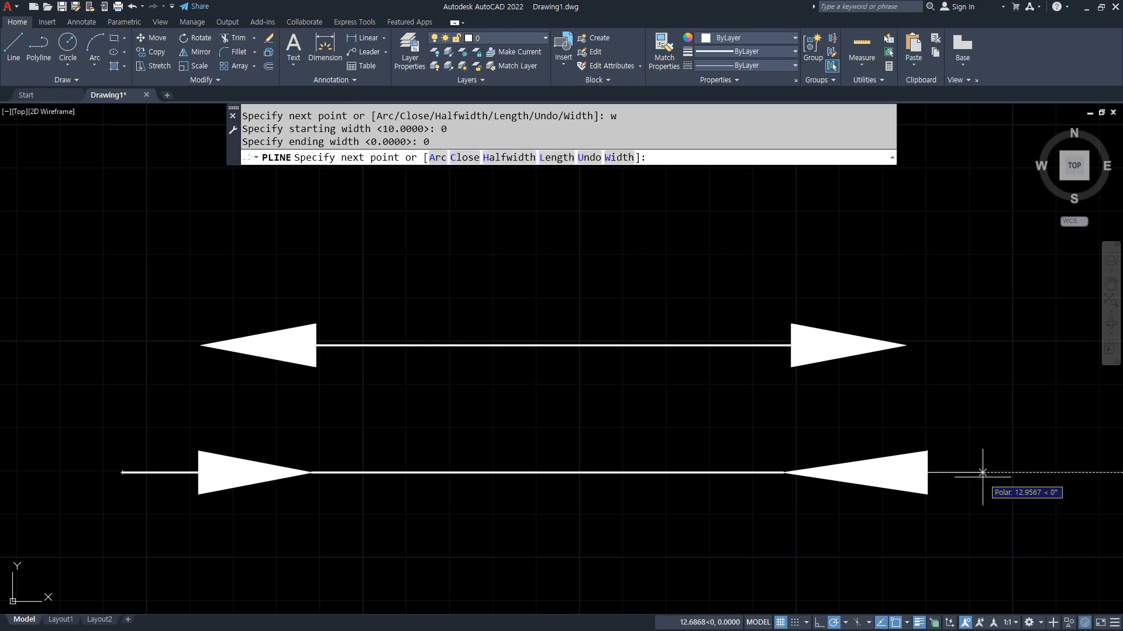
left_click(1002, 472)
key("Return")
Step: Erase both arrow polylines from the drawing
scroll(602, 439, "down", 2)
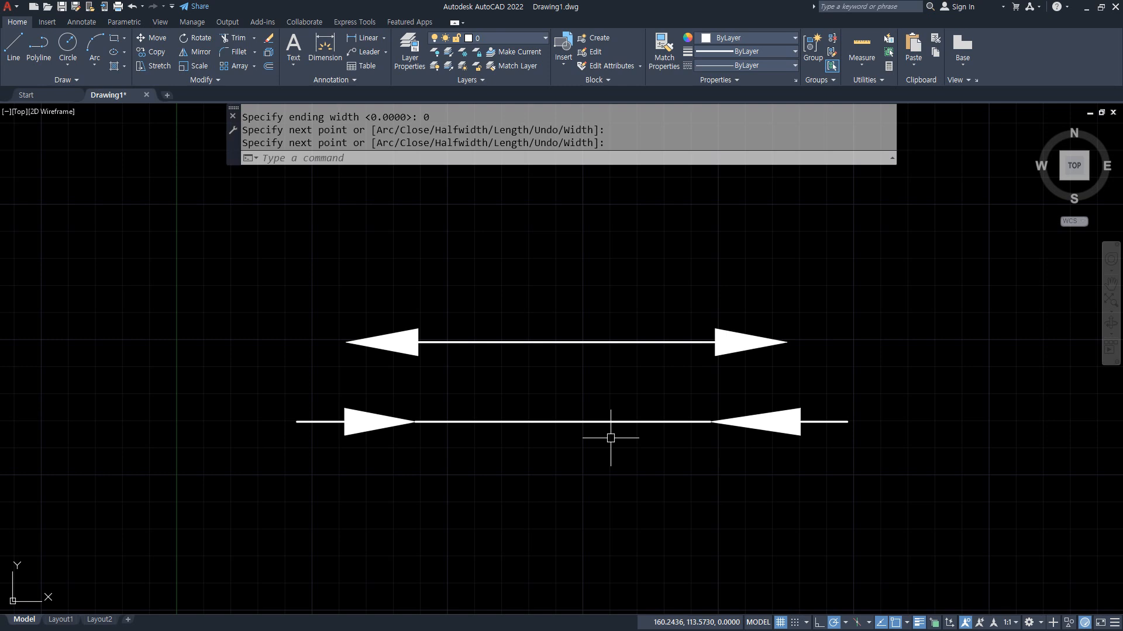
left_click(610, 438)
left_click(394, 300)
key("Delete")
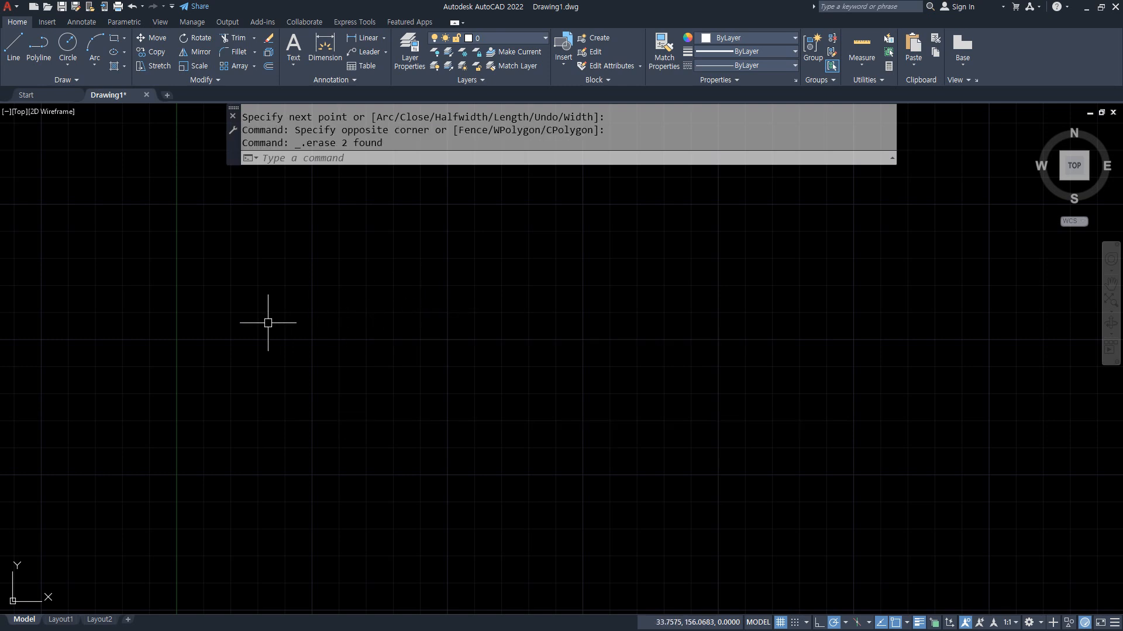
Step: Start a new polyline with a horizontal segment and continue it with a semicircular arc upward and a second arc curving down to the left
type("pl")
key("Return")
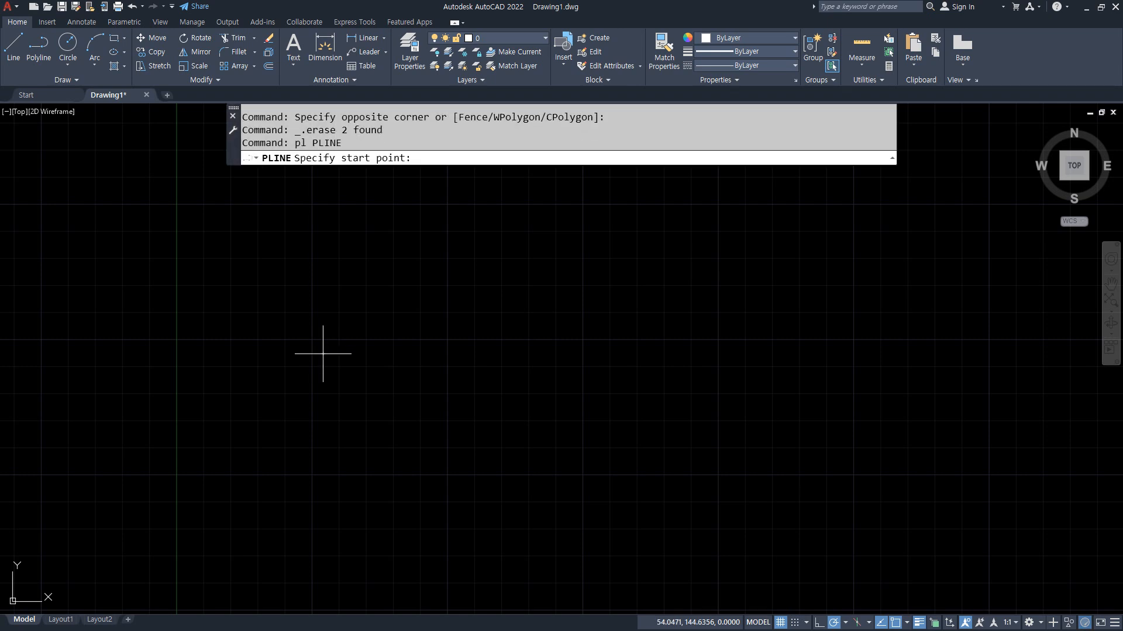
left_click(321, 354)
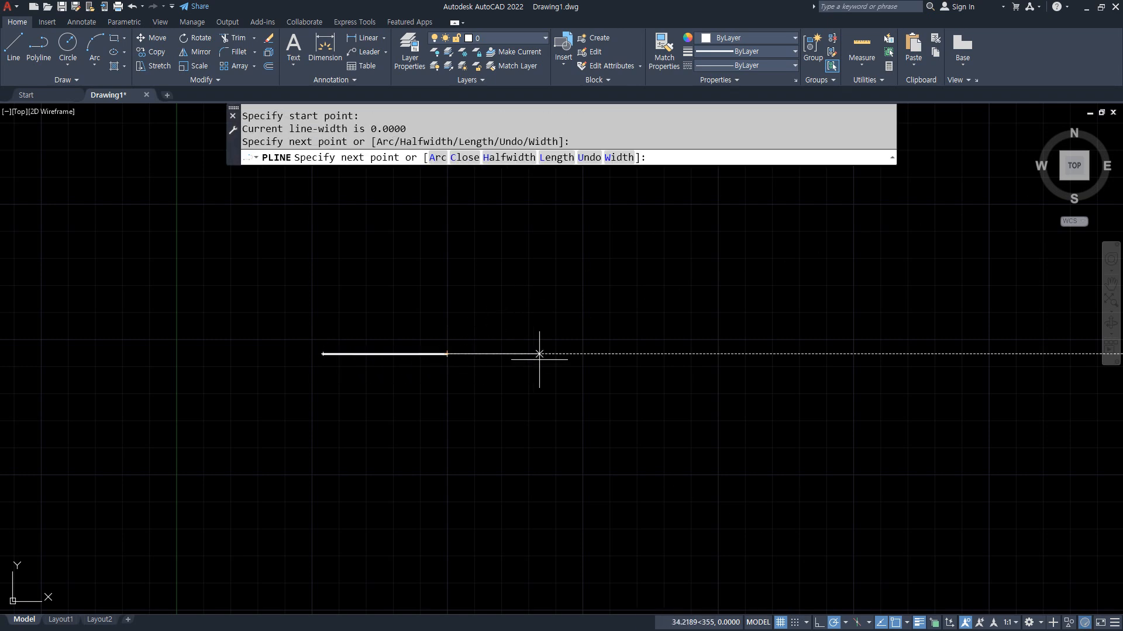
left_click(437, 157)
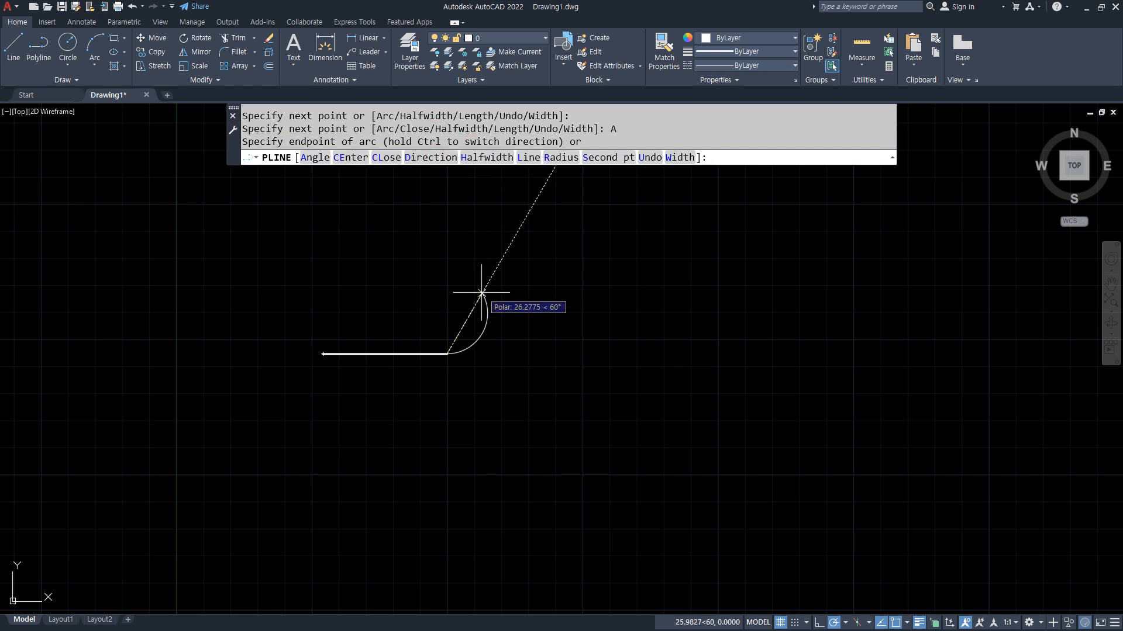
left_click(447, 233)
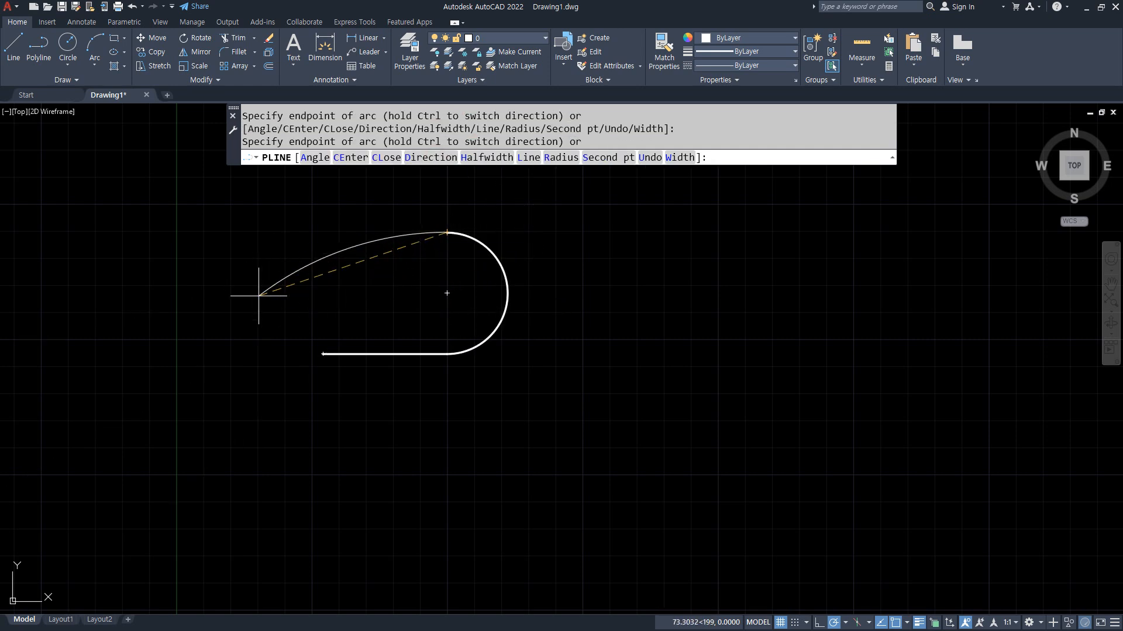
left_click(286, 315)
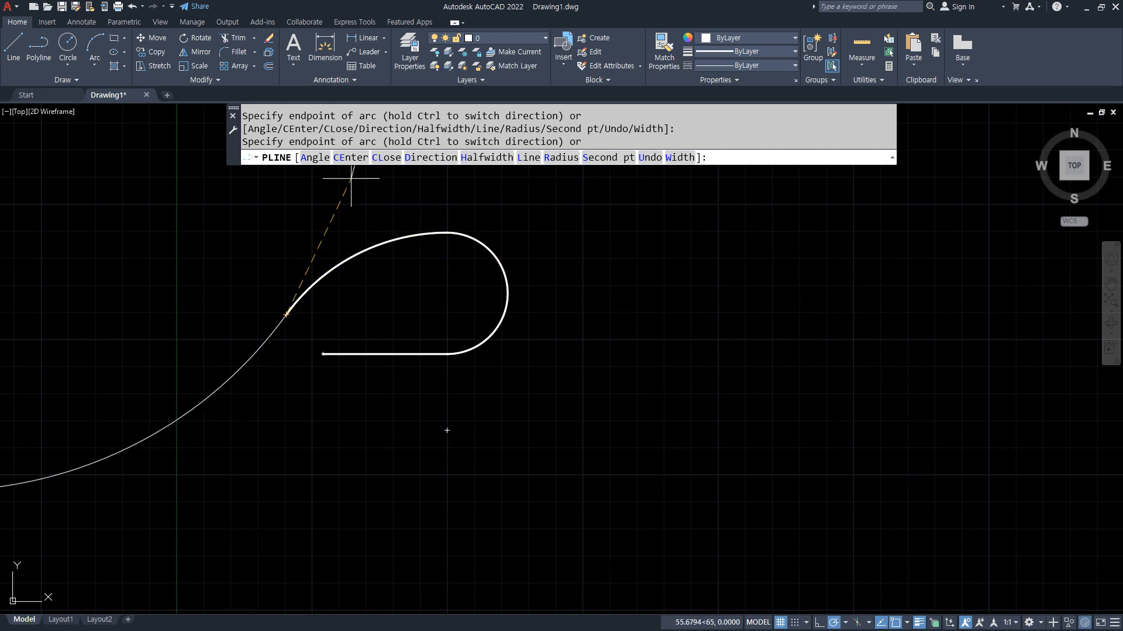
Step: Add a polyline arc centred on the polyline's start point, sweeping around the left side to below that point
left_click(350, 157)
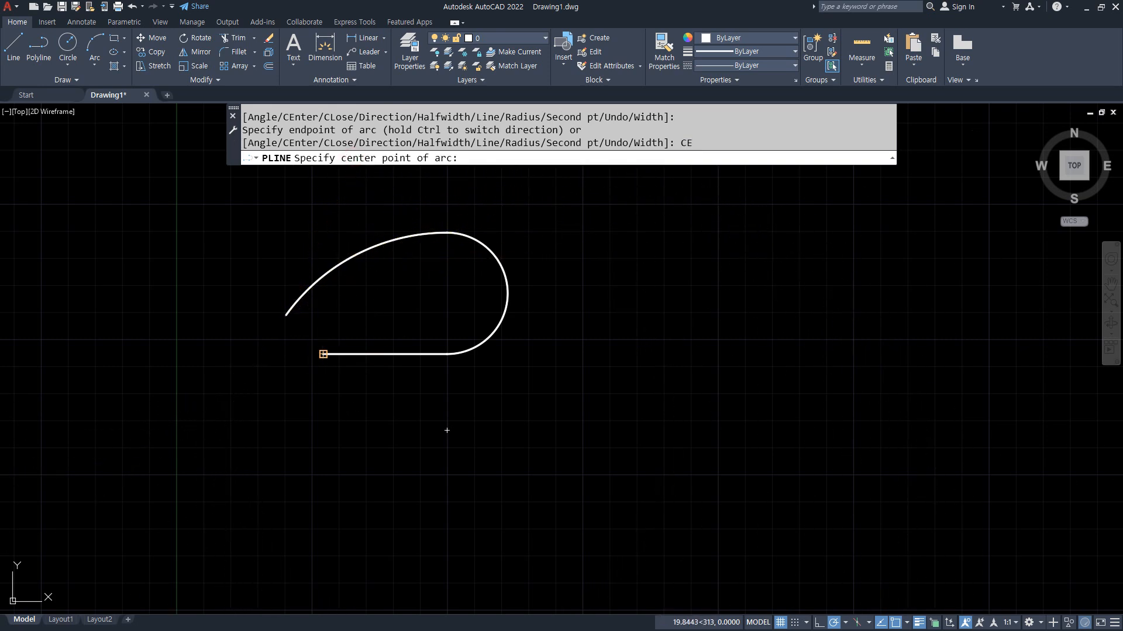
left_click(323, 354)
left_click(392, 432)
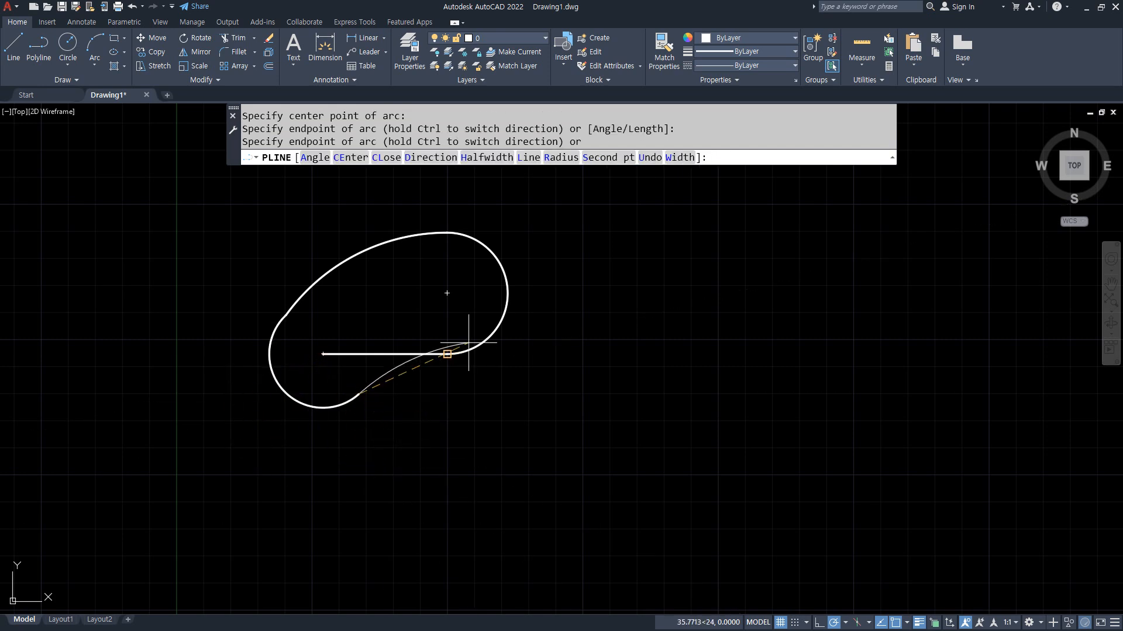
Step: Add a polyline arc with an included angle of 120, ending about 81 units away at 15°
left_click(315, 157)
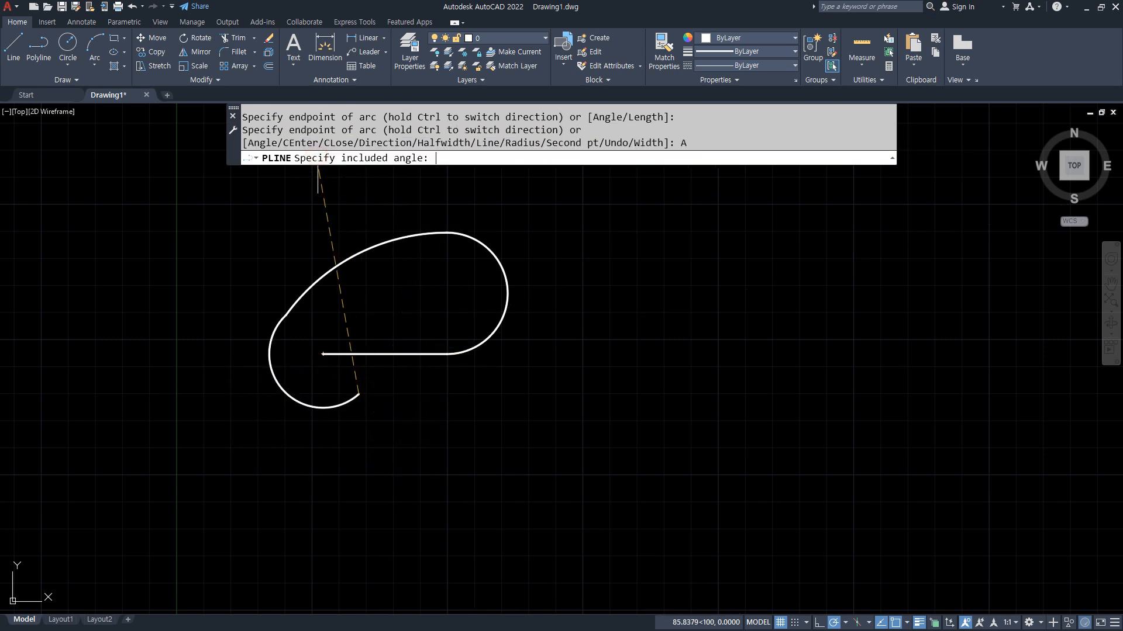
type("120")
key("Return")
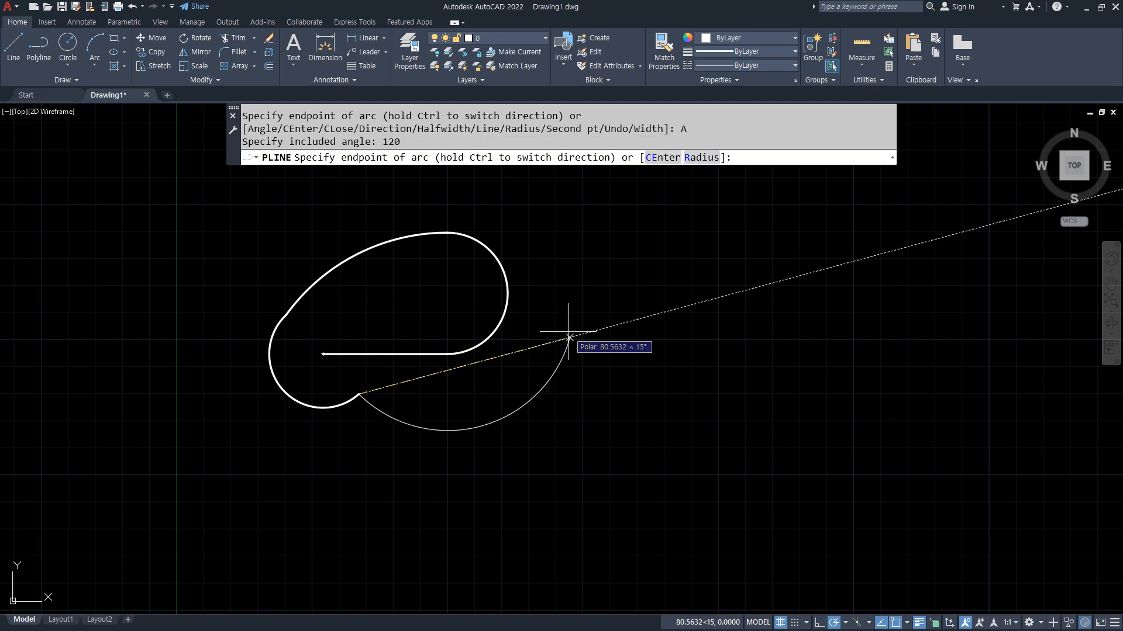
left_click(571, 337)
Step: Add a polyline arc with a horizontal tangent direction toward the right, ending directly above its start point
left_click(433, 157)
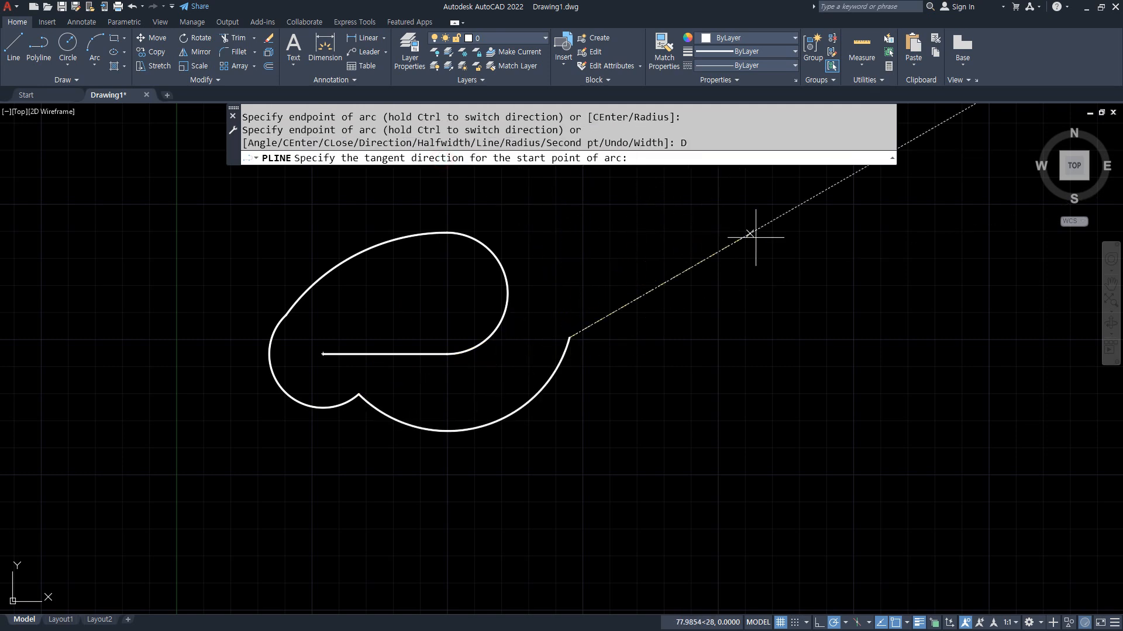
left_click(763, 337)
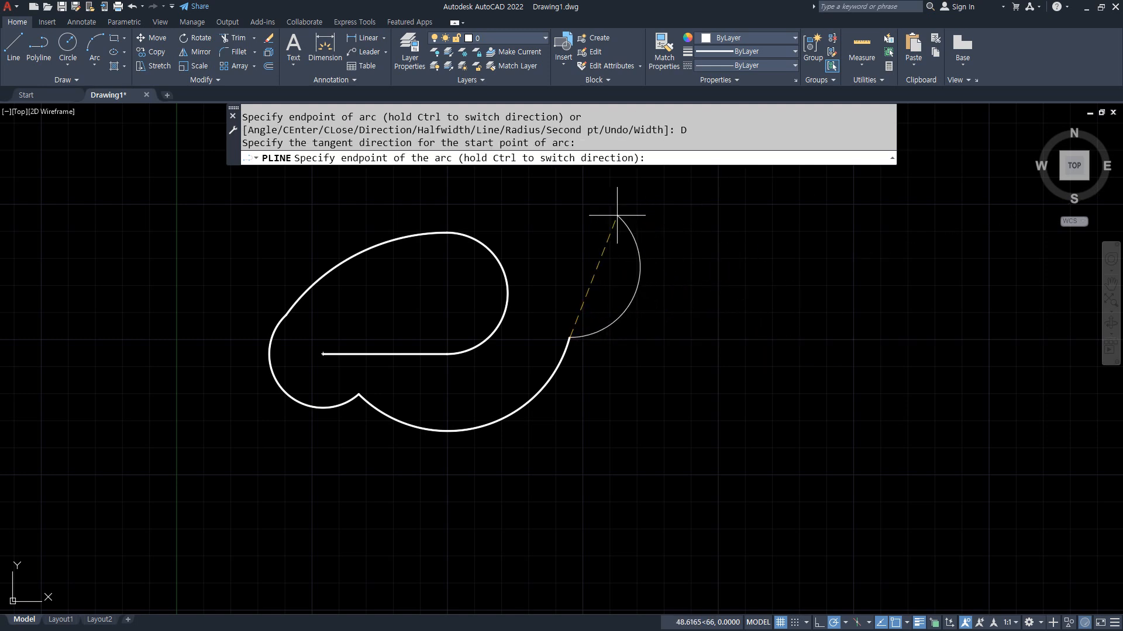
left_click(570, 211)
Step: Add a polyline arc with a radius of 25, ending horizontally left of its start point
middle_click_drag(548, 216, 615, 383)
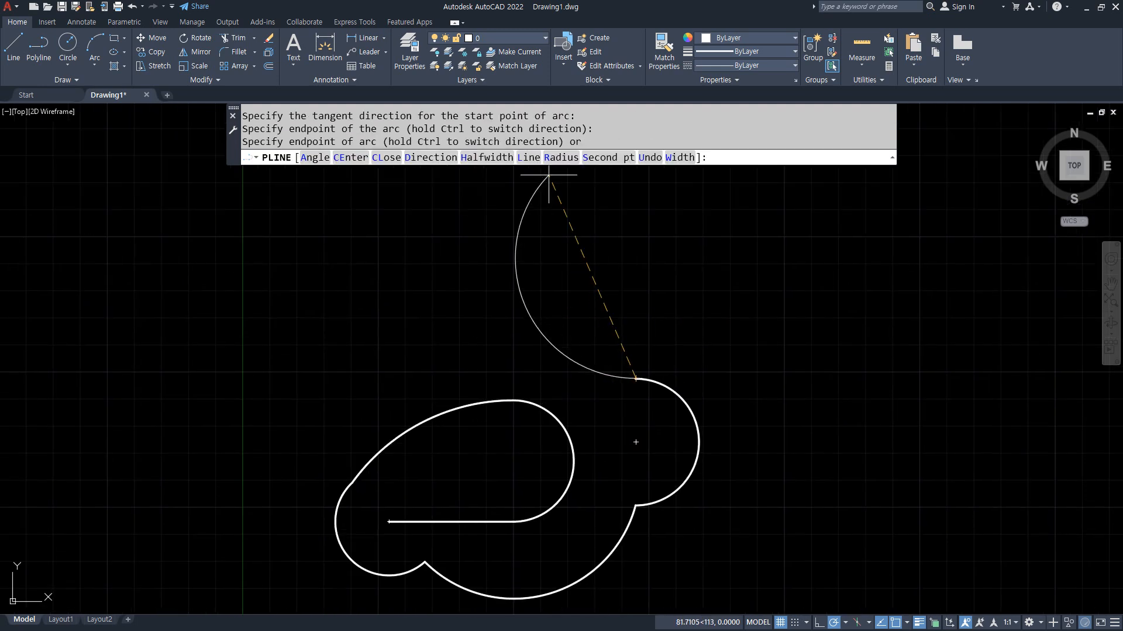
left_click(561, 157)
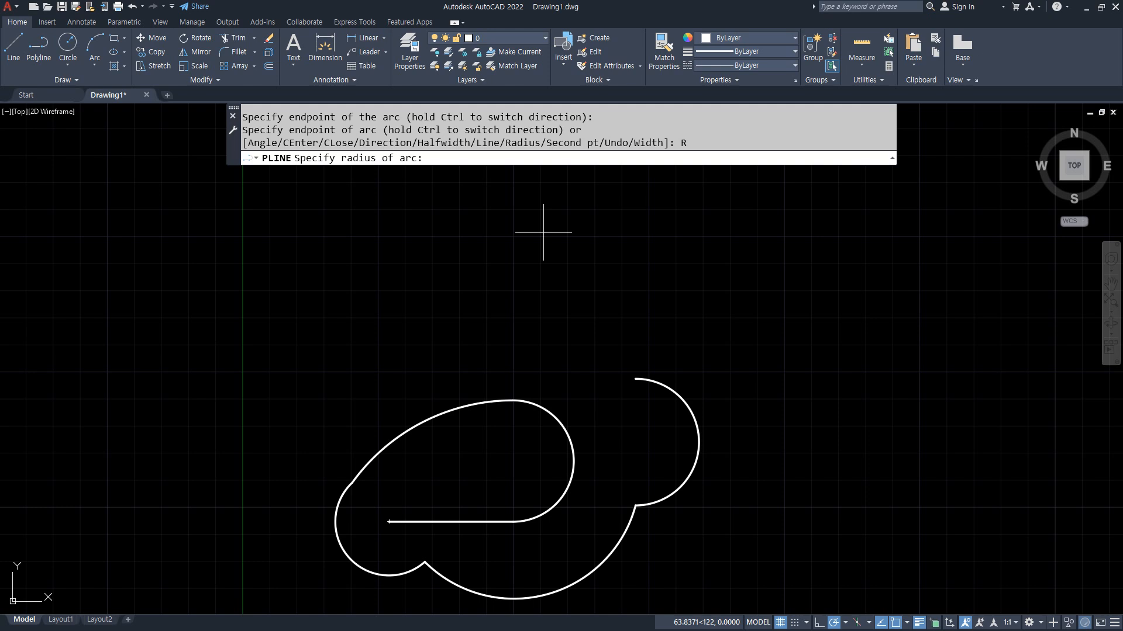
type("25")
key("Return")
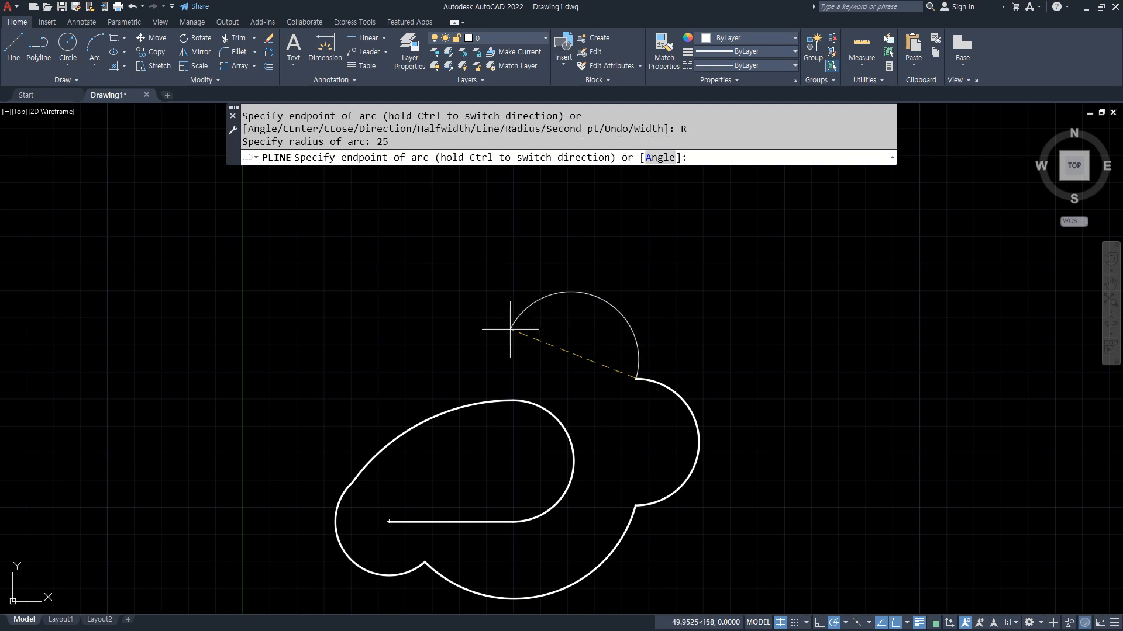
left_click(516, 378)
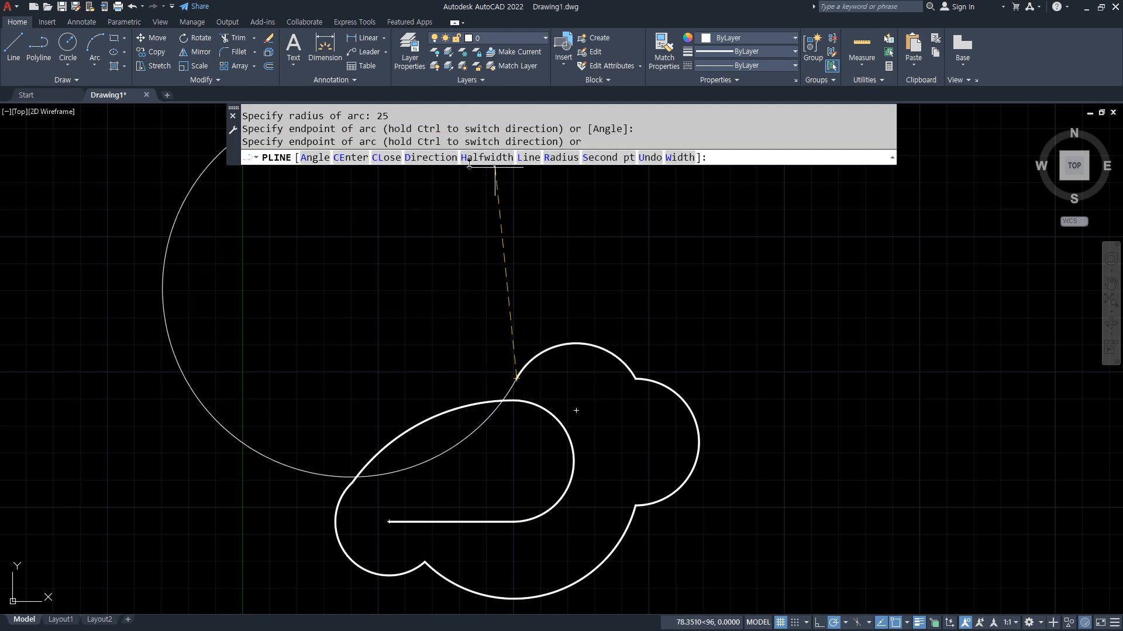
Step: Set the starting and ending widths to 5 and add a large wide arc curving around to the upper left
left_click(679, 157)
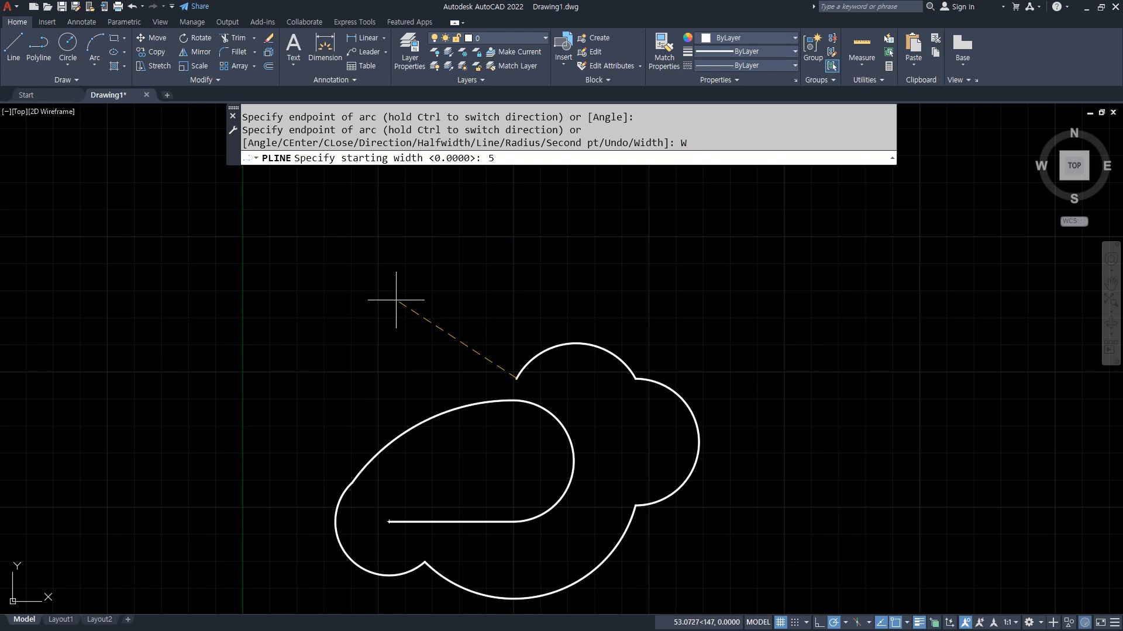
key("Return")
type("5")
key("Return")
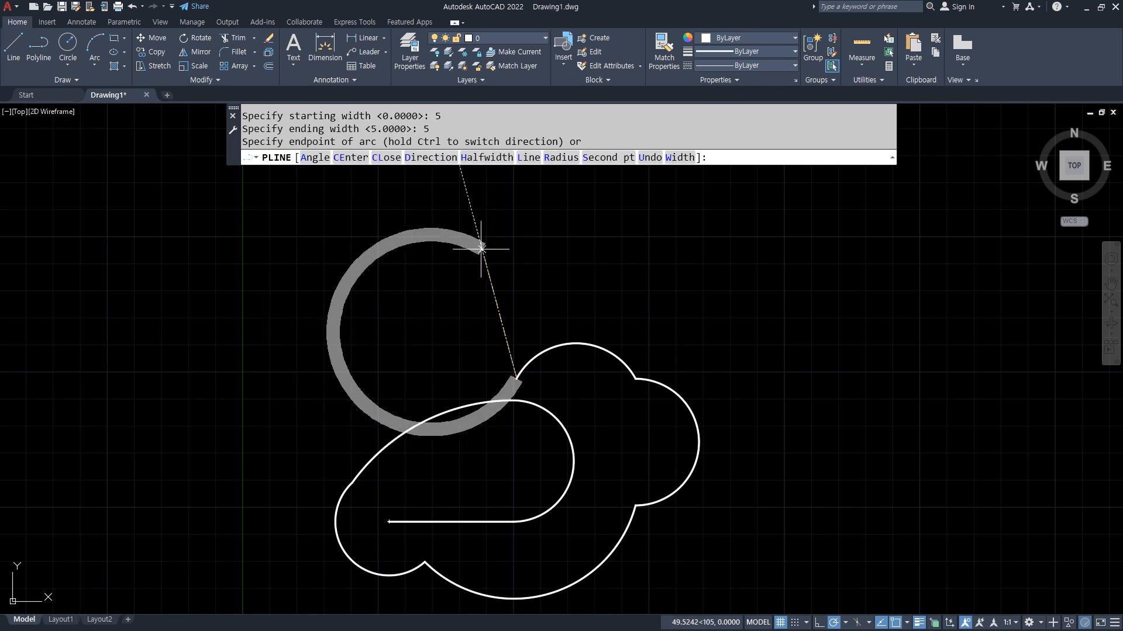
left_click(442, 249)
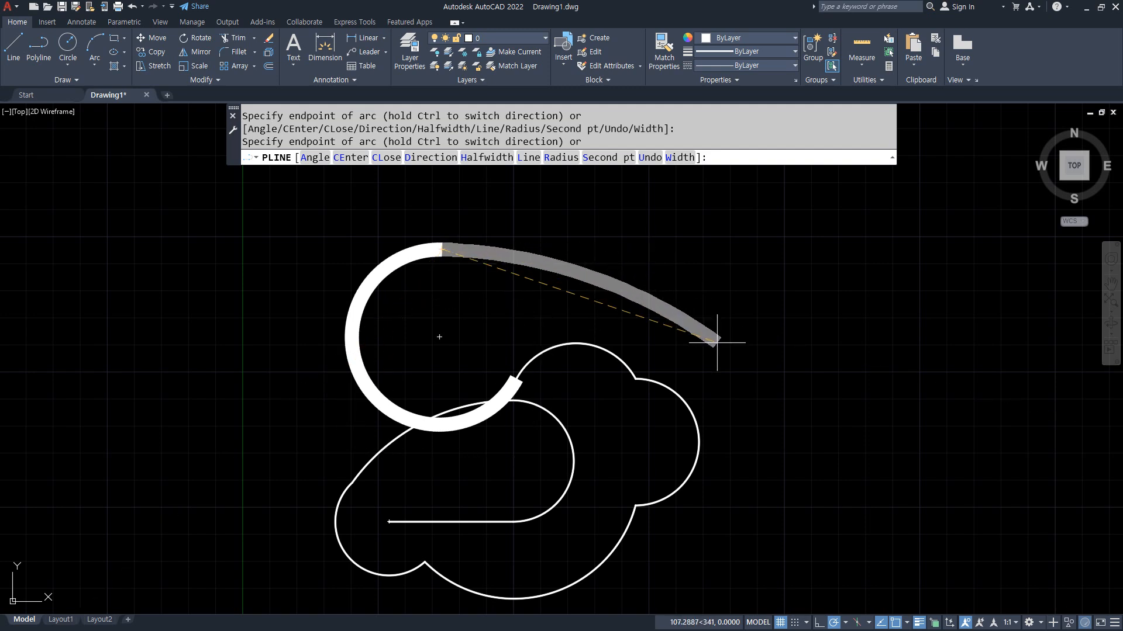
Step: Switch back to line mode to end the polyline with a long, nearly horizontal wide segment, and erase the finished shape
left_click(528, 158)
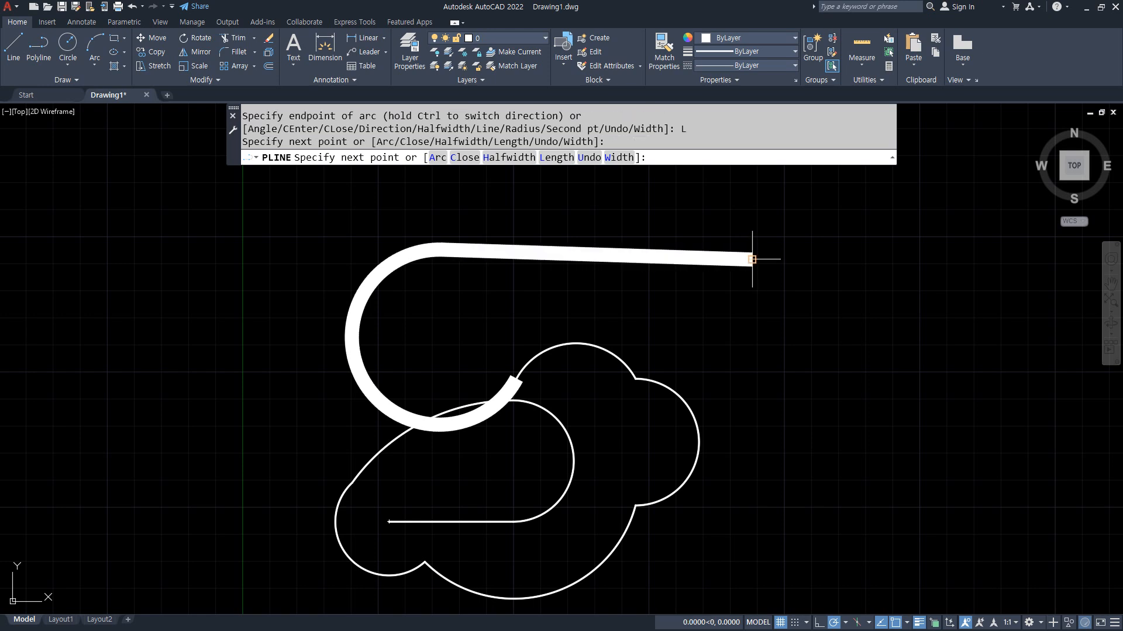
left_click(753, 259)
key("Return")
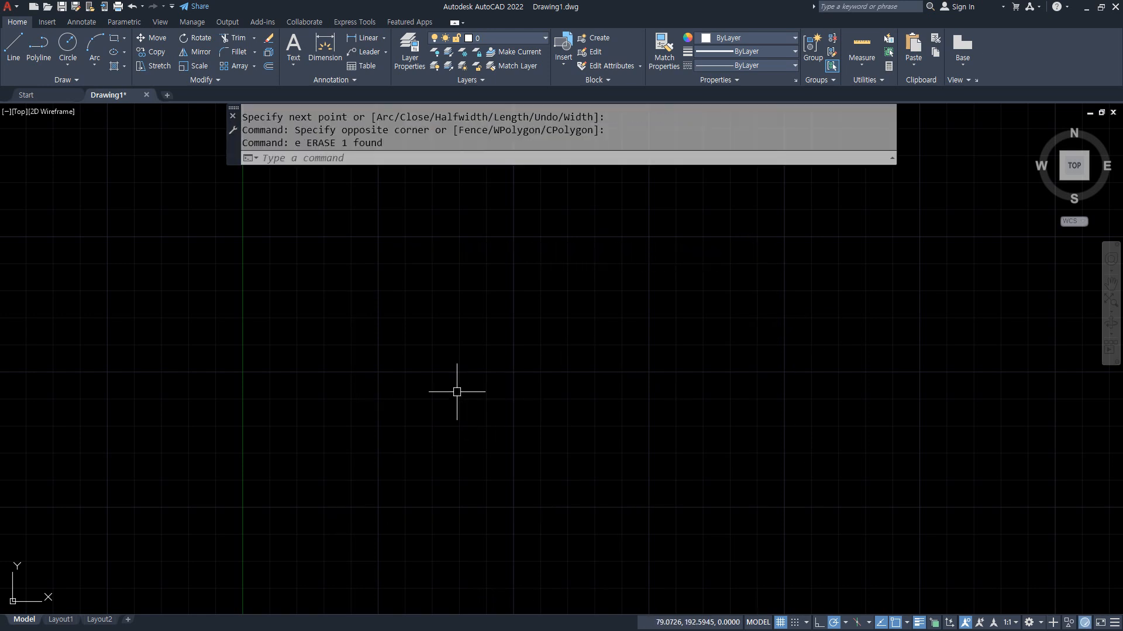
Step: Start a new polyline in the upper left of the empty drawing with starting and ending widths of 0
type("pl")
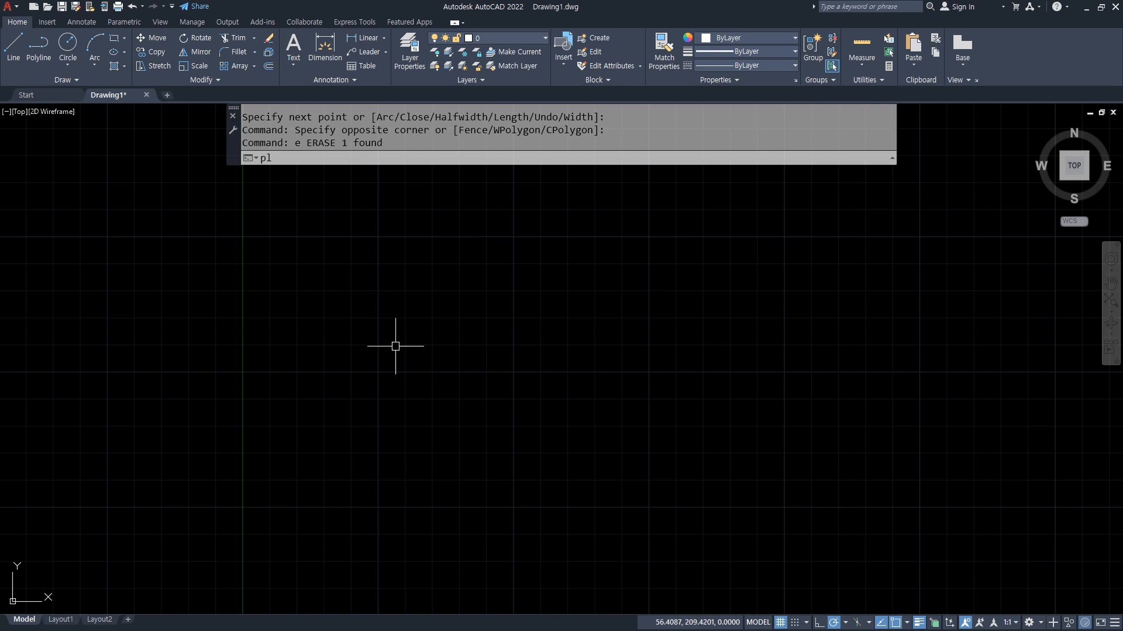
key("Return")
left_click(330, 294)
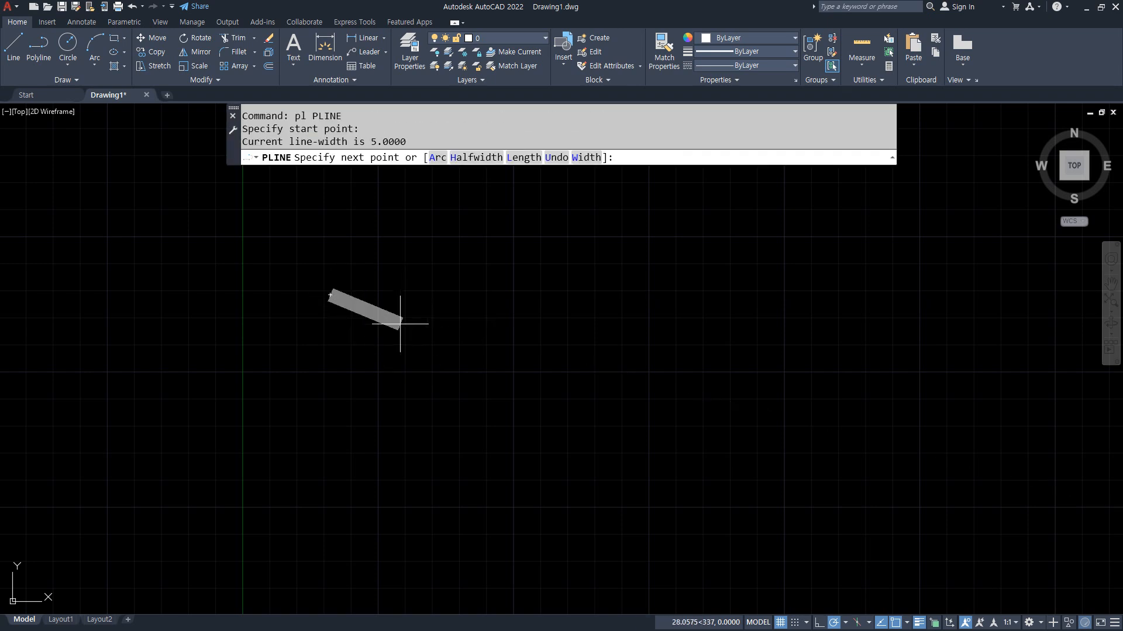
type("w")
key("Return")
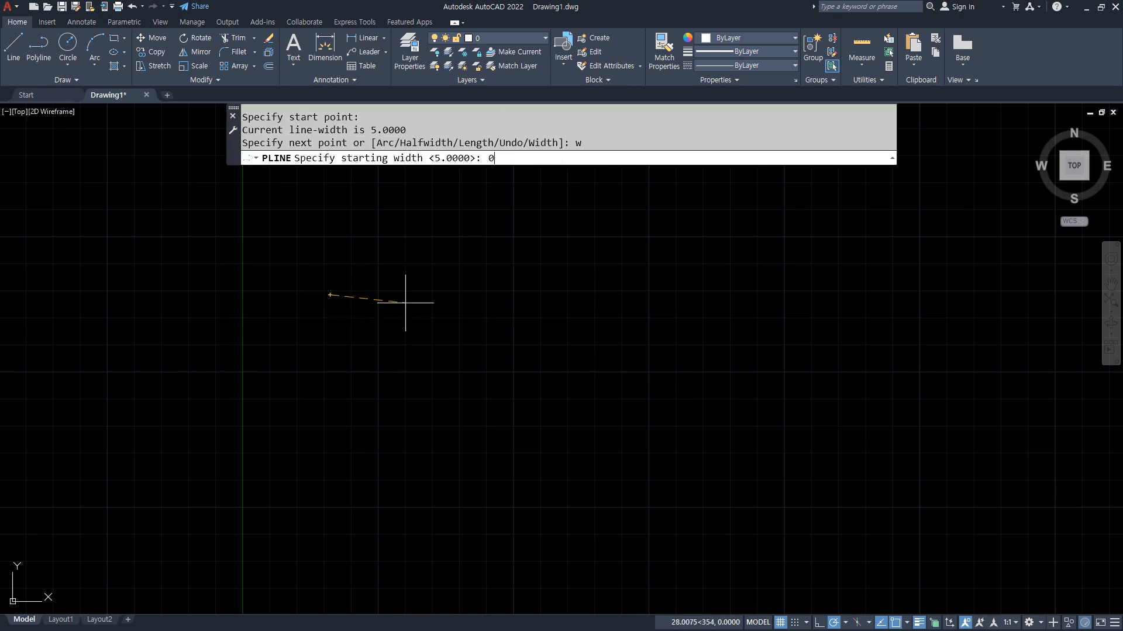
type("0")
key("Return")
key("Return")
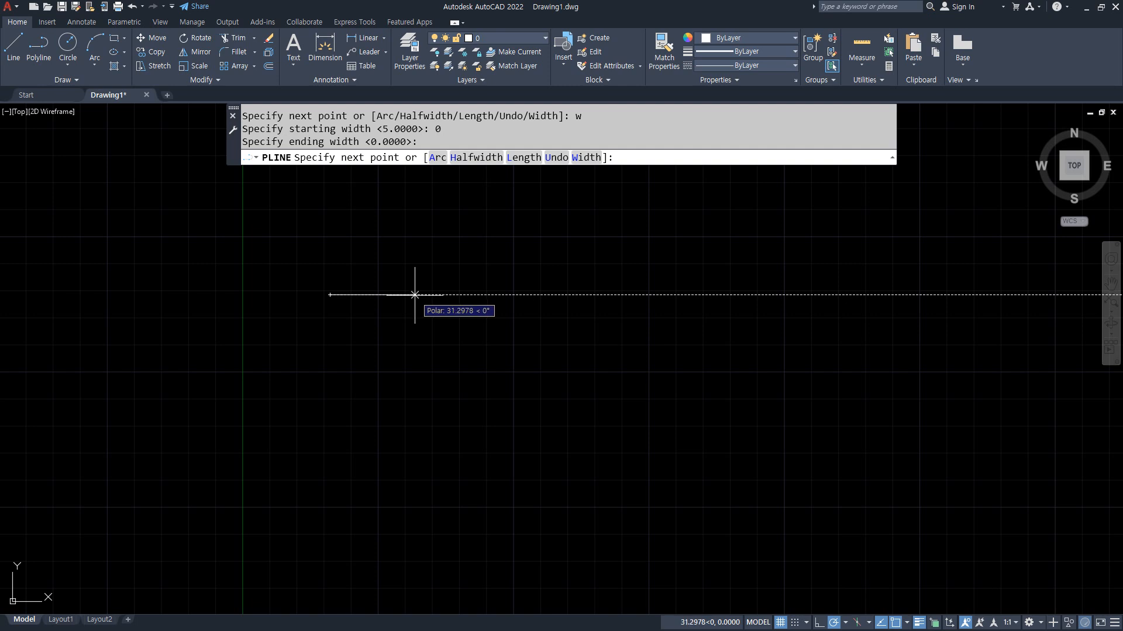
Step: Draw an uneven T-shaped outline from horizontal and vertical segments using the Close option for the last side, and select the polyline
left_click(414, 295)
left_click(414, 444)
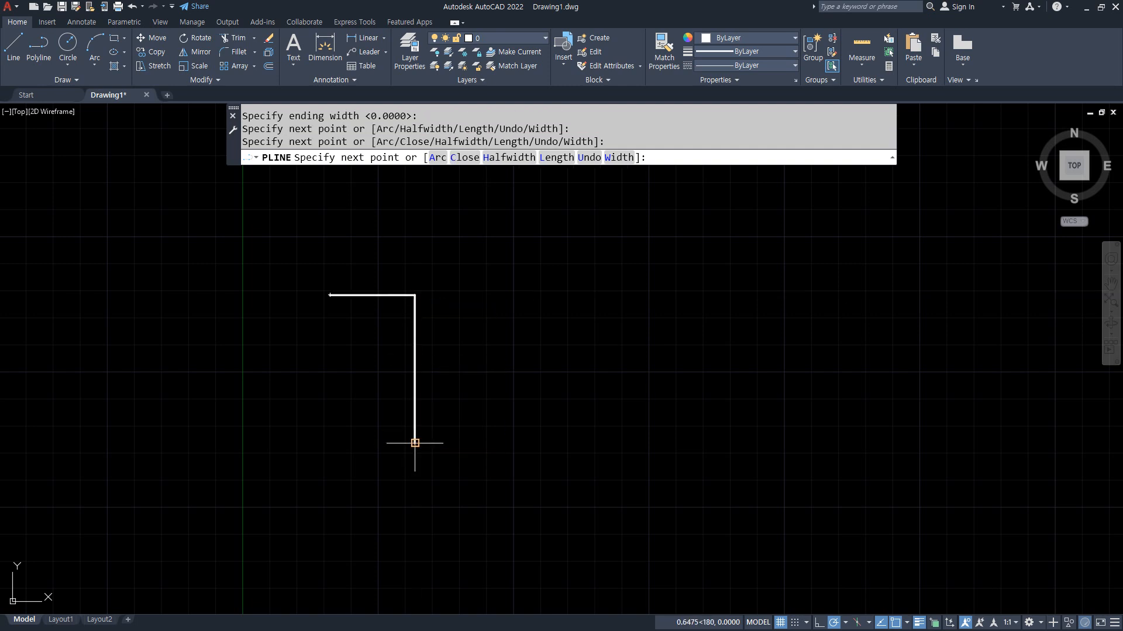
left_click(505, 443)
left_click(506, 255)
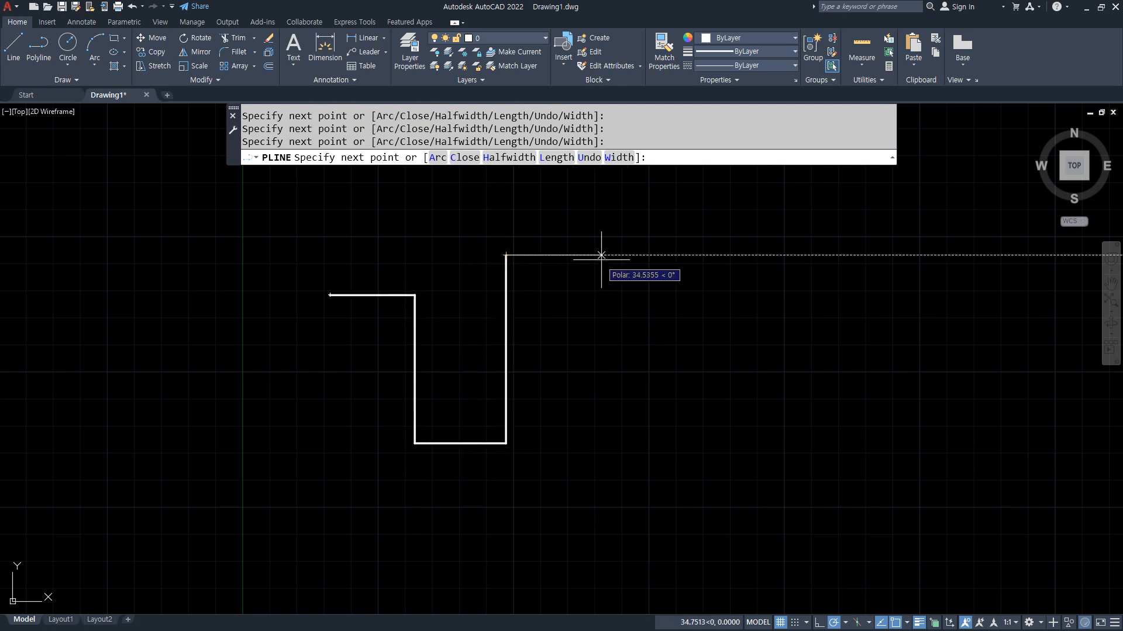
left_click(612, 254)
left_click(612, 205)
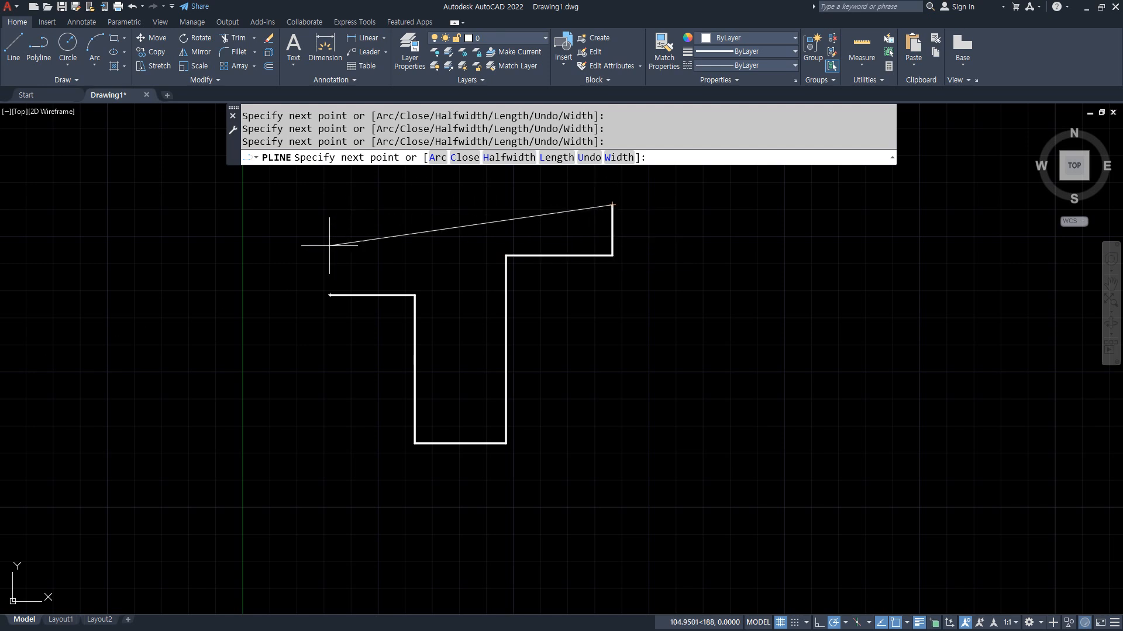
left_click(330, 205)
left_click(466, 158)
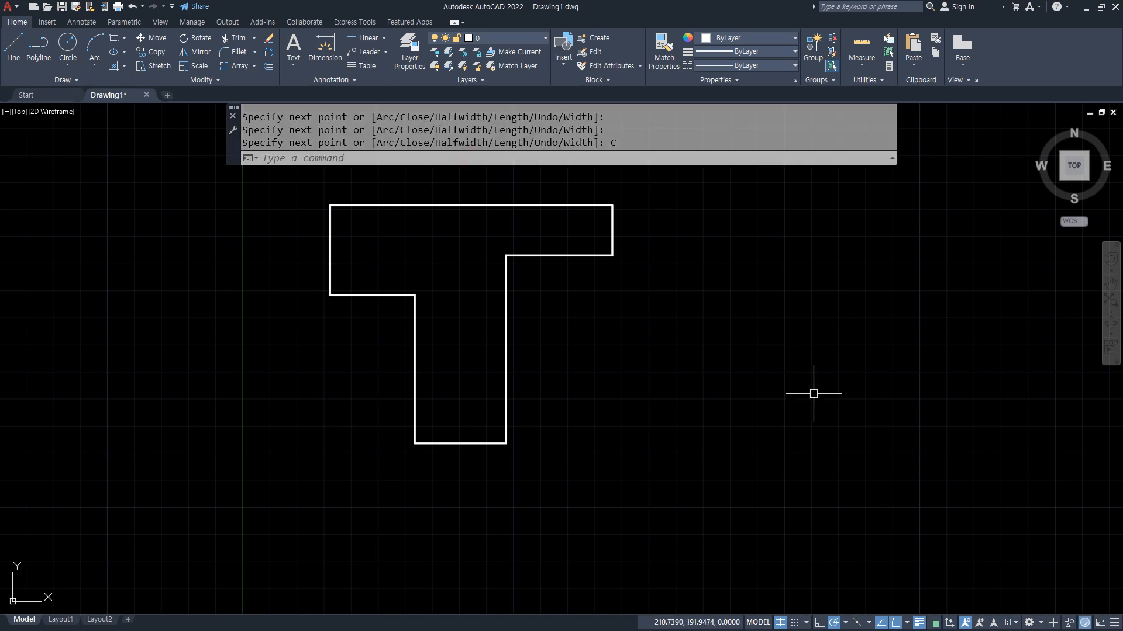
left_click(505, 359)
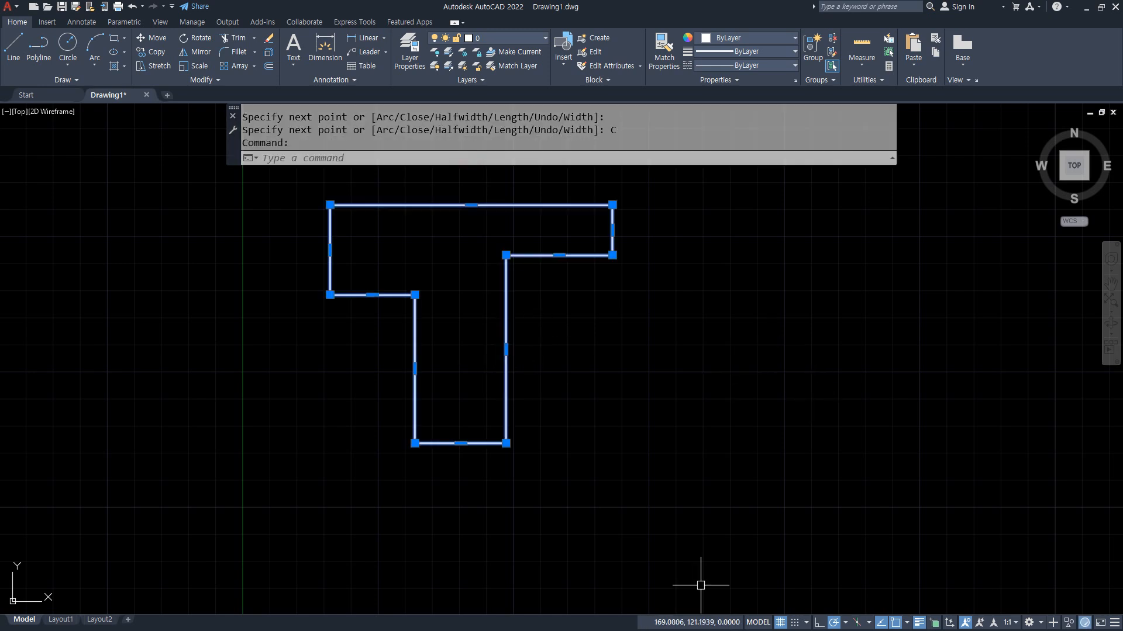
Step: Erase the T-shaped outline and start a new polyline in the upper left with 50-unit segments going up, right and down
key("Delete")
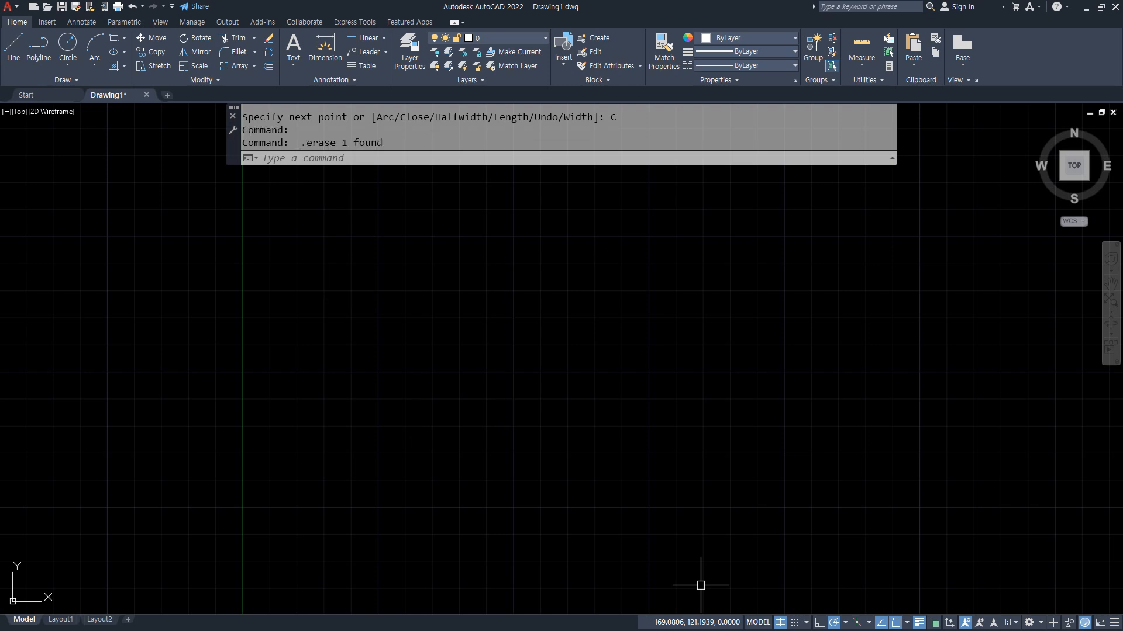
type("pl")
key("Return")
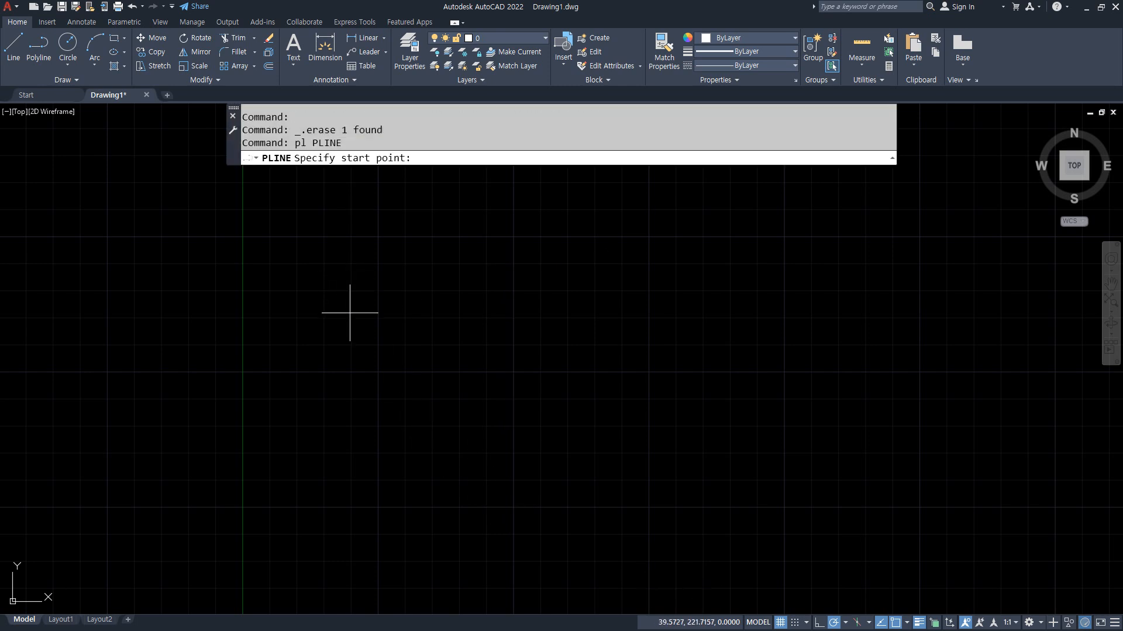
left_click(347, 325)
type("50")
key("Return")
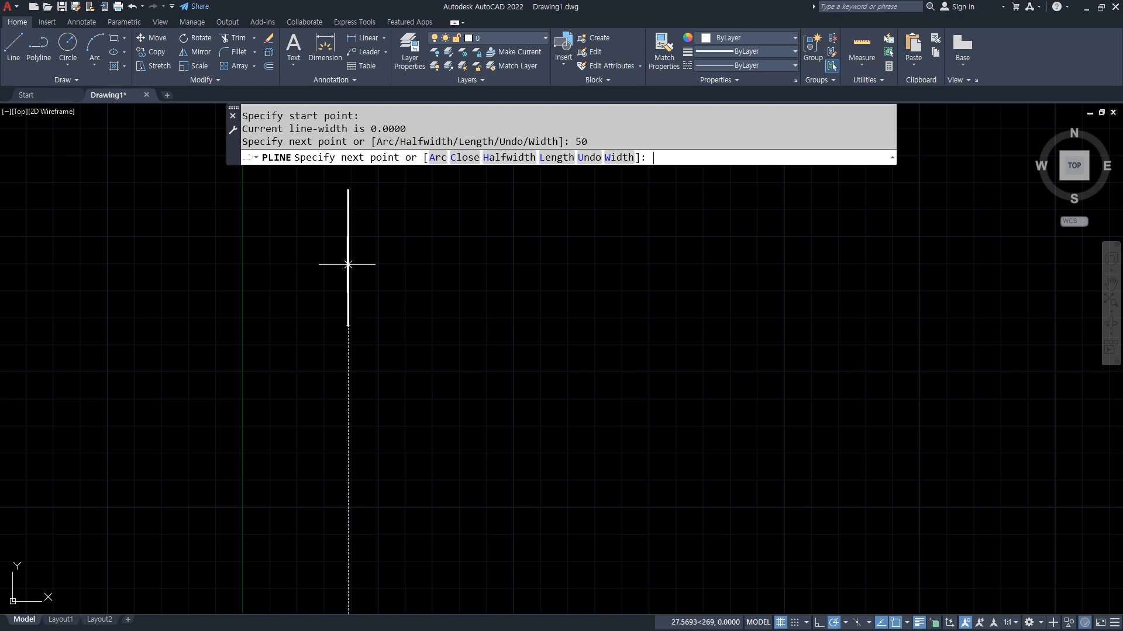
type("50")
key("Return")
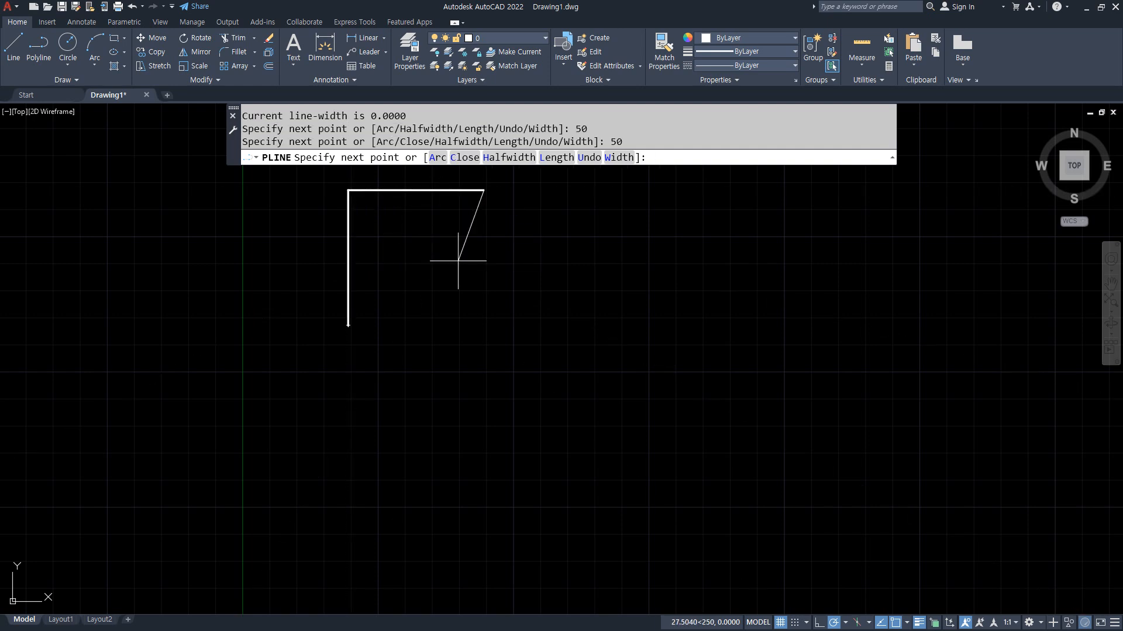
type("50")
key("Return")
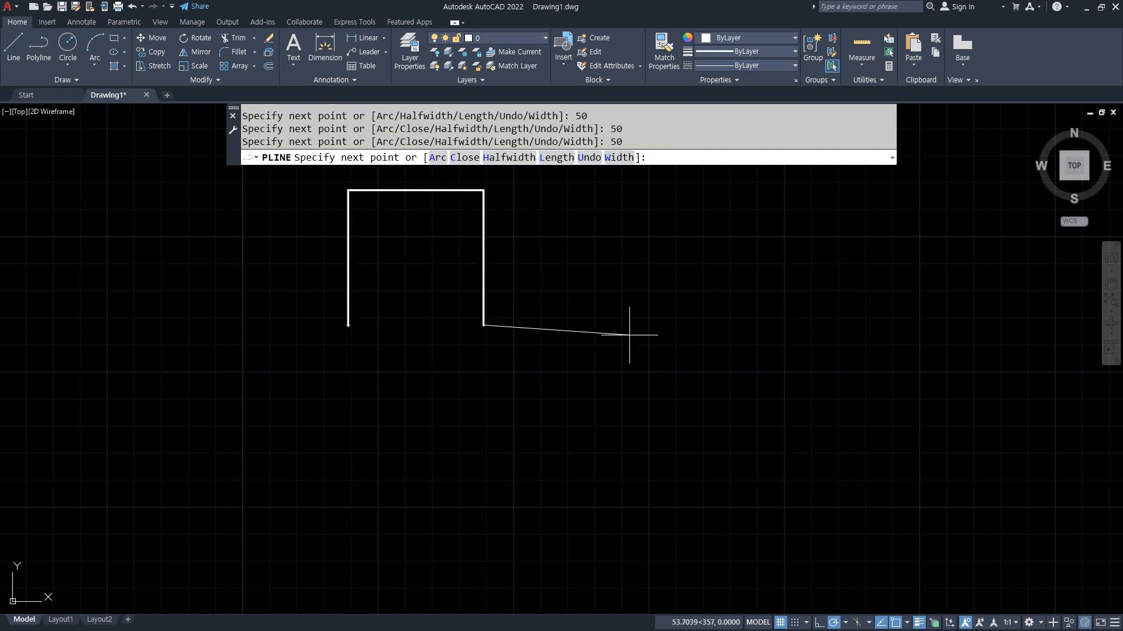
Step: Continue the square-wave polyline with four 50-unit segments going right, up, right and down
type("50")
key("Return")
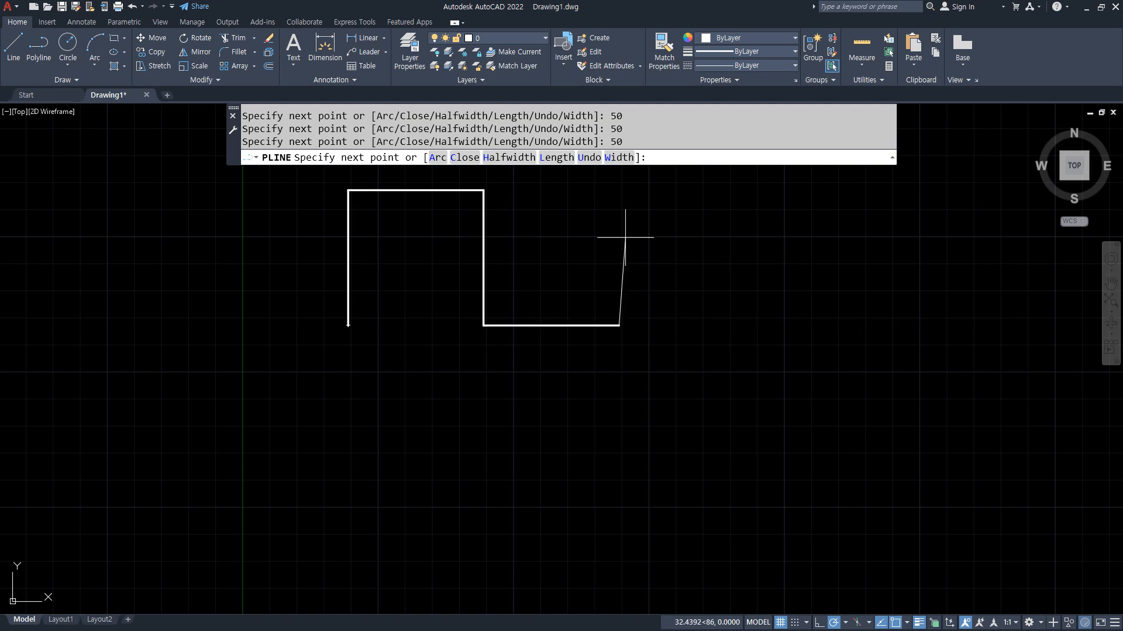
type("50")
key("Return")
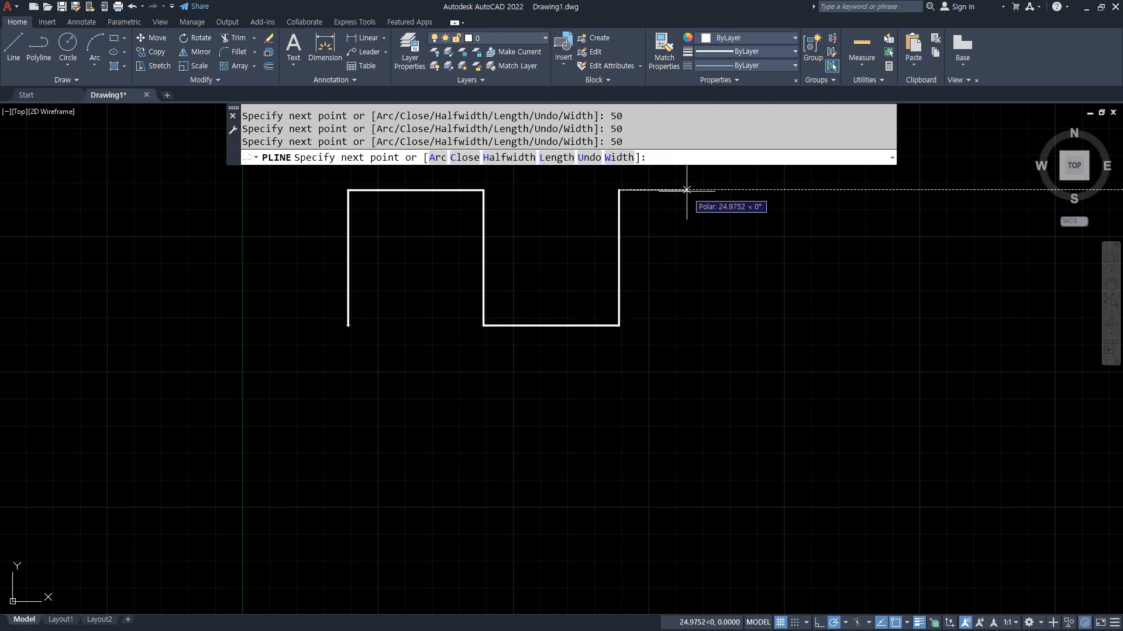
type("50")
key("Return")
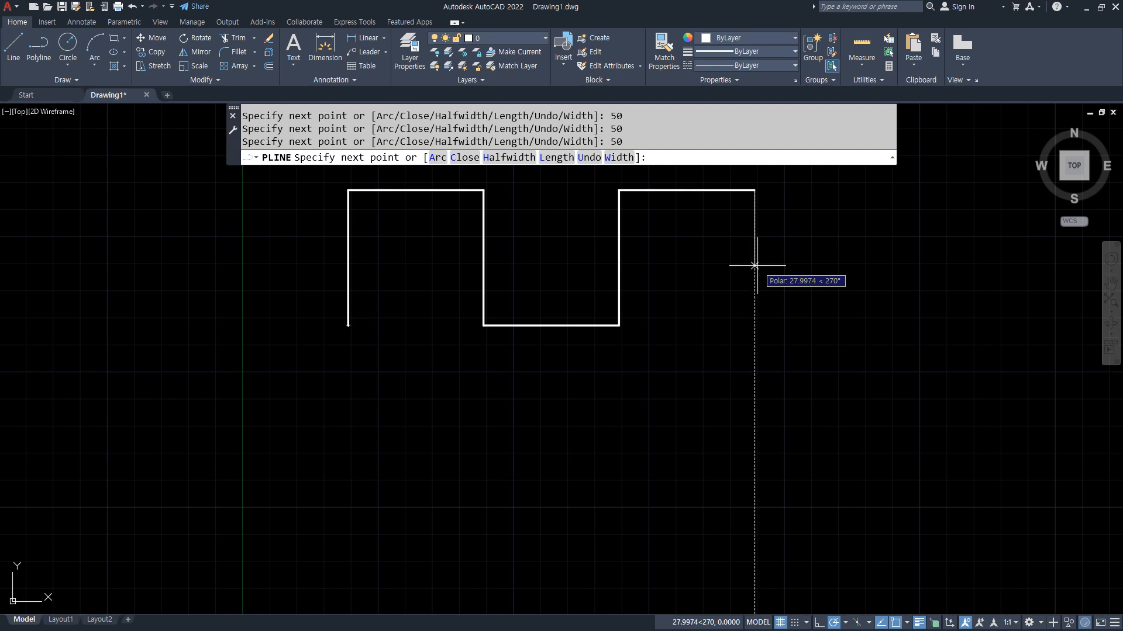
type("50")
key("Return")
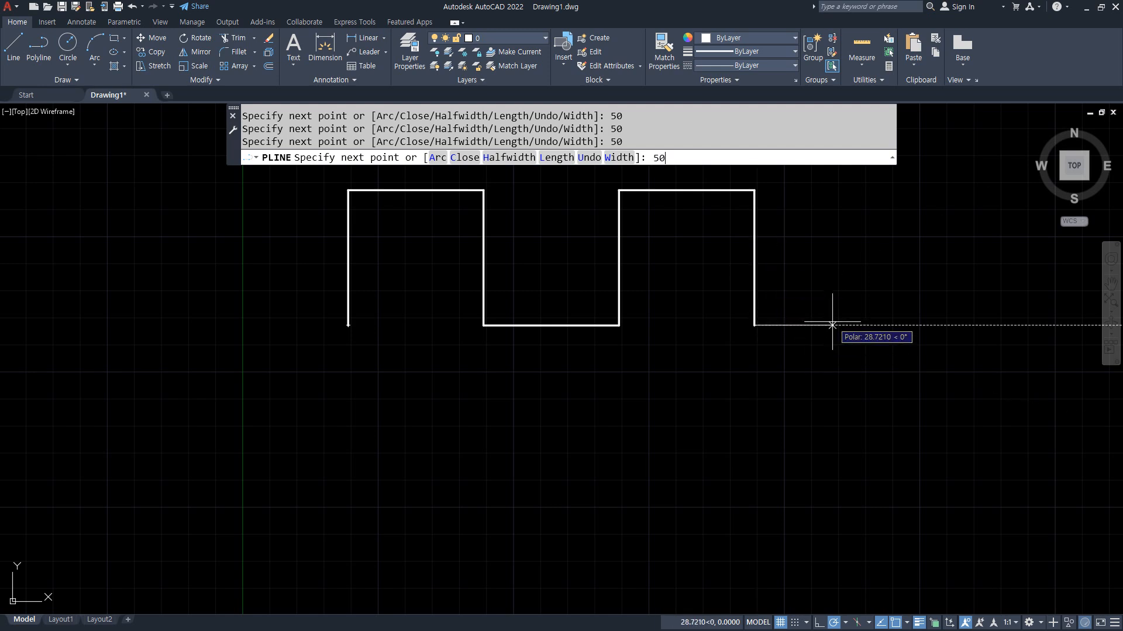
Step: Complete the third crest of the square wave with 50-unit segments right, up, right and down, and end the polyline
type("50")
key("Return")
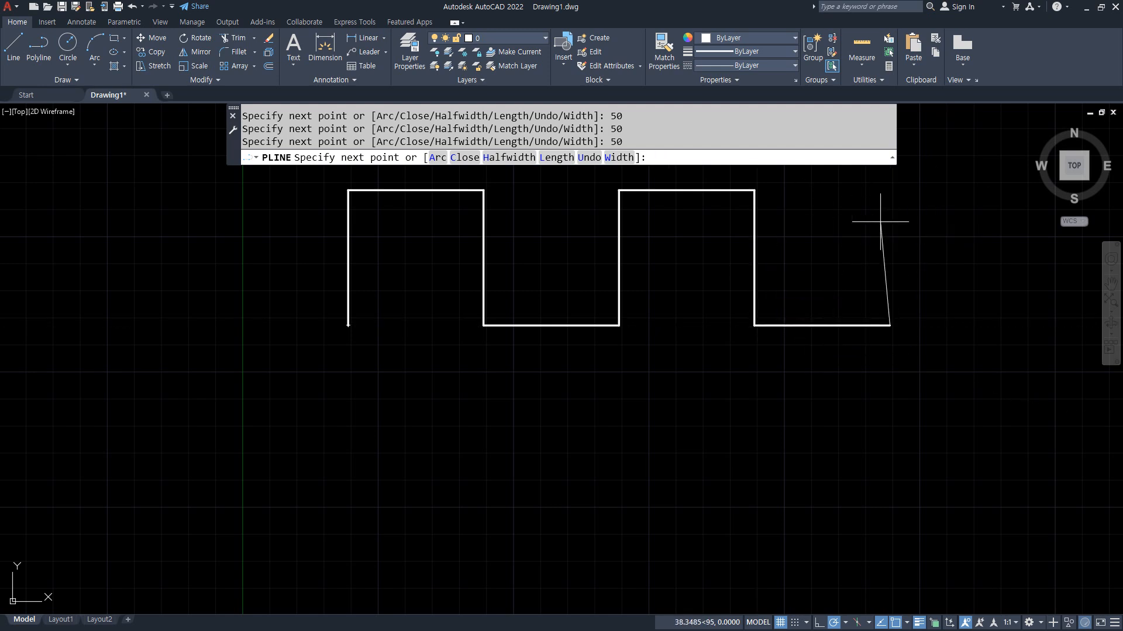
type("50")
key("Return")
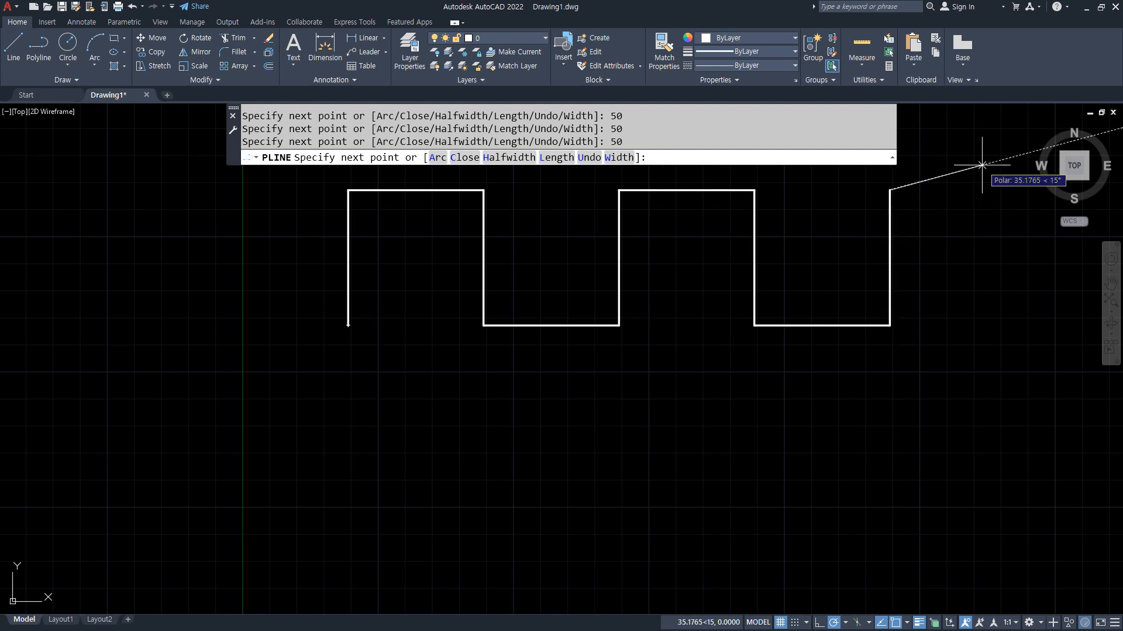
type("50")
key("Return")
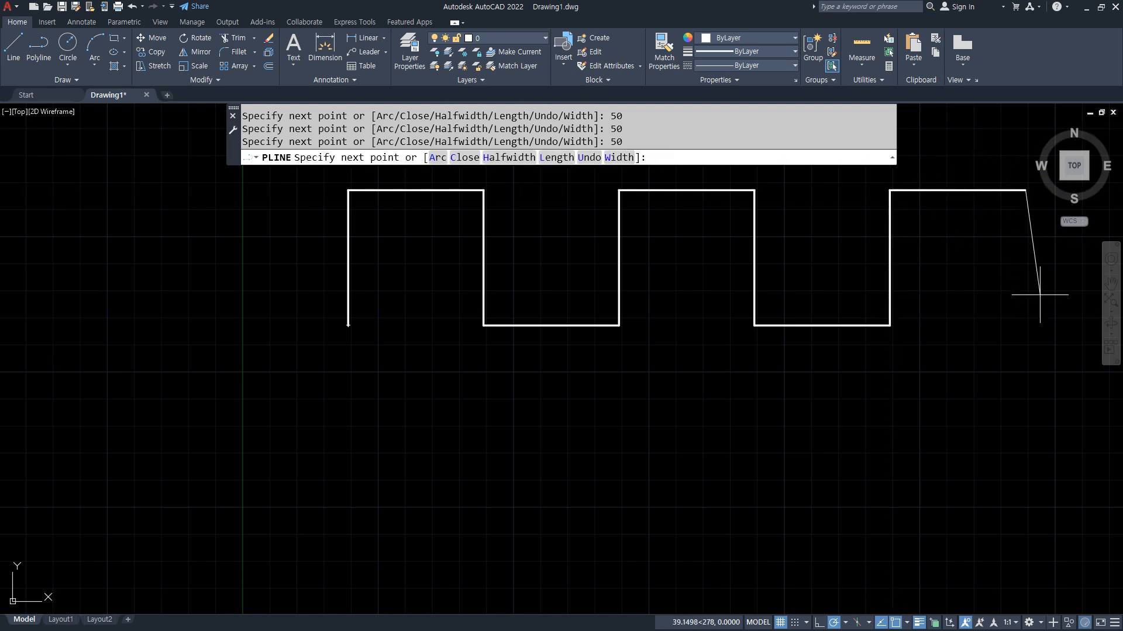
type("50")
key("Return")
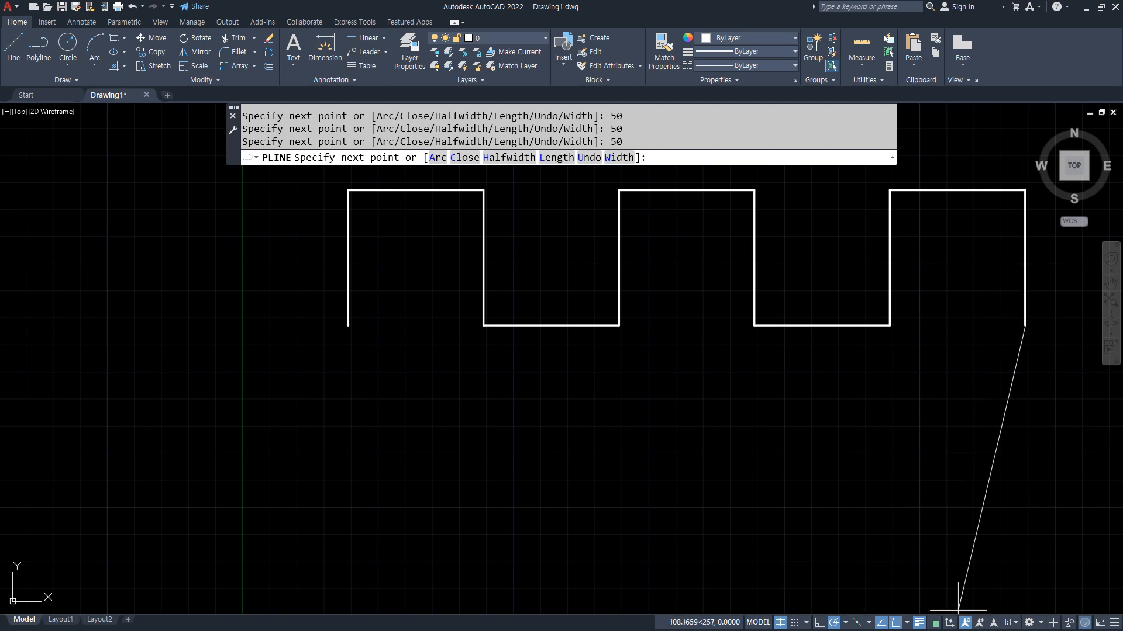
key("Return")
key("Escape")
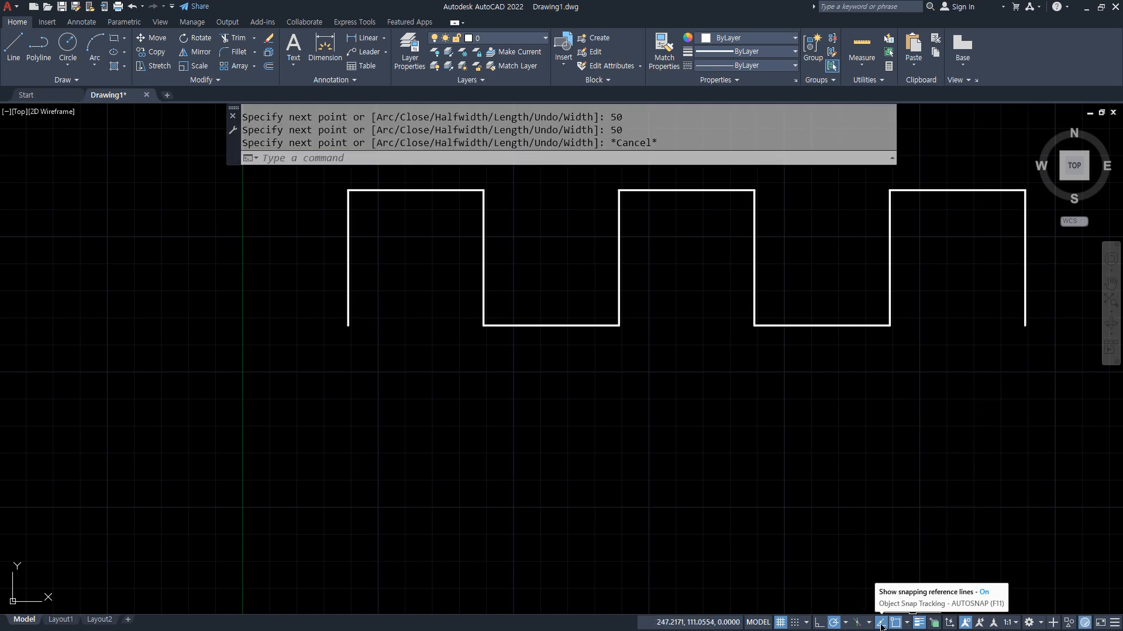
Step: Copy the square wave straight down twice from its lower-left endpoint, about 72 and 141 units below the original
scroll(554, 407, "down", 2)
key("Escape")
key("Escape")
type("체")
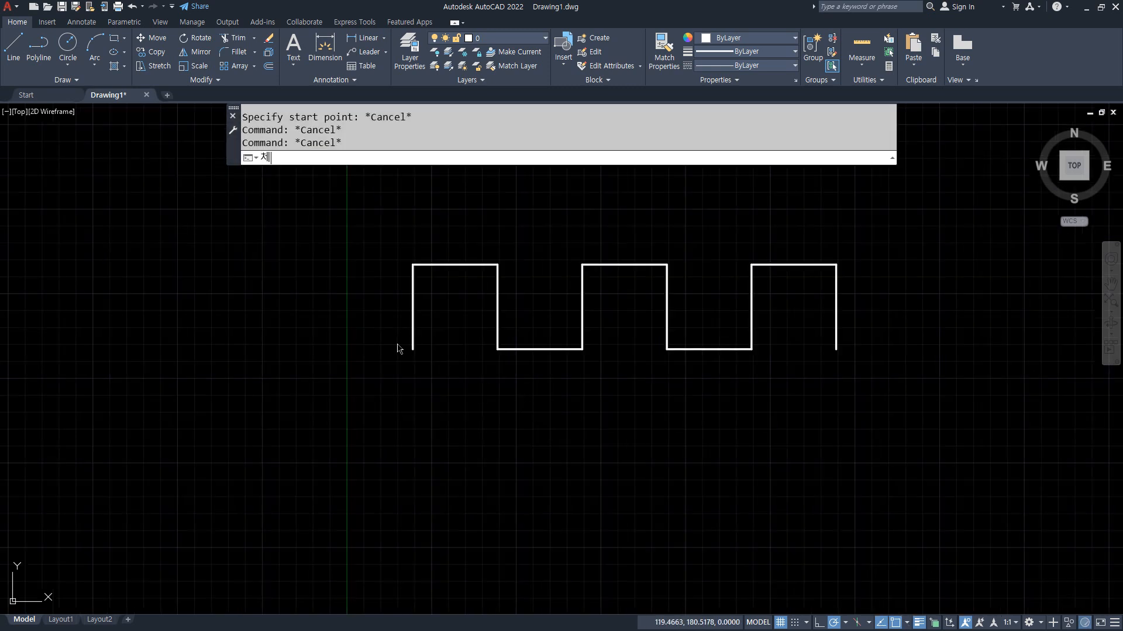
key("Return")
left_click(413, 326)
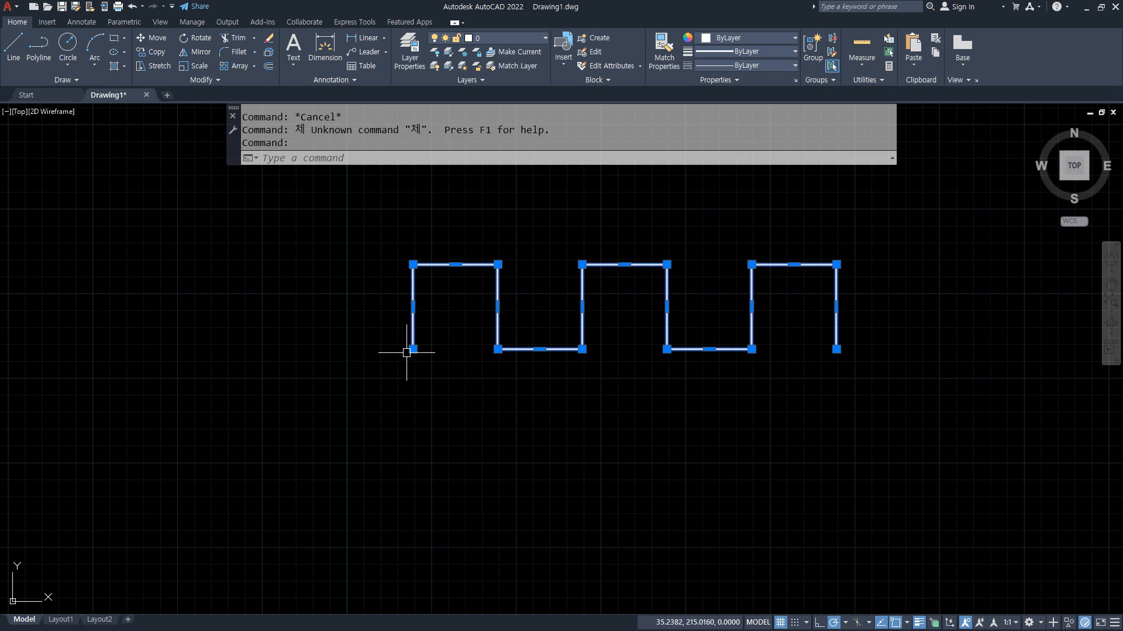
type("cp")
key("Return")
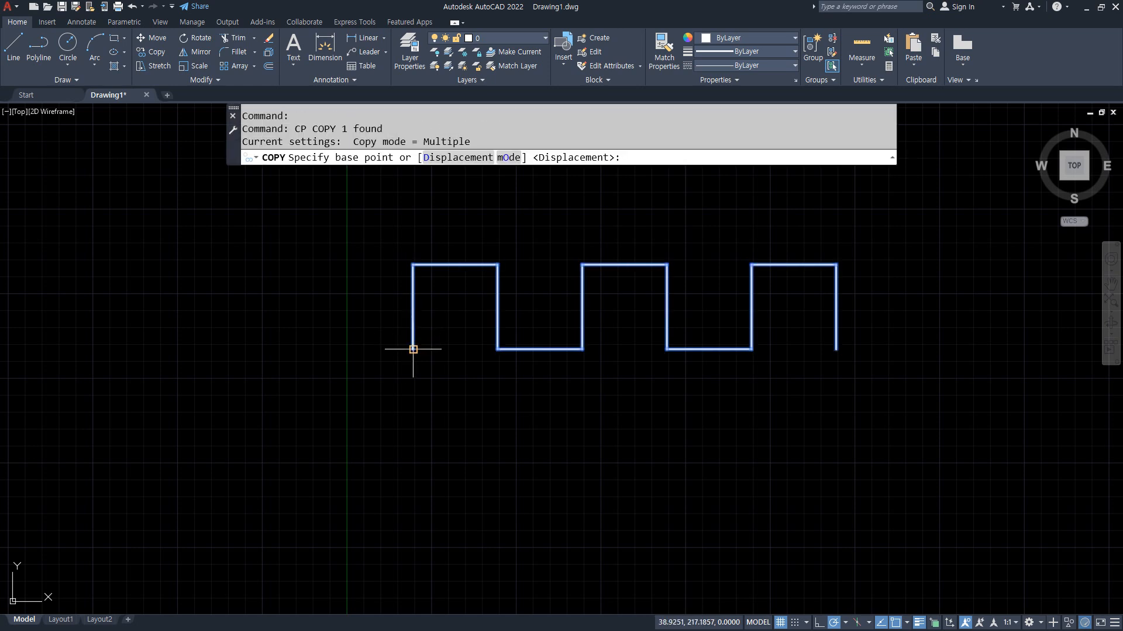
left_click(412, 349)
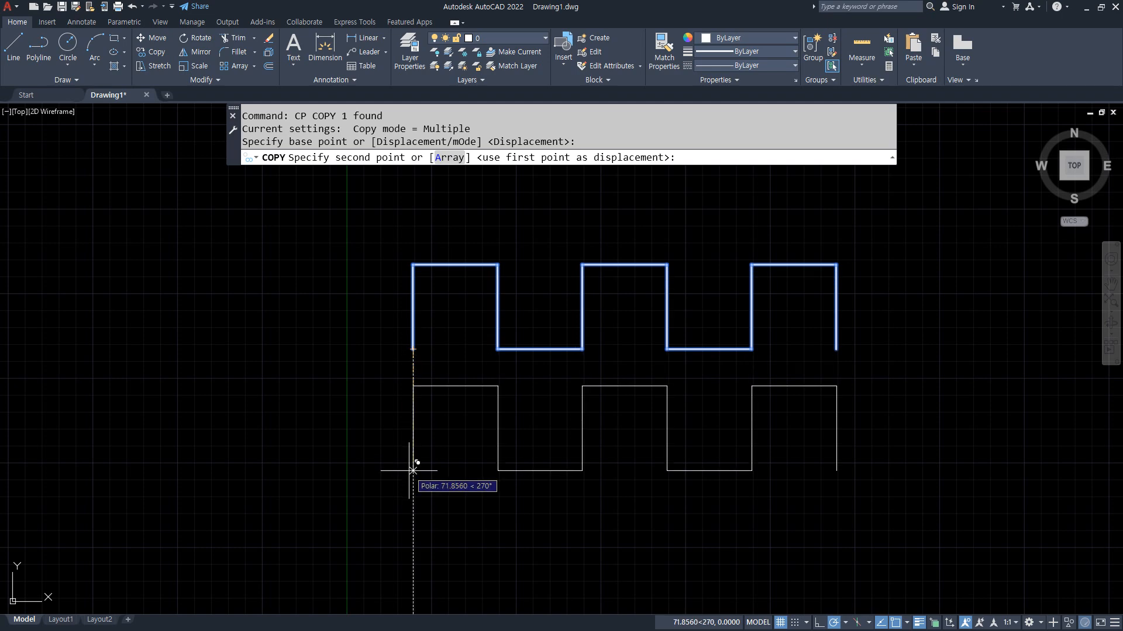
left_click(413, 470)
left_click(413, 588)
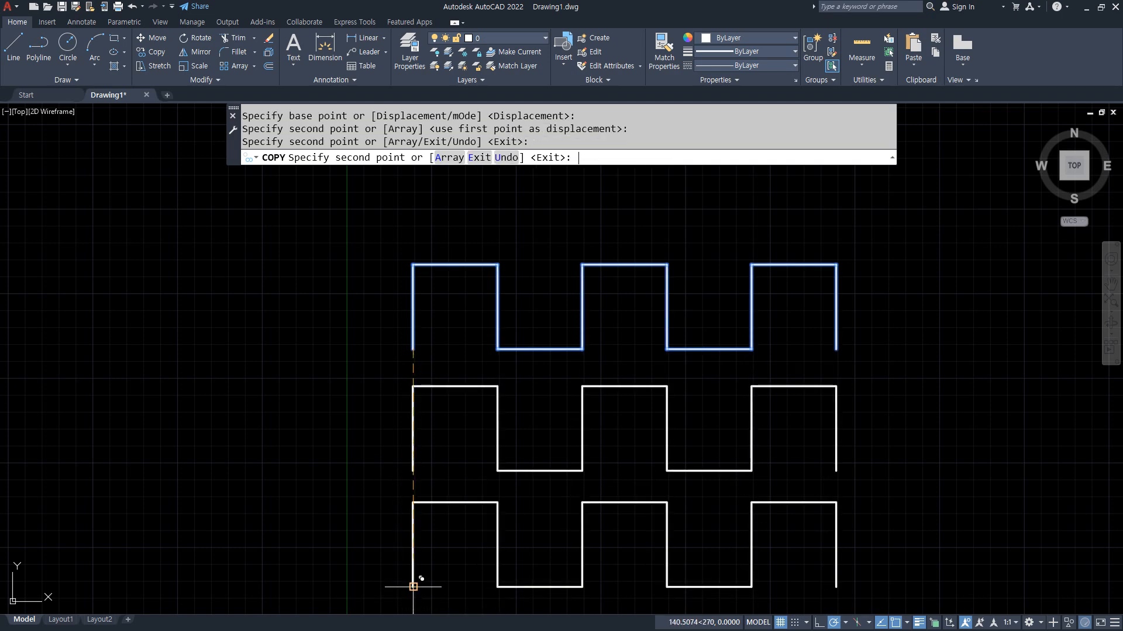
key("Escape")
middle_click_drag(262, 418, 260, 376)
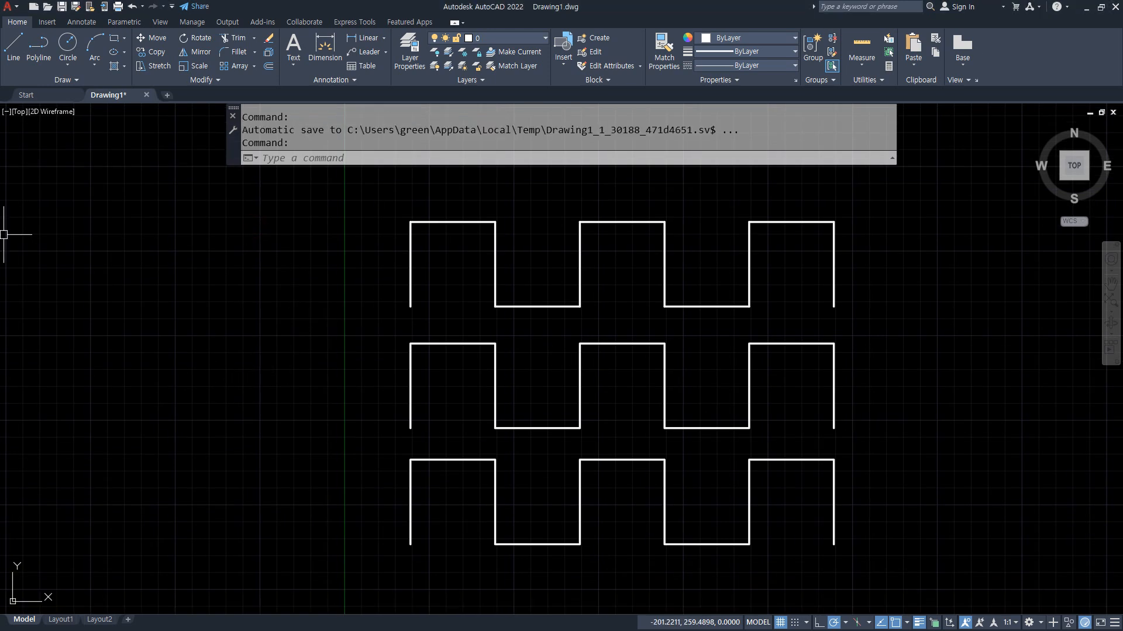
Step: Switch to the Notepad notes to check the polyline edit command PEdit (PE), and return to AutoCAD
key("alt+Tab")
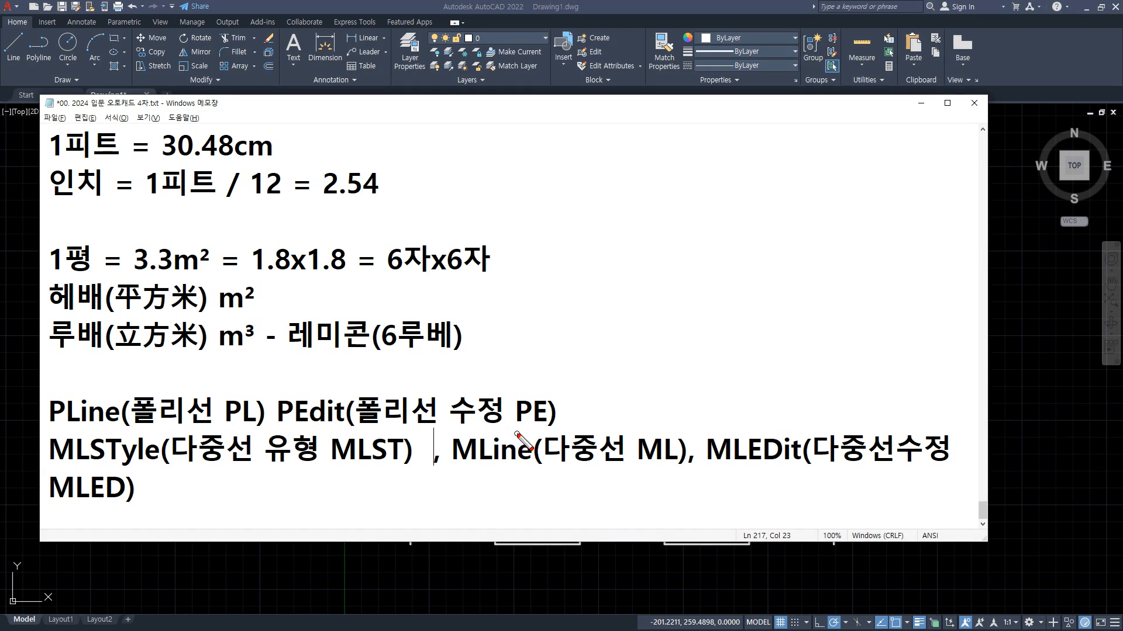
left_click_drag(514, 434, 546, 429)
key("alt+Tab")
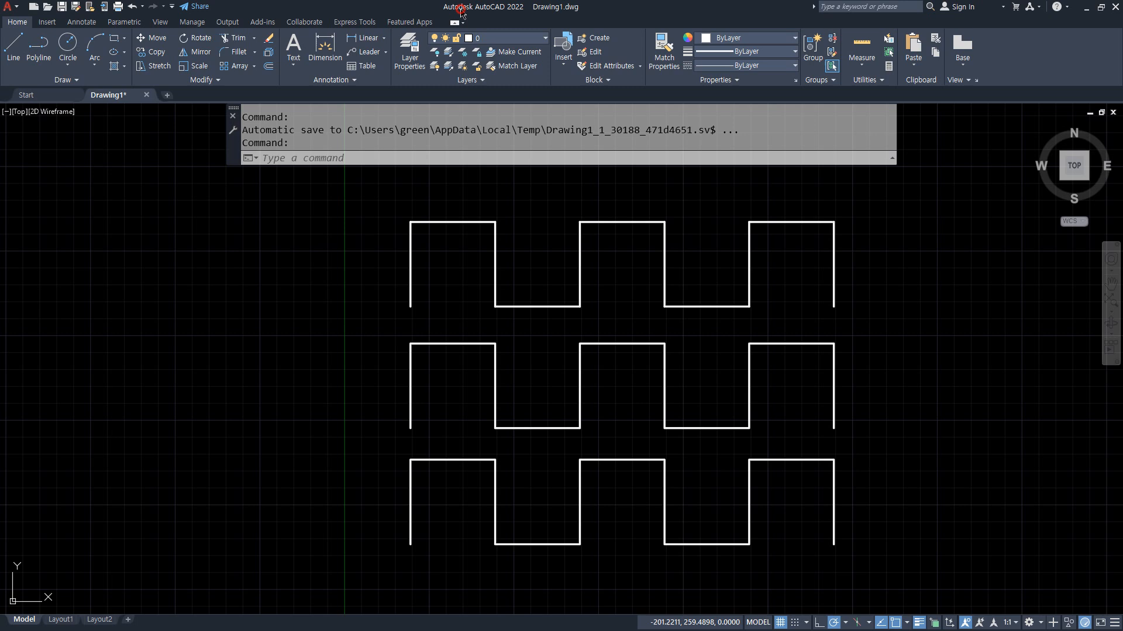
Step: Edit the middle square wave with PEDIT and turn it into a curve with the Fit option
type("pe")
key("Return")
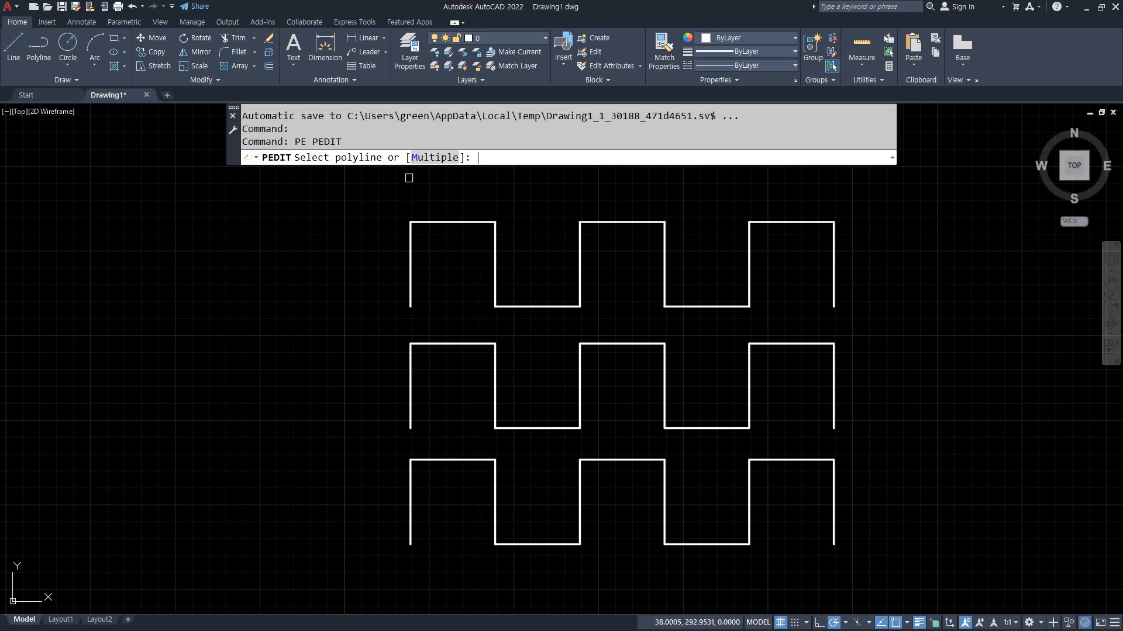
left_click(411, 383)
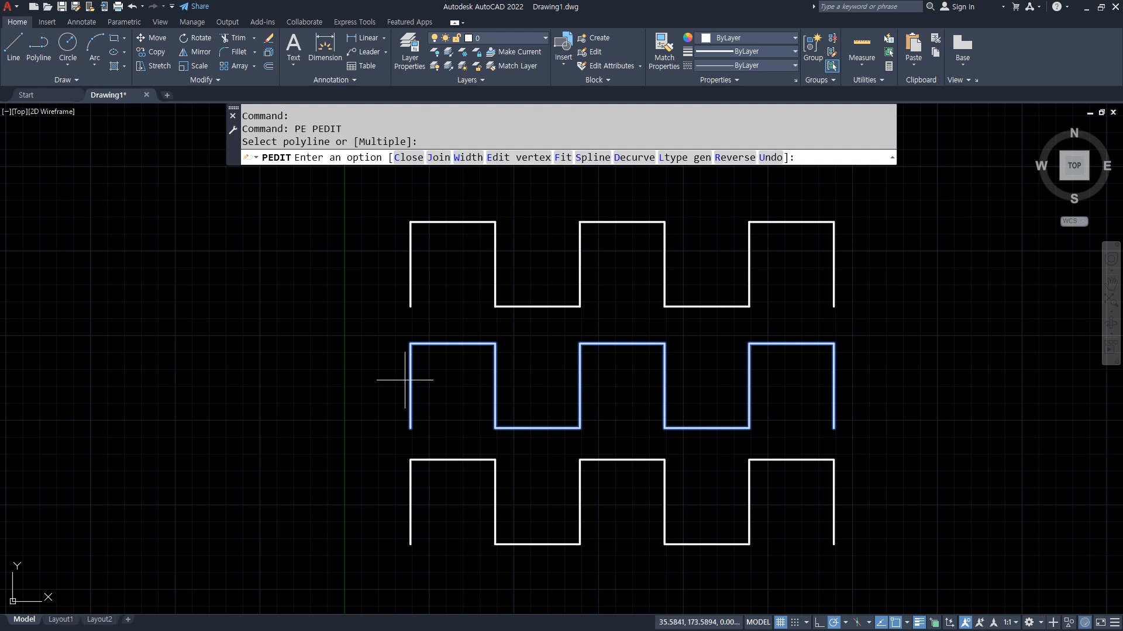
left_click(563, 157)
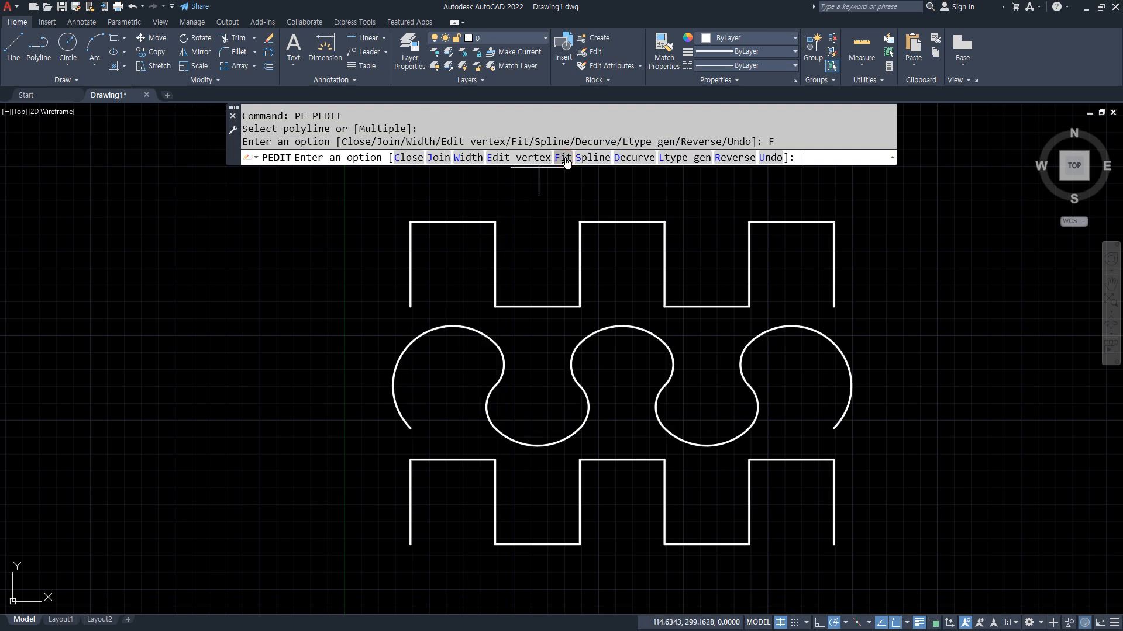
key("Return")
Step: Edit the lowest square wave with PEDIT, smooth it with the Spline option, and leave the command
key("Return")
left_click(410, 488)
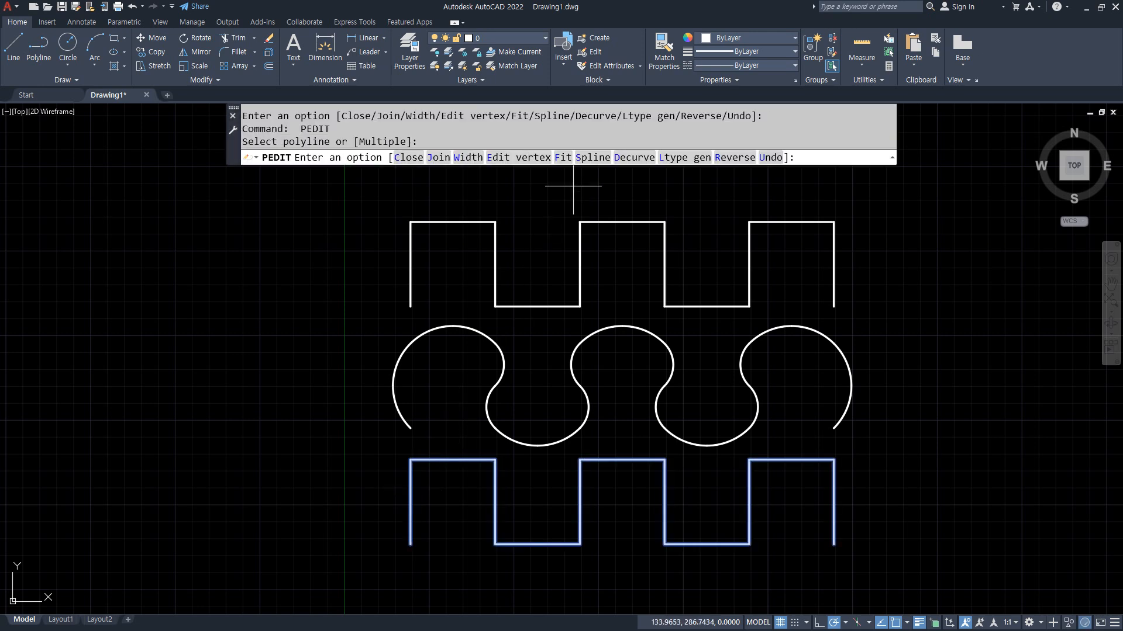
left_click(592, 158)
key("Return")
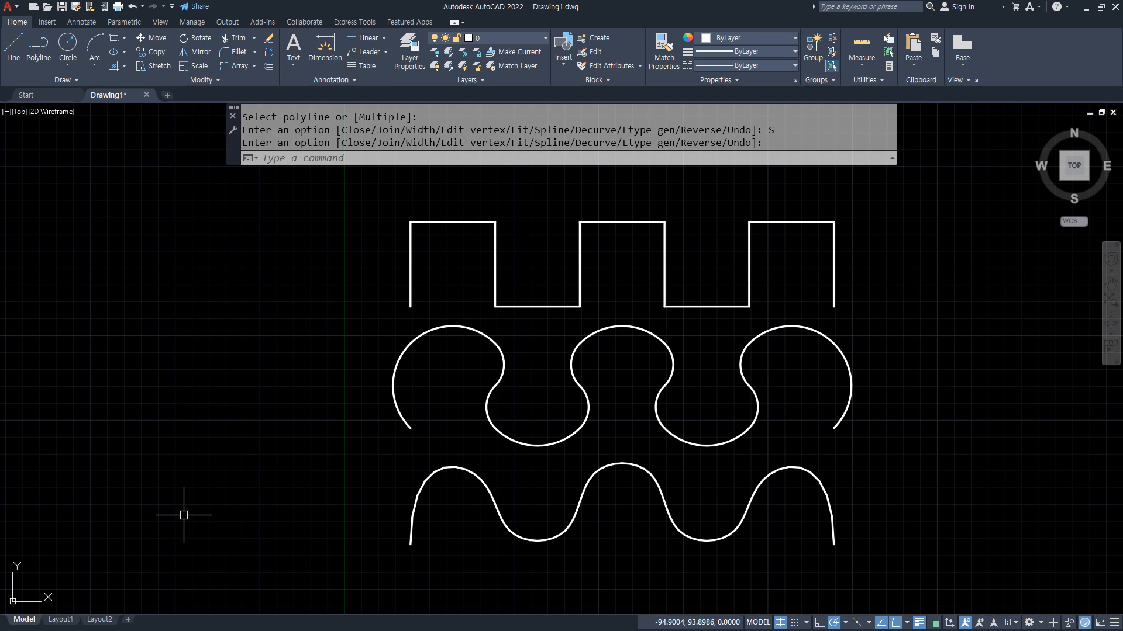
key("Return")
key("Escape")
key("Escape")
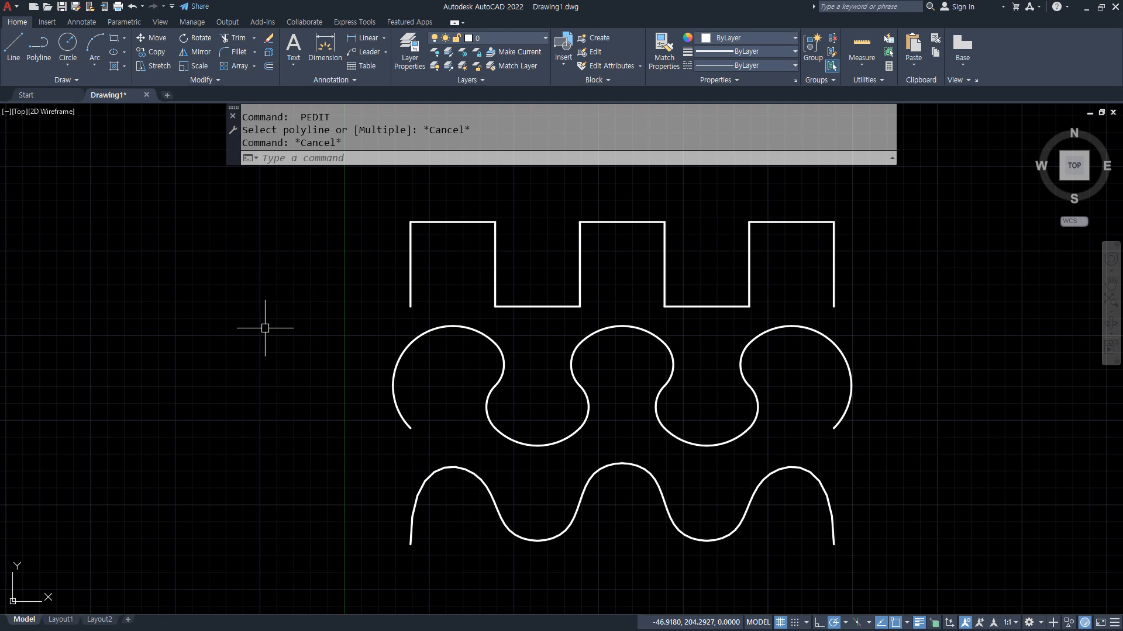
Step: Copy the top square wave from its lower-left endpoint onto the left endpoints of the fitted curve and the spline curve
type("c")
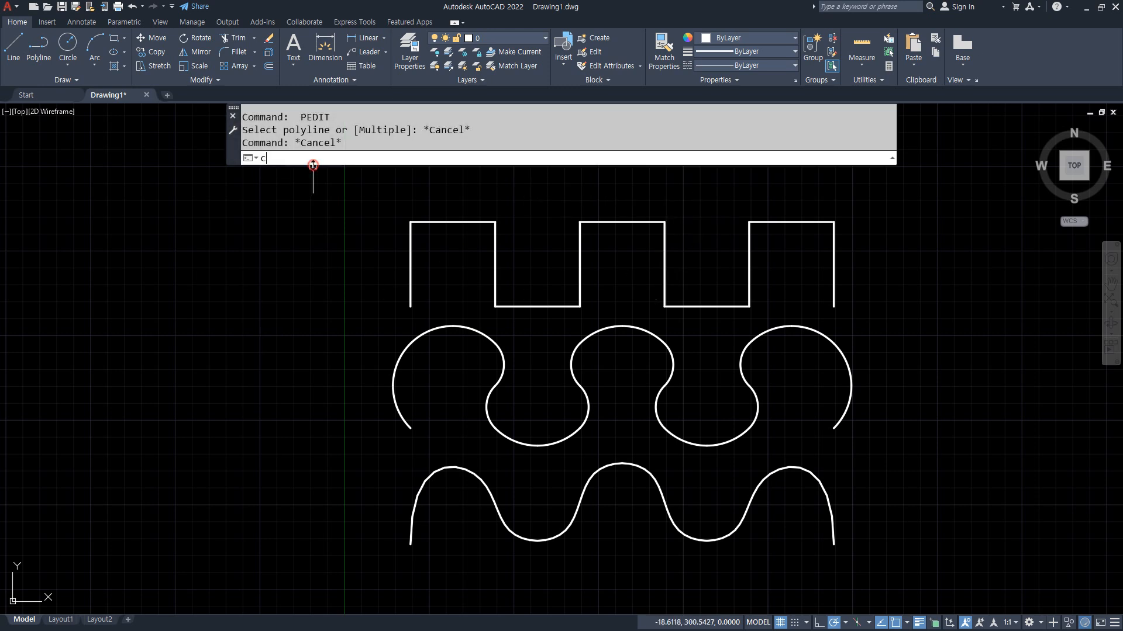
type("p")
key("Return")
left_click(409, 283)
key("Return")
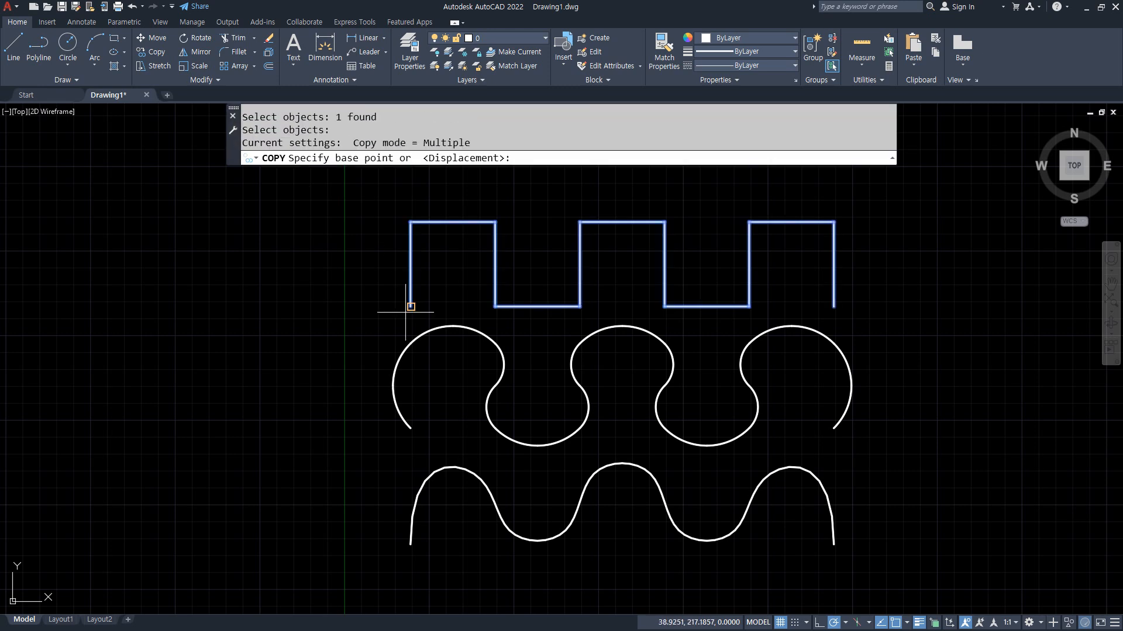
left_click(409, 308)
left_click(410, 427)
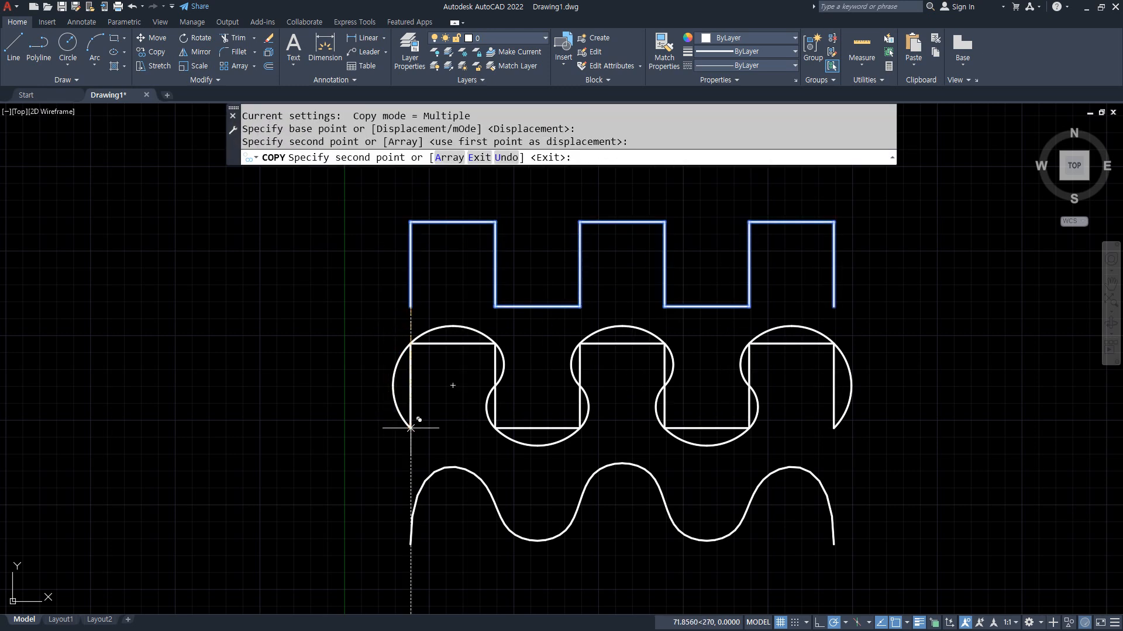
left_click(411, 544)
key("Return")
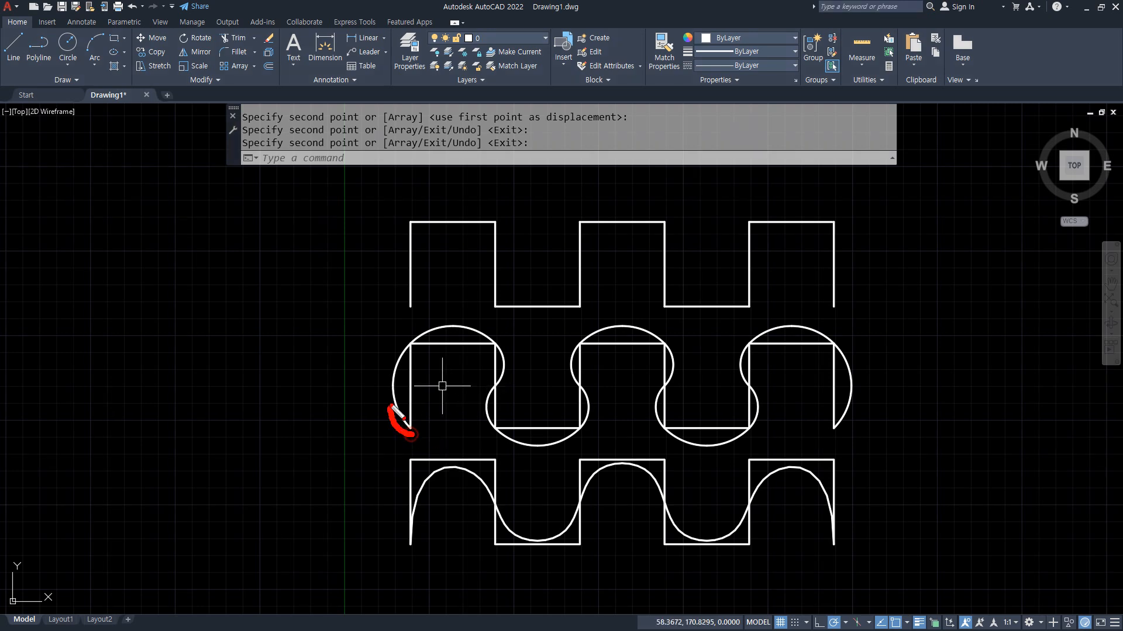
mouse_move(391, 406)
left_mouse_down()
mouse_move(502, 354)
mouse_move(494, 433)
mouse_move(588, 405)
left_mouse_up()
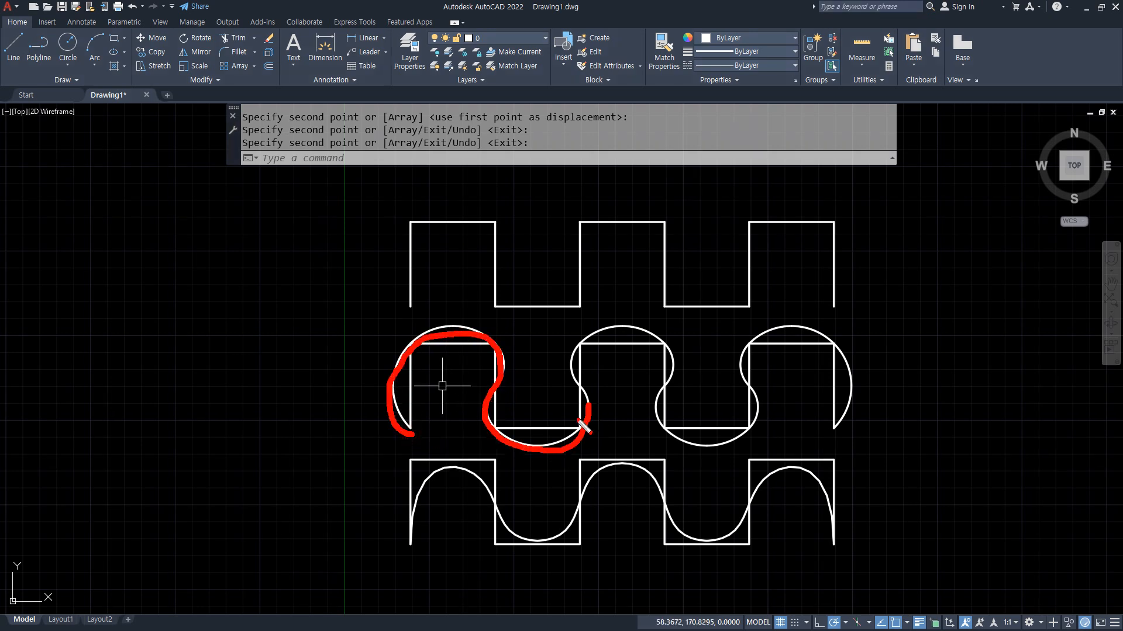
key("e")
mouse_move(411, 552)
left_mouse_down()
mouse_move(454, 472)
mouse_move(444, 504)
left_mouse_up()
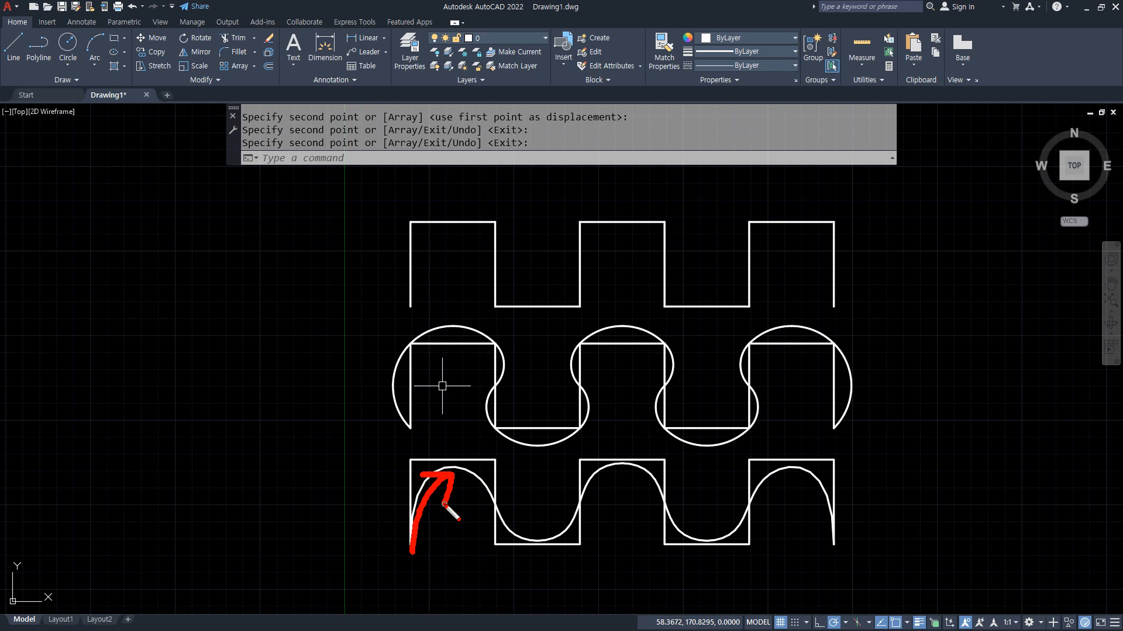
key("Escape")
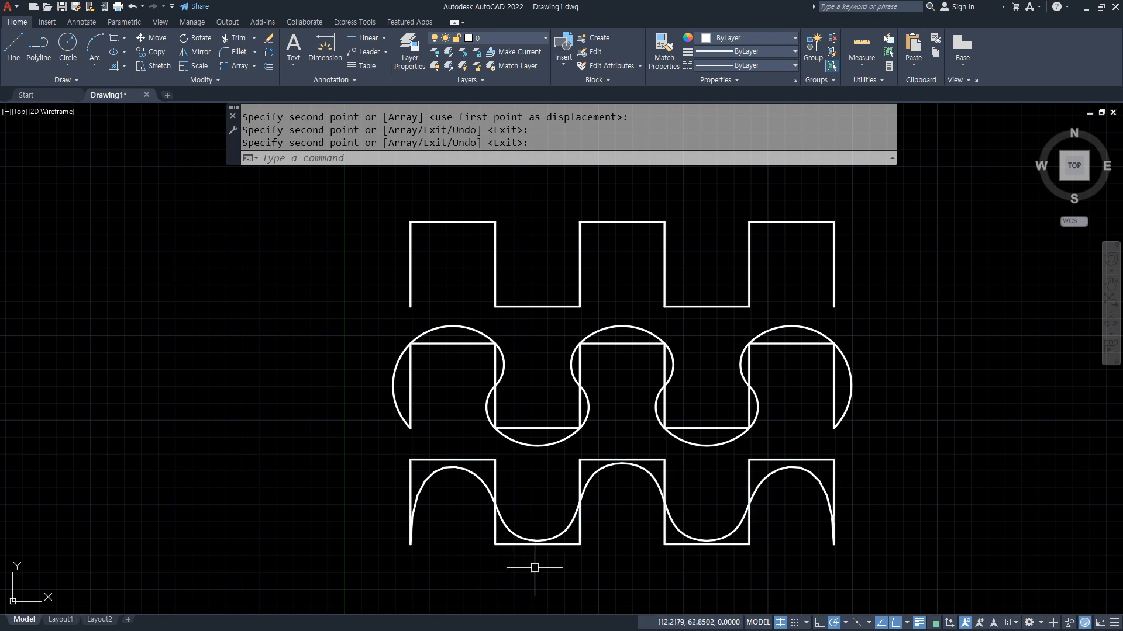
Step: Delete the square-wave copies overlaid on the spline curve and the fitted curve
key("Return")
left_click(498, 546)
key("Delete")
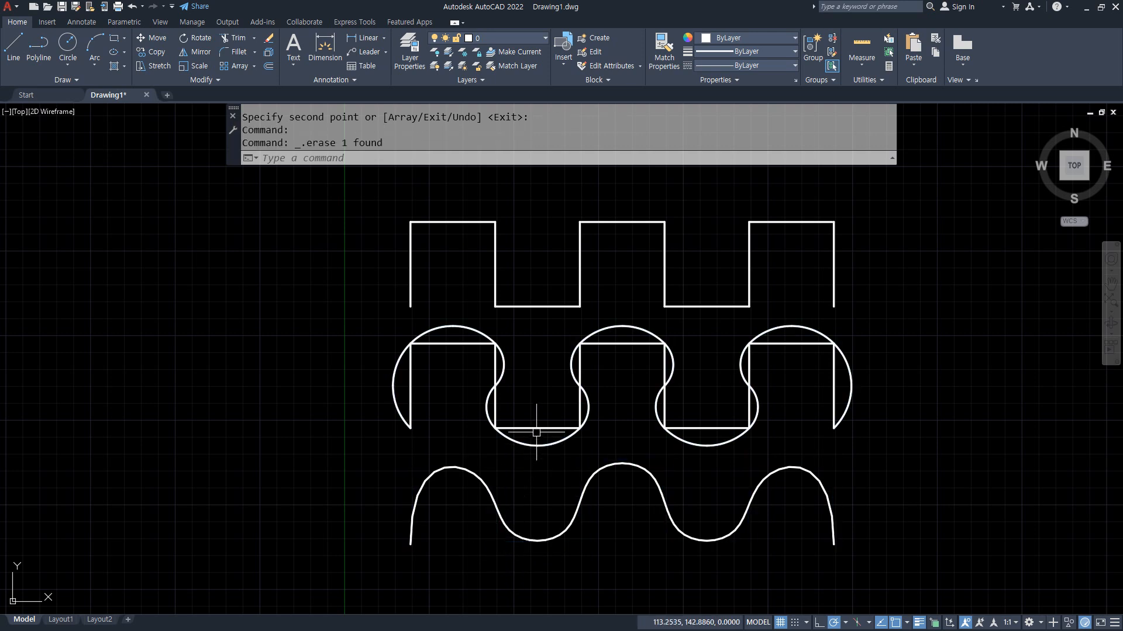
left_click(534, 434)
left_click(520, 414)
key("Delete")
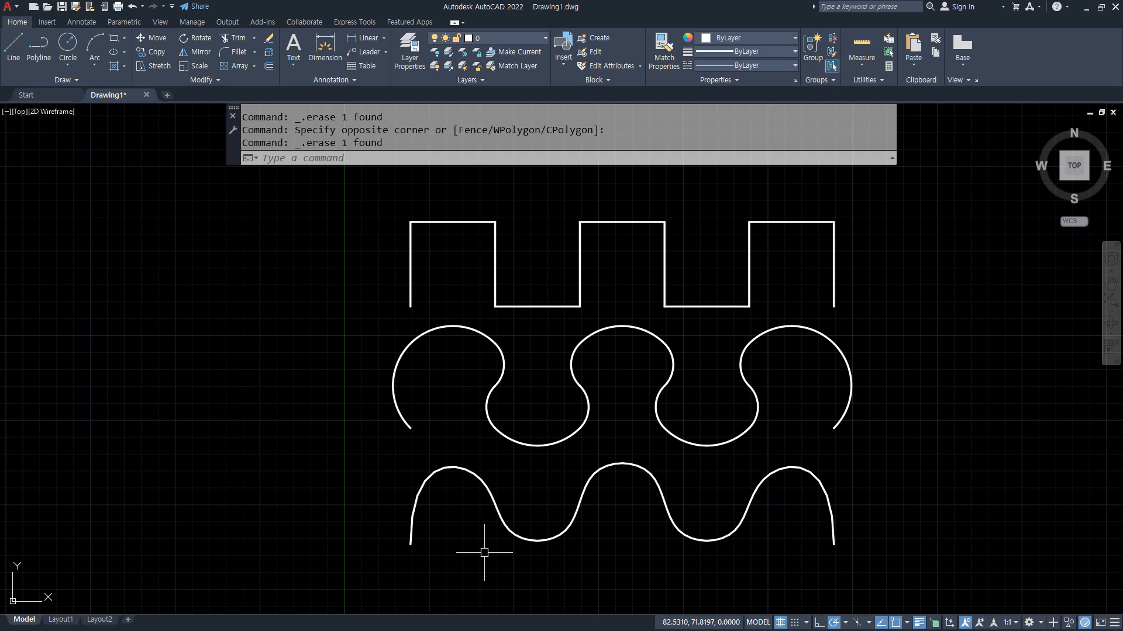
type("ped")
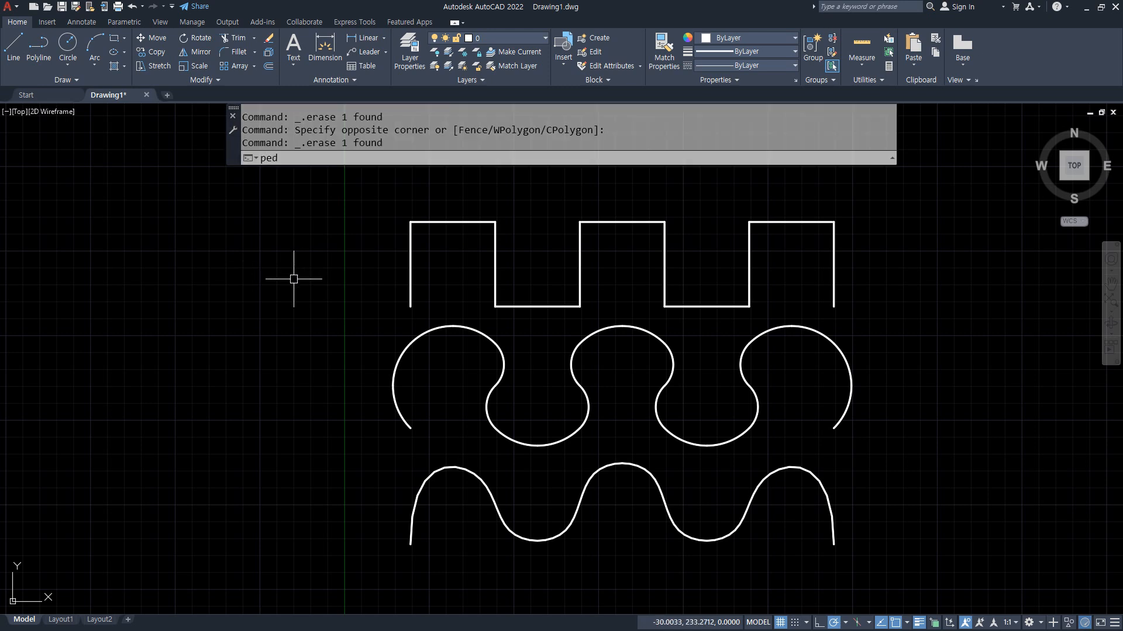
key("Return")
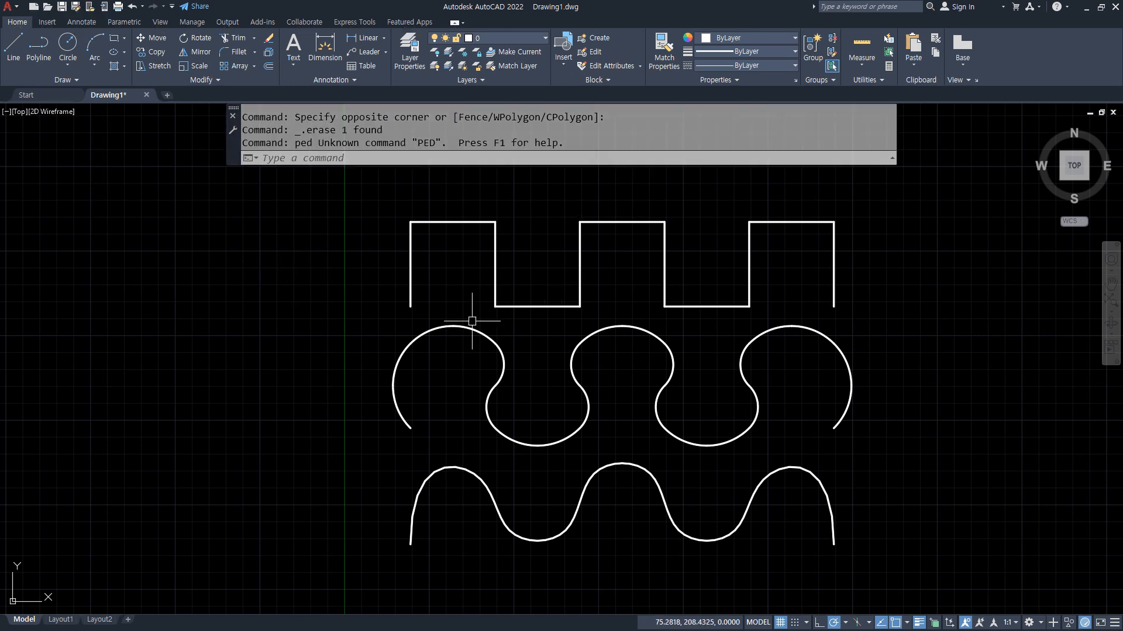
key("Escape")
Step: Edit the middle fitted curve with PEDIT and straighten it with the Decurve option
type("pe")
key("Return")
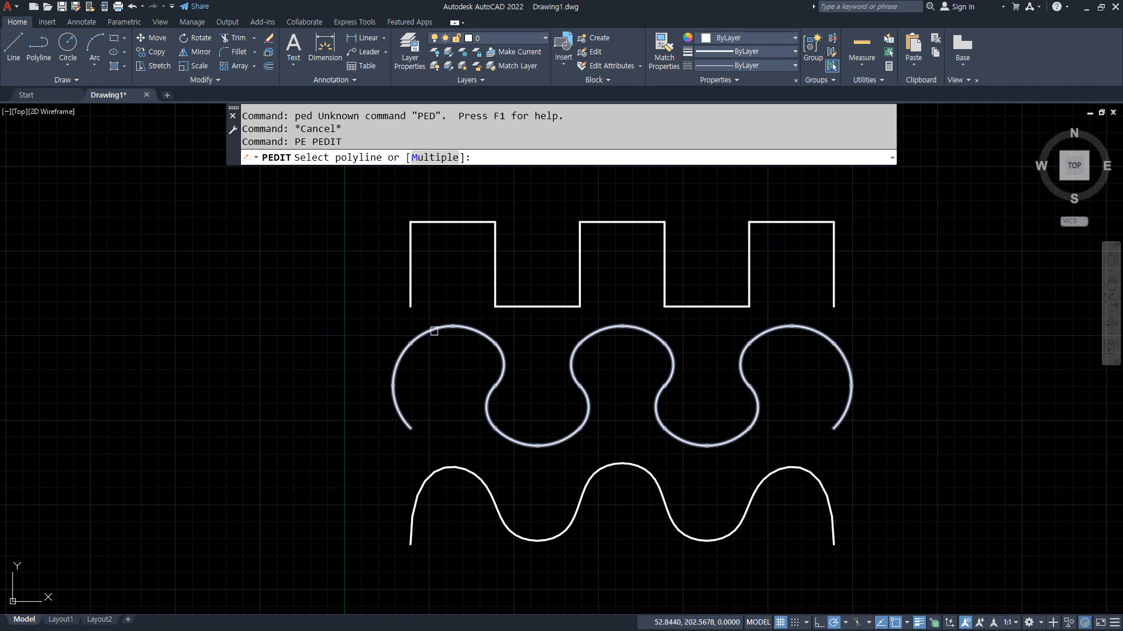
left_click(431, 328)
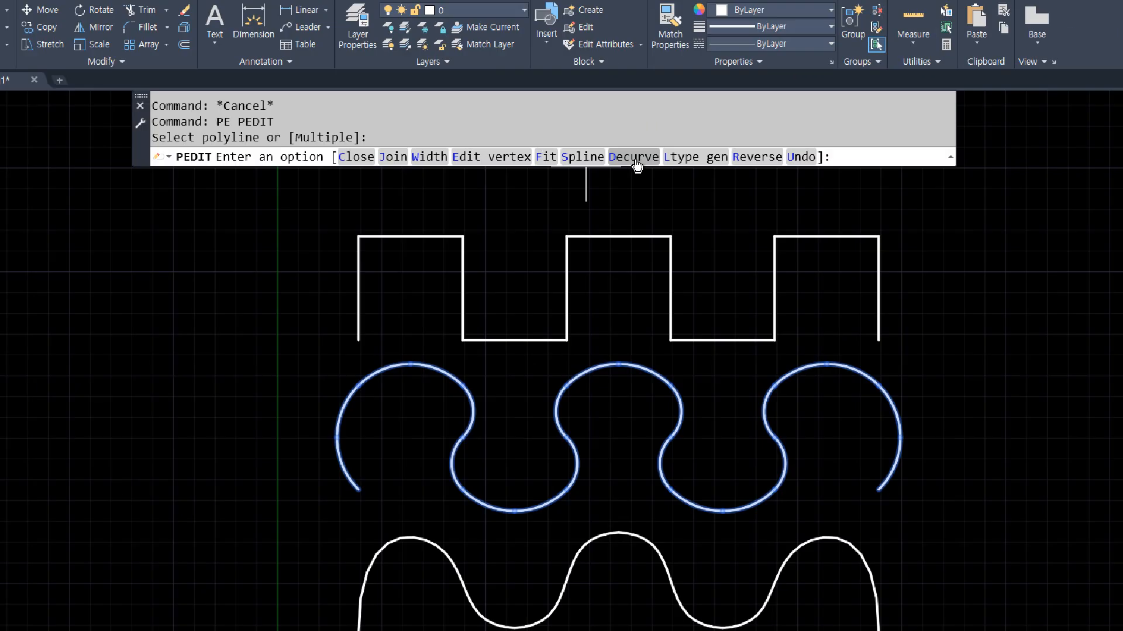
left_click(691, 151)
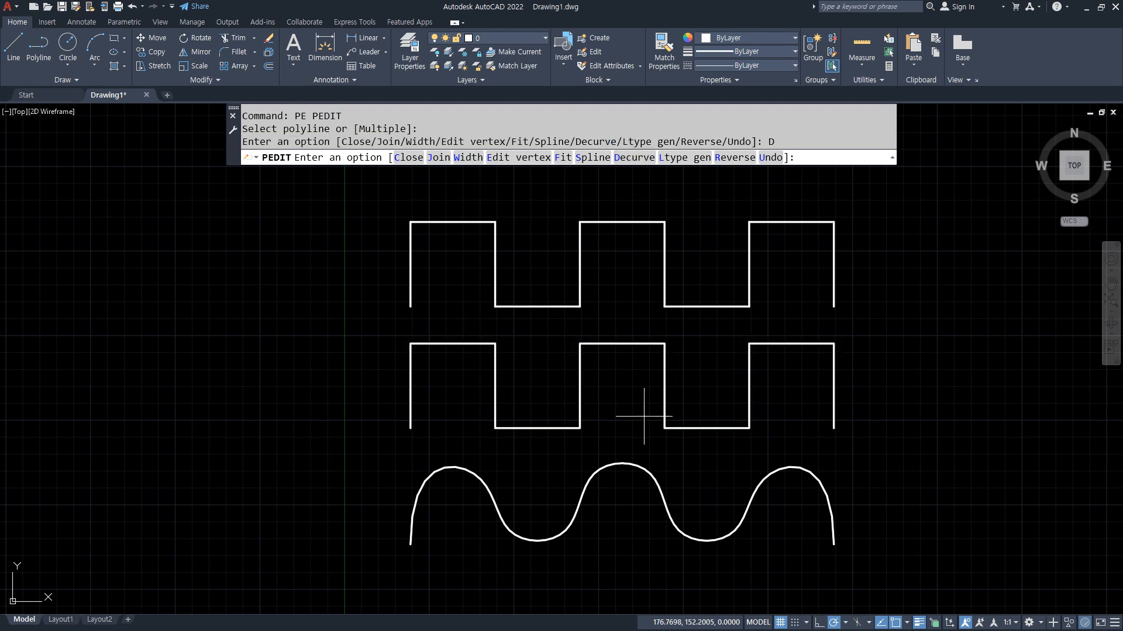
key("Escape")
Step: Turn the lowest spline curve back into straight segments with PEDIT's Decurve option and leave the command
key("Return")
left_click(620, 472)
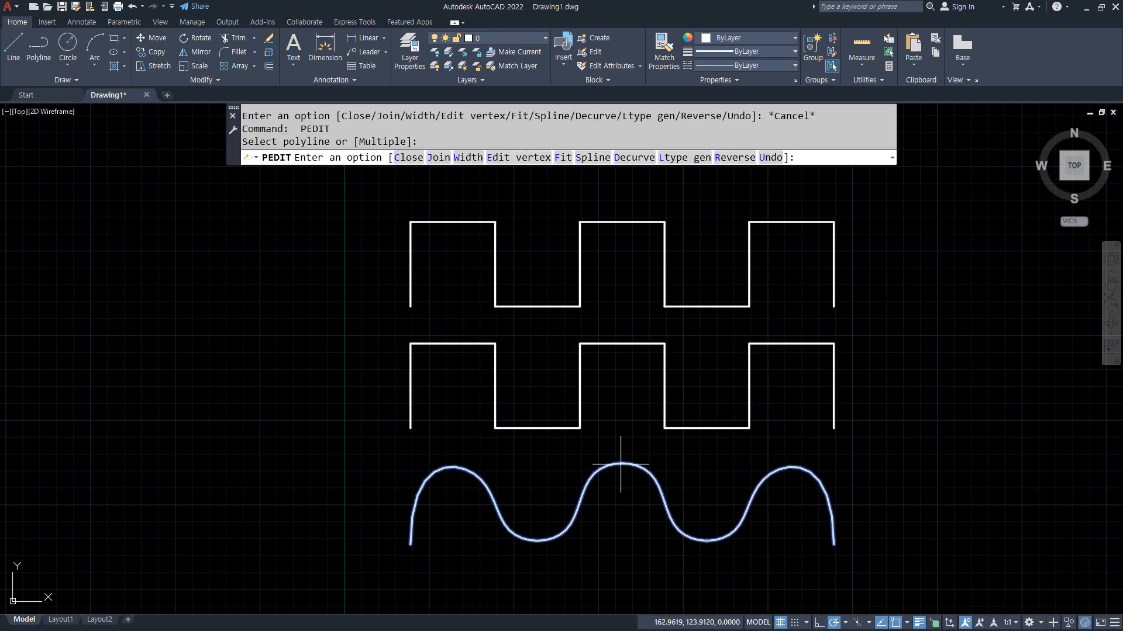
left_click(634, 157)
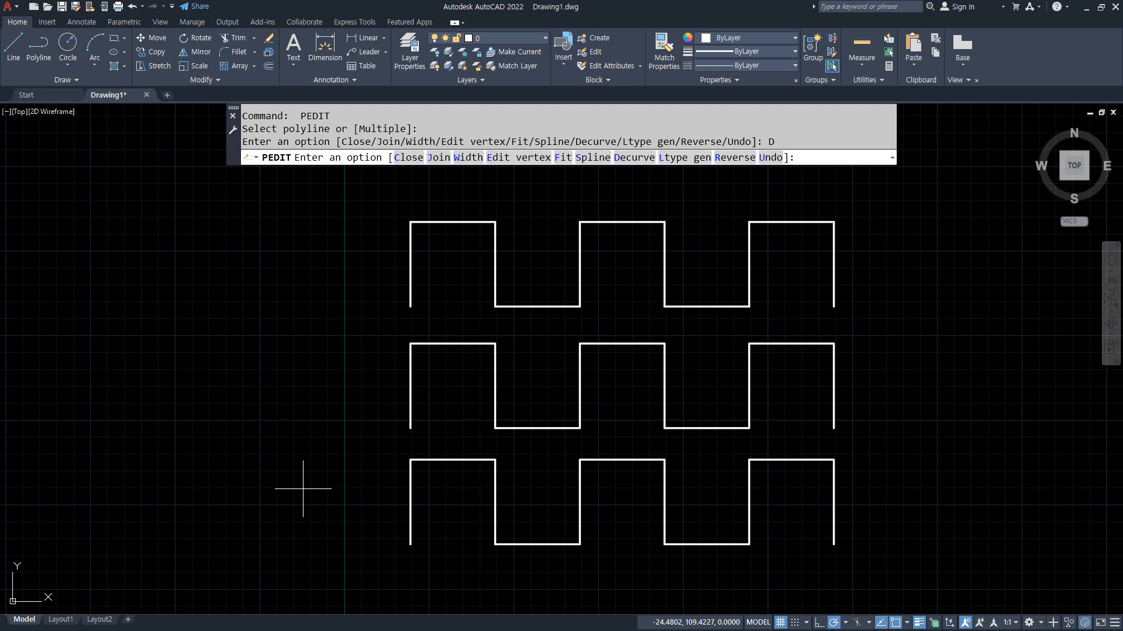
key("Escape")
key("Escape")
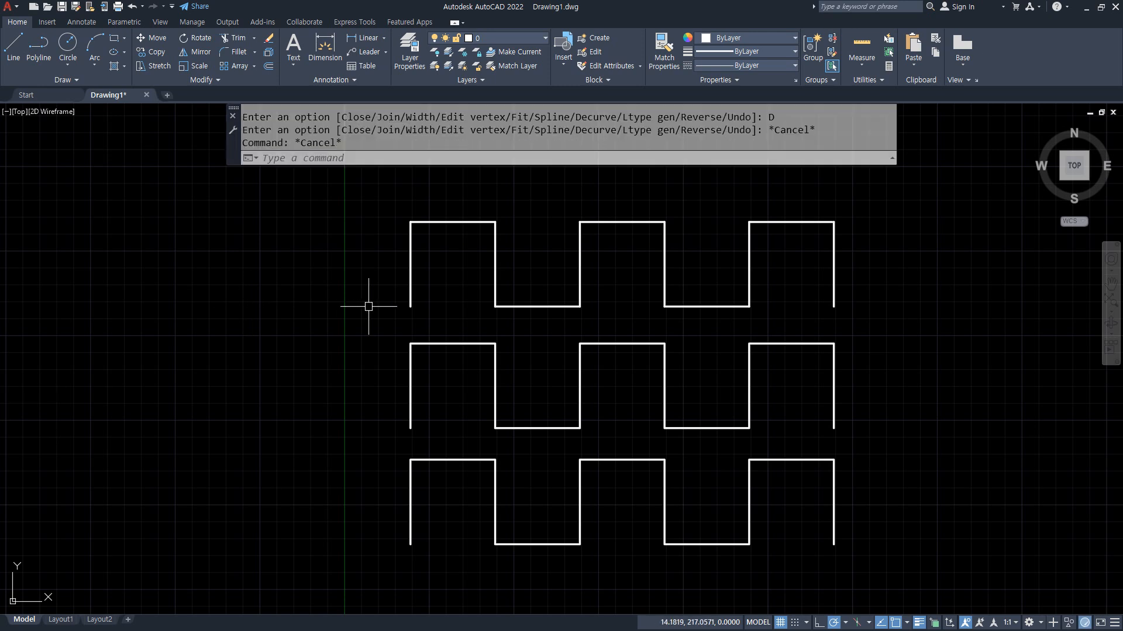
Step: Edit the top square wave with PEDIT and set its width to 5
type("pe")
key("Return")
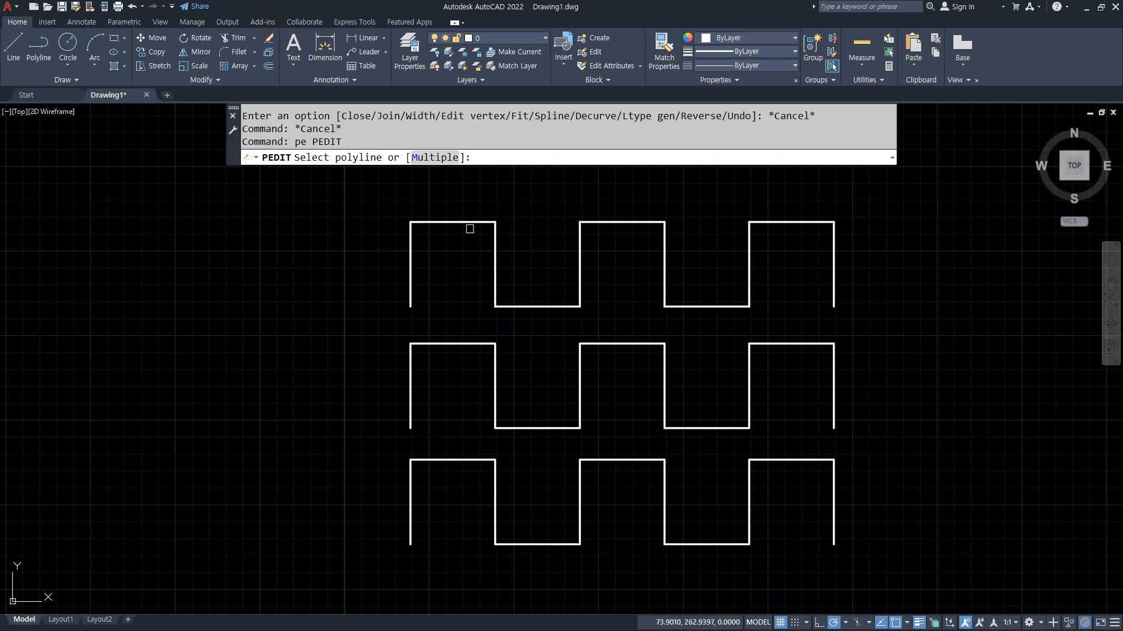
left_click(414, 231)
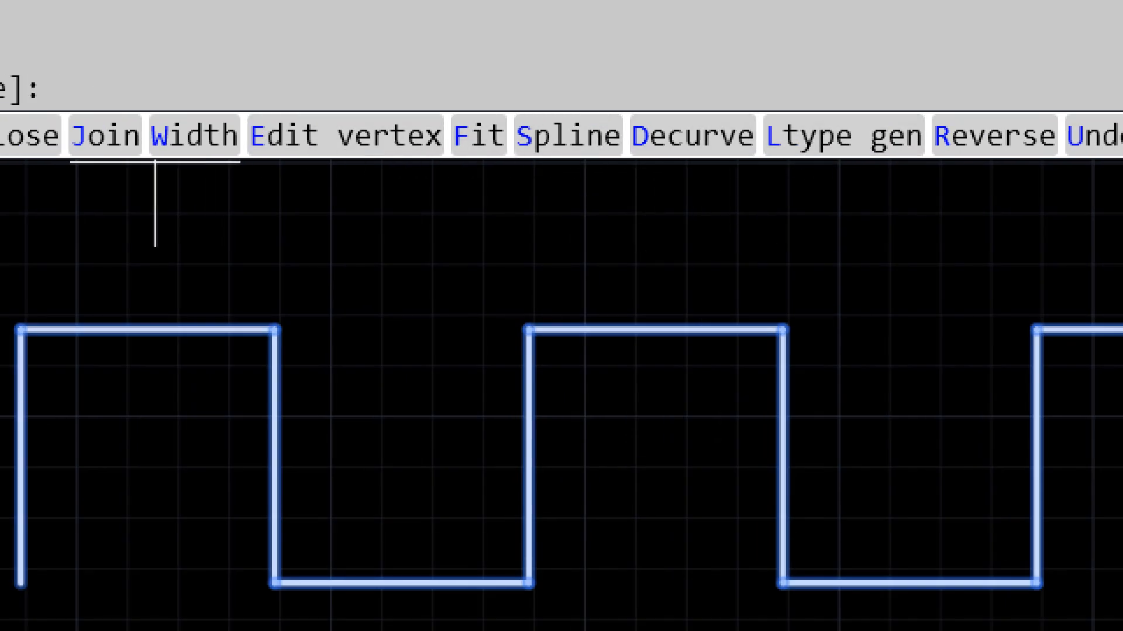
left_click(193, 140)
type("5")
key("Return")
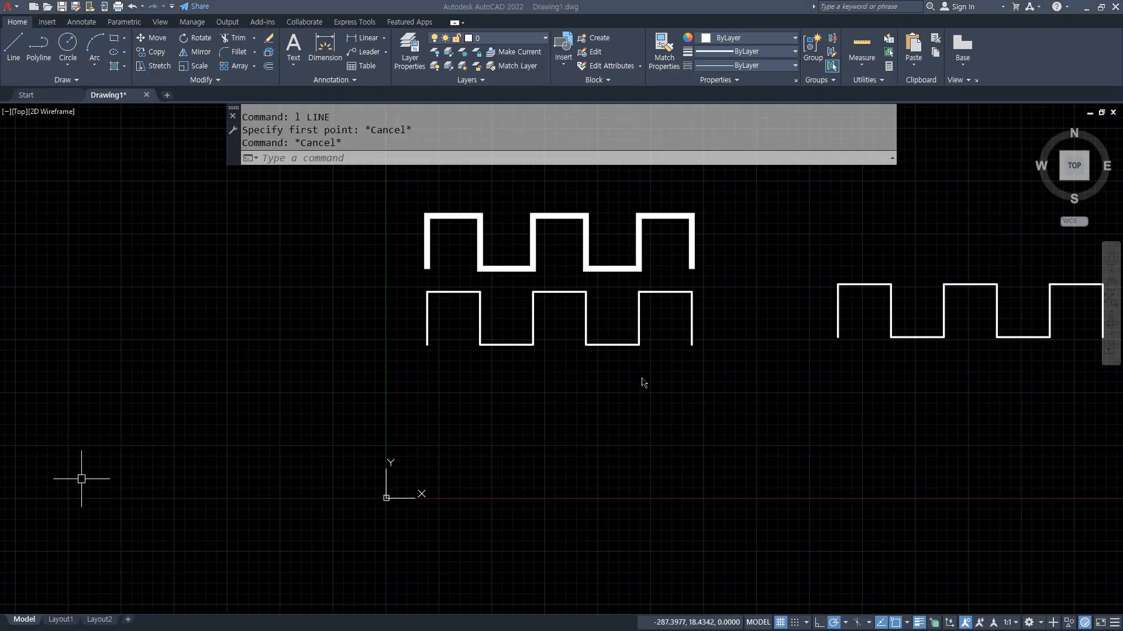
Step: Draw a 50-unit horizontal line to the right from the lower-right endpoint of the thin square wave below the thick one
scroll(669, 306, "up", 2)
type("l")
key("Return")
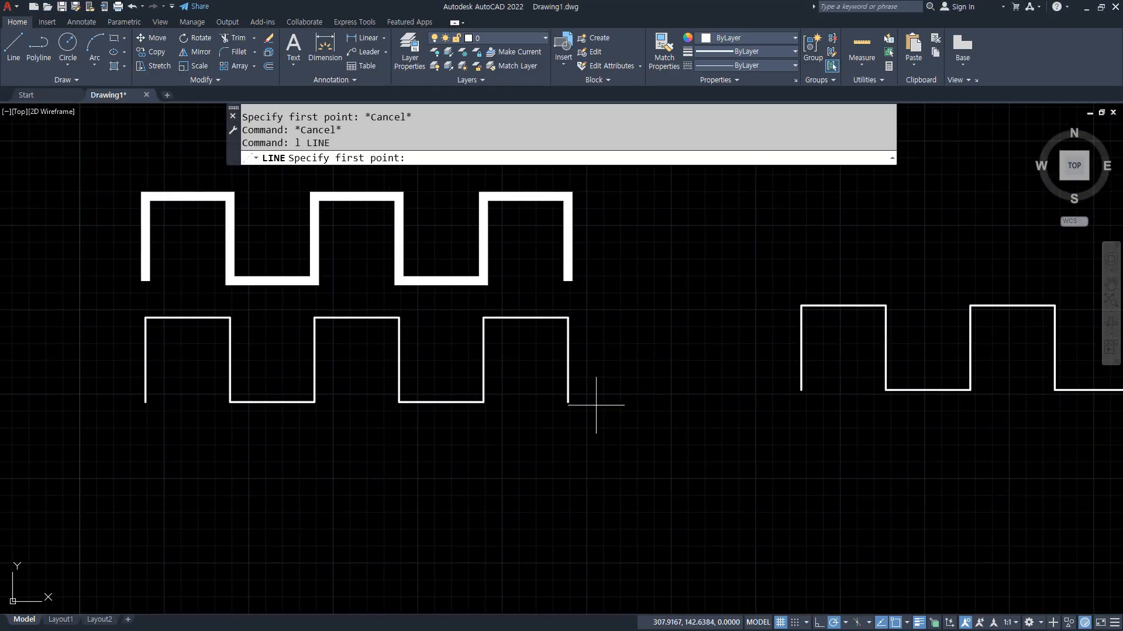
left_click(568, 402)
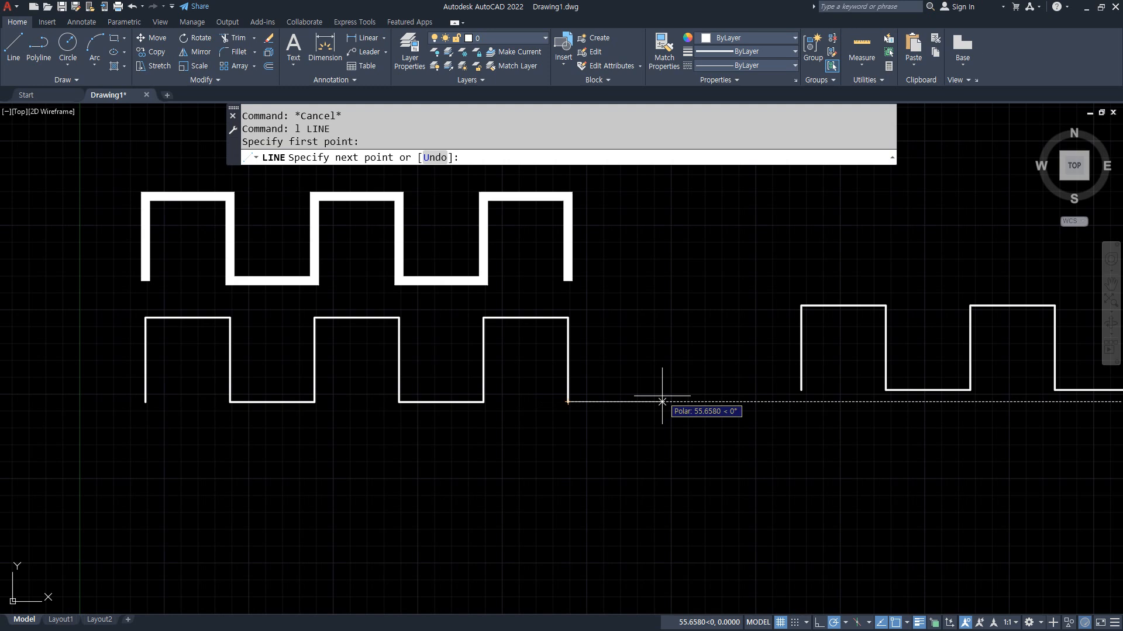
type("50")
key("Return")
key("Return")
Step: Move the separate square wave on the right by its lower-left endpoint onto the free end of the connecting line
type("m")
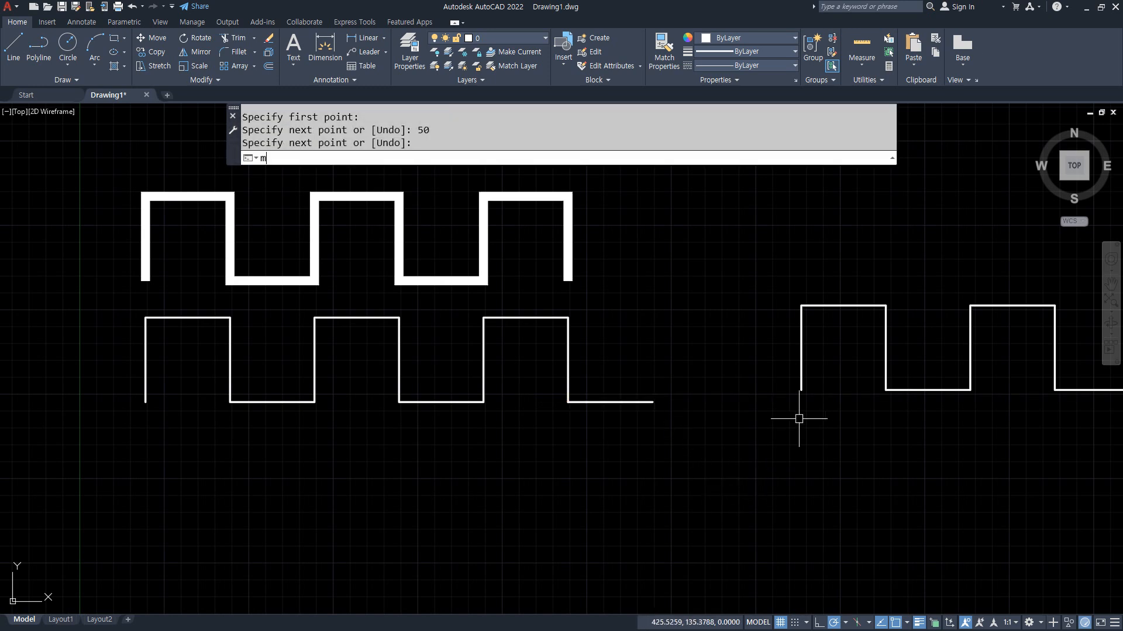
key("Return")
left_click(800, 380)
key("Return")
left_click(800, 390)
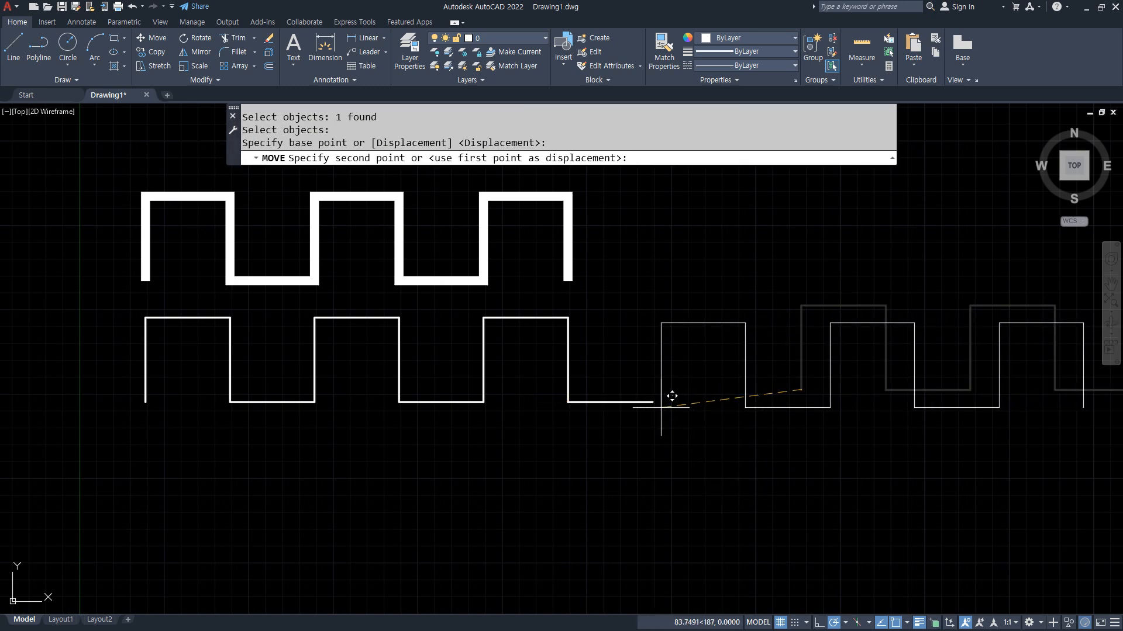
left_click(653, 402)
key("Return")
key("Escape")
Step: Select the left wave, the connecting line and the right wave in turn to check whether they are separate objects
left_click(568, 348)
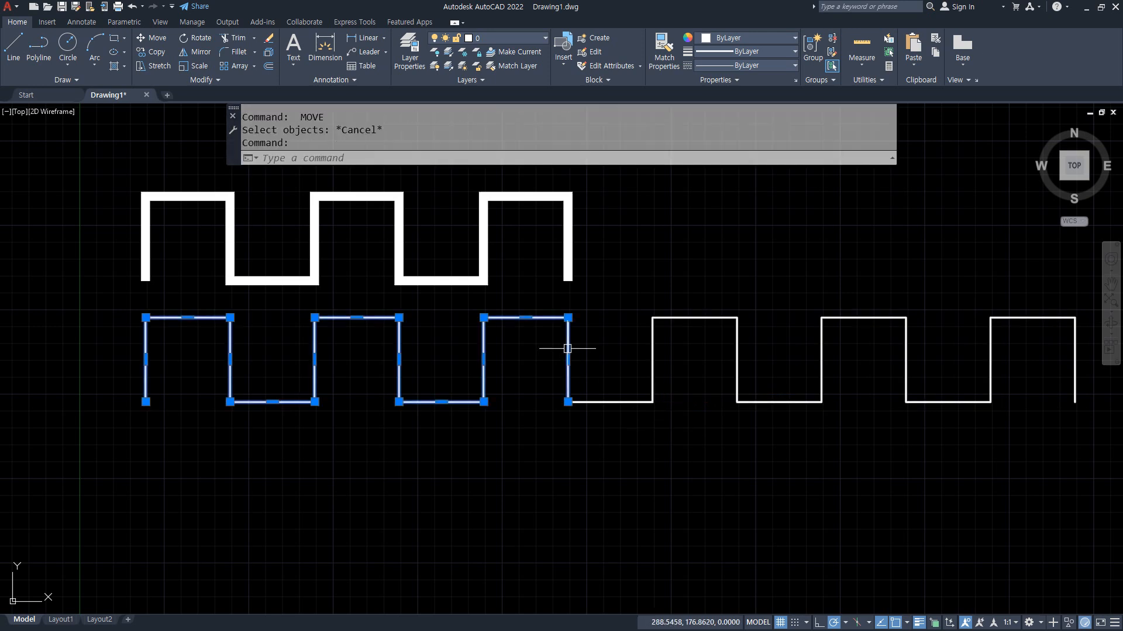
key("Escape")
left_click(606, 402)
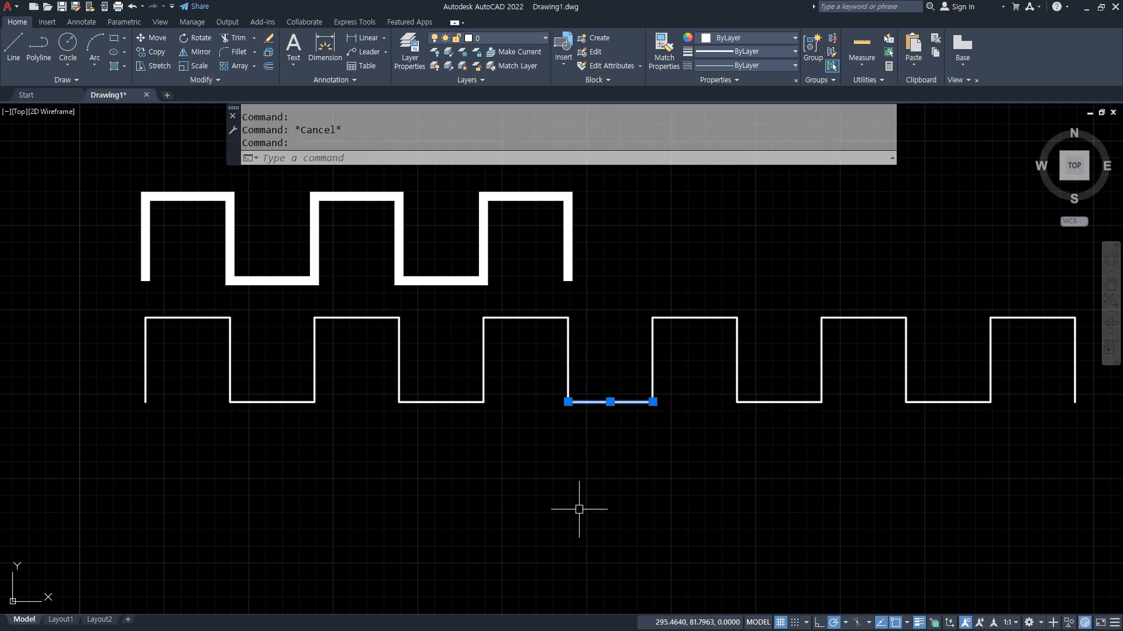
key("Escape")
left_click(738, 351)
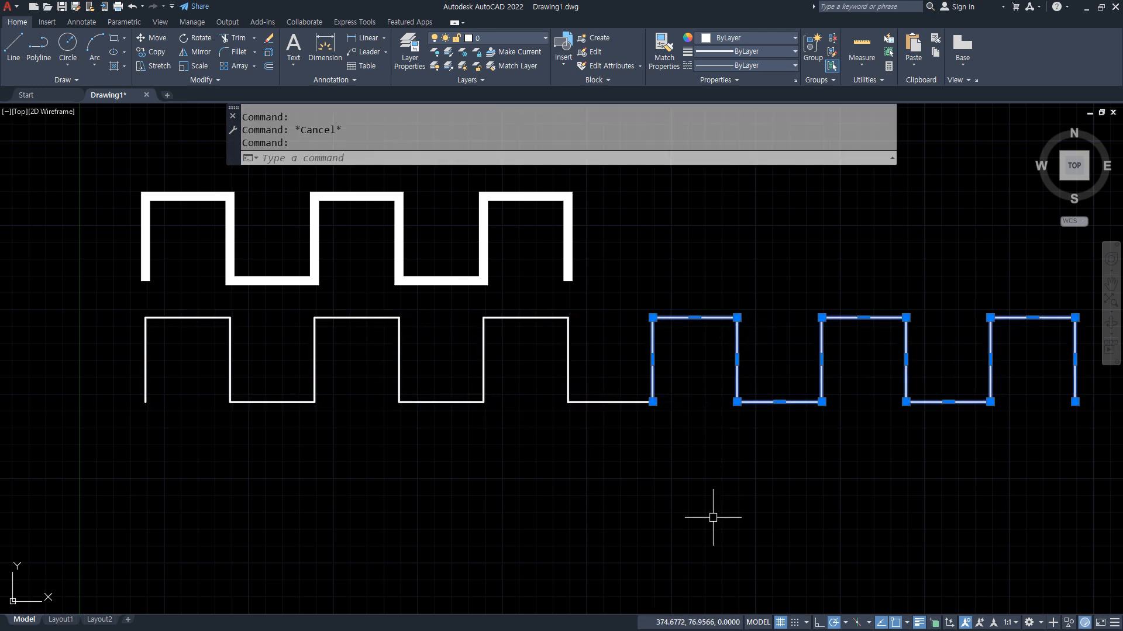
key("Escape")
mouse_move(690, 432)
middle_mouse_down()
mouse_move(589, 466)
mouse_move(624, 476)
middle_mouse_up()
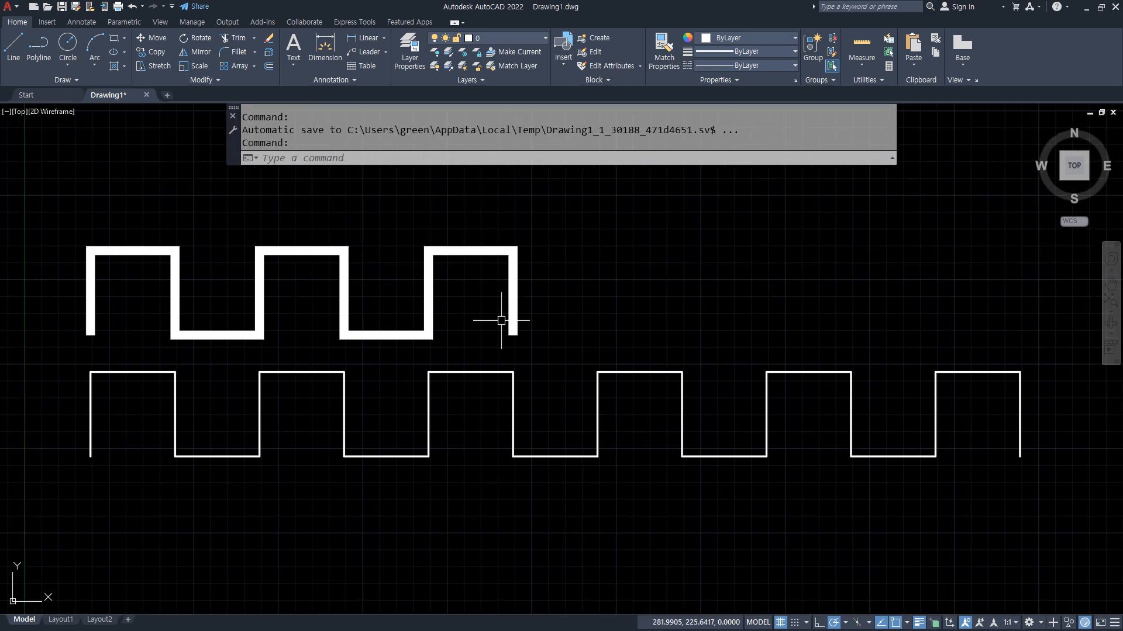
left_click(514, 413)
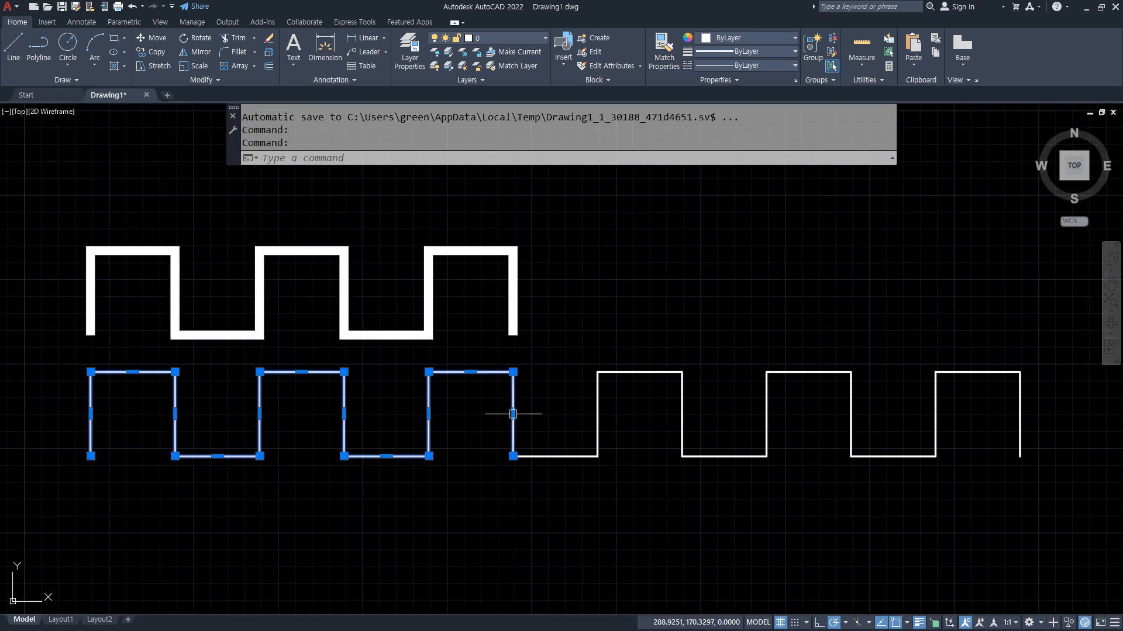
left_click(562, 452)
left_click(596, 427)
key("Escape")
key("Escape")
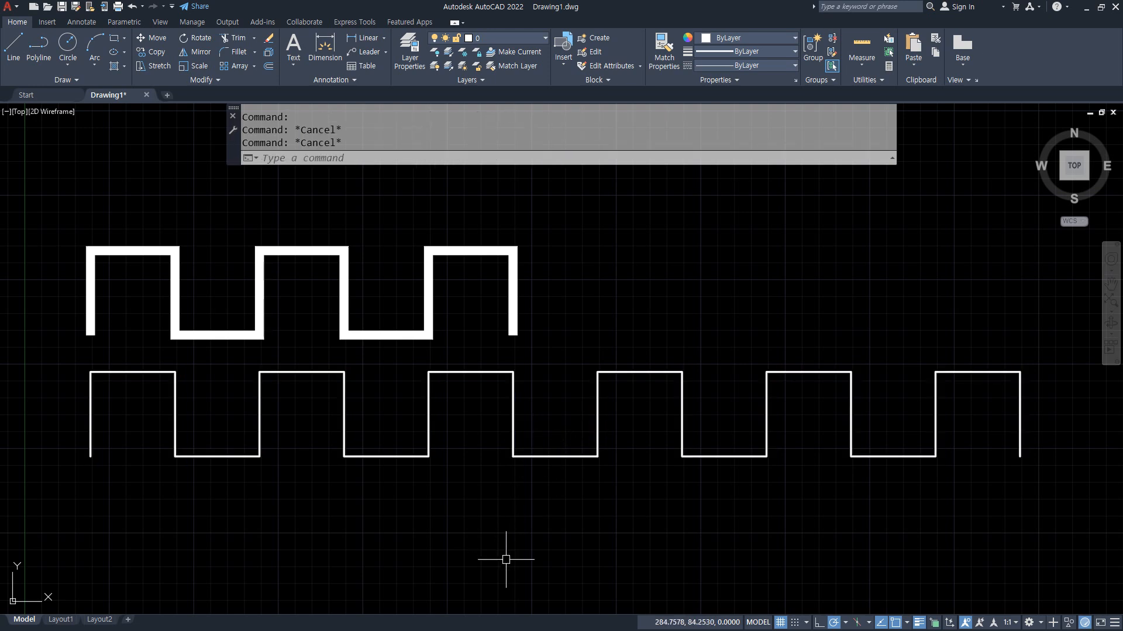
Step: Join the connecting line and the right square wave to the left one with PEDIT's Join option, and check the selection
type("pe")
key("Return")
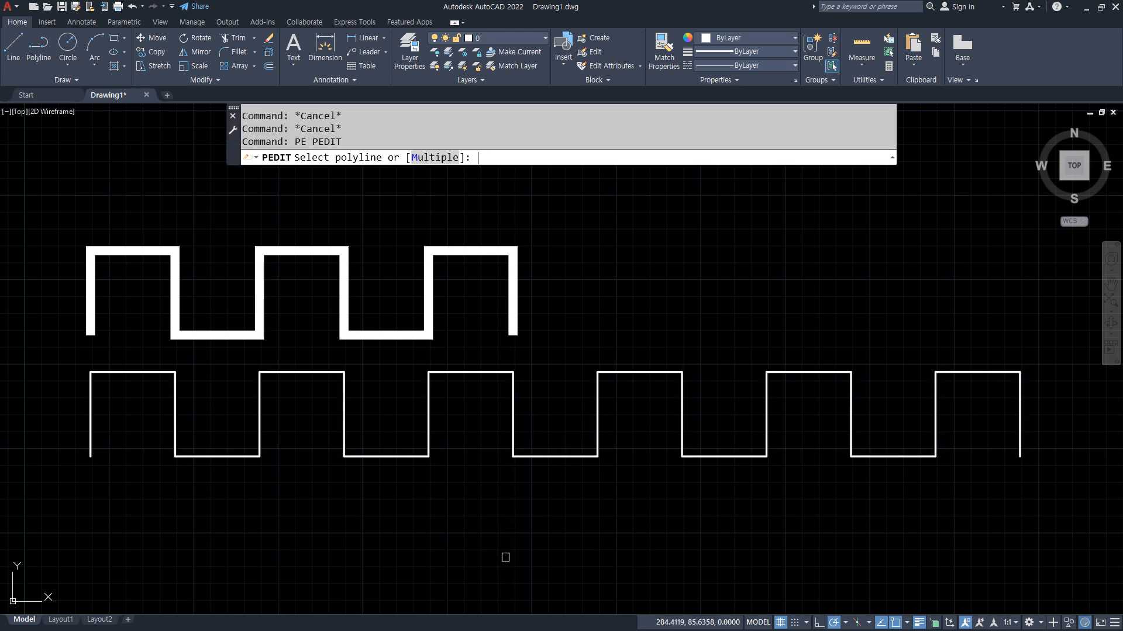
left_click(298, 373)
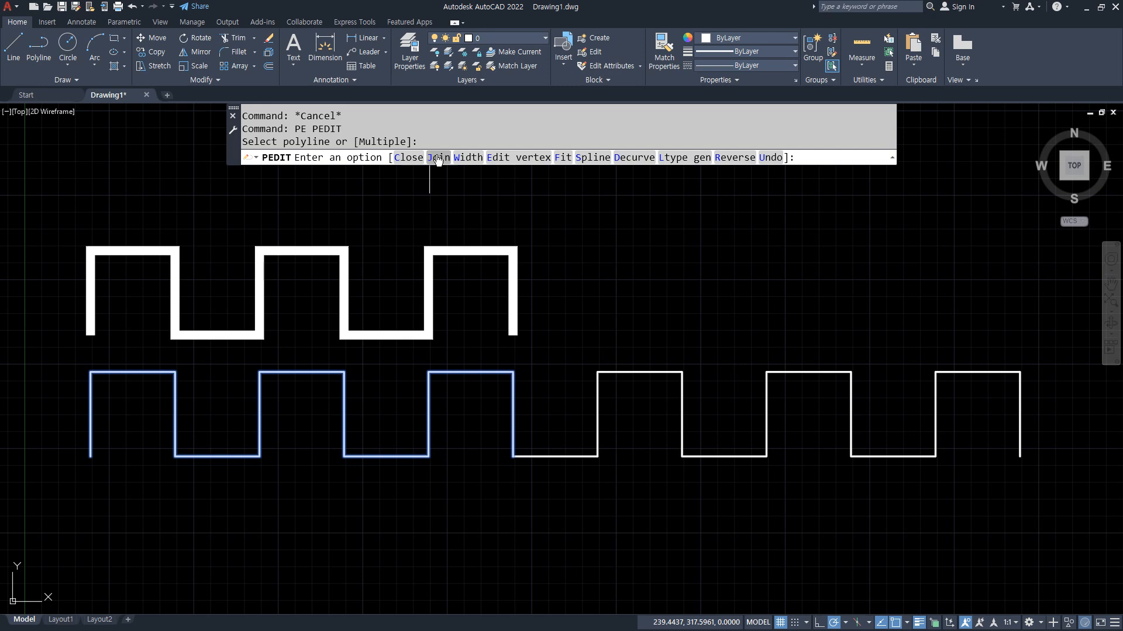
left_click(436, 157)
left_click(859, 630)
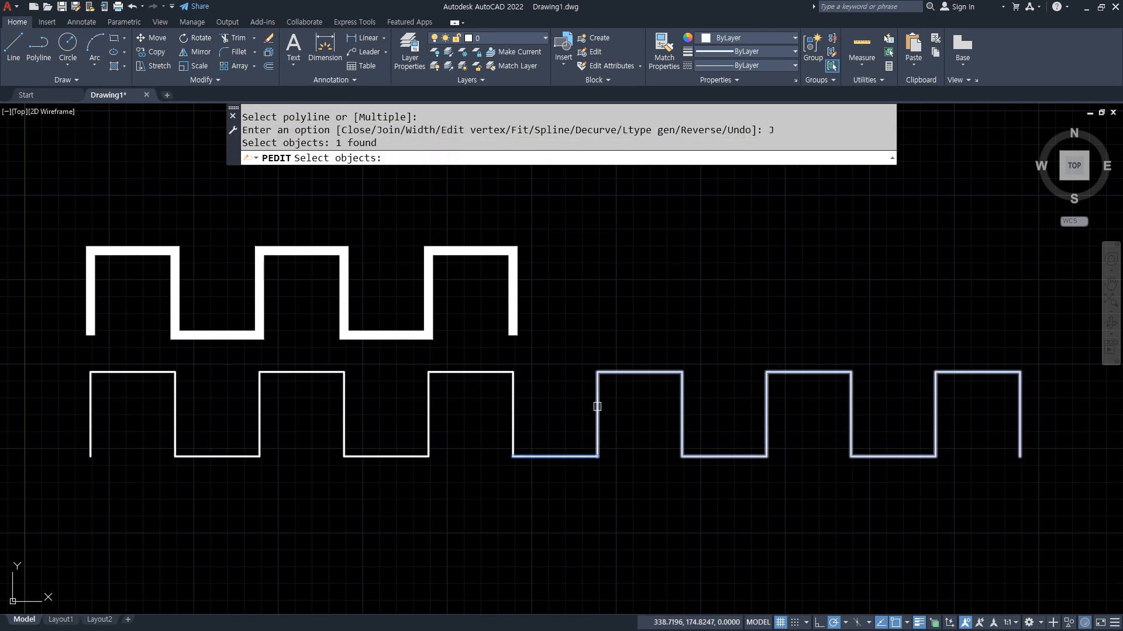
left_click(598, 408)
key("Return")
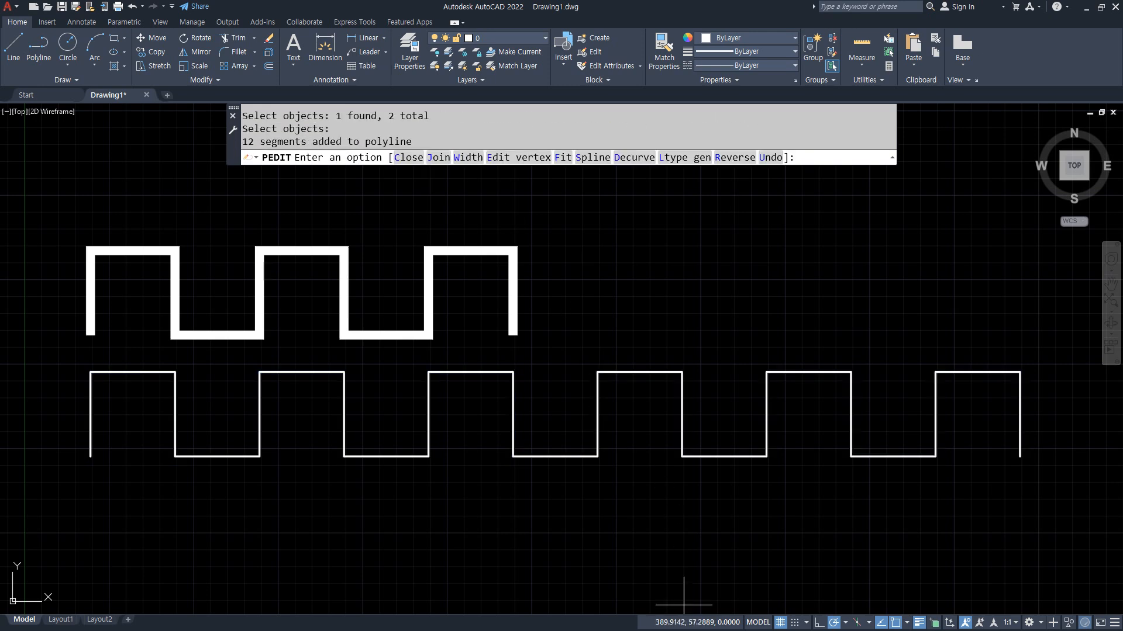
key("Return")
left_click(585, 455)
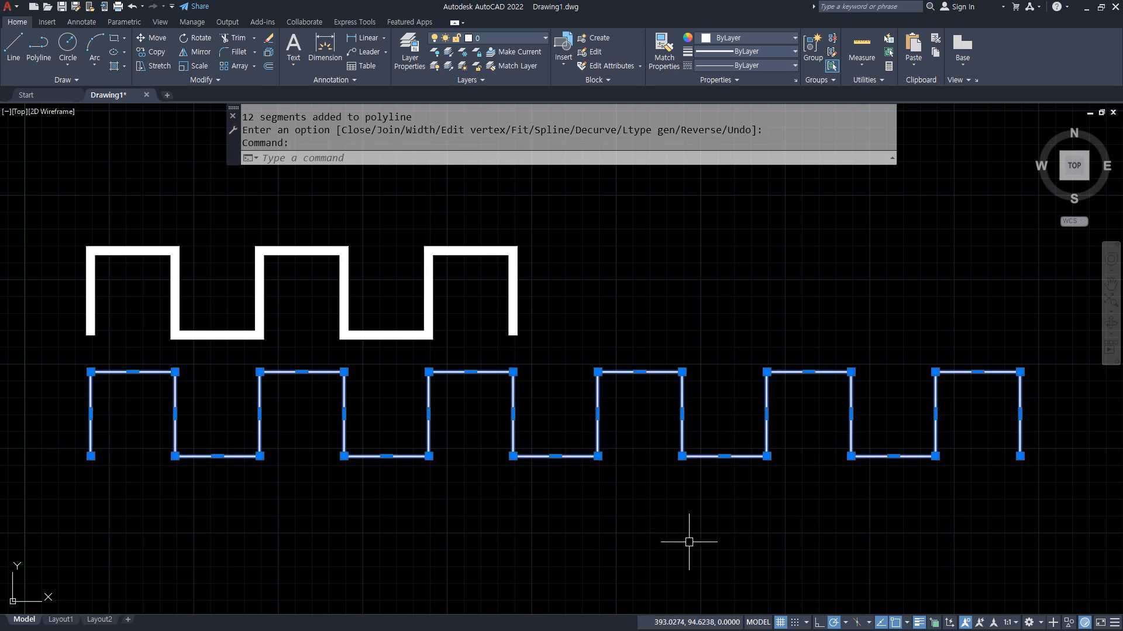
key("Escape")
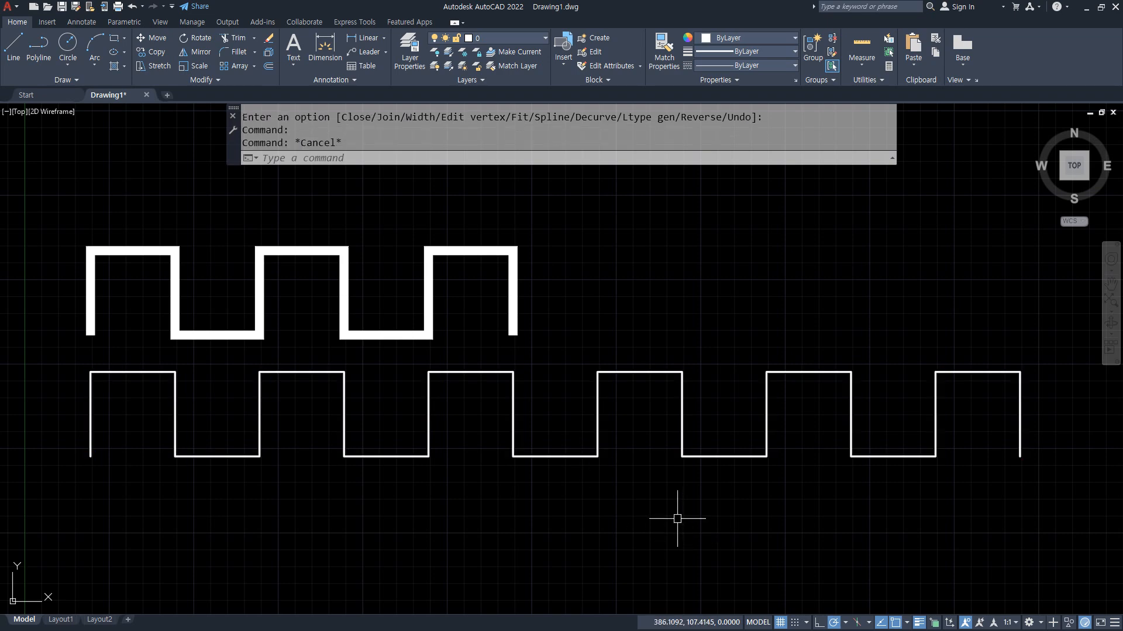
Step: Stretch the right end vertex of the joined polyline 50 units straight down using its grip
scroll(684, 503, "down", 3)
middle_click_drag(682, 481, 757, 421)
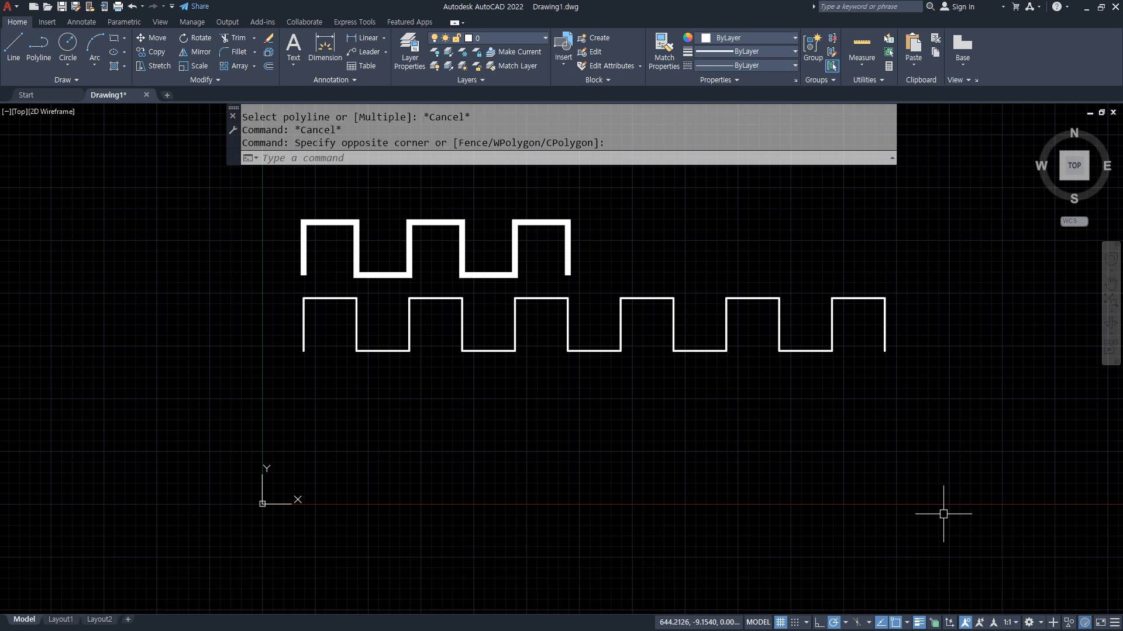
left_click(884, 336)
left_click(884, 351)
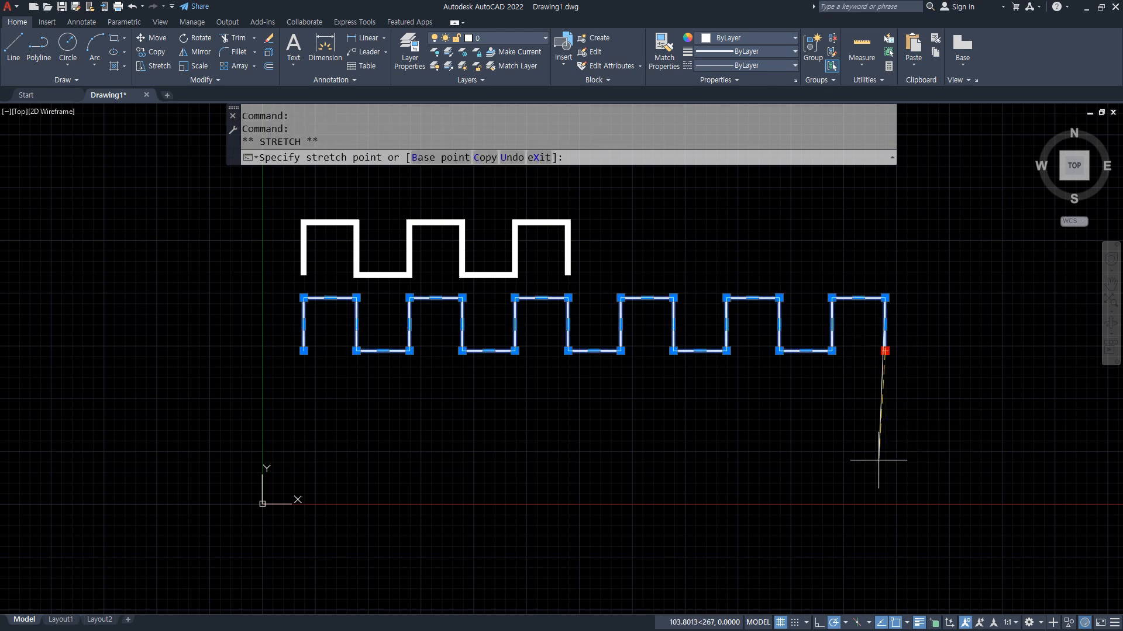
type("50")
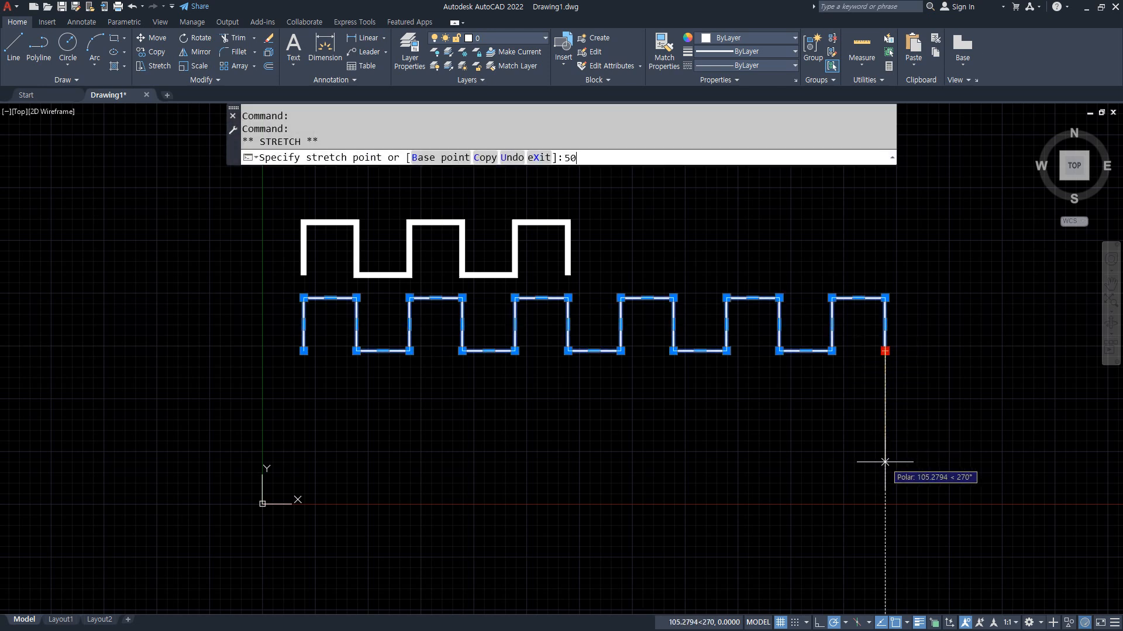
key("Return")
key("Escape")
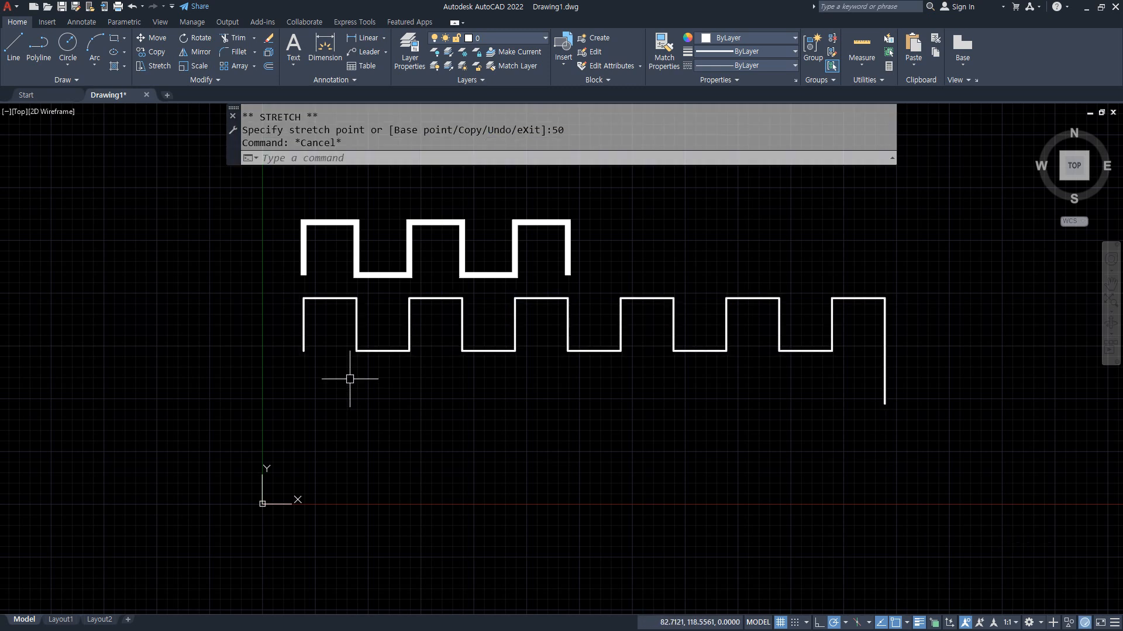
Step: Stretch the left end vertex of the joined polyline 50 units straight down with the STRETCH command
type("s")
key("Return")
left_click(336, 378)
left_click(264, 327)
key("Return")
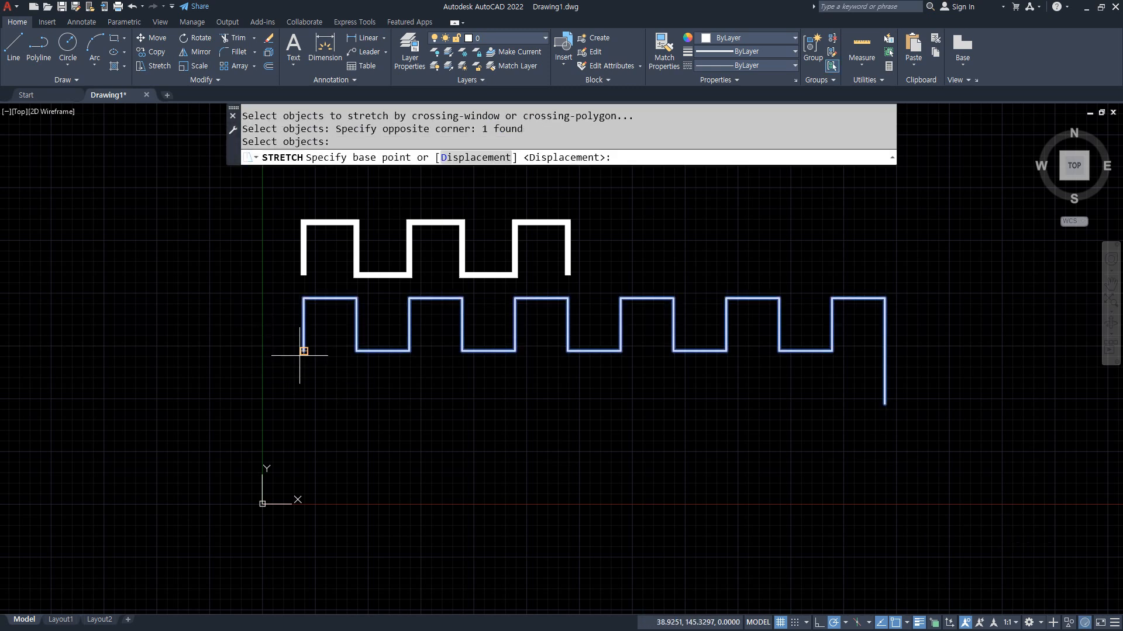
left_click(304, 351)
type("50")
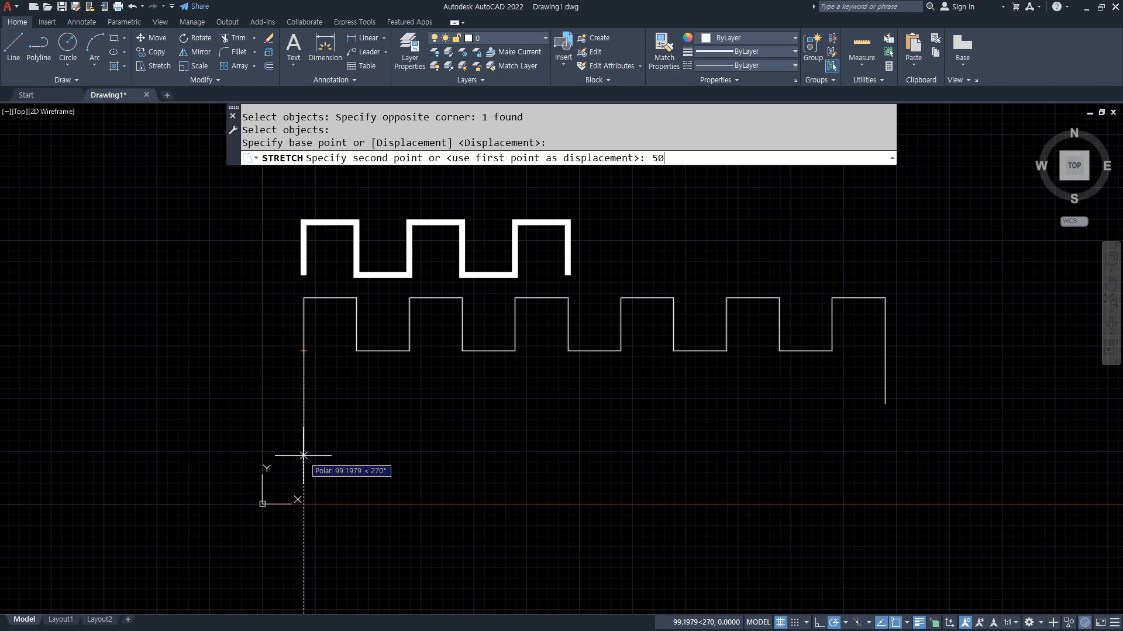
key("Return")
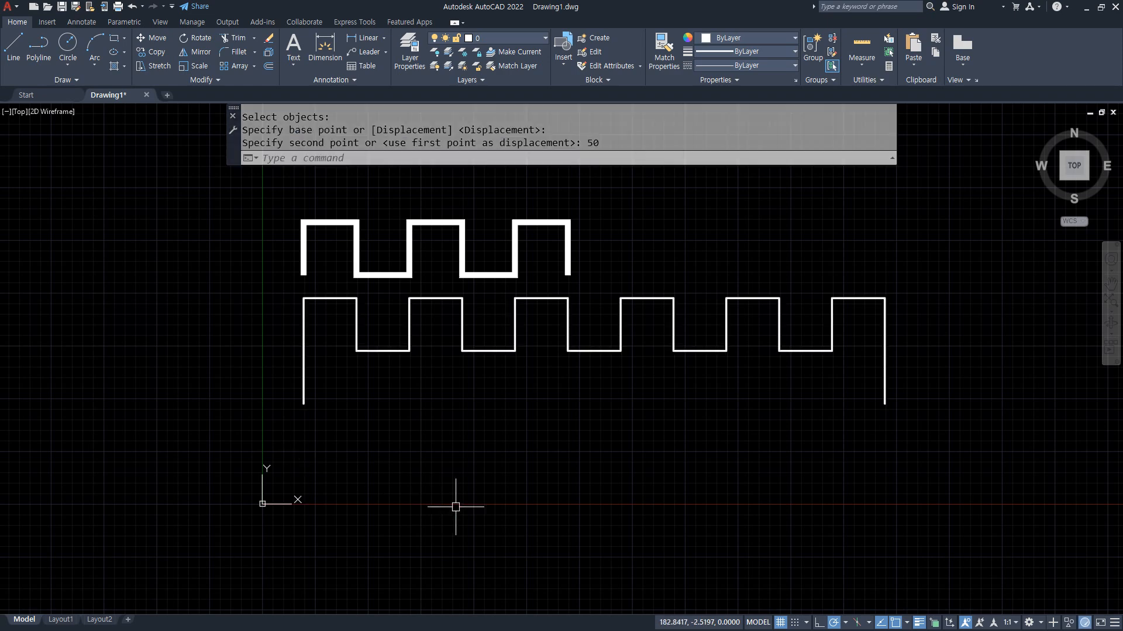
Step: Close the extended lower polyline with PEDIT, trying the Open and Close options alternately and leaving it closed
type("p")
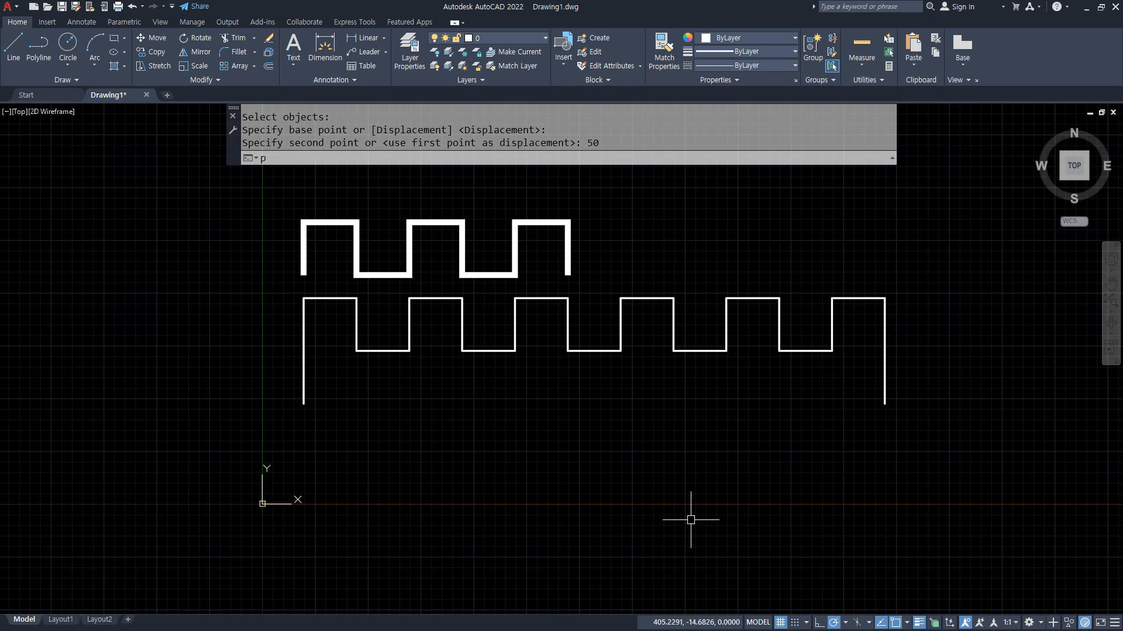
type("e")
key("Return")
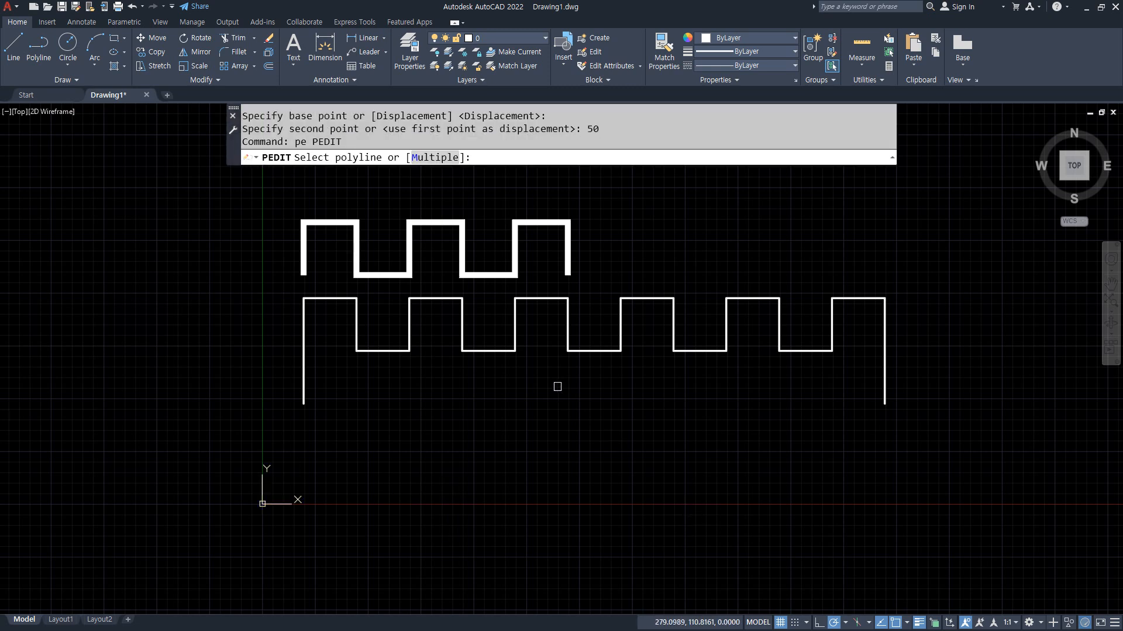
left_click(503, 349)
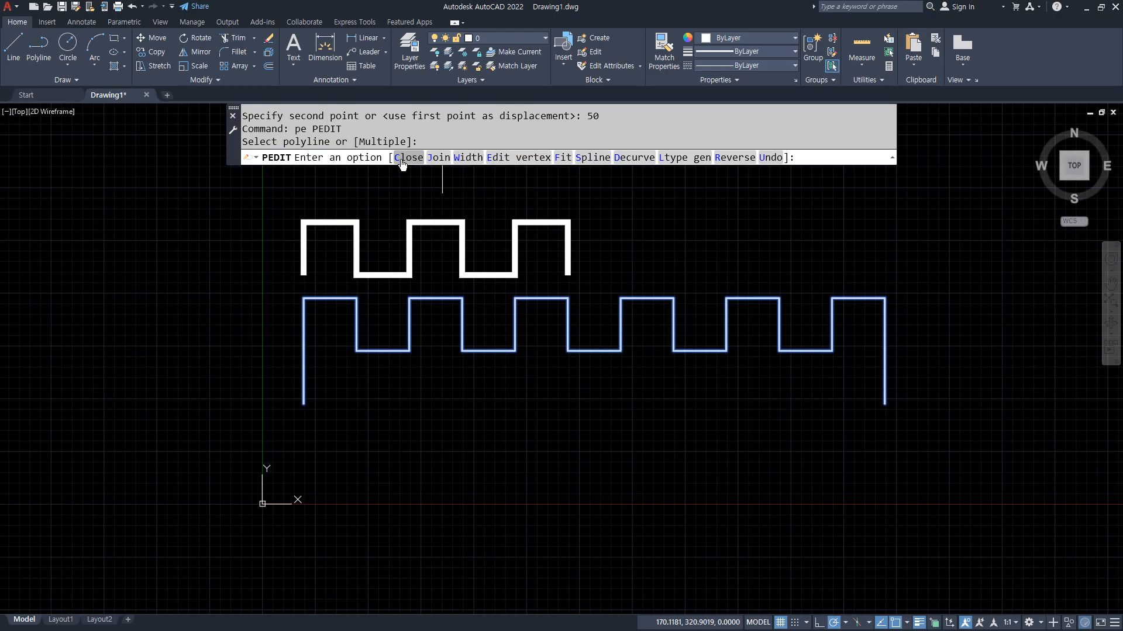
left_click(389, 163)
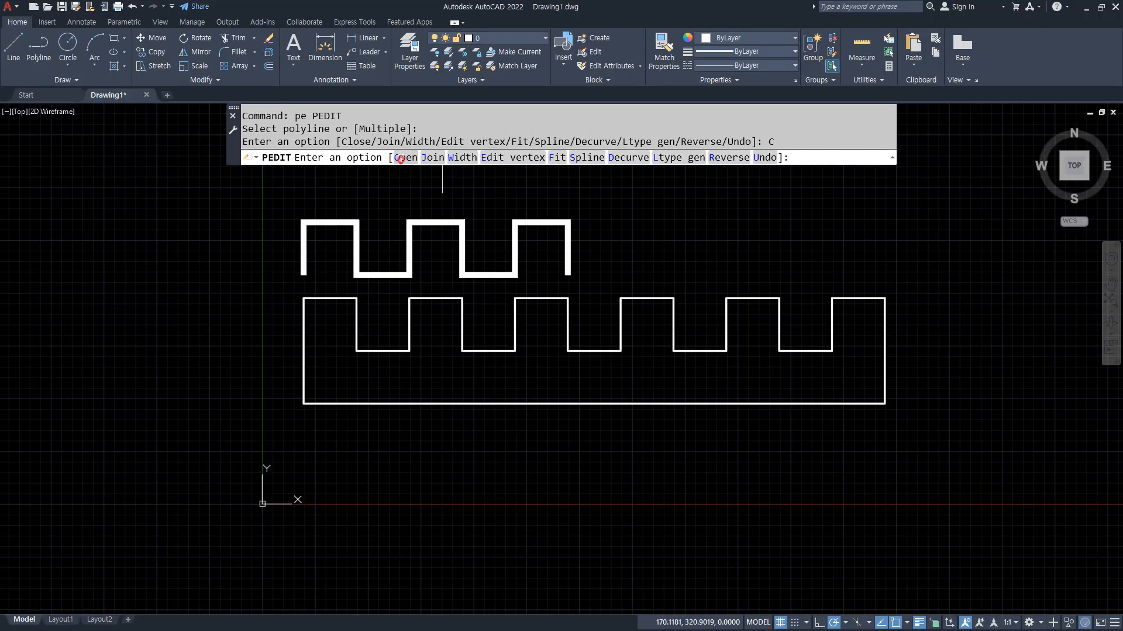
left_click(402, 167)
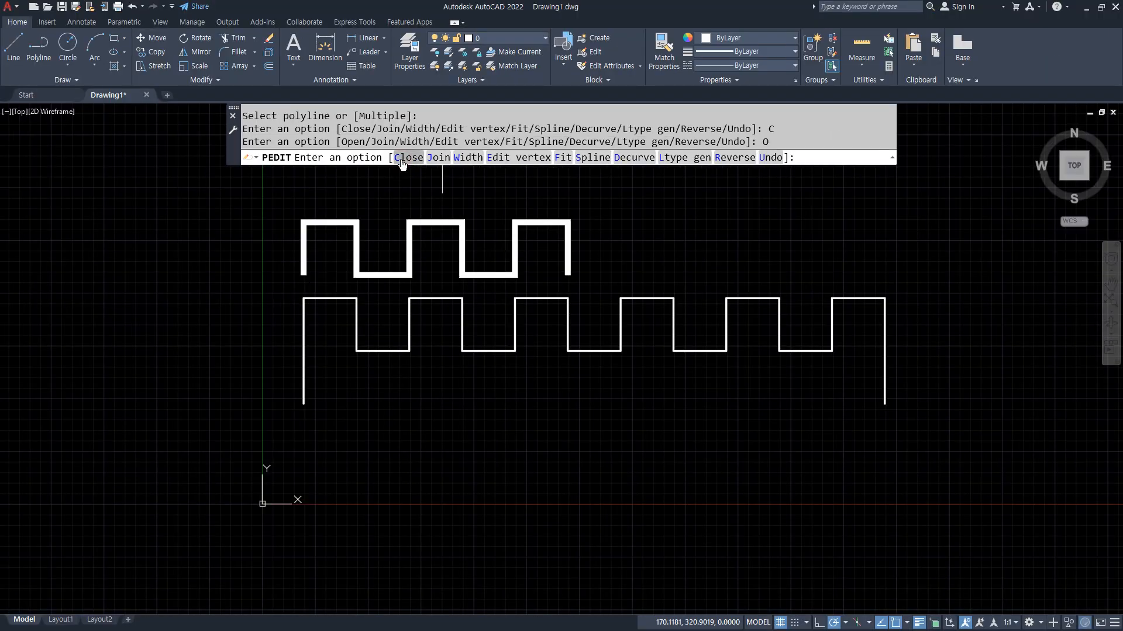
left_click(403, 158)
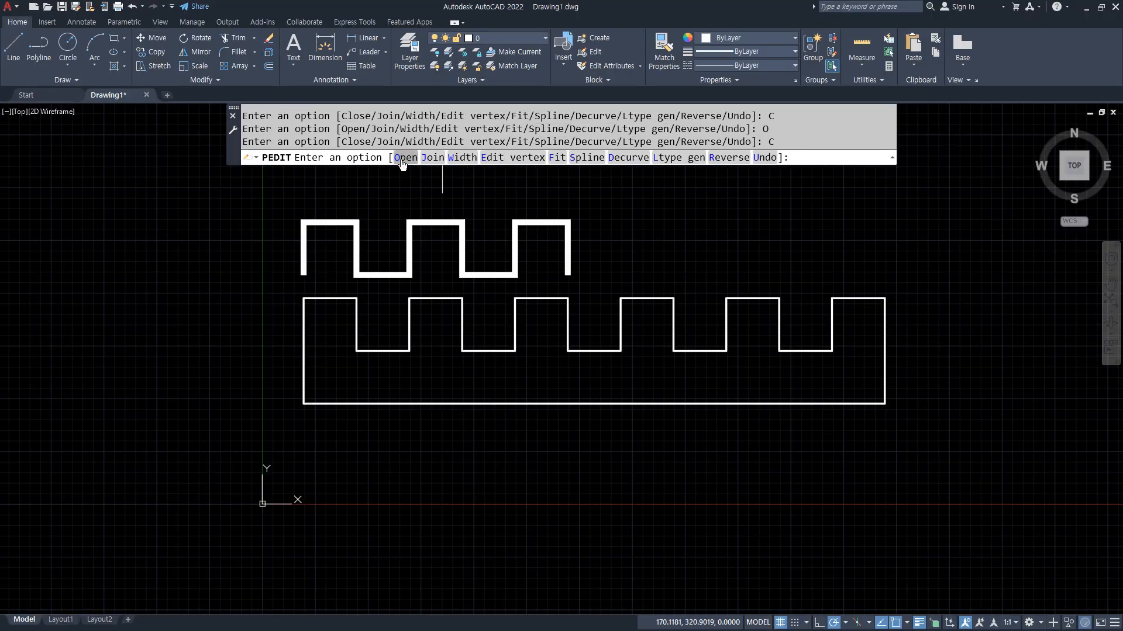
left_click(403, 158)
left_click(402, 158)
key("Escape")
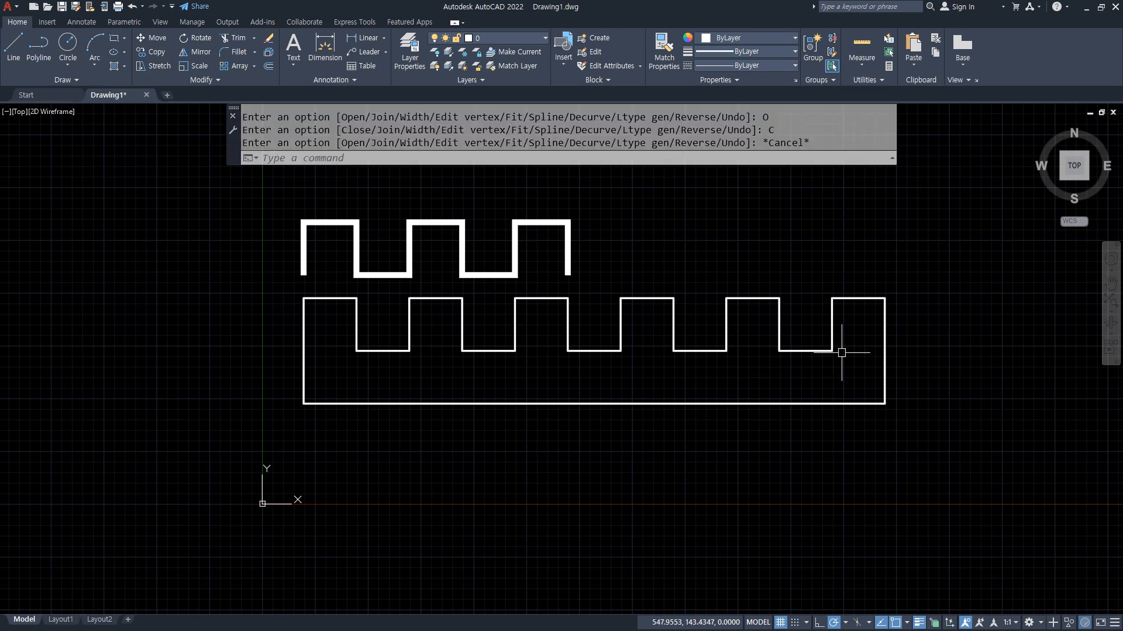
Step: Explode the closed lower polyline into individual line segments
left_click(654, 404)
type("x")
key("Return")
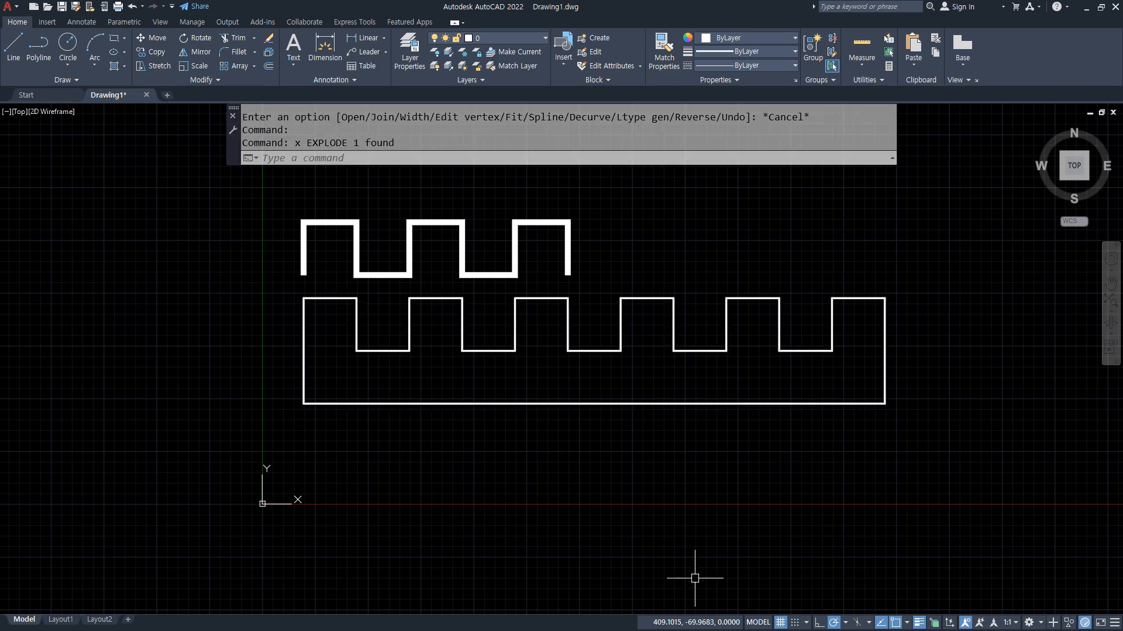
Step: Select parts of the exploded lower outline with crossing windows to check that its segments are separate objects
left_click(579, 359)
left_click(681, 388)
left_click(758, 349)
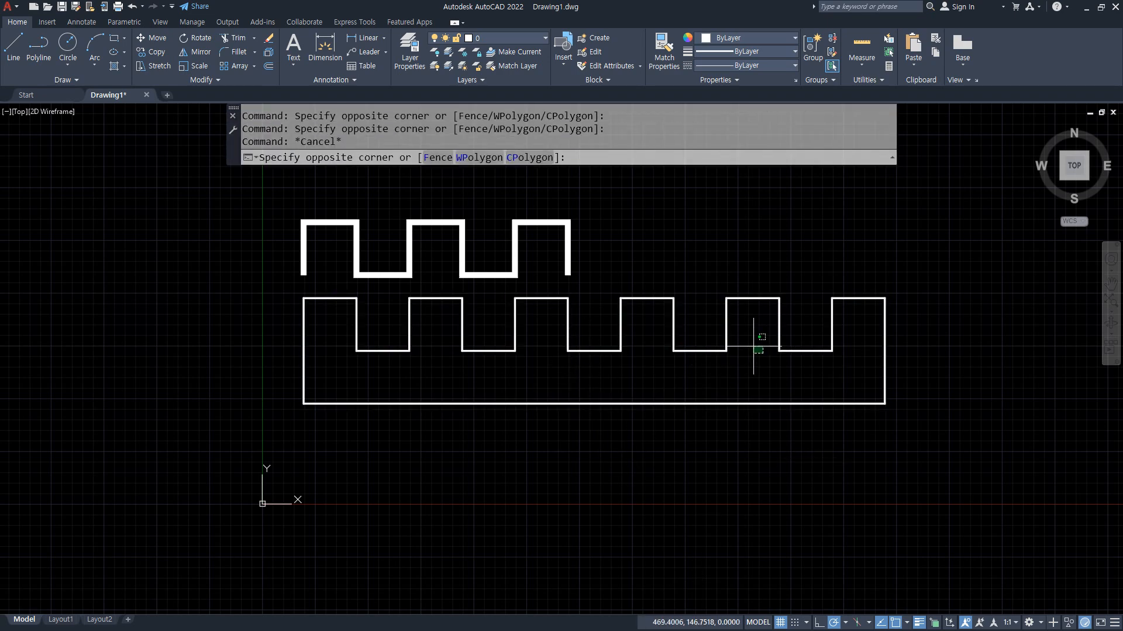
left_click(650, 311)
key("Escape")
left_click(910, 330)
left_click(258, 314)
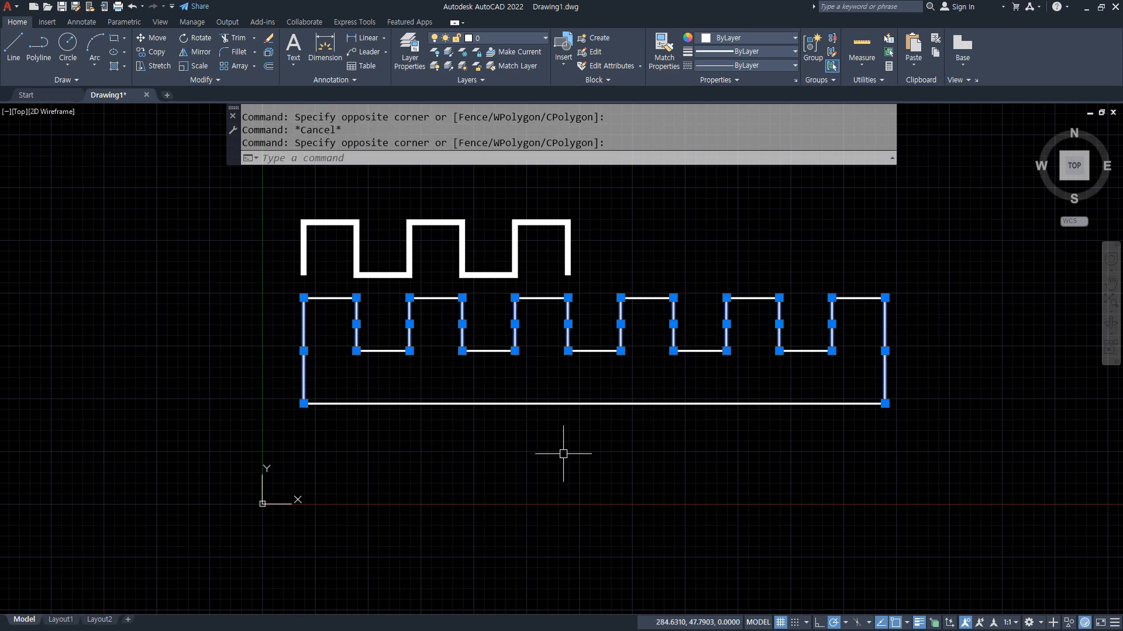
key("Escape")
left_click(727, 451)
left_click(643, 375)
key("Escape")
Step: Explode the thick upper square wave and select across it to check its individual segments
type("x")
key("Return")
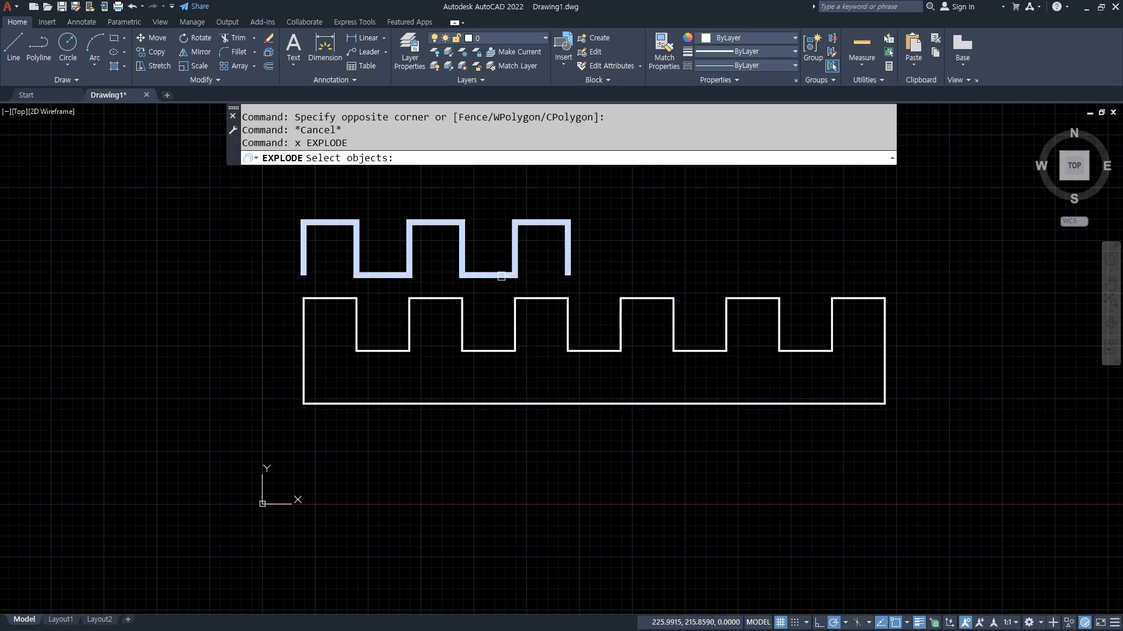
left_click(501, 276)
key("Return")
left_click(615, 234)
left_click(251, 195)
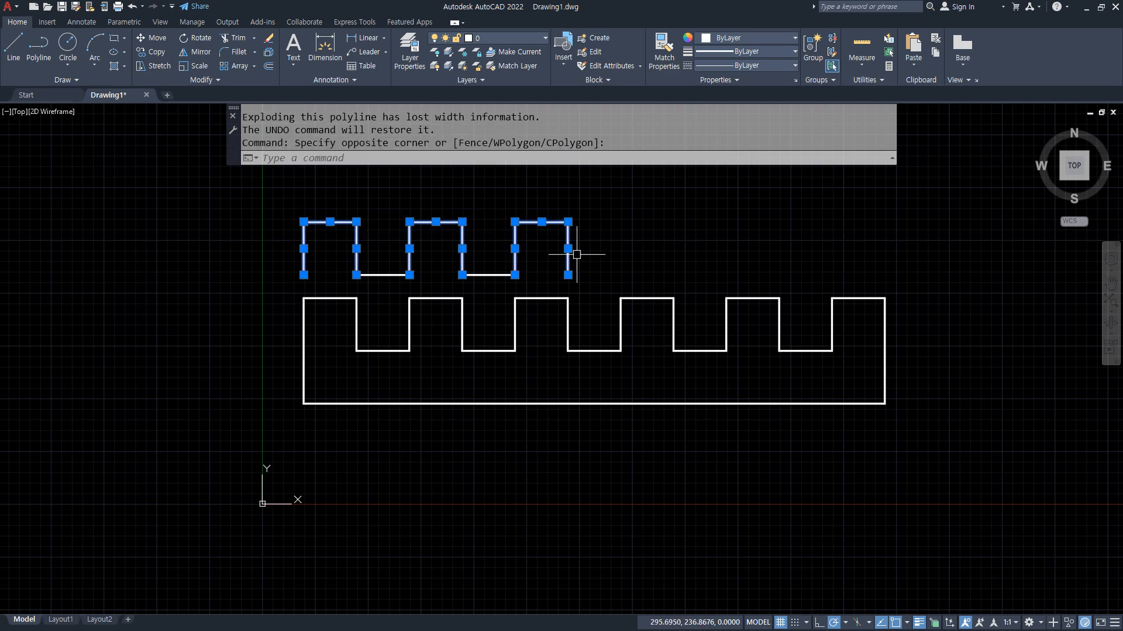
left_click(611, 269)
key("Escape")
key("Escape")
key("Escape")
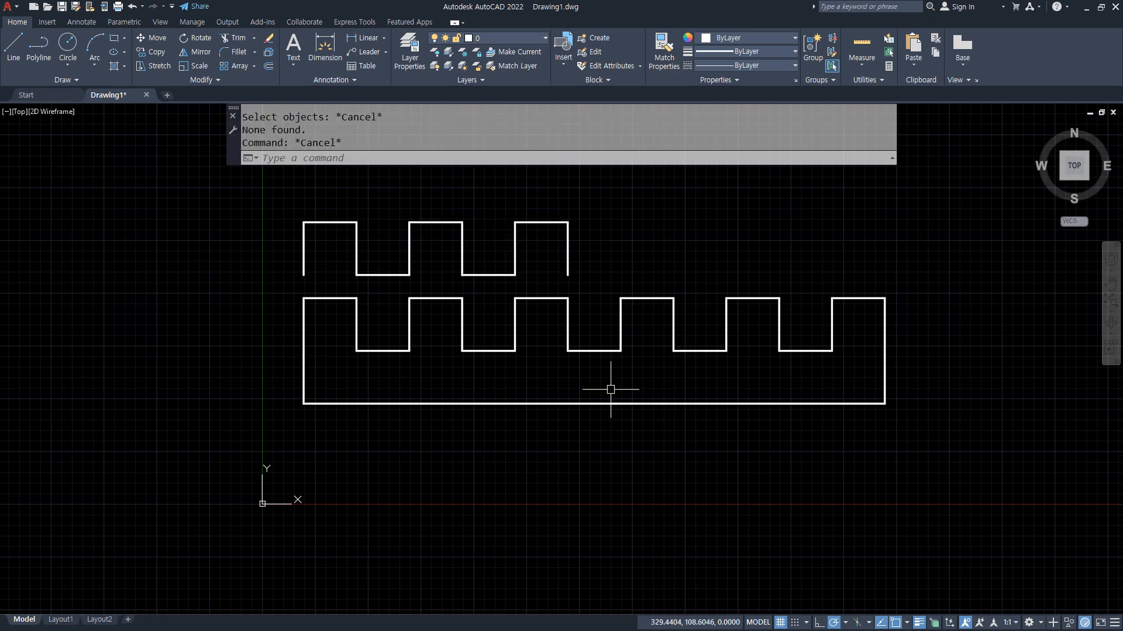
Step: Convert the upper-left segment of the lower outline to a polyline with PEDIT, join all its other segments to it, and check the selection
type("pe")
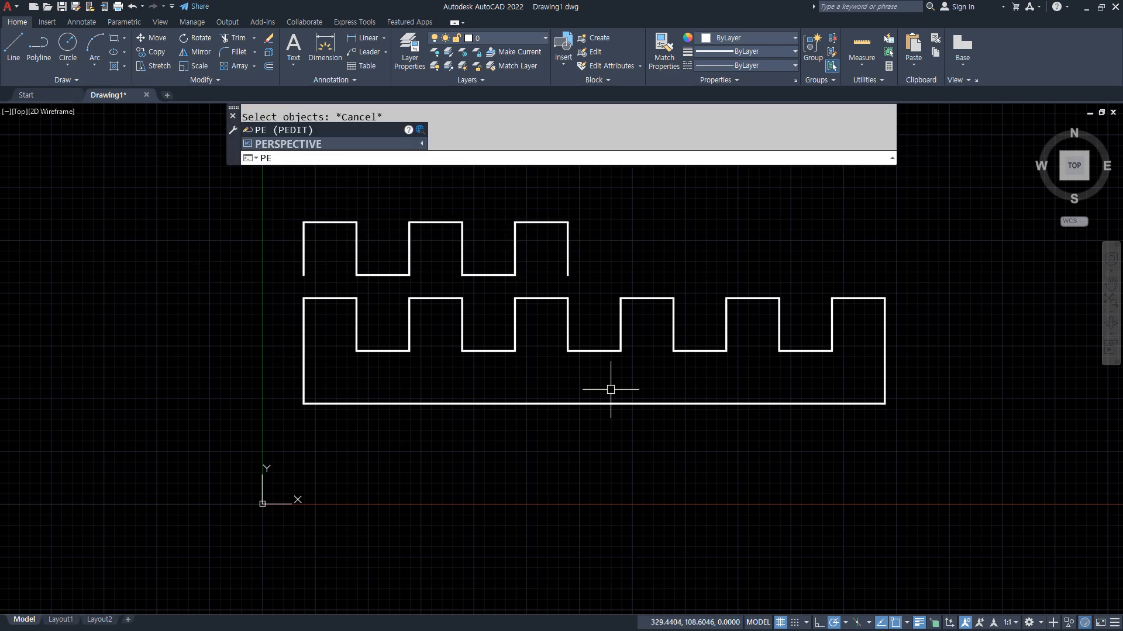
key("Return")
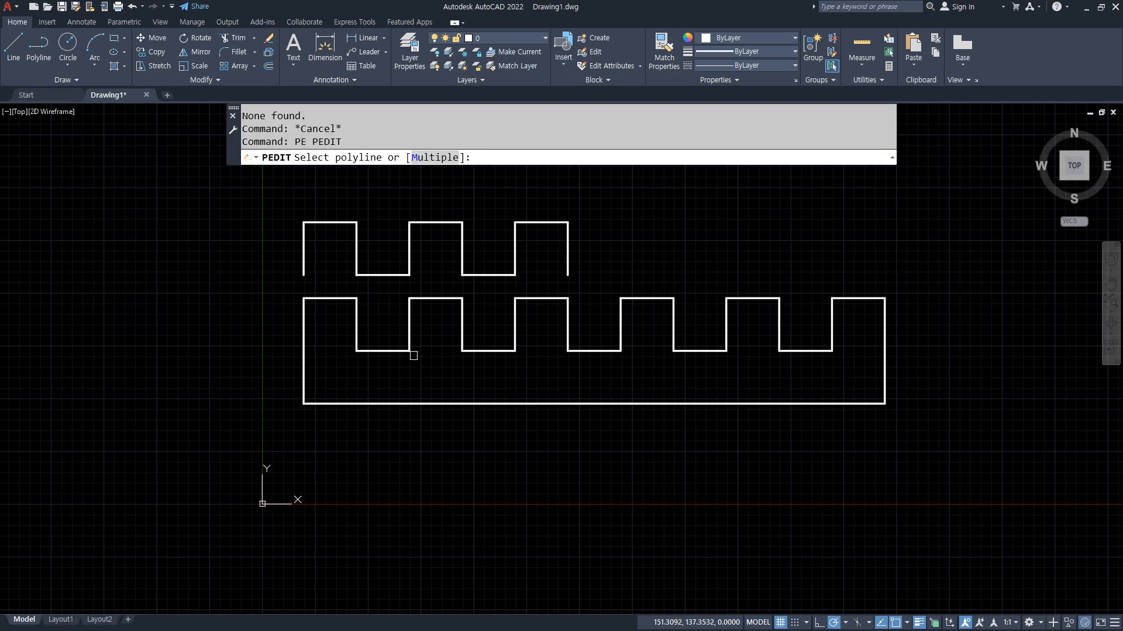
left_click(324, 295)
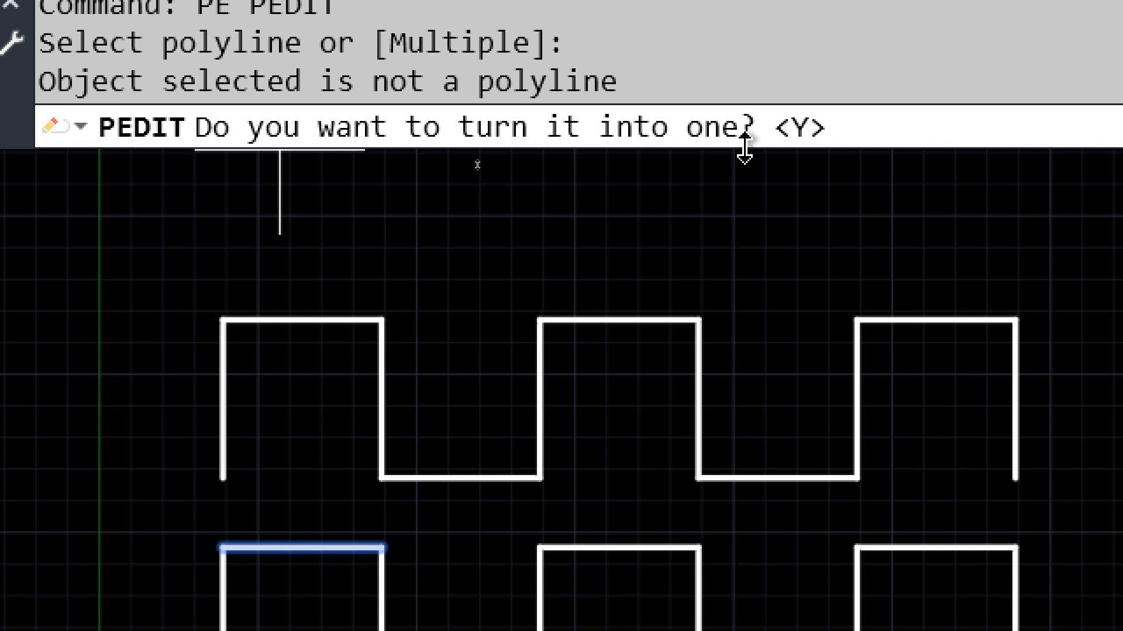
key("Return")
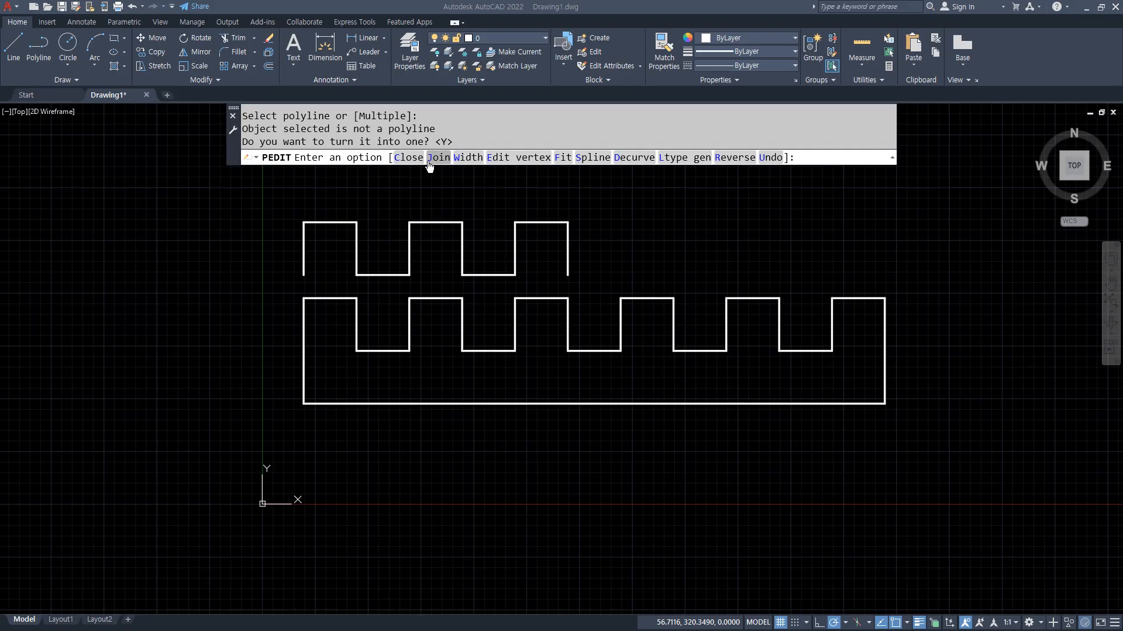
left_click(628, 125)
left_click(1023, 283)
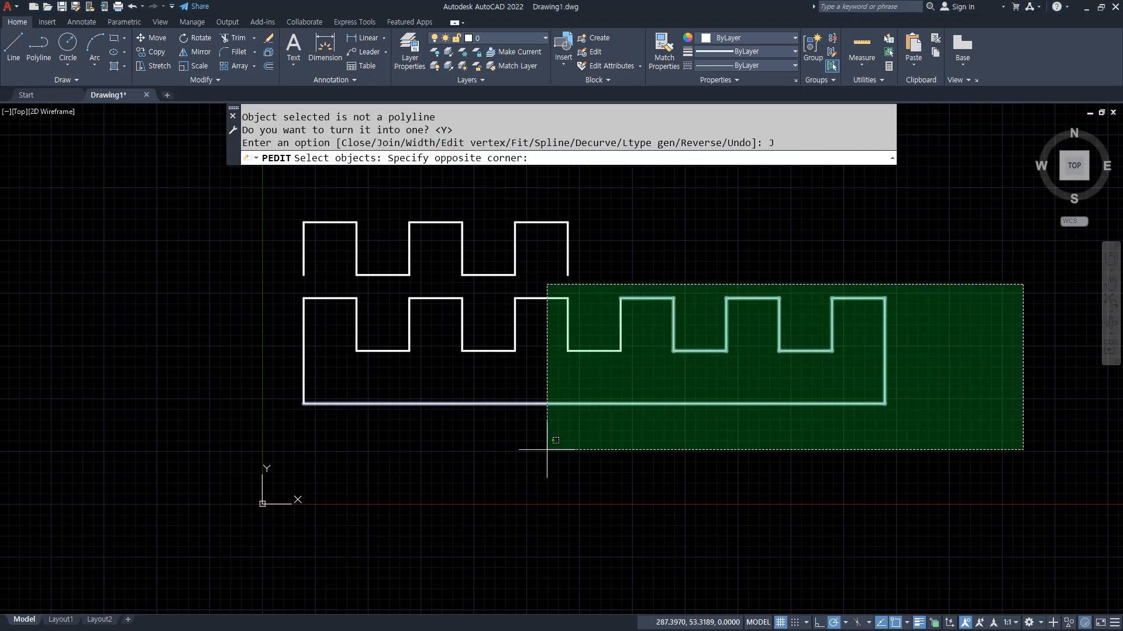
left_click(240, 512)
key("Return")
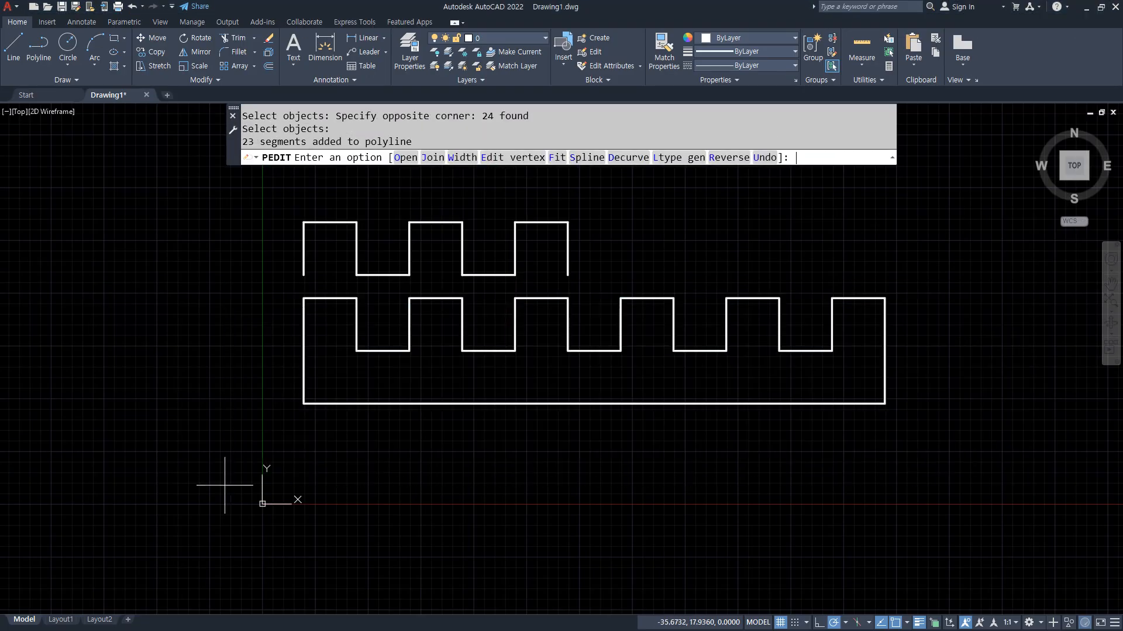
key("Return")
left_click(484, 403)
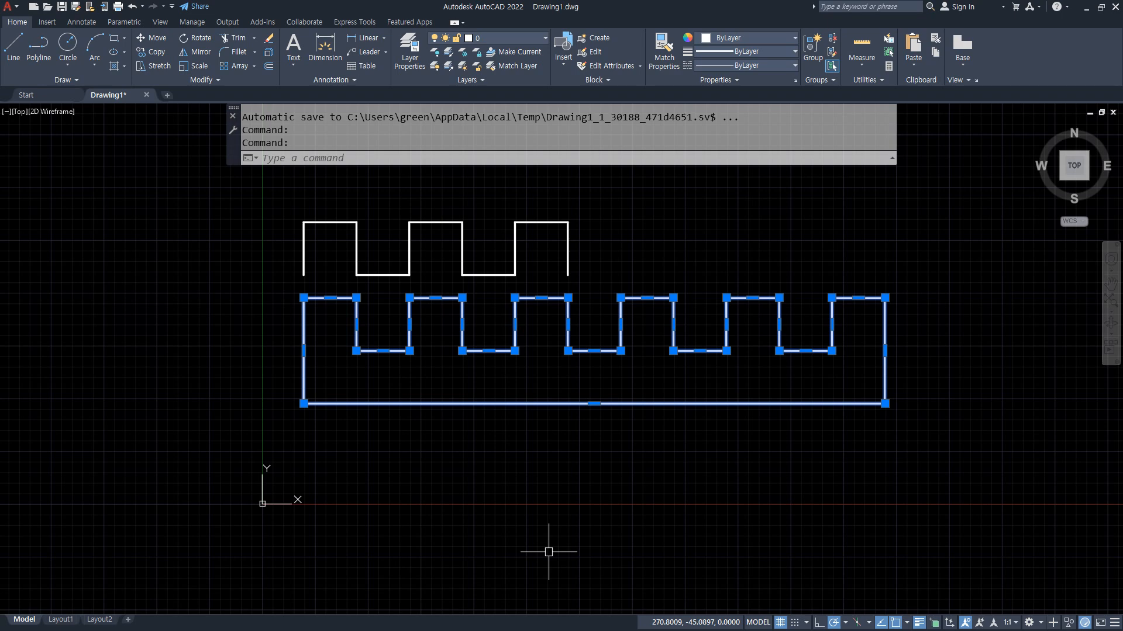
key("Escape")
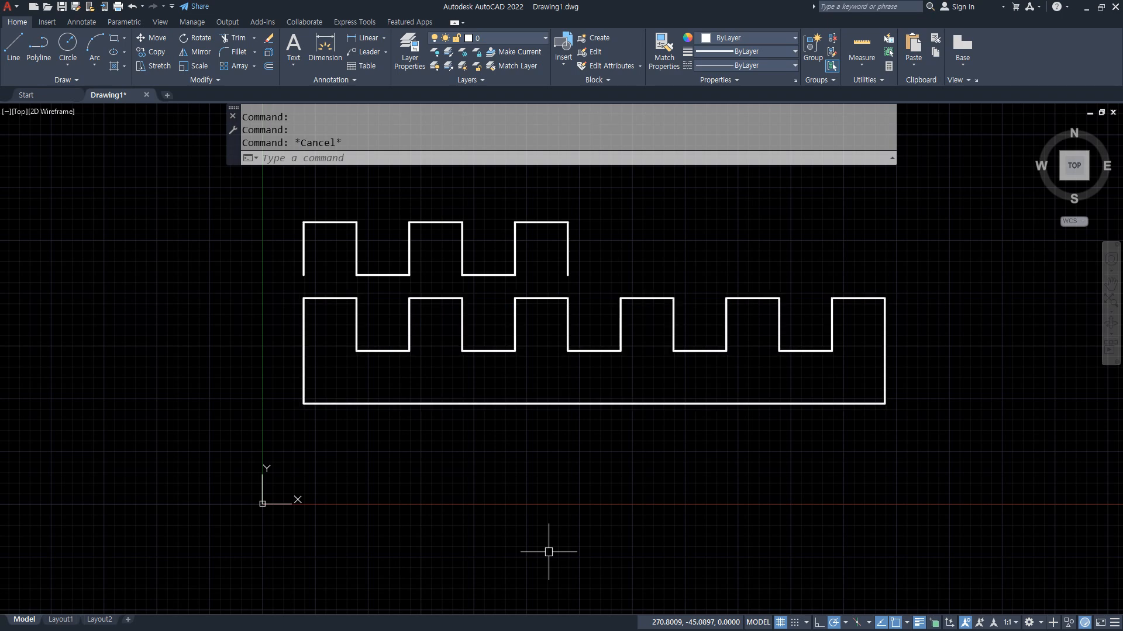
Step: Switch to the browser showing the house floor plan and move its window aside, leaving the AutoCAD drawing in view
key("alt+Tab")
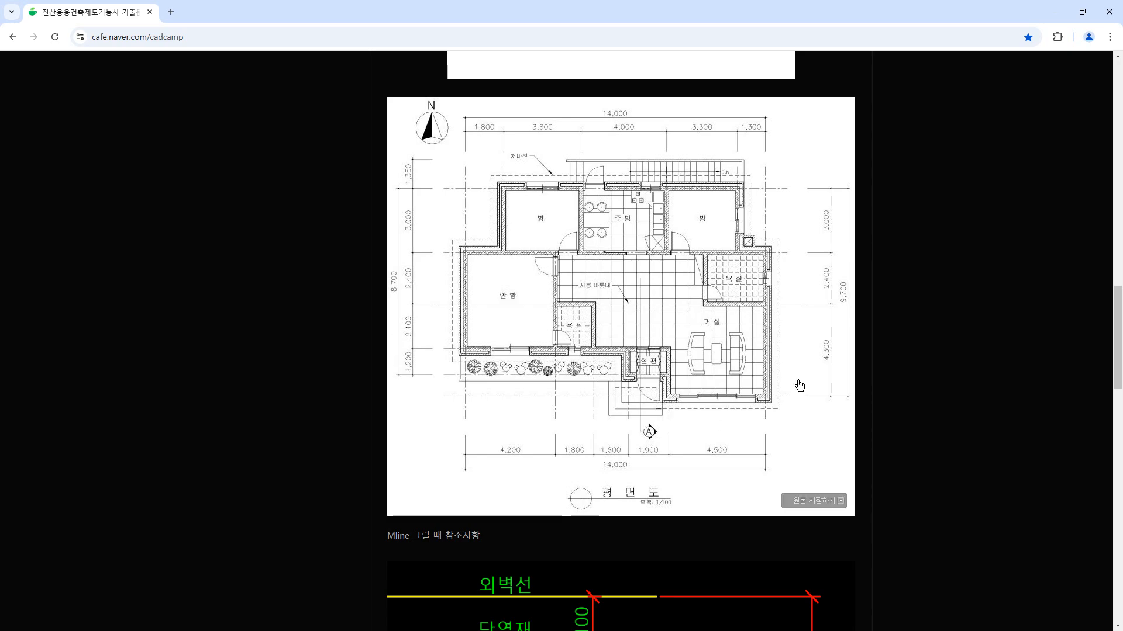
left_click_drag(692, 14, 0, 88)
left_click(470, 334)
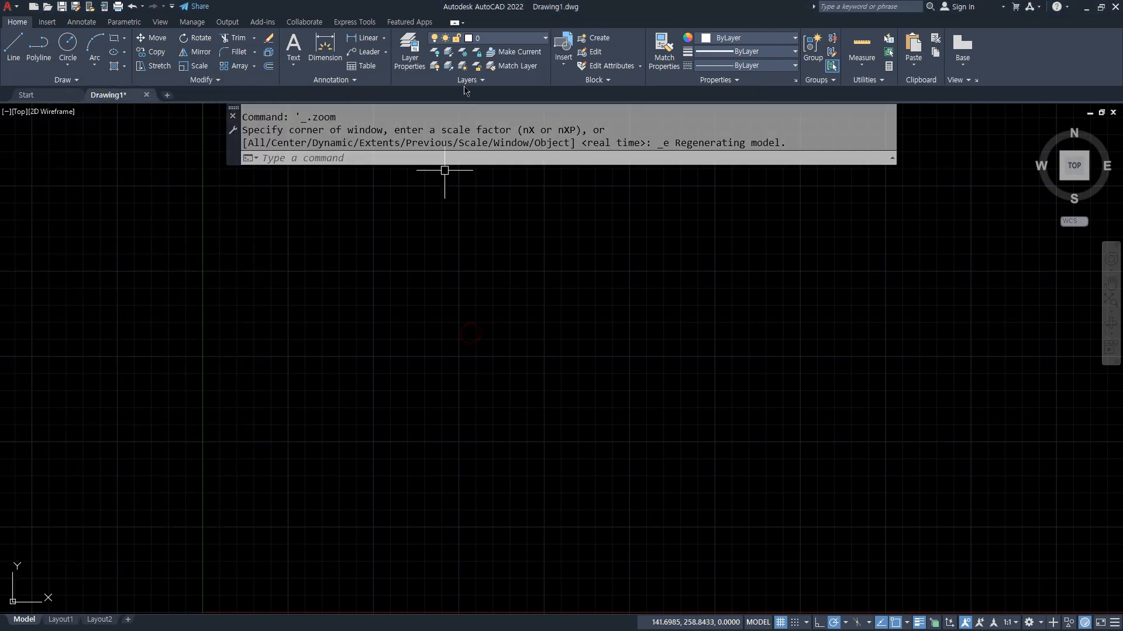
Step: Make the red 중심 layer current and draw one horizontal and one vertical construction line crossing at a common point
left_click(518, 38)
left_click(513, 67)
scroll(537, 399, "down", 7)
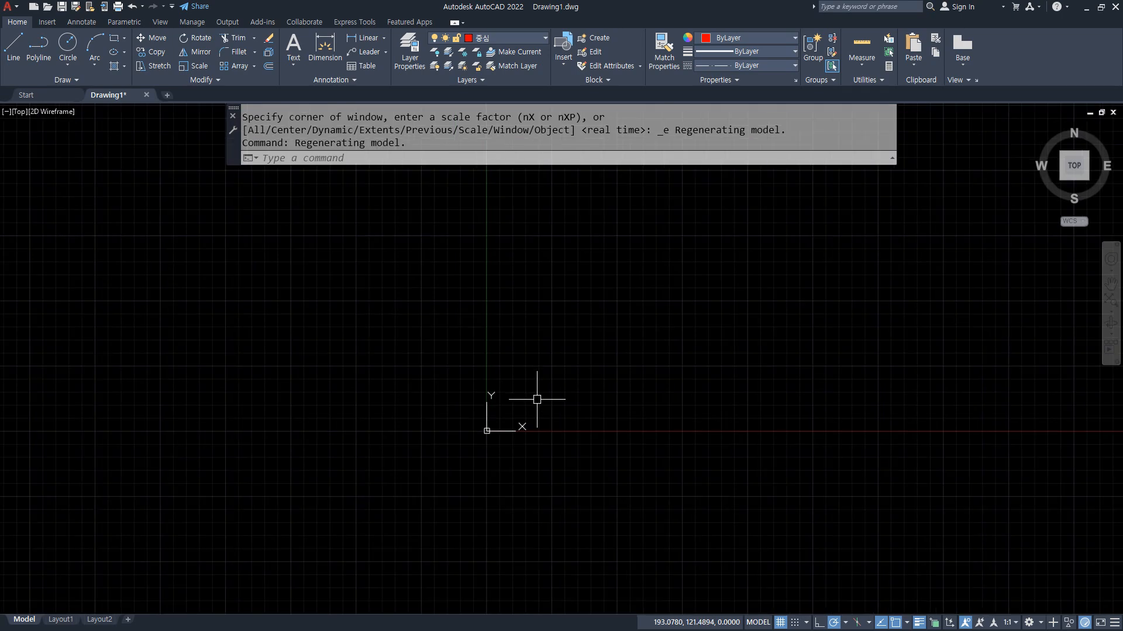
middle_click_drag(537, 400, 401, 406)
type("xl")
key("Return")
left_click(502, 358)
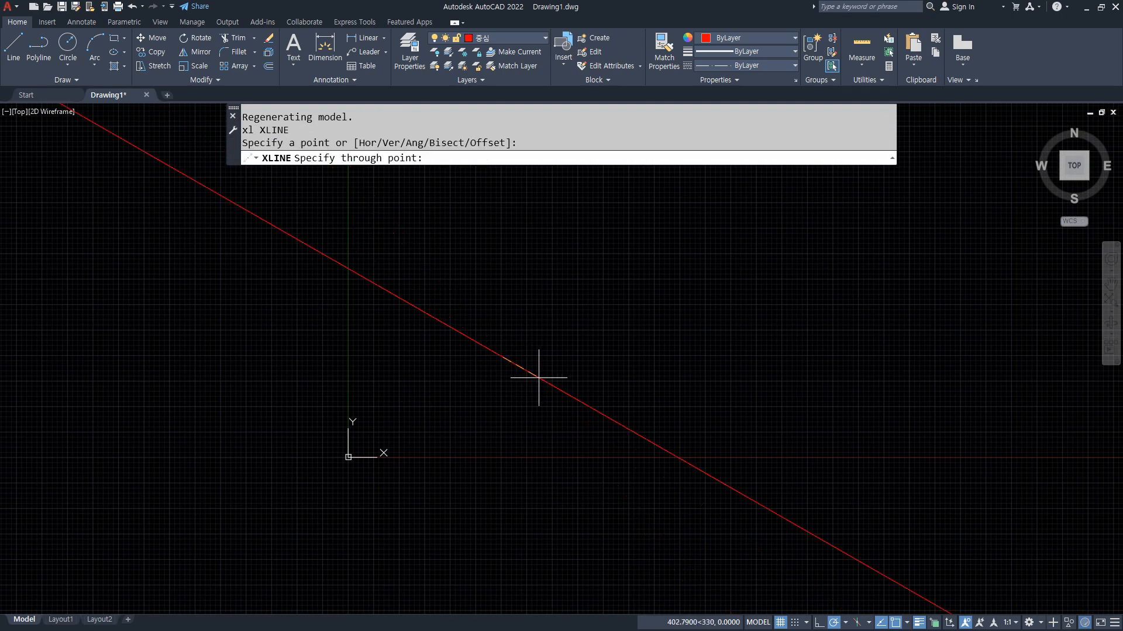
left_click(530, 368)
left_click(504, 324)
key("Return")
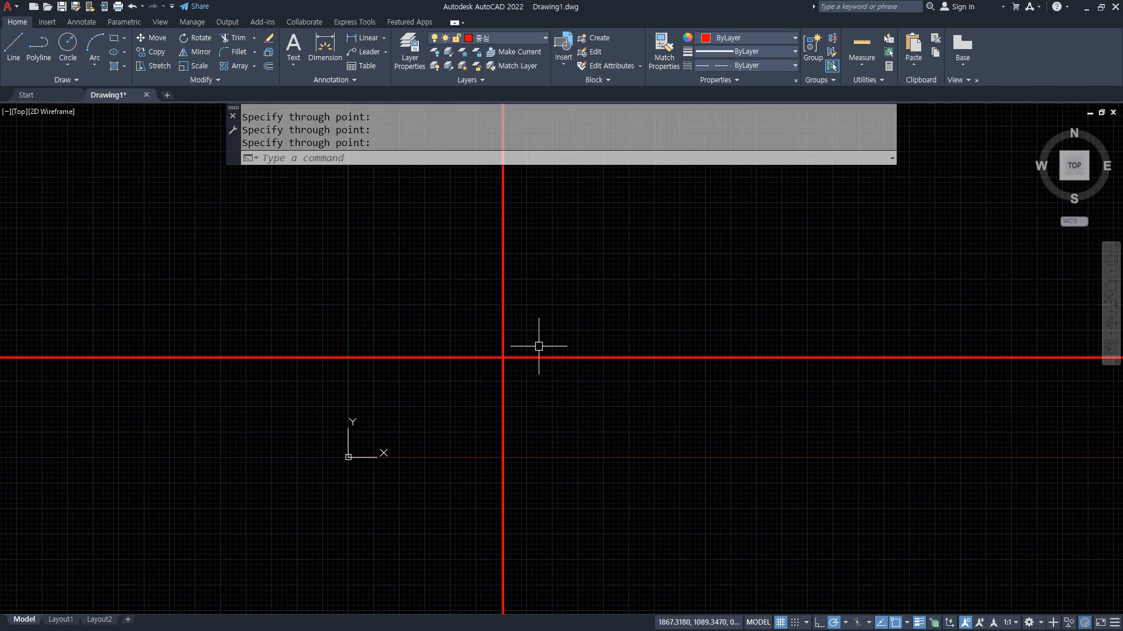
Step: Offset the vertical construction line 4200 to the right
middle_click_drag(538, 346, 426, 326)
type("o")
key("Return")
type("42")
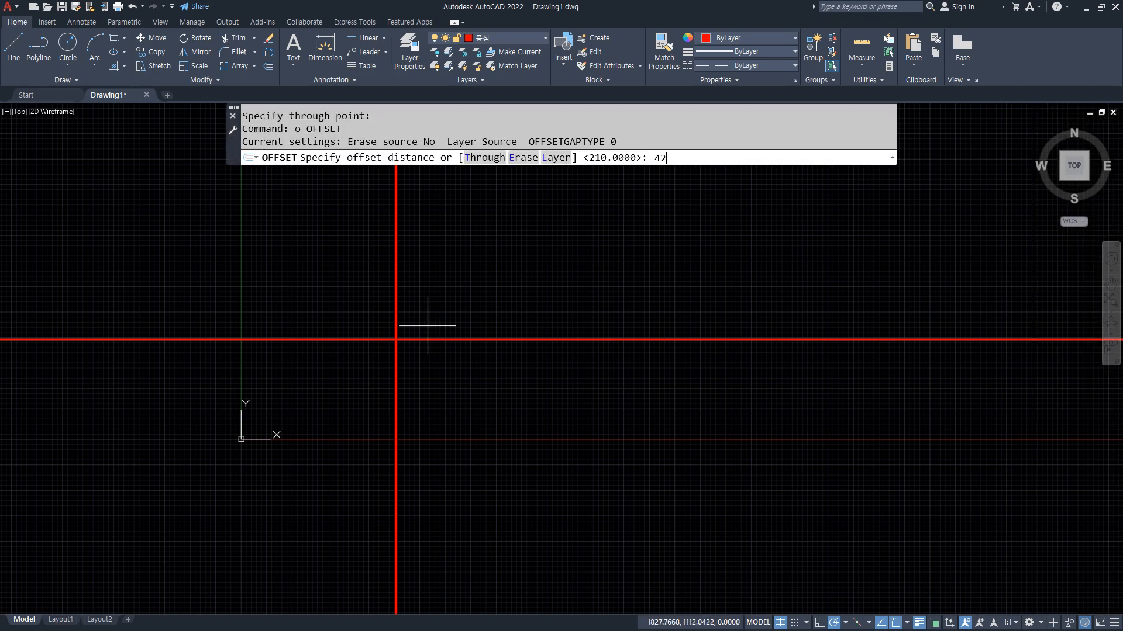
type("00")
key("Return")
left_click(396, 318)
left_click(527, 311)
key("Return")
Step: Offset the second vertical centre line 1800 to the right
scroll(525, 315, "down", 10)
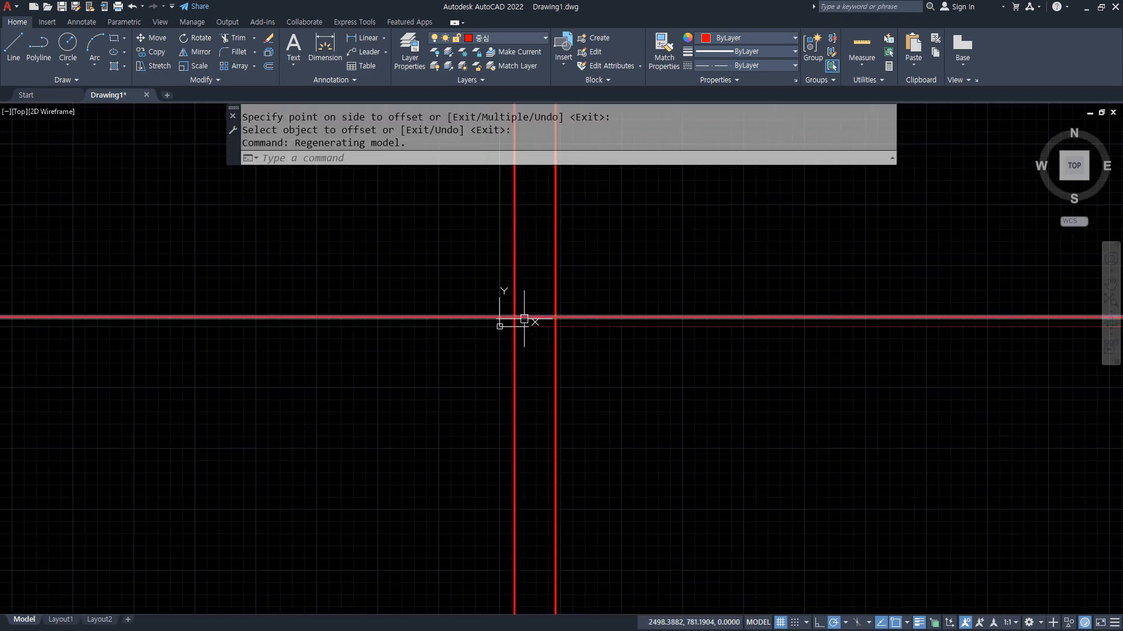
middle_click_drag(524, 319, 389, 449)
type("o")
key("Return")
scroll(394, 410, "up", 4)
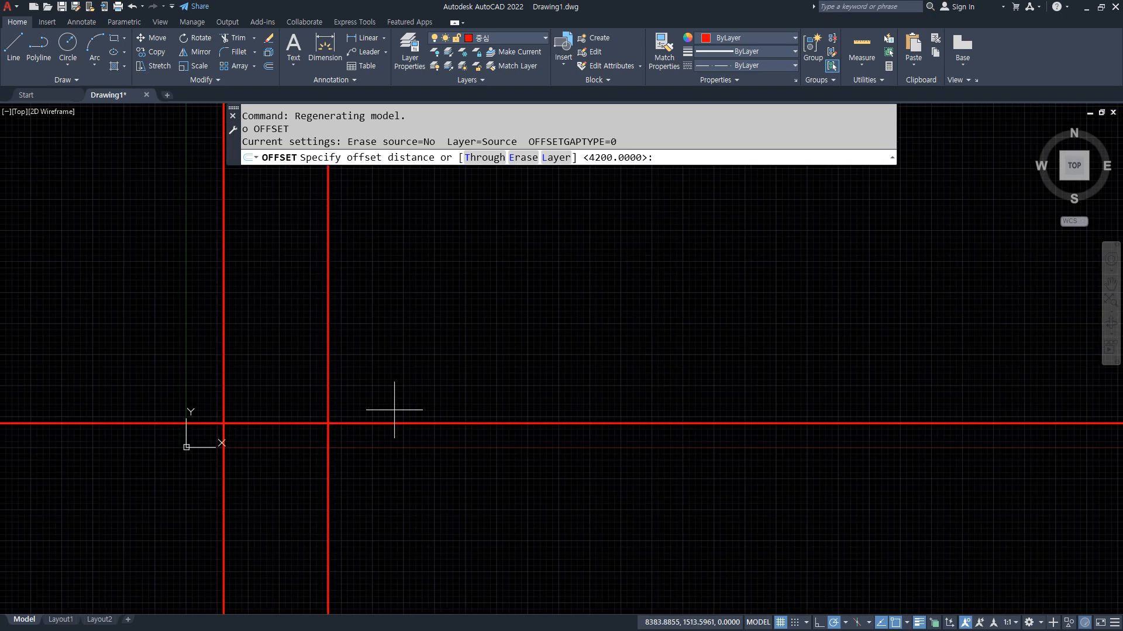
type("1800")
key("Return")
left_click(327, 398)
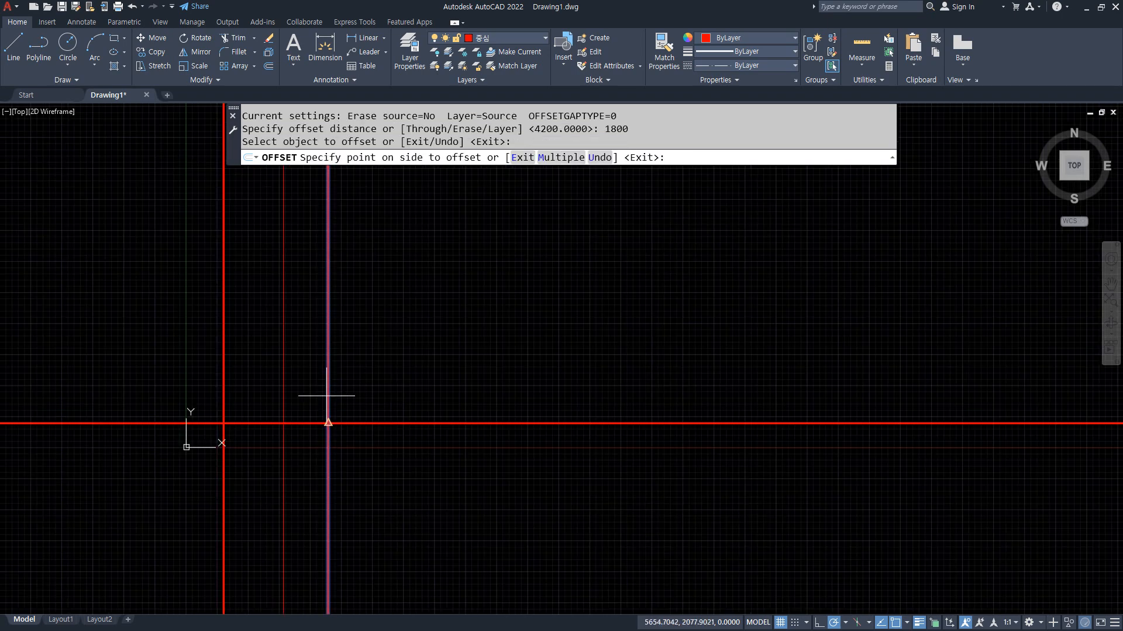
left_click(404, 368)
key("Return")
Step: Offset the third vertical centre line 1600 to the right
key("Return")
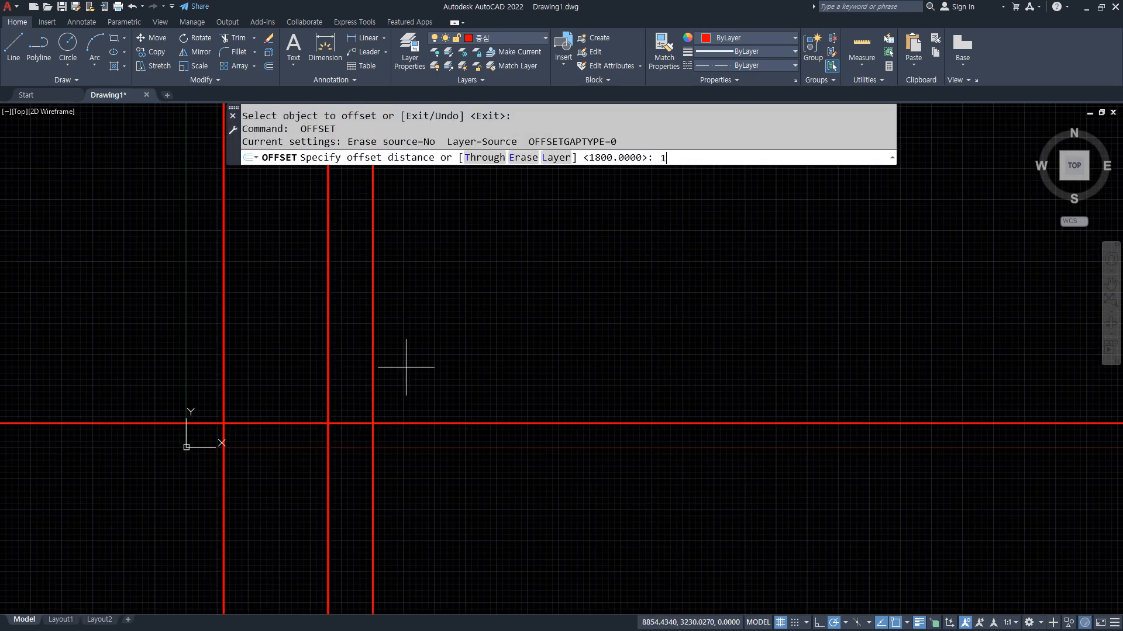
type("1600")
key("Return")
left_click(372, 380)
left_click(464, 376)
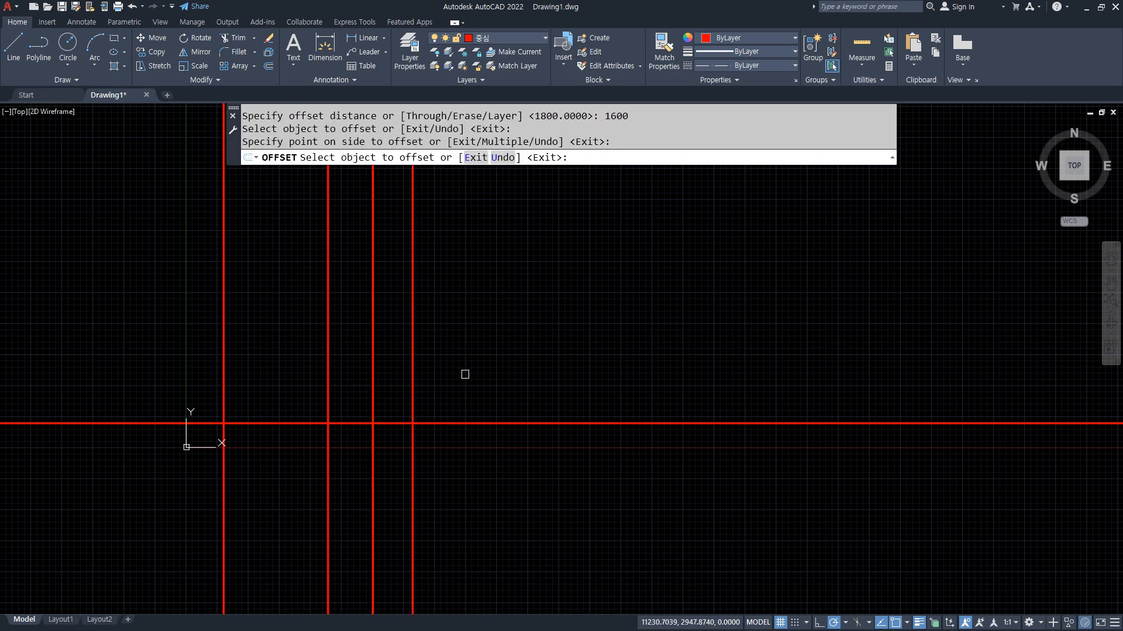
Step: Offset the fourth vertical centre line 1900 to the right
key("Return")
key("Return")
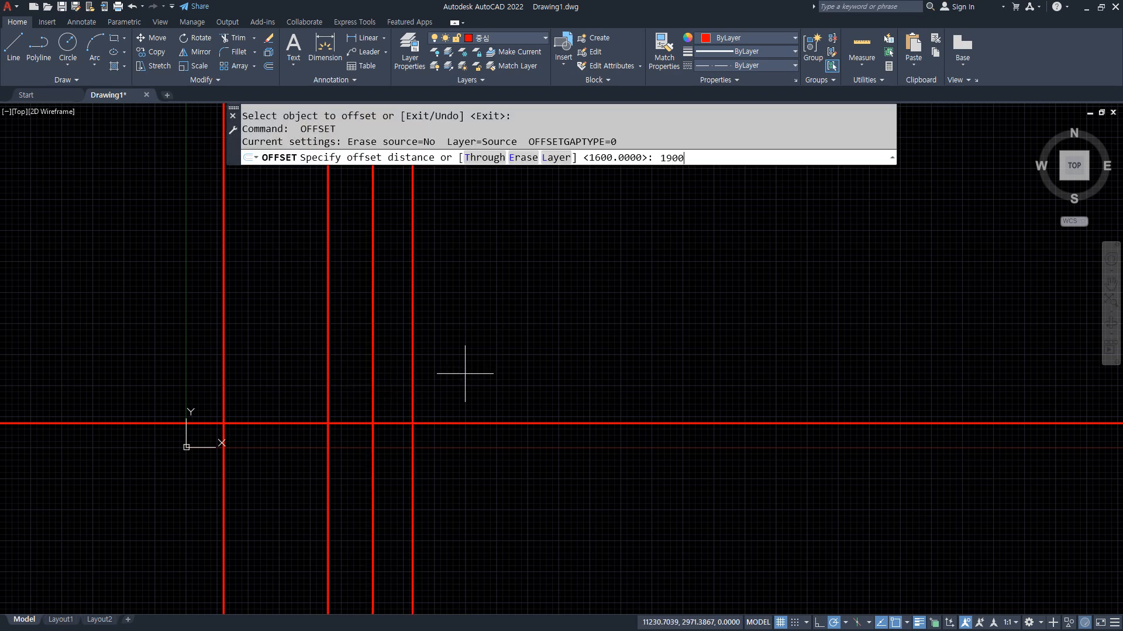
type("1900")
key("Return")
left_click(413, 391)
left_click(576, 377)
key("Return")
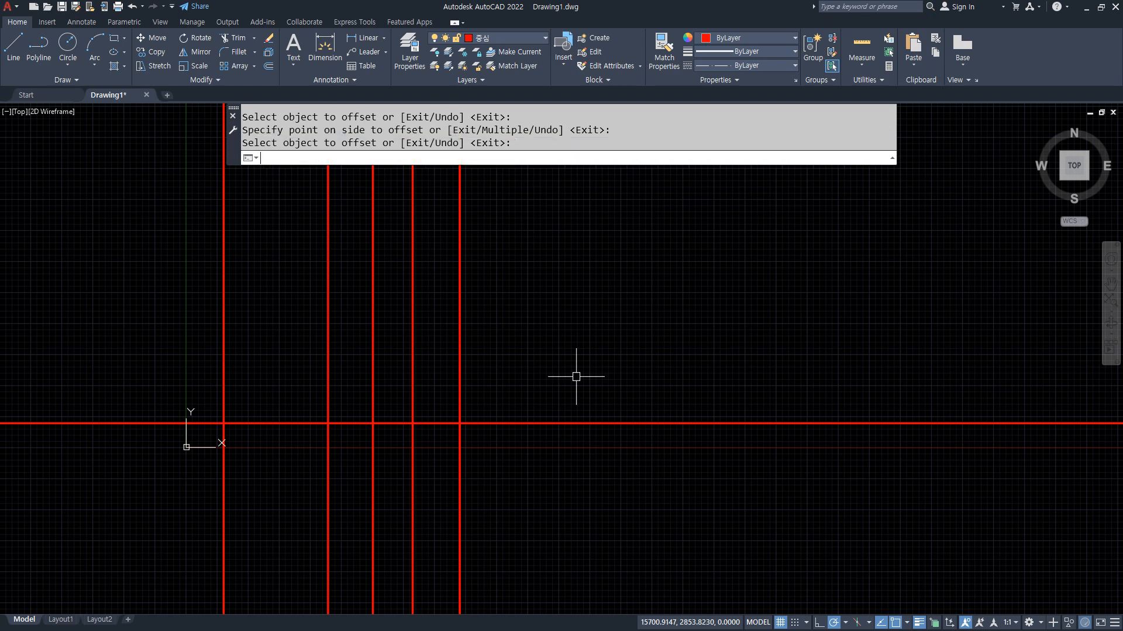
Step: Offset the fifth vertical centre line 4500 to the right
key("Return")
type("450")
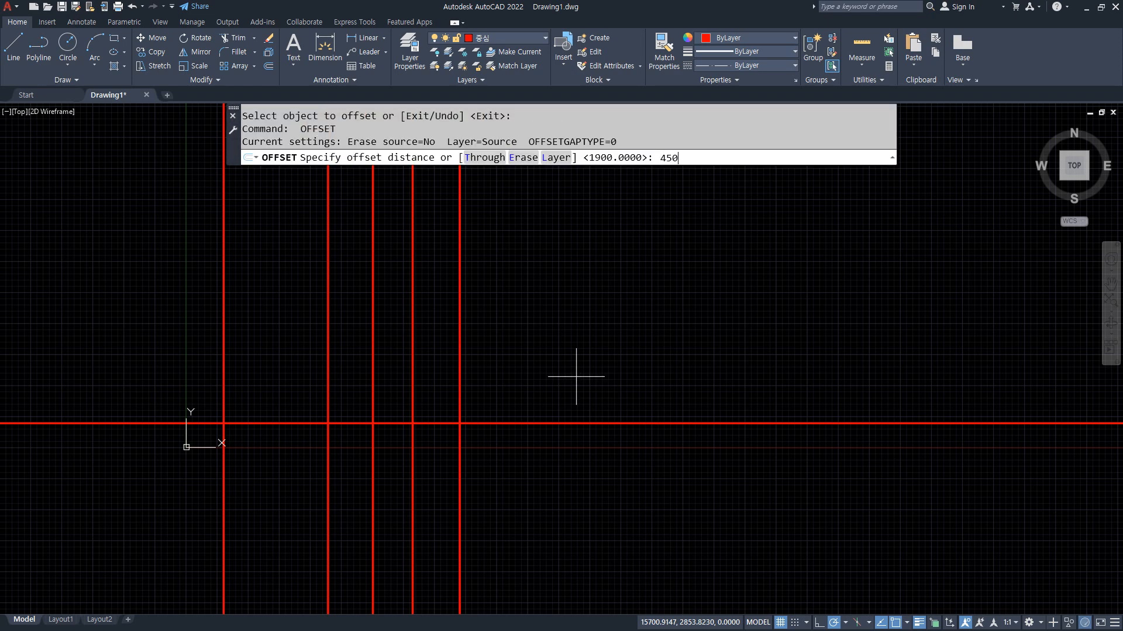
type("0")
key("Return")
left_click(458, 399)
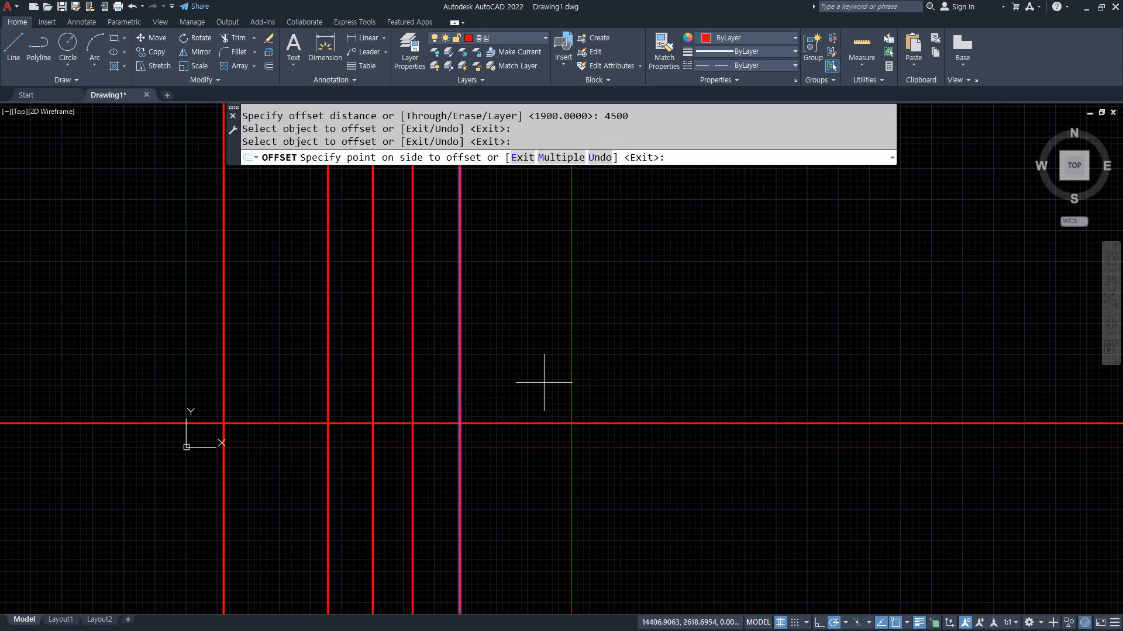
left_click(545, 381)
key("Return")
Step: Trim the horizontal line beyond the outer verticals and all vertical lines below the horizontal line
type("tr")
key("Return")
left_click(641, 391)
left_click(640, 480)
left_click(722, 494)
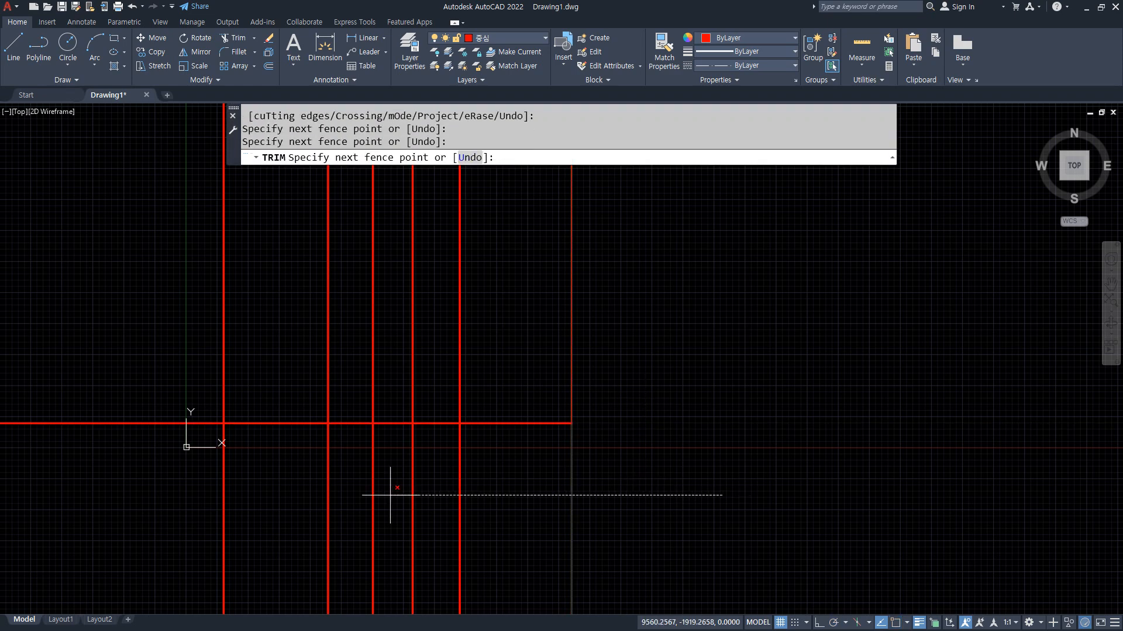
left_click(190, 493)
left_click(134, 367)
left_click(189, 466)
key("Return")
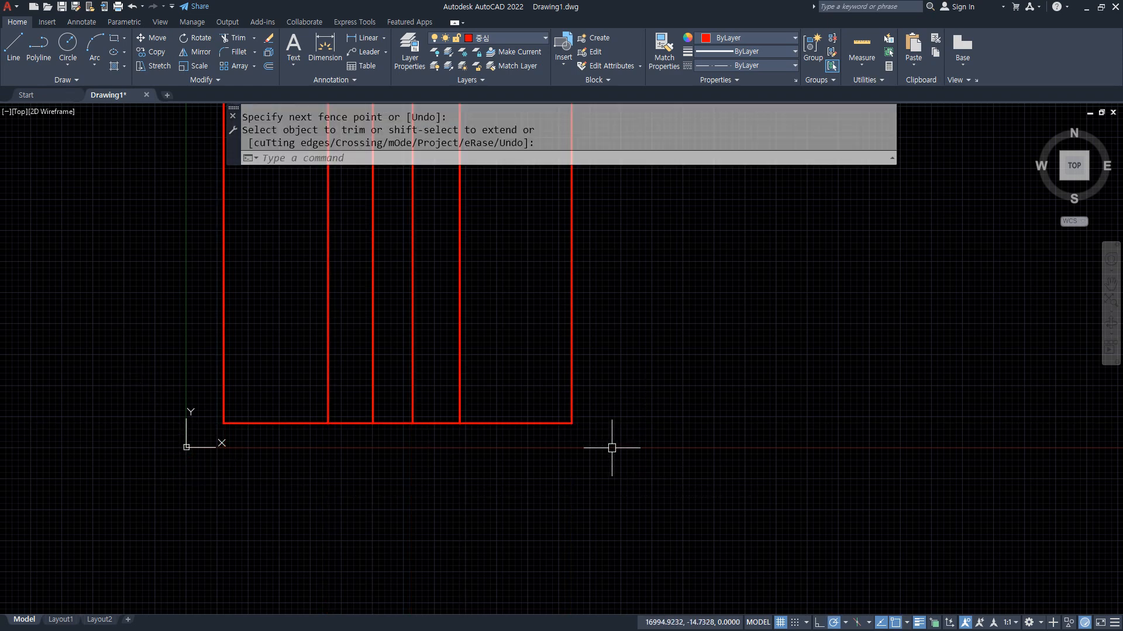
Step: Move all the centre lines to the right and slightly down in the drawing
type("m")
key("Return")
left_click(651, 451)
left_click(93, 330)
key("Return")
left_click(91, 402)
left_click(222, 423)
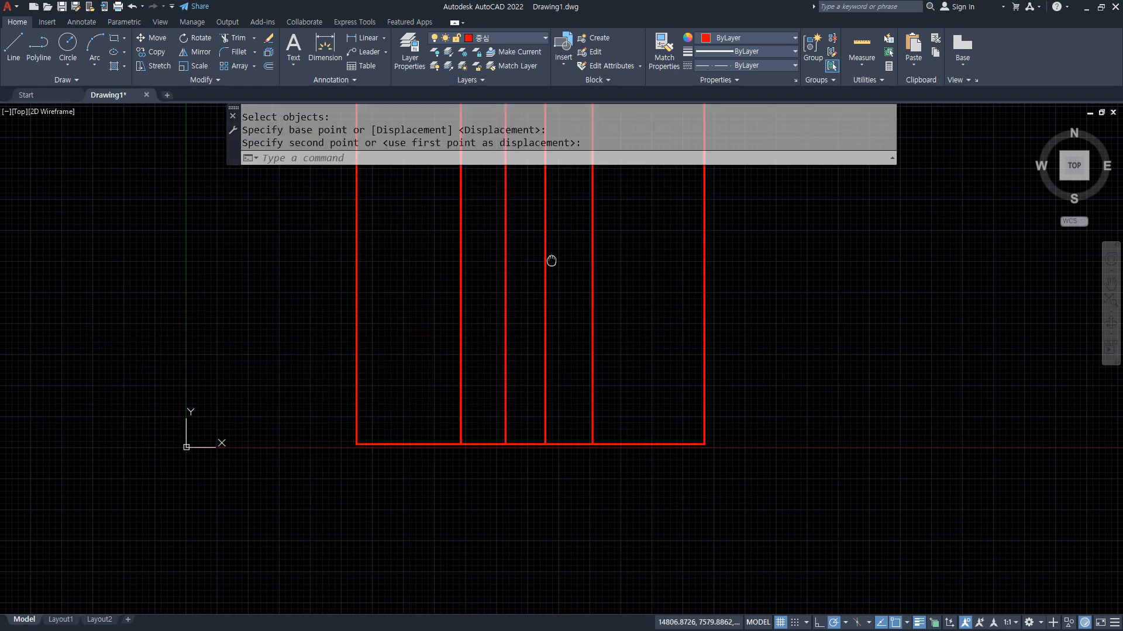
Step: Move all seven centre lines straight up in the drawing
middle_click_drag(587, 418, 414, 518)
key("Return")
left_click(651, 581)
left_click(55, 473)
key("Return")
left_click(682, 501)
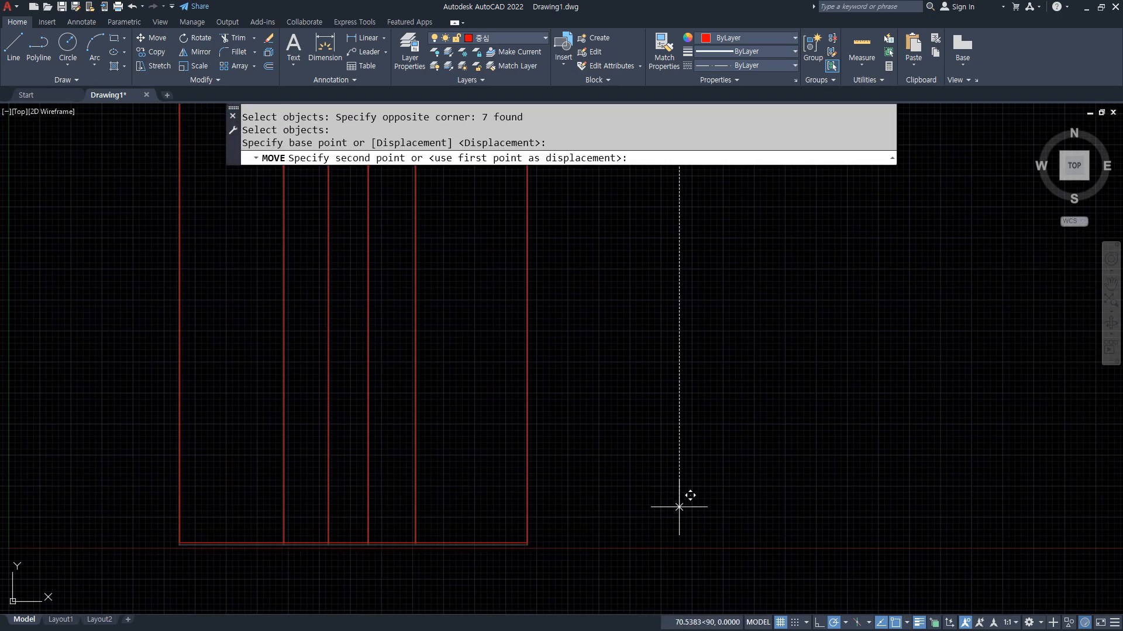
left_click(672, 336)
Step: Offset the bottom horizontal centre line 4300 upward
middle_click_drag(458, 377, 576, 521)
scroll(505, 441, "up", 2)
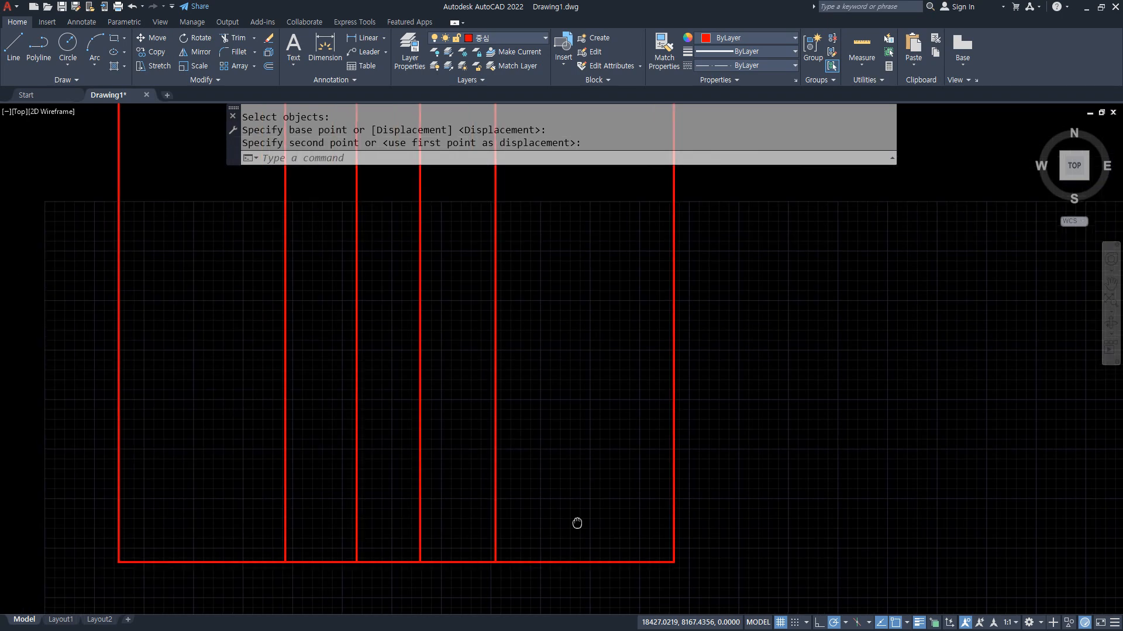
type("o")
key("Return")
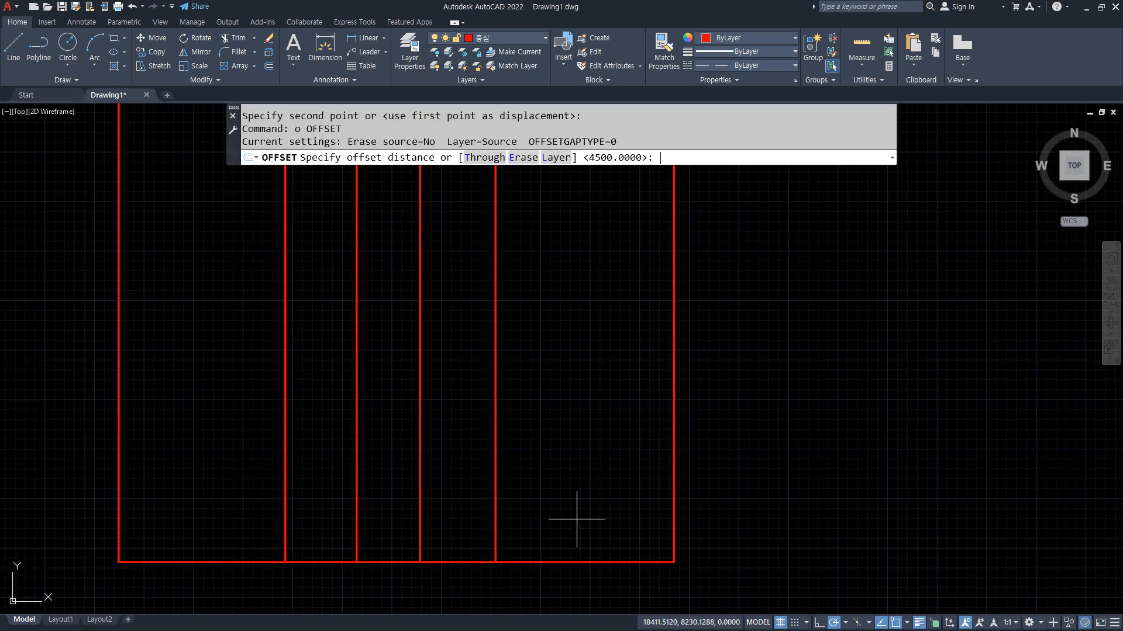
type("4300")
key("Return")
left_click(581, 562)
left_click(563, 468)
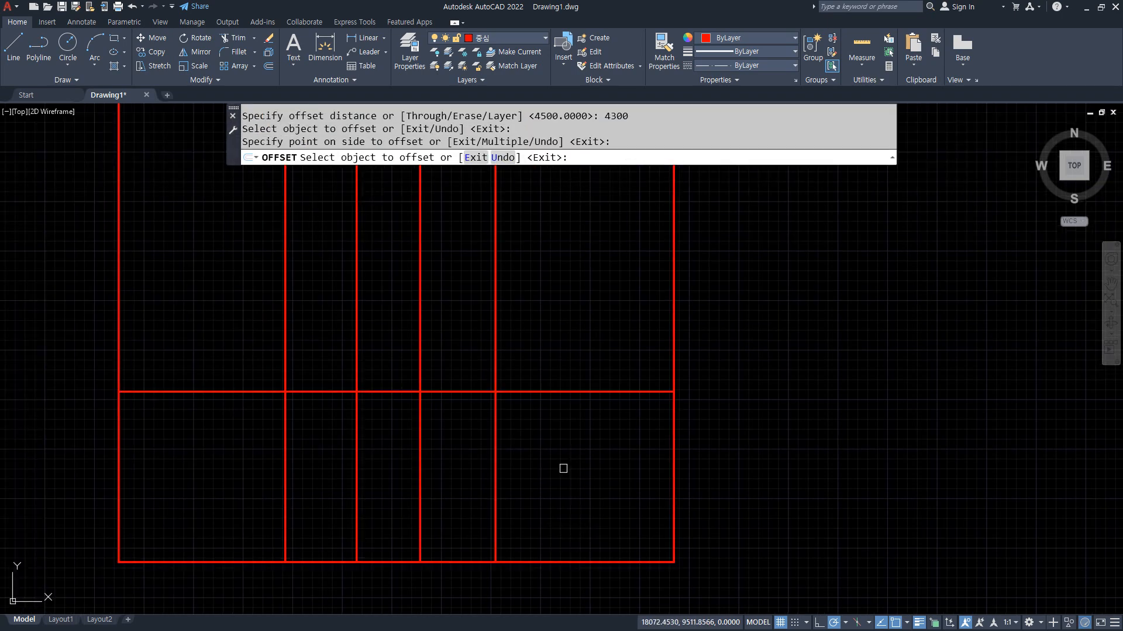
Step: Offset the second horizontal centre line 2400 upward
key("Return")
key("Return")
type("240")
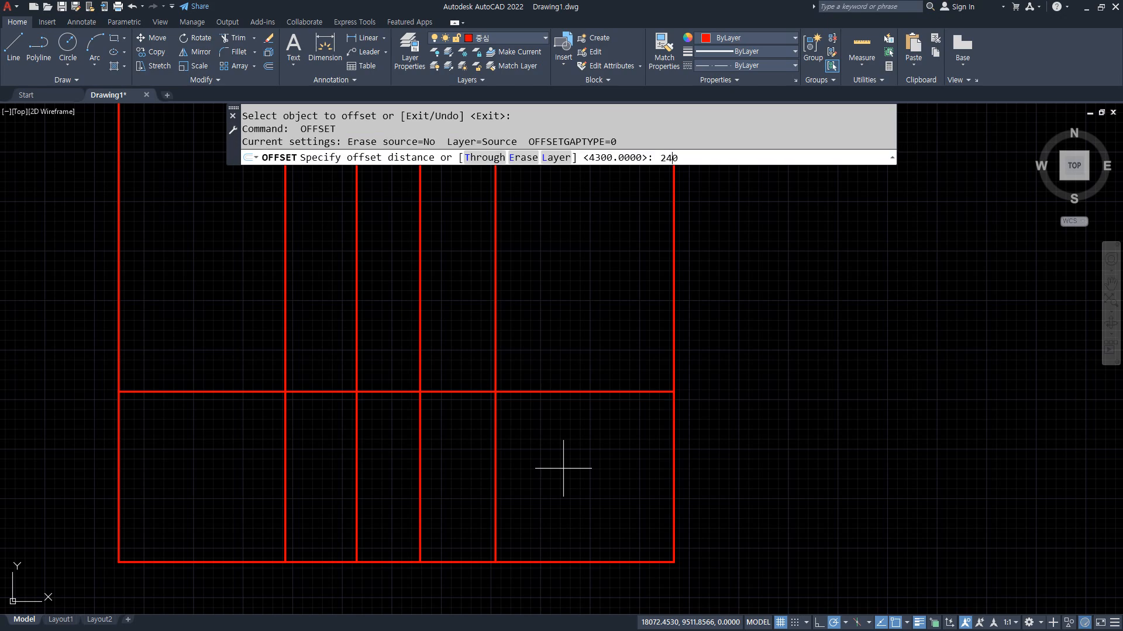
type("0")
key("Return")
left_click(570, 391)
left_click(531, 278)
Step: Offset the third horizontal centre line 3000 upward
middle_click_drag(531, 279, 522, 343)
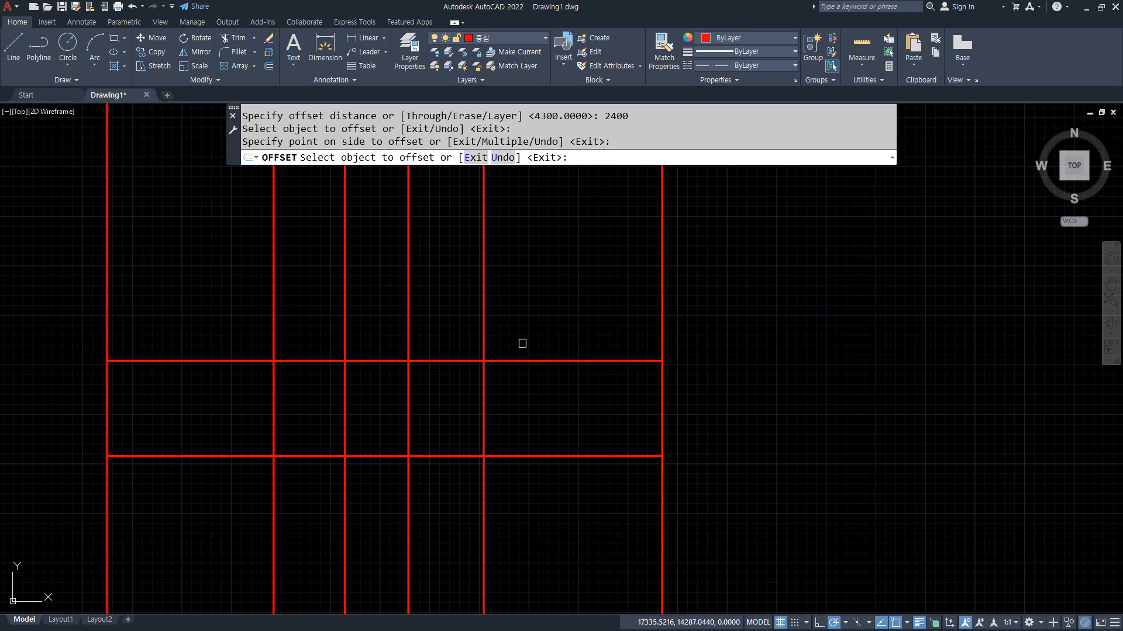
key("Return")
key("Return")
type("3000")
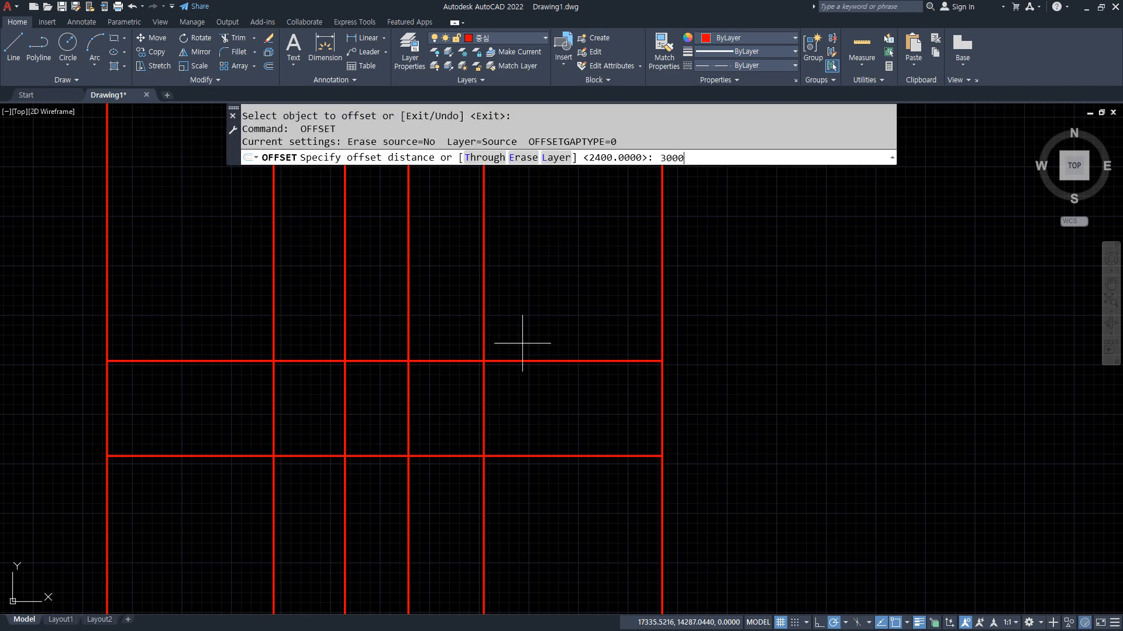
key("Return")
left_click(522, 360)
left_click(526, 274)
Step: Trim the vertical lines above the topmost horizontal line and the four inner verticals within the top row
type("tr")
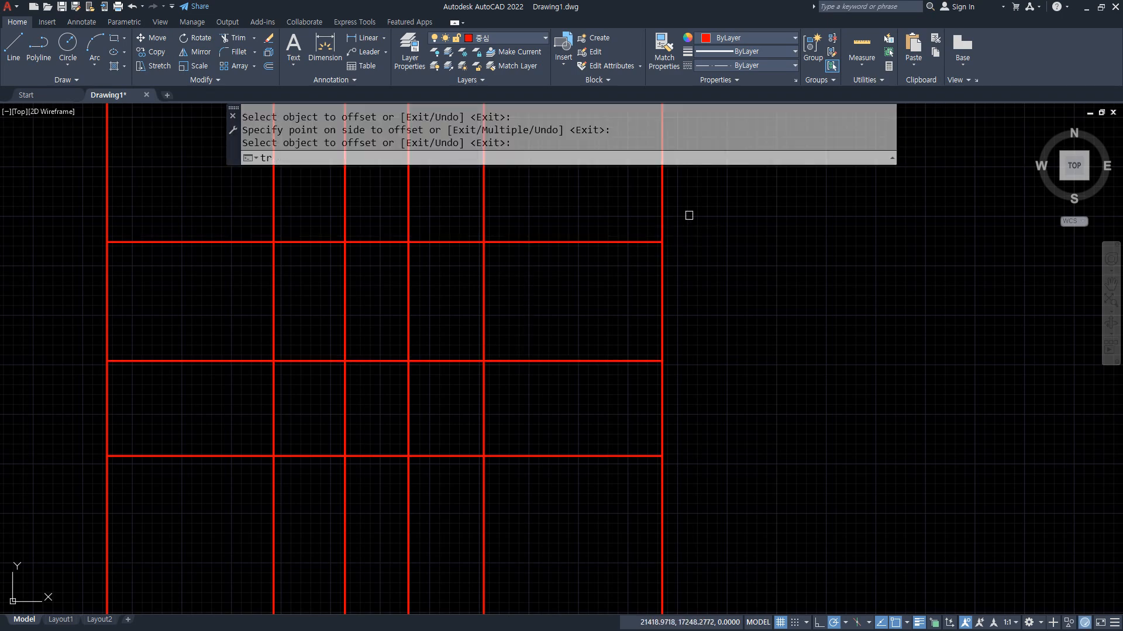
key("Return")
left_click_drag(689, 215, 25, 226)
left_click_drag(587, 295, 188, 296)
Step: Offset the right outer vertical line 1300 to the left
type("o")
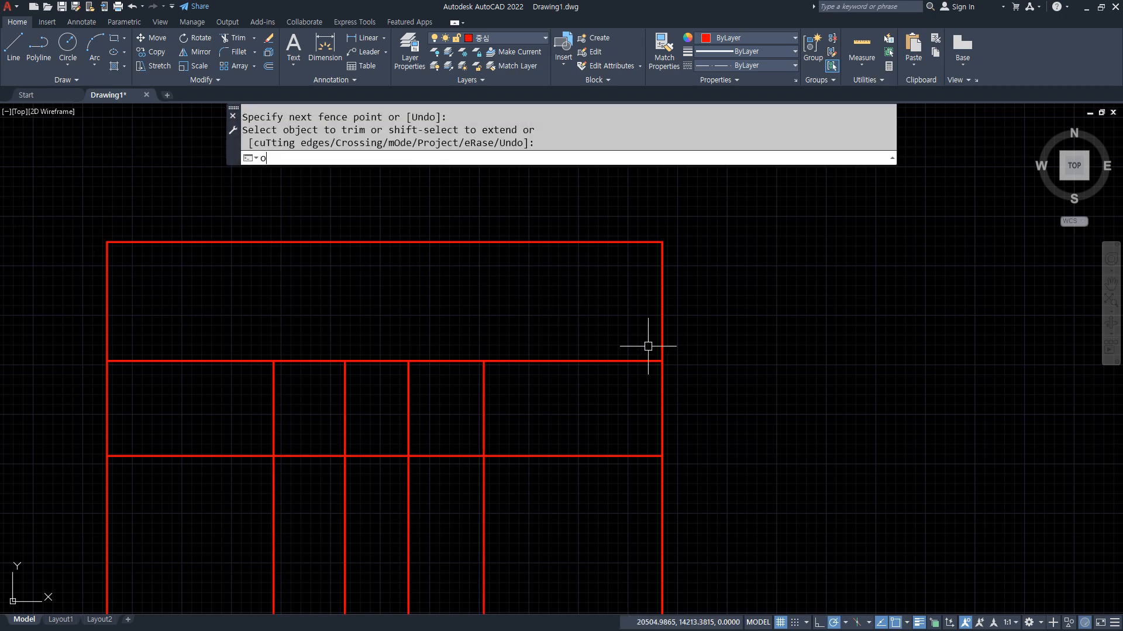
key("Return")
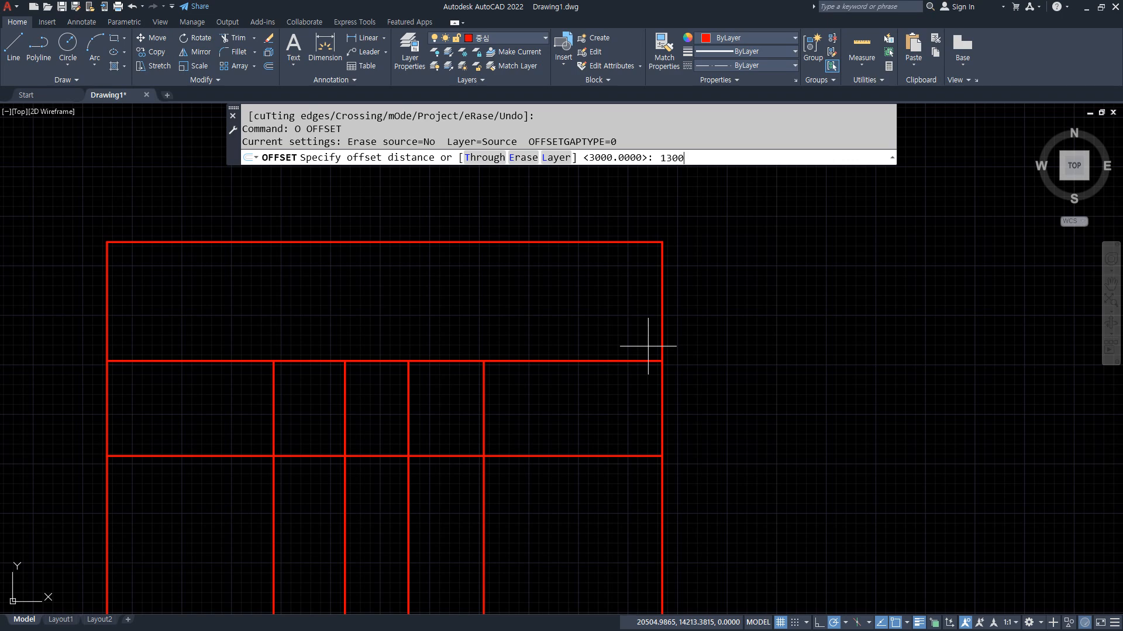
key("Return")
left_click(661, 318)
left_click(627, 316)
key("Return")
Step: Trim the top row's upper-right corner and the part of the 1300 offset line below the top row
type("tr")
key("Return")
left_click_drag(624, 213, 689, 307)
mouse_move(601, 499)
left_mouse_down()
mouse_move(610, 421)
mouse_move(622, 498)
left_mouse_up()
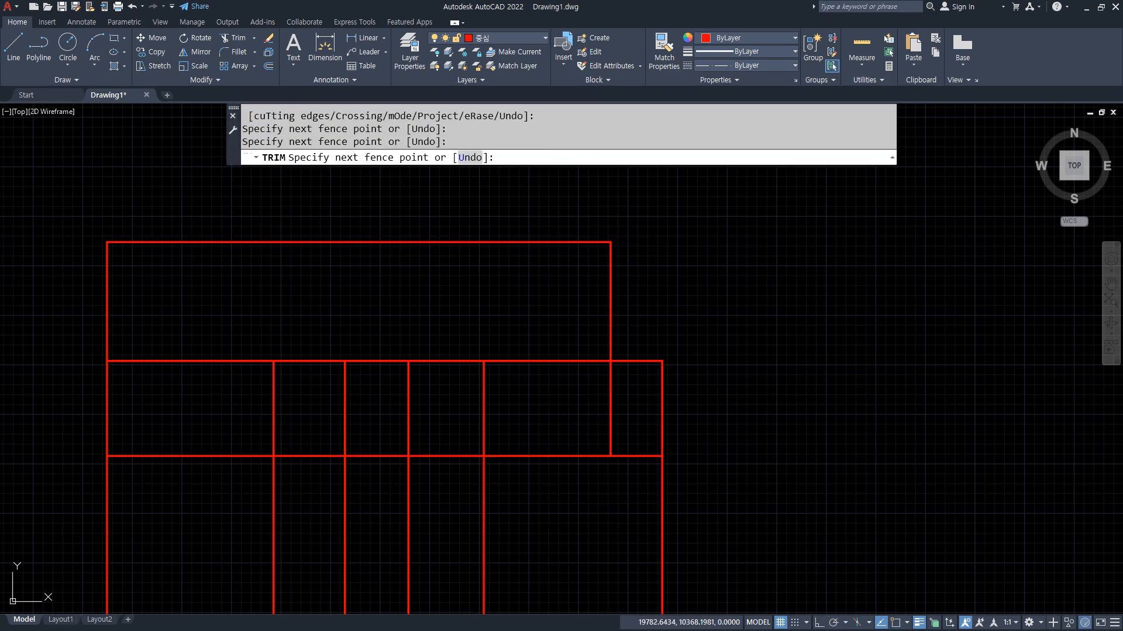
key("Return")
key("Return")
Step: Offset the top row's right edge 3300 to the left
middle_click_drag(504, 317, 541, 303)
type("o")
key("Return")
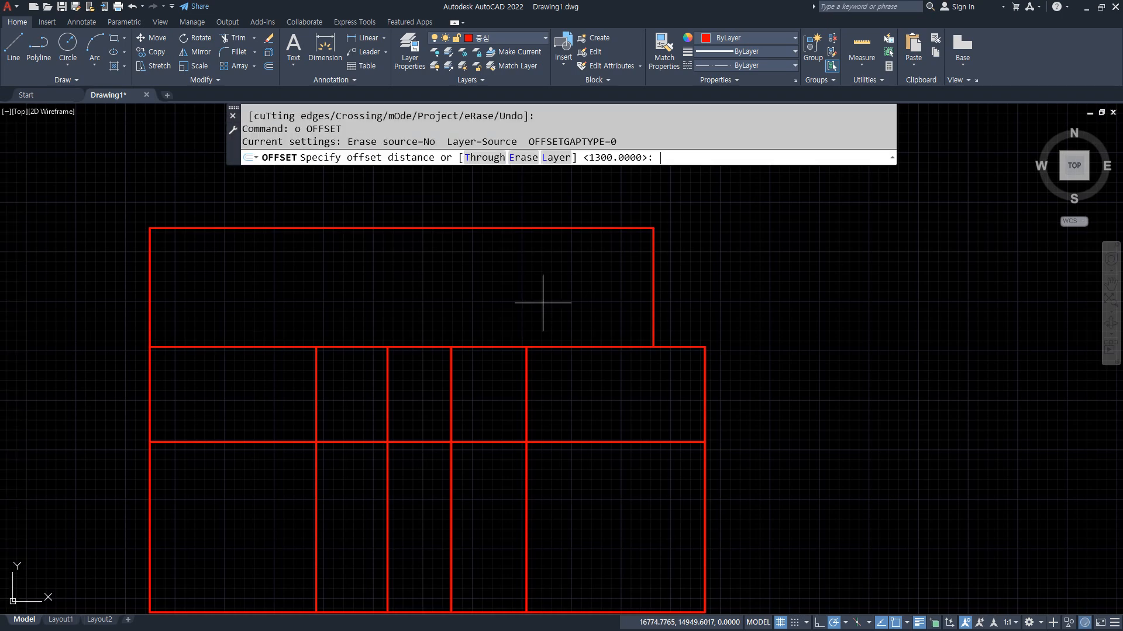
type("3300")
key("Return")
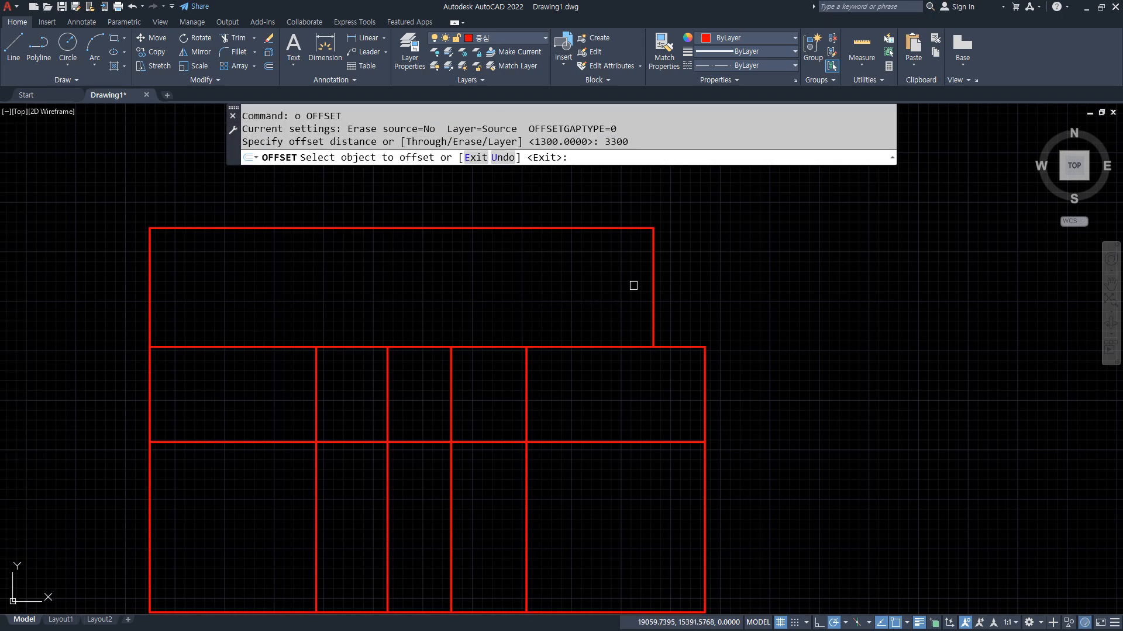
left_click(652, 285)
left_click(556, 286)
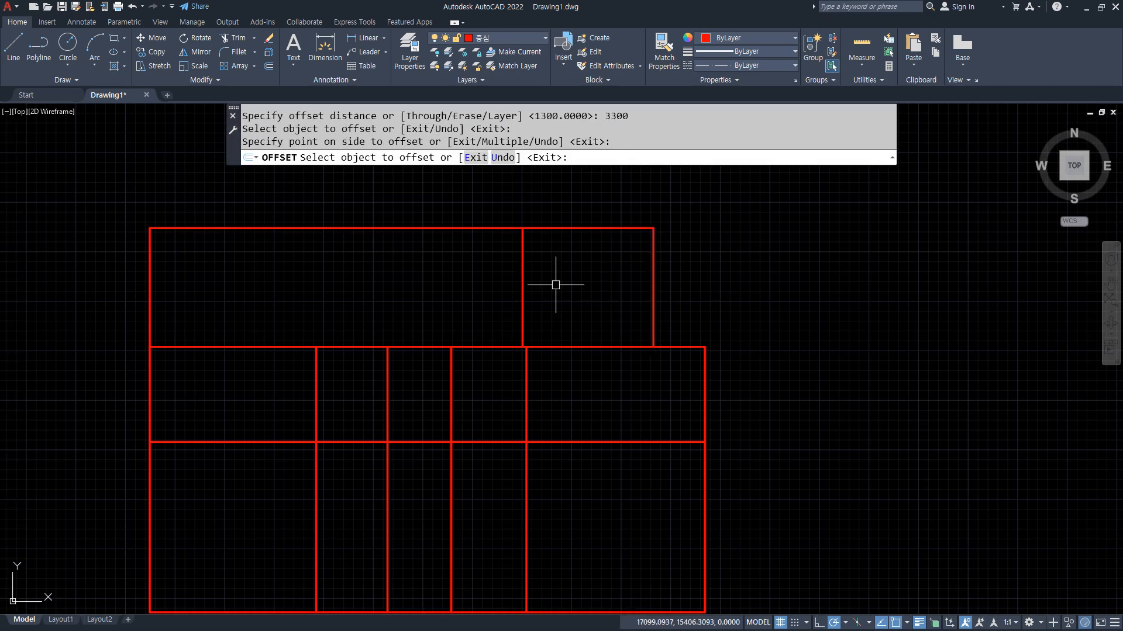
Step: Offset the new inner vertical line of the top row 4000 to the left
key("Return")
key("Return")
type("400")
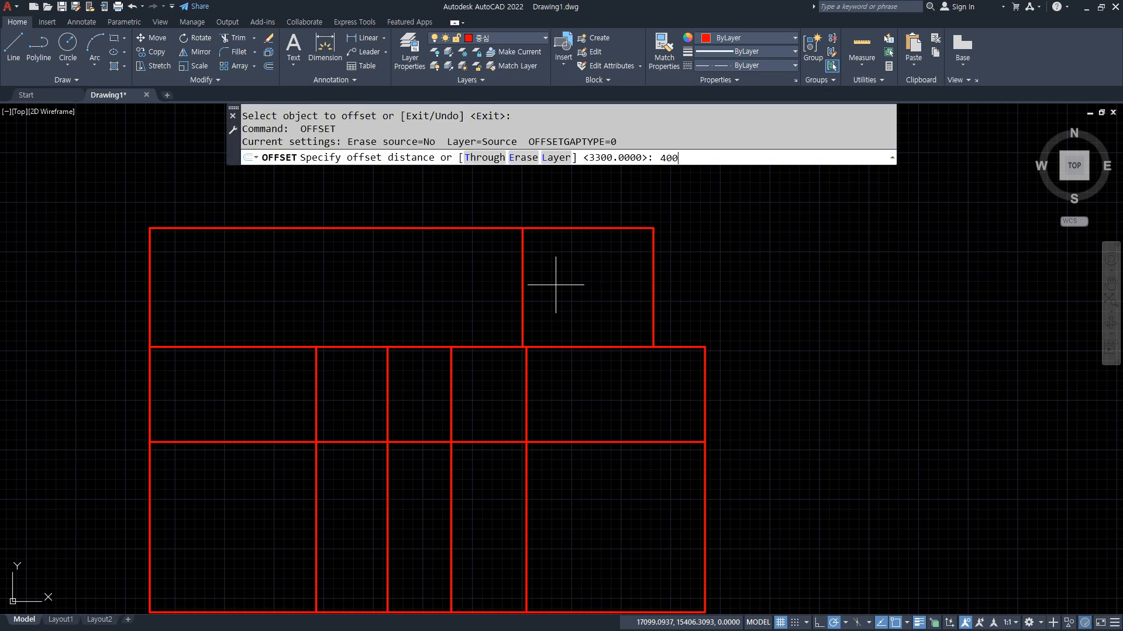
type("0")
key("Return")
left_click(523, 300)
left_click(374, 298)
key("Return")
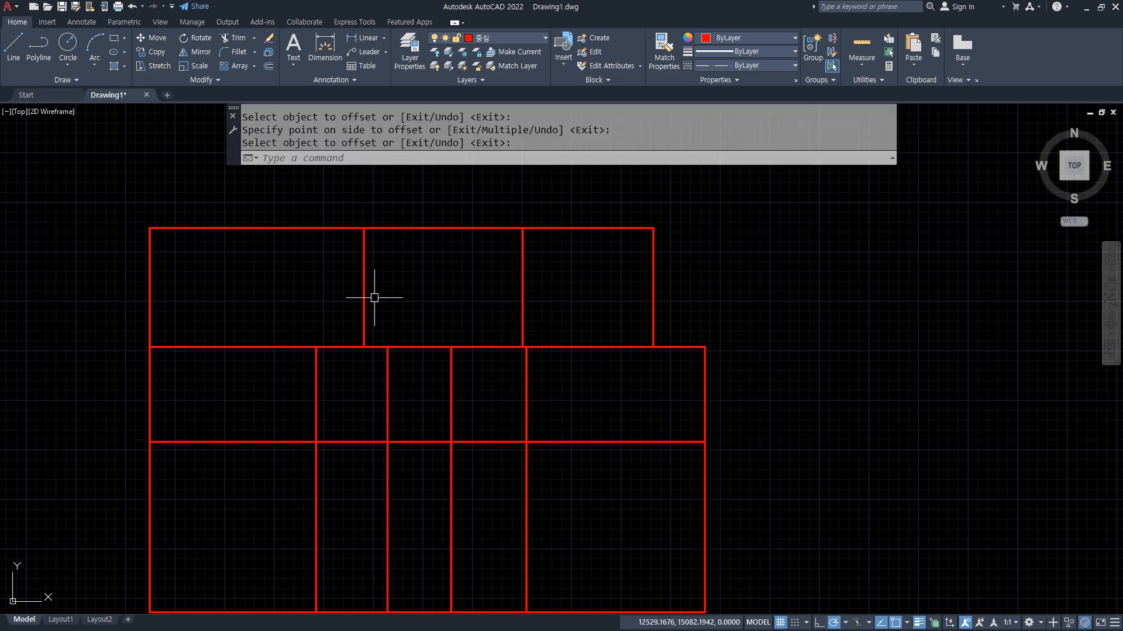
Step: Offset the top row's leftmost inner vertical line 3600 to the left
key("Return")
type("3600")
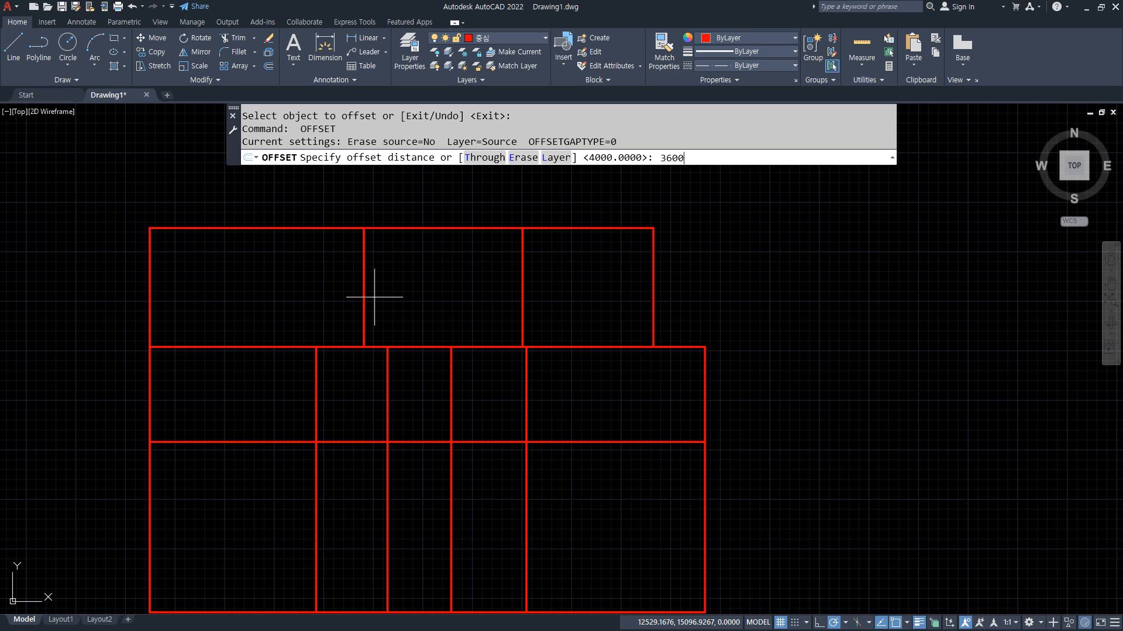
key("Return")
left_click(361, 301)
left_click(156, 276)
key("Return")
Step: Trim the top row's upper-left corner outside its leftmost inner vertical line
type("tr")
key("Return")
left_click(174, 215)
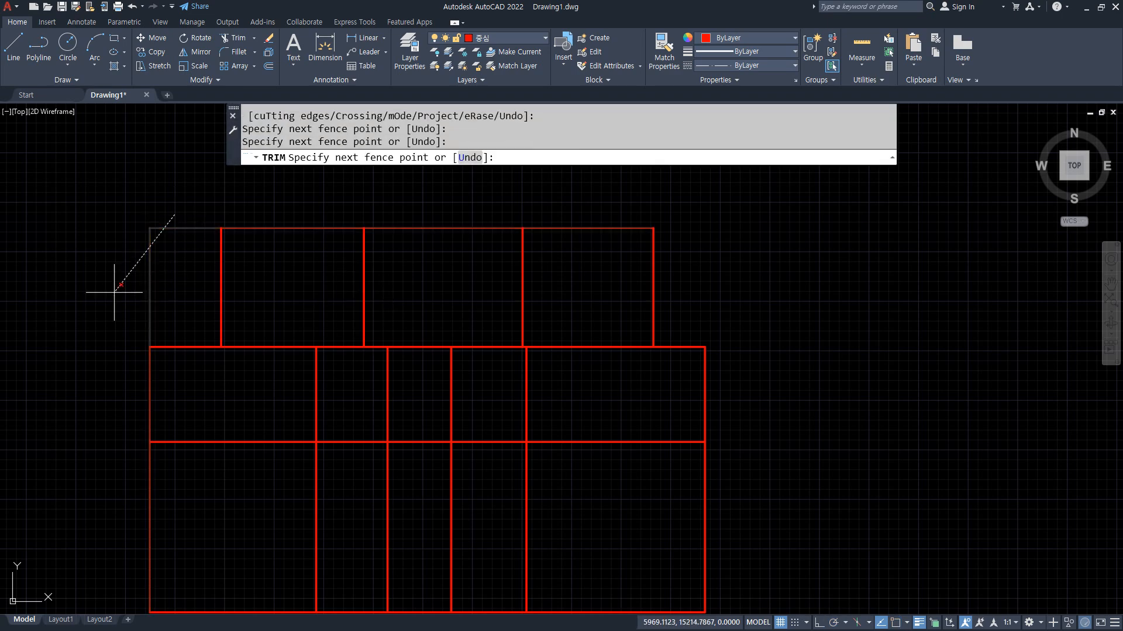
left_click(114, 293)
key("Return")
Step: Offset the horizontal line between the middle and bottom rows 2100 downward
middle_click_drag(191, 468, 212, 314)
key("ctrl+2")
mouse_move(261, 299)
left_mouse_down()
mouse_move(216, 277)
mouse_move(238, 406)
mouse_move(287, 386)
left_mouse_up()
key("Escape")
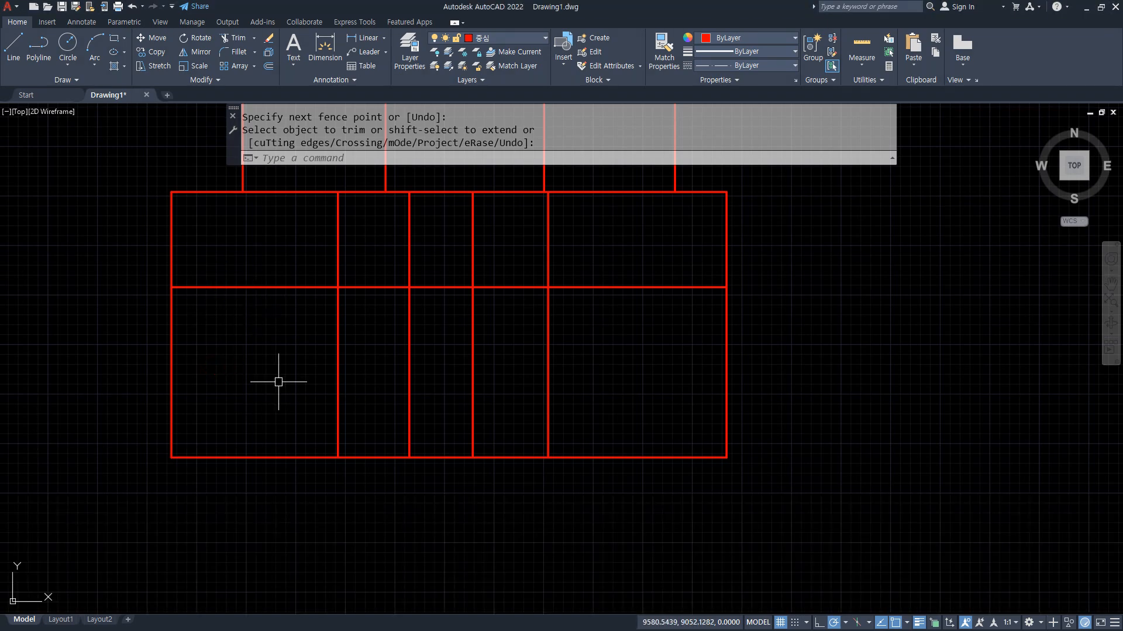
type("o")
key("Return")
type("2100")
key("Return")
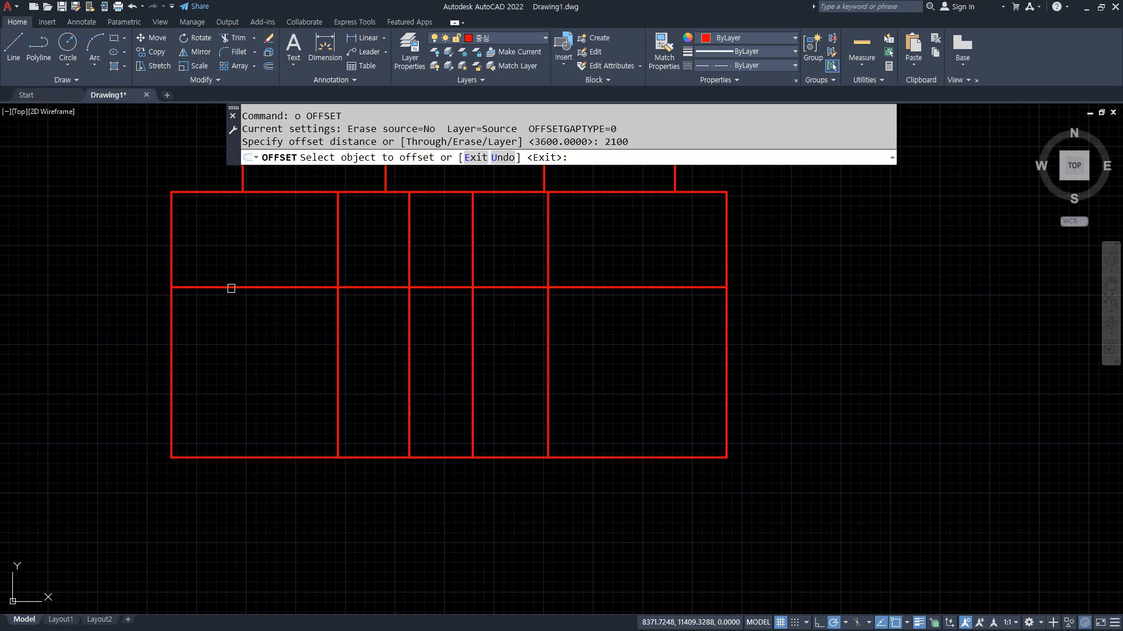
left_click(230, 287)
left_click(221, 389)
key("Return")
Step: Offset the new horizontal line in the bottom row 1200 downward
key("Return")
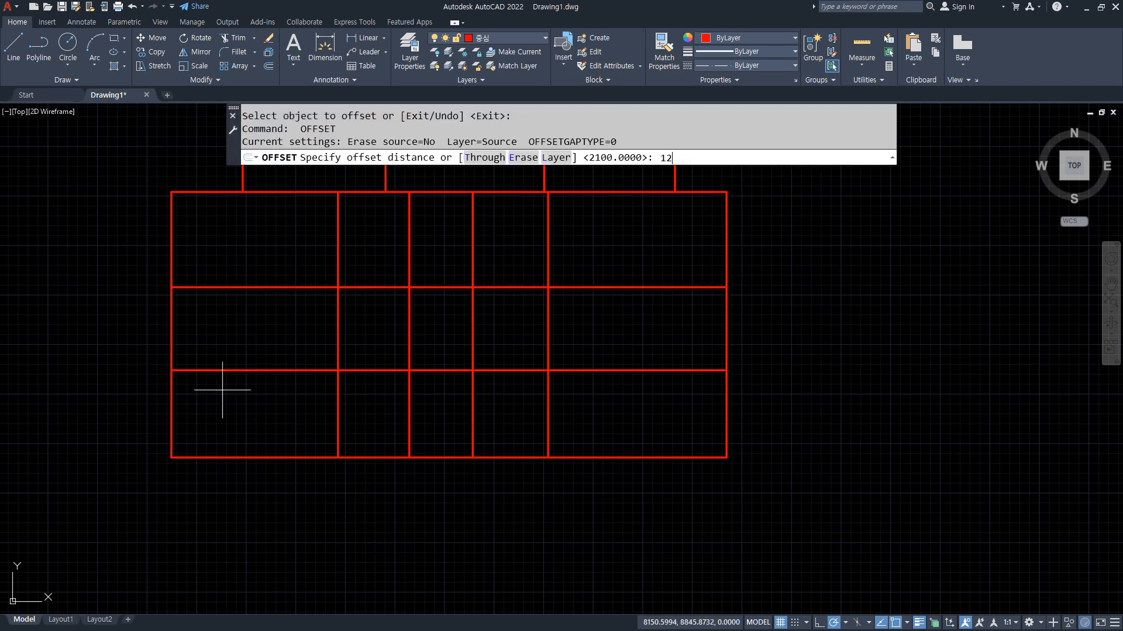
type("1200")
key("Return")
left_click(219, 370)
left_click(218, 419)
key("Return")
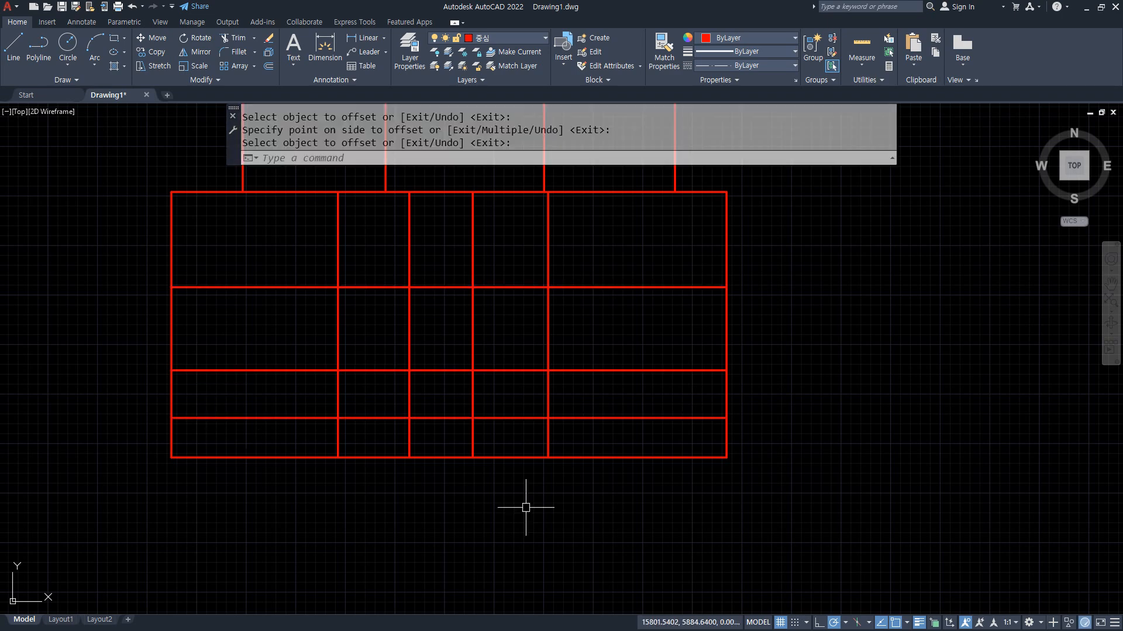
Step: Trim the lower-left lines so that the plan's bottom edge steps down toward the lower-right room
type("tr")
key("Return")
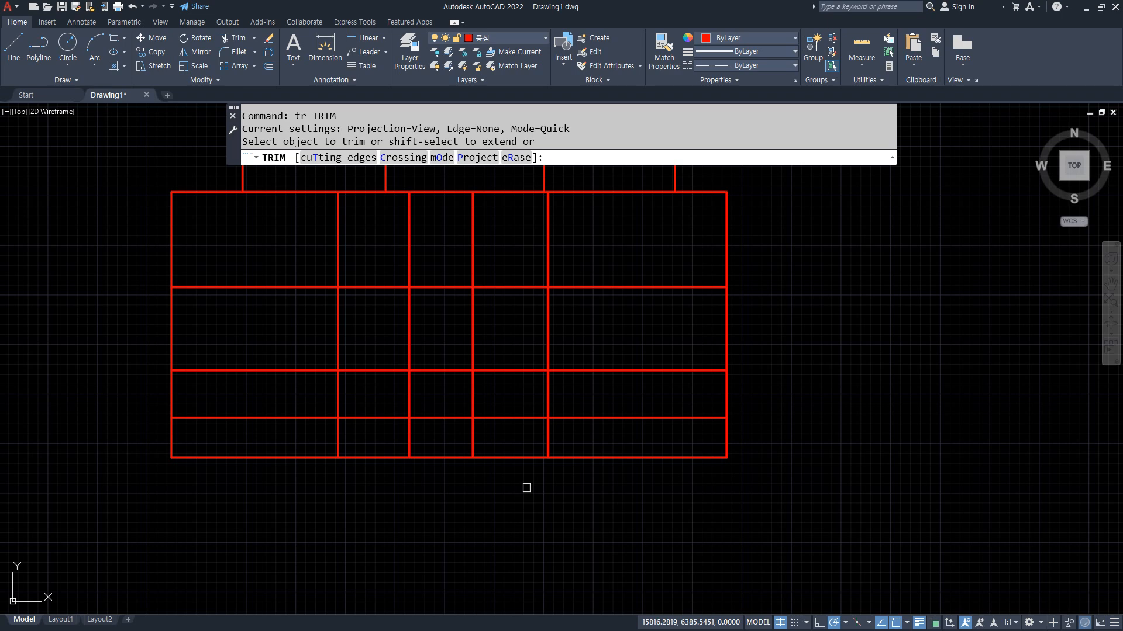
left_click_drag(526, 488, 437, 431)
mouse_move(543, 509)
left_mouse_down()
mouse_move(438, 401)
mouse_move(128, 403)
left_mouse_up()
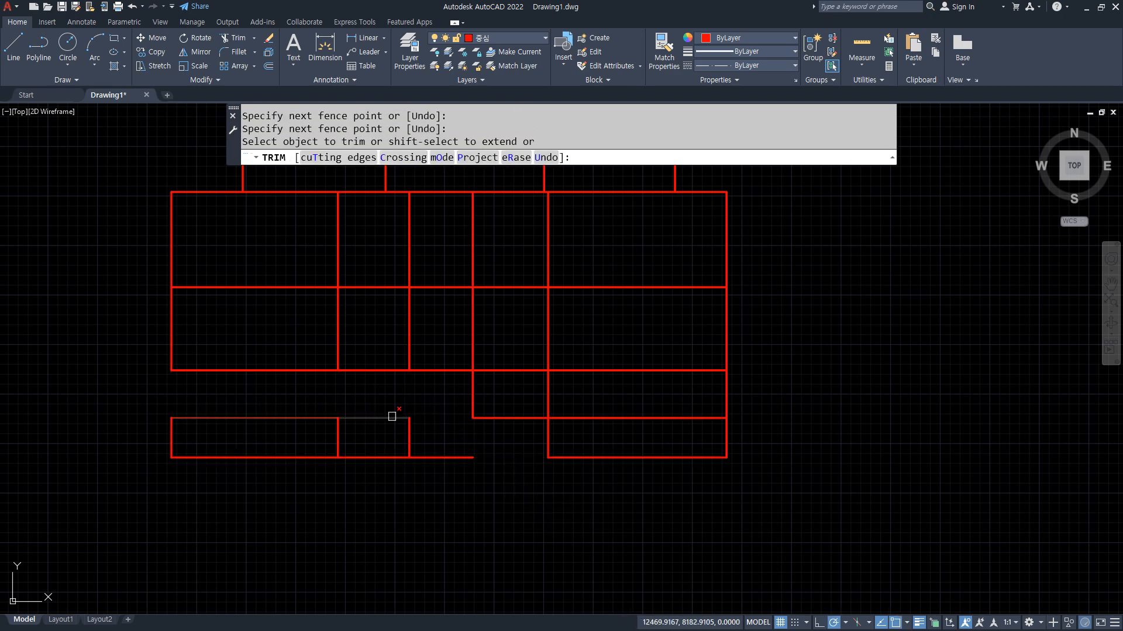
left_click(368, 405)
left_click(472, 488)
left_click(388, 487)
left_click(301, 408)
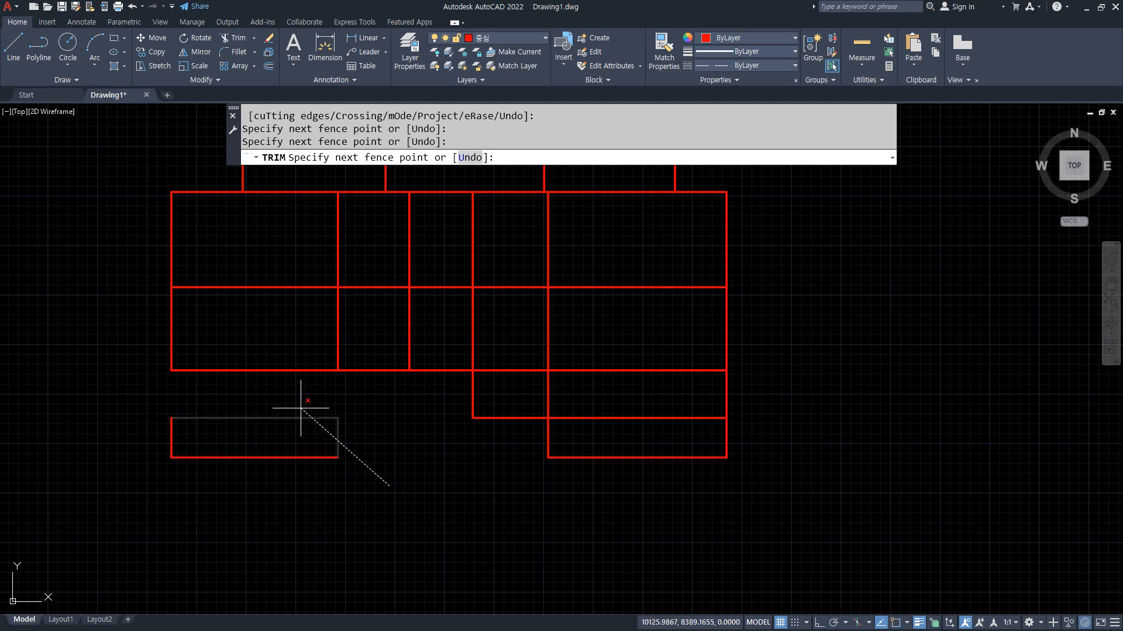
left_click(252, 480)
left_click(244, 474)
left_click(141, 429)
left_click(278, 501)
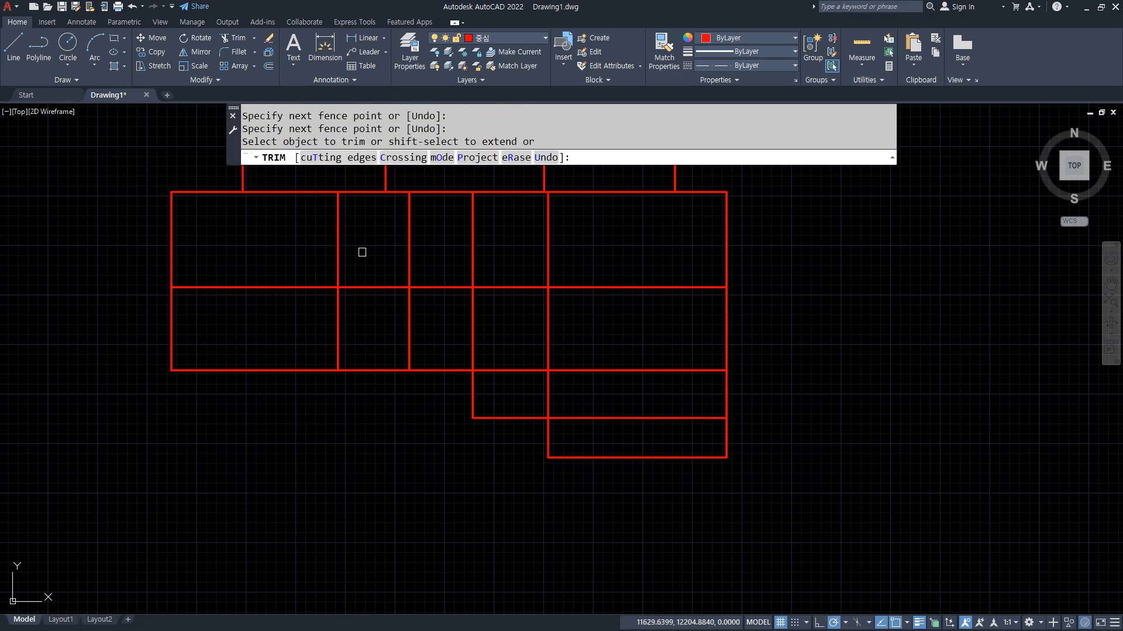
Step: Trim the inner centre lines right of the left room in the plan's middle rows, opening up the central space
left_click(375, 227)
left_click(449, 328)
left_click(438, 229)
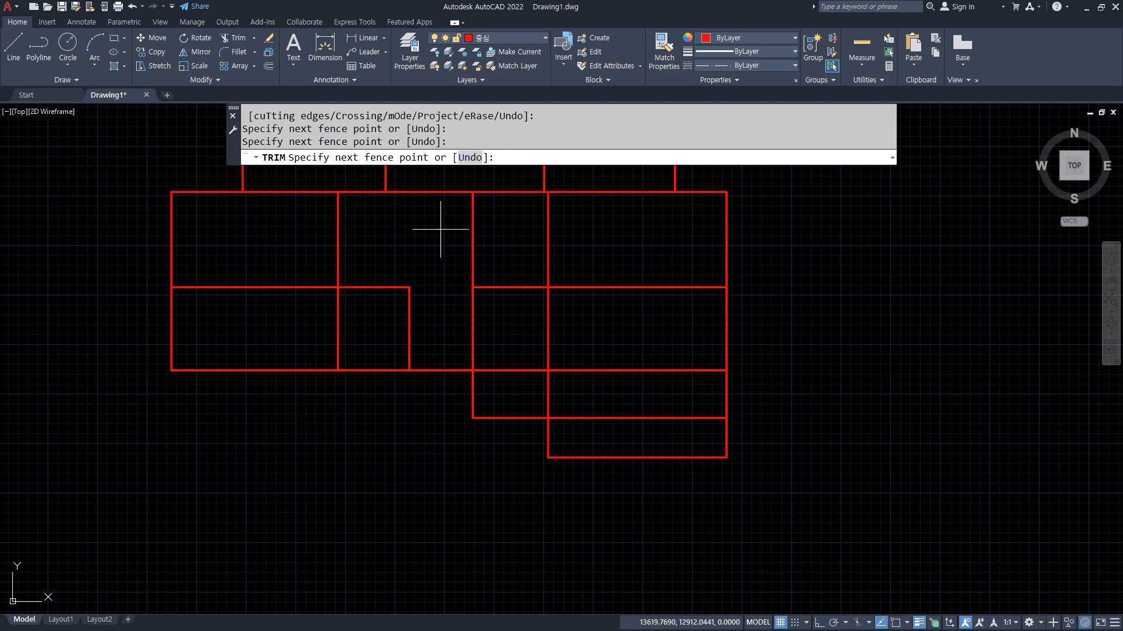
left_click(493, 254)
left_click(450, 242)
left_click(577, 328)
Step: Trim the remaining lines crossing the central space and lower-right room, and the horizontal line dividing the left room
left_click(461, 314)
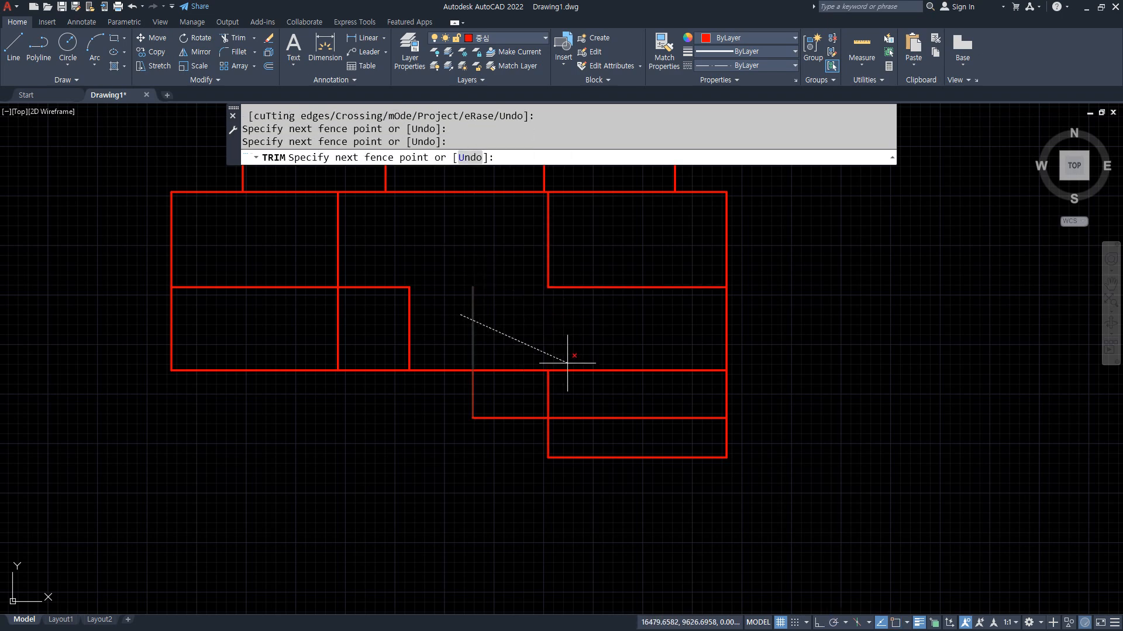
left_click(633, 386)
left_click(625, 408)
left_click(626, 426)
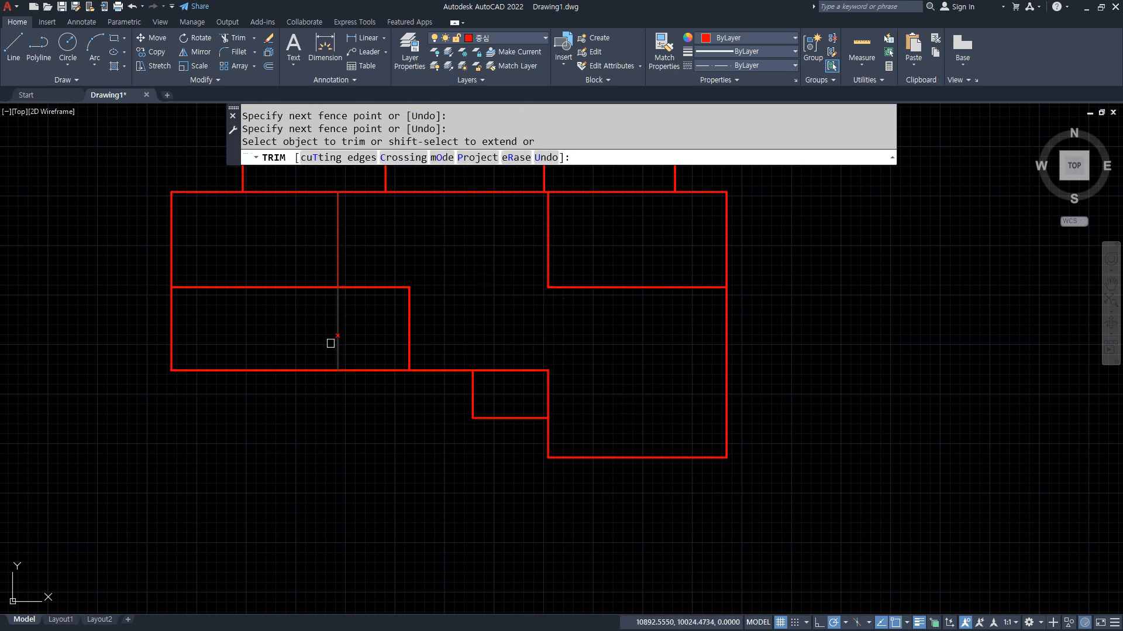
left_click(274, 280)
left_click(260, 304)
key("Return")
key("Return")
Step: Make layer 0 current and draw a helper line along the bottom edge of the top row's rightmost room
mouse_move(261, 304)
middle_mouse_down()
mouse_move(491, 382)
mouse_move(673, 400)
mouse_move(675, 380)
middle_mouse_up()
type("l")
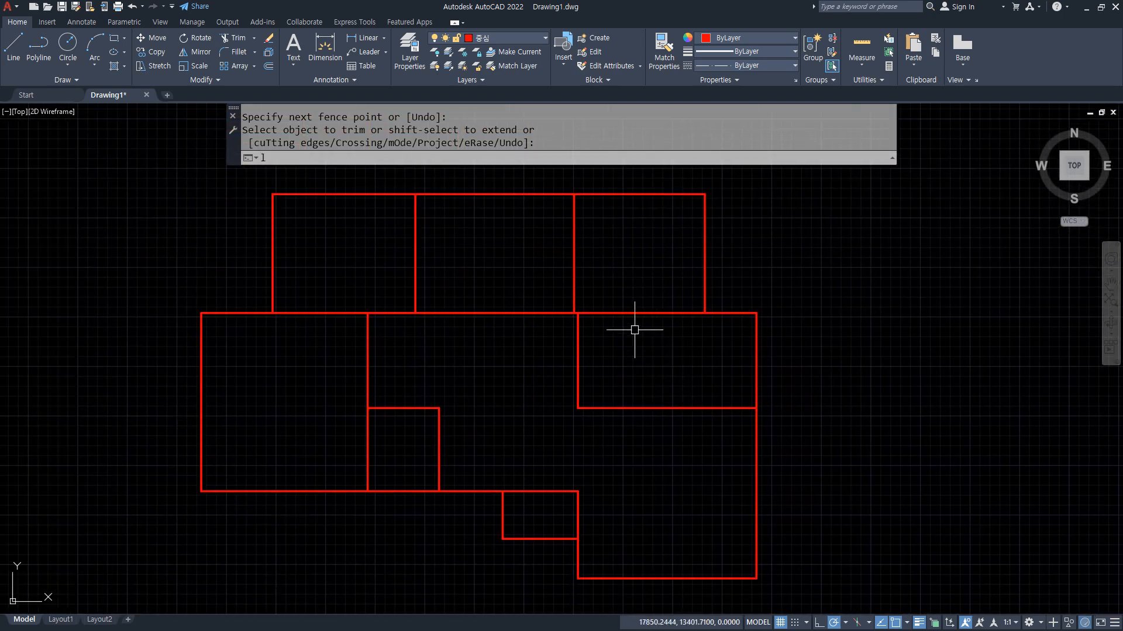
key("Return")
scroll(578, 313, "up", 4)
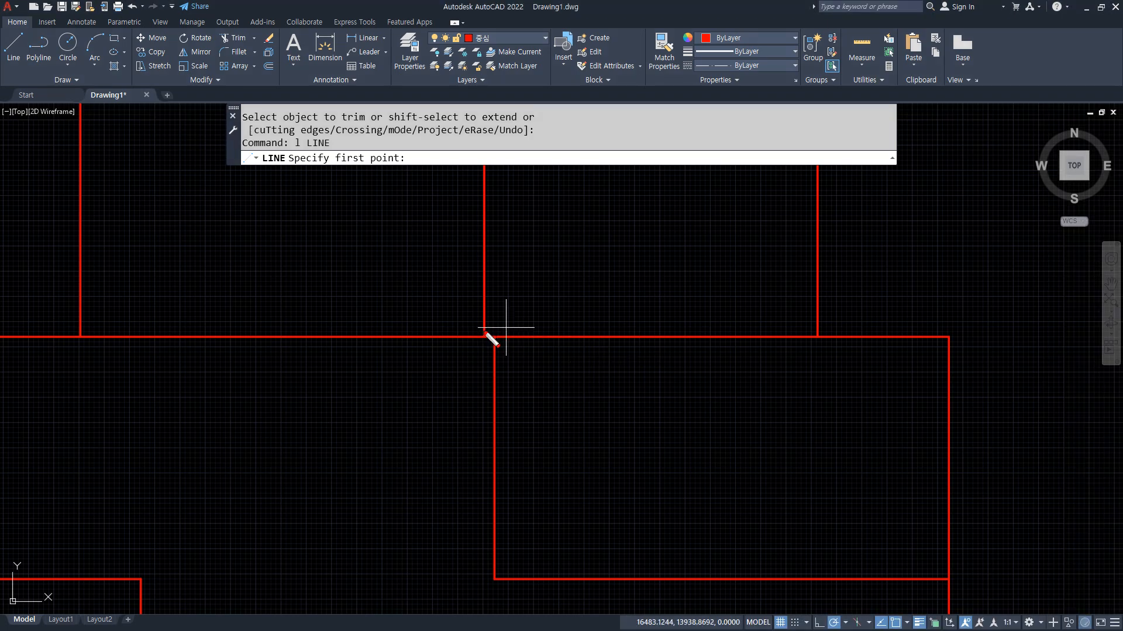
left_click_drag(482, 332, 690, 328)
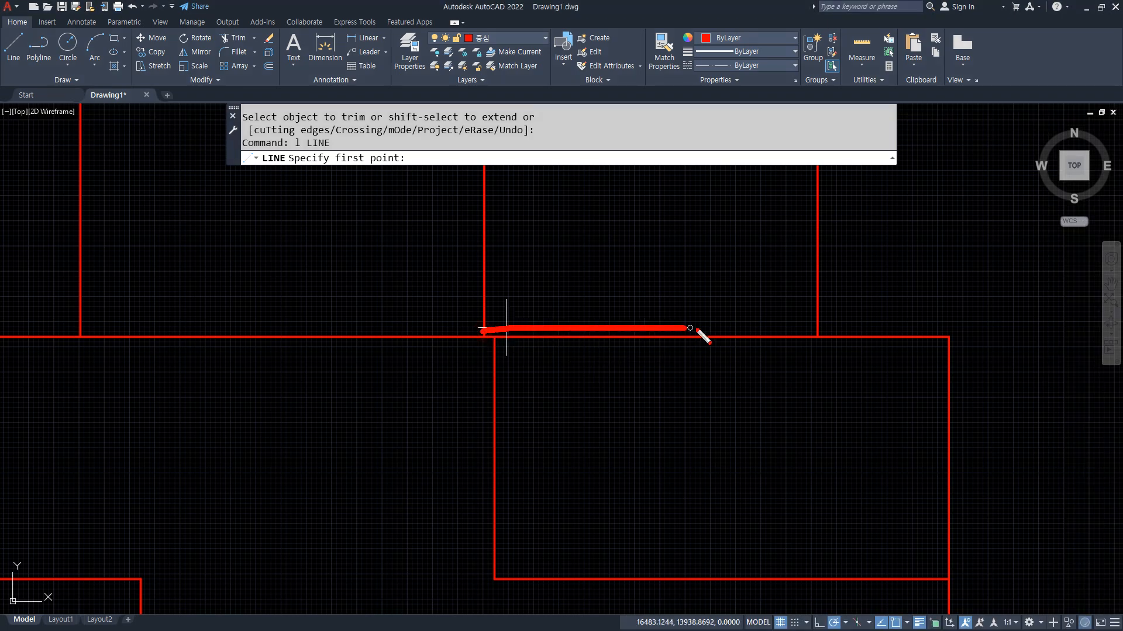
left_click(497, 38)
left_click(496, 53)
type("l")
key("Return")
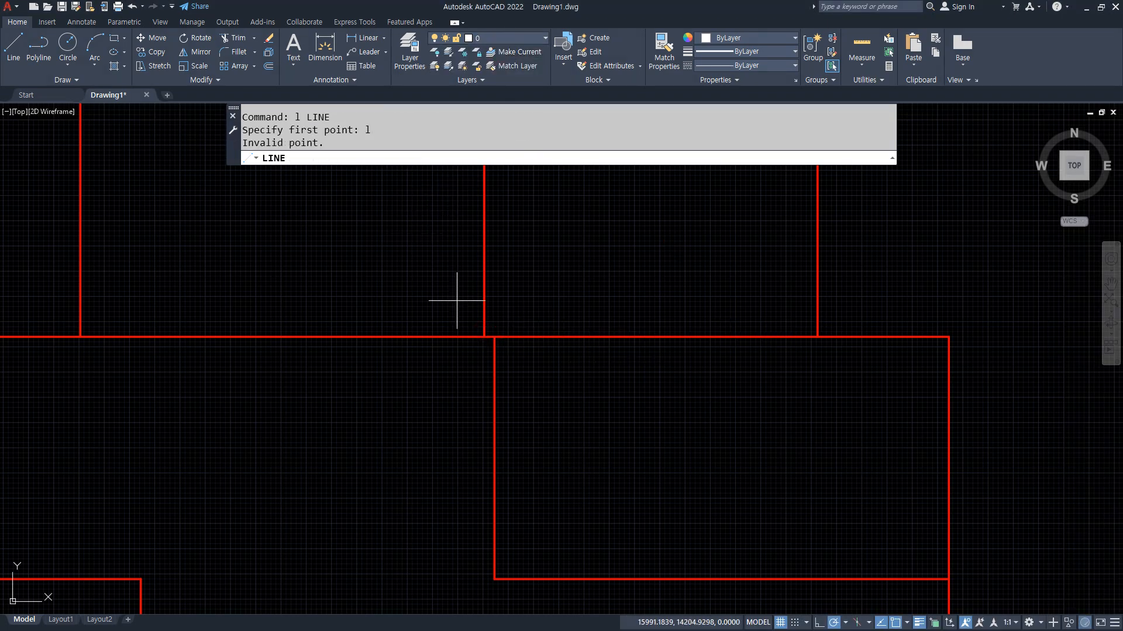
left_click(484, 337)
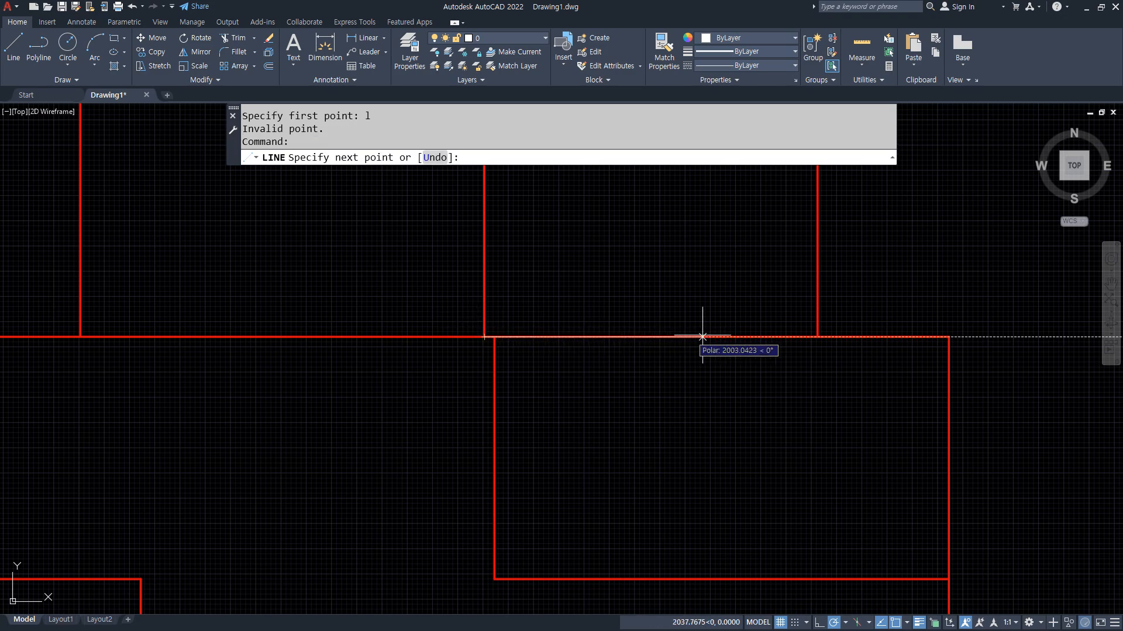
left_click(817, 337)
key("Return")
Step: Draw a vertical line from the helper line's midpoint down to the horizontal line below it
scroll(727, 376, "up", 2)
middle_click_drag(682, 366, 637, 266)
scroll(638, 266, "down", 2)
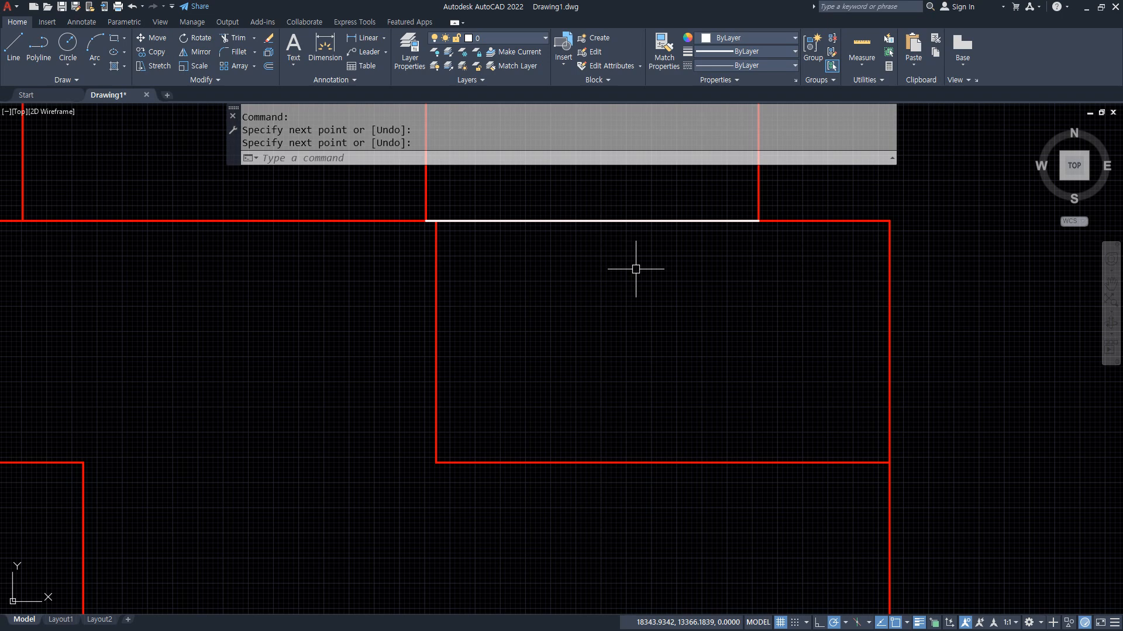
type("l")
key("Return")
left_click(592, 221)
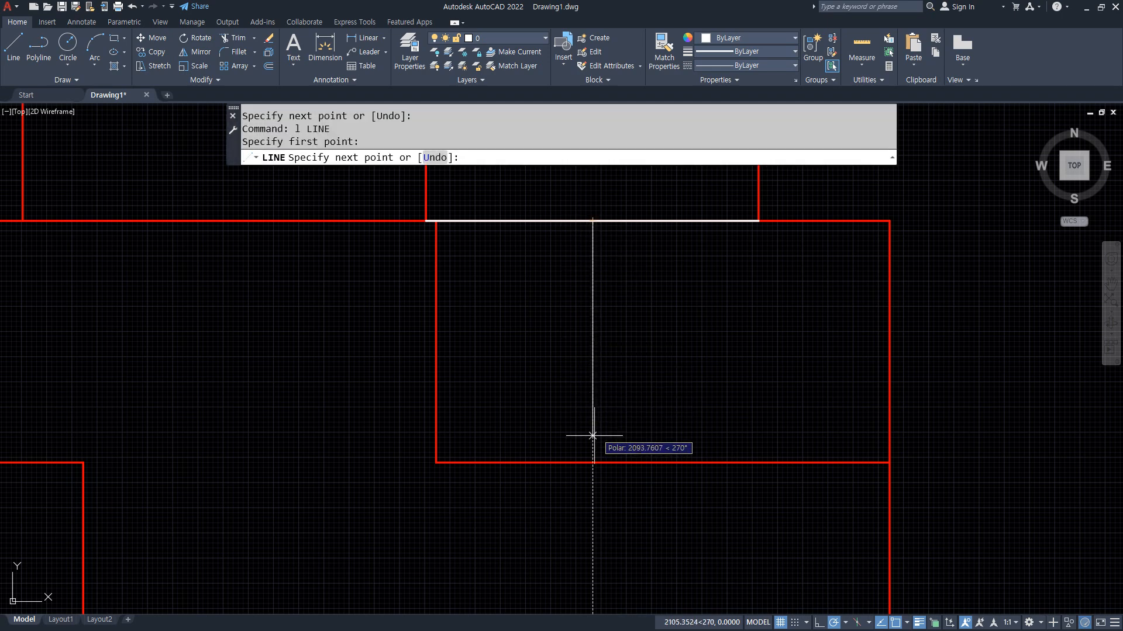
left_click(592, 462)
key("Return")
Step: Erase the helper line and the room's old left vertical line, and trim the horizontal line left of the new vertical
left_click(521, 220)
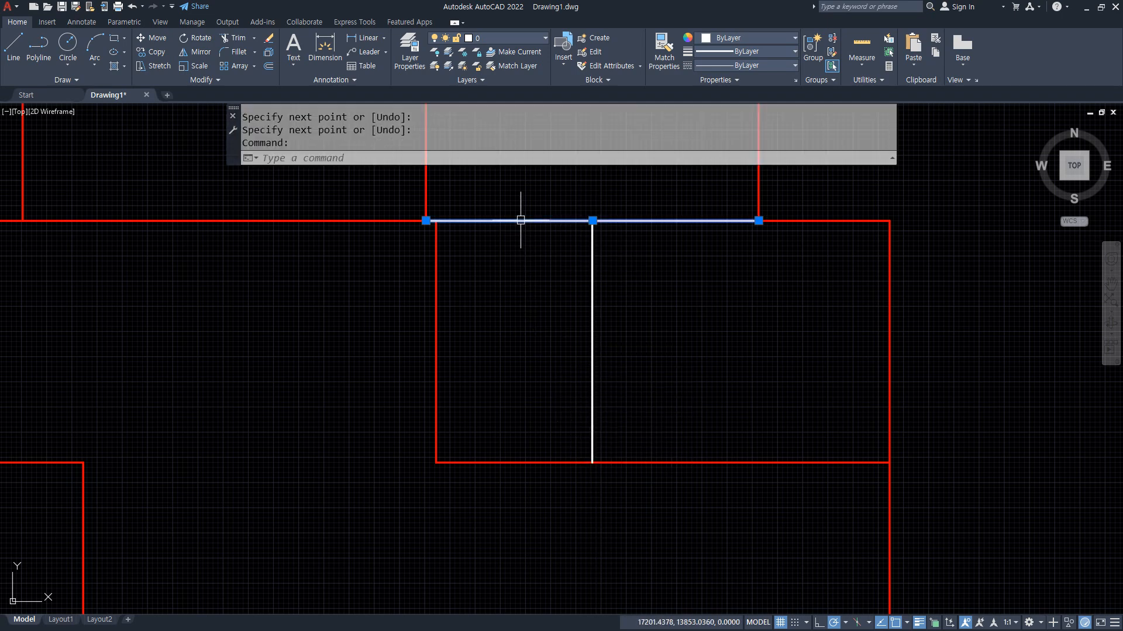
key("Delete")
left_click(436, 354)
key("Delete")
type("tr")
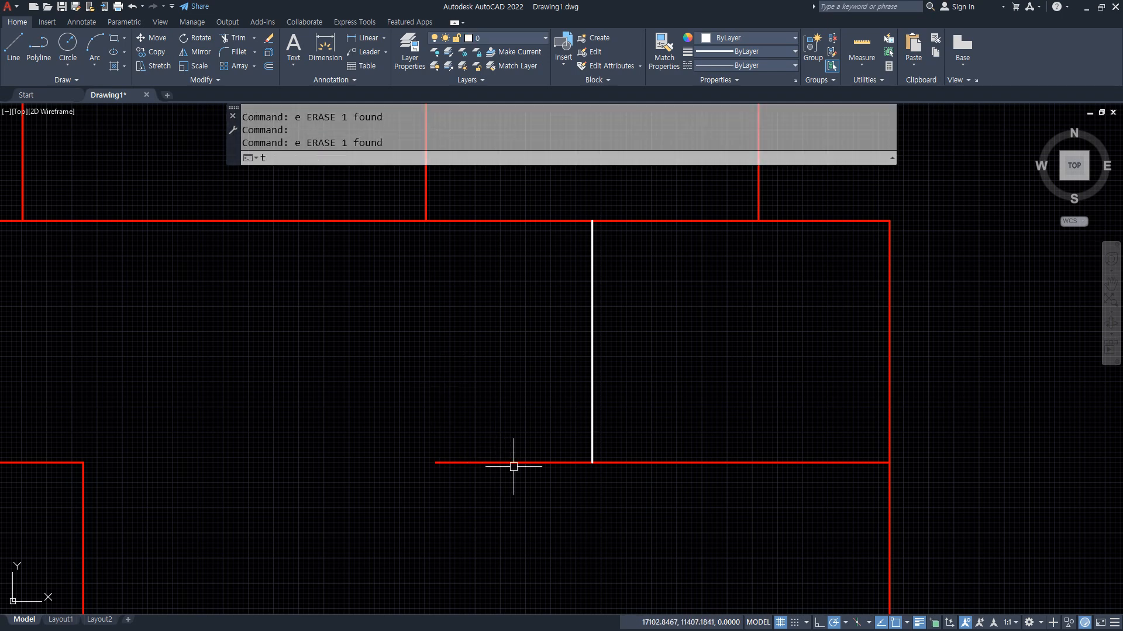
key("Return")
left_click(519, 463)
key("Return")
Step: Match the new white vertical line's properties to the red horizontal centre line at its lower end
type("ma")
key("Return")
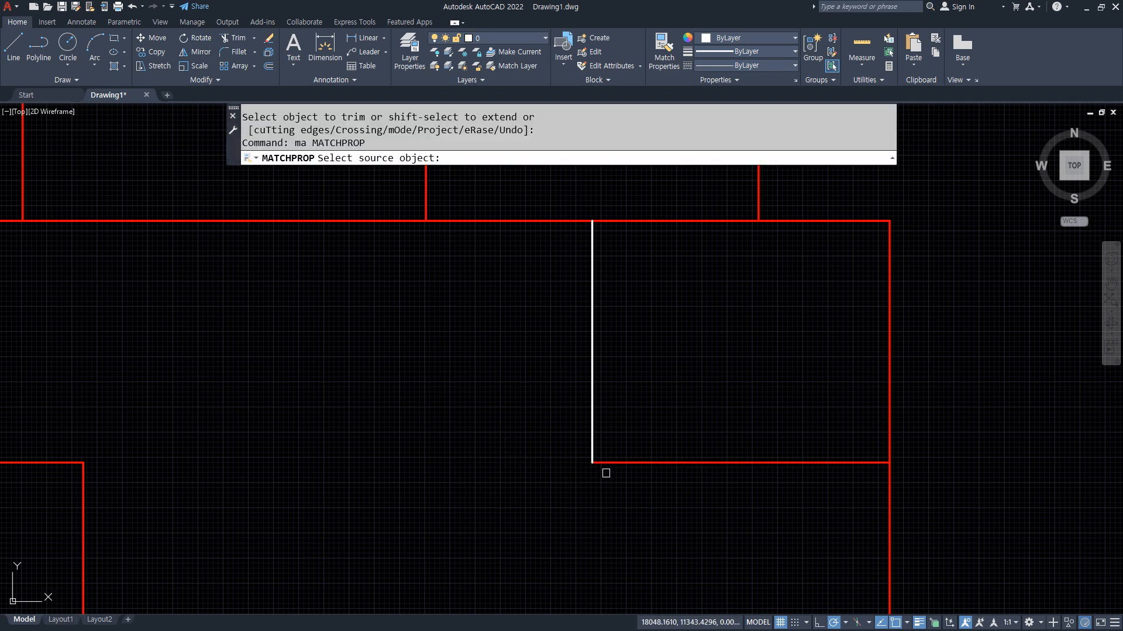
left_click(605, 462)
left_click(602, 467)
left_click(561, 410)
key("Return")
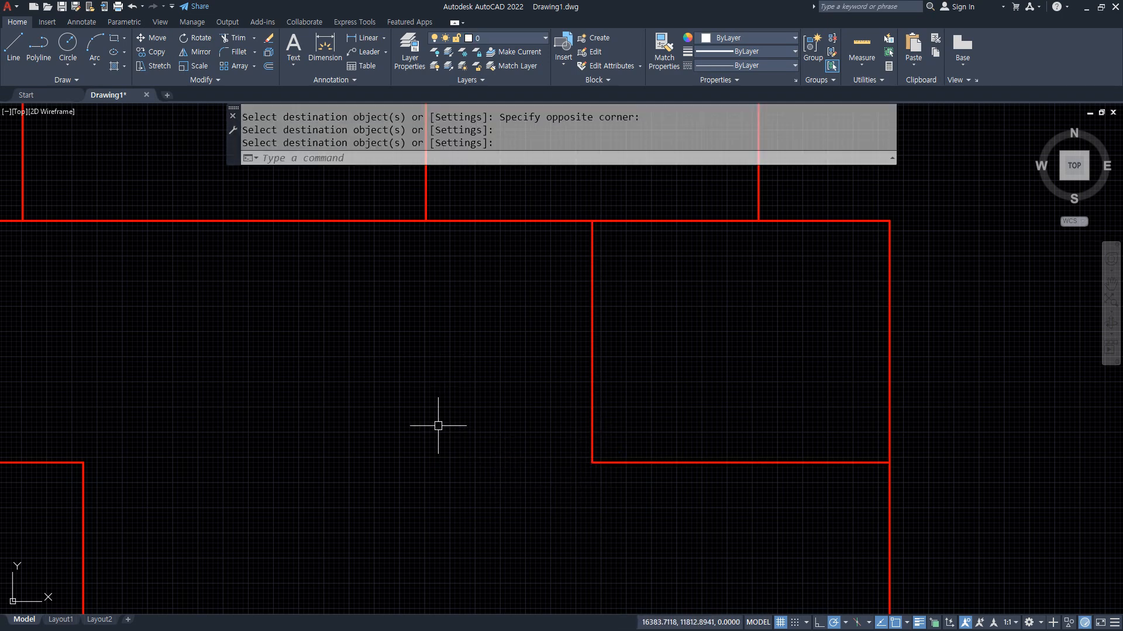
Step: Set the drawing's linetype scale factor to 20 and raise it to 40
scroll(436, 425, "down", 6)
middle_click_drag(437, 425, 604, 382)
scroll(524, 420, "up", 2)
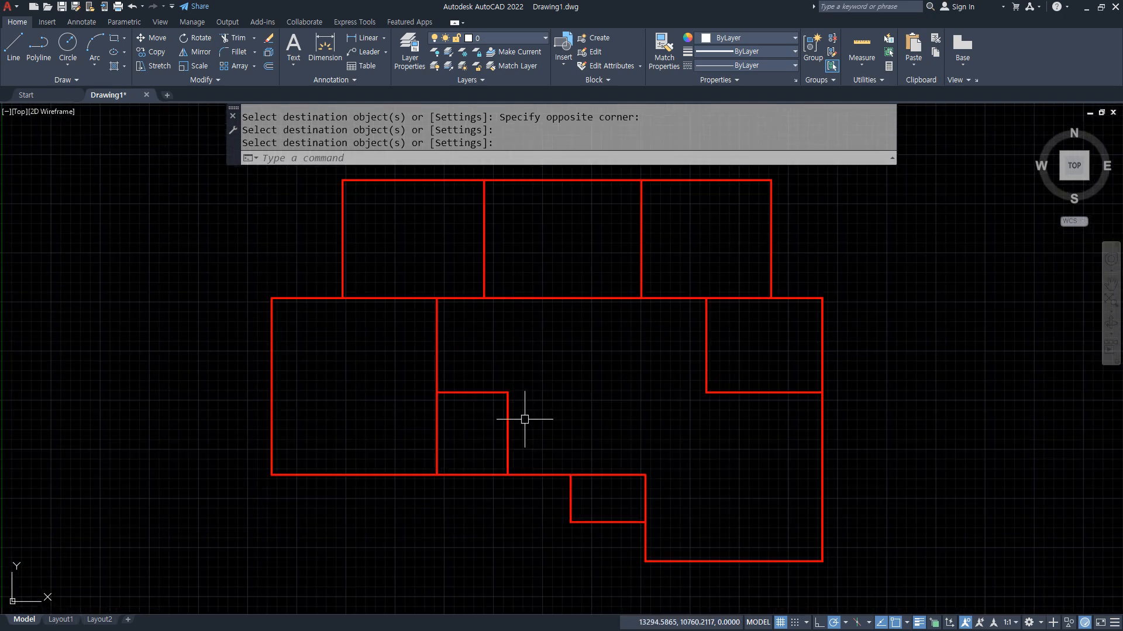
type("lts")
key("Return")
key("Return")
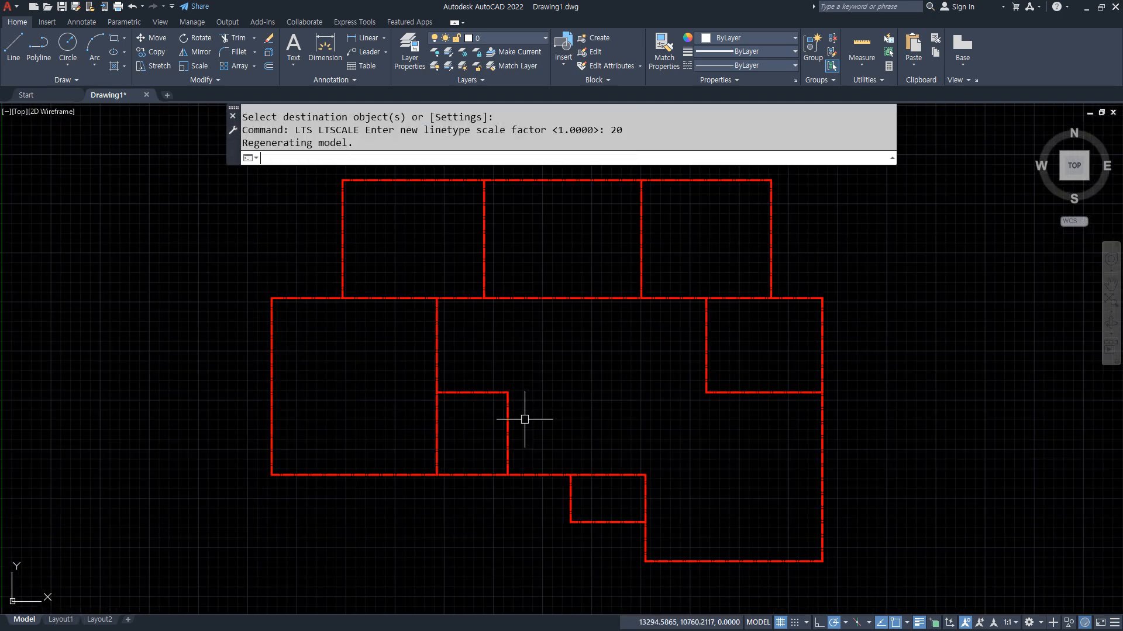
key("Return")
type("40")
key("Return")
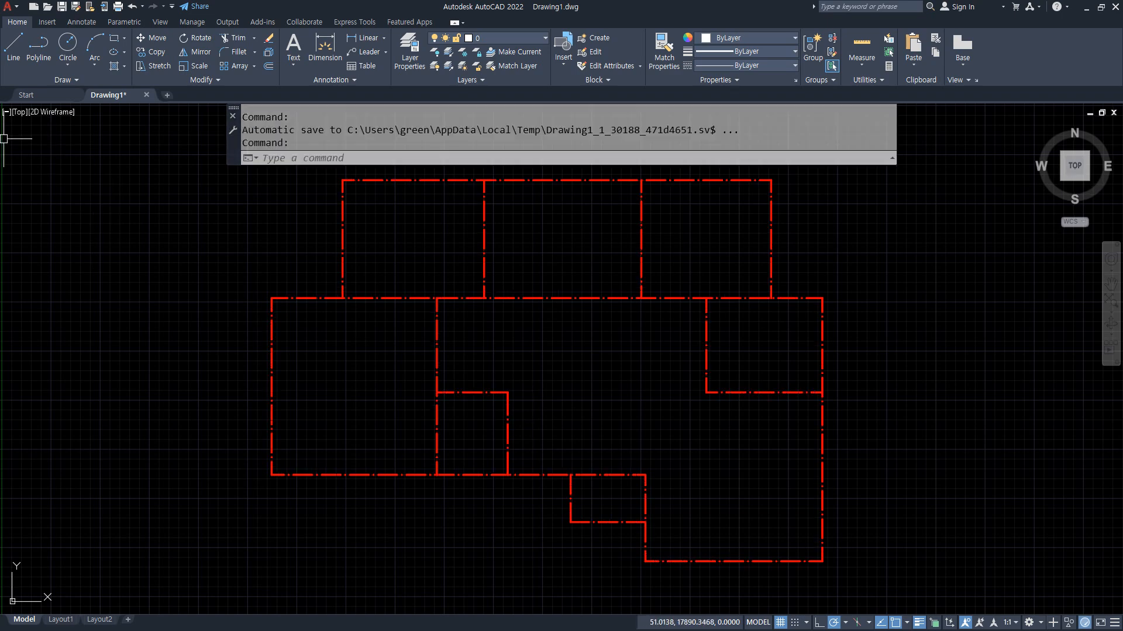
Step: Switch to the Notepad notes and review the MLSTYLE (MLST) multiline style entry
key("alt+Tab")
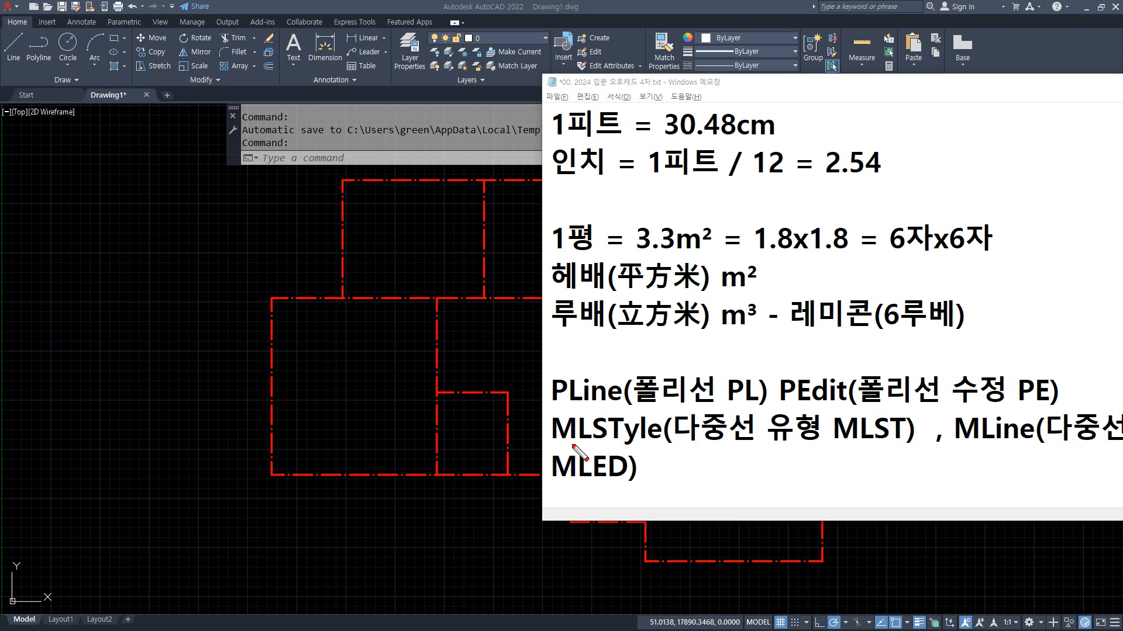
left_click_drag(552, 445, 917, 446)
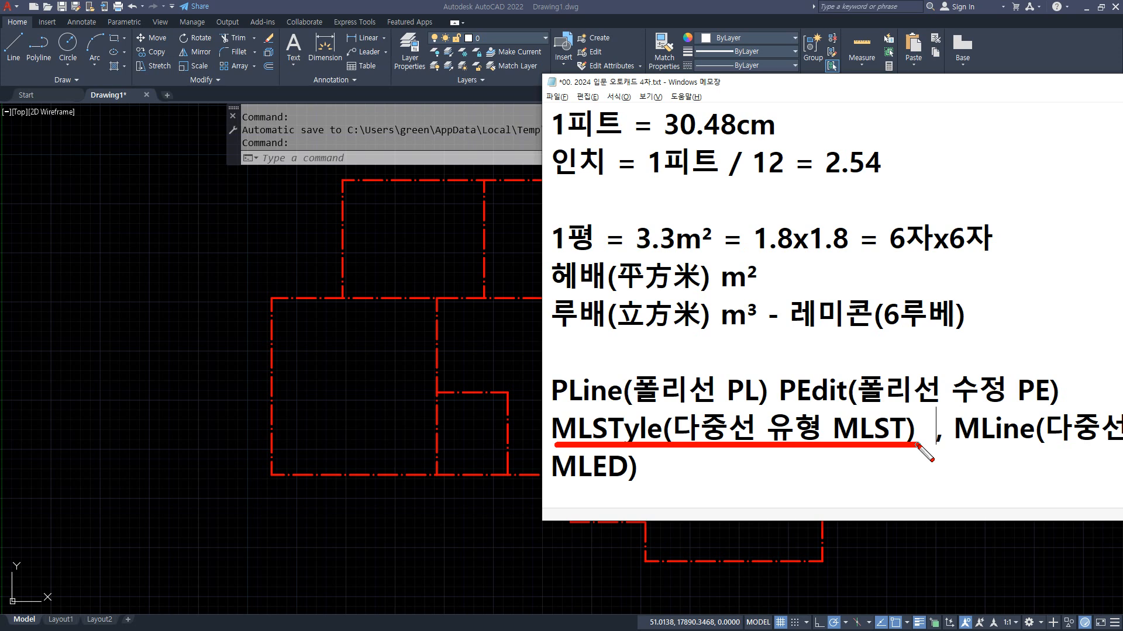
key("Escape")
Step: Switch back to AutoCAD and create a new multiline style named W200 with the MLSTYLE command
left_click(479, 159)
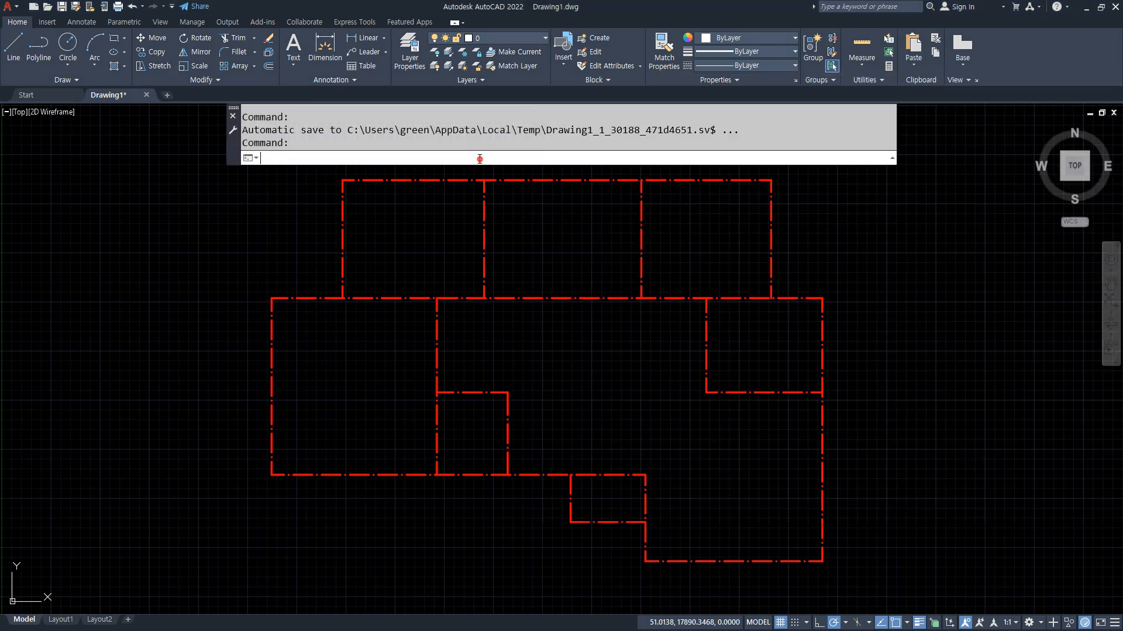
type("mlstyle")
key("Return")
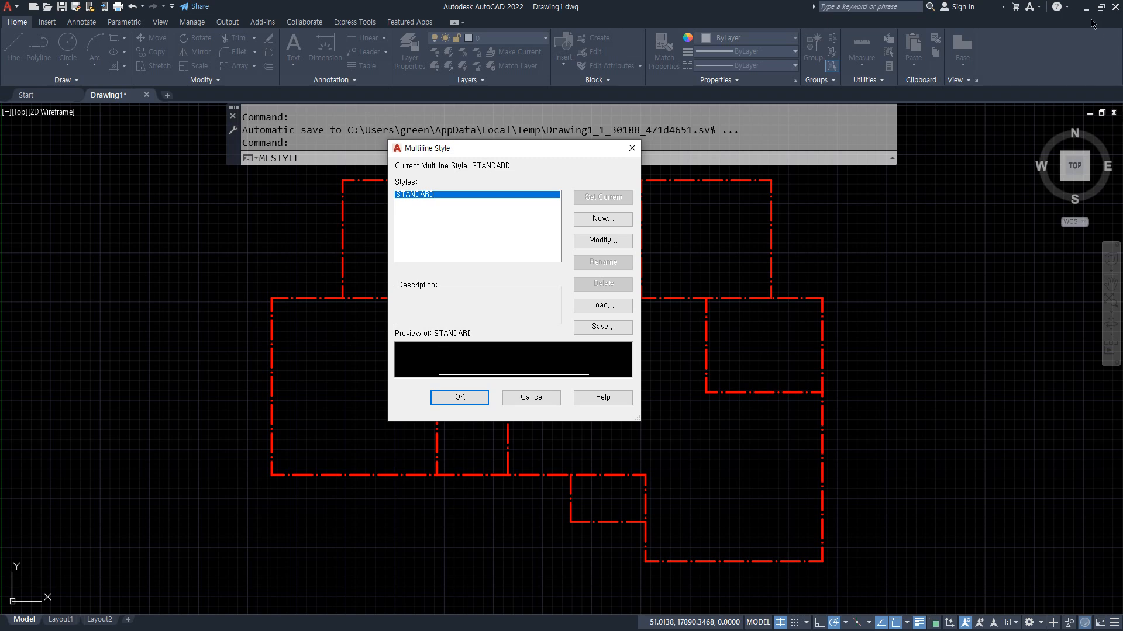
key("alt")
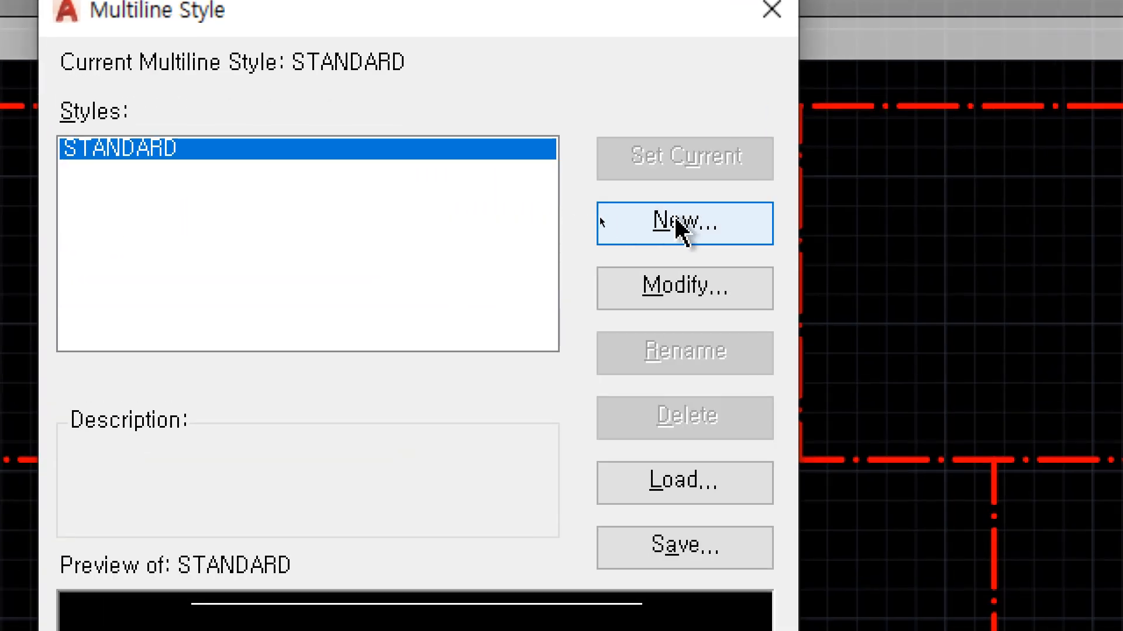
left_click(678, 224)
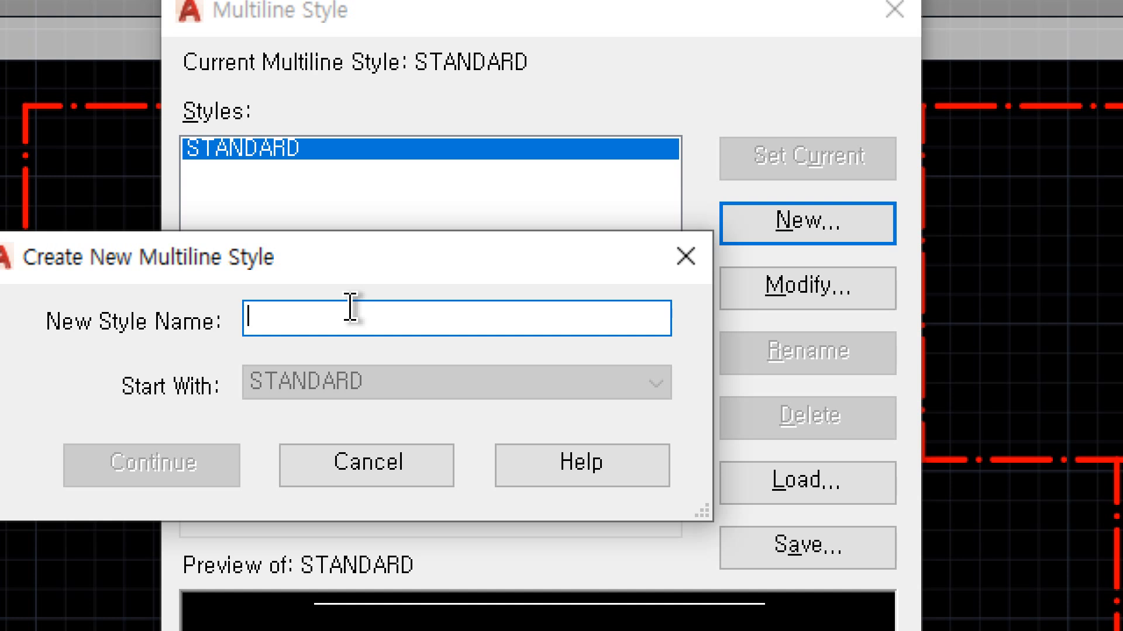
type("W")
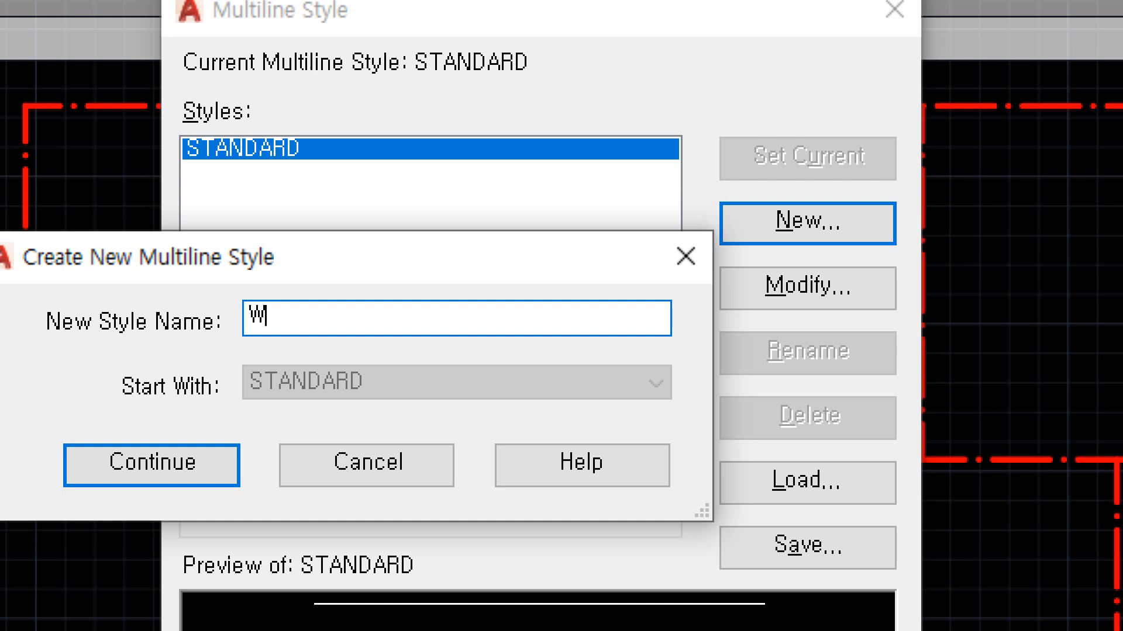
type("200")
left_click(175, 466)
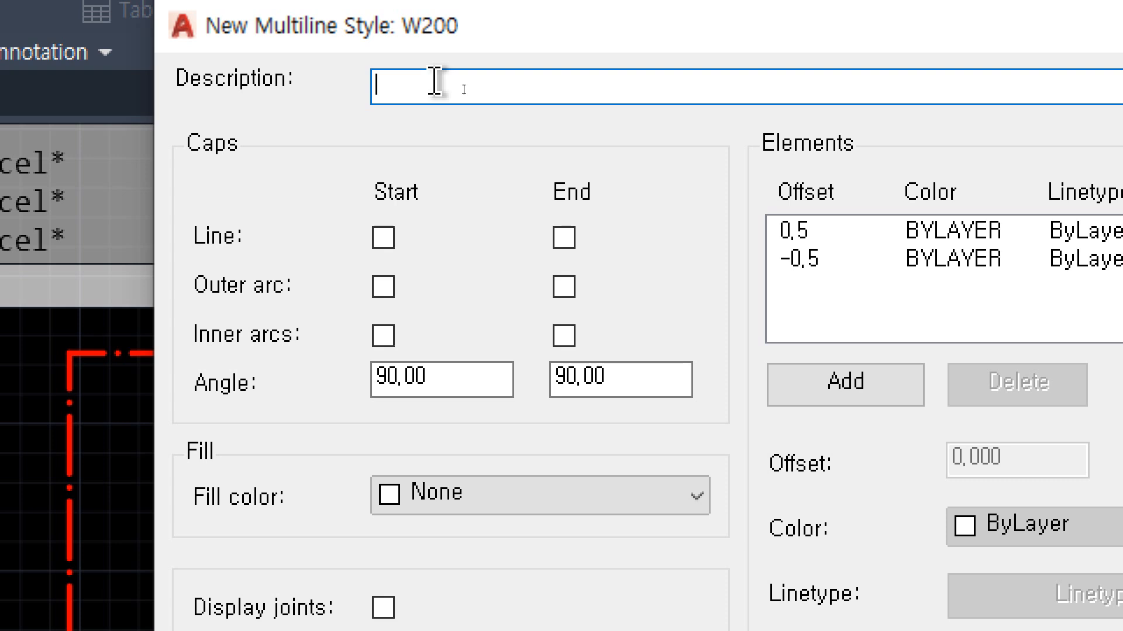
Step: Enter "벽 200mm" as the description of multiline style W200
type("벽 200ㅡ")
key("BackSpace")
type("mm")
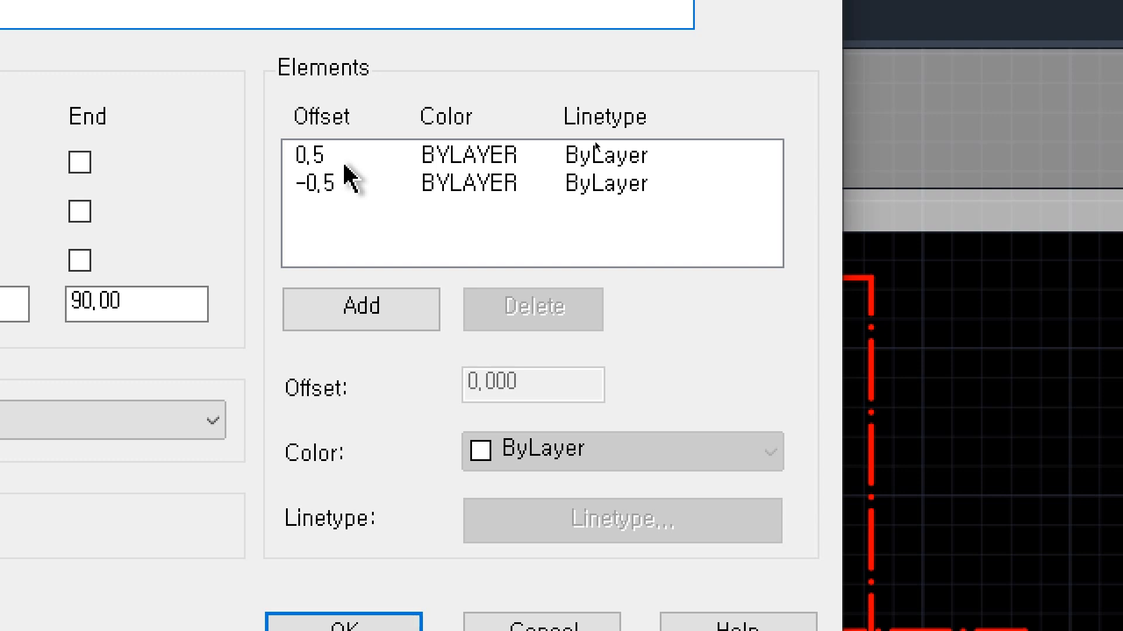
Step: Set the W200 style's two element offsets to 100 and -100 and save the style
left_click(345, 166)
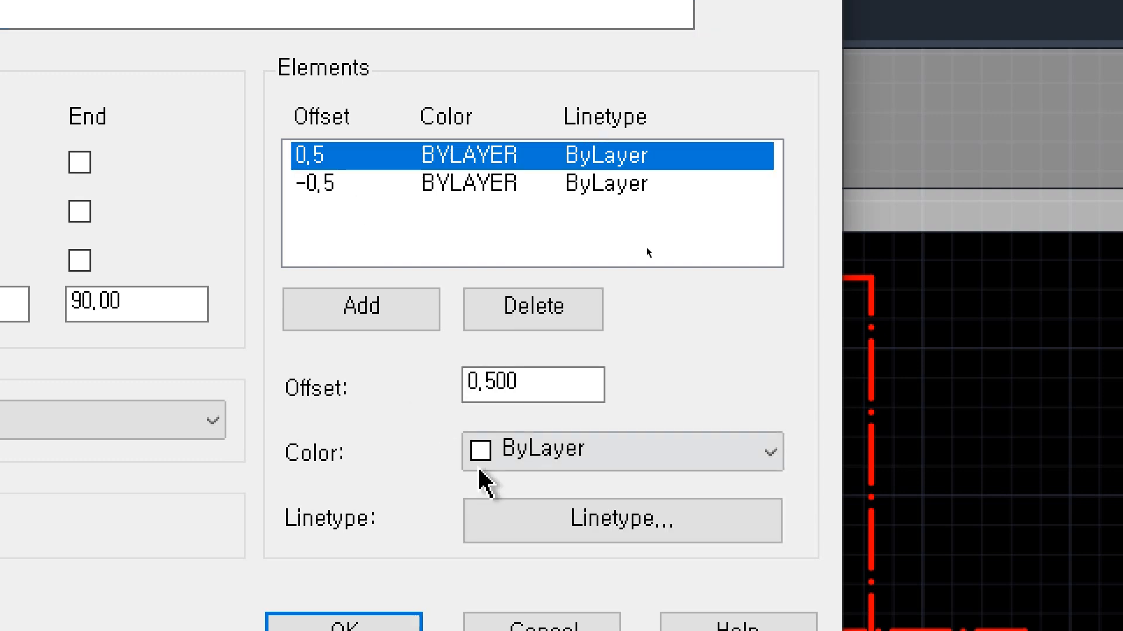
left_click_drag(526, 386, 451, 386)
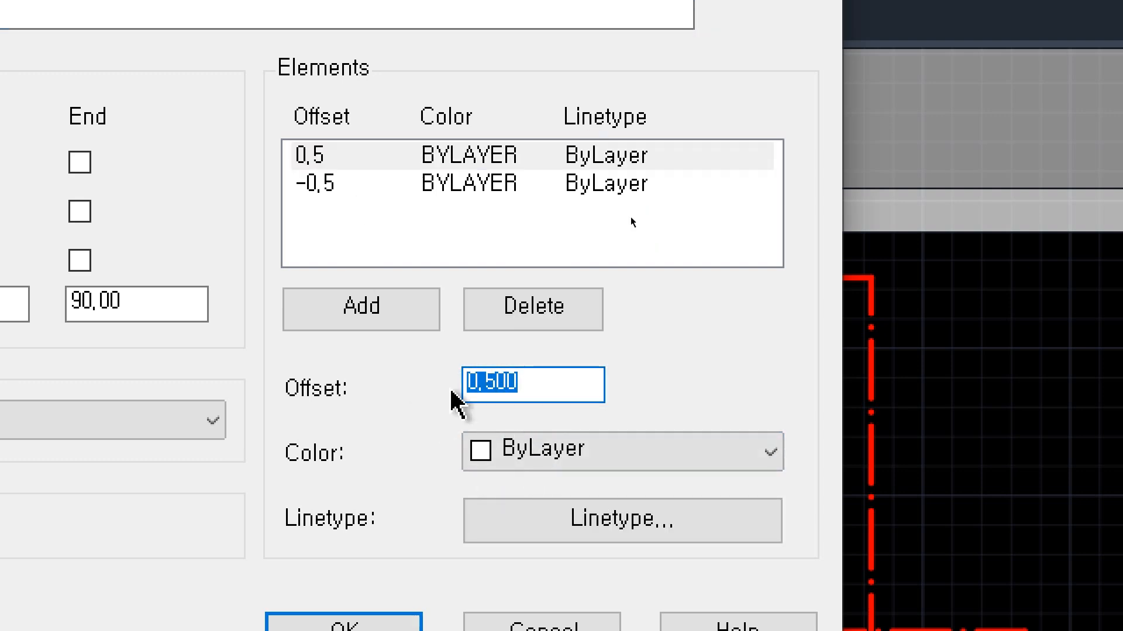
type("100")
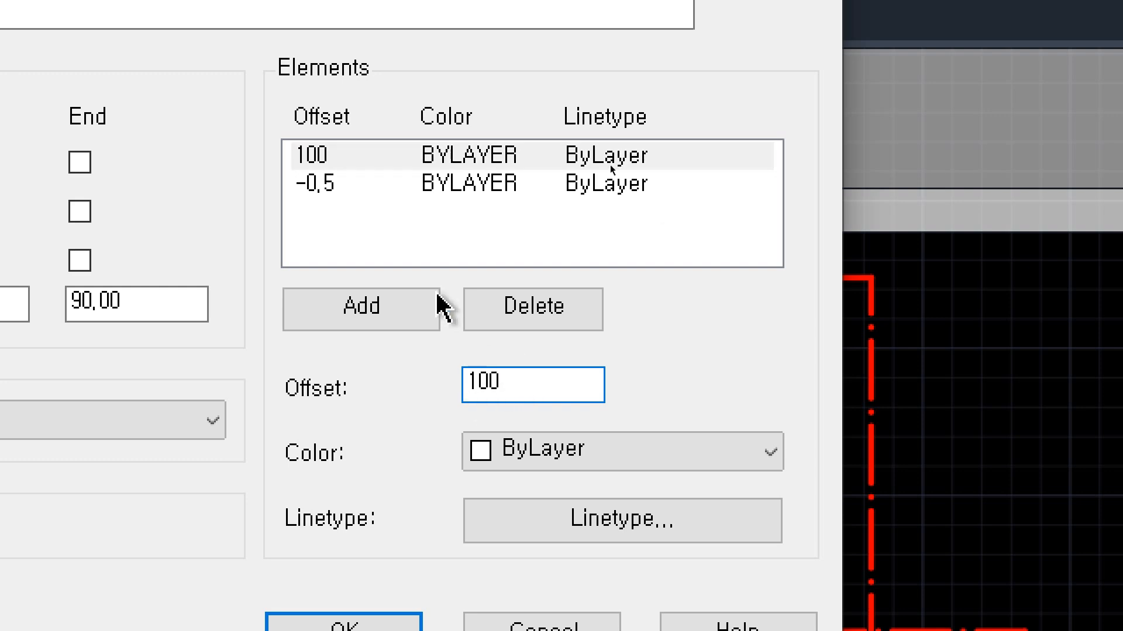
left_click(326, 179)
left_click(534, 380)
left_click_drag(534, 381, 413, 388)
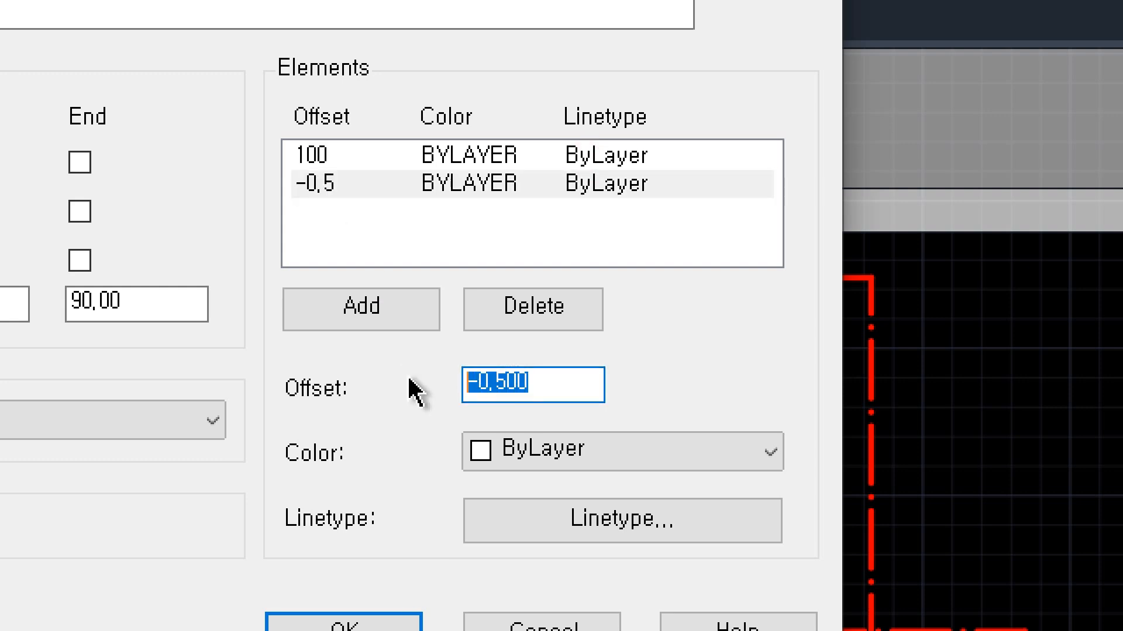
type("-100")
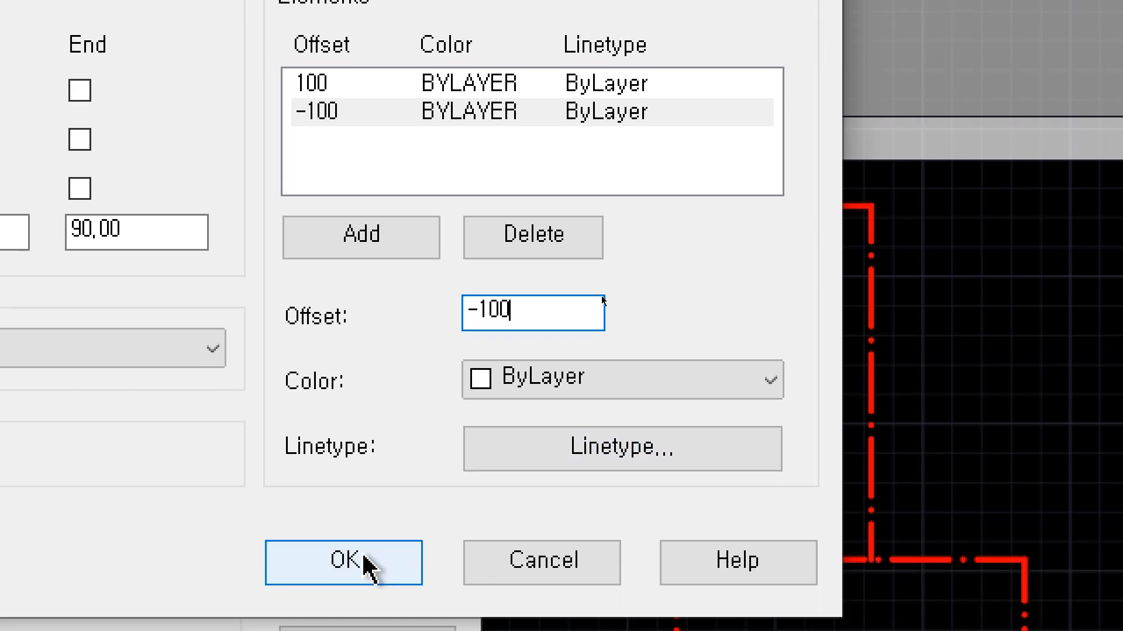
left_click(365, 560)
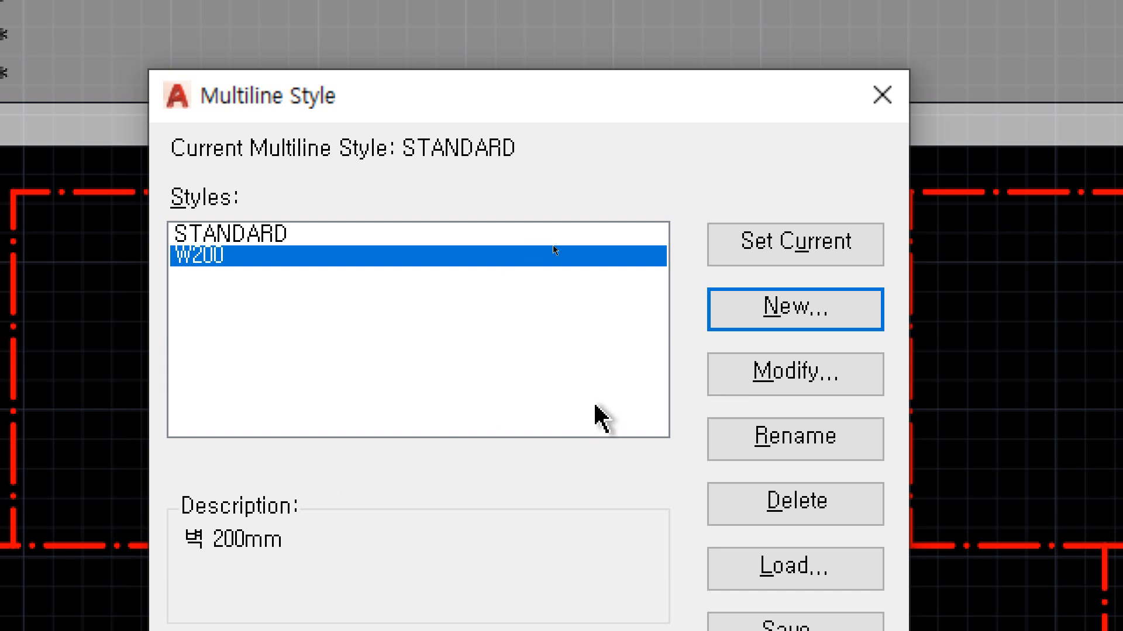
Step: Create a new multiline style named W420 based on the W200 style
left_click(809, 312)
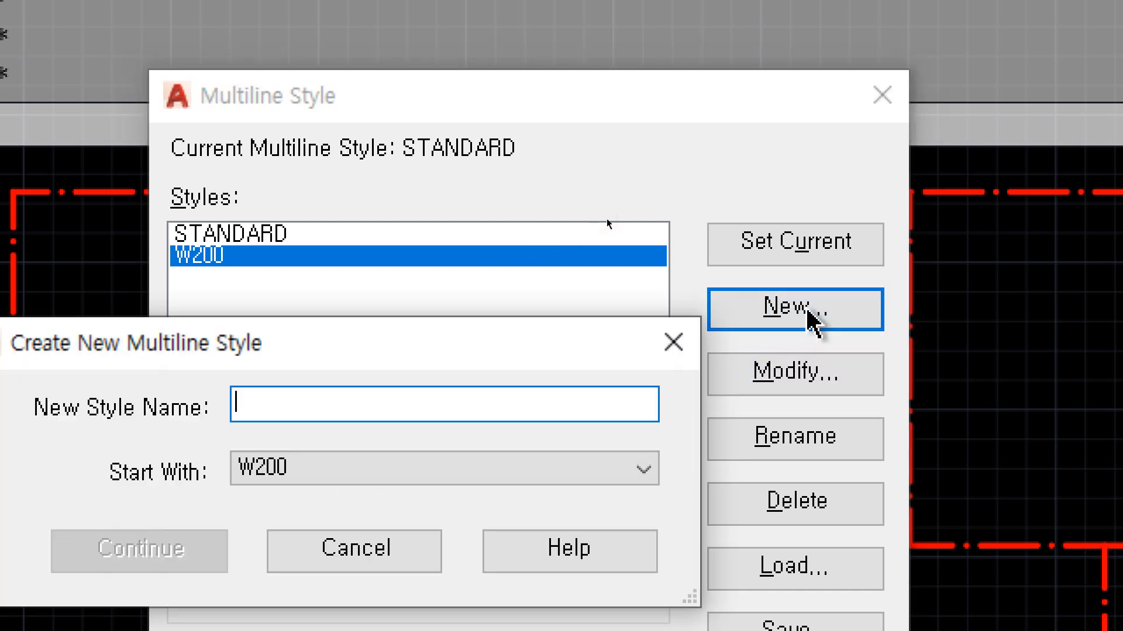
left_click(311, 469)
left_click(311, 469)
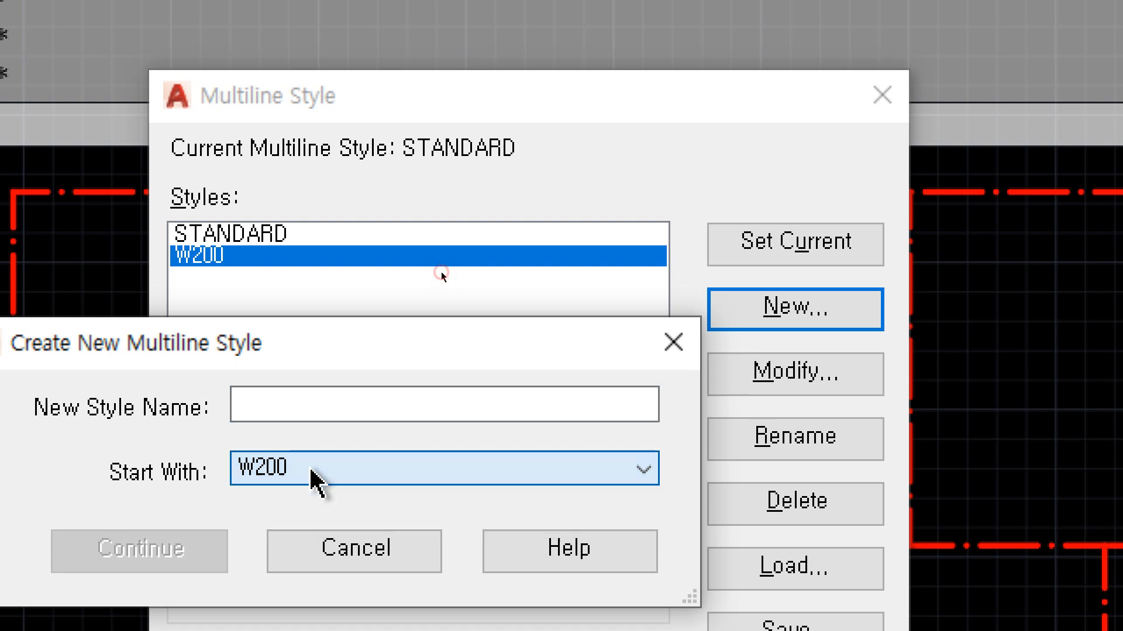
left_click(314, 409)
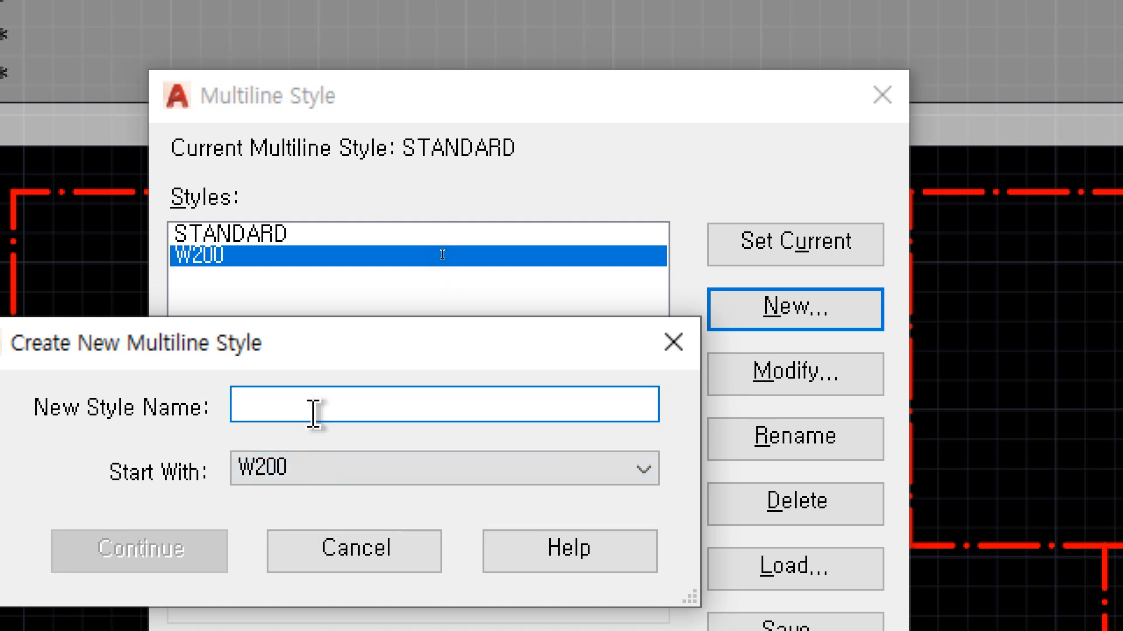
type("W420")
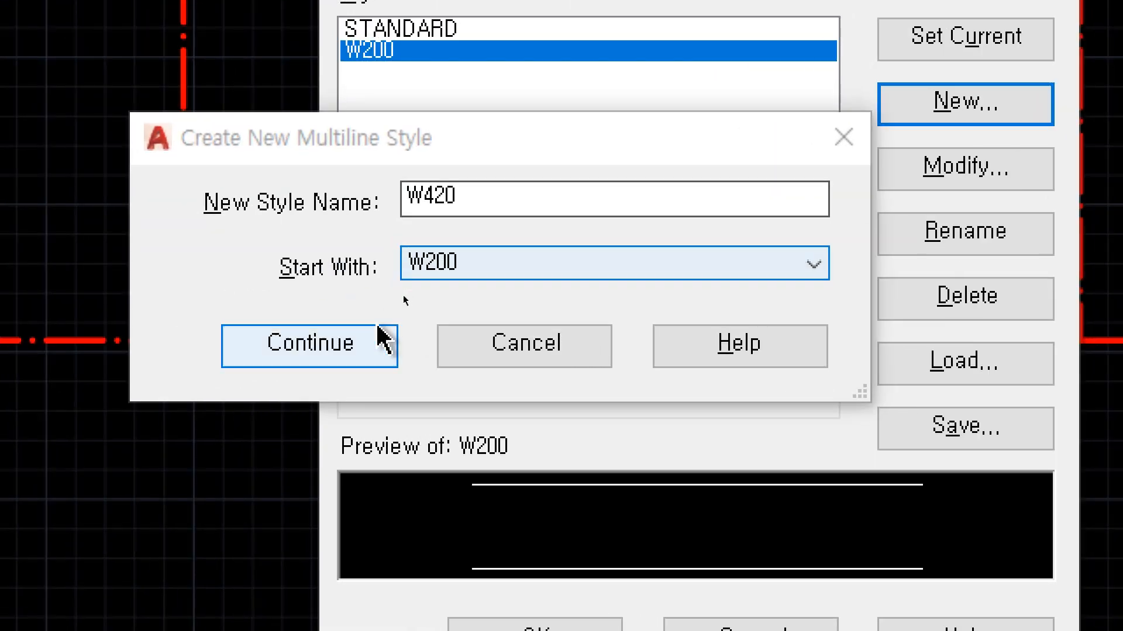
left_click(354, 345)
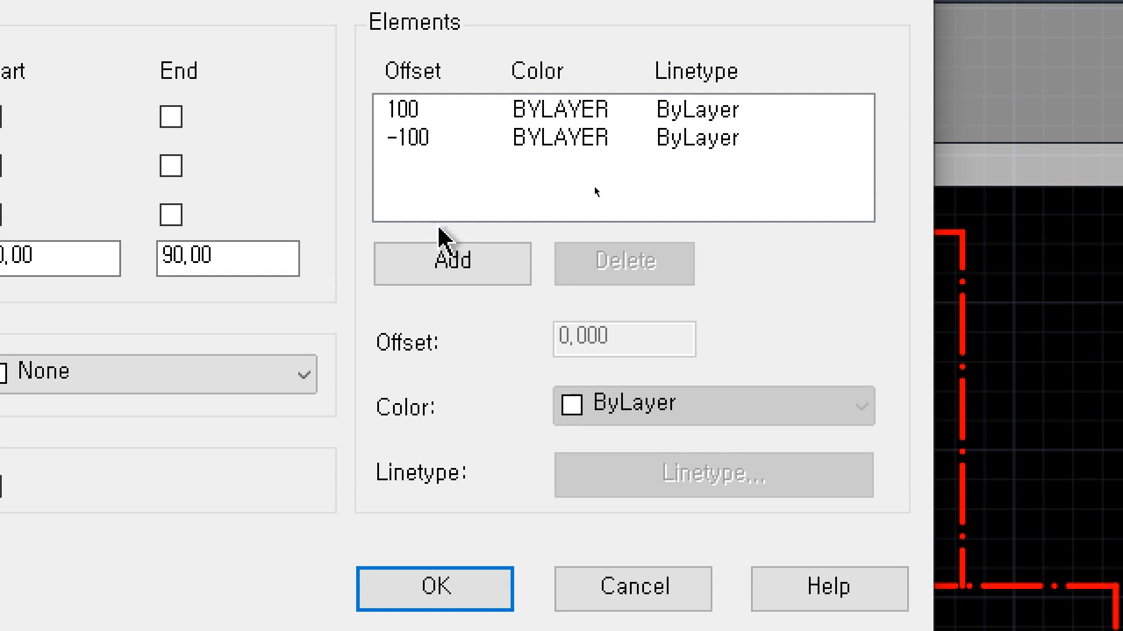
left_click(446, 269)
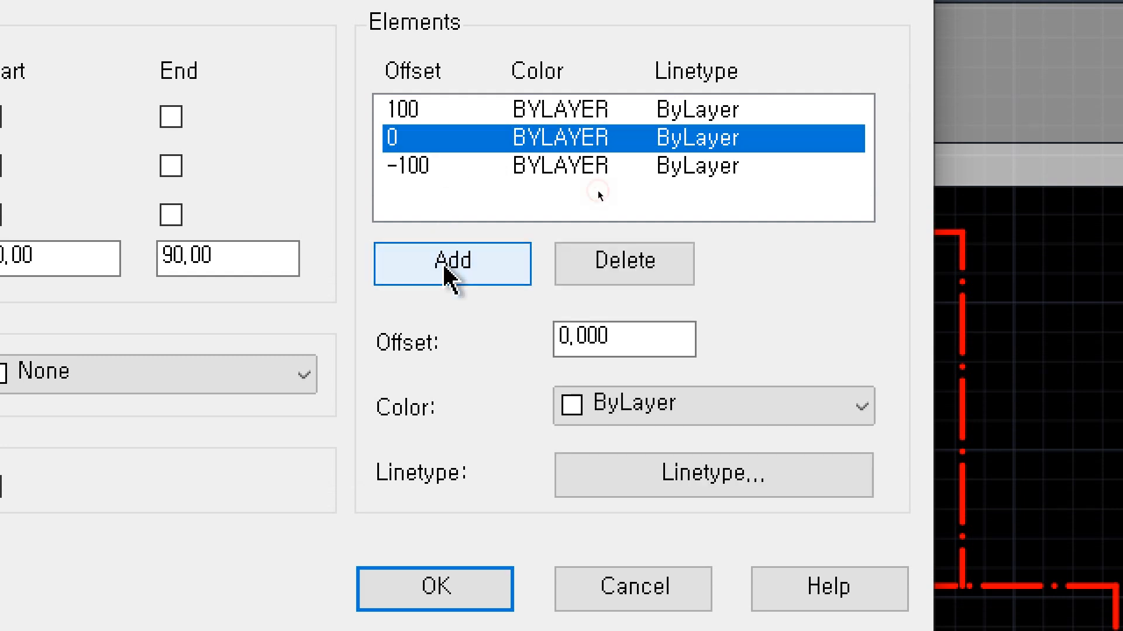
left_click(445, 269)
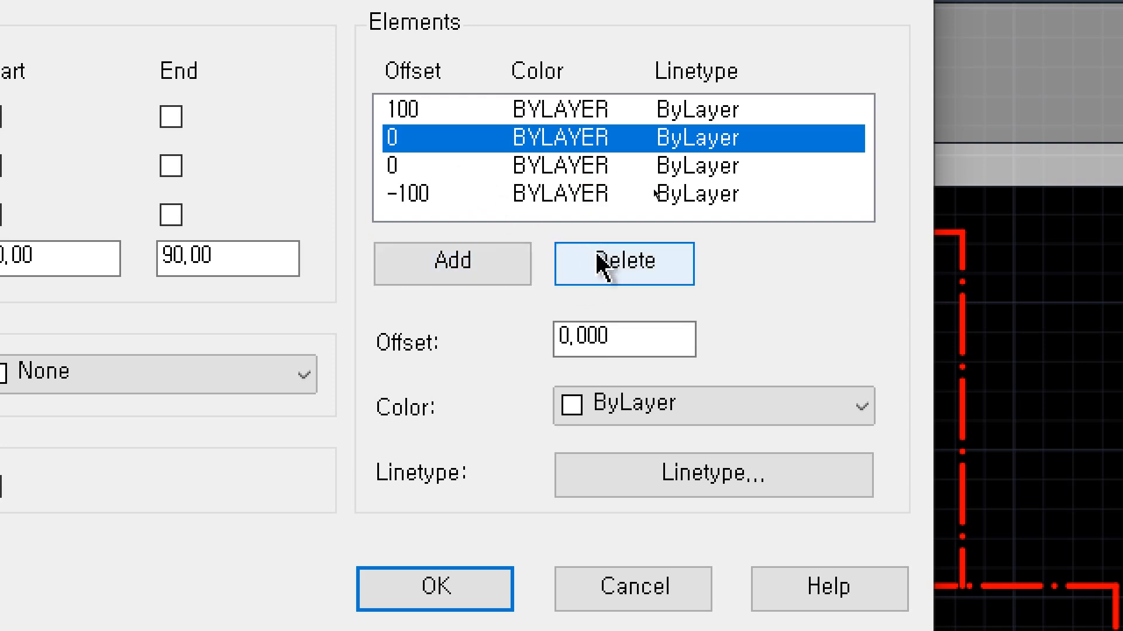
left_click(648, 274)
left_click(648, 274)
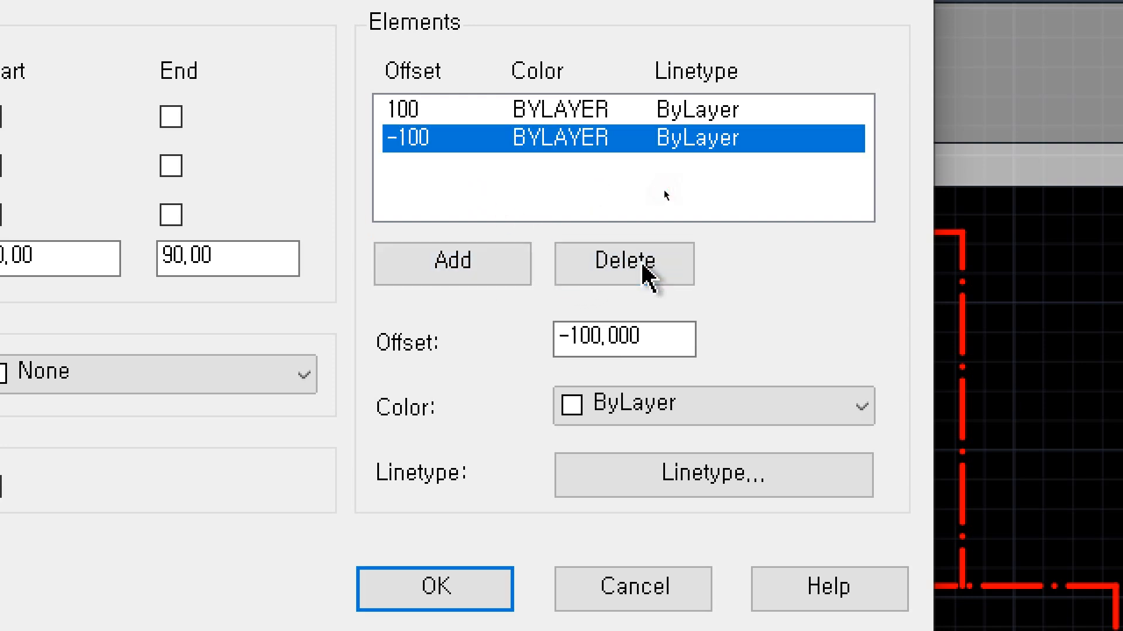
Step: Add two elements with offsets 220 and 320 to the W420 style and save the style
left_click(501, 273)
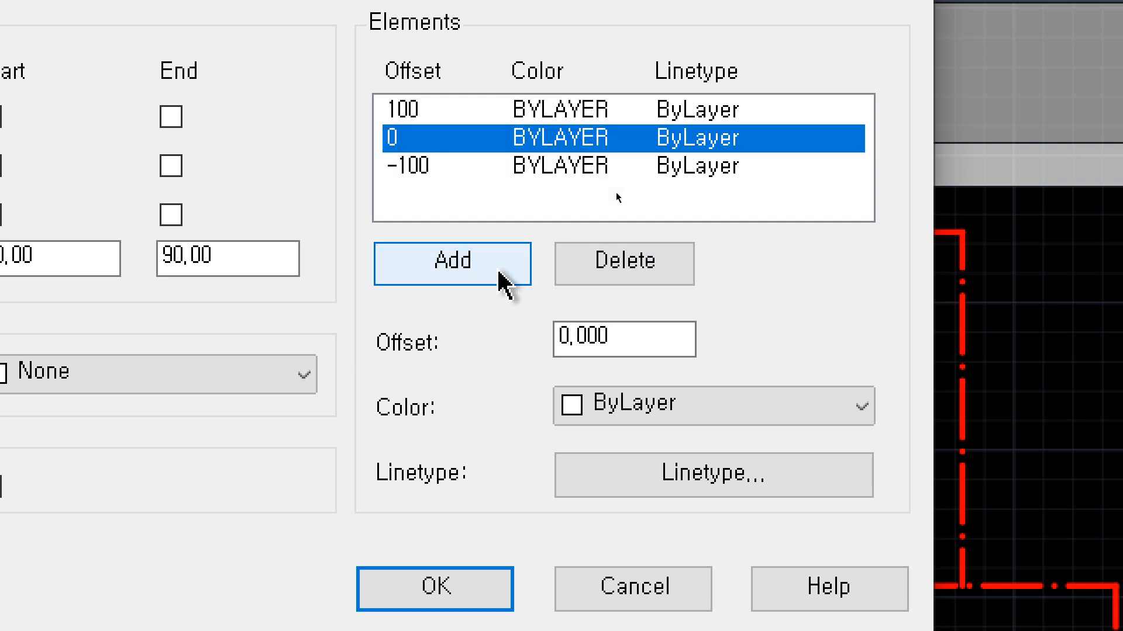
left_click(500, 273)
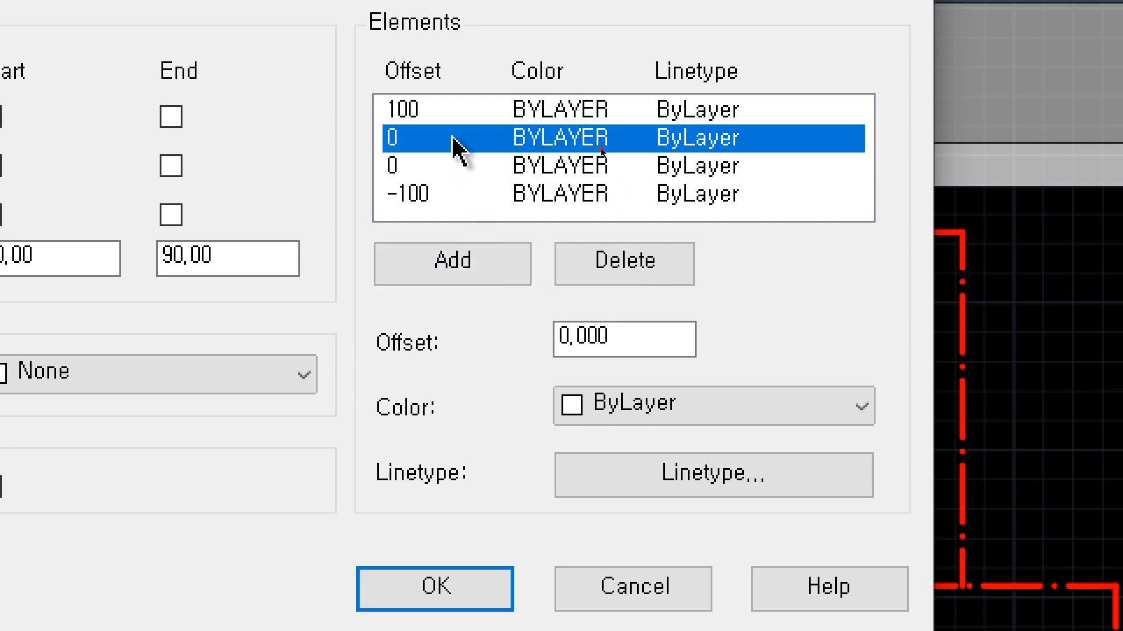
left_click_drag(621, 336, 513, 332)
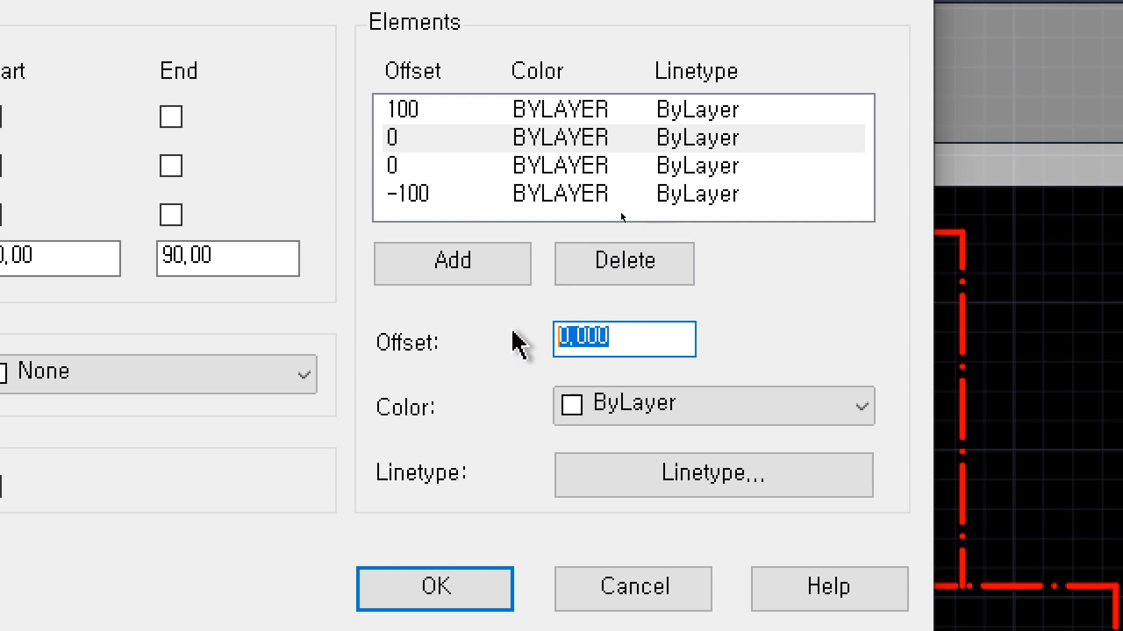
type("220")
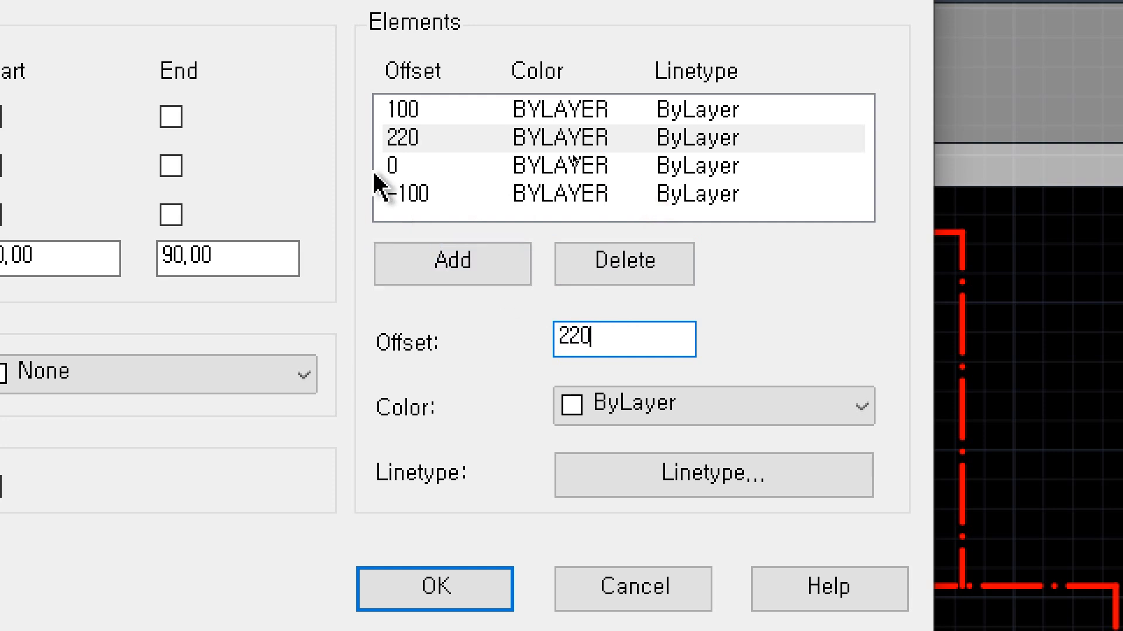
left_click(405, 168)
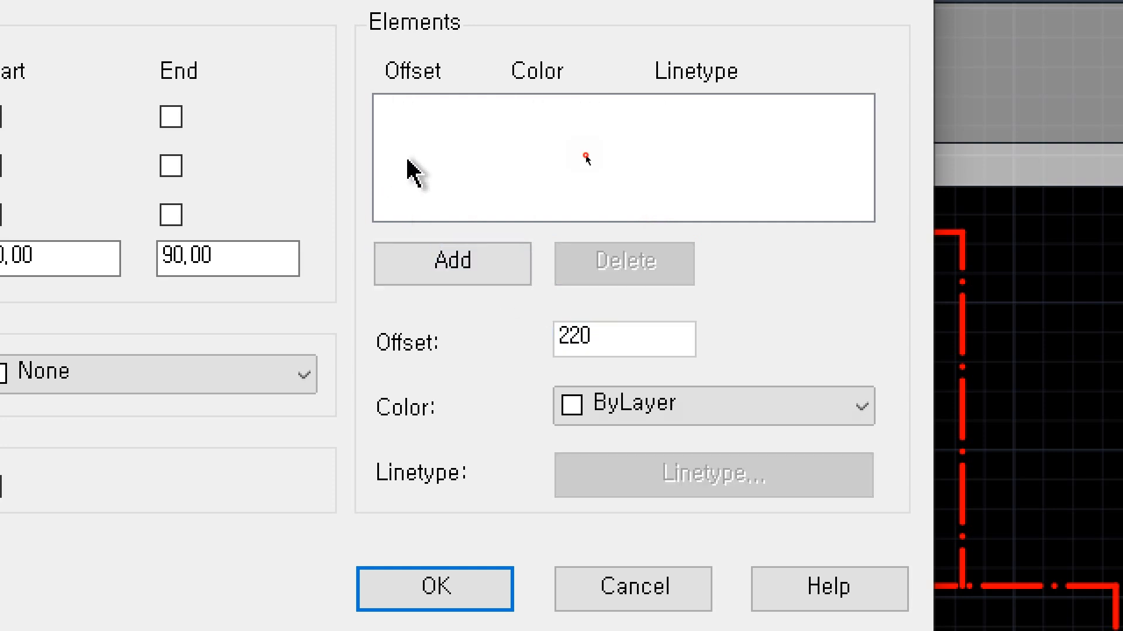
left_click_drag(609, 338, 571, 338)
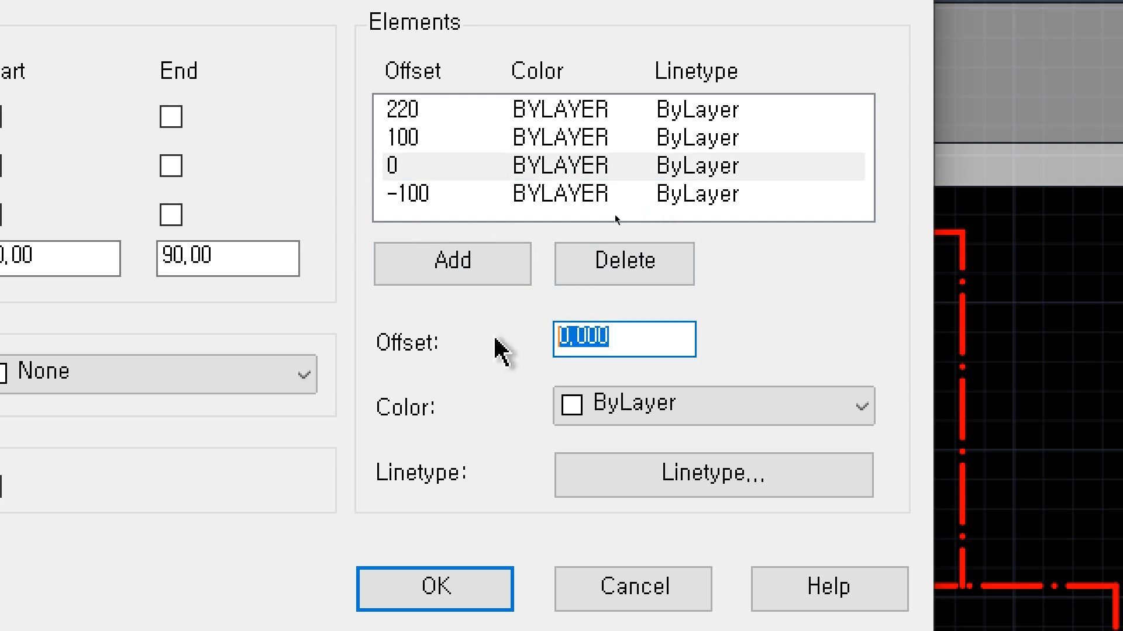
type("320")
key("Return")
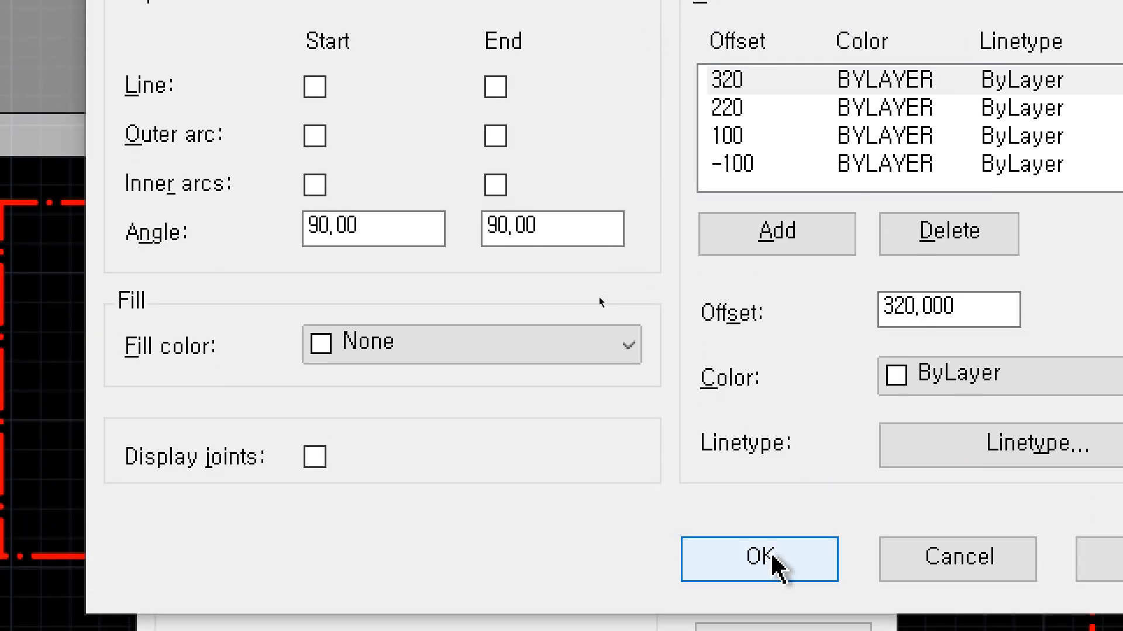
left_click(761, 558)
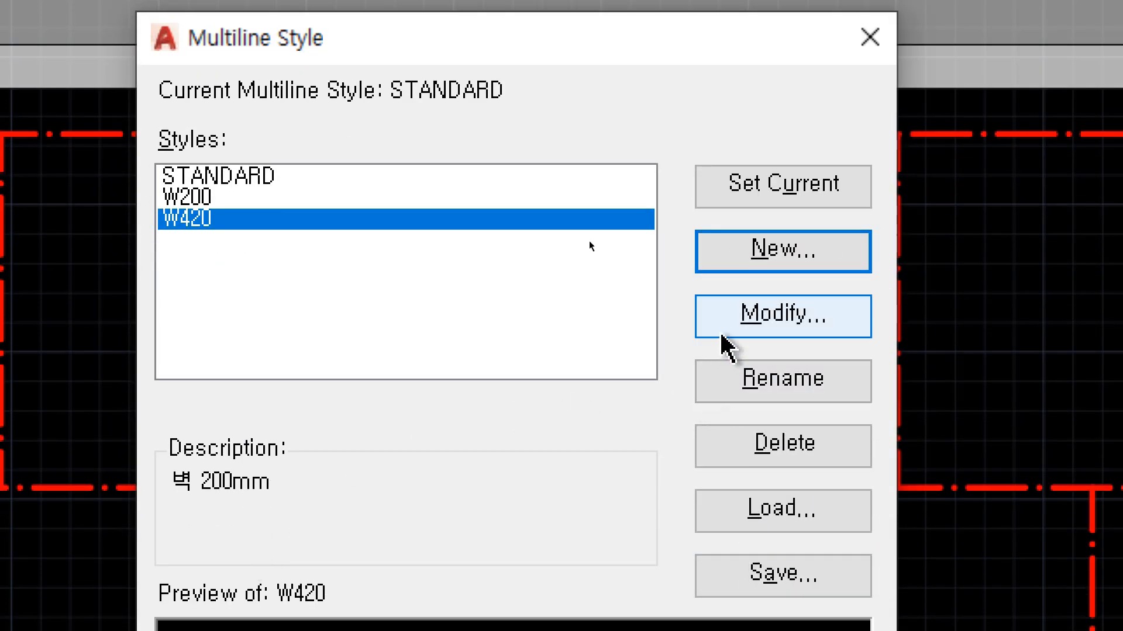
Step: Modify the W420 style to have line caps at the start and end, and close the multiline style settings
left_click(768, 316)
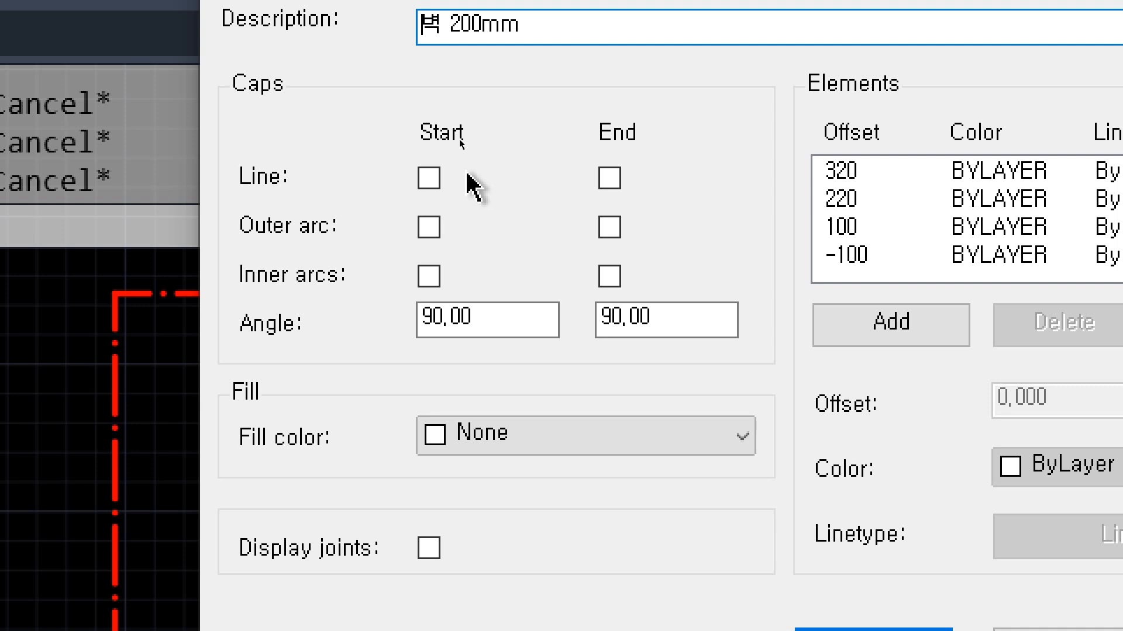
left_click(441, 179)
left_click(610, 178)
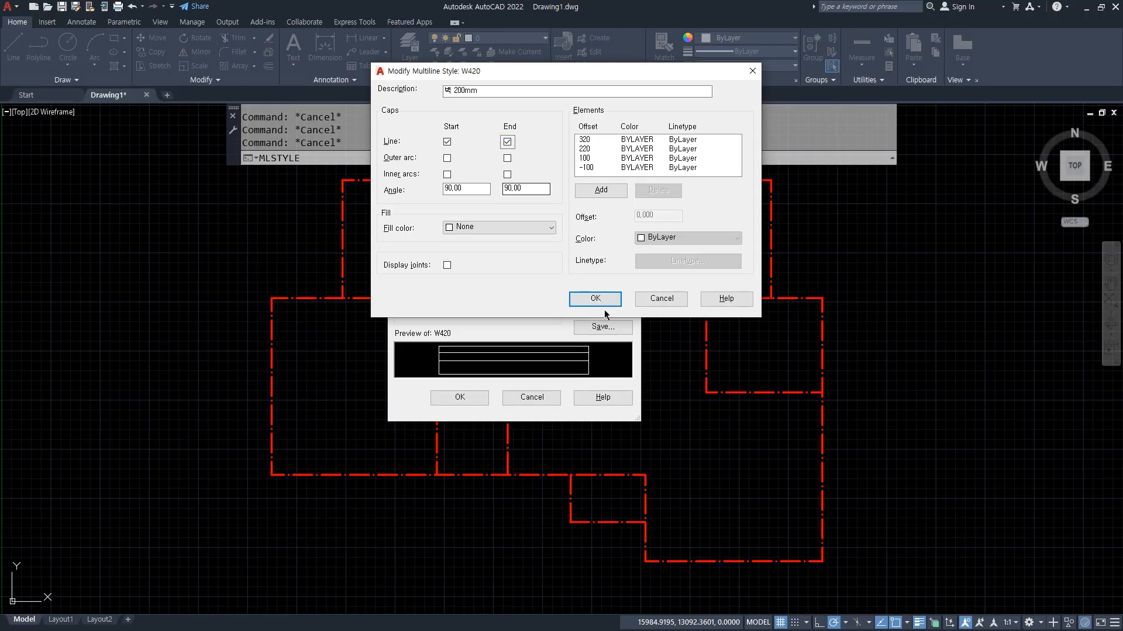
left_click(592, 296)
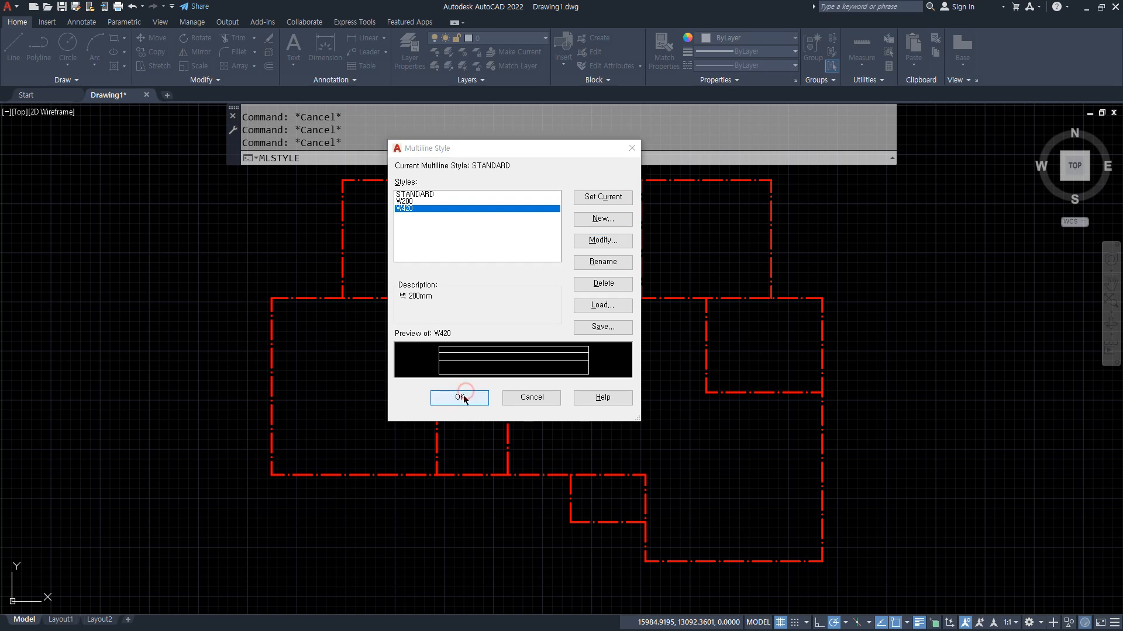
left_click(507, 499)
Step: Draw a horizontal test multiline beside the floor plan with the STANDARD style and inspect its start
type("ml")
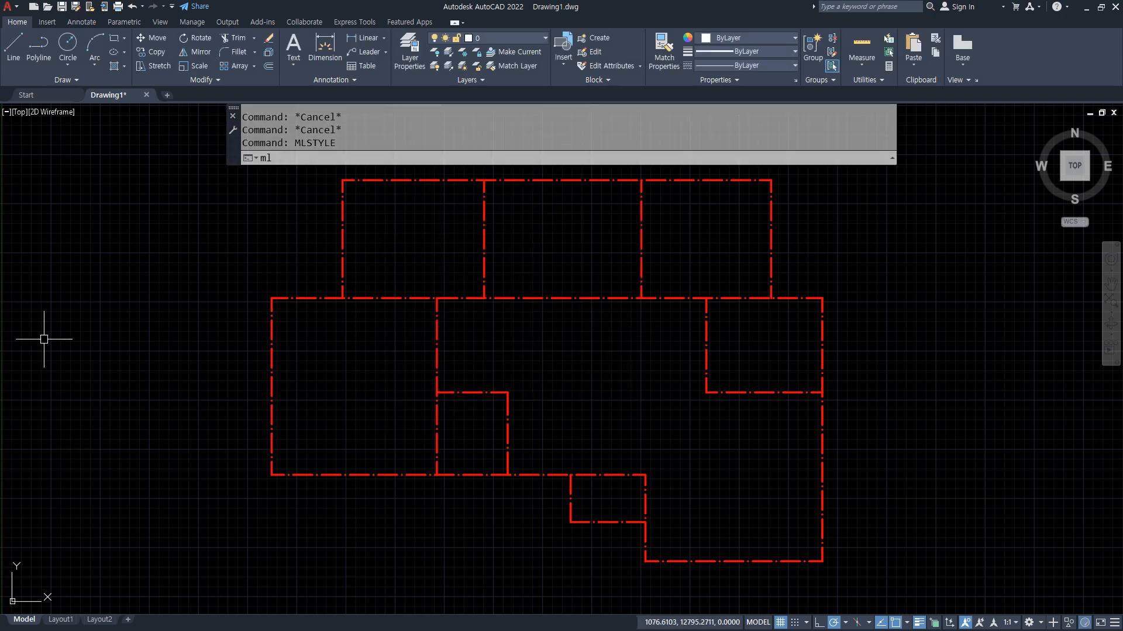
key("Return")
scroll(248, 286, "down", 4)
middle_click_drag(497, 326, 336, 351)
left_click(436, 318)
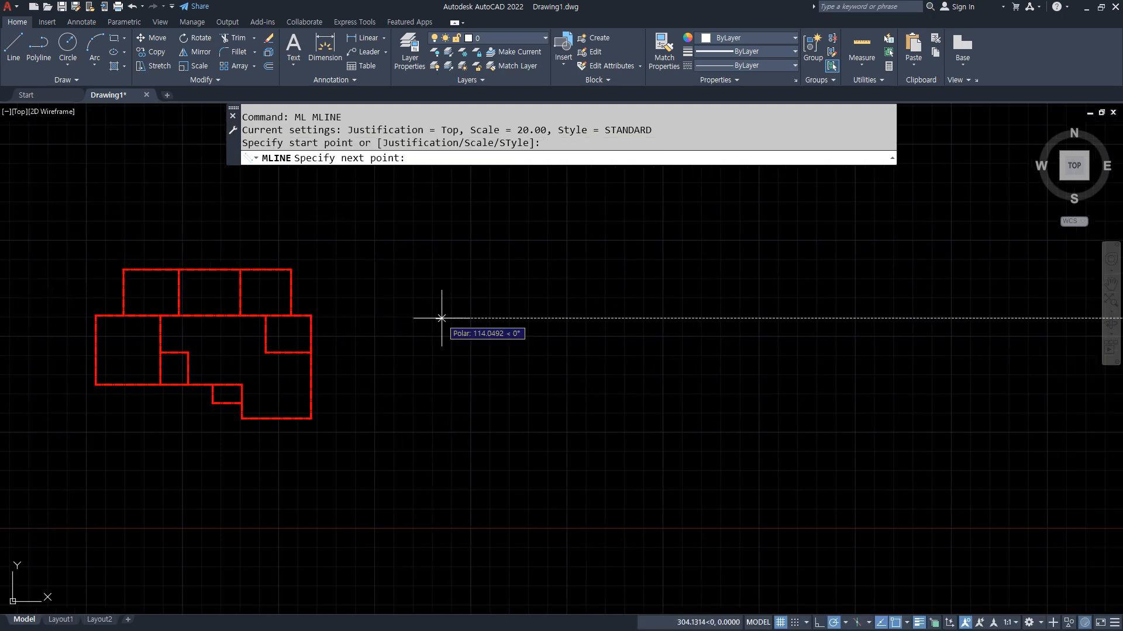
left_click(979, 318)
key("Return")
scroll(742, 433, "down", 8)
scroll(743, 433, "down", 8)
scroll(807, 427, "up", 13)
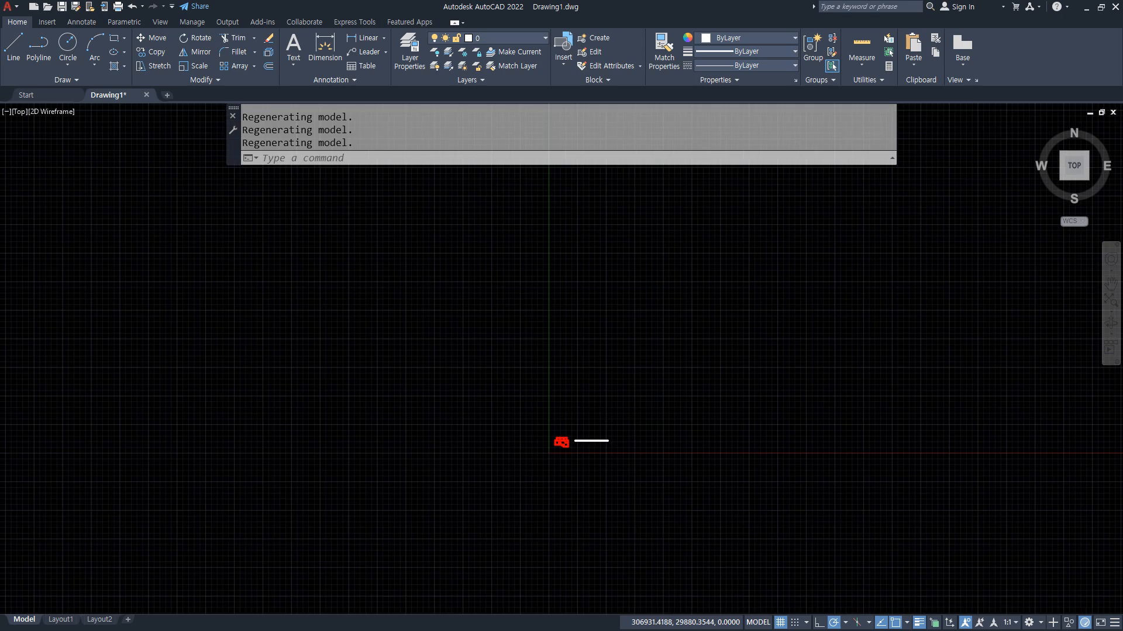
middle_click_drag(675, 439, 276, 450)
middle_click(492, 482)
middle_click(491, 482)
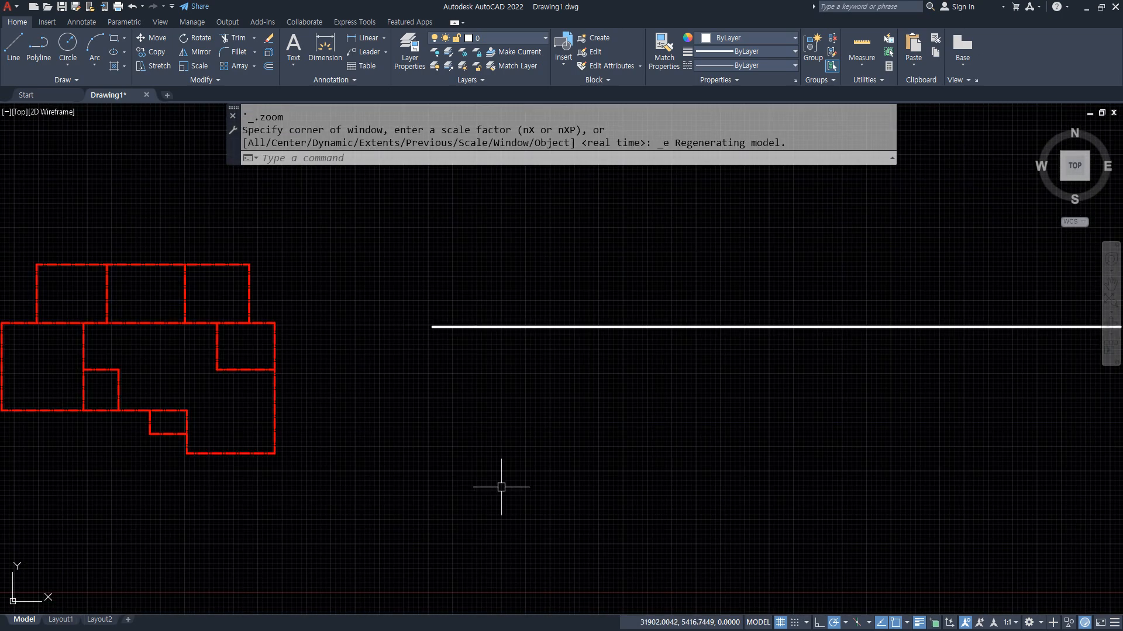
left_click(626, 376)
key("Escape")
scroll(423, 331, "up", 11)
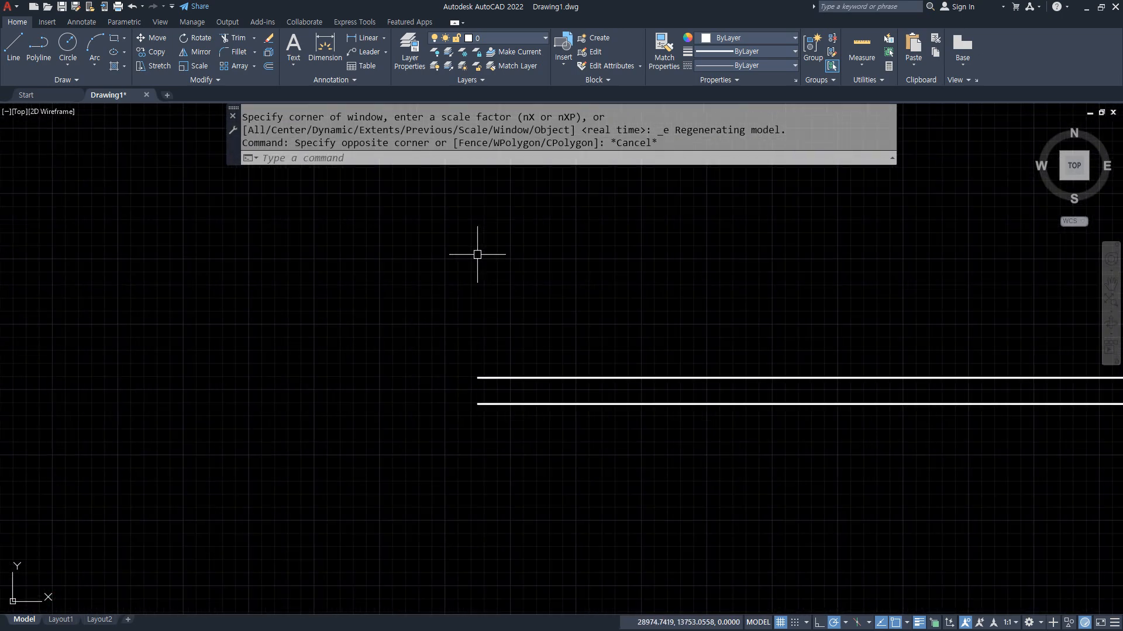
scroll(486, 354, "up", 2)
Step: Erase the test multiline drawn in the STANDARD style
left_click(630, 353)
left_click(493, 501)
type("e")
key("Return")
type("ml")
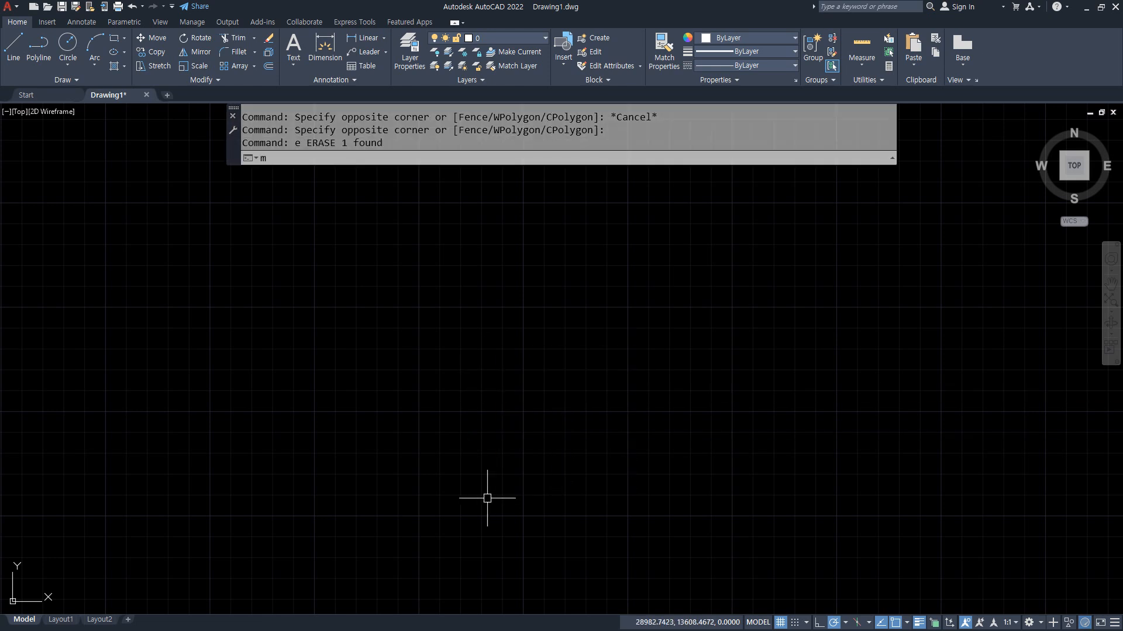
key("Return")
key("Escape")
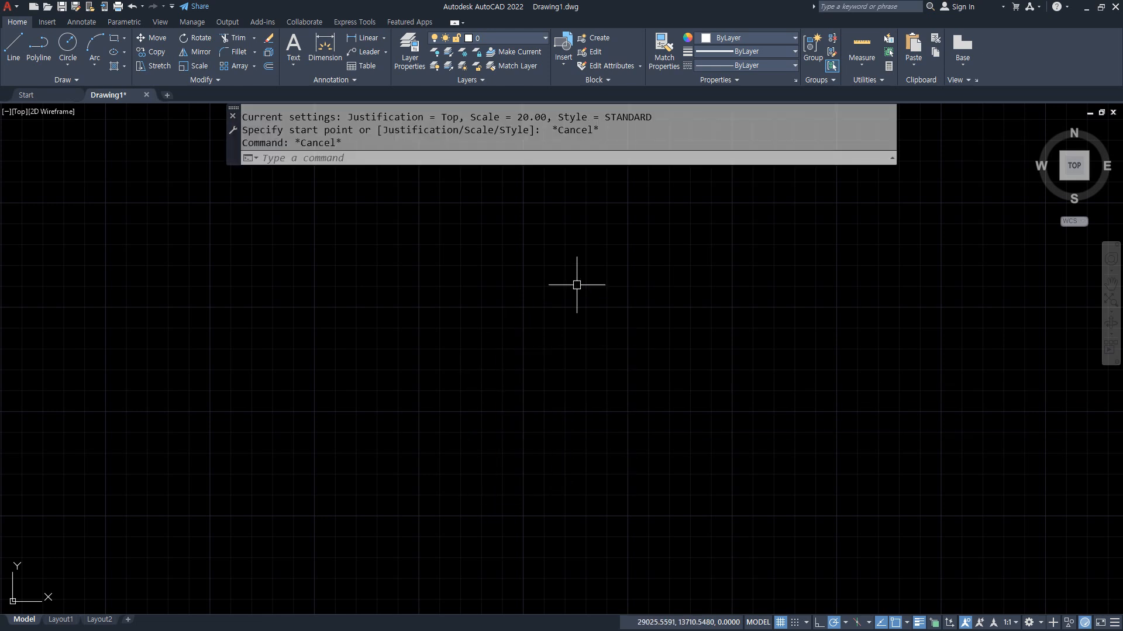
Step: Make W420 the current multiline style with the MLSTYLE command
type("mlstyle")
key("Return")
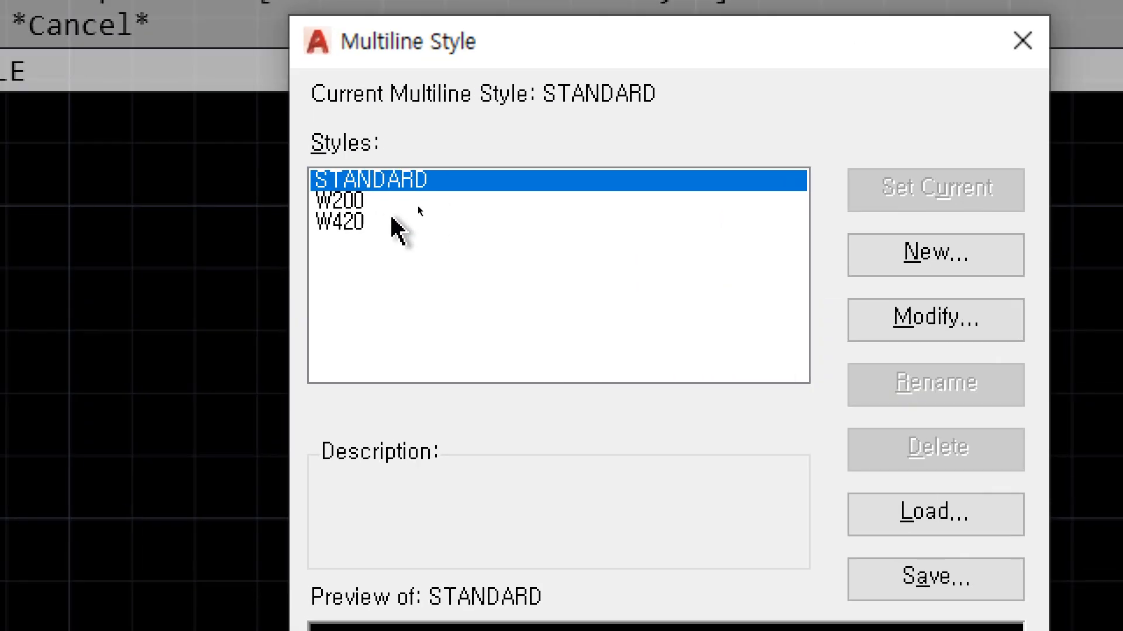
left_click(417, 209)
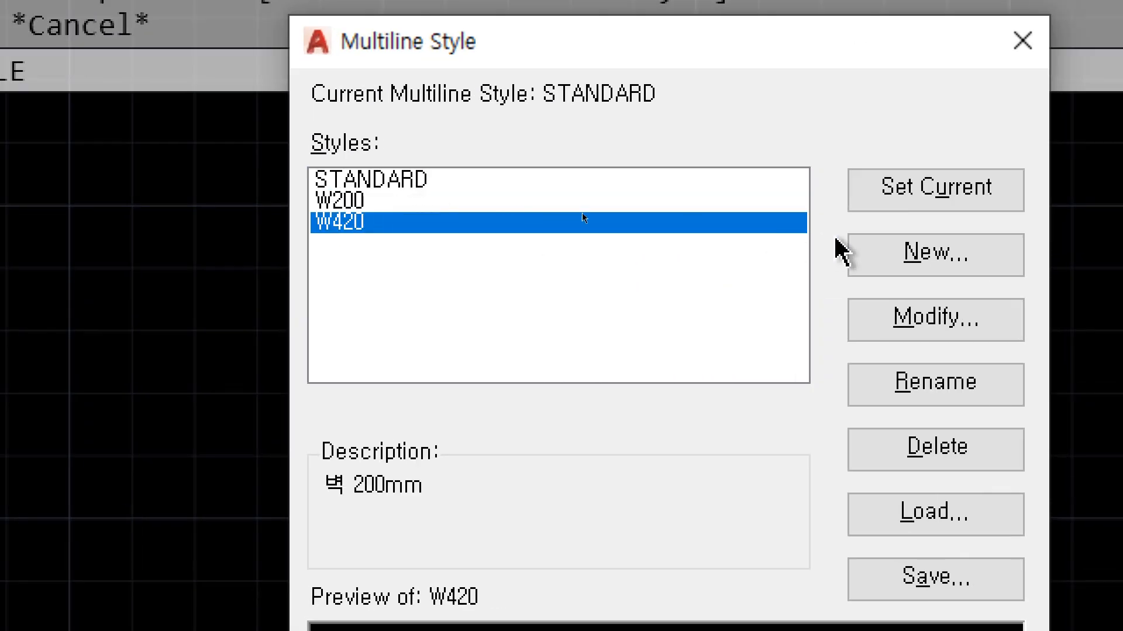
left_click(946, 197)
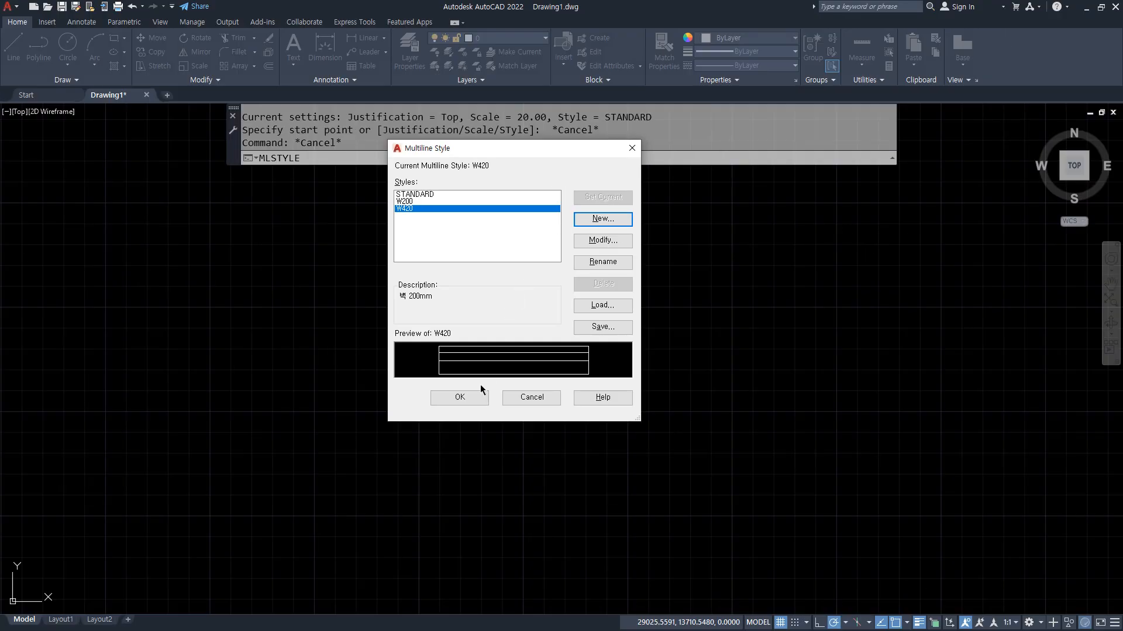
left_click(476, 397)
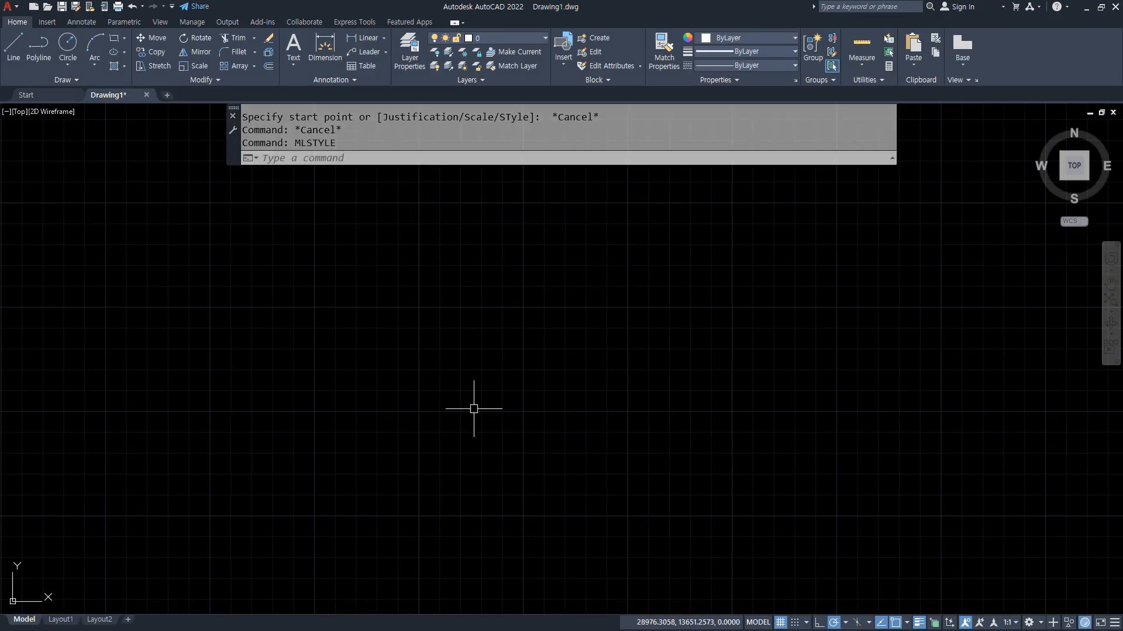
Step: Draw a horizontal test multiline beside the floor plan with the W420 style at scale 20
type("ml")
key("Return")
left_click(415, 330)
scroll(569, 356, "down", 10)
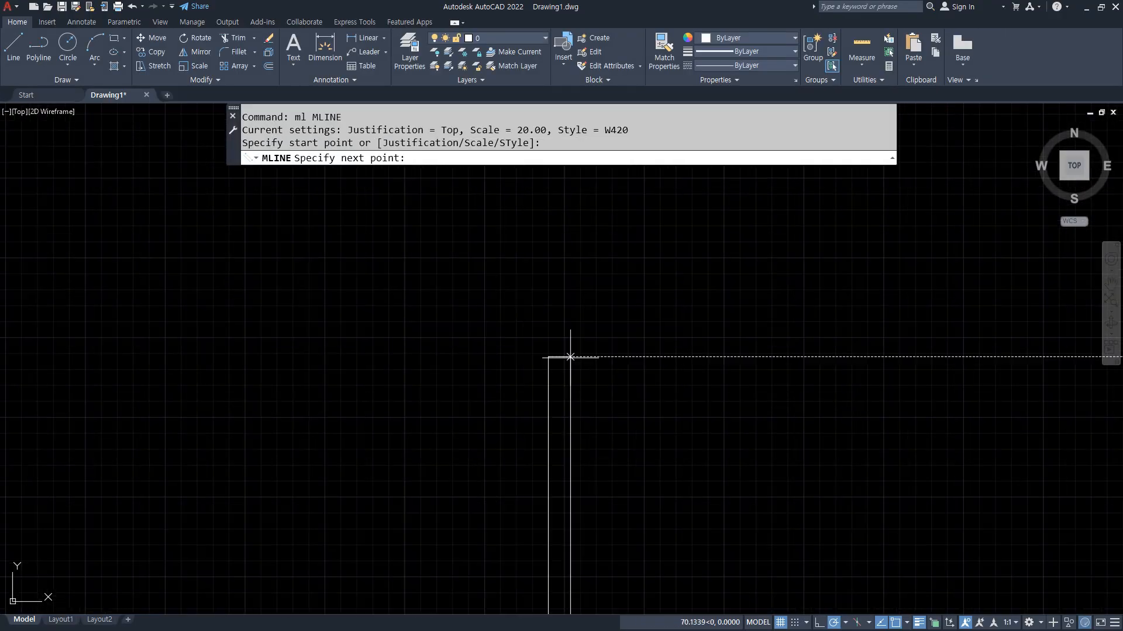
scroll(838, 351, "down", 7)
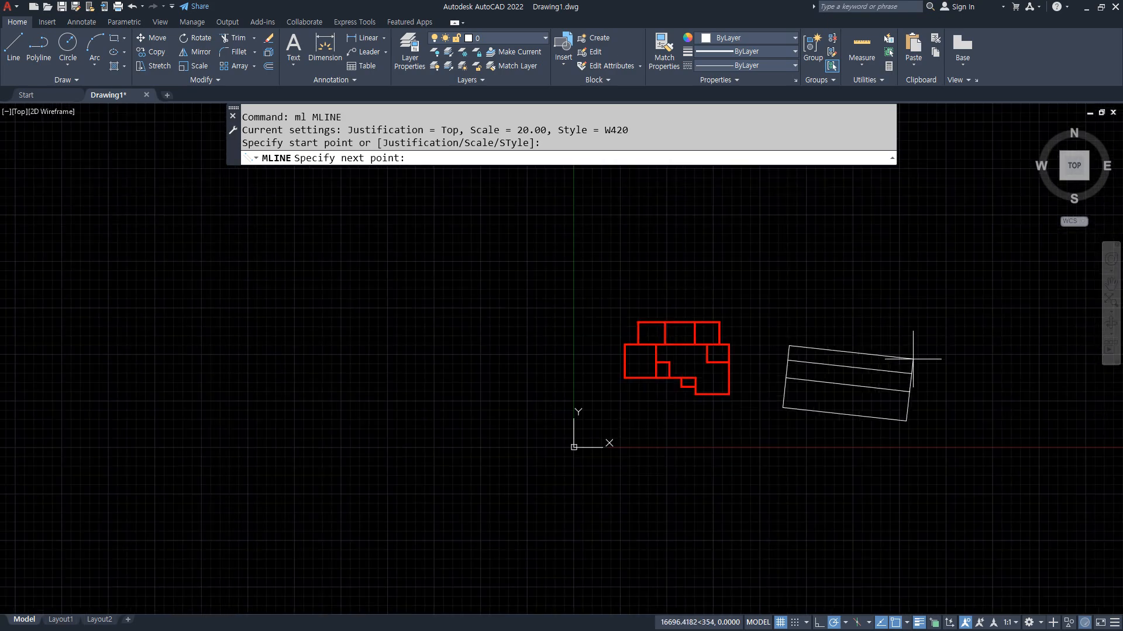
middle_click_drag(922, 351, 709, 313)
left_click(899, 294)
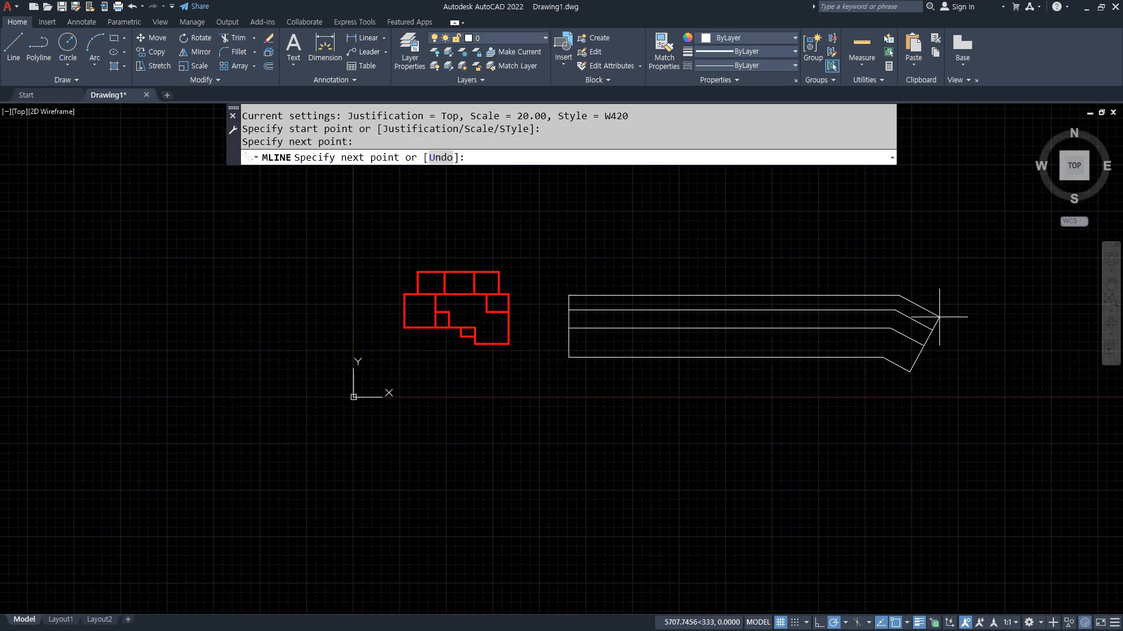
key("Return")
Step: Erase the W420 test multiline beside the floor plan
left_click(917, 443)
left_click(704, 221)
key("Delete")
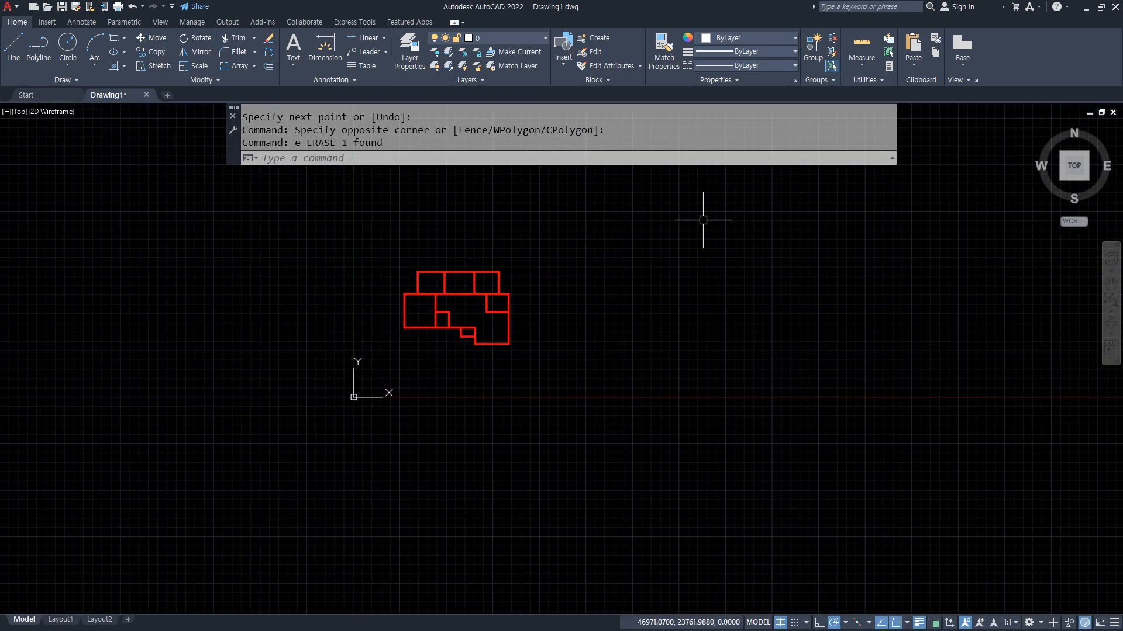
Step: Modify multiline style W420 with MLSTYLE, replacing its start and end line caps with outer arc caps
type("mlstyle")
key("Return")
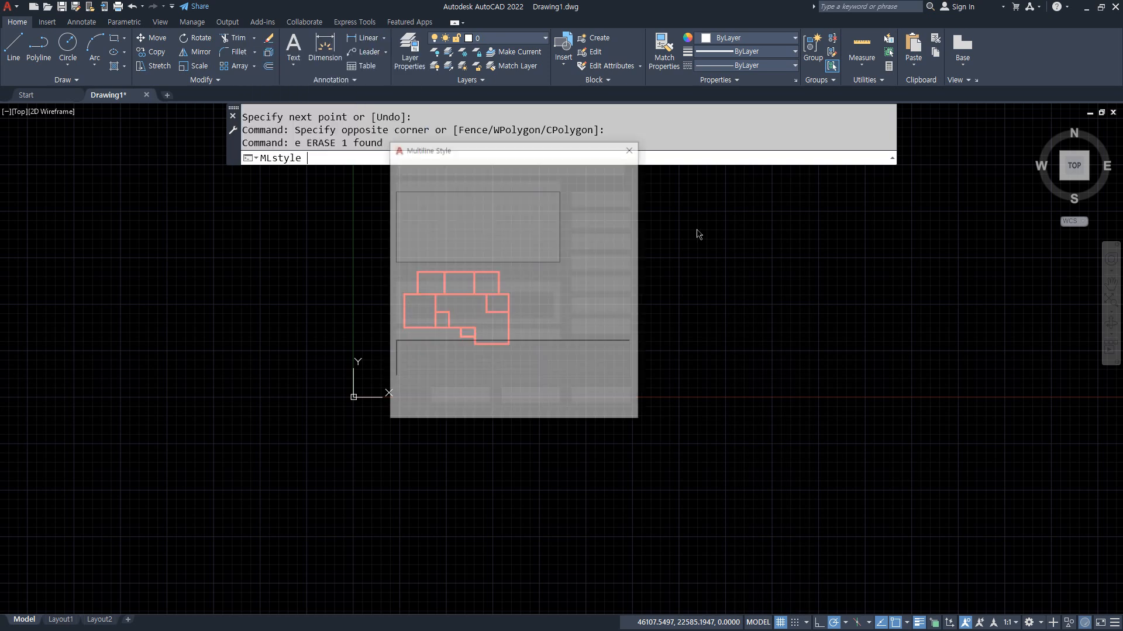
left_click(603, 240)
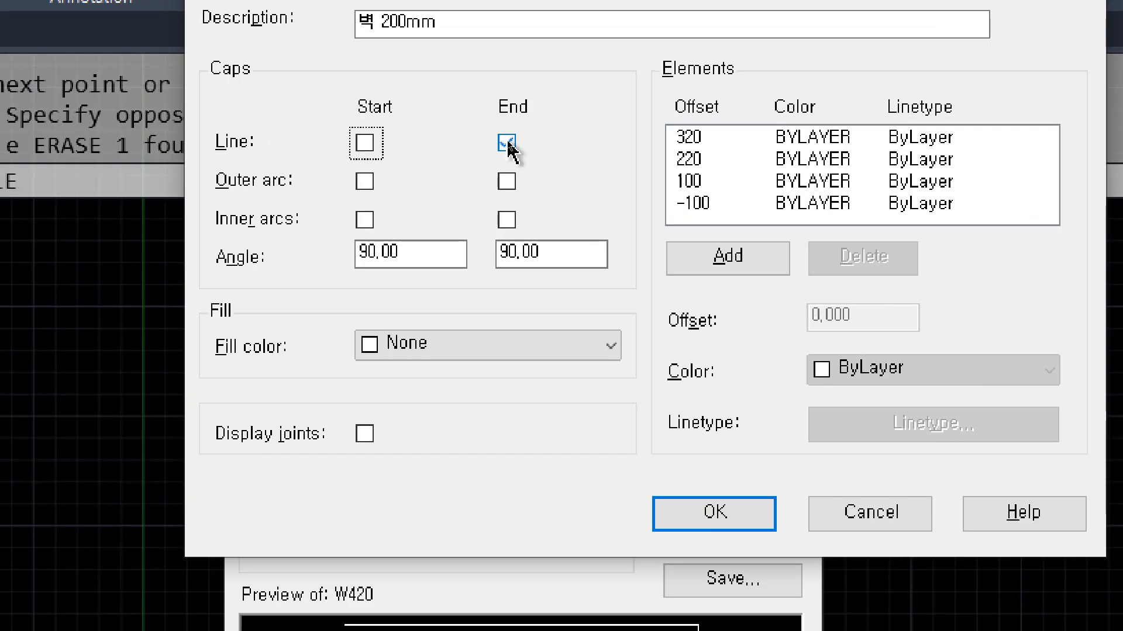
left_click(507, 142)
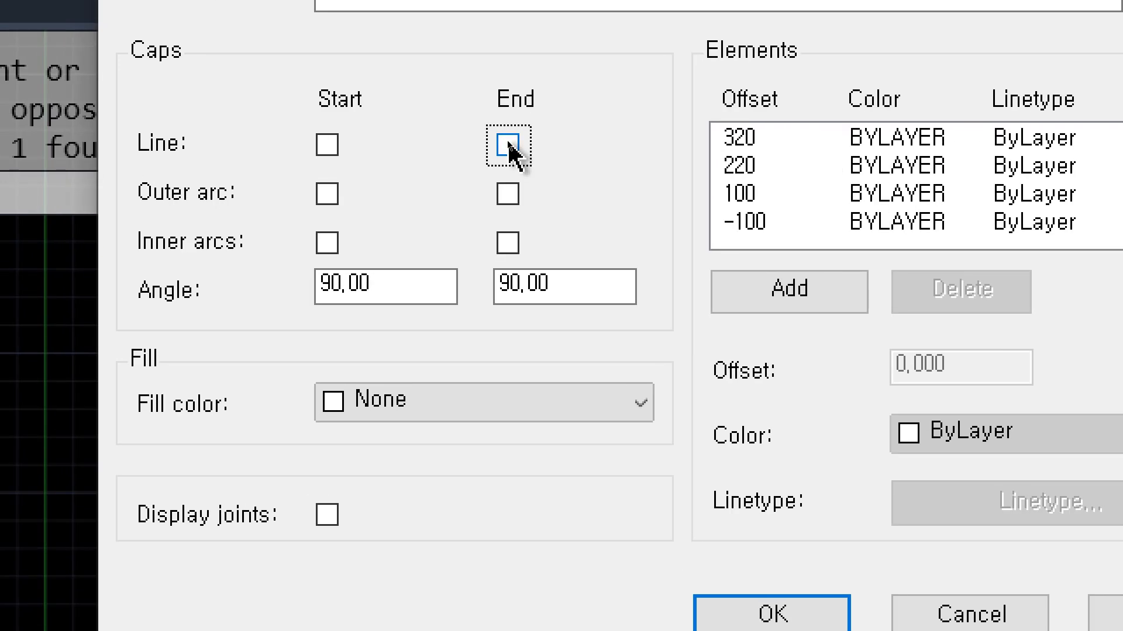
left_click(327, 193)
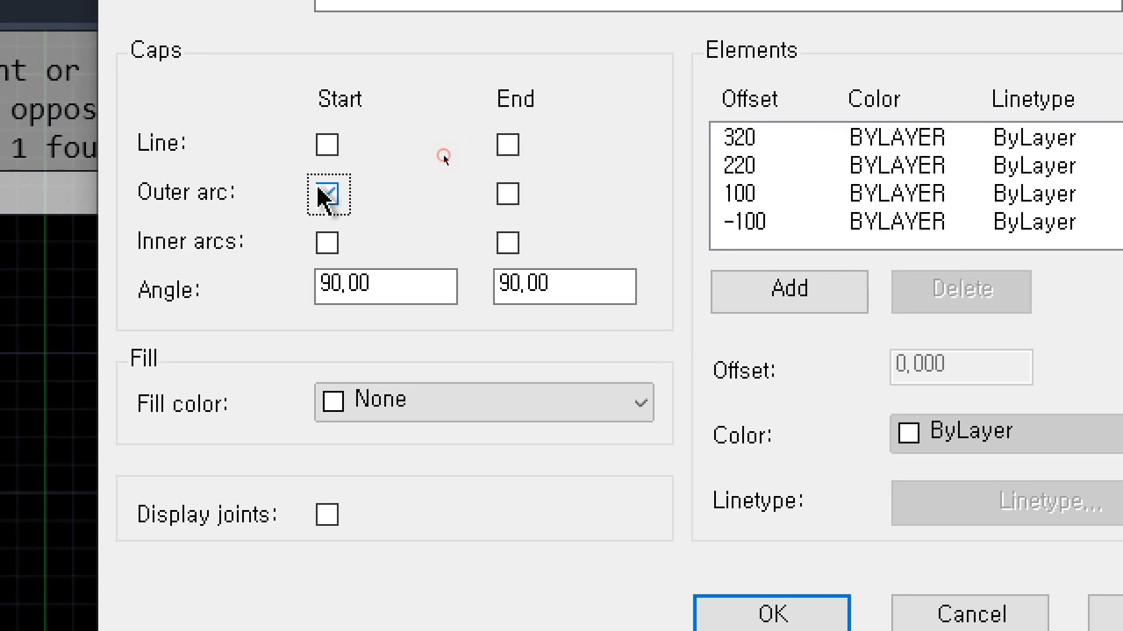
left_click(508, 194)
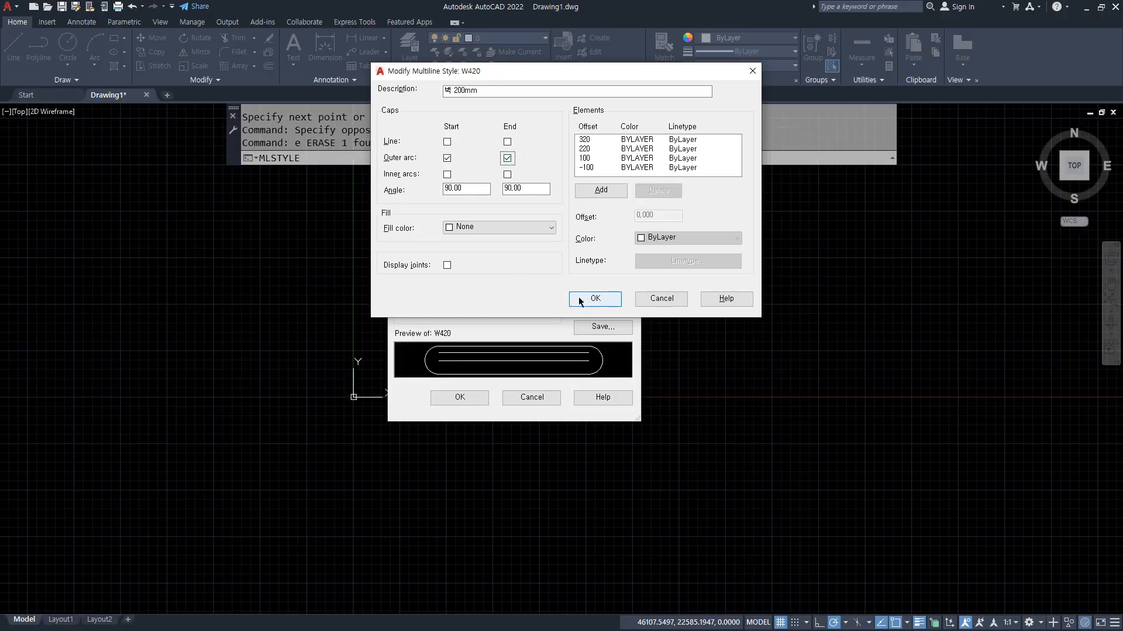
left_click(772, 614)
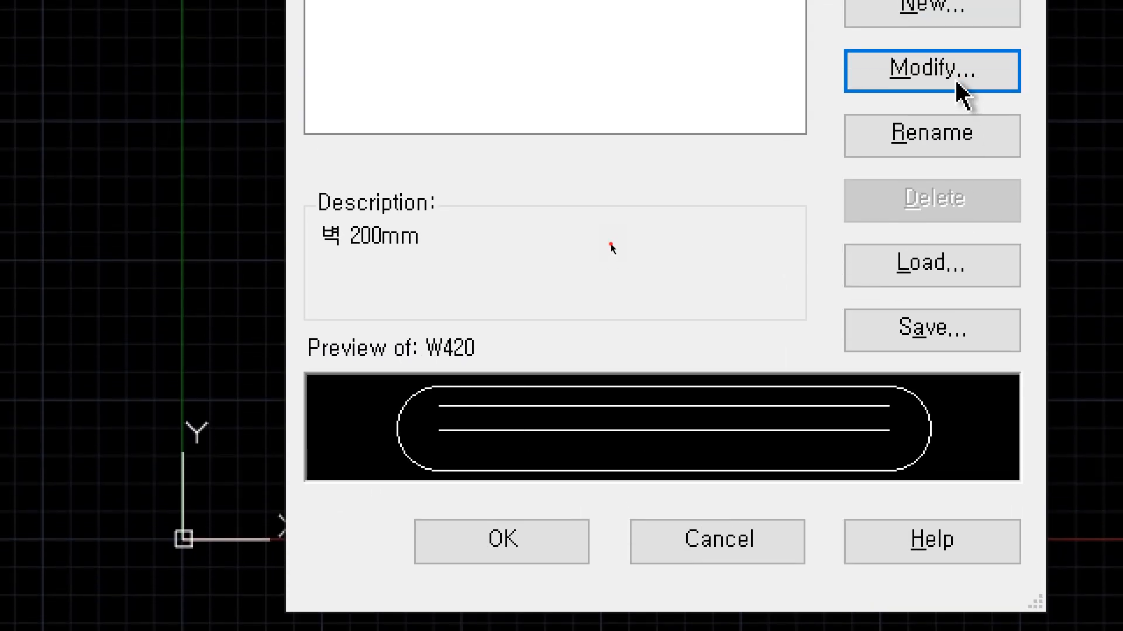
Step: Add inner arc caps at the start and end of the W420 multiline style
left_click(962, 85)
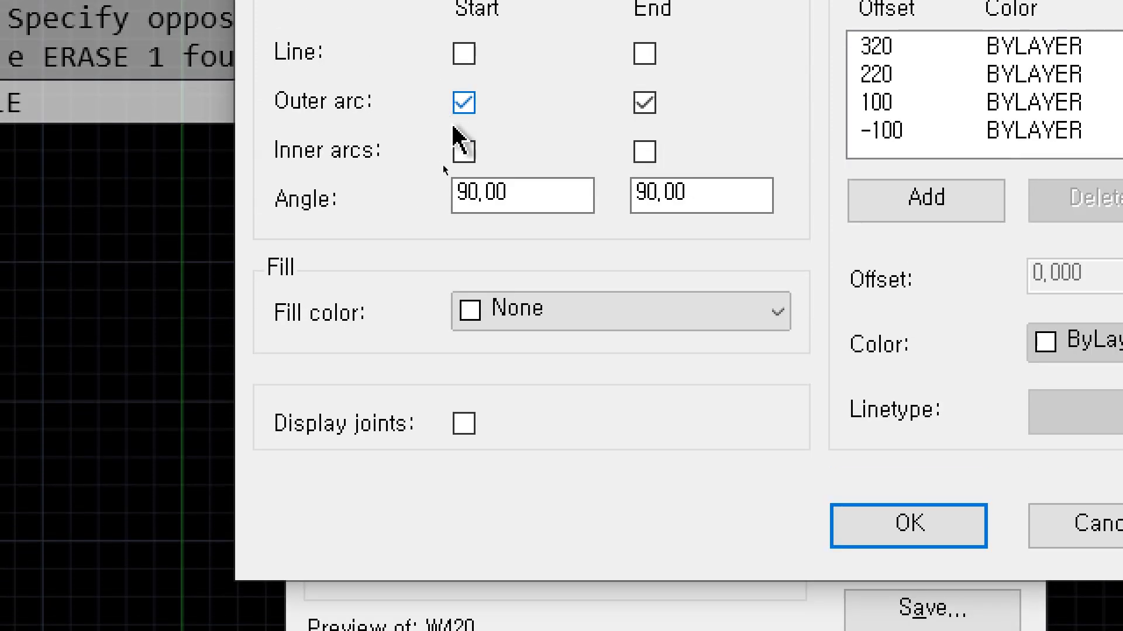
left_click(464, 152)
left_click(644, 152)
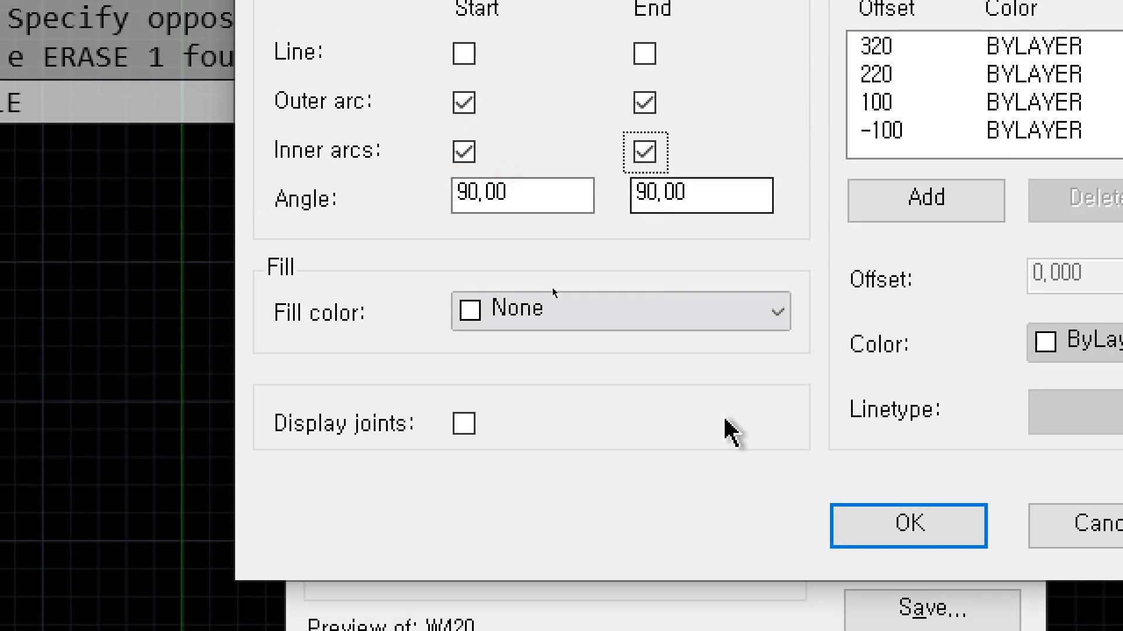
left_click(882, 529)
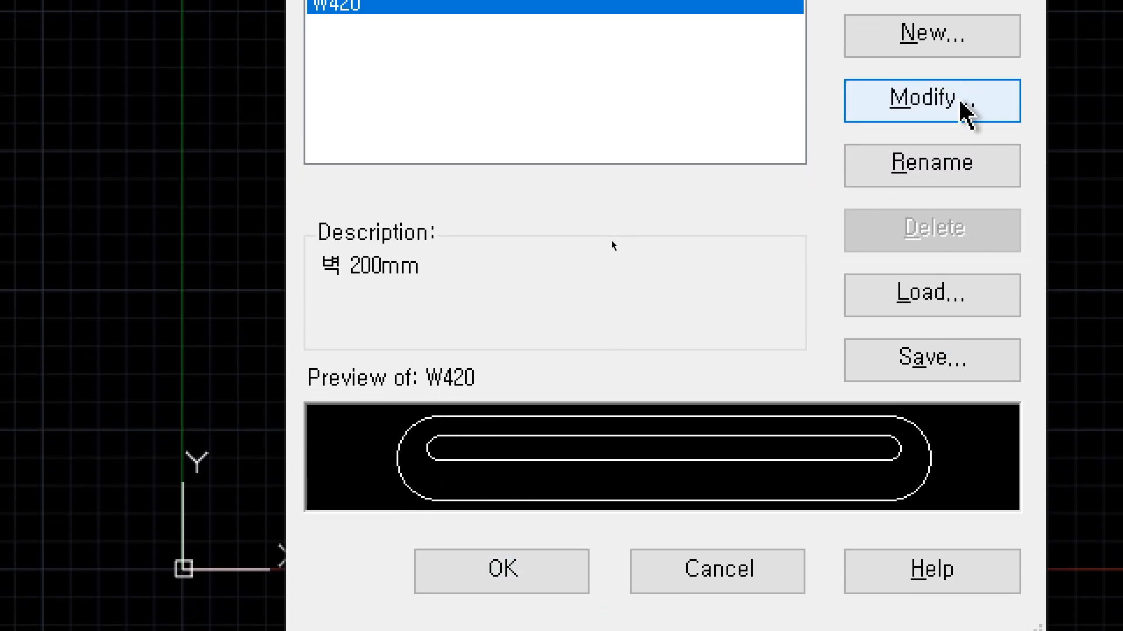
Step: Turn off the outer and inner arc caps at both the start and end of the W420 style
left_click(959, 67)
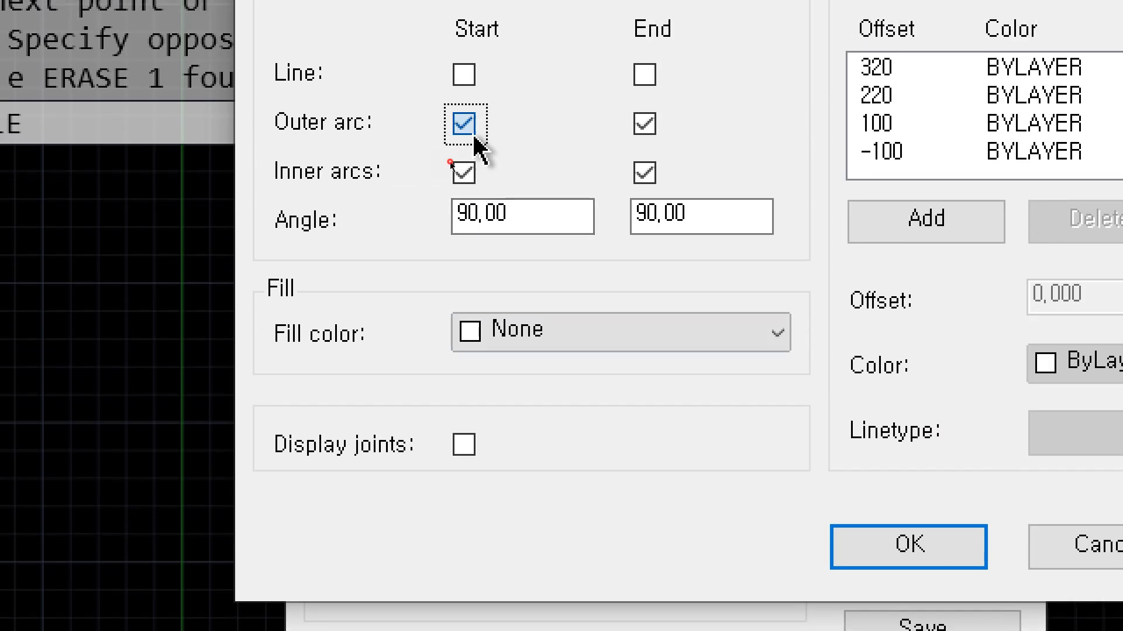
left_click(463, 123)
left_click(464, 172)
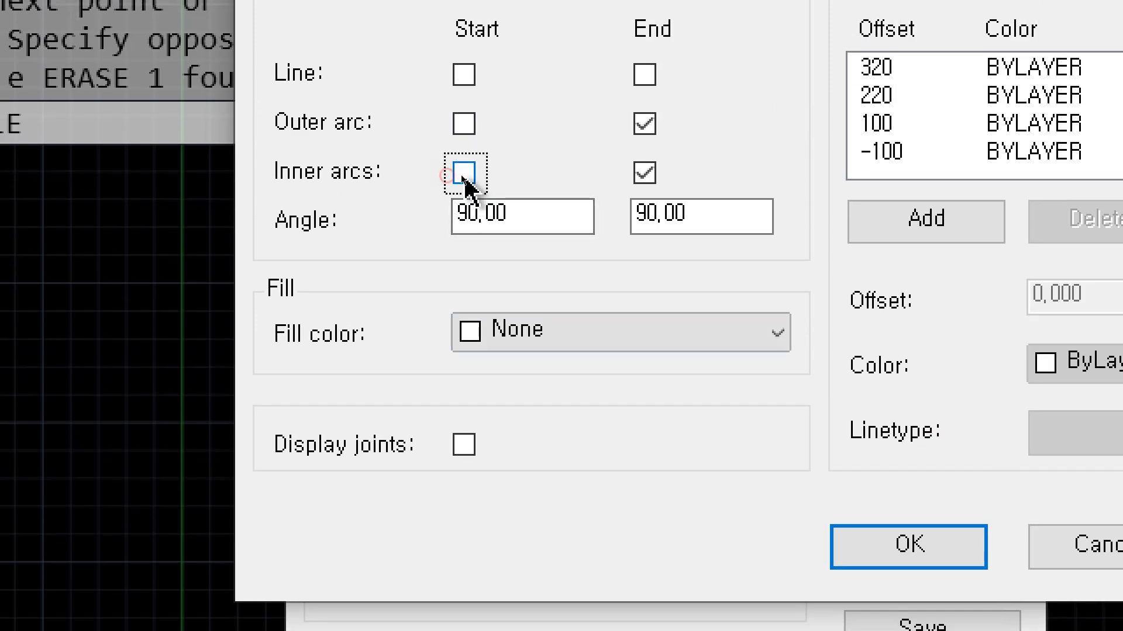
left_click(644, 172)
left_click(644, 124)
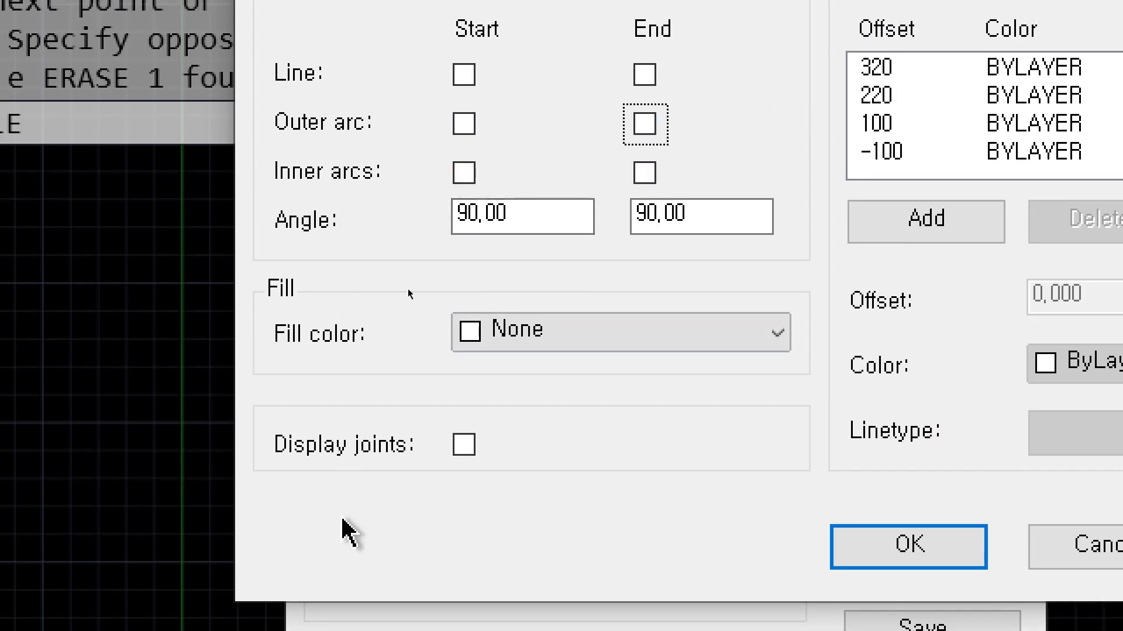
Step: Turn on joint display in the W420 multiline style and accept the style changes
left_click(465, 449)
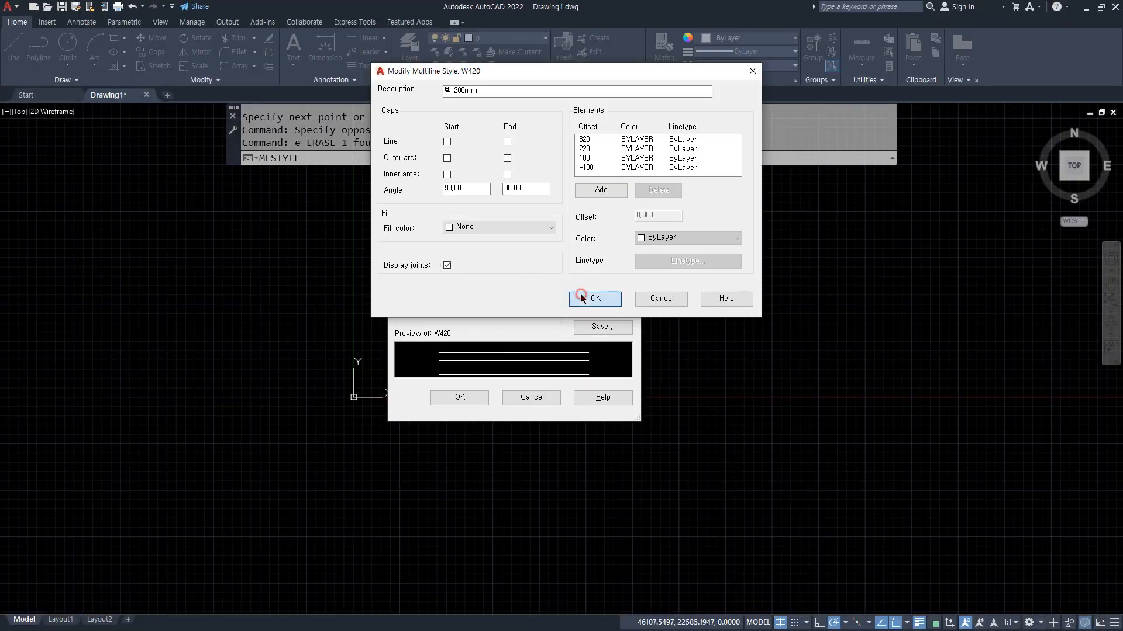
left_click(582, 297)
left_click(460, 397)
Step: Draw a zigzag test multiline of six segments in style W420 in the empty space beside the floor plan
middle_click_drag(657, 396, 487, 376)
type("ml")
key("Return")
left_click(426, 255)
left_click(530, 379)
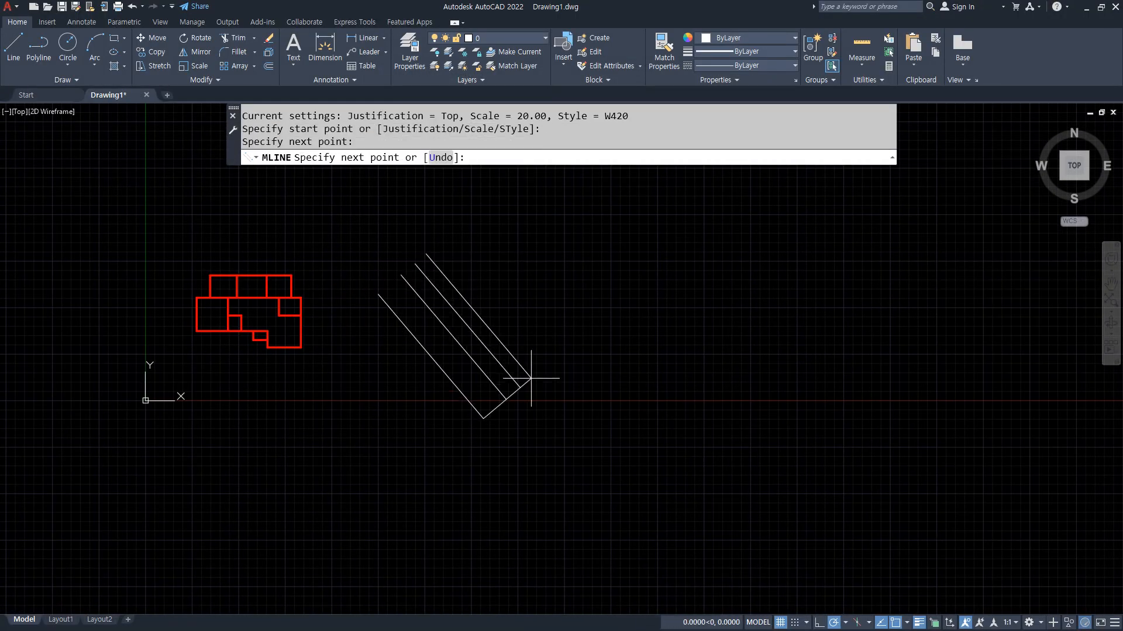
left_click(642, 285)
left_click(804, 380)
left_click(875, 291)
left_click(962, 354)
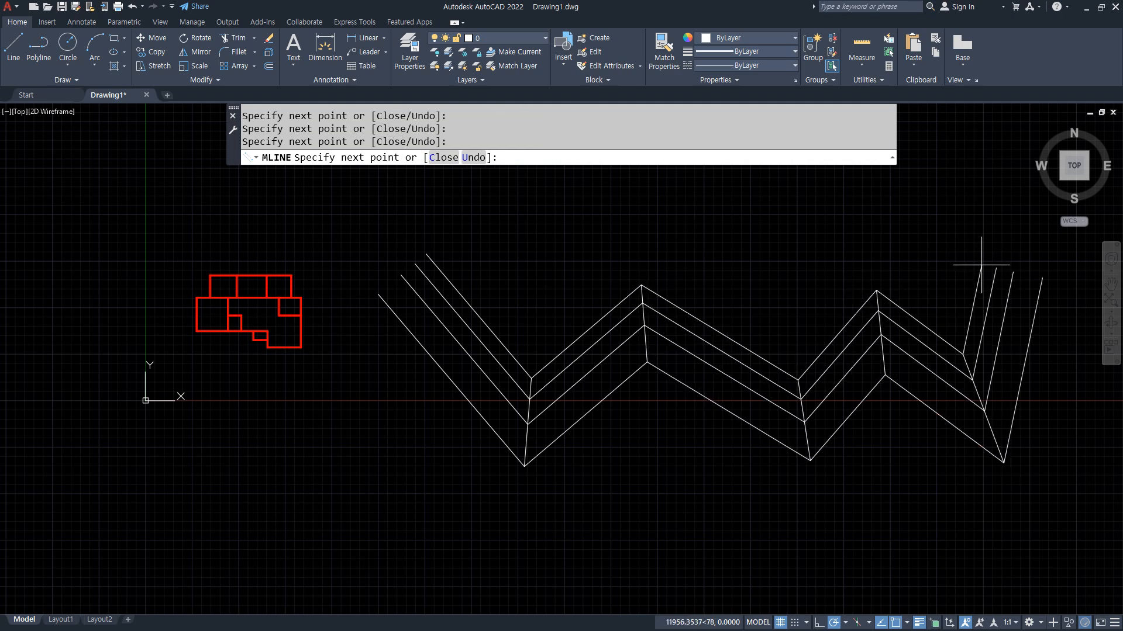
left_click(982, 262)
key("Return")
mouse_move(994, 468)
left_mouse_down()
mouse_move(1002, 356)
mouse_move(1010, 471)
left_mouse_up()
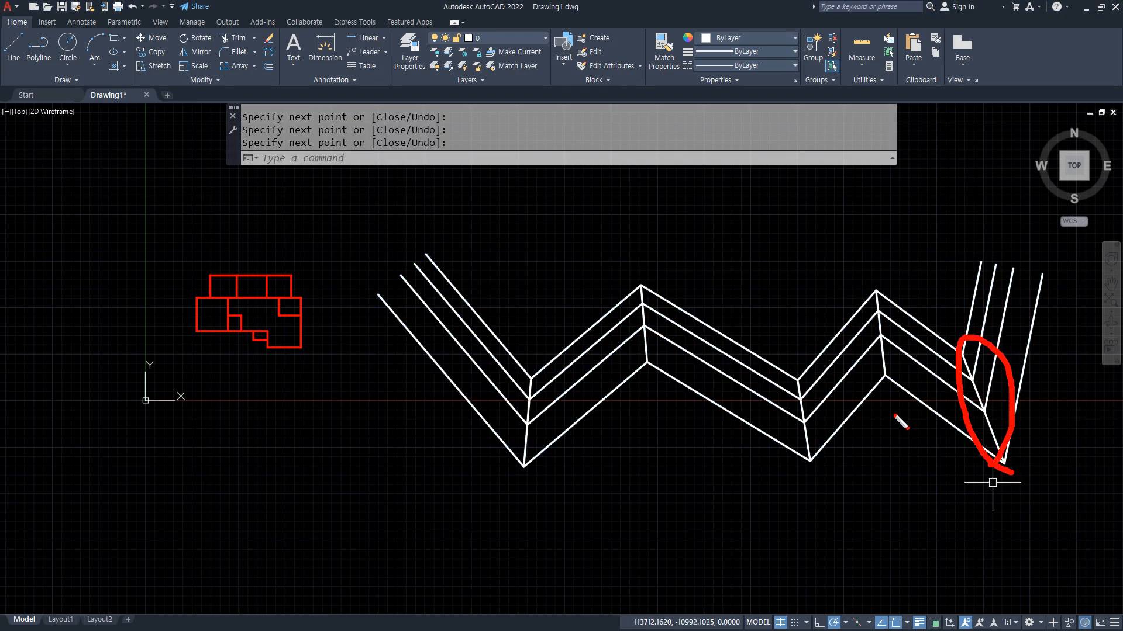
left_click_drag(893, 411, 901, 389)
mouse_move(841, 460)
left_mouse_down()
mouse_move(804, 389)
mouse_move(760, 427)
left_mouse_up()
mouse_move(666, 415)
left_mouse_down()
mouse_move(646, 301)
mouse_move(656, 362)
left_mouse_up()
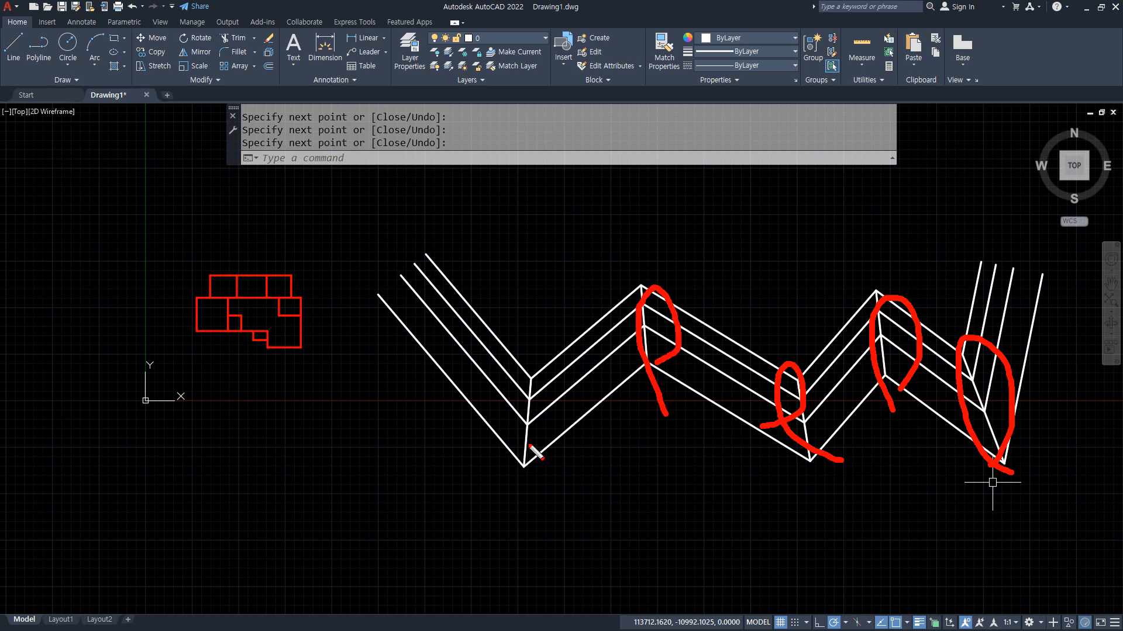
left_click_drag(524, 451, 523, 456)
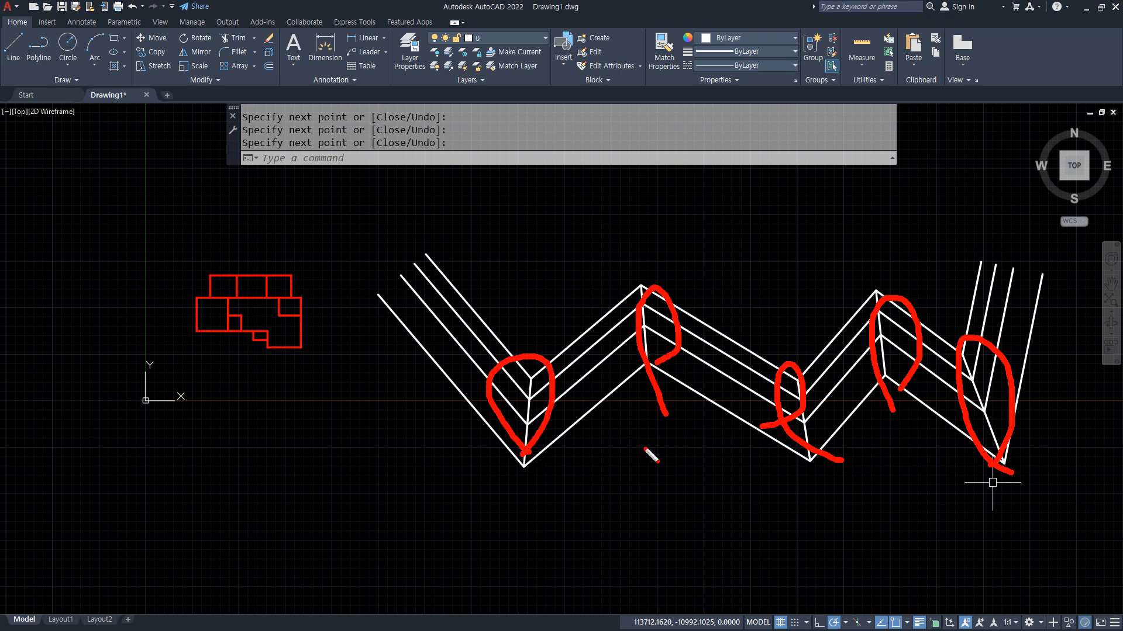
Step: Erase the zigzag test multiline
left_click(644, 421)
left_click(575, 350)
type("e")
key("Return")
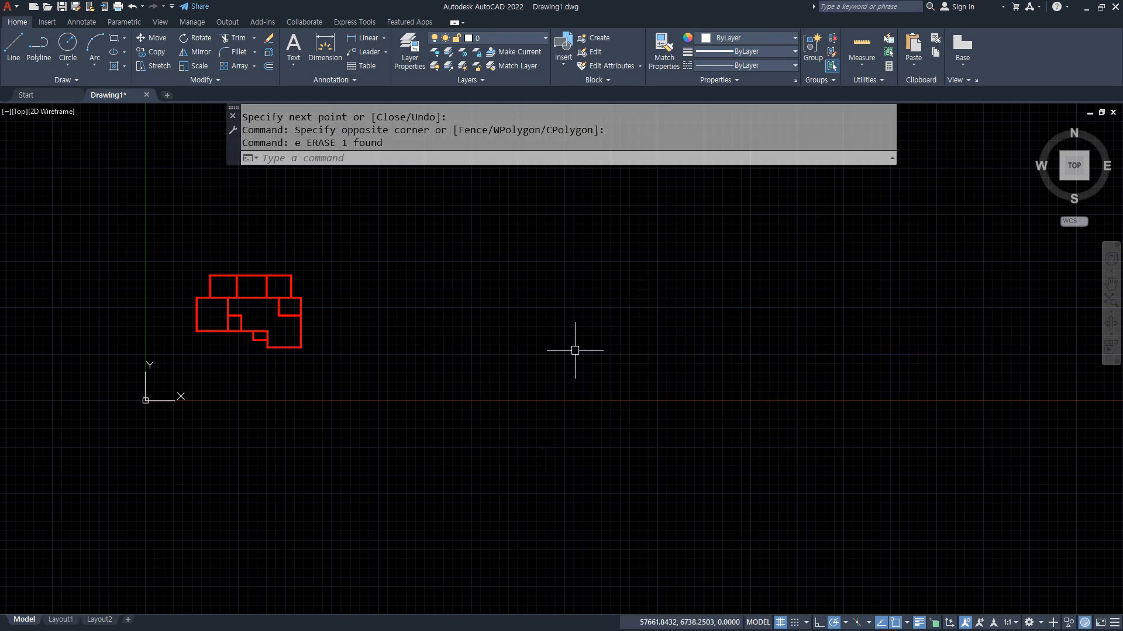
Step: Modify the W420 multiline style to turn off joint display and use a red fill colour
type("MLSTYLE")
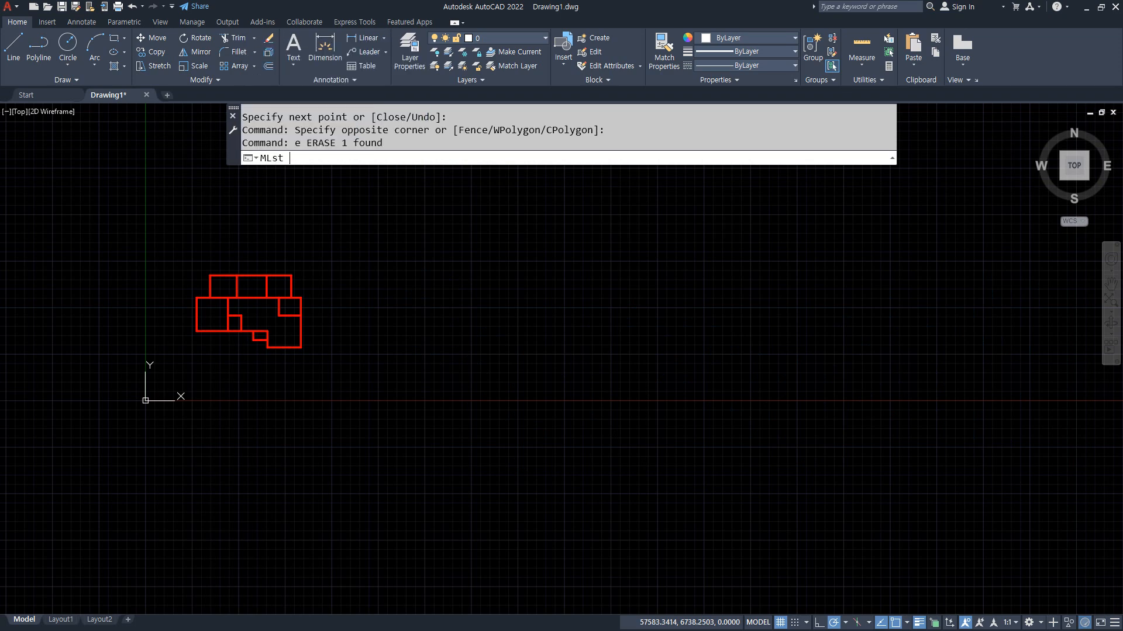
key("Return")
left_click(591, 241)
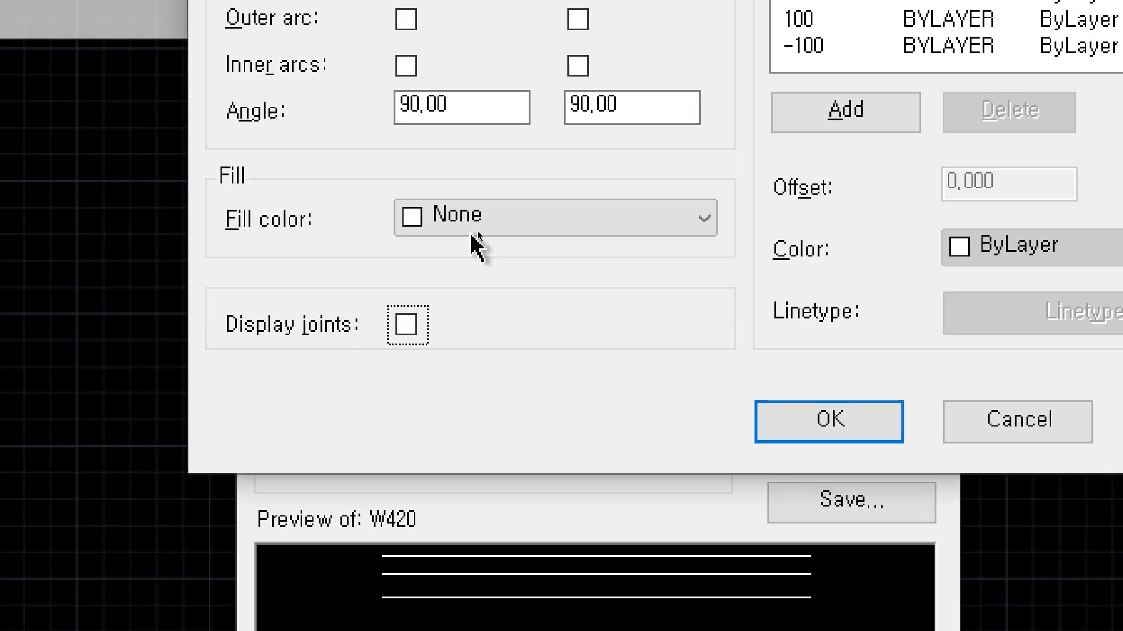
left_click(462, 228)
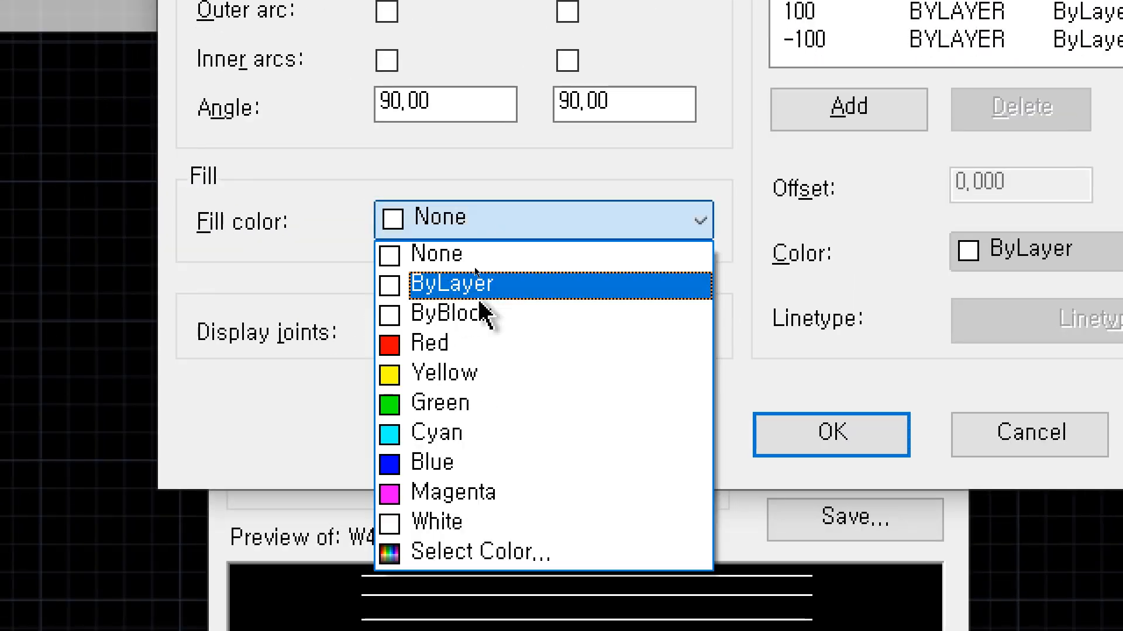
left_click(464, 353)
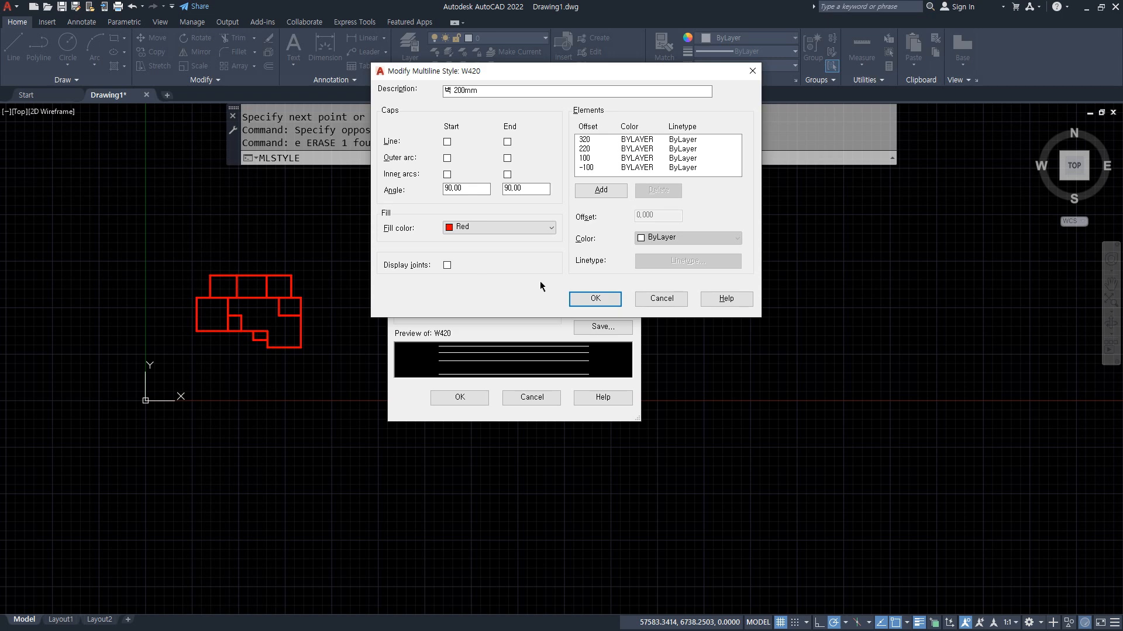
left_click(594, 299)
left_click(459, 397)
Step: Draw a three-segment test multiline in style W420 that turns down and back, beside the floor plan
type("ml")
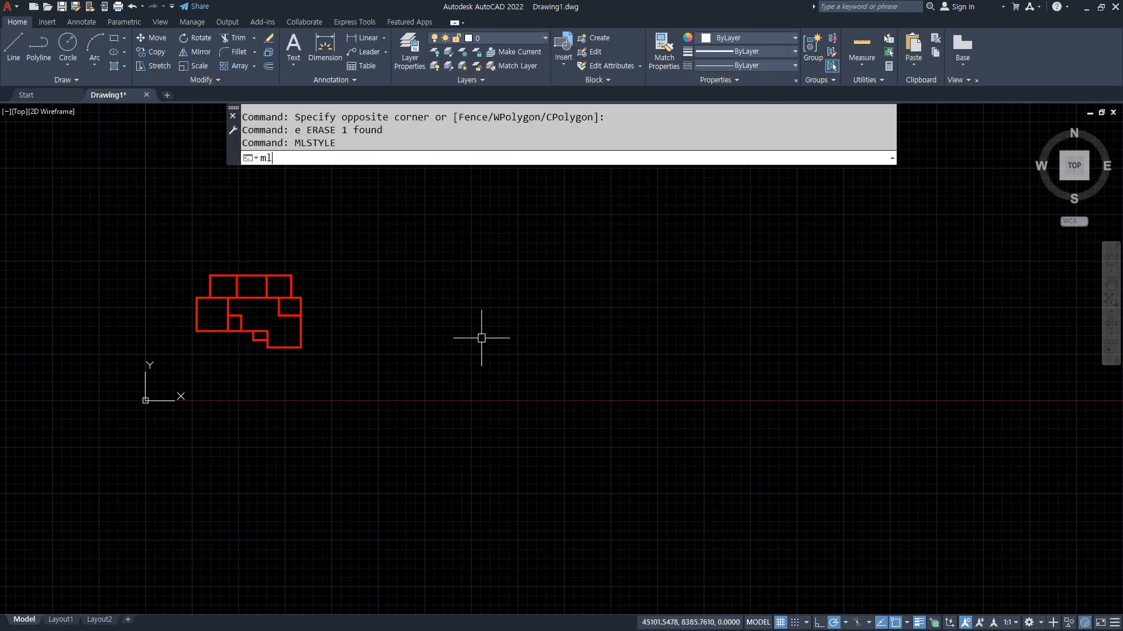
key("Return")
left_click(466, 286)
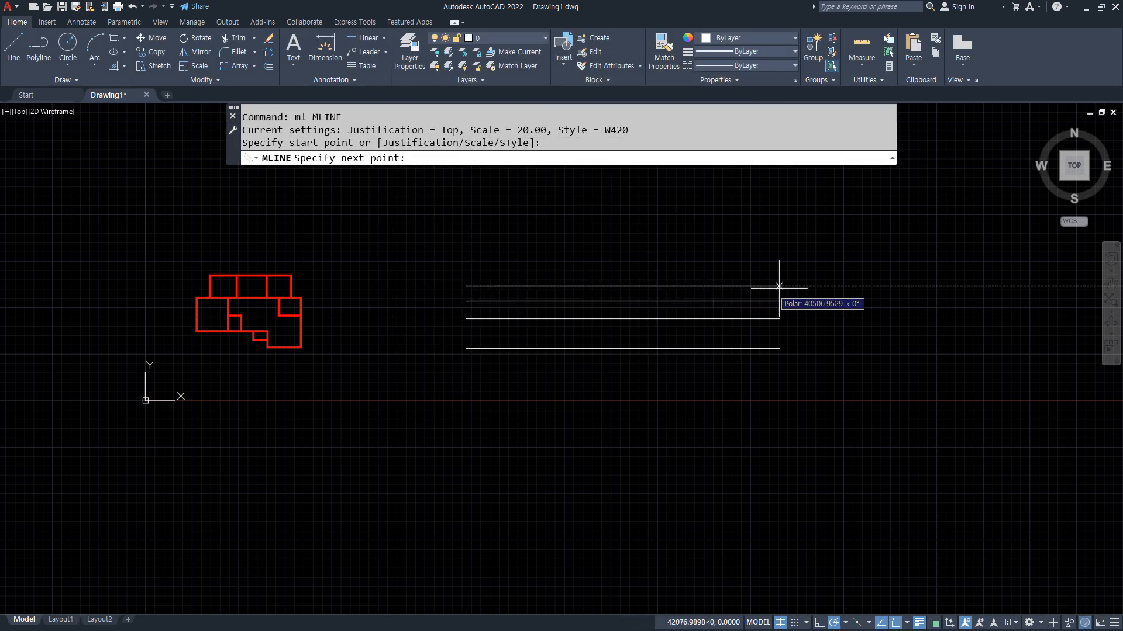
left_click(841, 286)
left_click(840, 440)
left_click(627, 439)
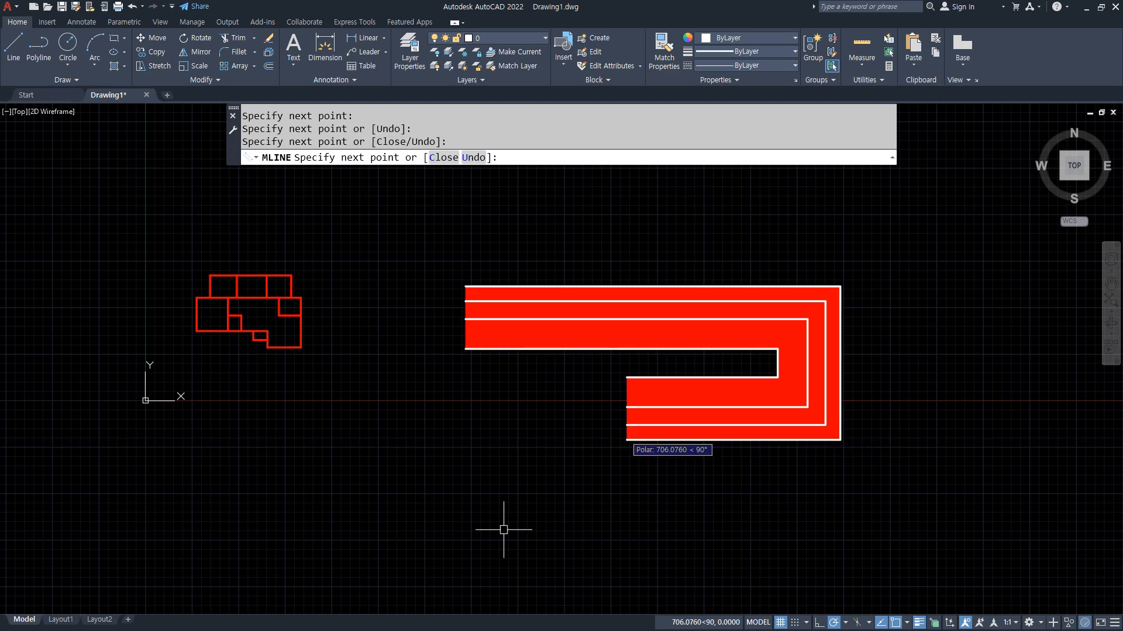
key("Return")
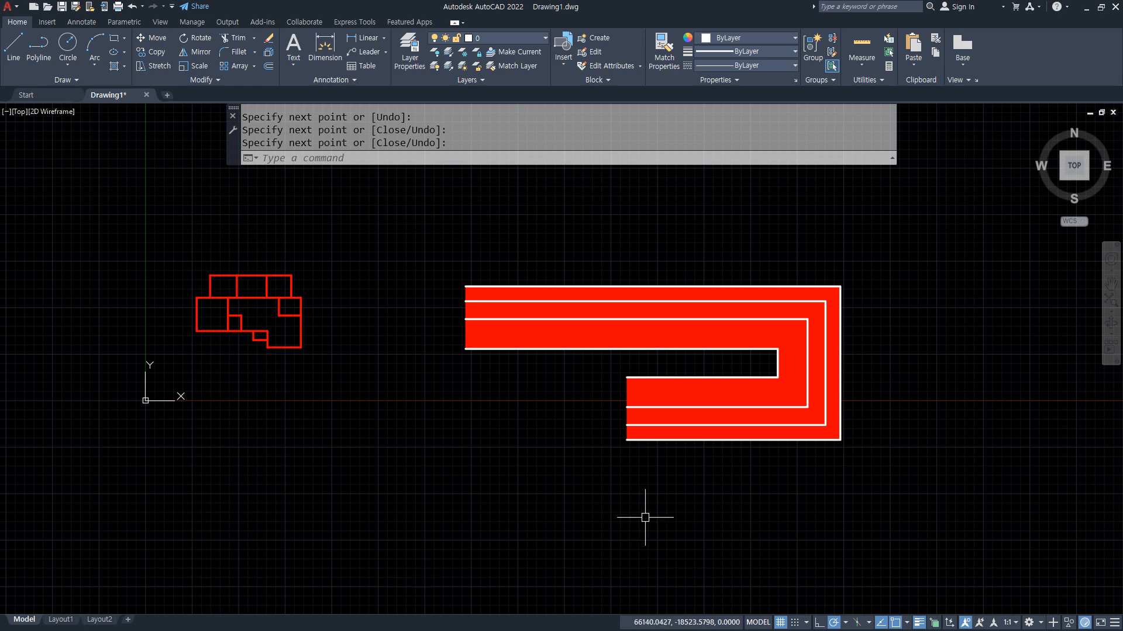
Step: Erase the red-filled test multiline
left_click(655, 443)
type("e")
key("Return")
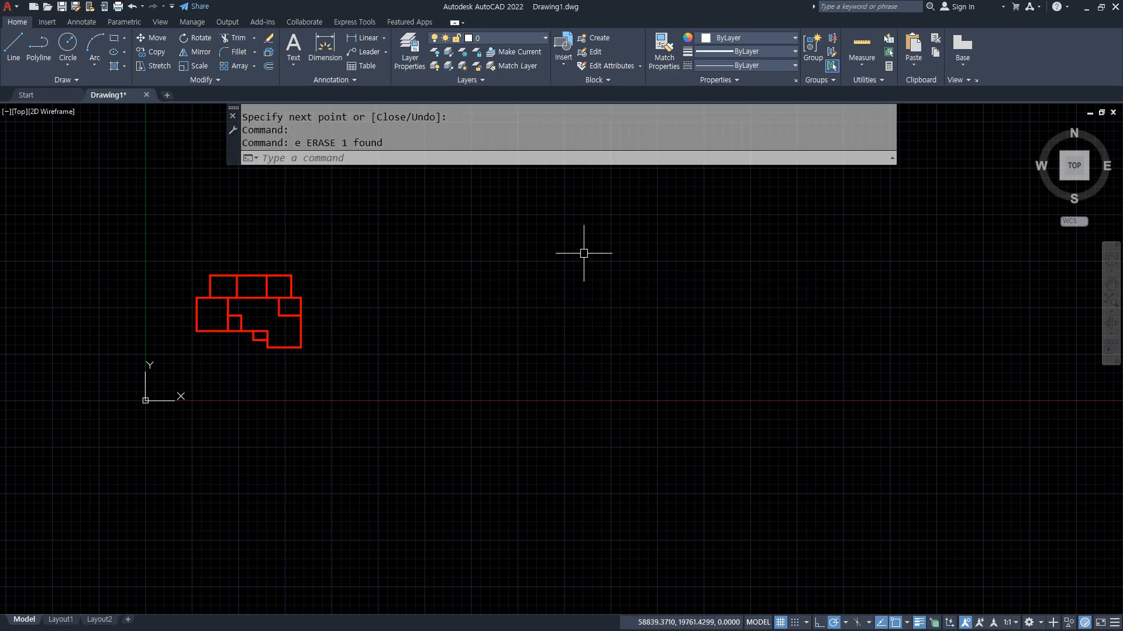
Step: Modify the W420 multiline style: set the fill colour to None and change the description to "벽 420mm"
type("ml")
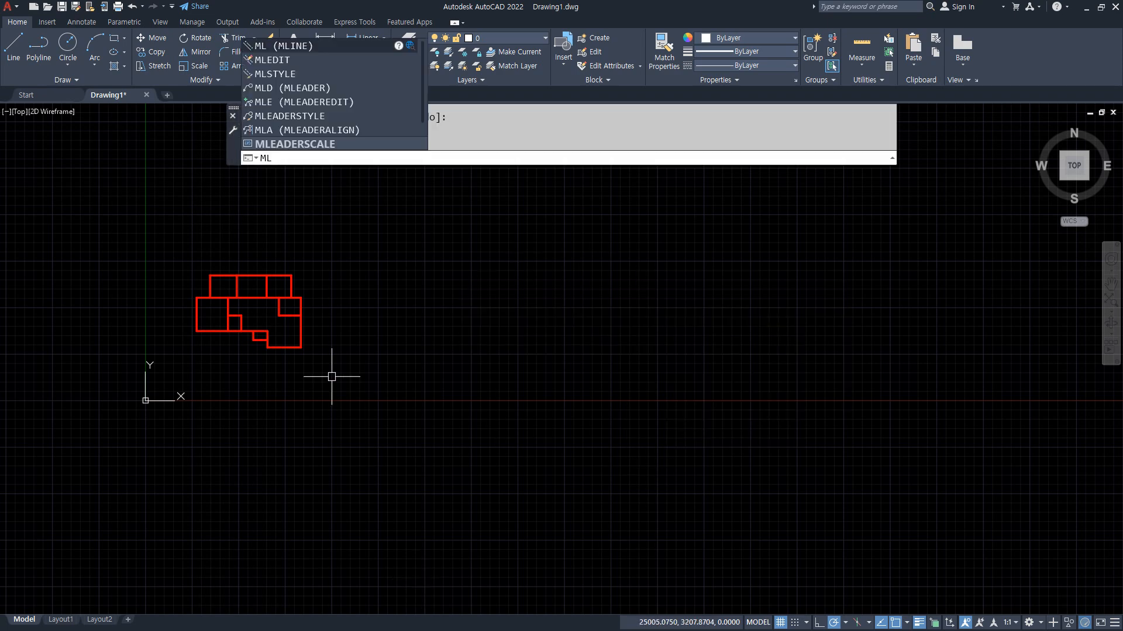
type("style")
key("Return")
left_click(611, 246)
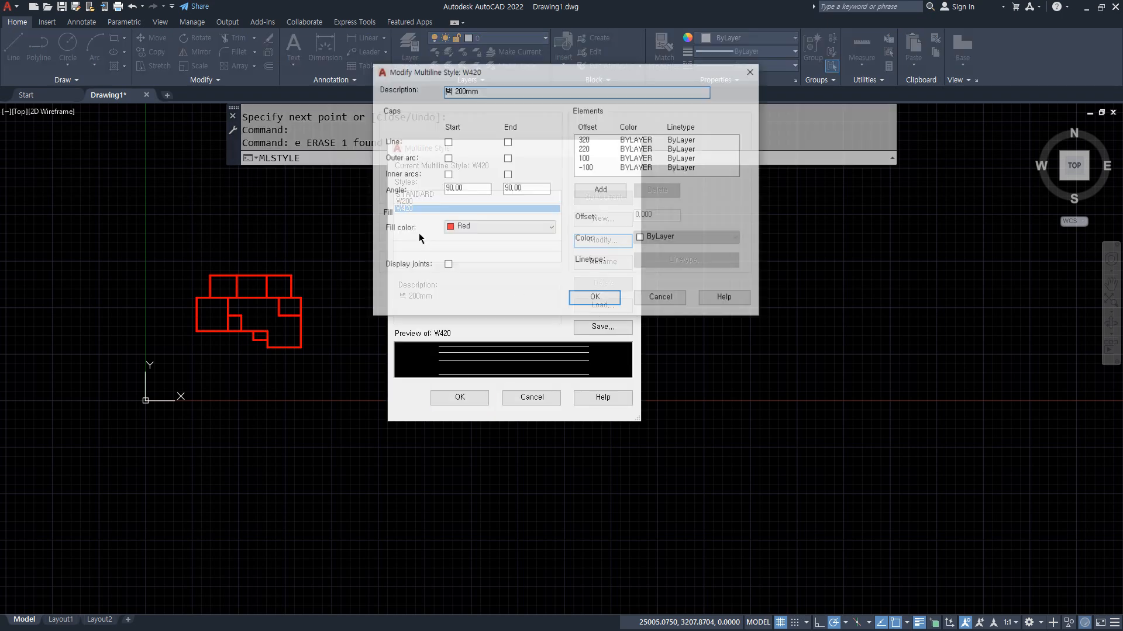
left_click(482, 227)
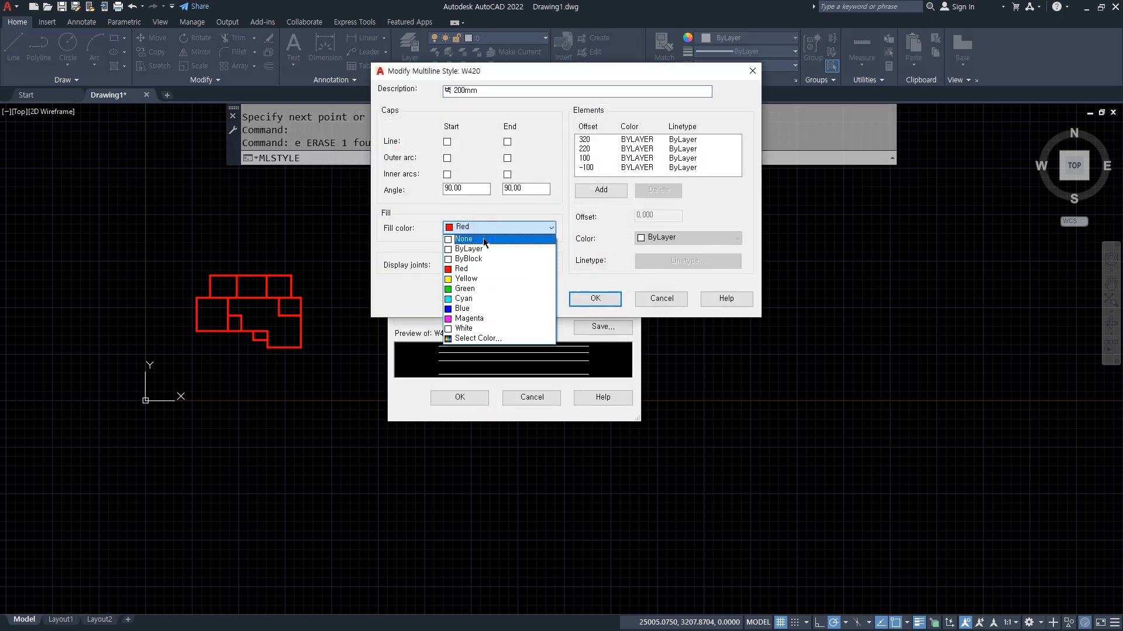
left_click(485, 248)
left_click(485, 227)
left_click(486, 239)
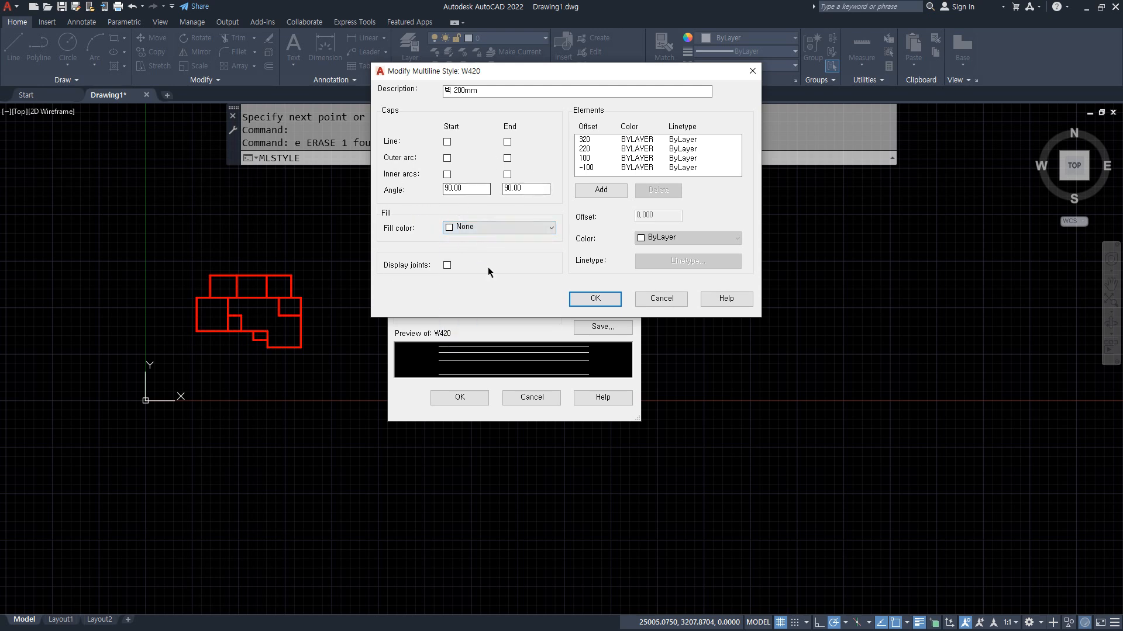
left_click(457, 92)
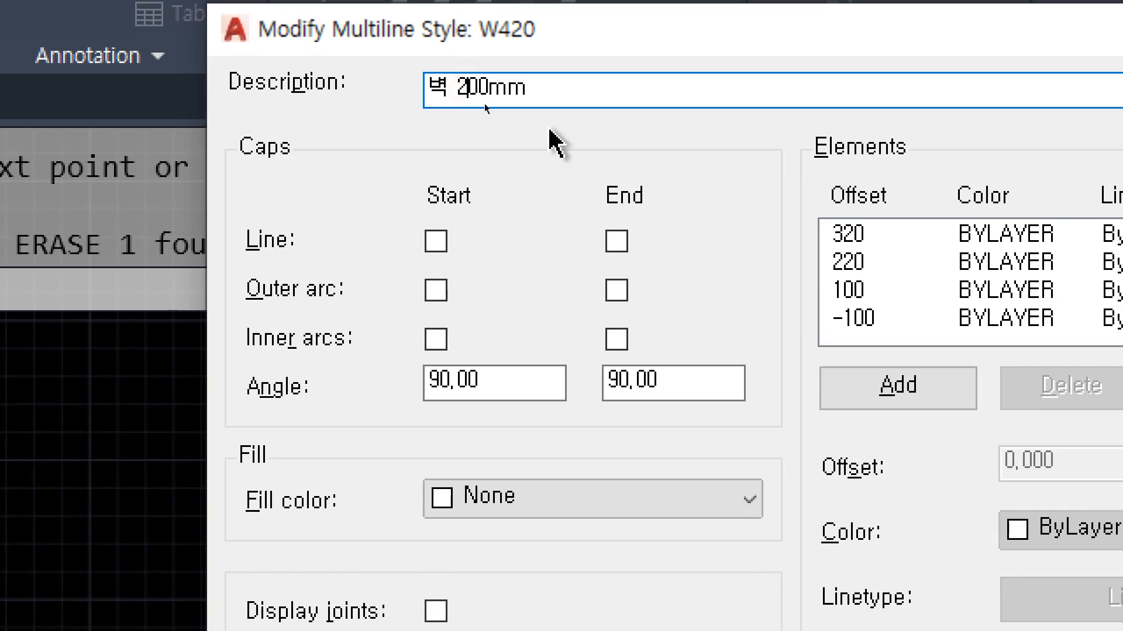
type("42")
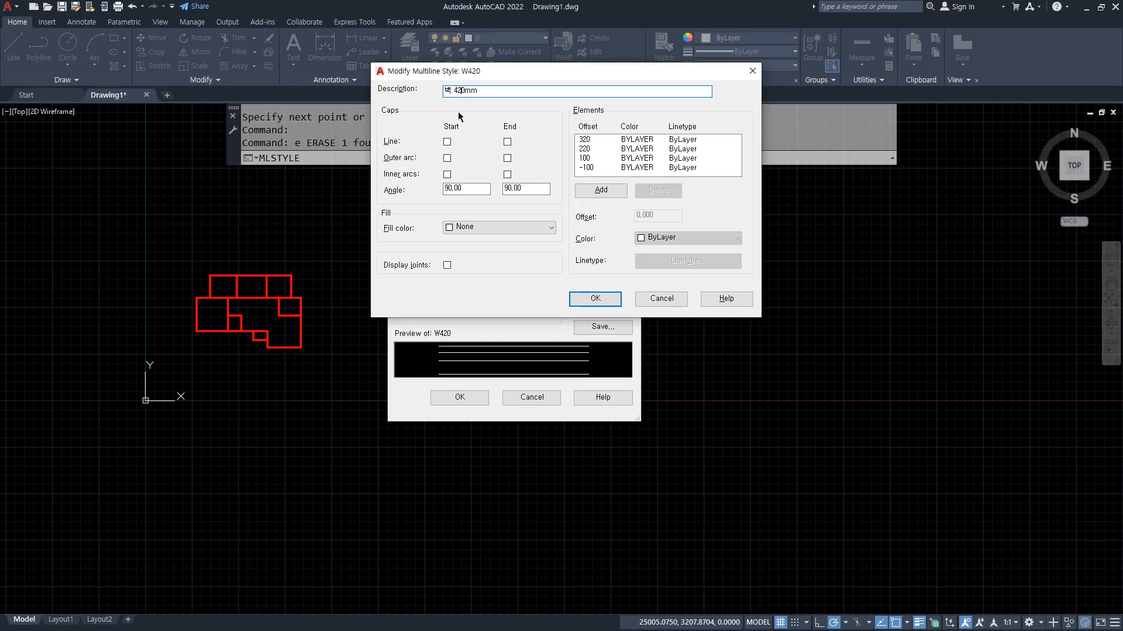
left_click(580, 300)
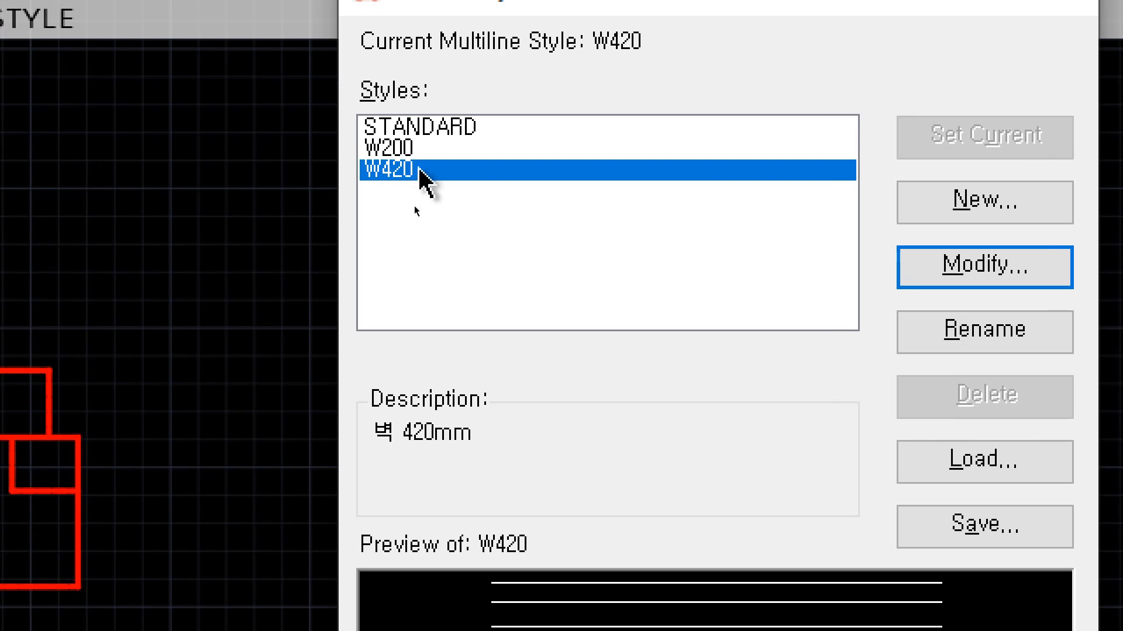
Step: Compare the W200 and W420 multiline style descriptions and make W200 the current style
left_click(409, 201)
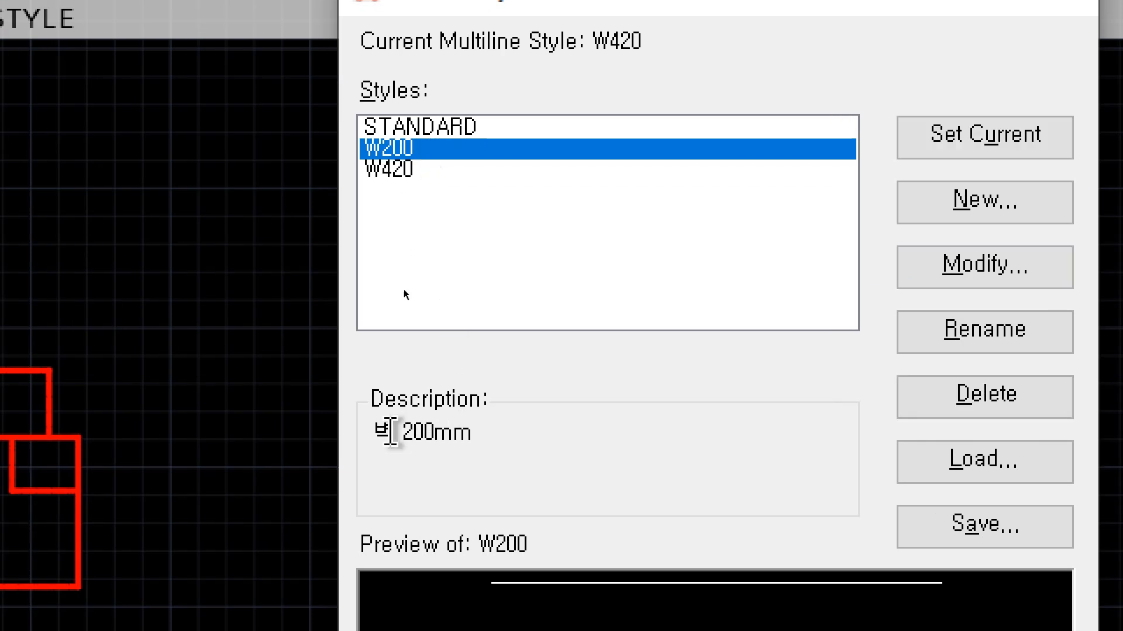
left_click(413, 170)
left_click(412, 150)
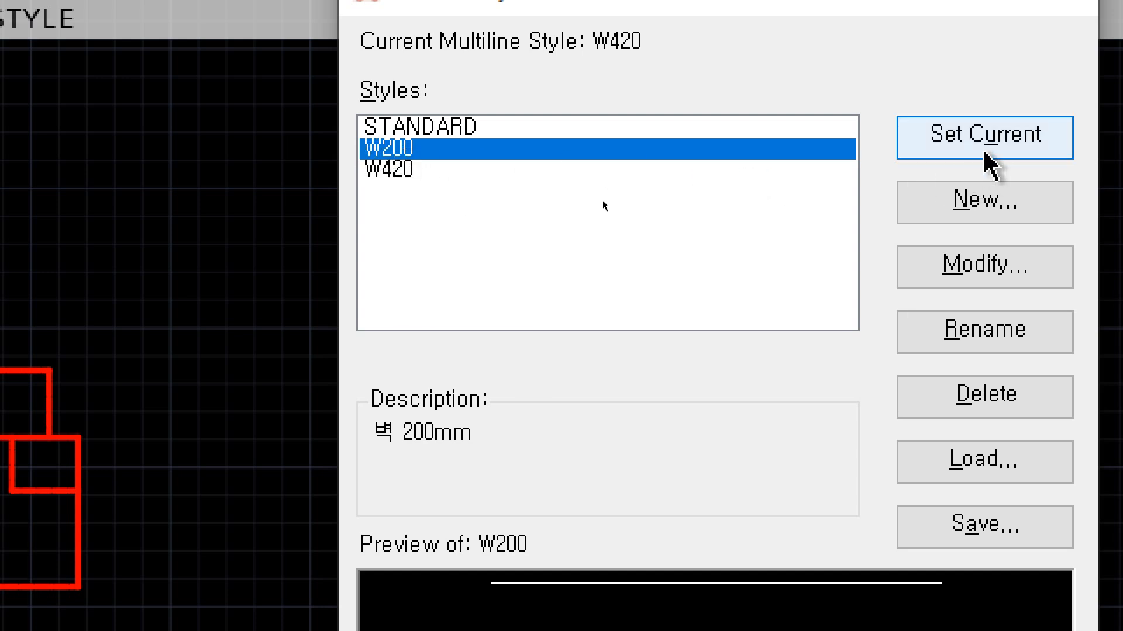
left_click(988, 133)
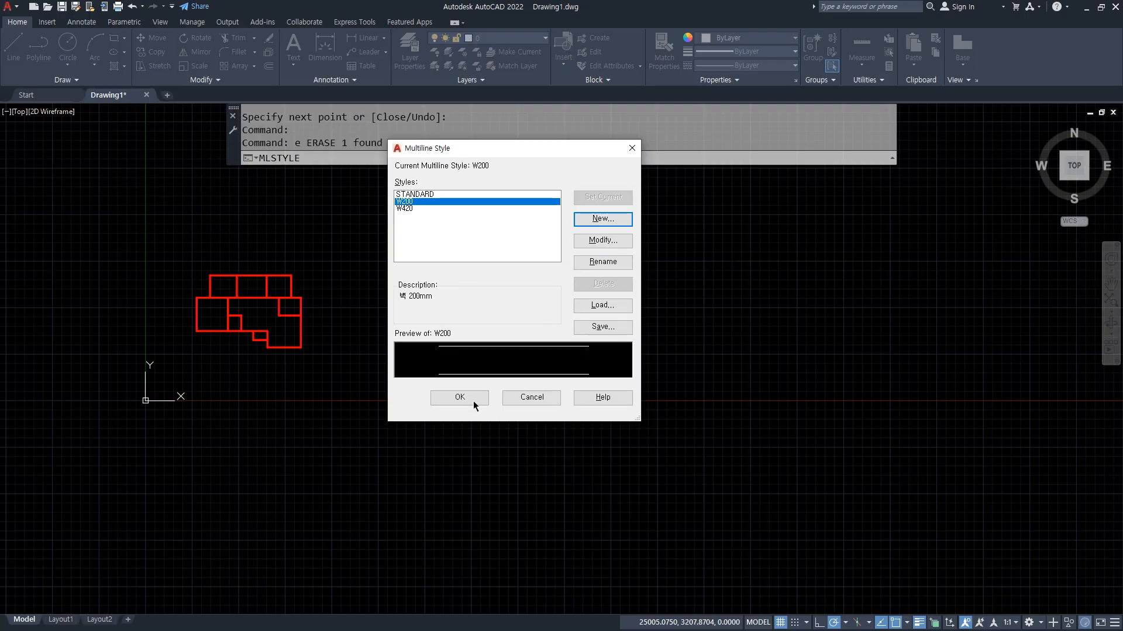
left_click(460, 397)
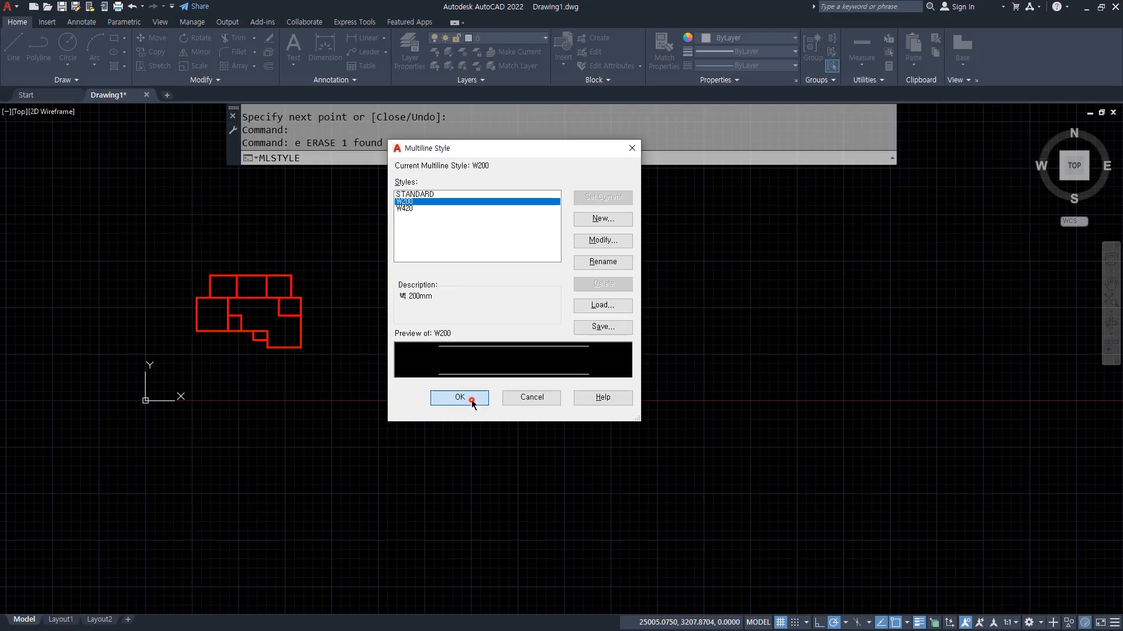
Step: Reopen the multiline style settings and make W420 the current style
scroll(208, 308, "up", 5)
middle_click_drag(254, 285, 290, 326)
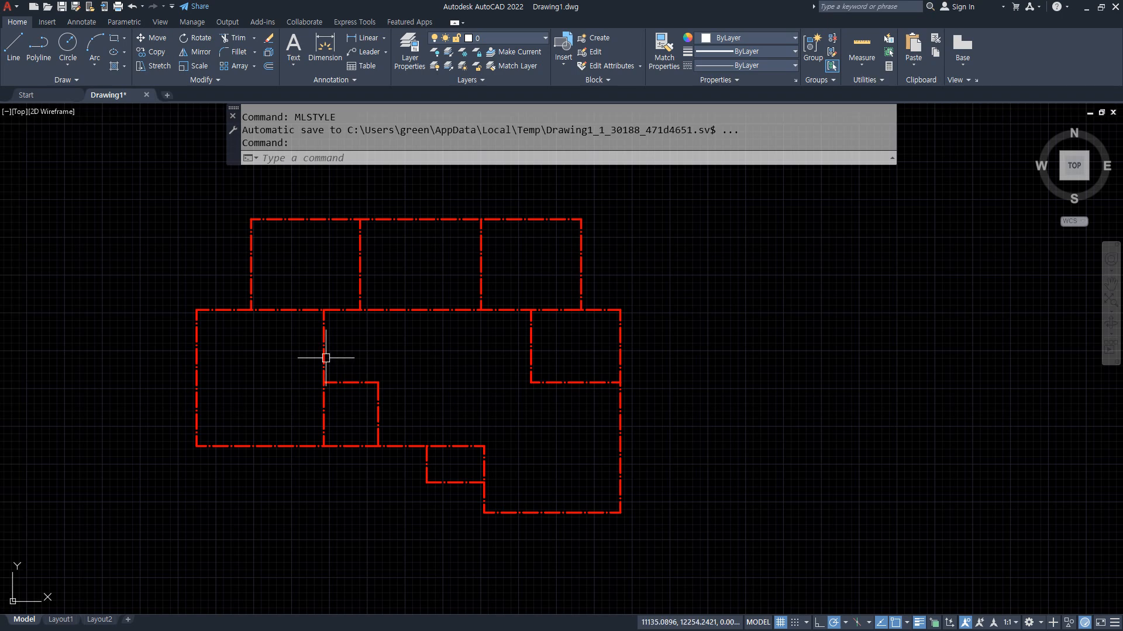
key("Escape")
key("Escape")
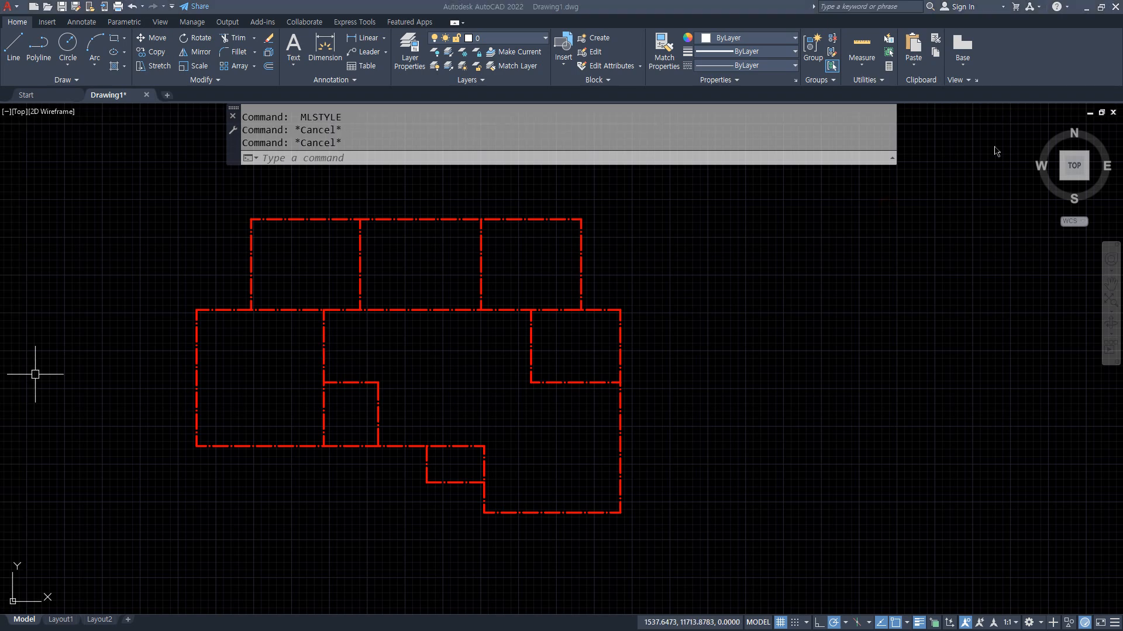
left_click(416, 155)
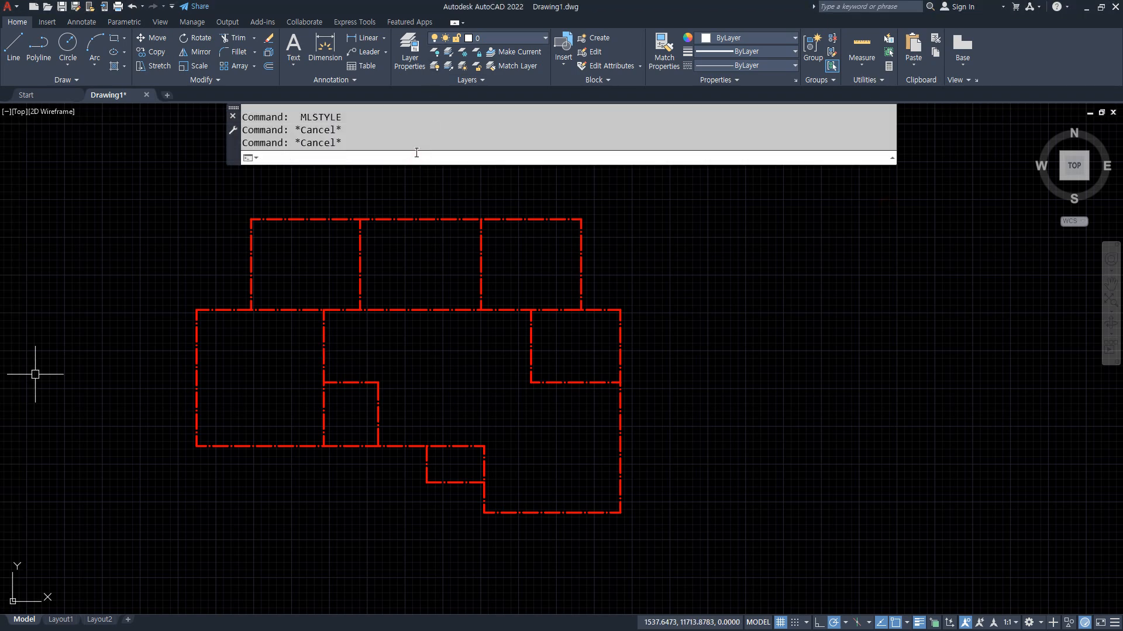
type("mlstyle")
key("Return")
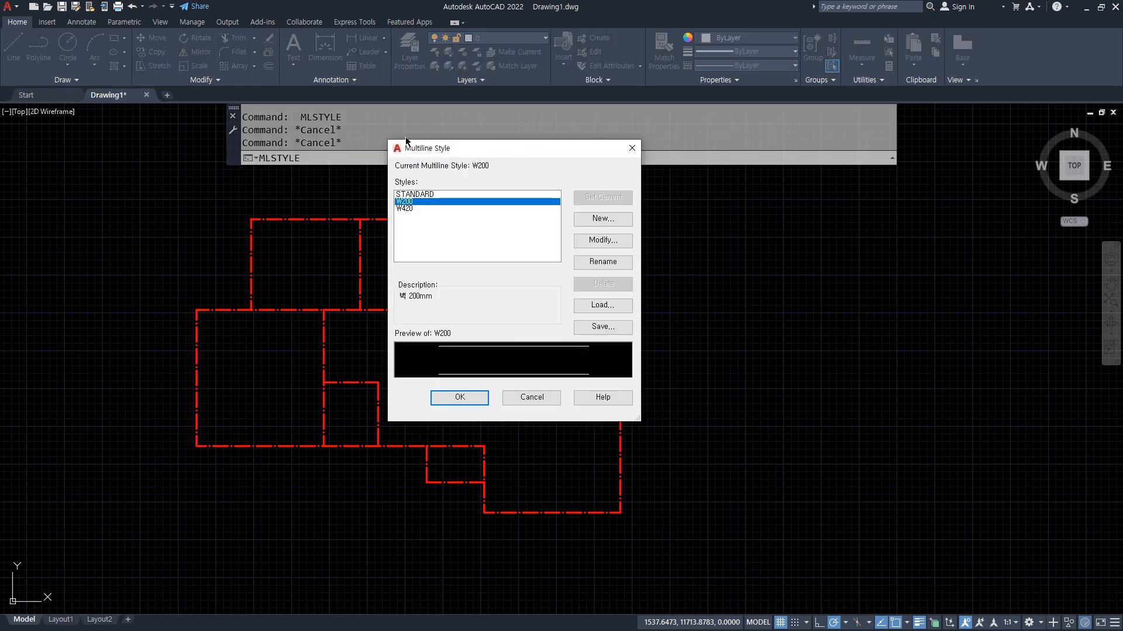
left_click(412, 209)
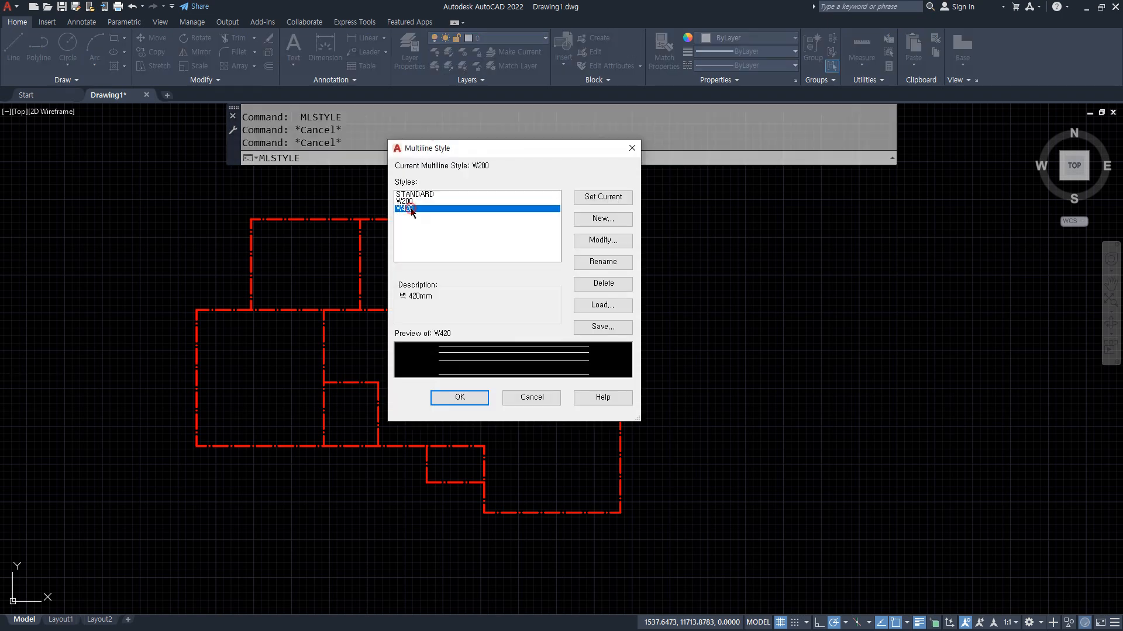
left_click(601, 197)
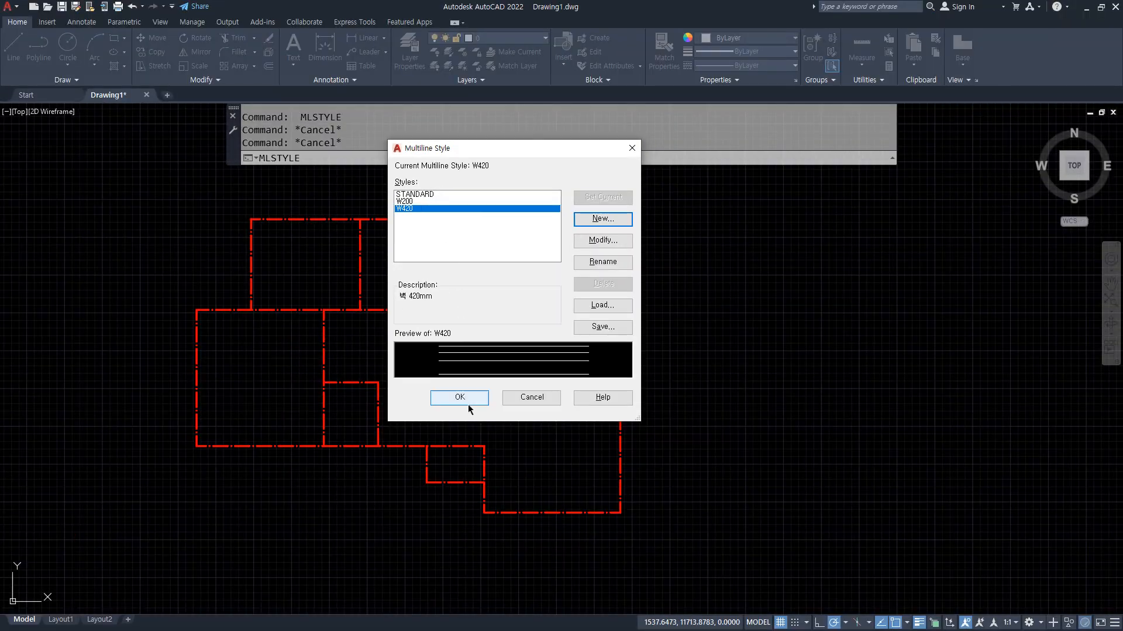
left_click(466, 400)
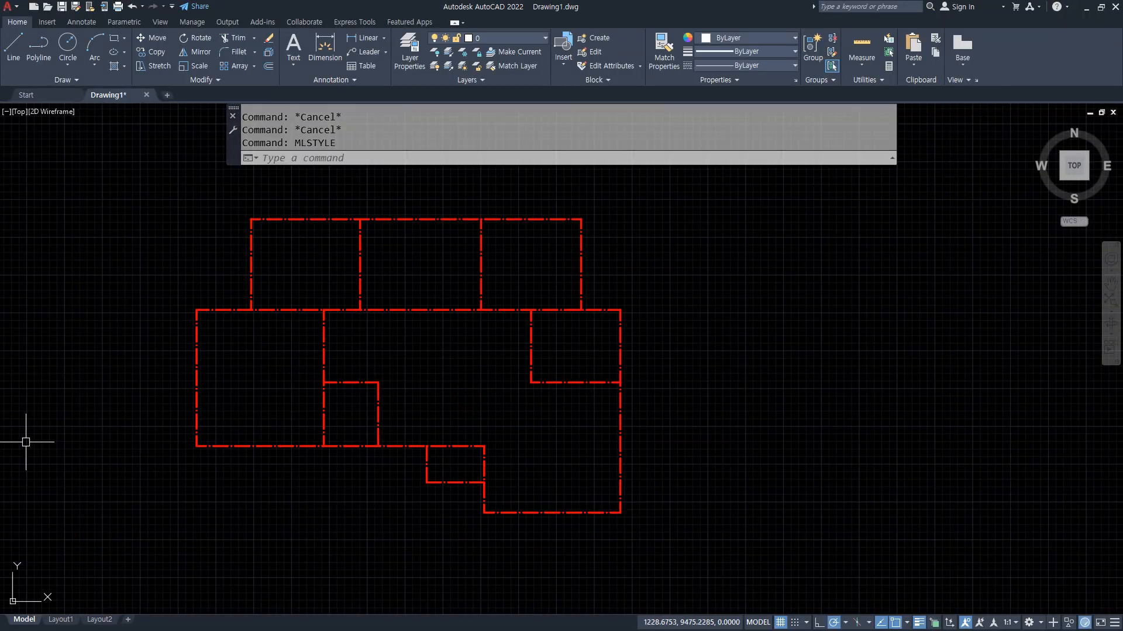
Step: Switch to the Notepad notes to check the MLine command entry, and return to AutoCAD
key("alt+Tab")
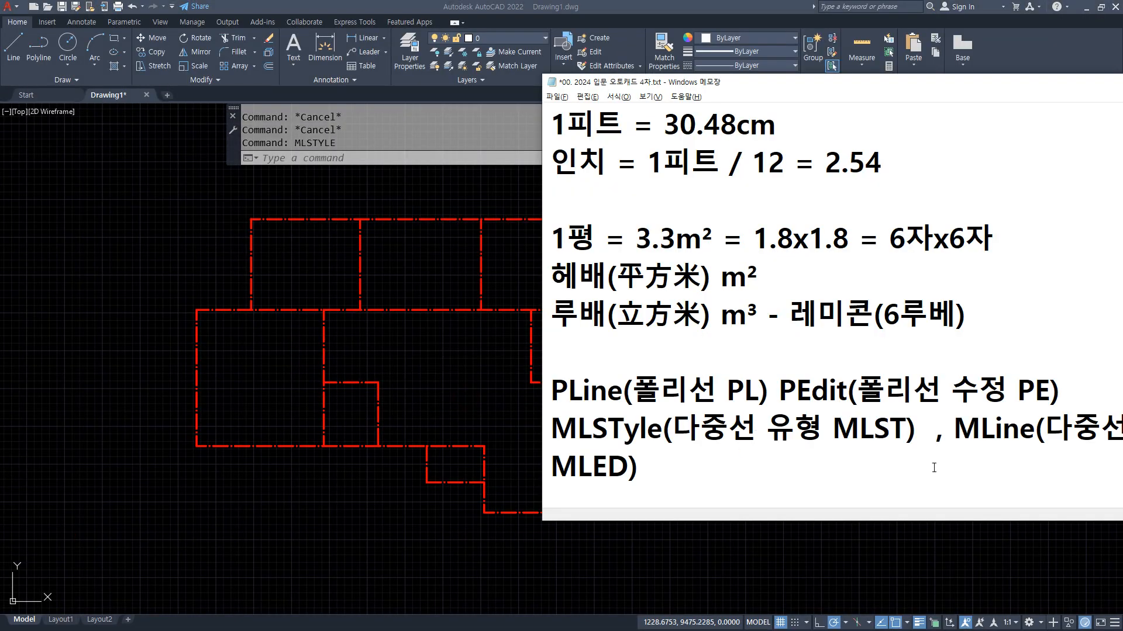
left_click_drag(1034, 446, 944, 458)
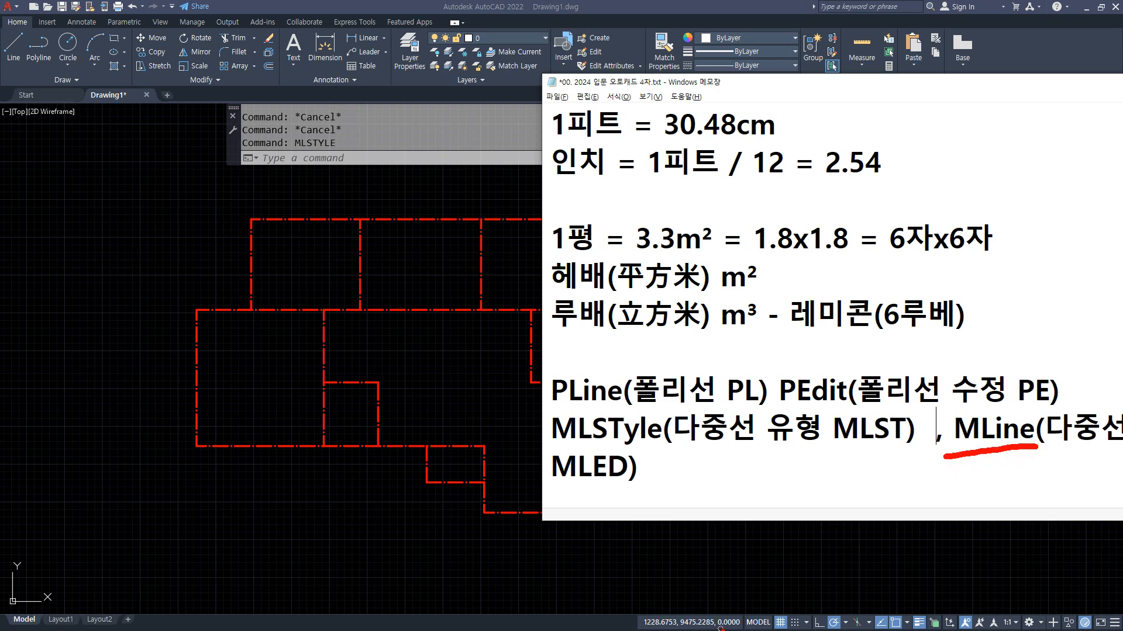
key("Escape")
left_click(161, 262)
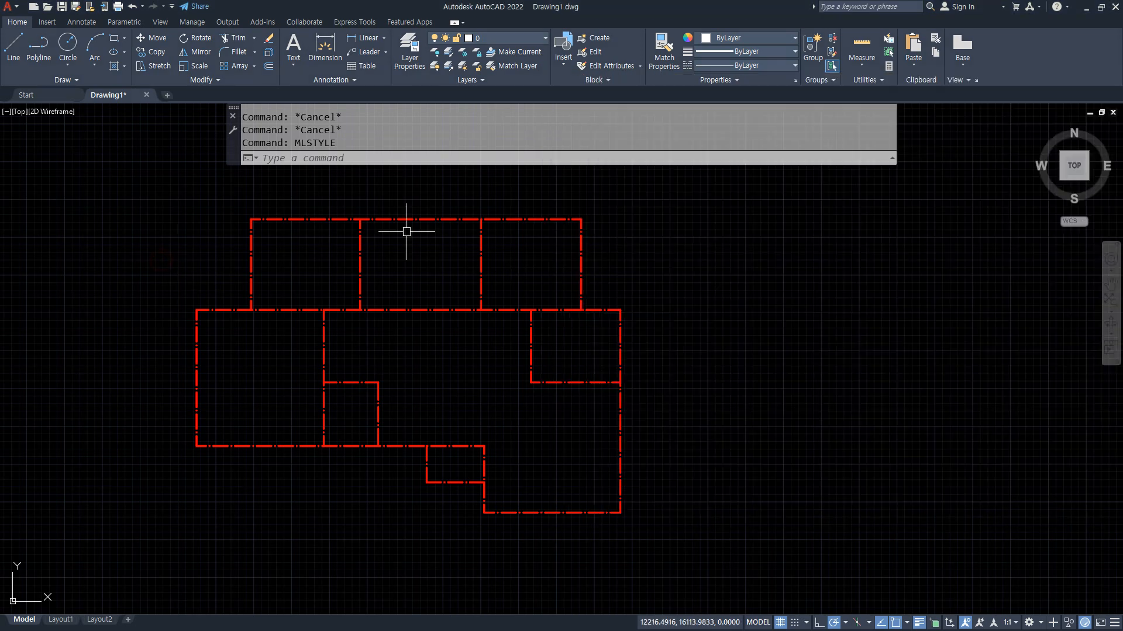
Step: Start the MLINE command, review its current settings, and set the multiline scale to 1
middle_click_drag(841, 313, 643, 312)
type("MLINE")
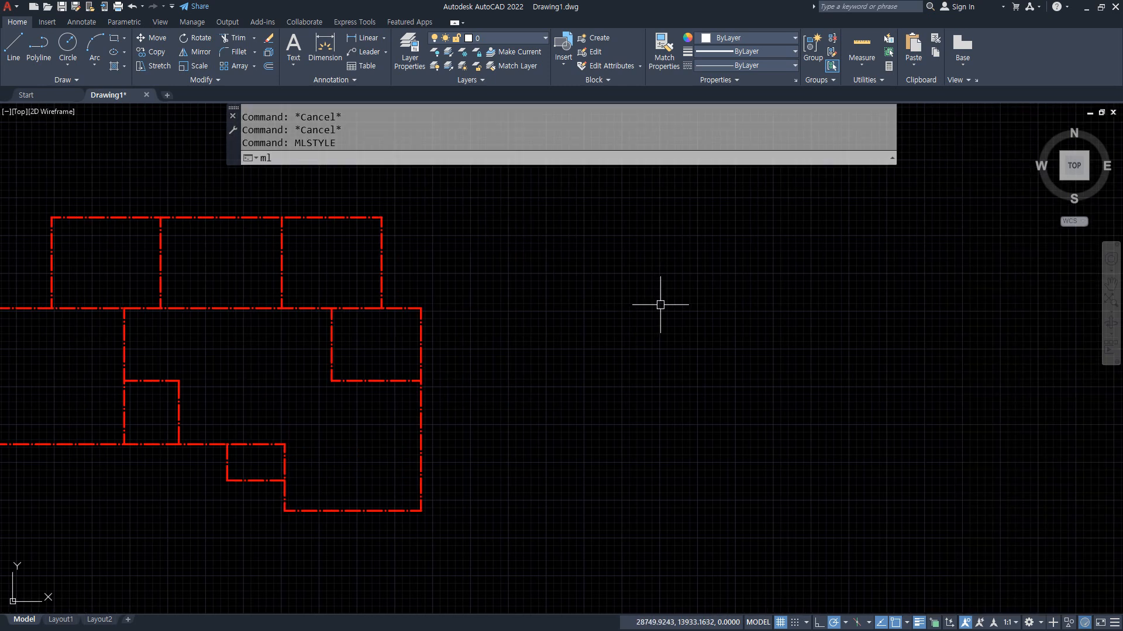
key("Return")
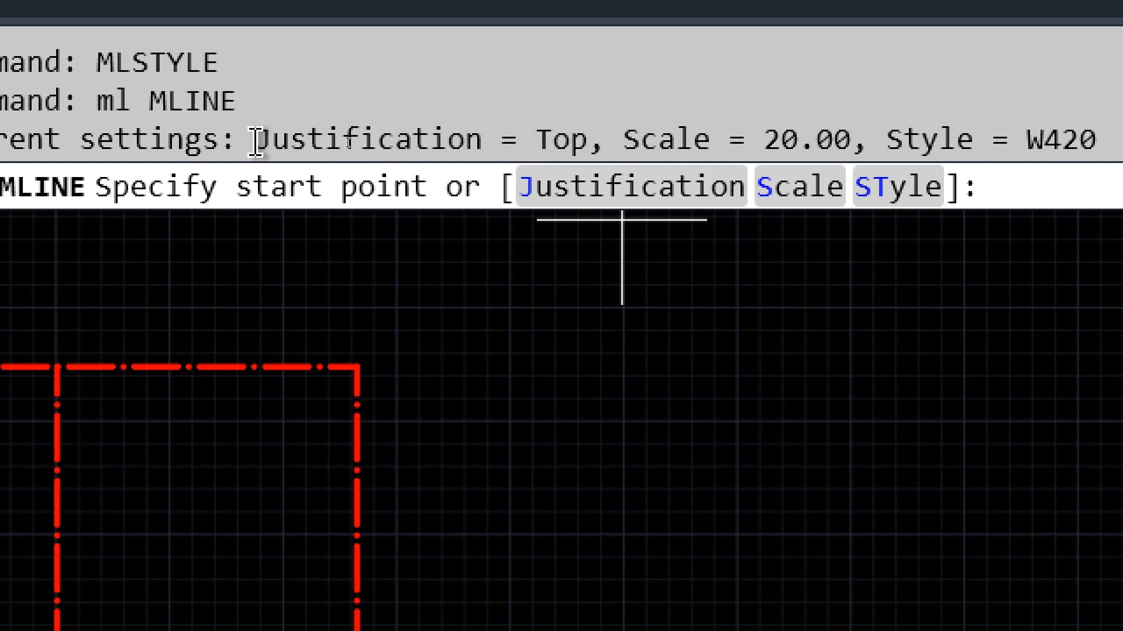
left_click_drag(255, 138, 488, 138)
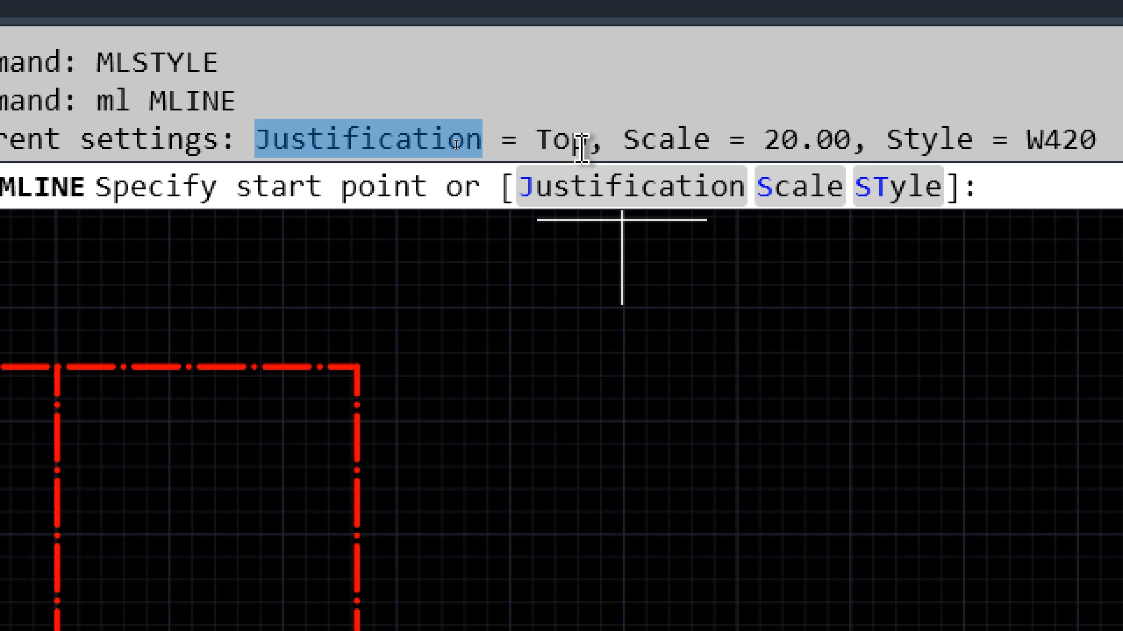
left_click_drag(905, 137, 1101, 136)
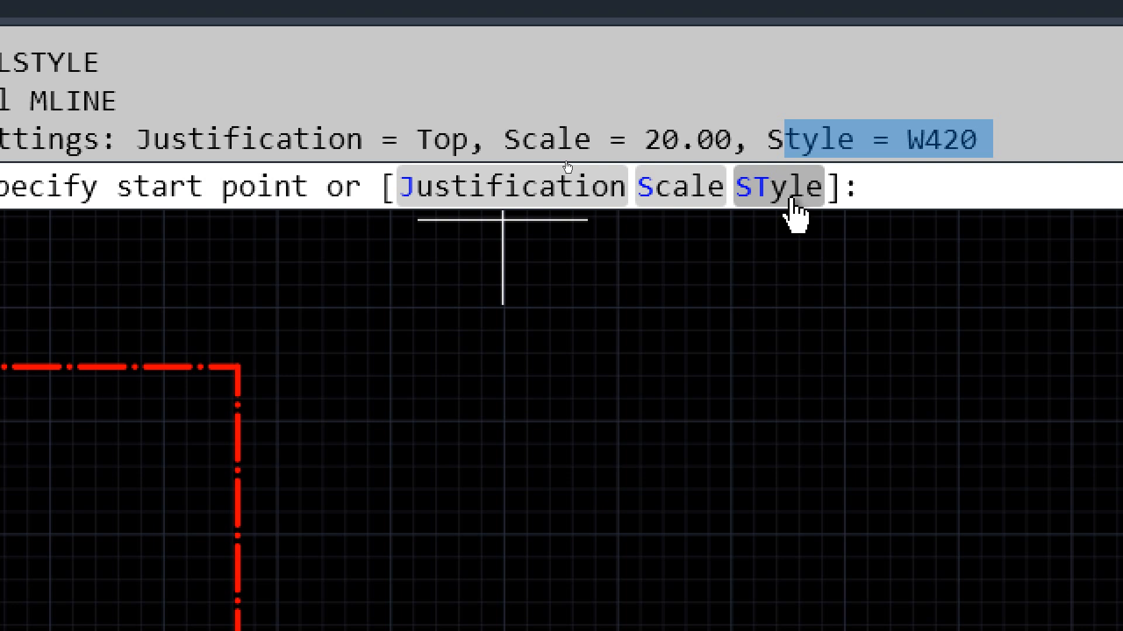
left_click(705, 191)
type("1")
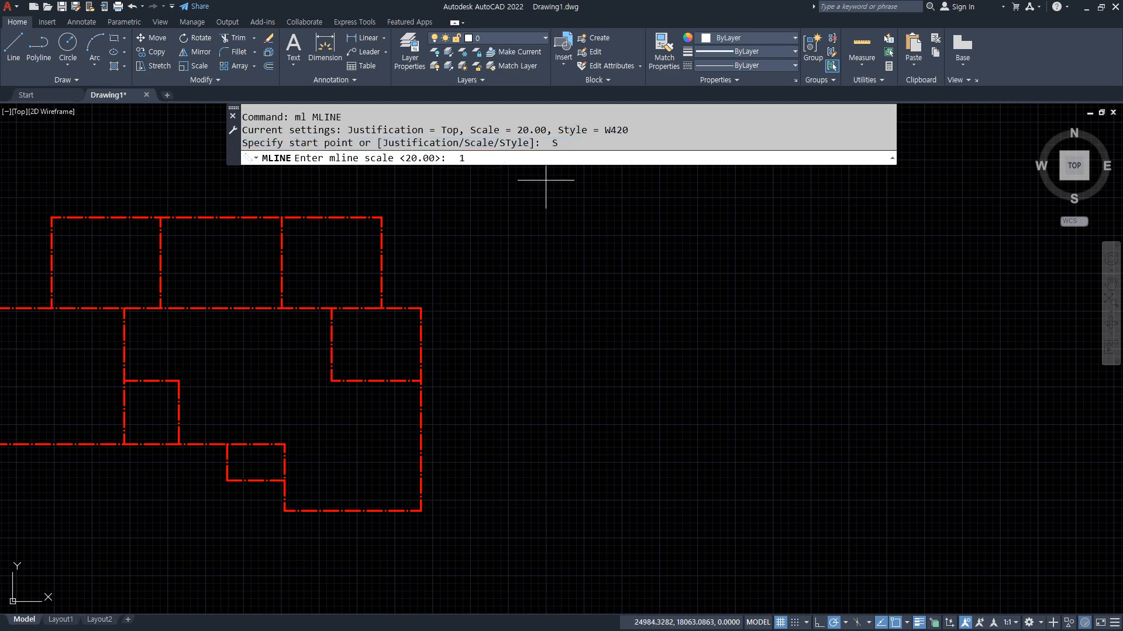
key("Return")
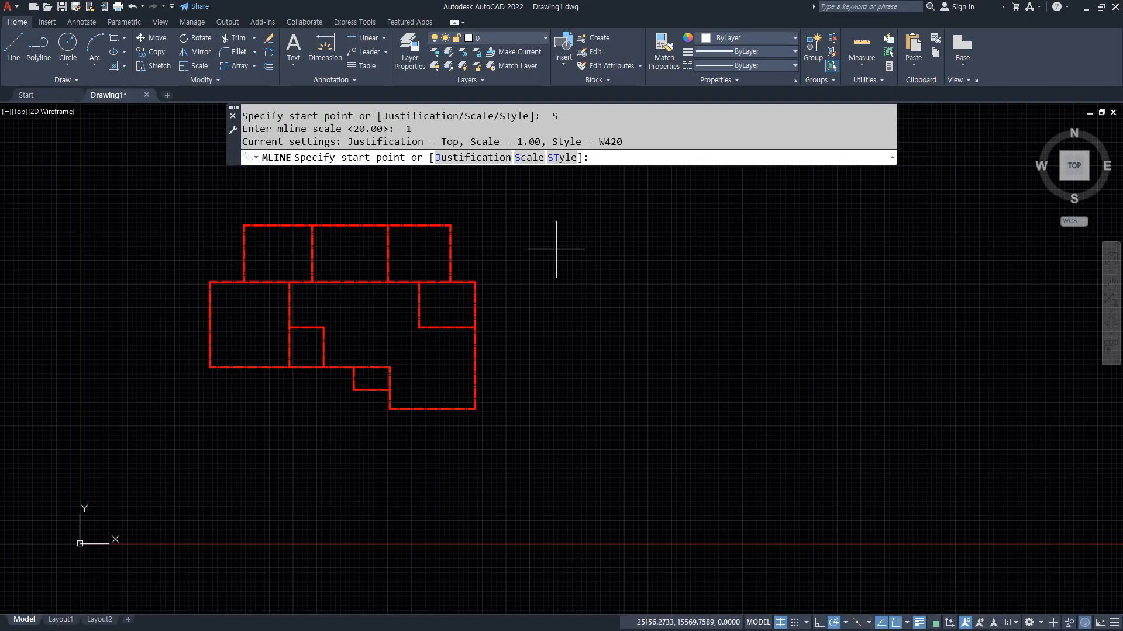
Step: Draw a trial top-justified W420 multiline about 5270 units long in the empty space beside the floor plan, and erase it
left_click(533, 252)
scroll(626, 246, "up", 8)
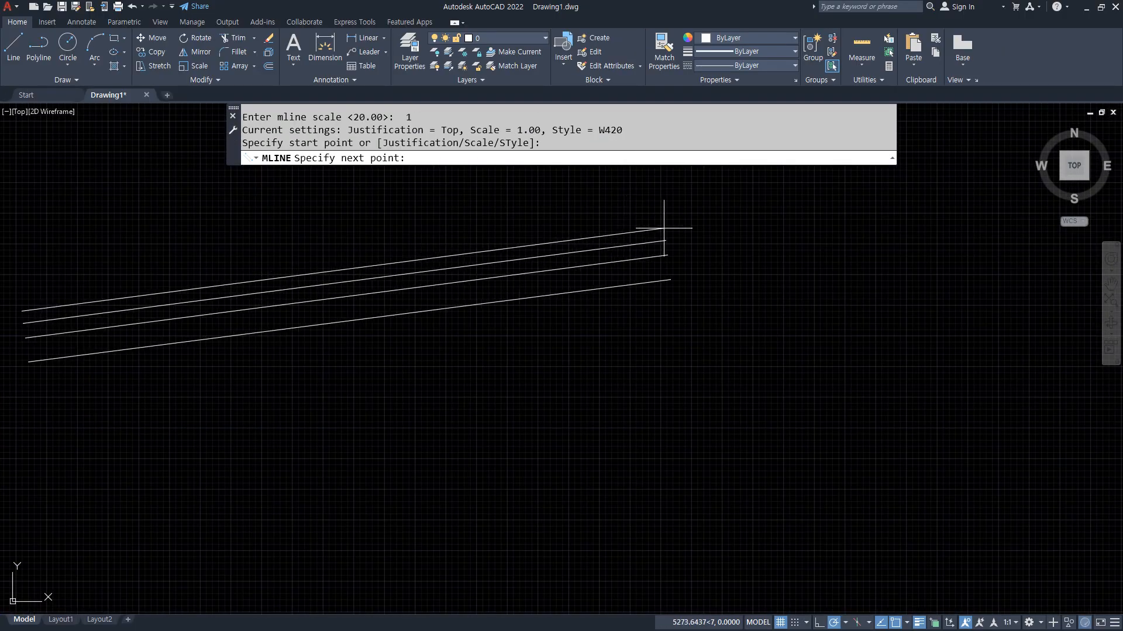
left_click(663, 228)
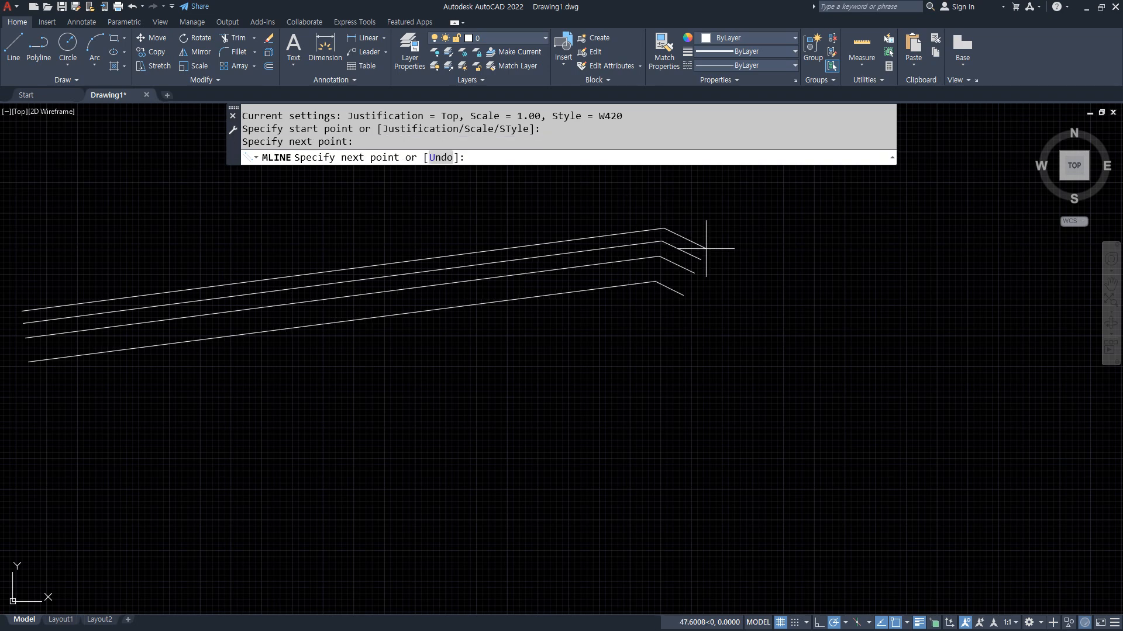
key("Escape")
left_click(672, 281)
left_click(474, 220)
left_click(447, 260)
type("e")
key("Return")
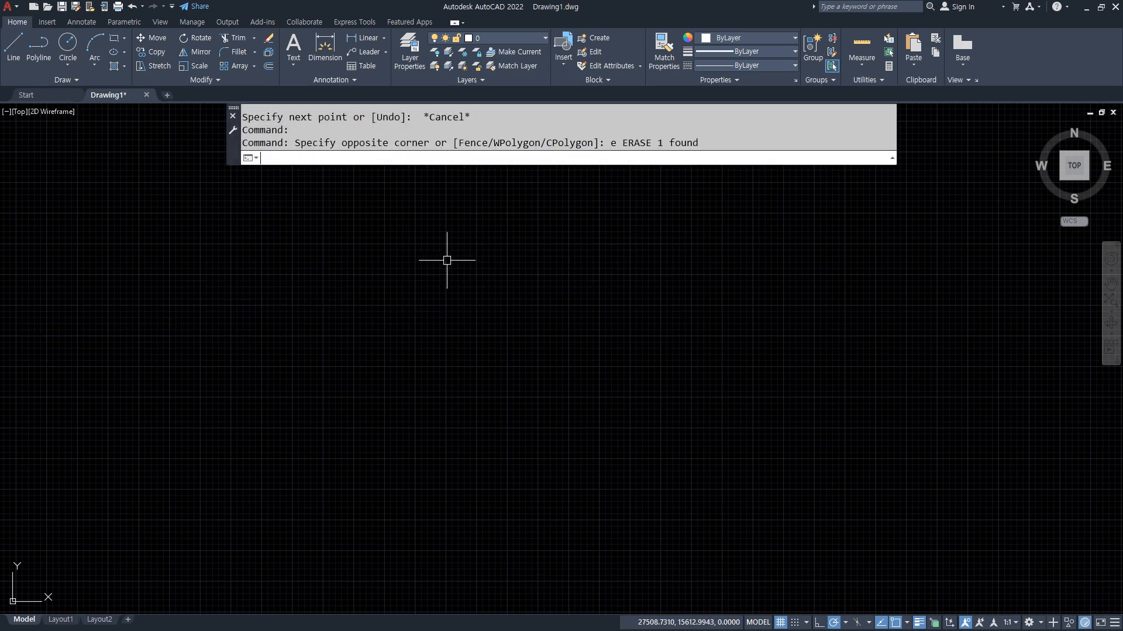
Step: Try Bottom justification for the W420 multiline by previewing a segment in the empty space, and cancel it
type("ml")
key("Return")
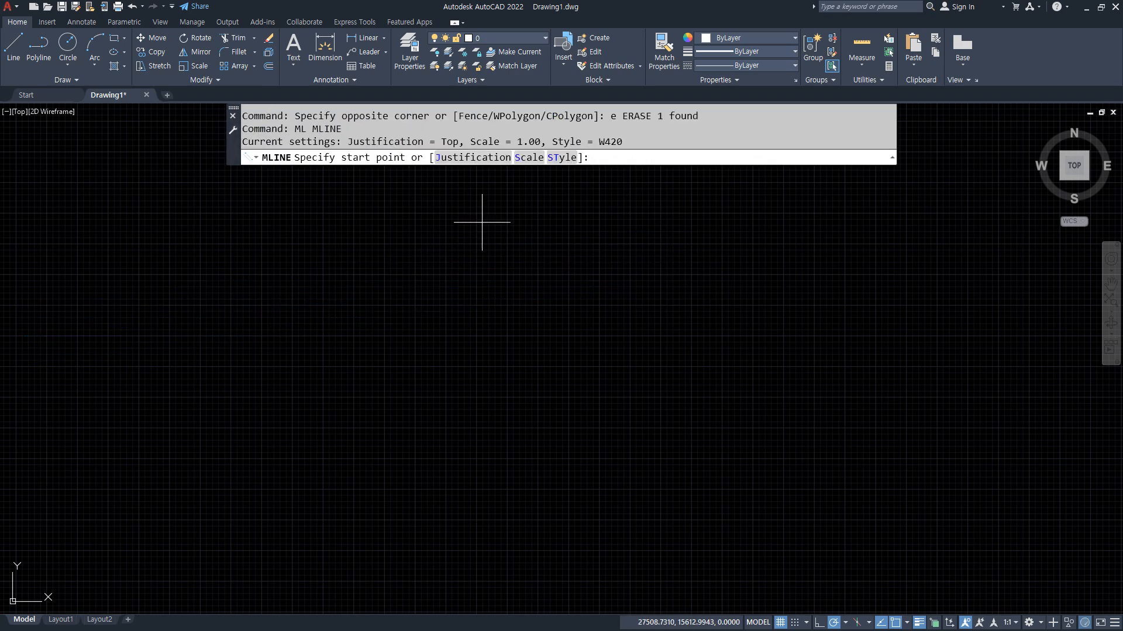
left_click(489, 157)
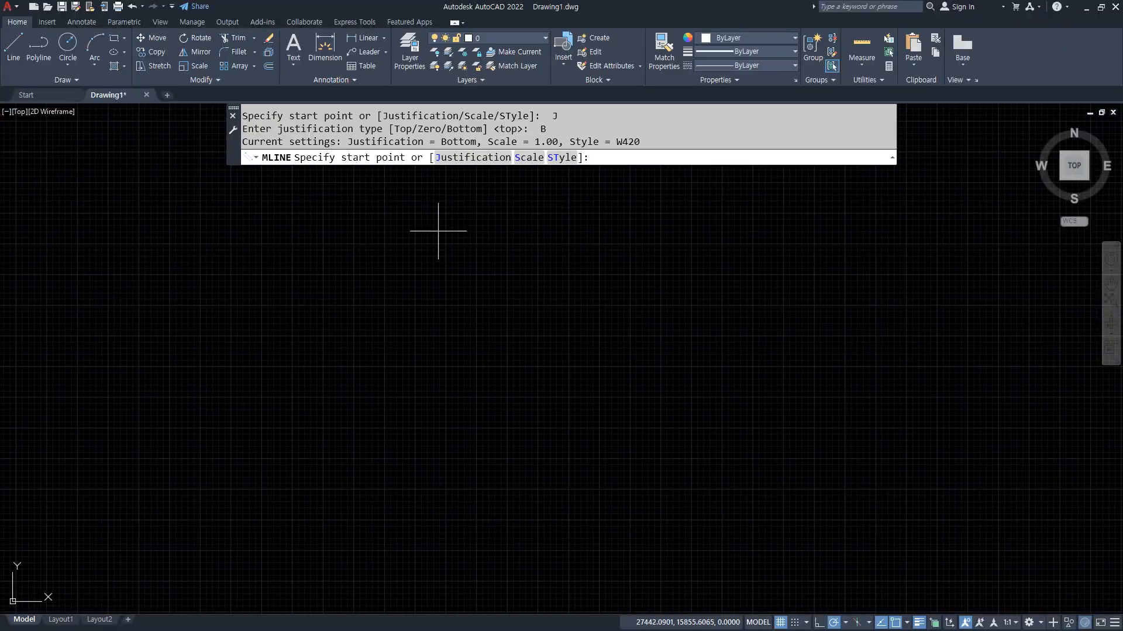
left_click(278, 303)
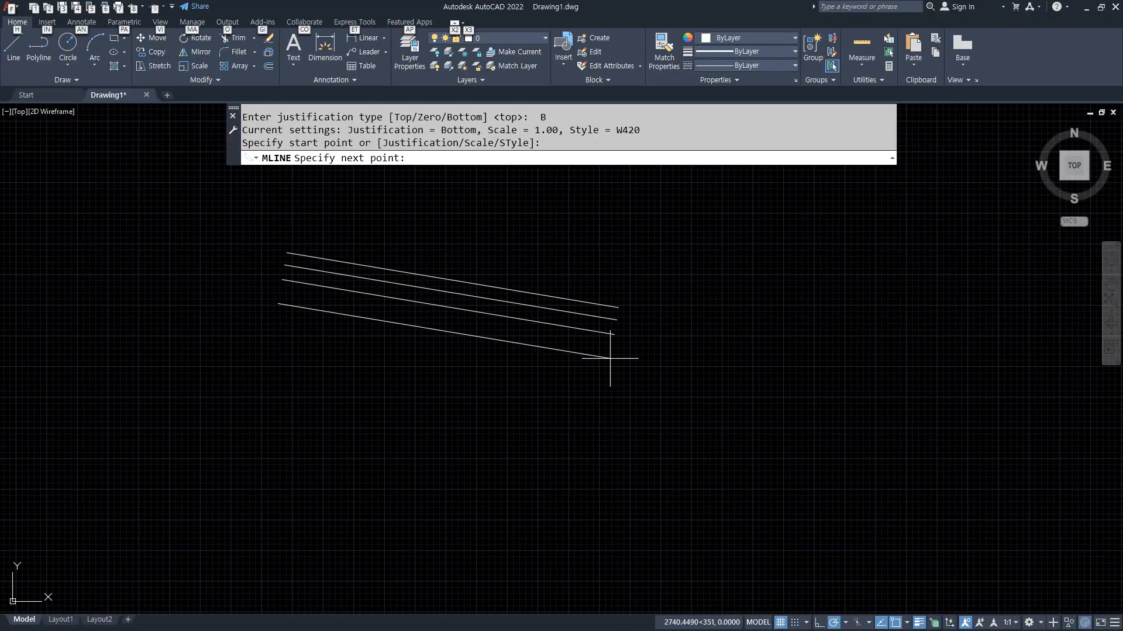
key("Escape")
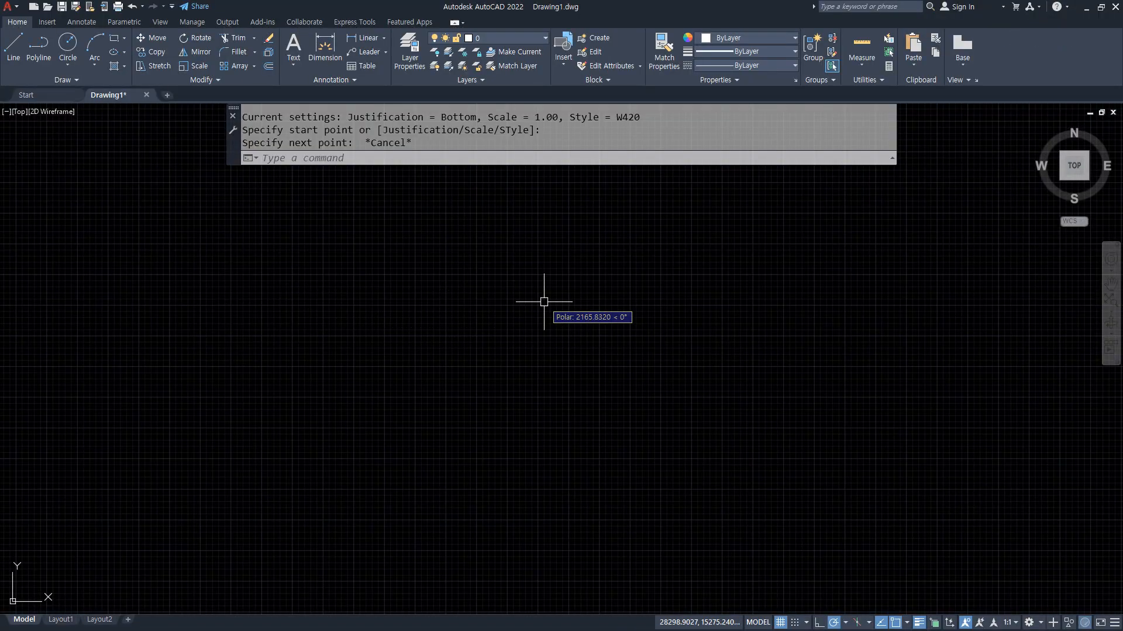
key("Escape")
Step: Set the multiline justification to Zero, preview a segment in the empty space, and cancel the segment
key("Return")
left_click(468, 159)
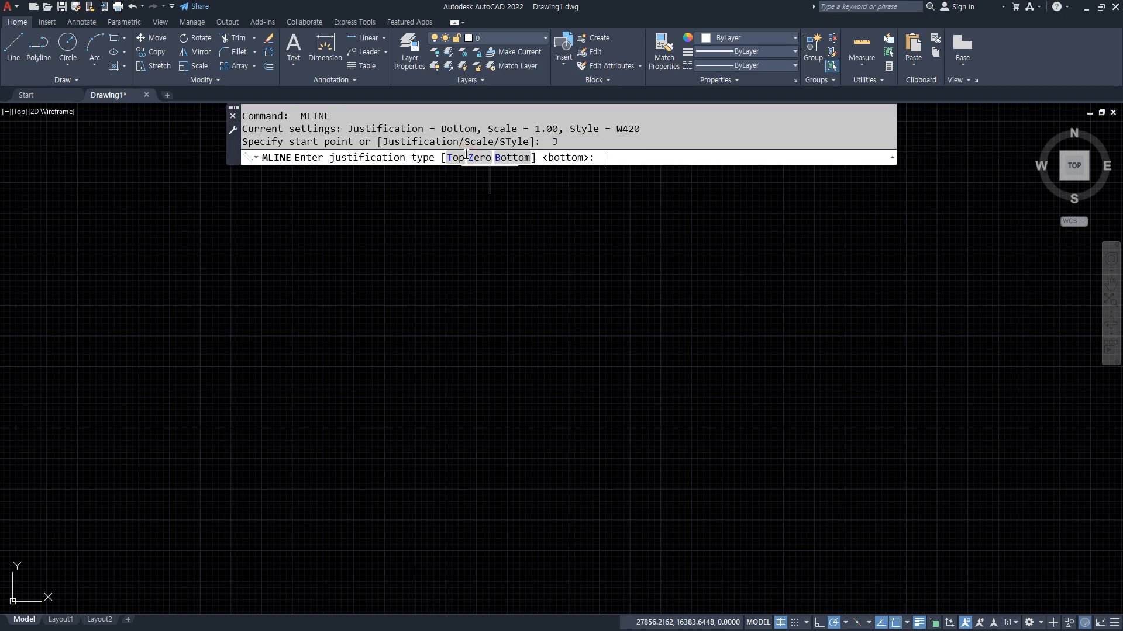
left_click(475, 159)
left_click(342, 280)
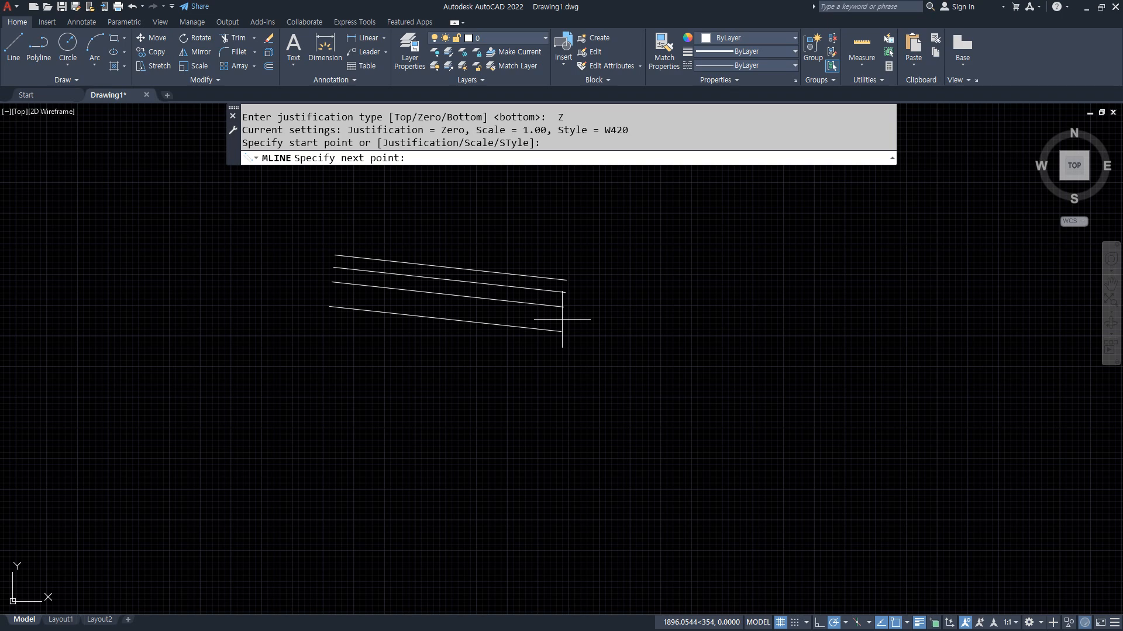
key("Escape")
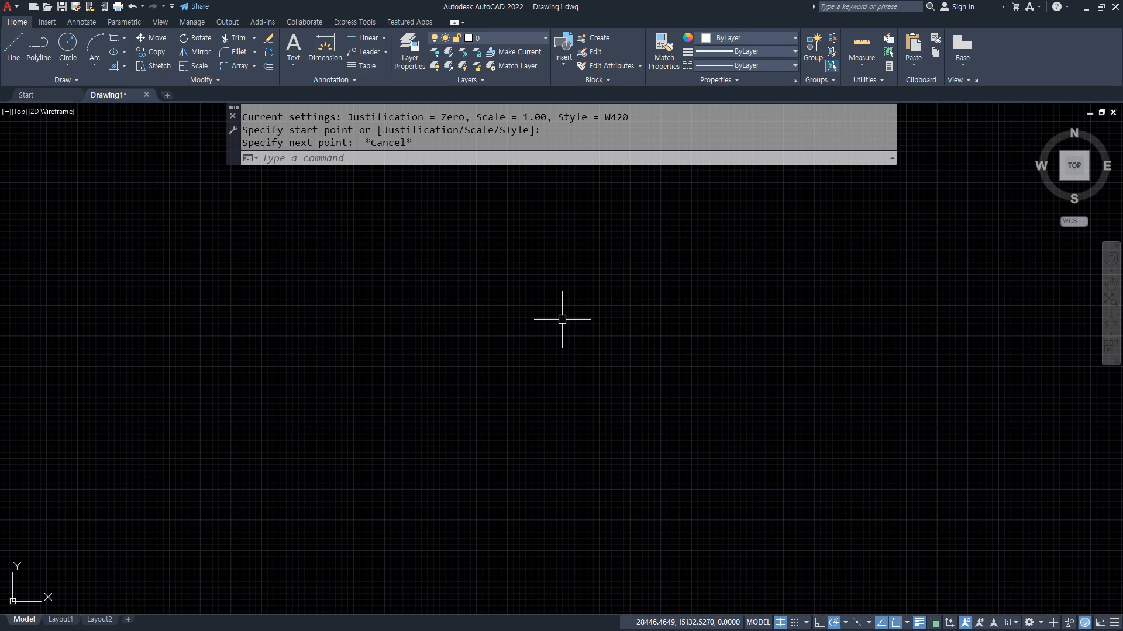
Step: Start a W420 multiline at the upper-left corner of the floor plan's top row of rooms
scroll(406, 313, "down", 8)
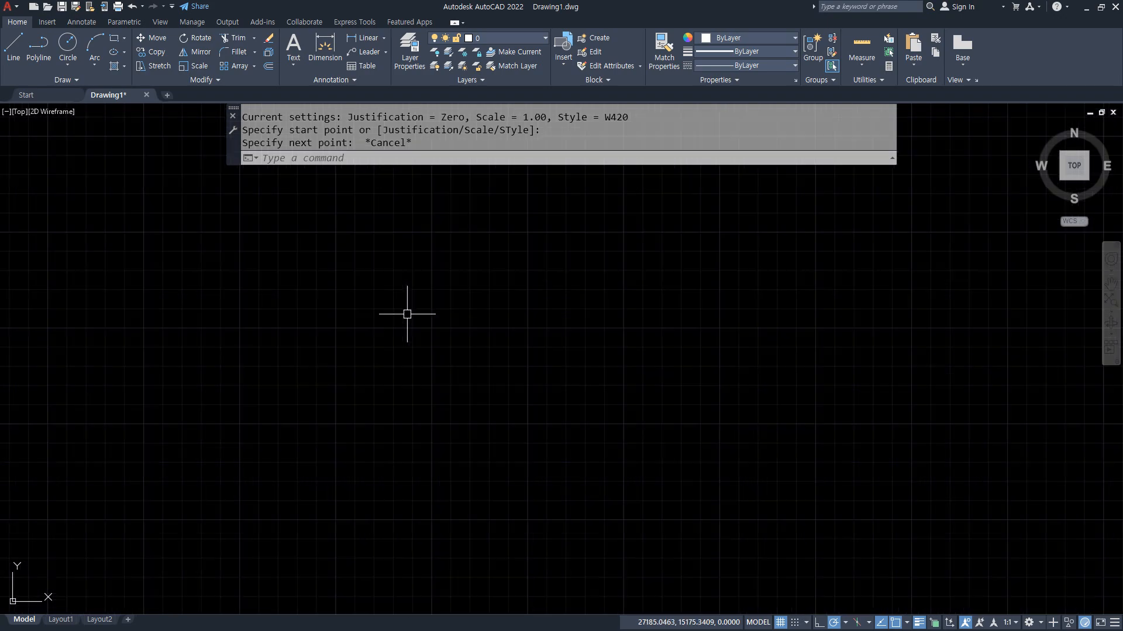
middle_click_drag(68, 310, 396, 305)
scroll(396, 305, "up", 2)
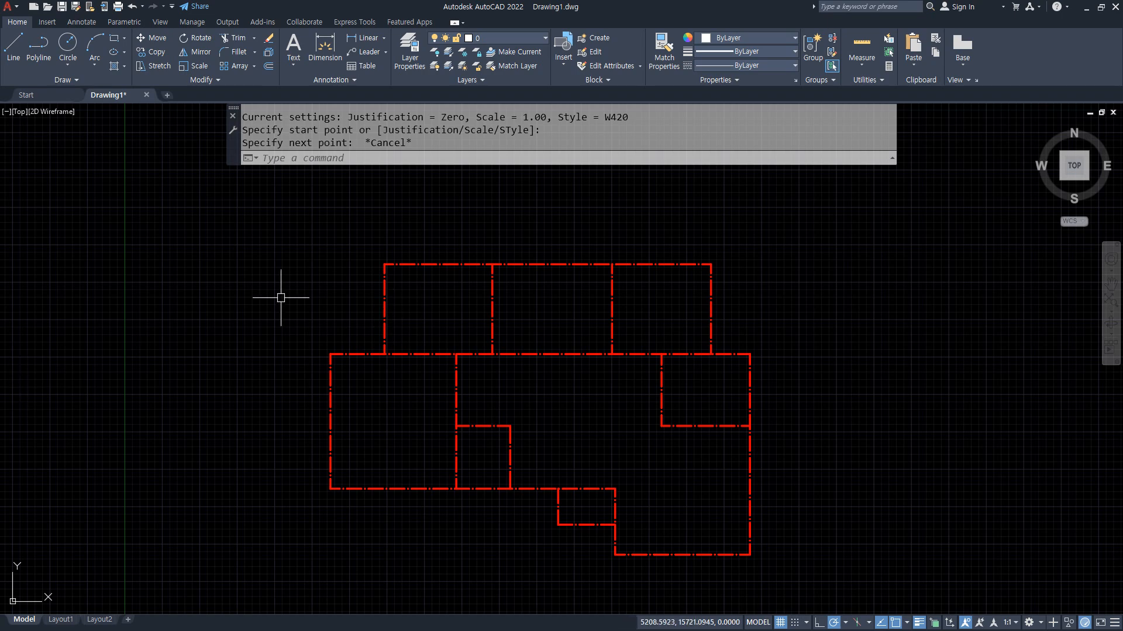
type("ml")
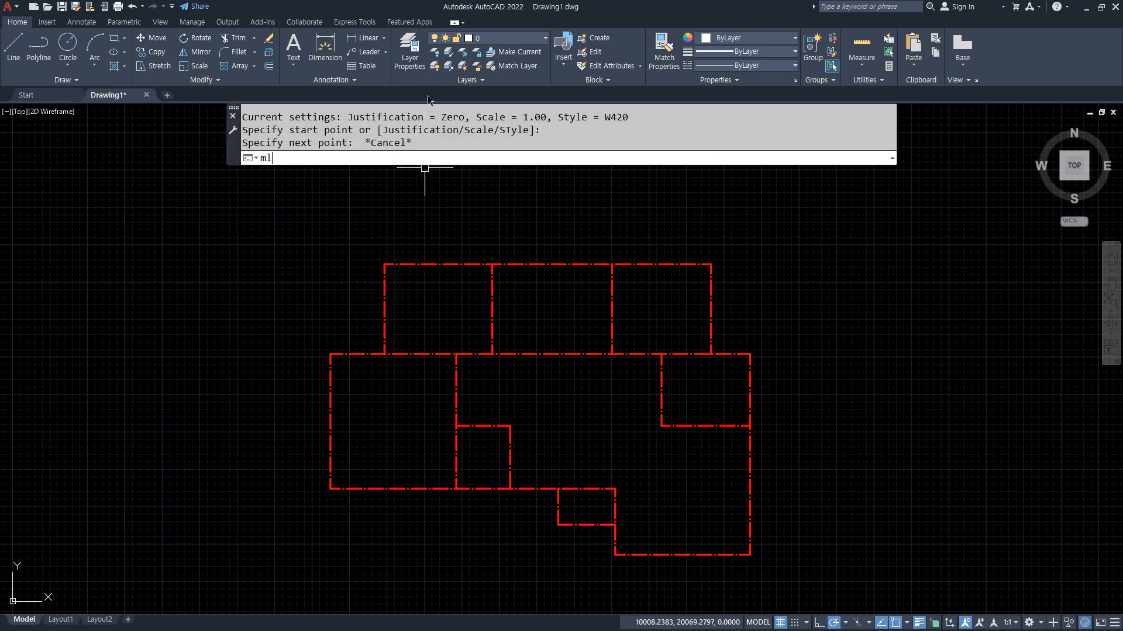
key("Return")
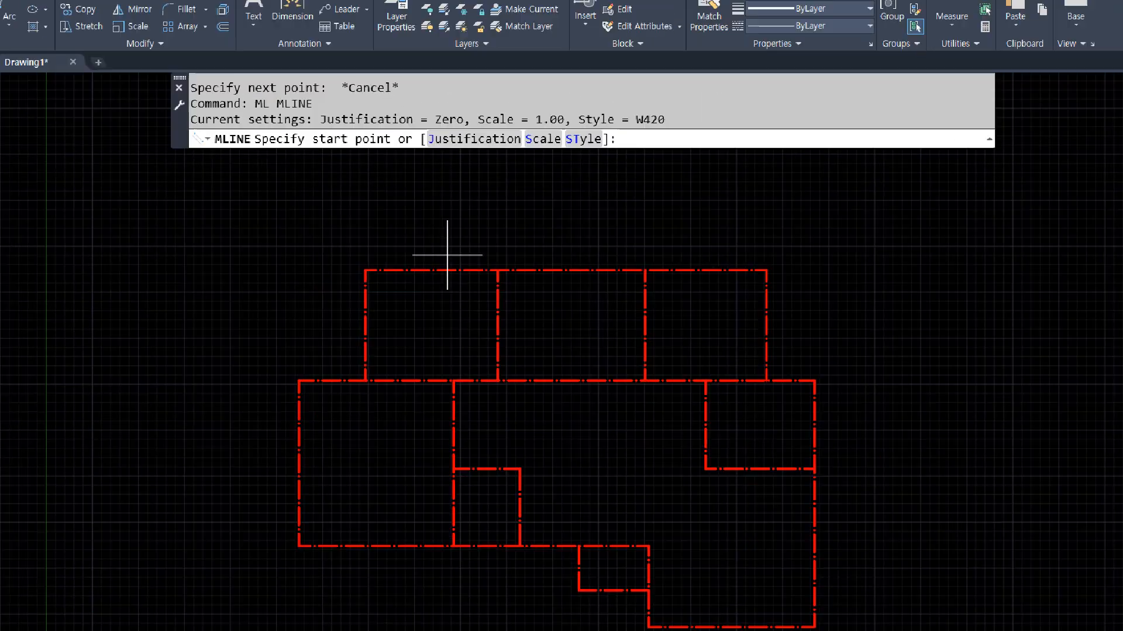
scroll(388, 293, "up", 5)
left_click(315, 248)
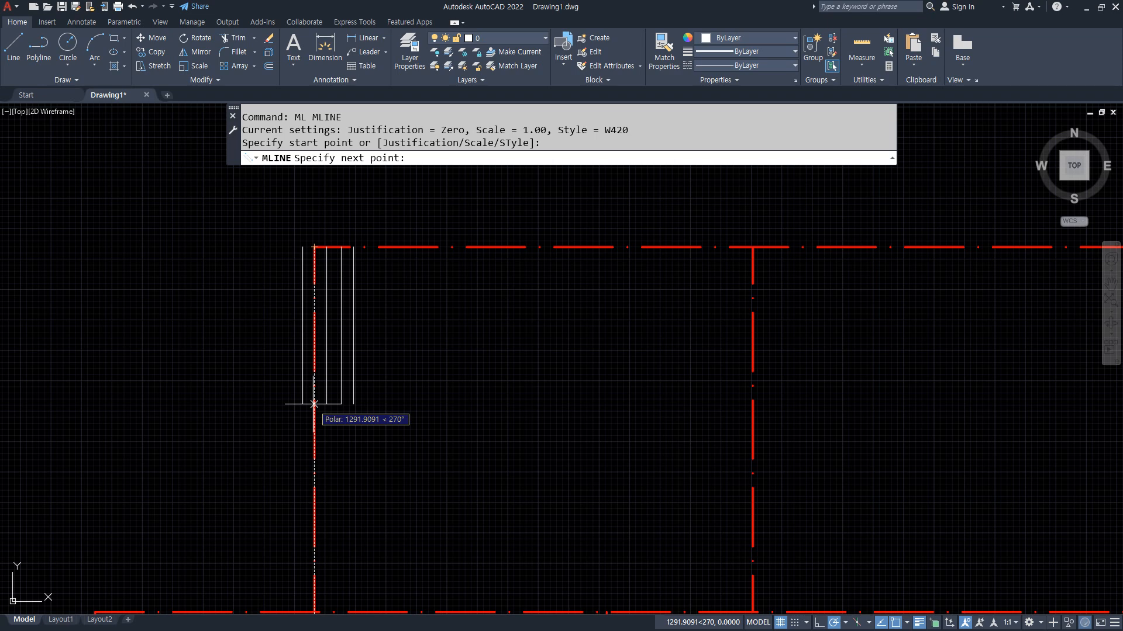
mouse_move(339, 407)
left_mouse_down()
mouse_move(431, 405)
mouse_move(424, 434)
left_mouse_up()
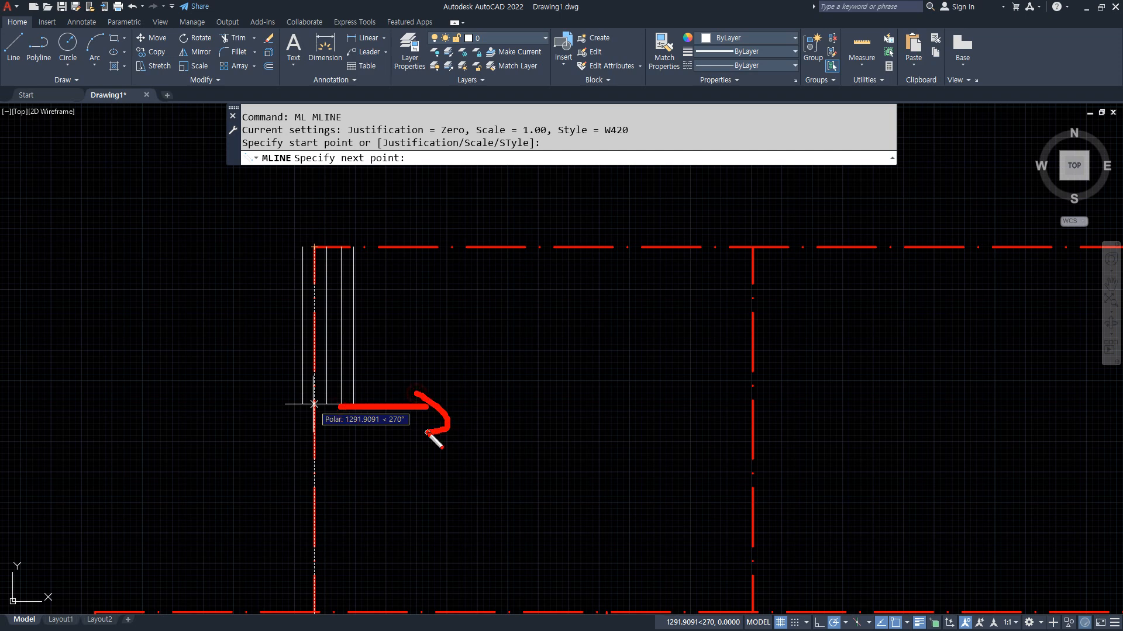
mouse_move(298, 418)
left_mouse_down()
mouse_move(226, 416)
mouse_move(211, 452)
left_mouse_up()
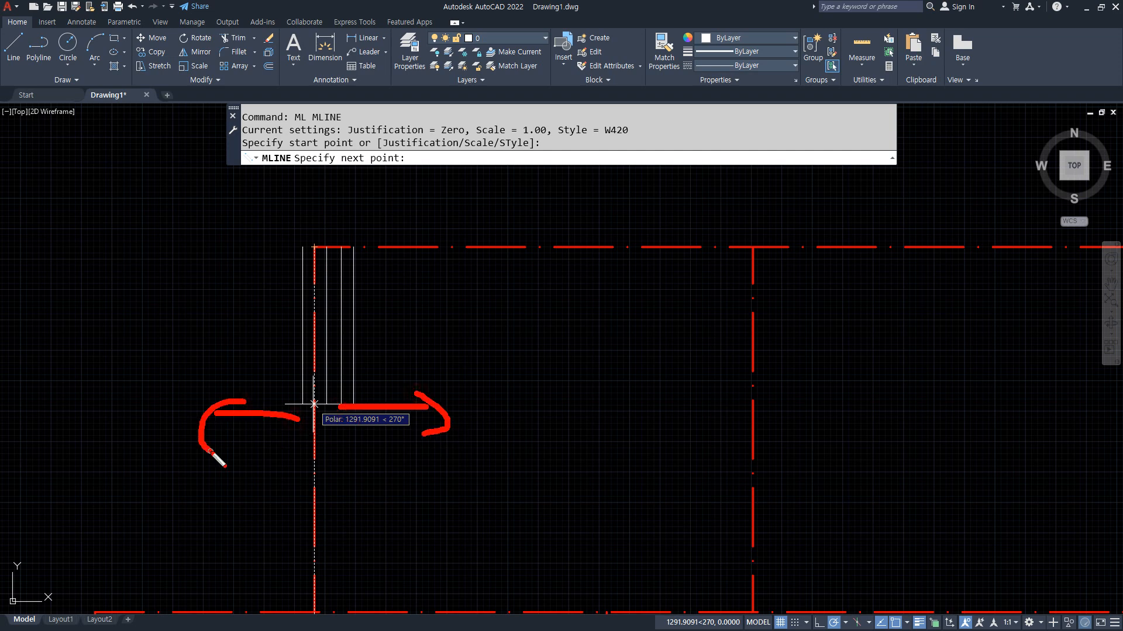
left_click_drag(364, 344, 287, 367)
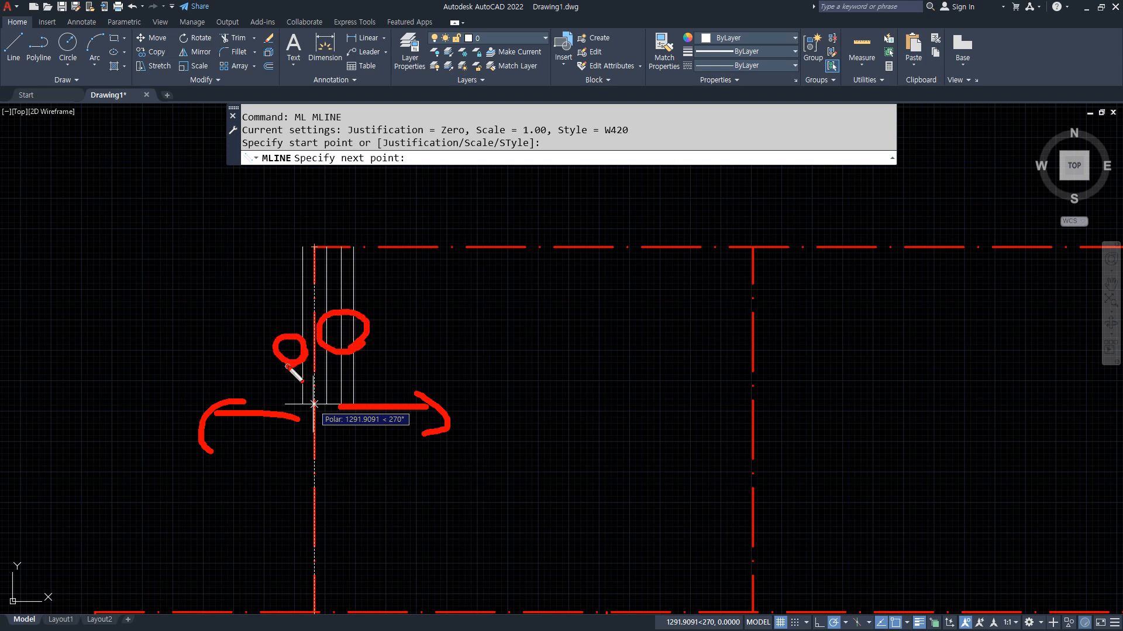
key("Escape")
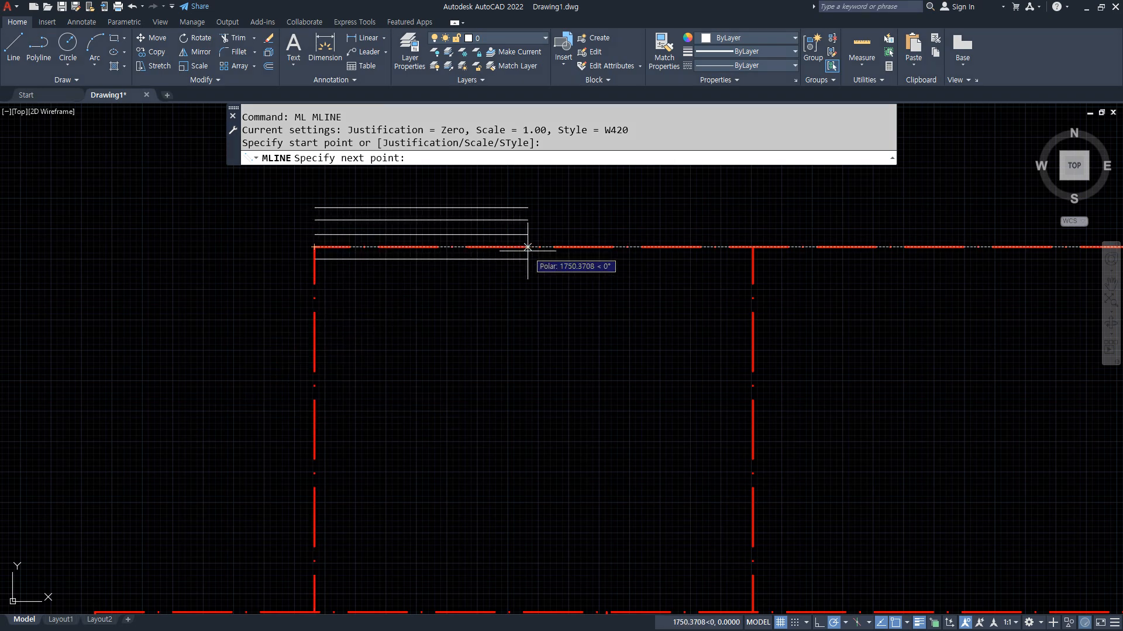
key("ctrl+2")
left_click_drag(418, 176, 405, 191)
left_click_drag(437, 284, 446, 303)
key("Escape")
Step: Run the multiline clockwise along the top centreline, down the top row's right side, and out to the plan's upper right outer corner
scroll(374, 585, "down", 4)
middle_click_drag(811, 421, 453, 251)
scroll(459, 264, "up", 4)
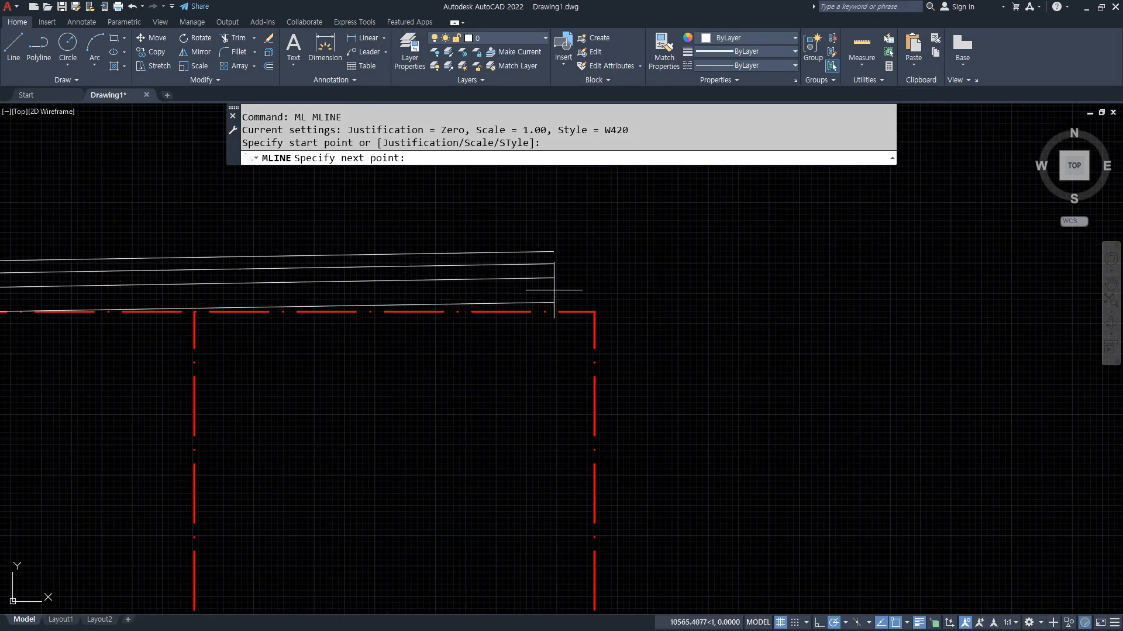
left_click(594, 311)
middle_click_drag(594, 311, 534, 163)
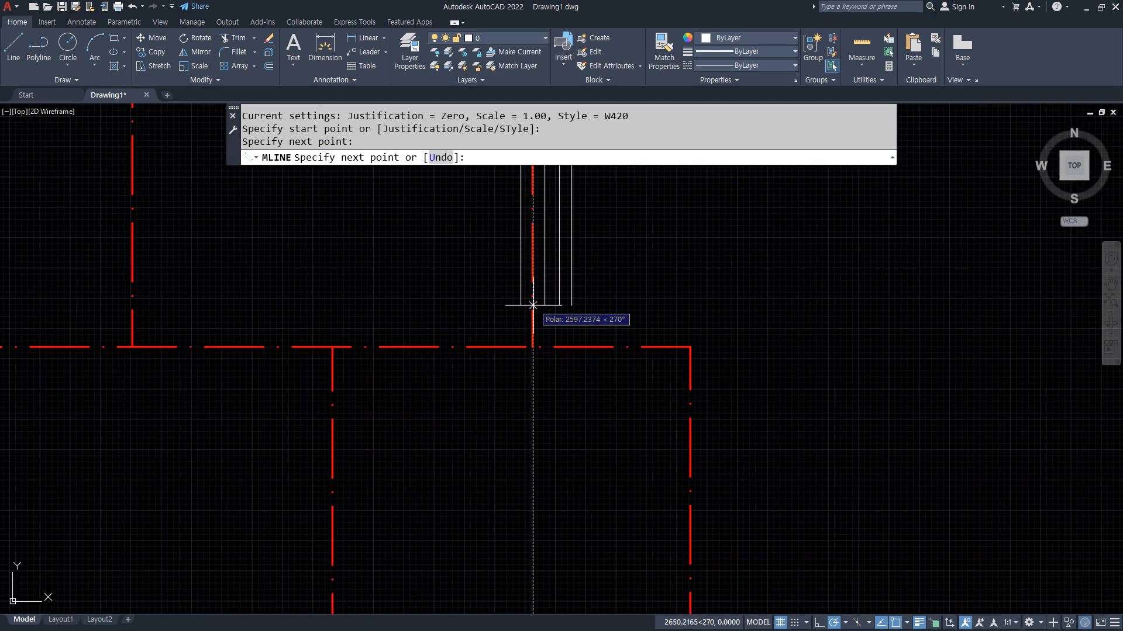
left_click(533, 347)
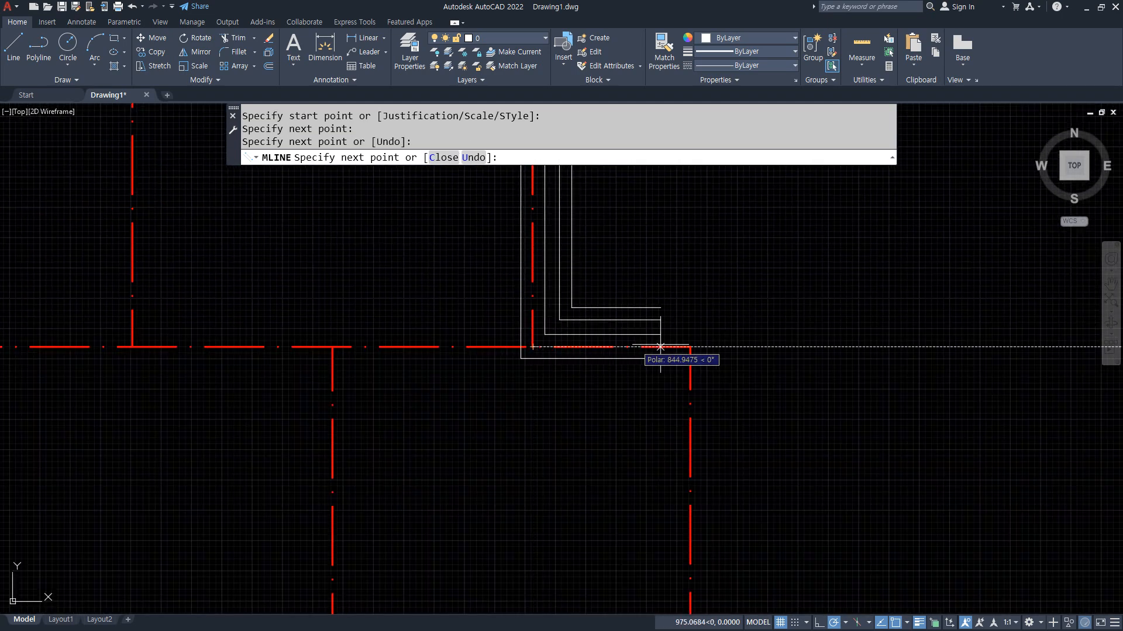
left_click(690, 347)
Step: Run the multiline down the right side to the lower right corner and back along the stepped bottom edge to the small projecting room's lower left corner
scroll(689, 481, "down", 5)
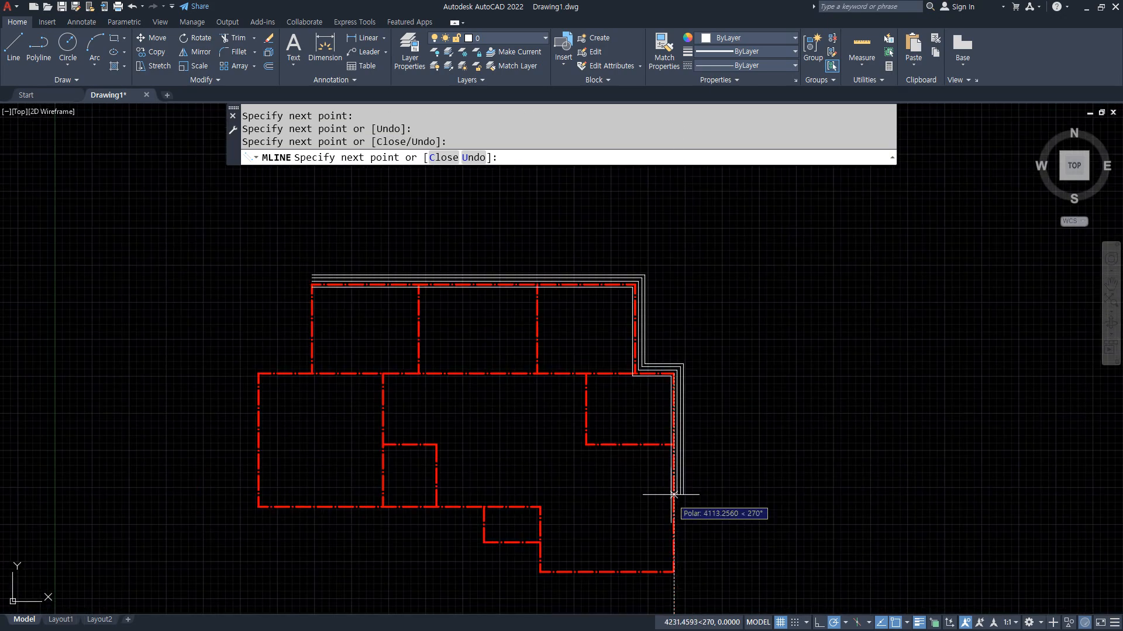
scroll(673, 494, "up", 5)
left_click(674, 571)
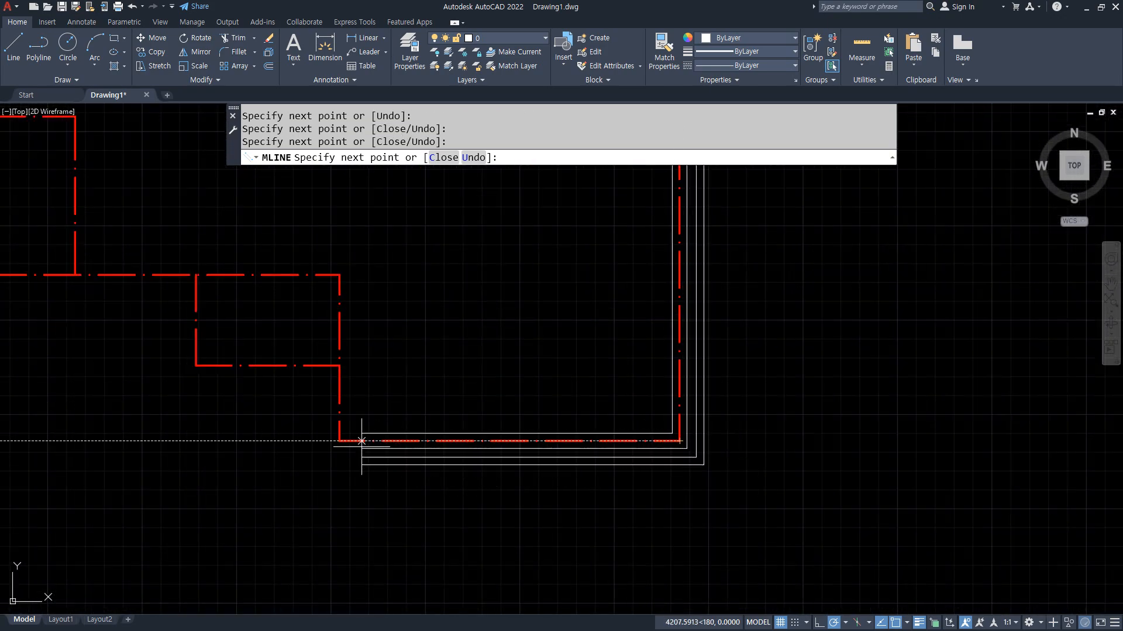
left_click(340, 441)
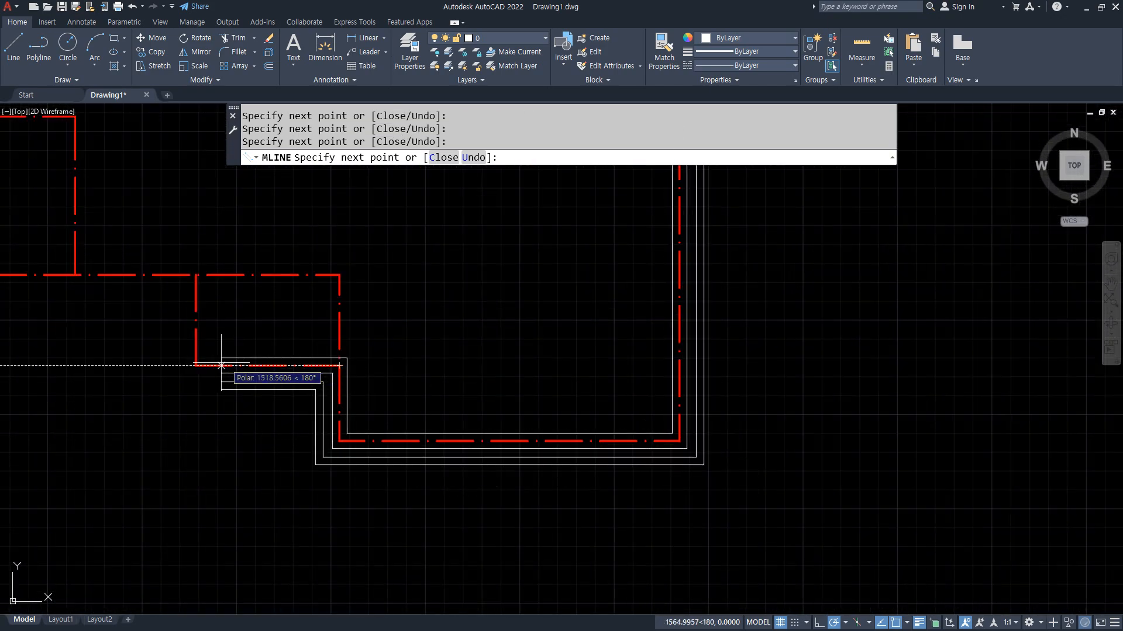
left_click(195, 364)
Step: Continue the multiline along the bottom centreline and around the left room to the top row's lower left corner, and close the outline
middle_click_drag(146, 287, 793, 346)
left_click(268, 335)
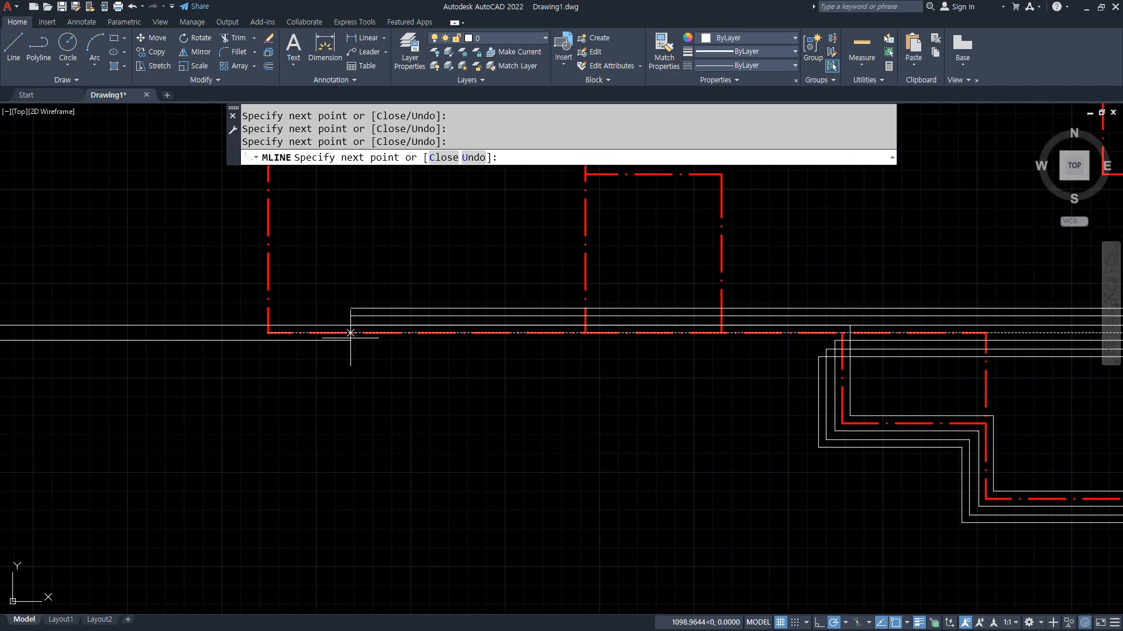
scroll(351, 333, "down", 5)
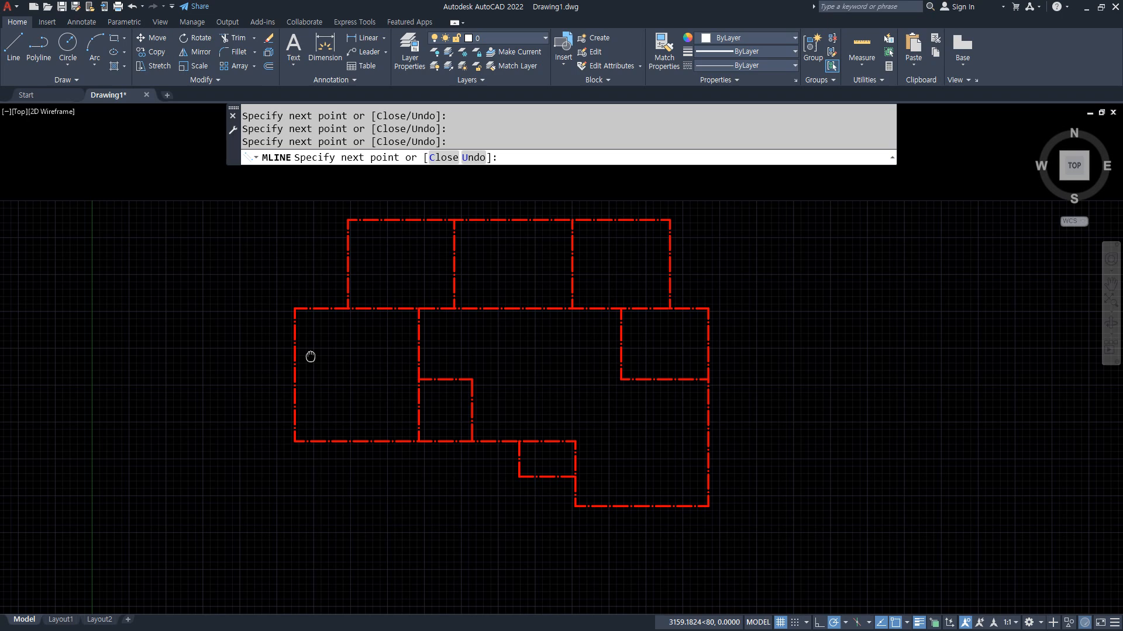
left_click(349, 308)
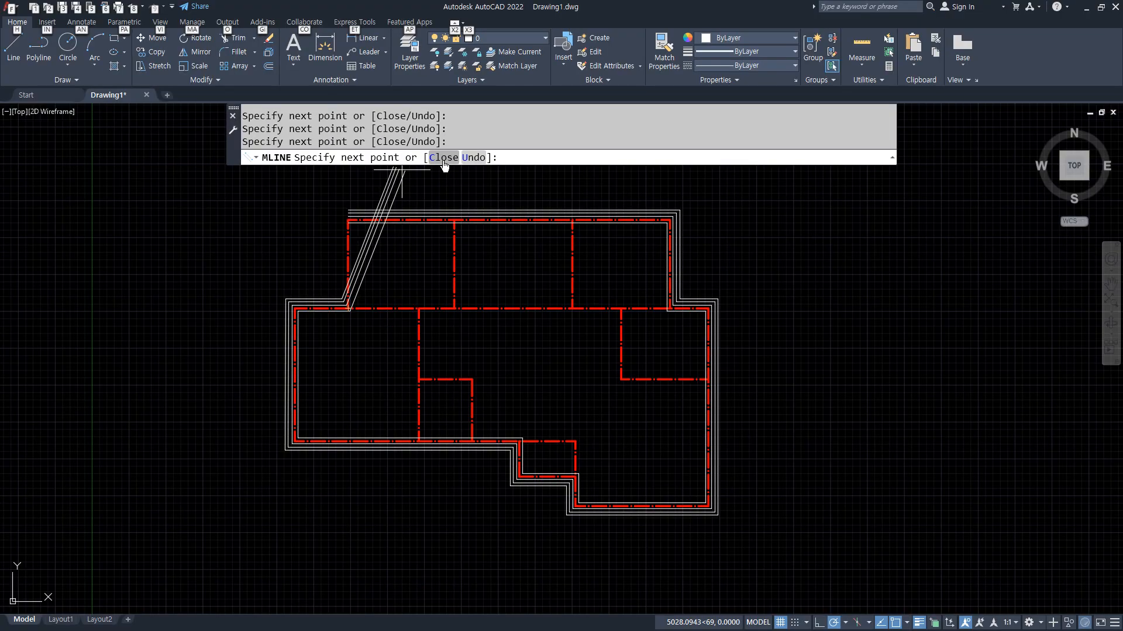
left_click(444, 158)
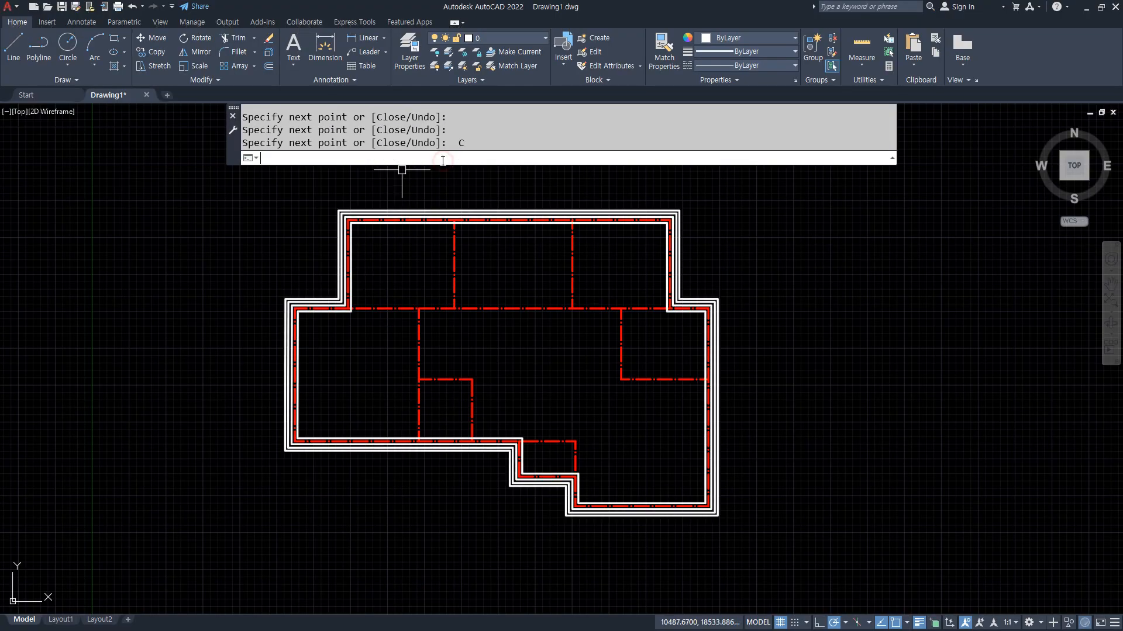
scroll(364, 214, "up", 4)
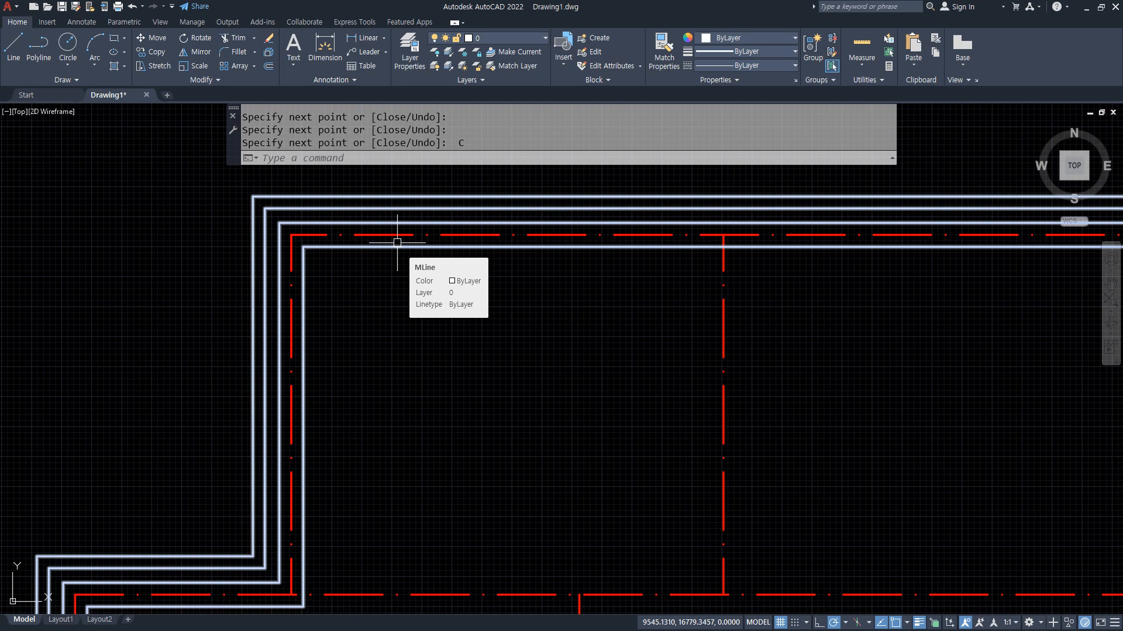
scroll(397, 242, "down", 6)
middle_click_drag(466, 346, 366, 285)
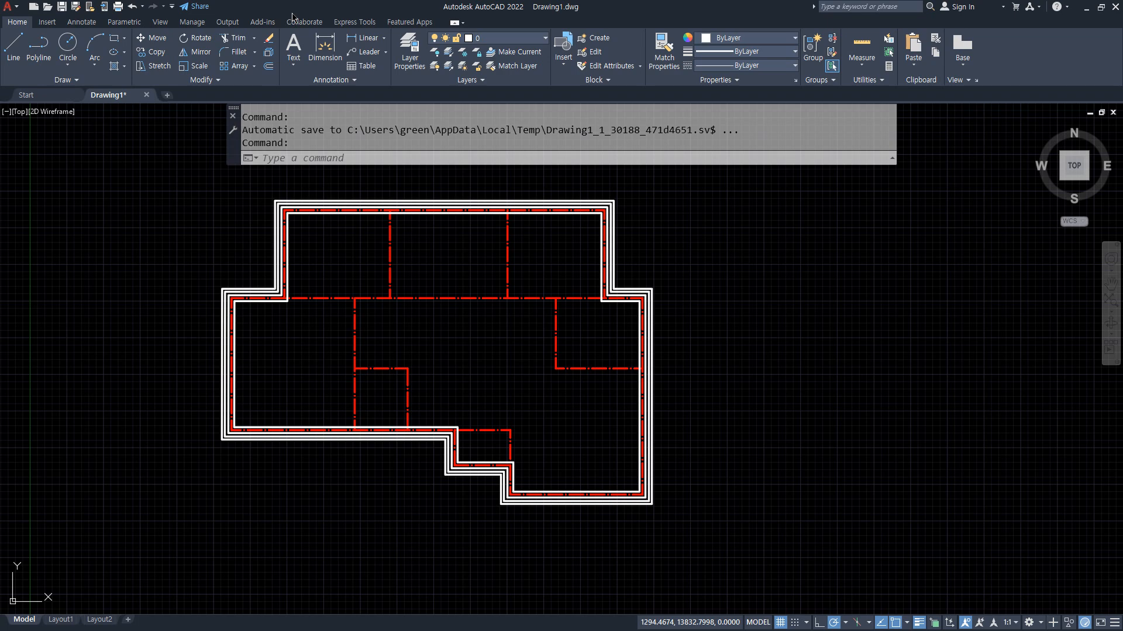
Step: Make W200 the current multiline style in the style manager, switch back to W420, and accept the settings
type("mlstyle")
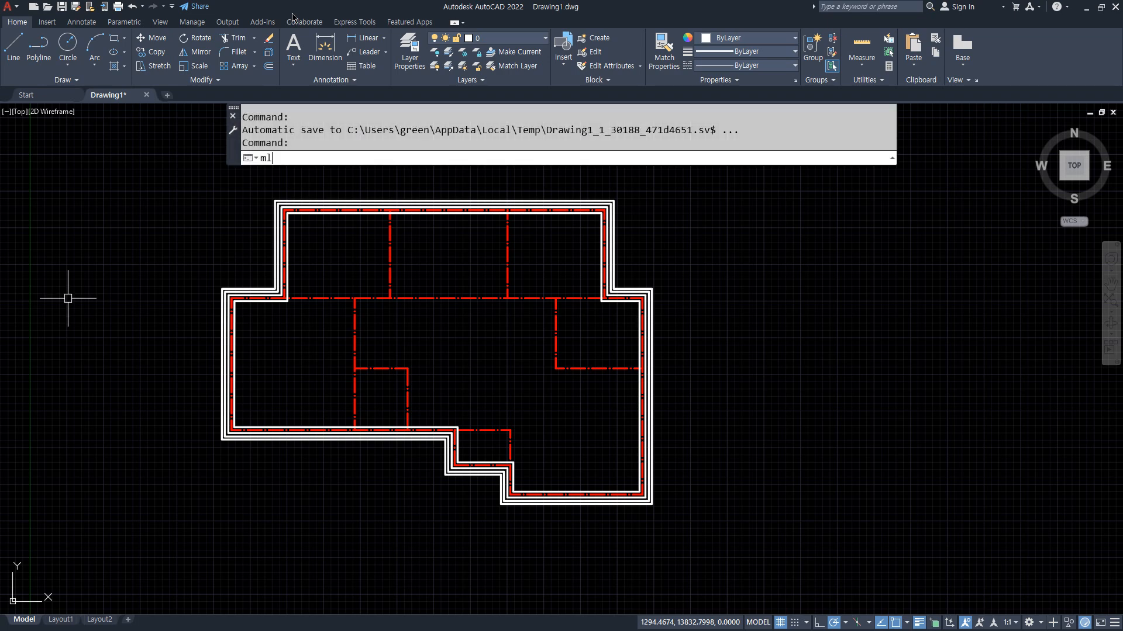
key("Return")
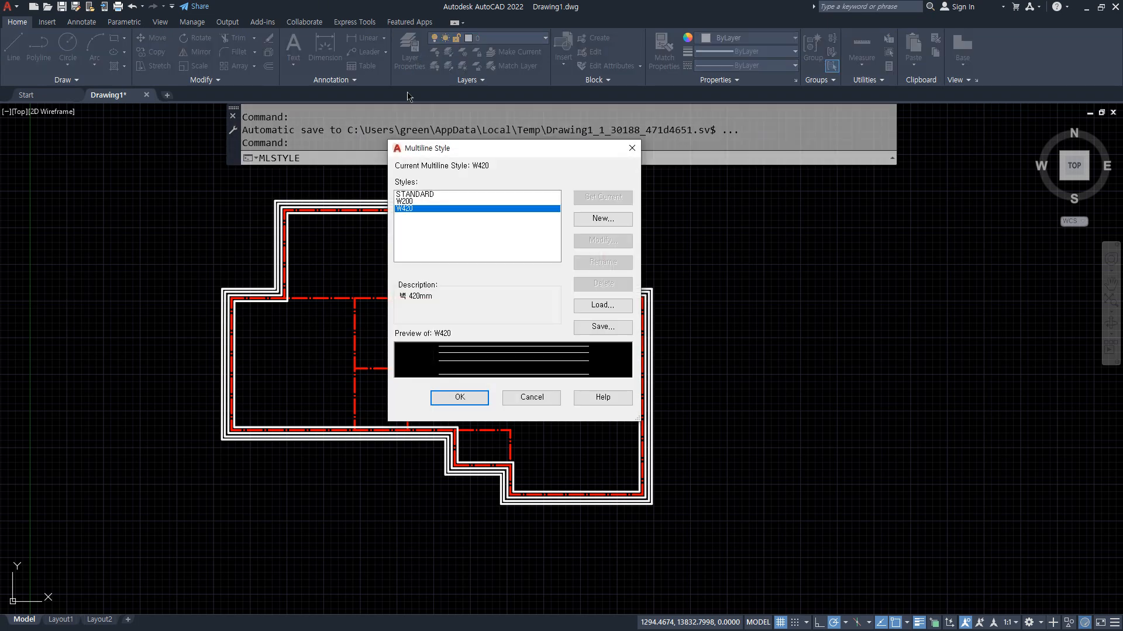
left_click(417, 201)
left_click(614, 197)
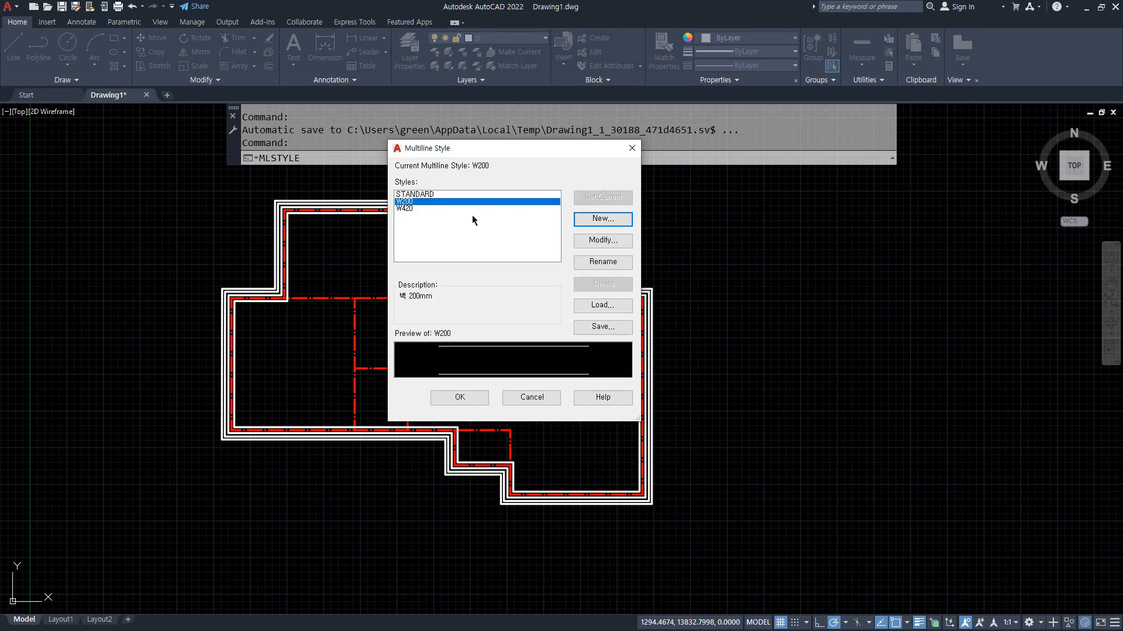
left_click(433, 208)
left_click(614, 197)
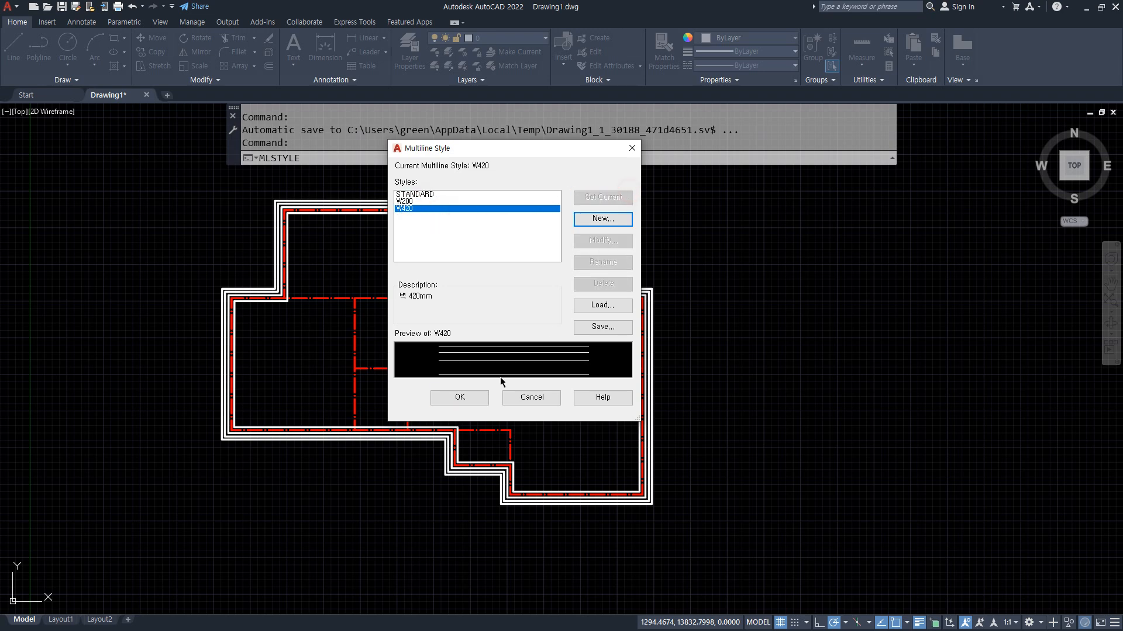
left_click(458, 397)
Step: Start a multiline, list the loaded multiline styles, and set its style to W200
type("ml")
key("Return")
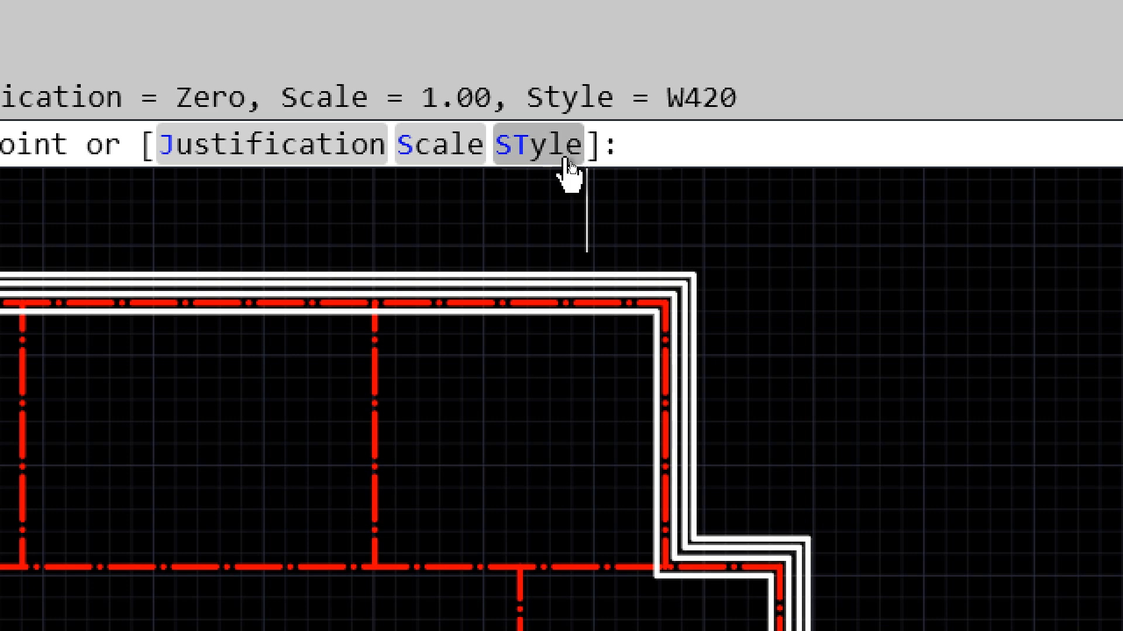
left_click(560, 153)
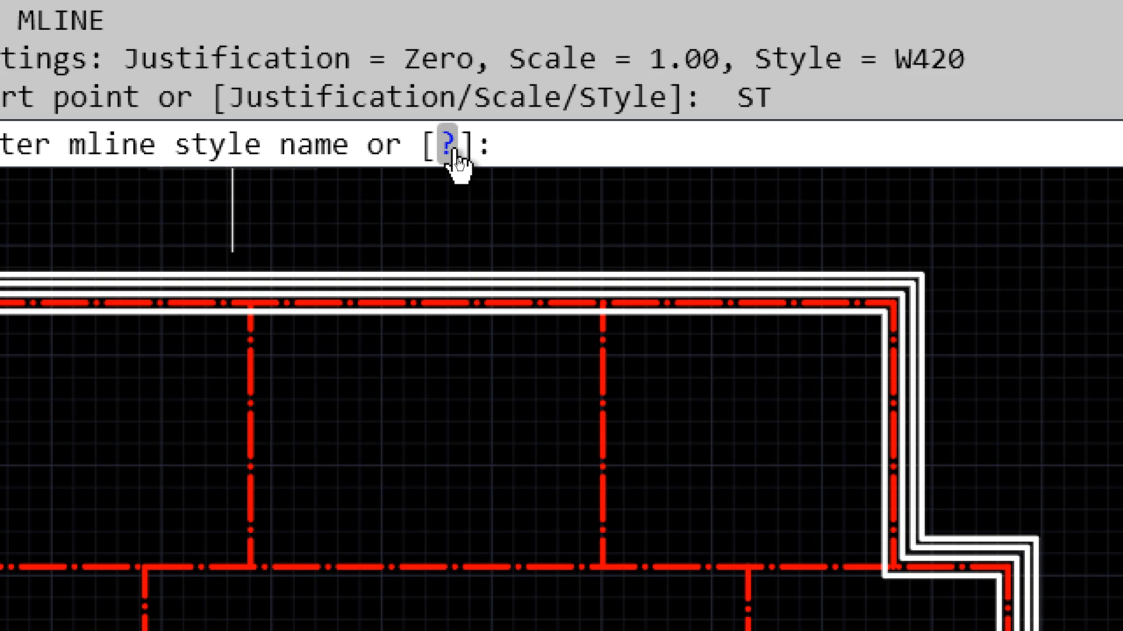
left_click(456, 154)
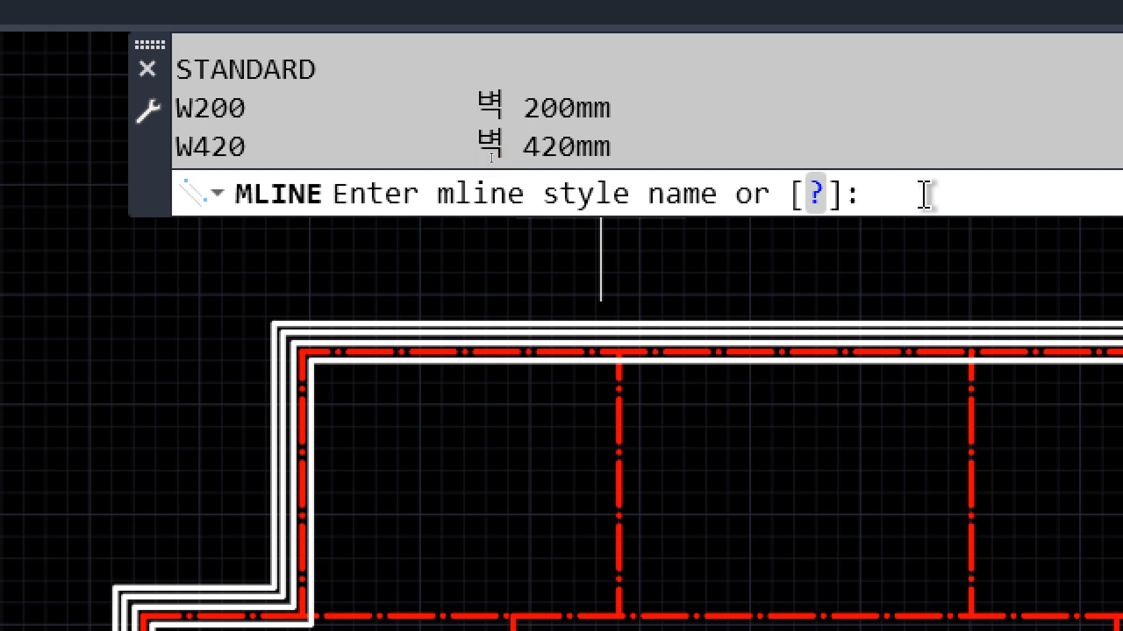
type("w200")
key("Return")
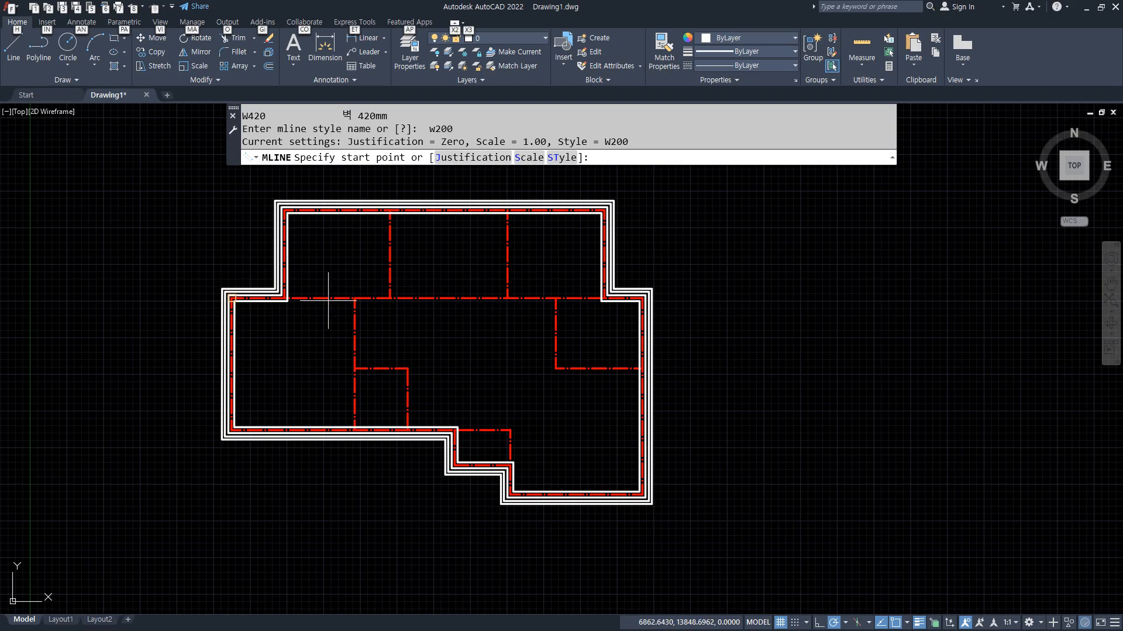
Step: Draw a W200 wall along the horizontal centreline beneath the top row of rooms, from its left end to its right end
scroll(276, 313, "up", 3)
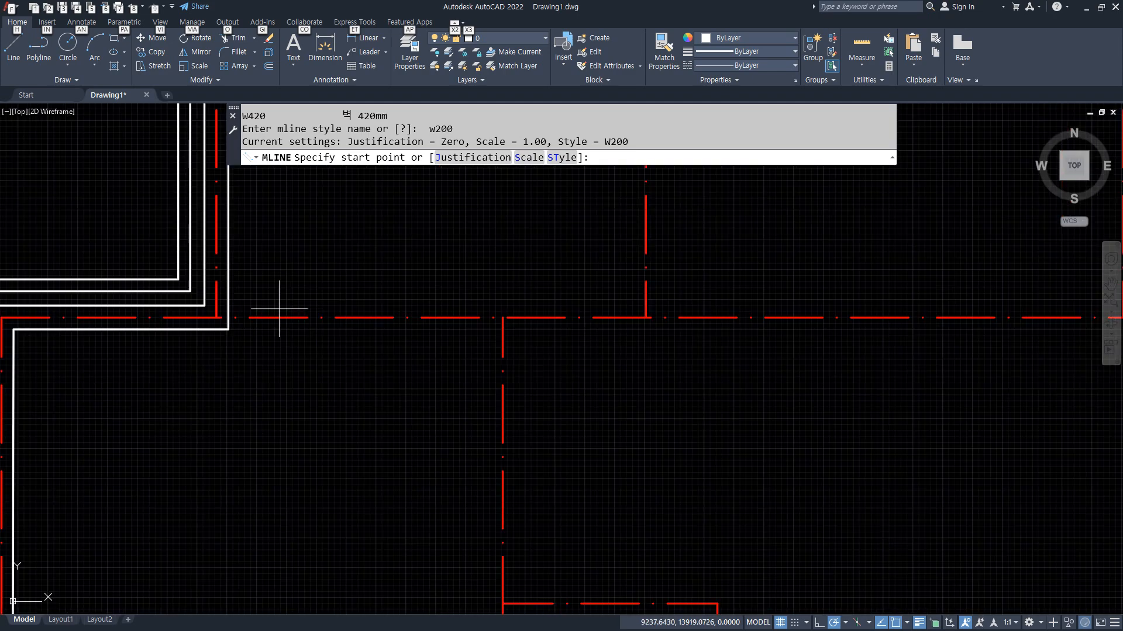
left_click(216, 317)
scroll(847, 321, "down", 3)
scroll(807, 321, "up", 3)
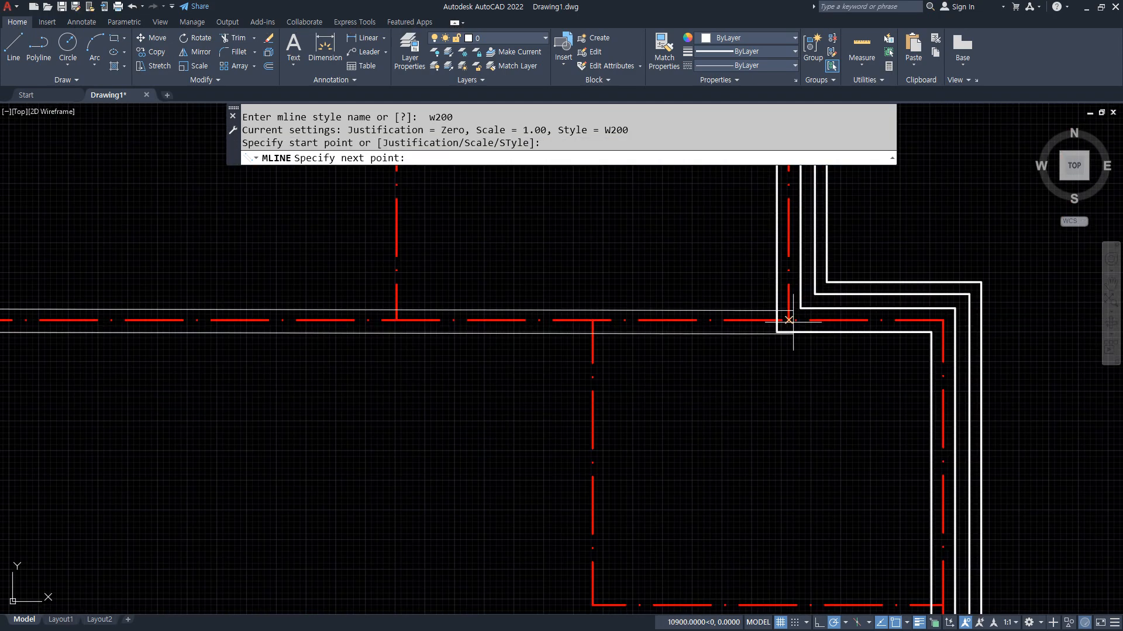
left_click(789, 321)
key("Return")
Step: Draw W200 walls along the two vertical partition centrelines that divide the top row of rooms
scroll(313, 358, "down", 3)
scroll(307, 234, "up", 4)
key("Return")
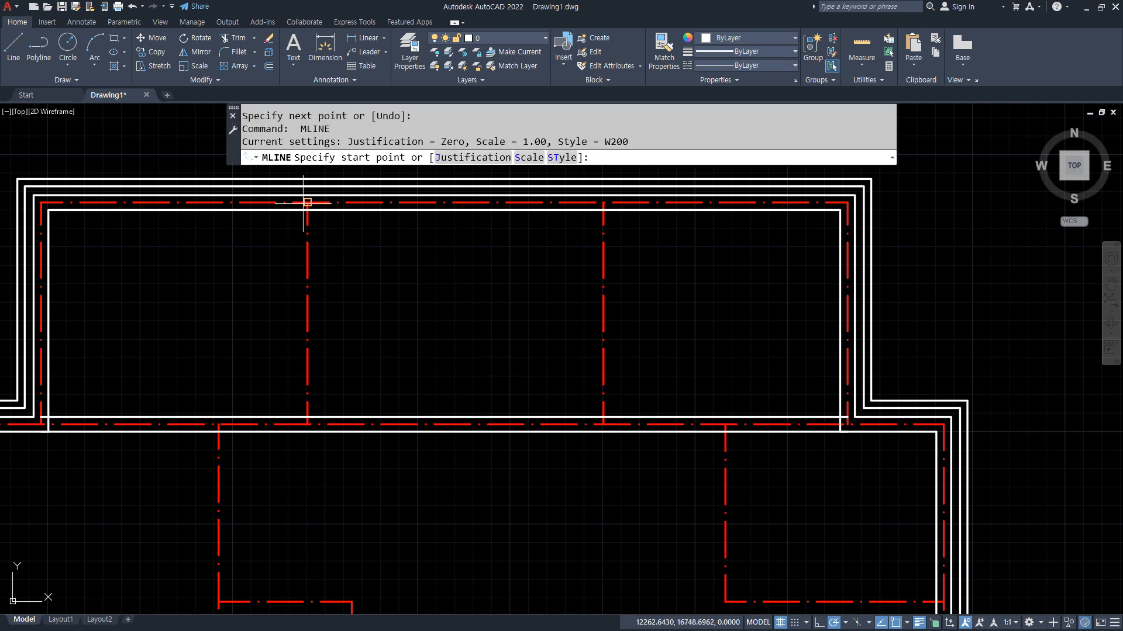
left_click(305, 202)
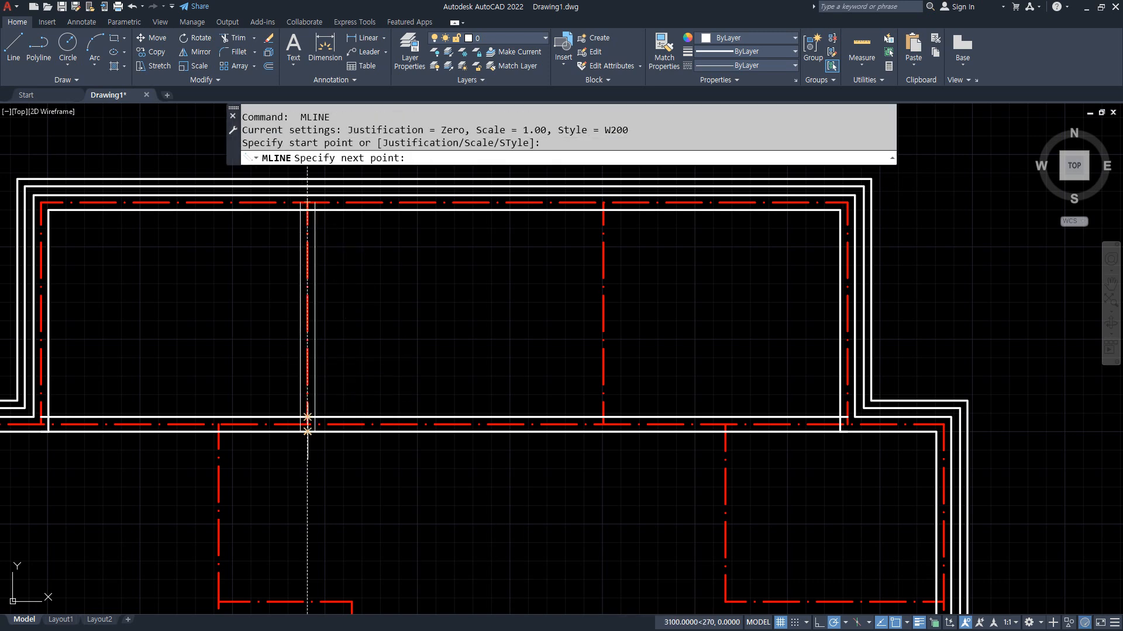
left_click(307, 424)
key("Return")
key("Return")
left_click(603, 202)
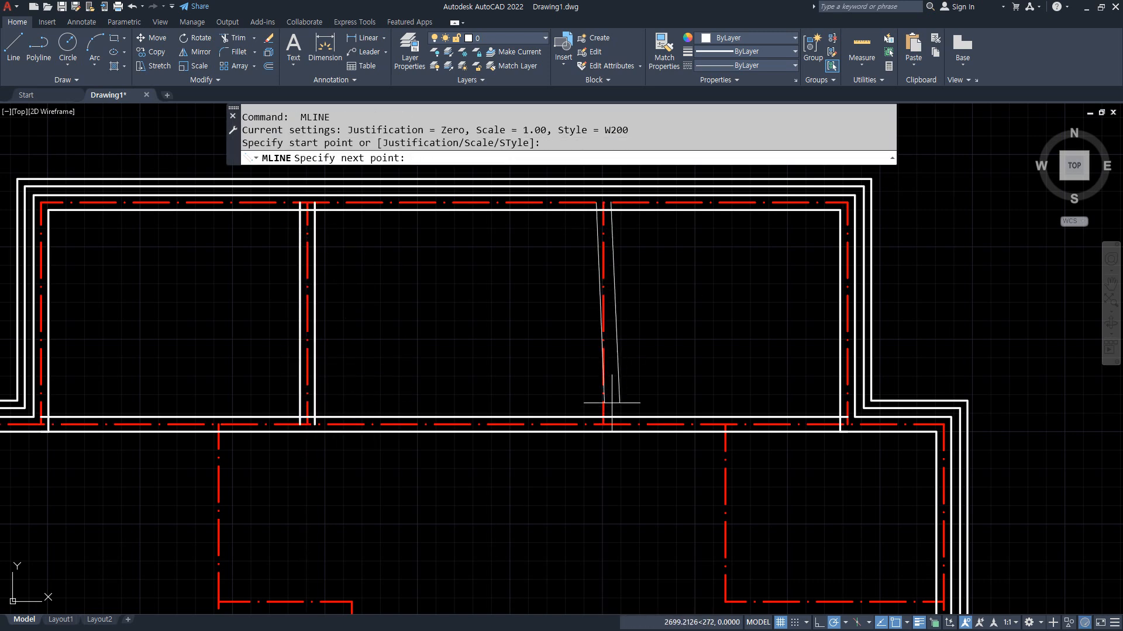
left_click(603, 424)
key("Return")
Step: Draw an L-shaped W200 wall around the small room in the main area's upper right corner, ending on the right outer wall
middle_click_drag(725, 423, 489, 277)
key("Return")
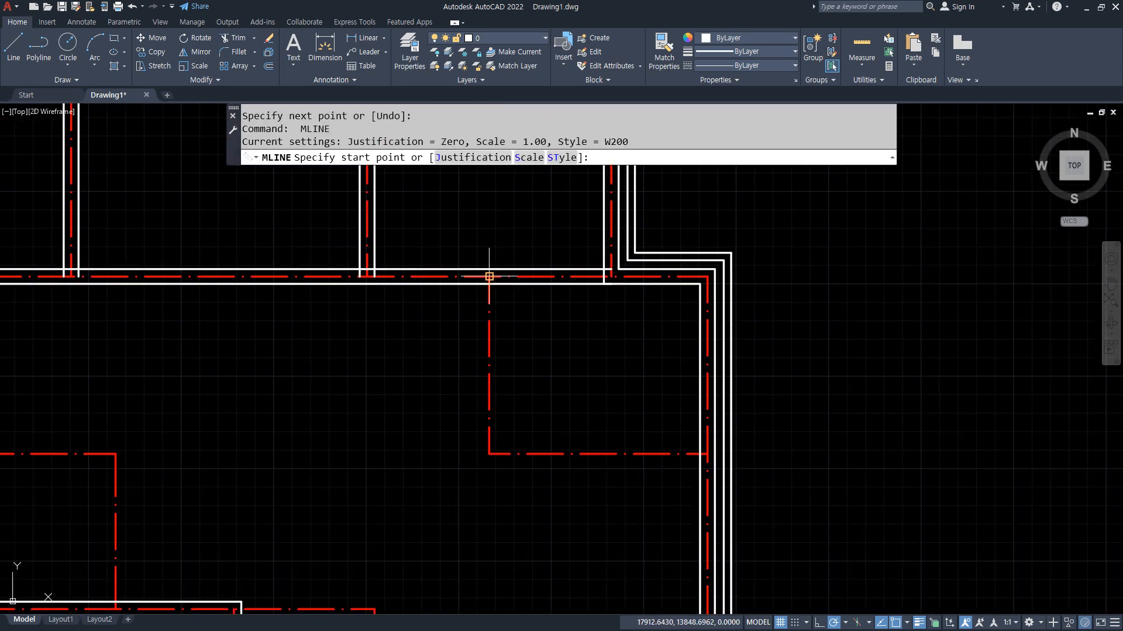
left_click(489, 277)
left_click(488, 454)
left_click(711, 454)
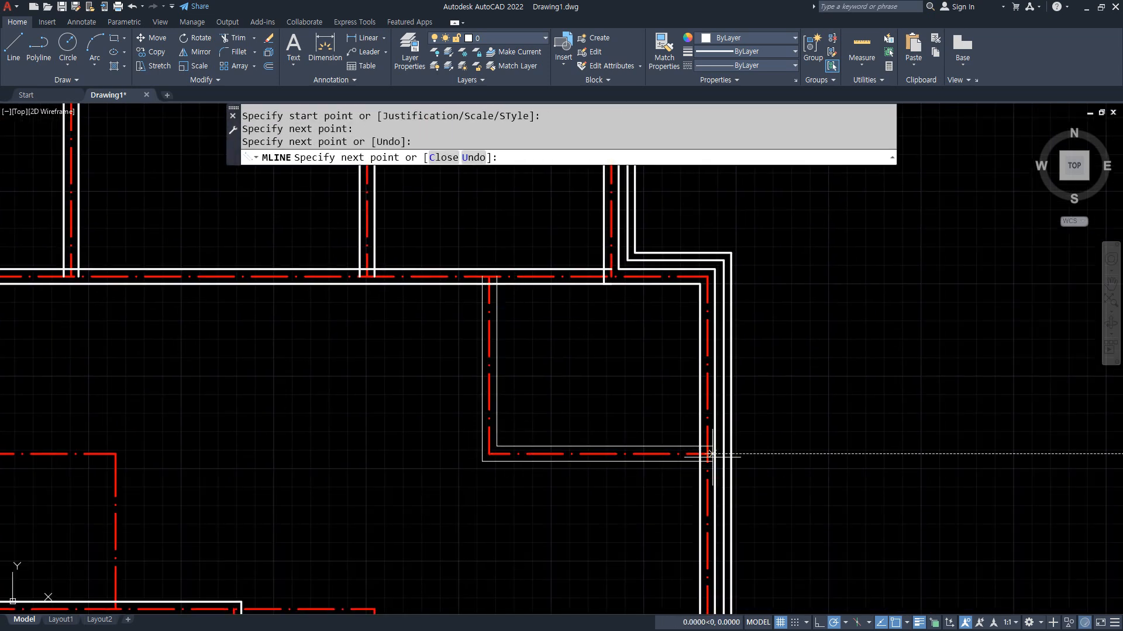
key("Return")
Step: Draw a W200 wall down the vertical centreline on the right side of the large left room
middle_click_drag(281, 451, 368, 326)
key("Return")
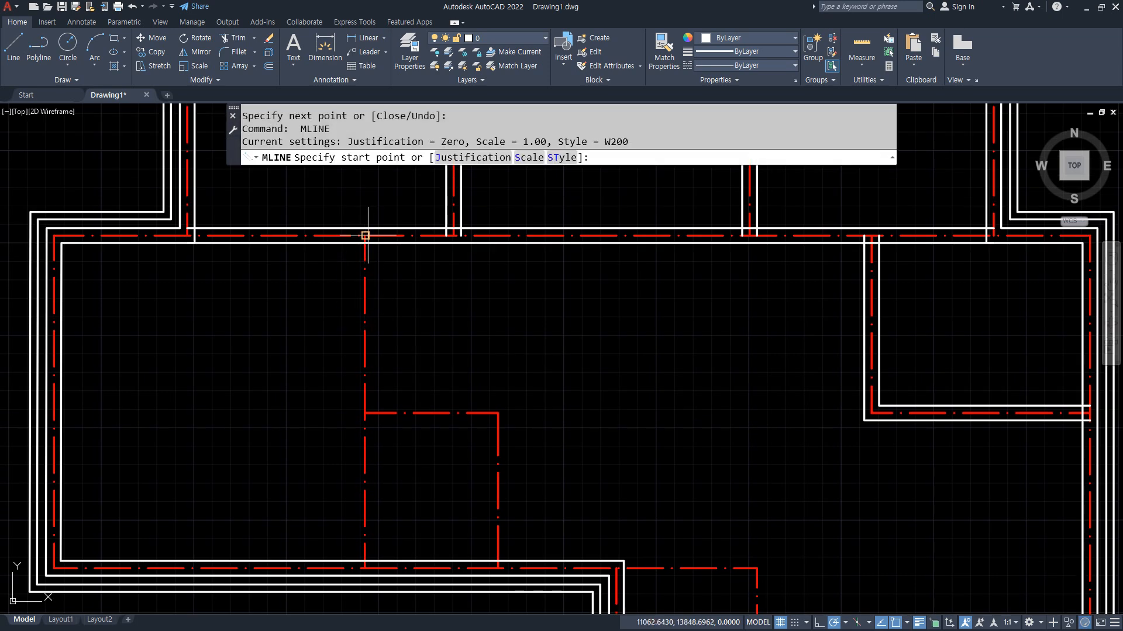
left_click(365, 235)
middle_click_drag(350, 501, 351, 452)
left_click(368, 519)
key("Return")
Step: Draw an L-shaped W200 wall around the small room beside the large left room, ending on the bottom outer wall
key("Return")
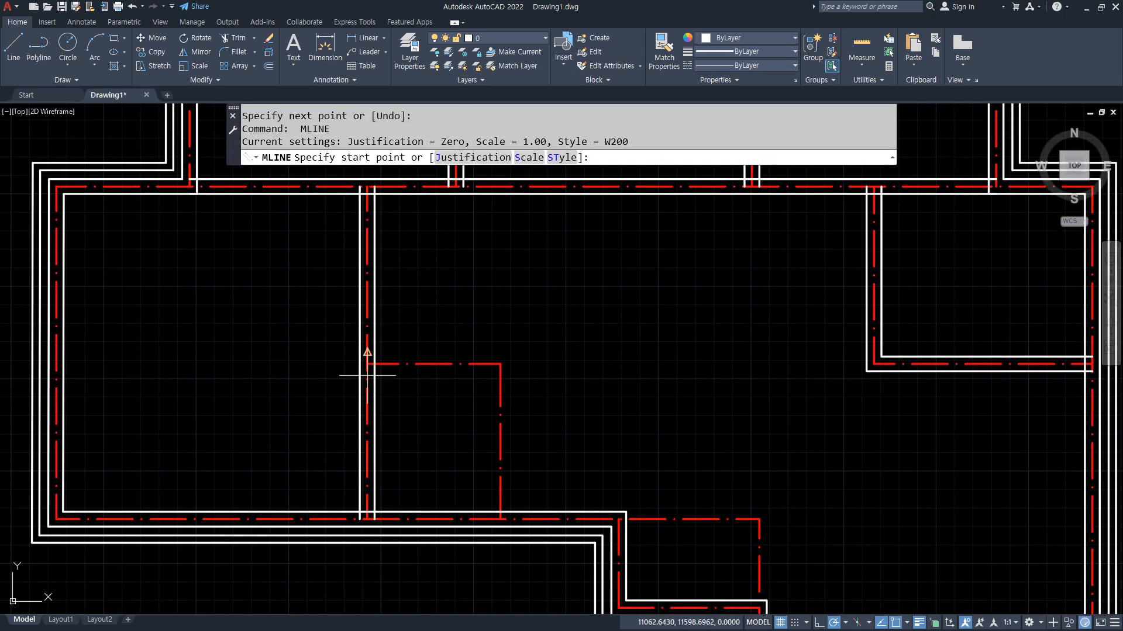
left_click(367, 363)
left_click(500, 364)
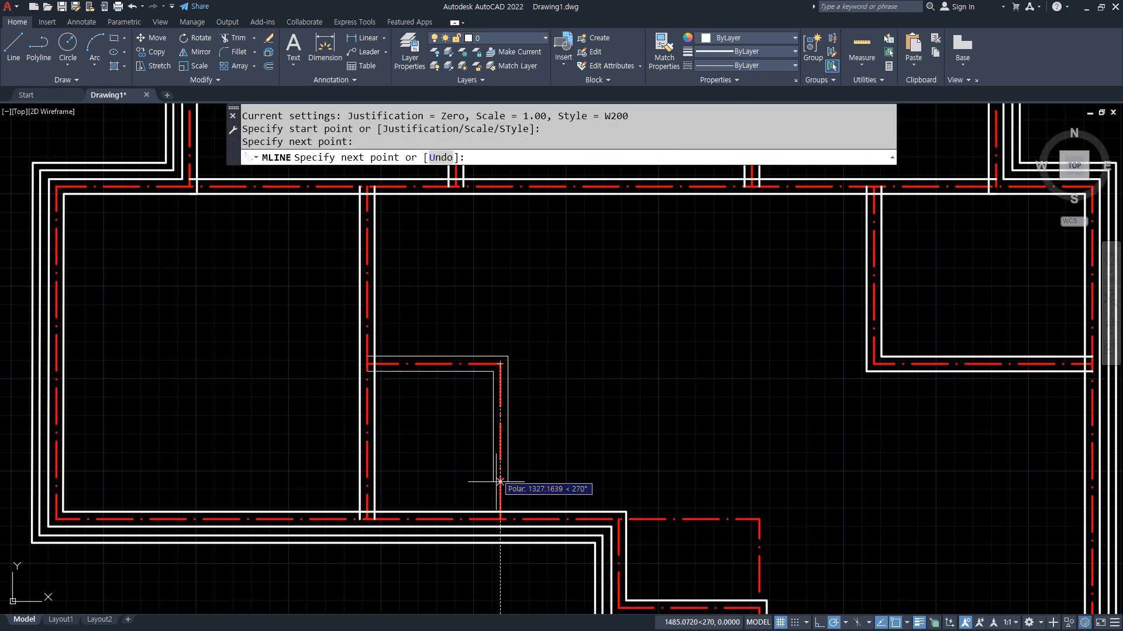
left_click(500, 519)
key("Return")
Step: Draw an L-shaped W200 wall along the top and right centrelines of the small room at the stepped bottom edge
middle_click_drag(633, 508, 338, 333)
key("Return")
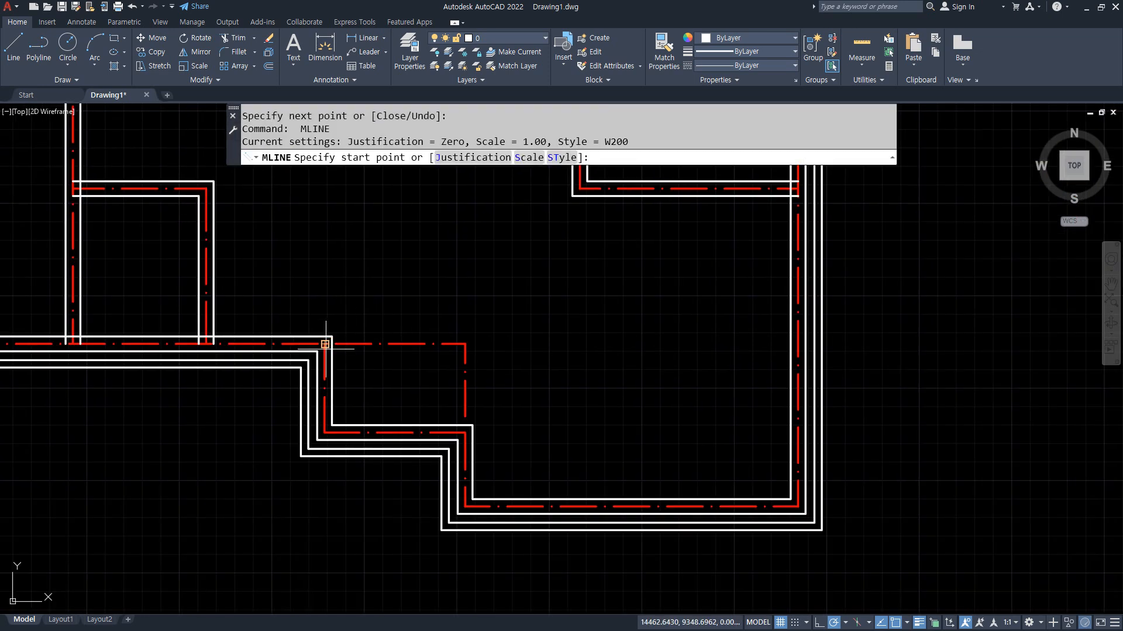
left_click(325, 344)
left_click(466, 344)
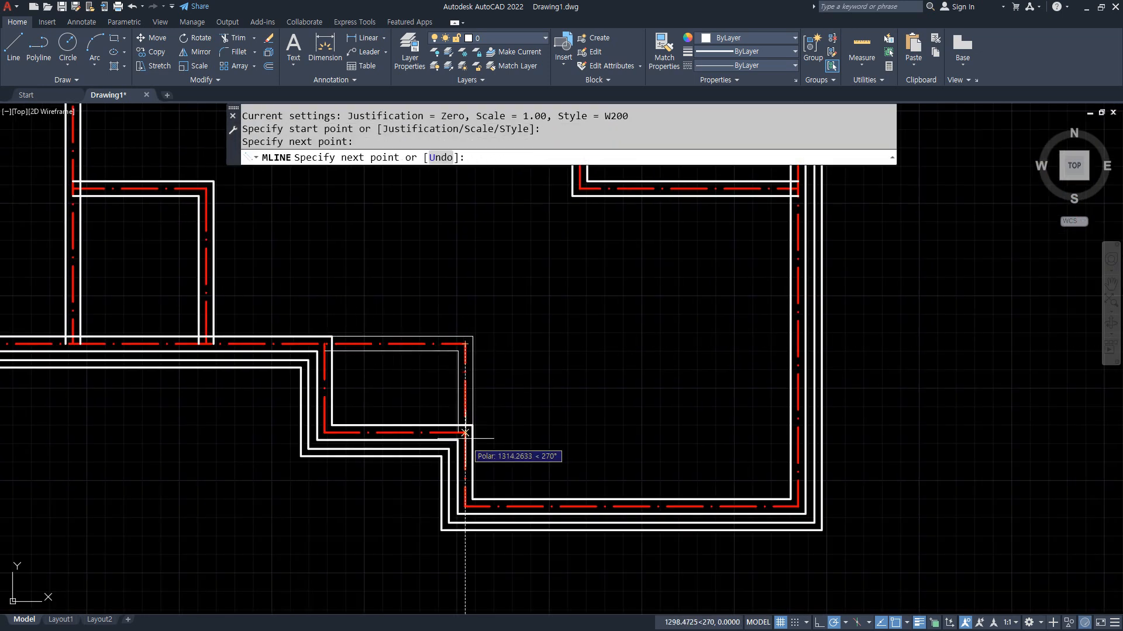
left_click(465, 433)
key("Return")
Step: Examine the multiline practice crossings and the interior wall junctions, and check the MLEDIT entry in the Notepad notes
scroll(268, 389, "down", 5)
middle_click_drag(344, 459, 530, 457)
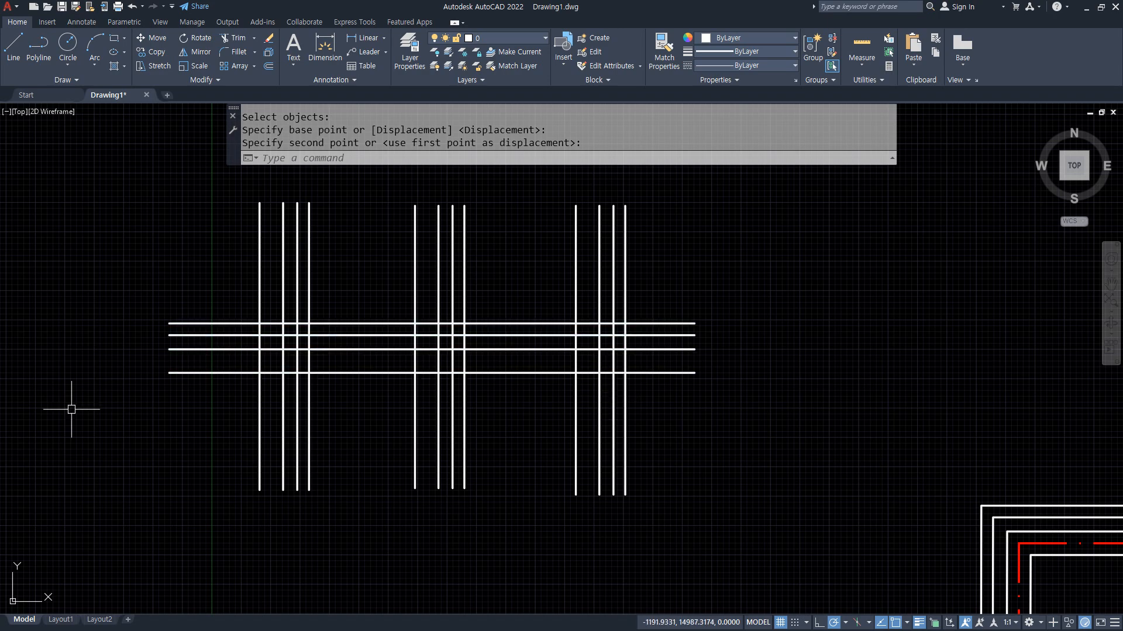
key("alt+Tab")
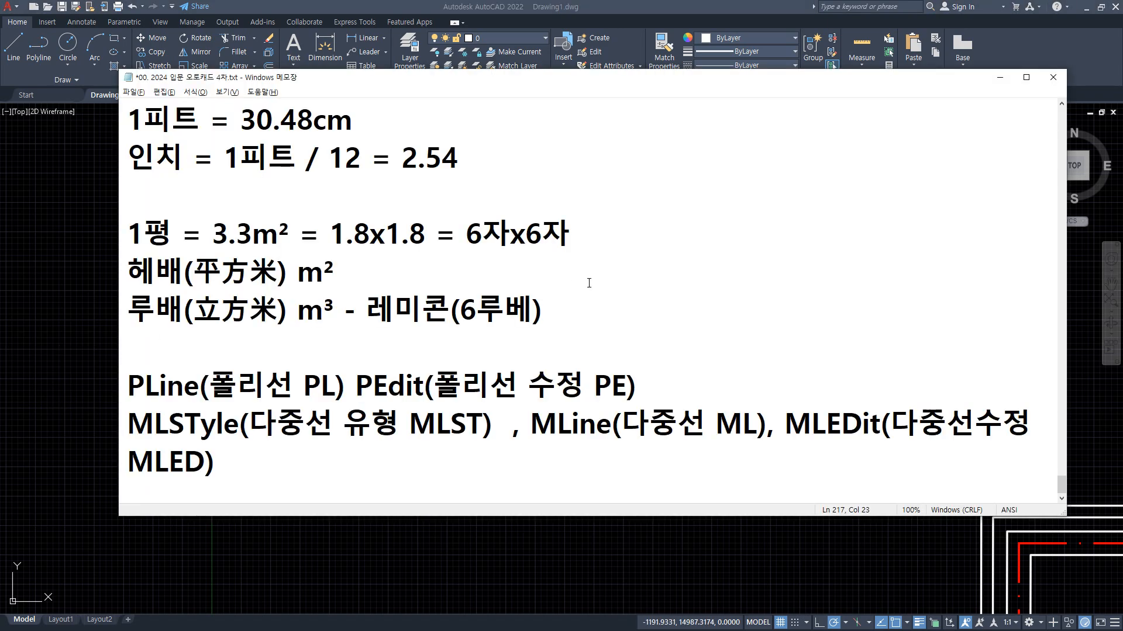
key("alt+Tab")
scroll(622, 401, "up", 5)
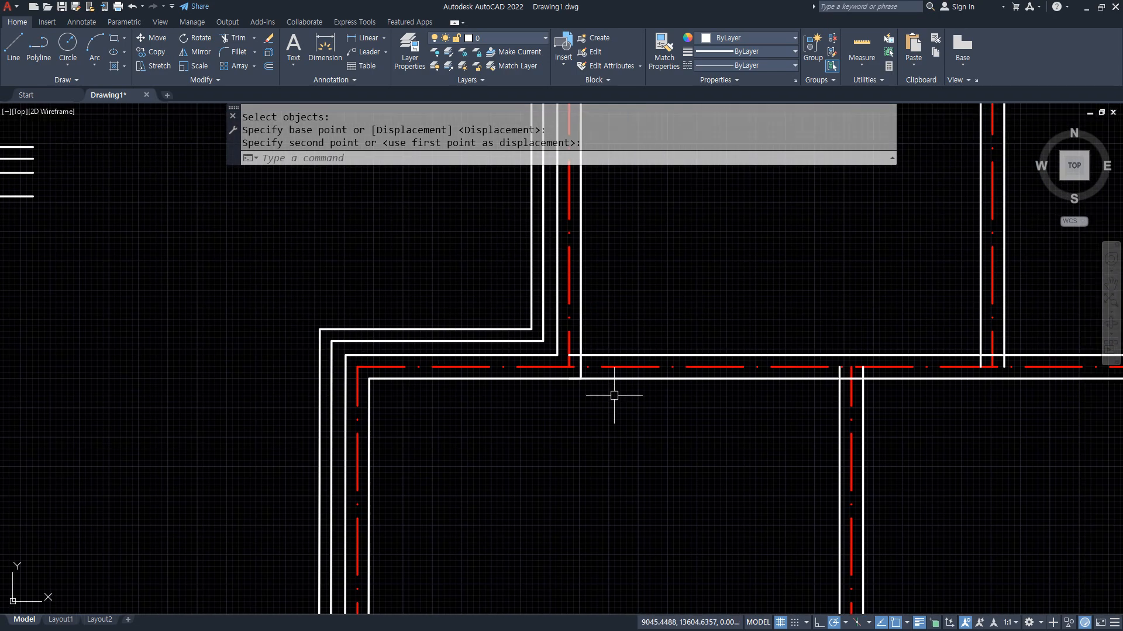
left_click_drag(606, 409, 622, 414)
mouse_move(877, 431)
left_mouse_down()
mouse_move(806, 399)
mouse_move(872, 423)
left_mouse_up()
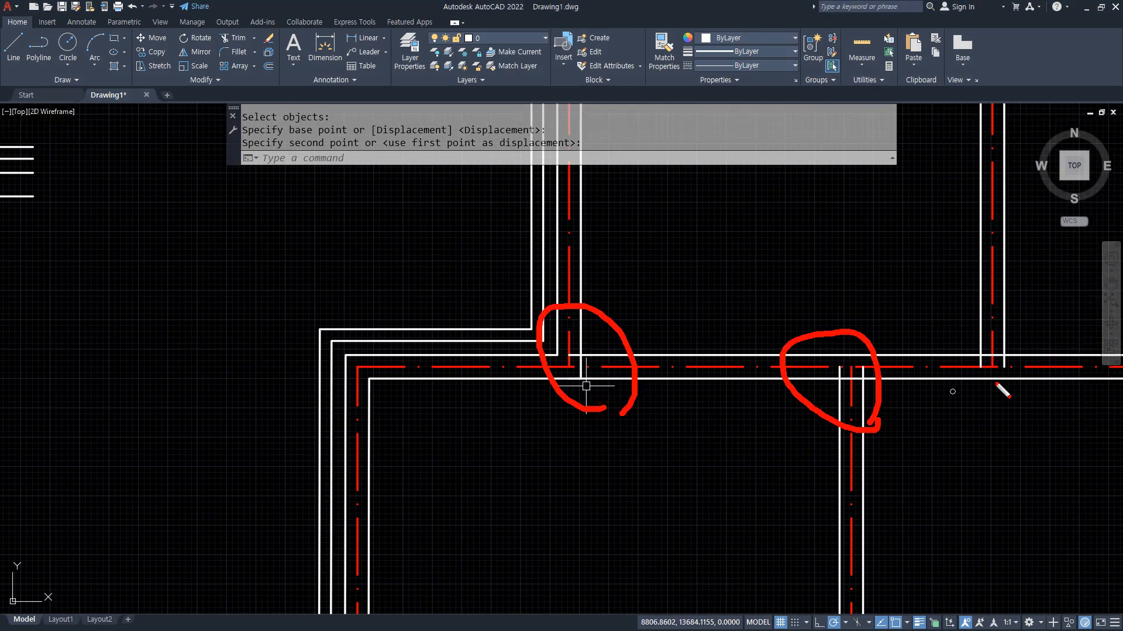
mouse_move(1013, 388)
left_mouse_down()
mouse_move(1025, 351)
mouse_move(1016, 391)
left_mouse_up()
key("Escape")
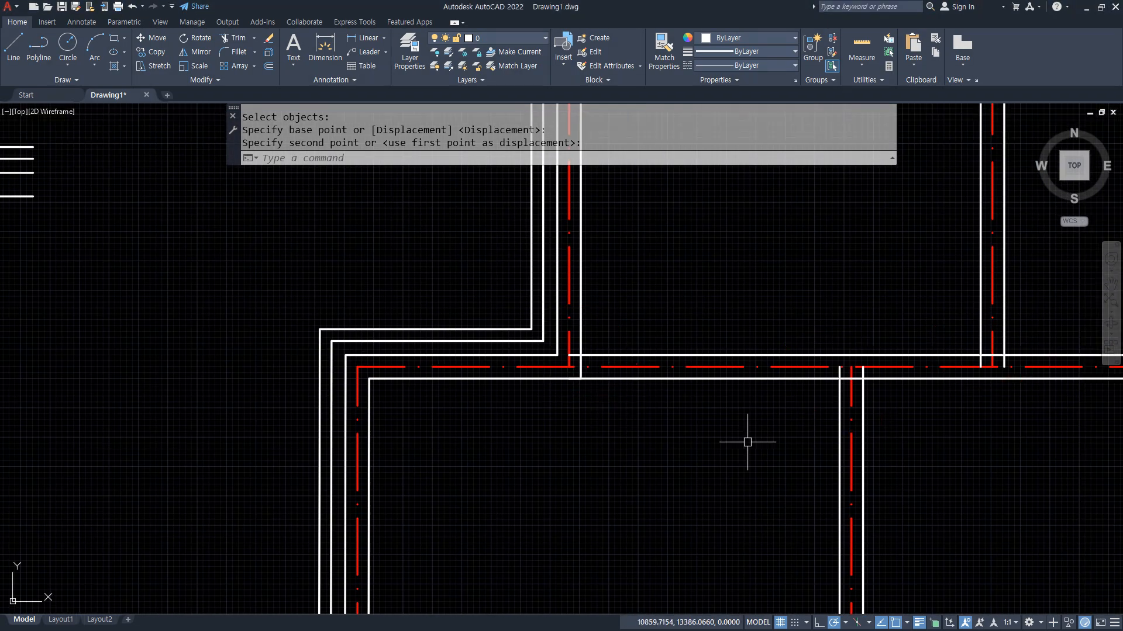
key("alt+Tab")
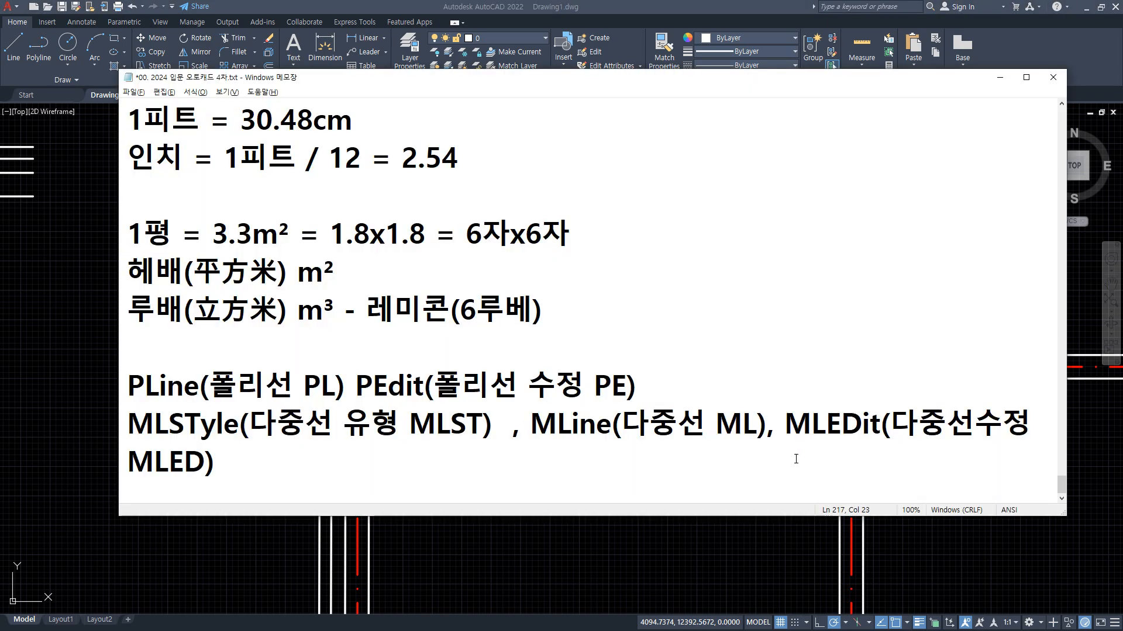
Step: Review the MLSTyle, MLine and MLEDit entries in the notes, comparing their shared ML prefix and the endings for style, drawing and editing
key("ctrl+2")
left_click_drag(786, 448, 896, 437)
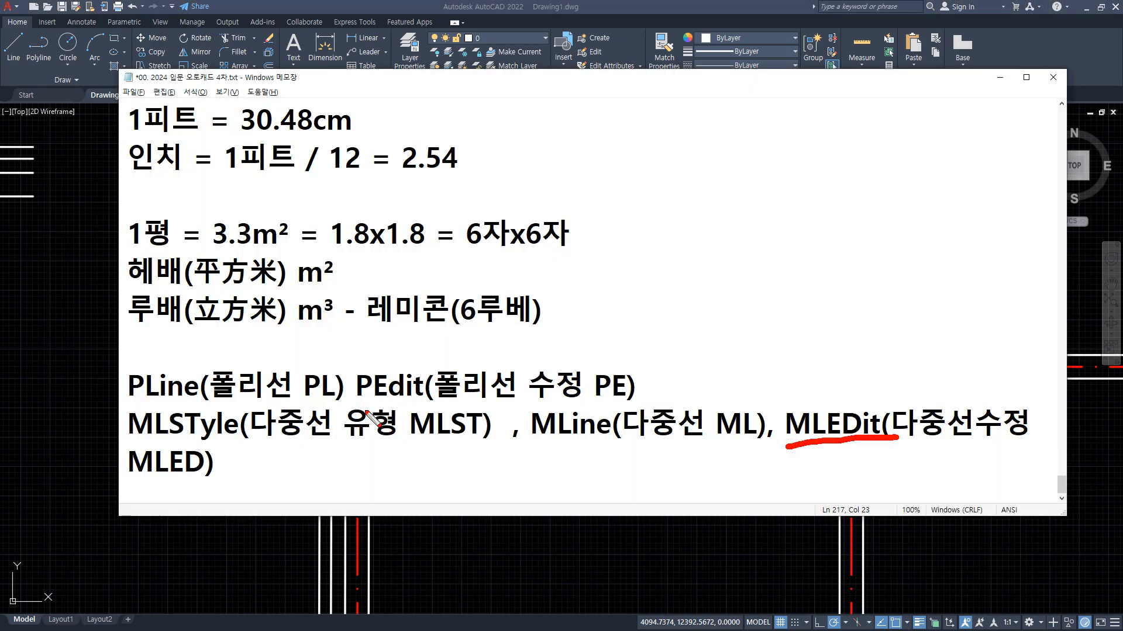
mouse_move(390, 443)
left_mouse_down()
mouse_move(383, 392)
mouse_move(418, 442)
left_mouse_up()
mouse_move(636, 436)
left_mouse_down()
mouse_move(653, 403)
mouse_move(673, 445)
left_mouse_up()
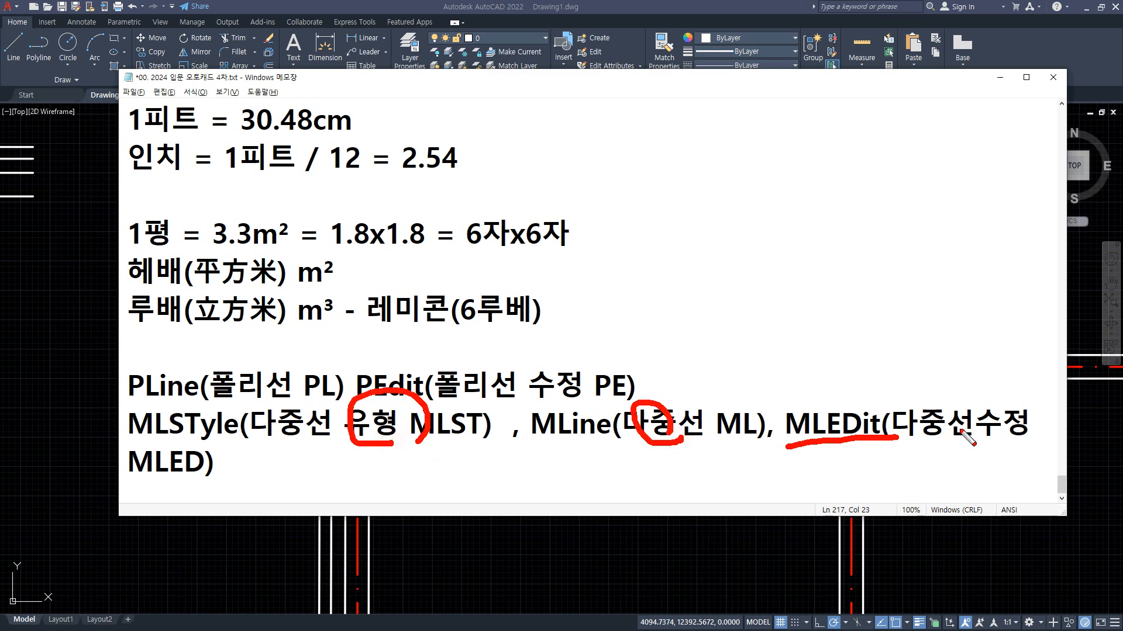
mouse_move(1032, 435)
left_mouse_down()
mouse_move(1017, 453)
mouse_move(1007, 444)
left_mouse_up()
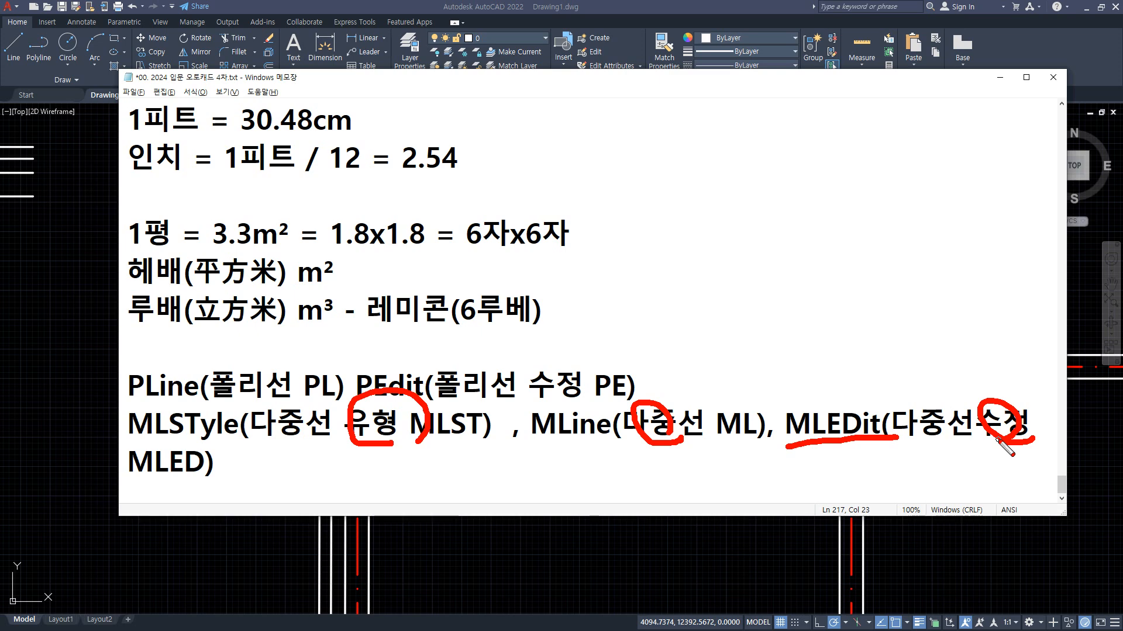
key("e")
left_click_drag(163, 442, 117, 442)
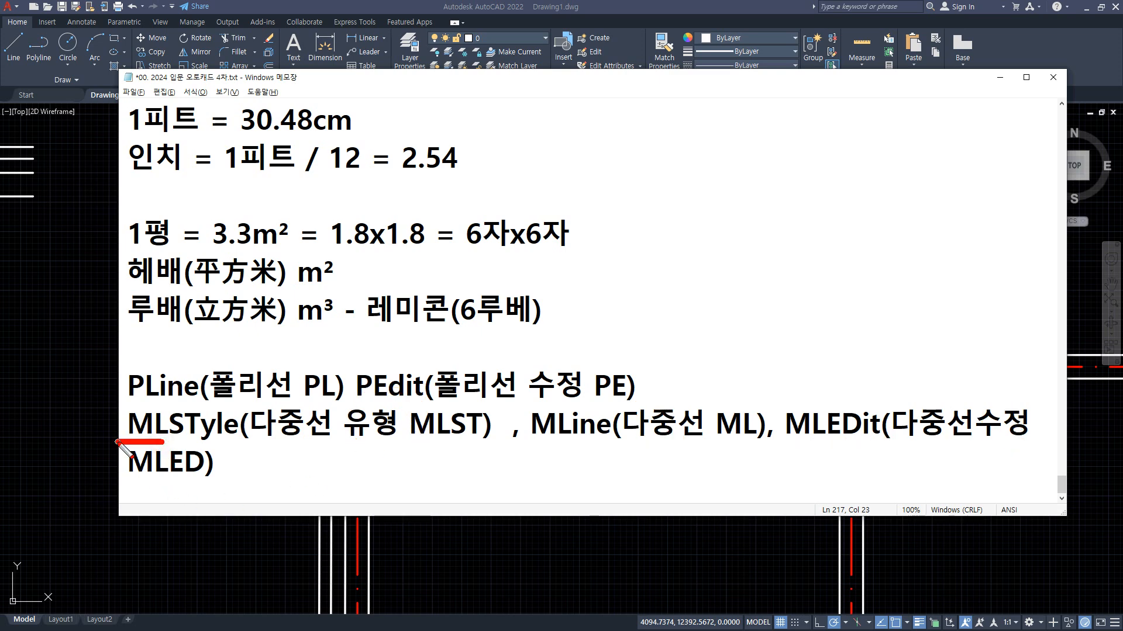
left_click_drag(570, 446, 539, 442)
left_click_drag(829, 442, 788, 439)
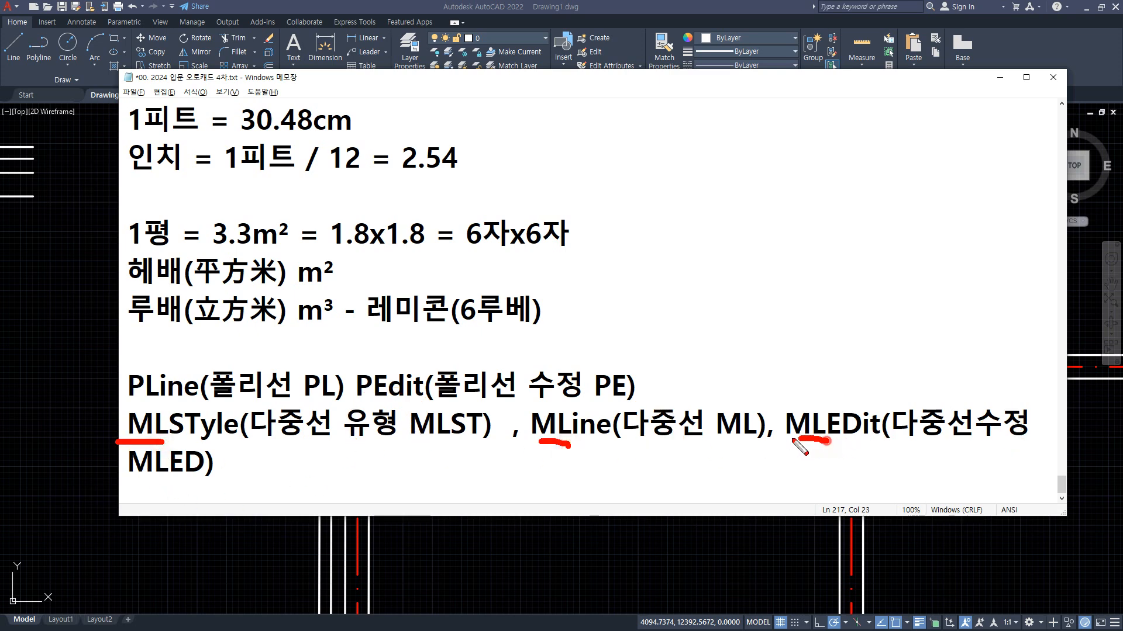
left_click_drag(172, 440, 232, 438)
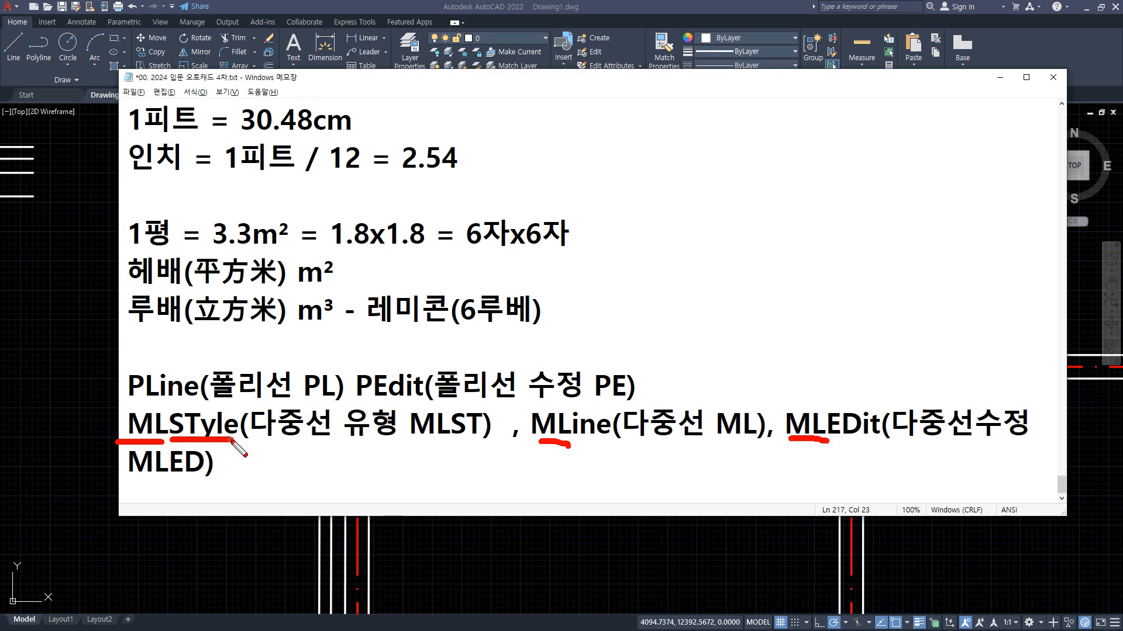
left_click_drag(572, 439, 609, 439)
left_click_drag(836, 442, 898, 442)
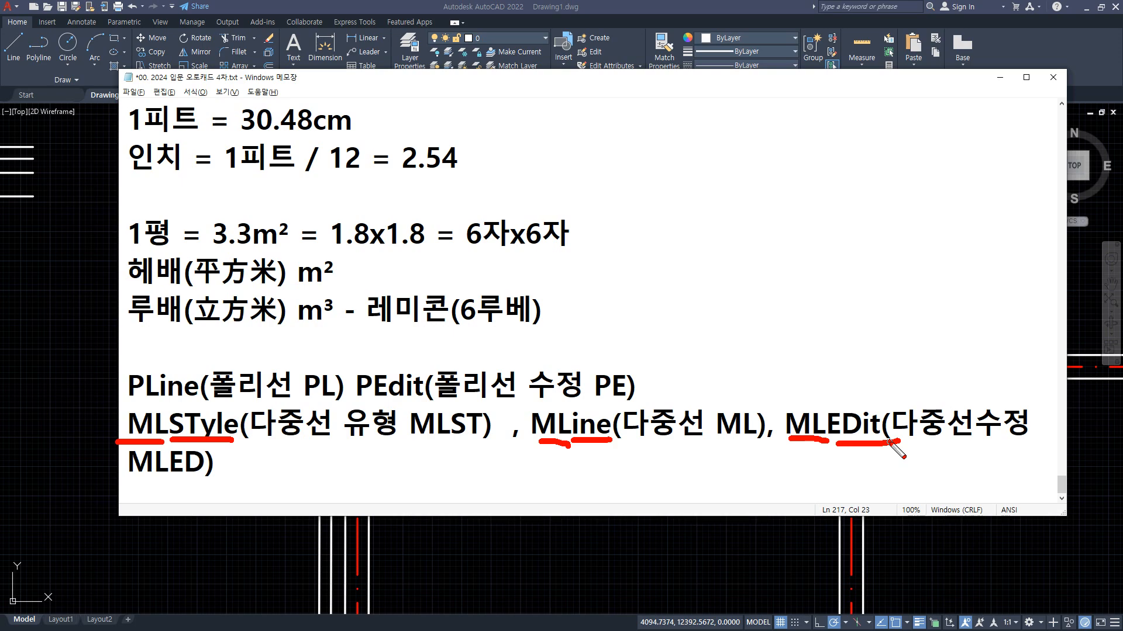
key("Escape")
Step: Switch to AutoCAD and start MLEDIT with the three practice multiline crossings in view
left_click(68, 304)
middle_click_drag(68, 304, 775, 459)
middle_click_drag(492, 374, 492, 406)
type("ml")
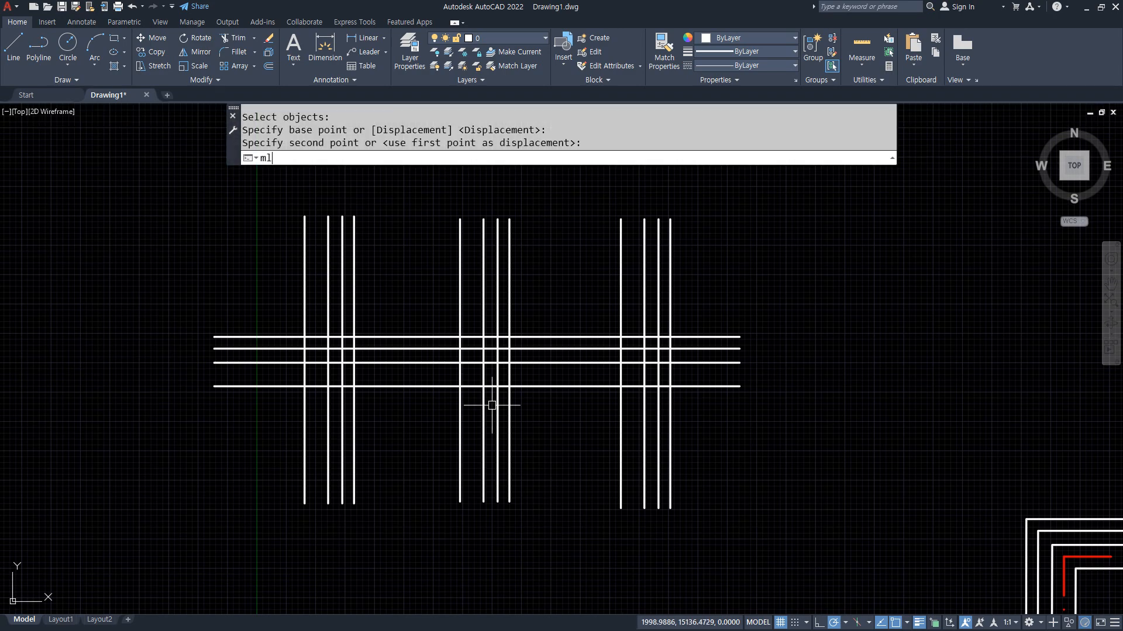
type("edit")
key("Return")
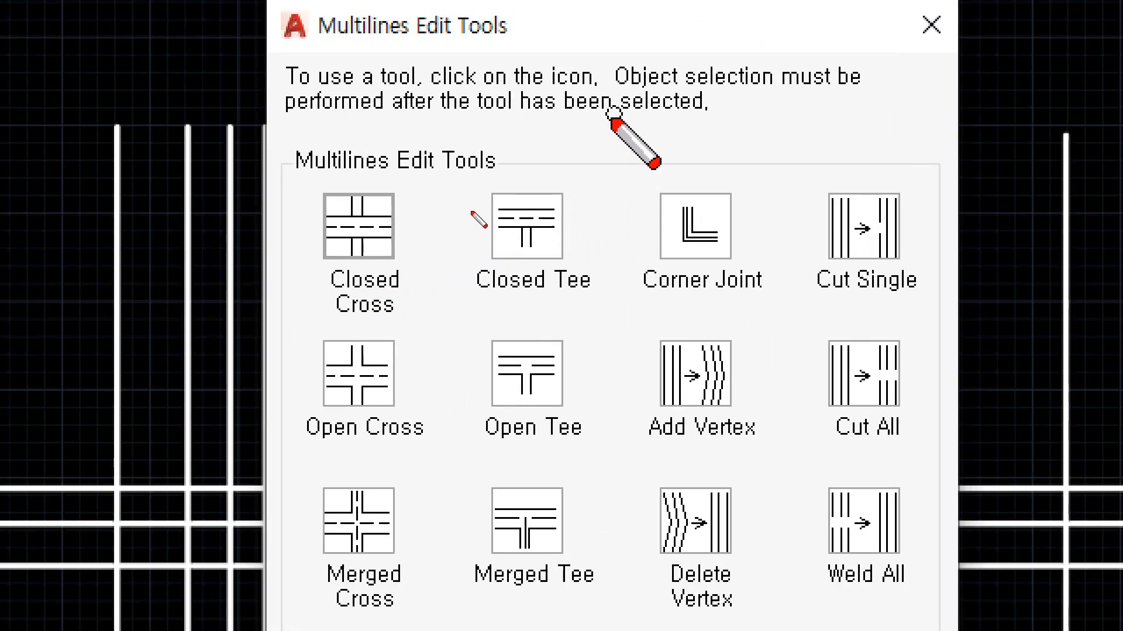
Step: Examine the Closed, Open and Merged variants of the Cross and Tee tools among the Multilines Edit Tools
left_click_drag(470, 211, 471, 247)
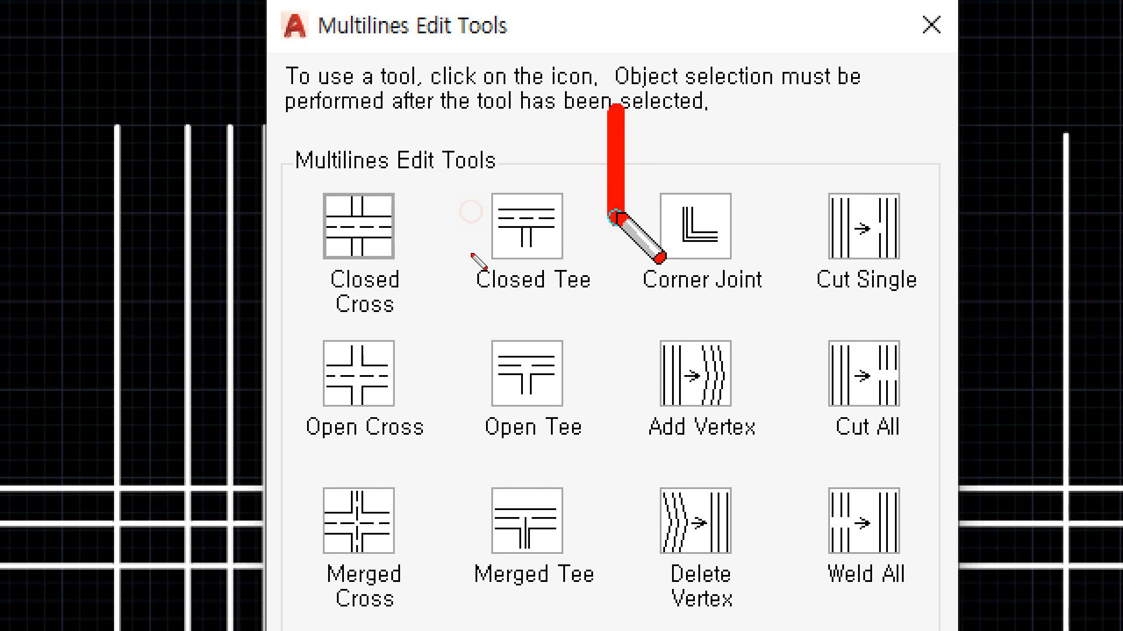
left_click_drag(614, 218, 615, 577)
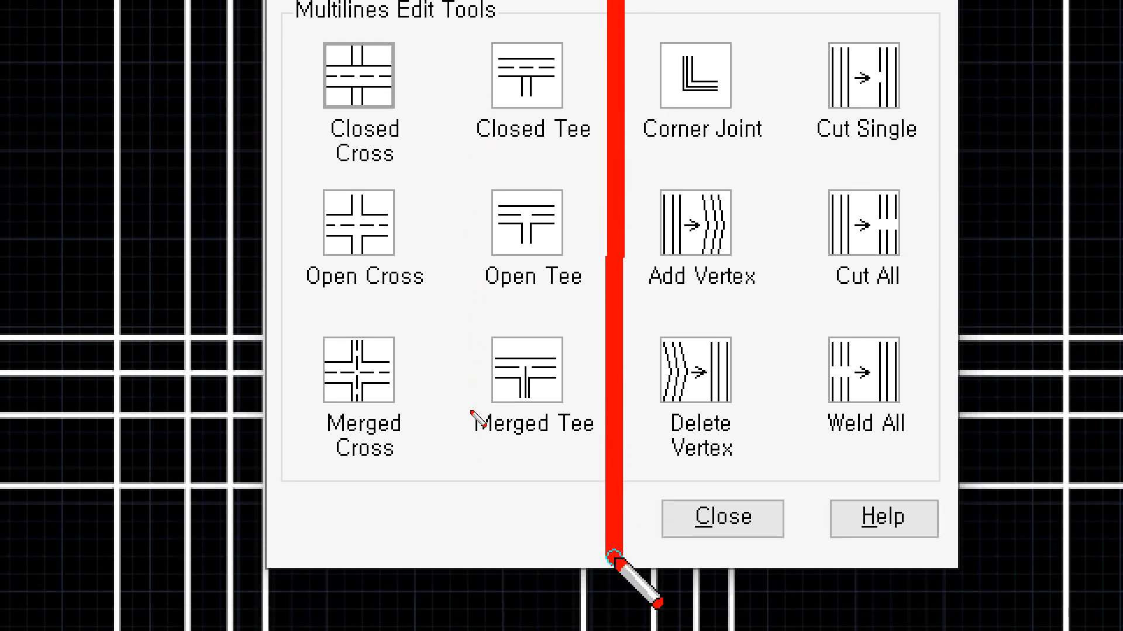
mouse_move(597, 482)
left_mouse_down()
mouse_move(501, 454)
mouse_move(500, 503)
left_mouse_up()
mouse_move(628, 512)
left_mouse_down()
mouse_move(711, 501)
mouse_move(714, 520)
left_mouse_up()
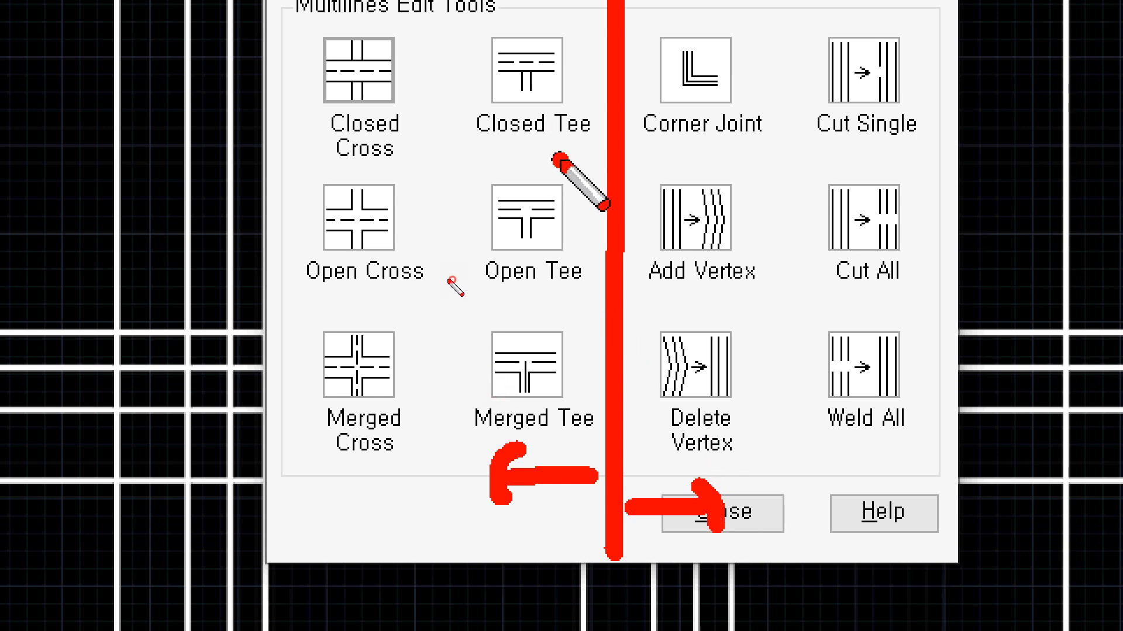
left_click_drag(563, 159, 369, 168)
left_click_drag(532, 311, 377, 312)
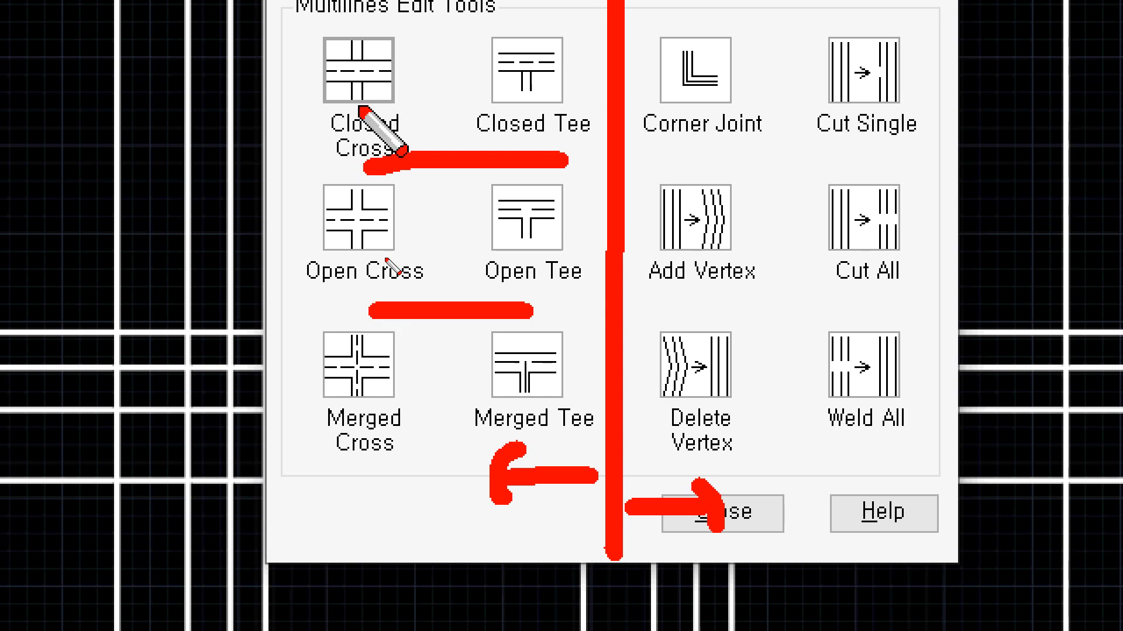
mouse_move(380, 53)
left_mouse_down()
mouse_move(355, 86)
mouse_move(375, 131)
mouse_move(498, 102)
mouse_move(512, 113)
mouse_move(498, 133)
left_mouse_up()
mouse_move(383, 228)
left_mouse_down()
mouse_move(381, 271)
mouse_move(509, 245)
left_mouse_up()
left_click_drag(509, 245, 495, 272)
left_click_drag(377, 384, 392, 415)
left_click_drag(377, 391, 526, 392)
left_click_drag(499, 362, 490, 409)
key("e")
mouse_move(353, 202)
left_mouse_down()
mouse_move(304, 176)
mouse_move(418, 139)
mouse_move(351, 207)
left_mouse_up()
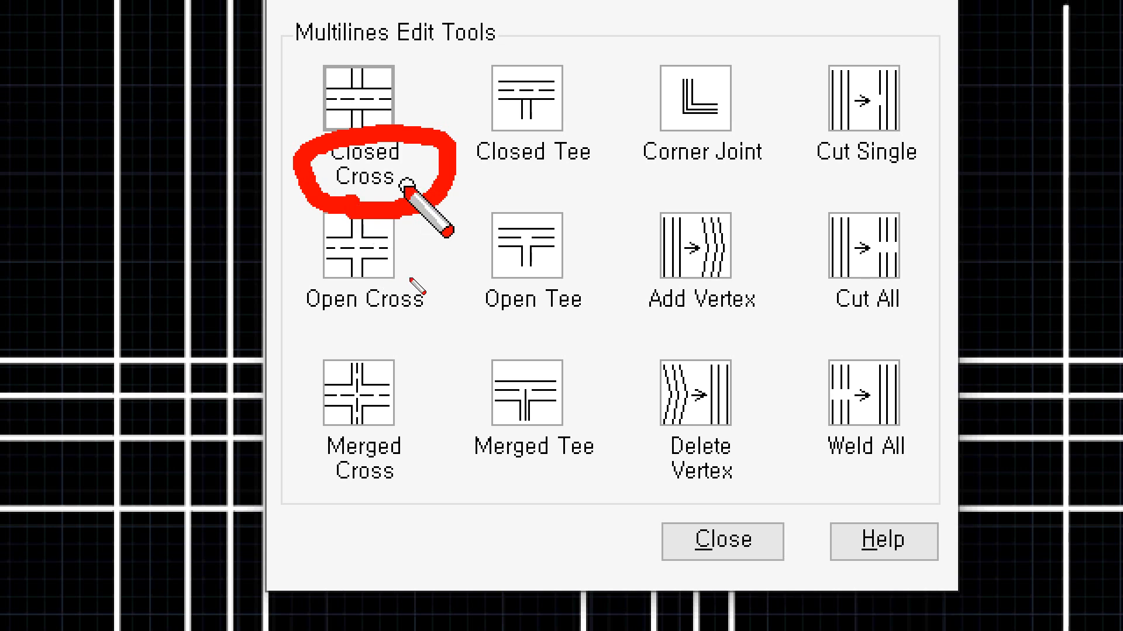
key("e")
left_click_drag(545, 171, 480, 170)
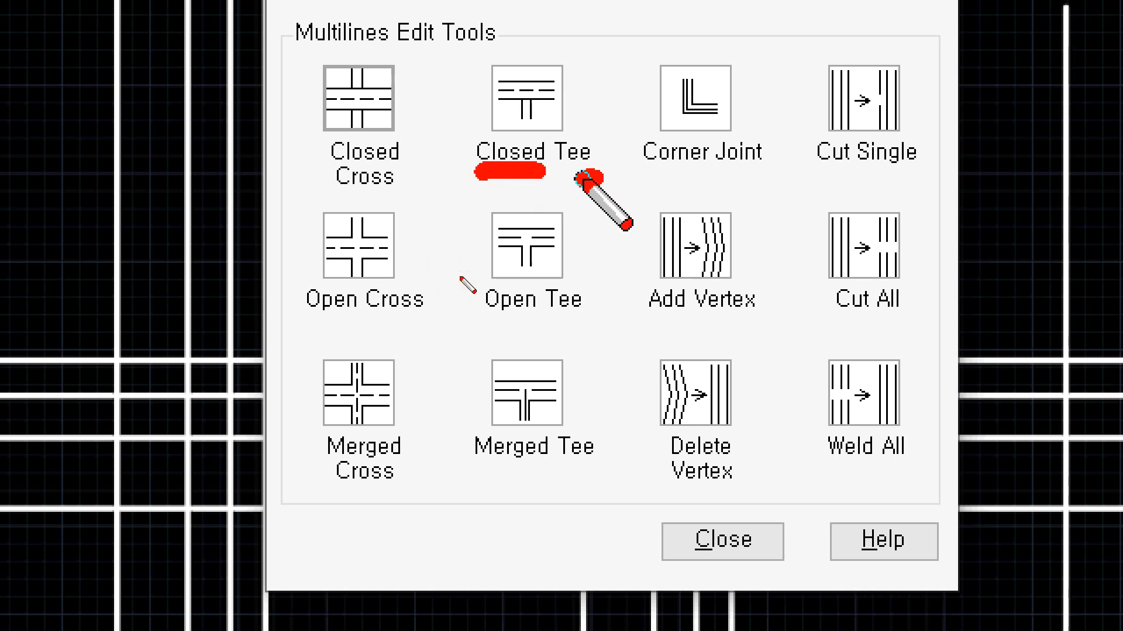
key("e")
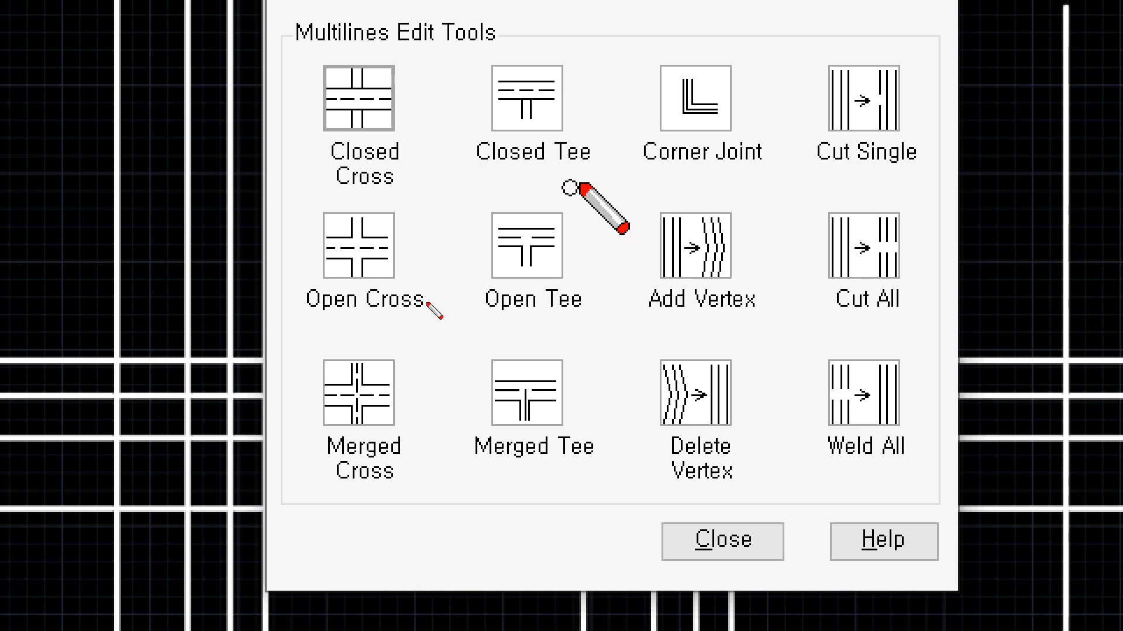
left_click_drag(422, 333, 324, 332)
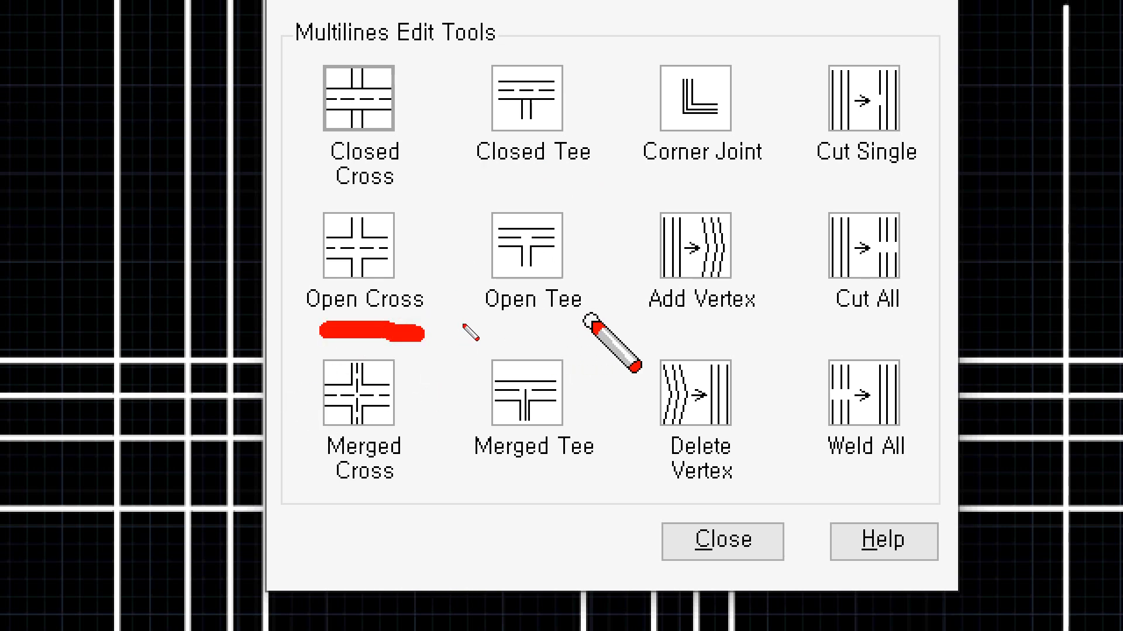
left_click_drag(598, 322, 515, 322)
left_click_drag(399, 501, 352, 496)
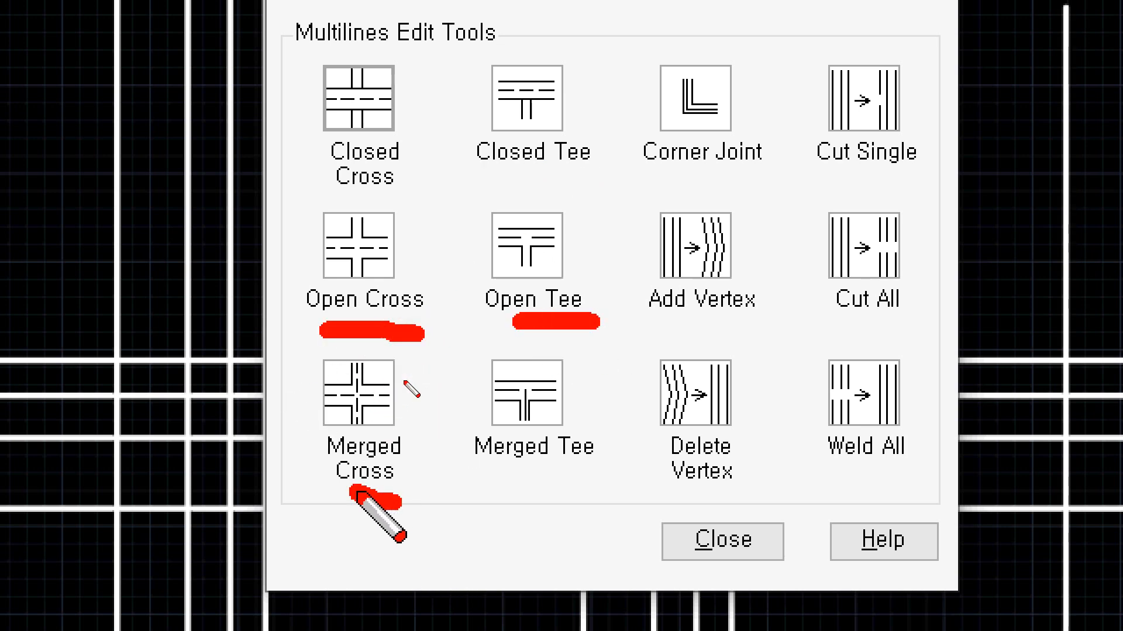
left_click_drag(606, 490, 510, 488)
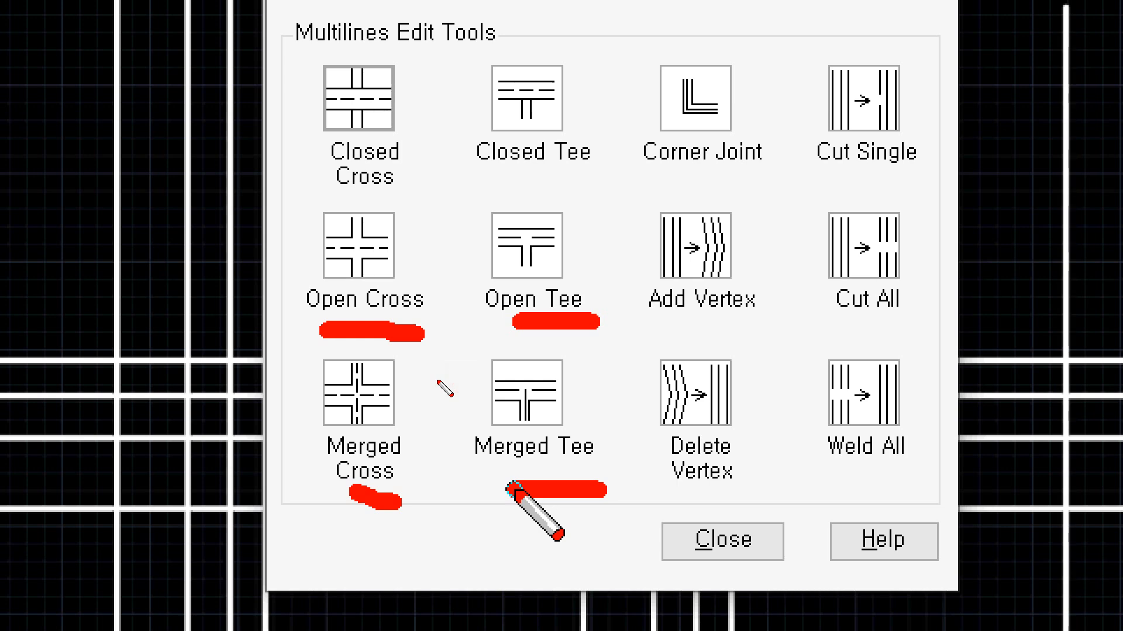
key("e")
mouse_move(457, 45)
left_mouse_down()
mouse_move(448, 459)
mouse_move(431, 490)
mouse_move(488, 537)
left_mouse_up()
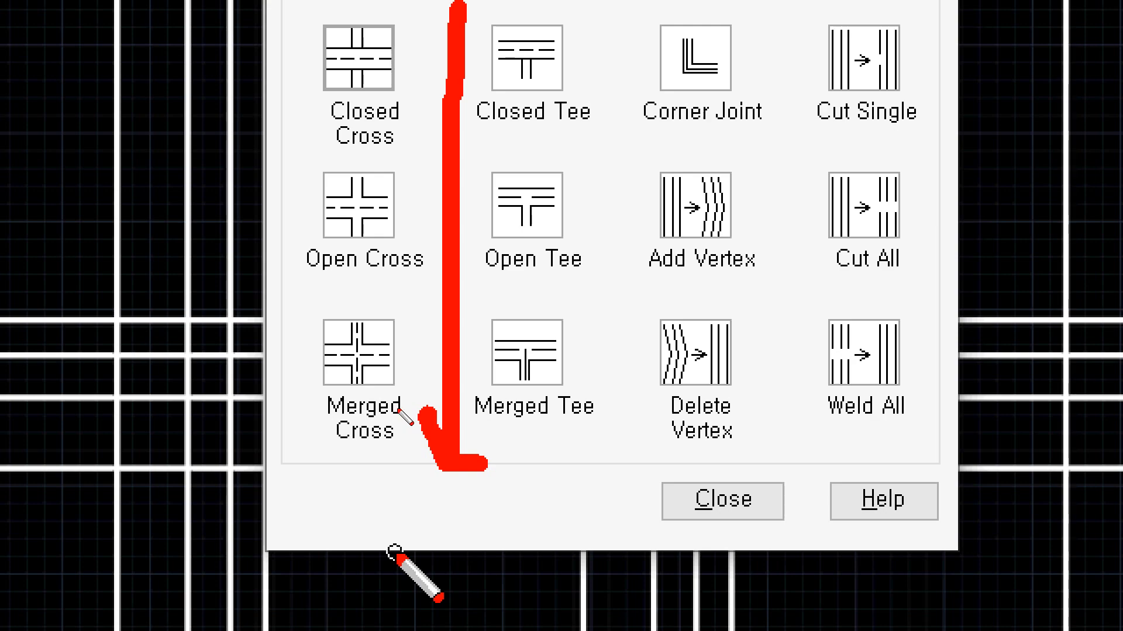
mouse_move(378, 148)
left_mouse_down()
mouse_move(346, 154)
mouse_move(379, 67)
mouse_move(384, 146)
left_mouse_up()
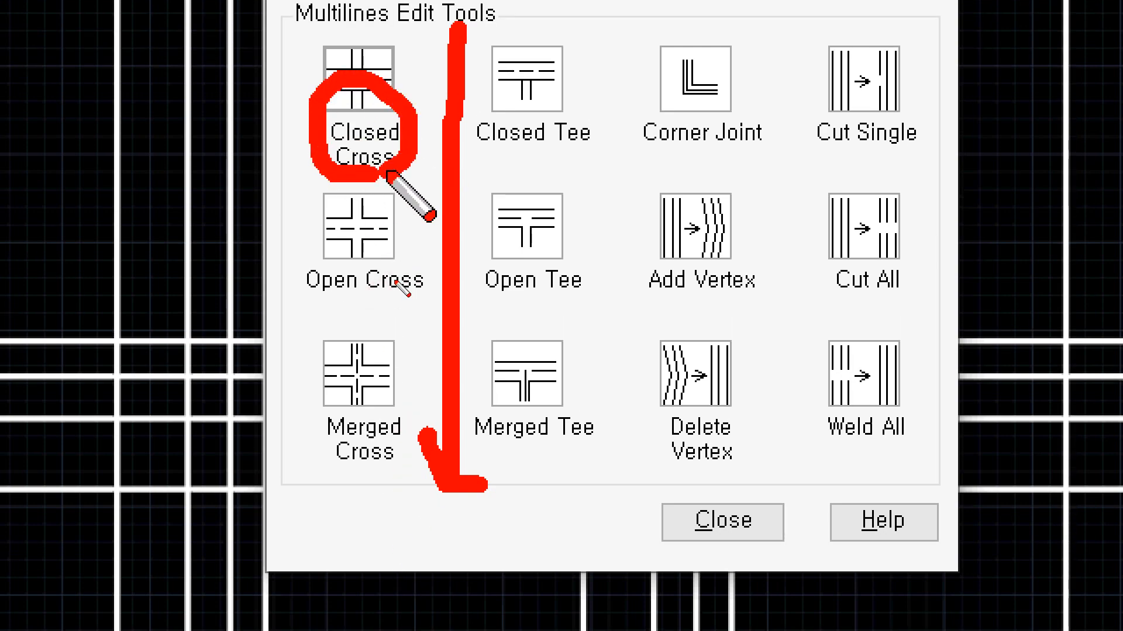
key("Escape")
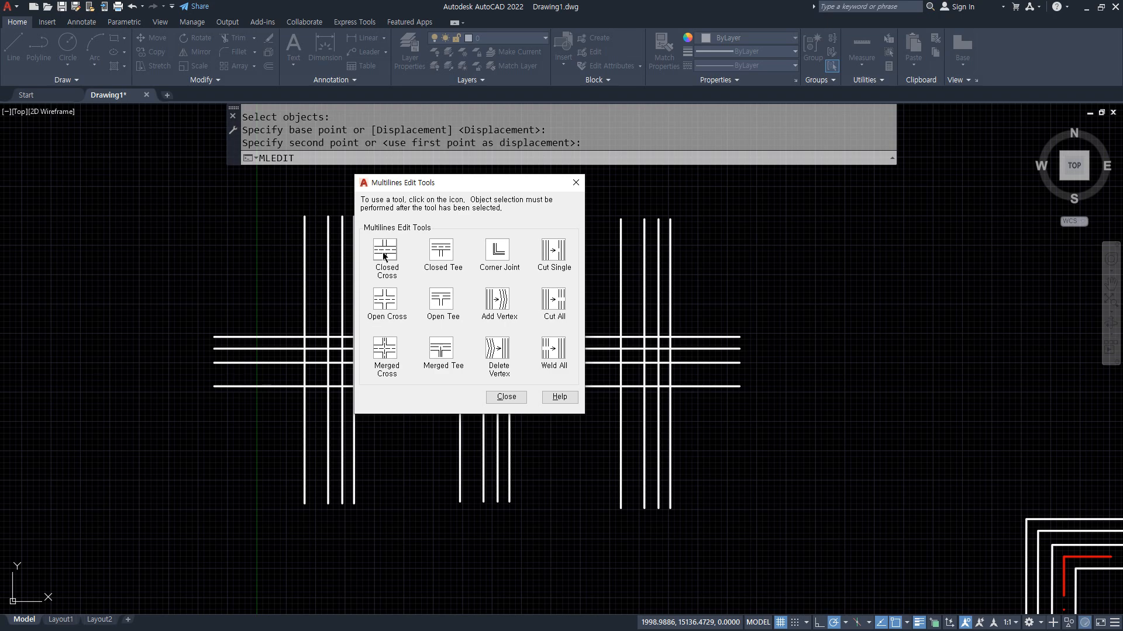
Step: Apply Closed Cross to the left practice crossing, picking the vertical multiline first and the horizontal one second, and end the command
left_click(383, 252)
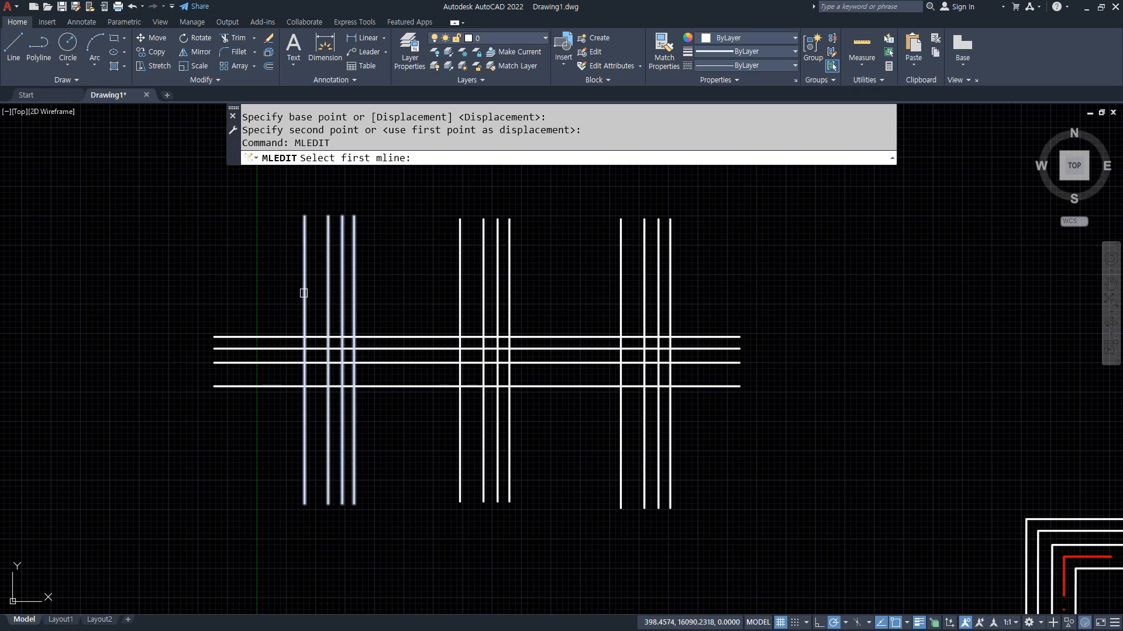
left_click(303, 293)
left_click(272, 335)
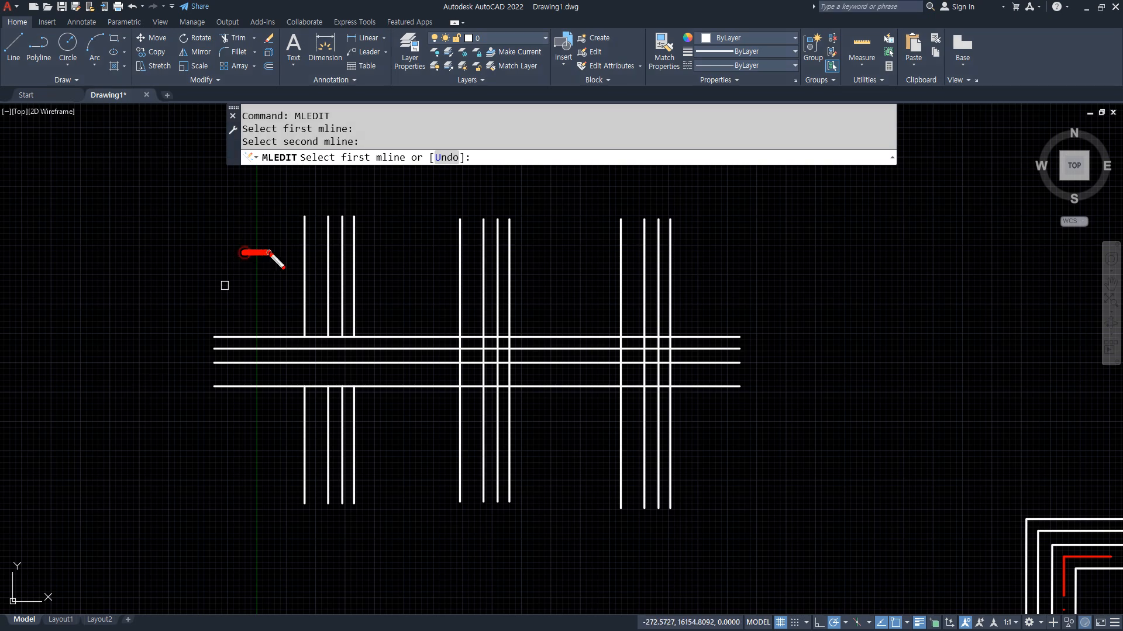
mouse_move(257, 242)
left_mouse_down()
mouse_move(272, 264)
mouse_move(236, 330)
mouse_move(253, 331)
left_mouse_up()
mouse_move(185, 300)
left_mouse_down()
mouse_move(217, 301)
mouse_move(205, 315)
left_mouse_up()
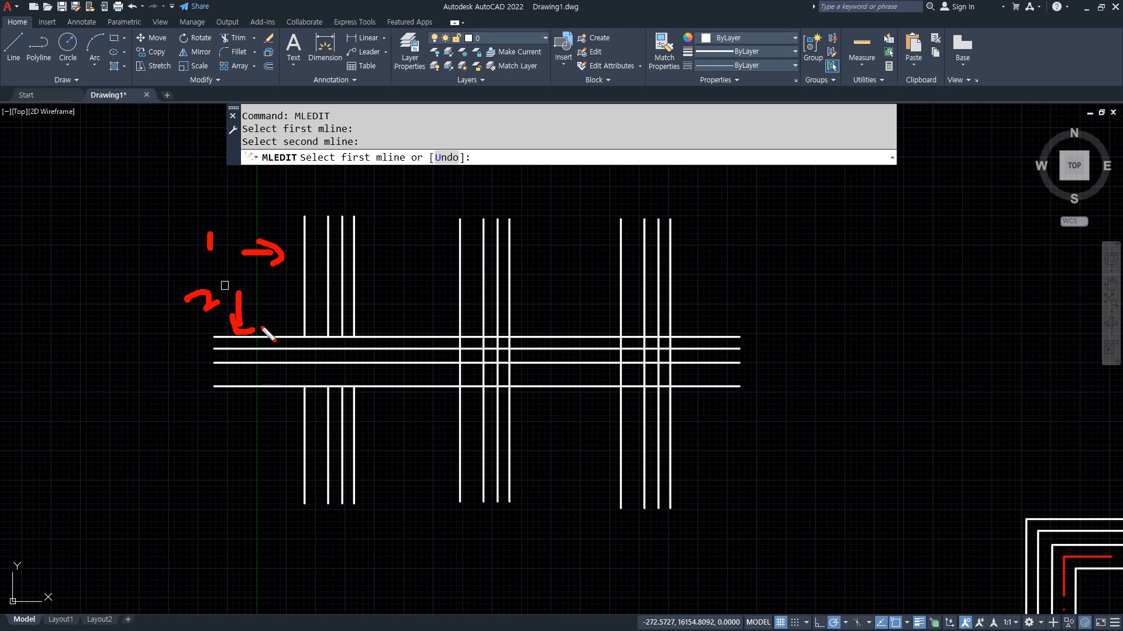
left_click_drag(348, 350, 346, 325)
mouse_move(347, 372)
left_mouse_down()
mouse_move(295, 379)
mouse_move(366, 388)
mouse_move(332, 372)
left_mouse_up()
key("Escape")
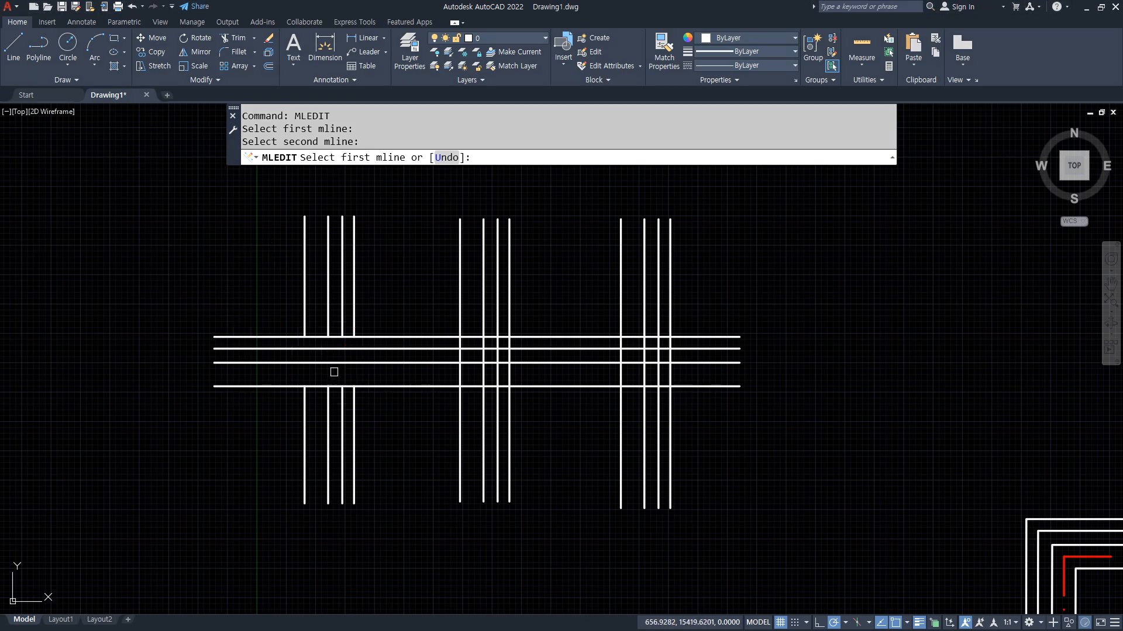
key("Escape")
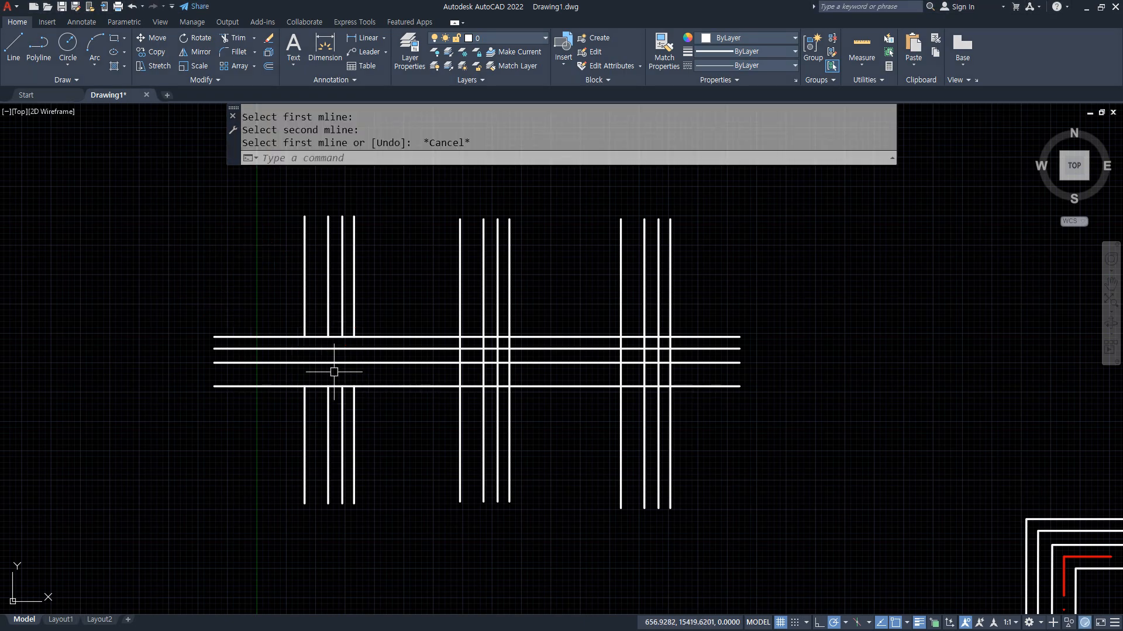
Step: Apply Open Cross to the middle practice crossing, picking the vertical multiline first and the horizontal one second
key("Return")
left_click(398, 308)
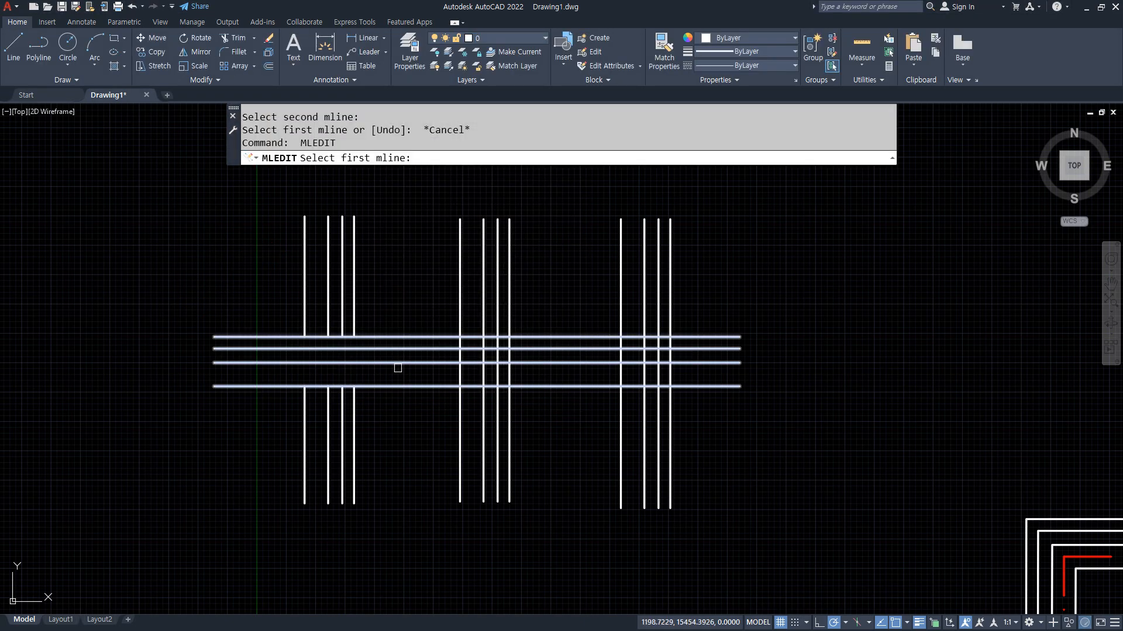
left_click(459, 306)
left_click(432, 338)
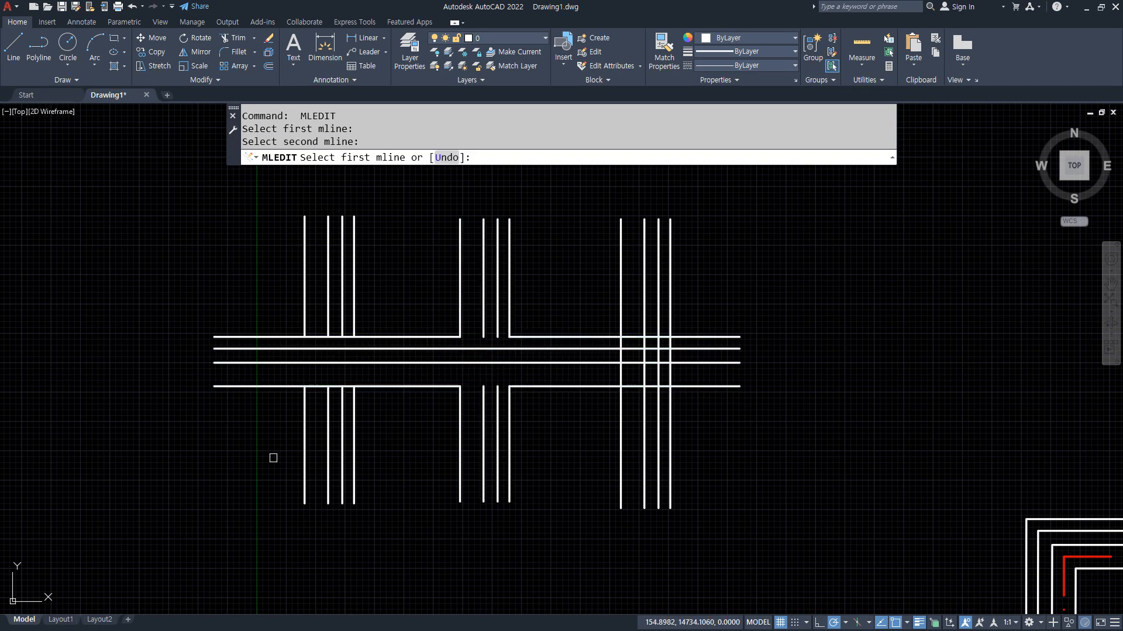
mouse_move(513, 347)
left_mouse_down()
mouse_move(468, 318)
mouse_move(516, 347)
left_mouse_up()
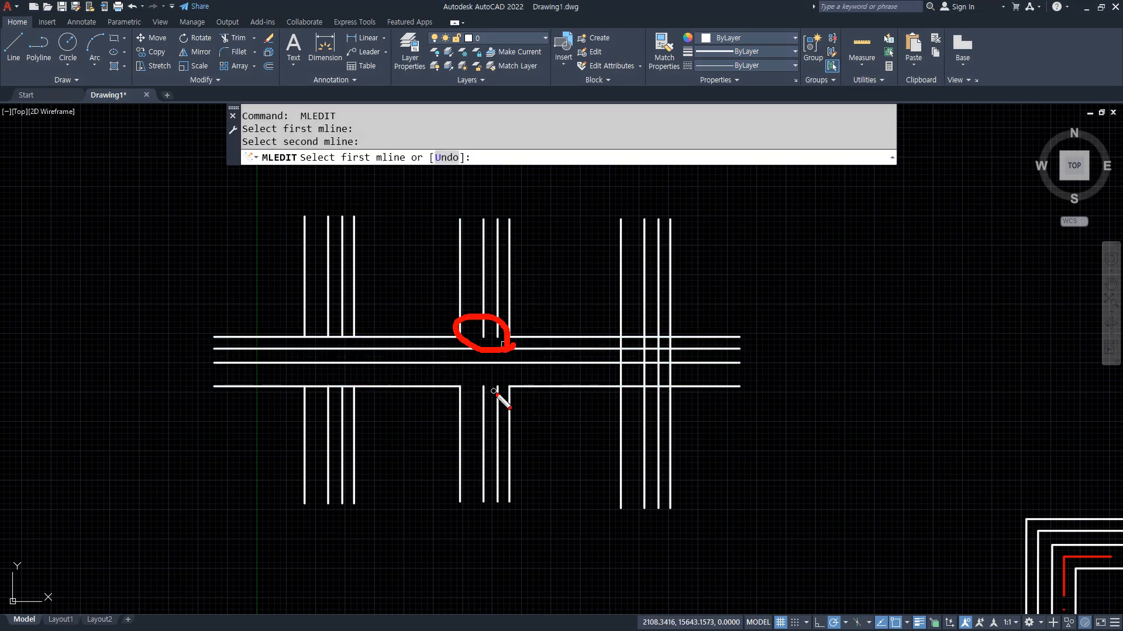
mouse_move(495, 392)
left_mouse_down()
mouse_move(523, 377)
mouse_move(496, 406)
left_mouse_up()
key("Escape")
Step: Apply Merged Cross to the right practice crossing, vertical multiline first, and compare it with the closed crossing on the left
scroll(591, 322, "up", 2)
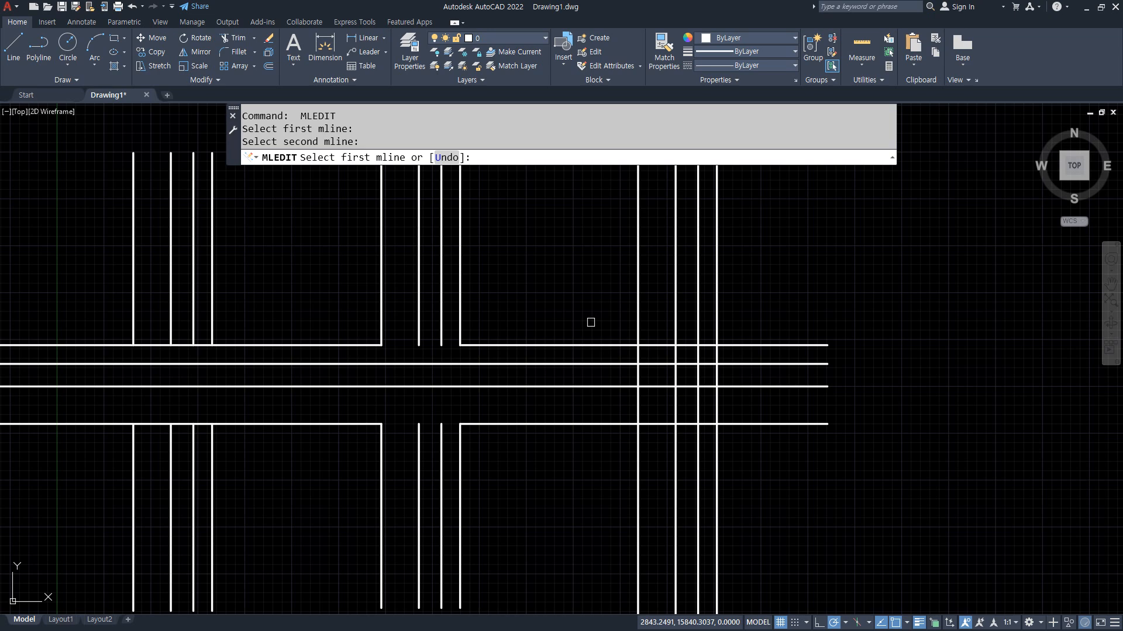
key("Return")
key("Return")
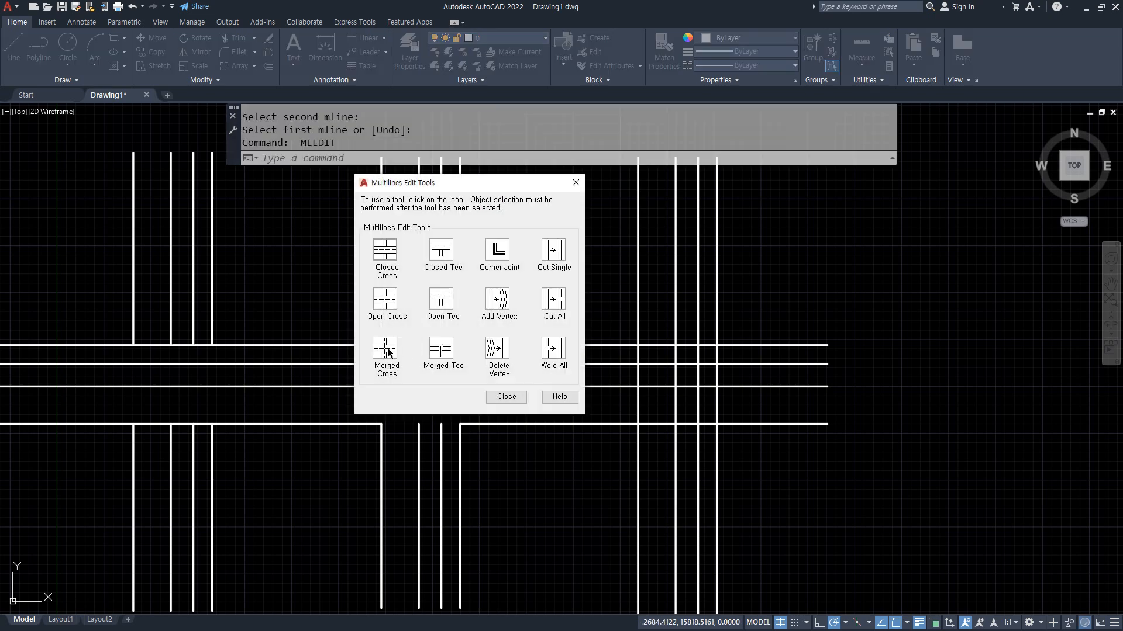
left_click(388, 353)
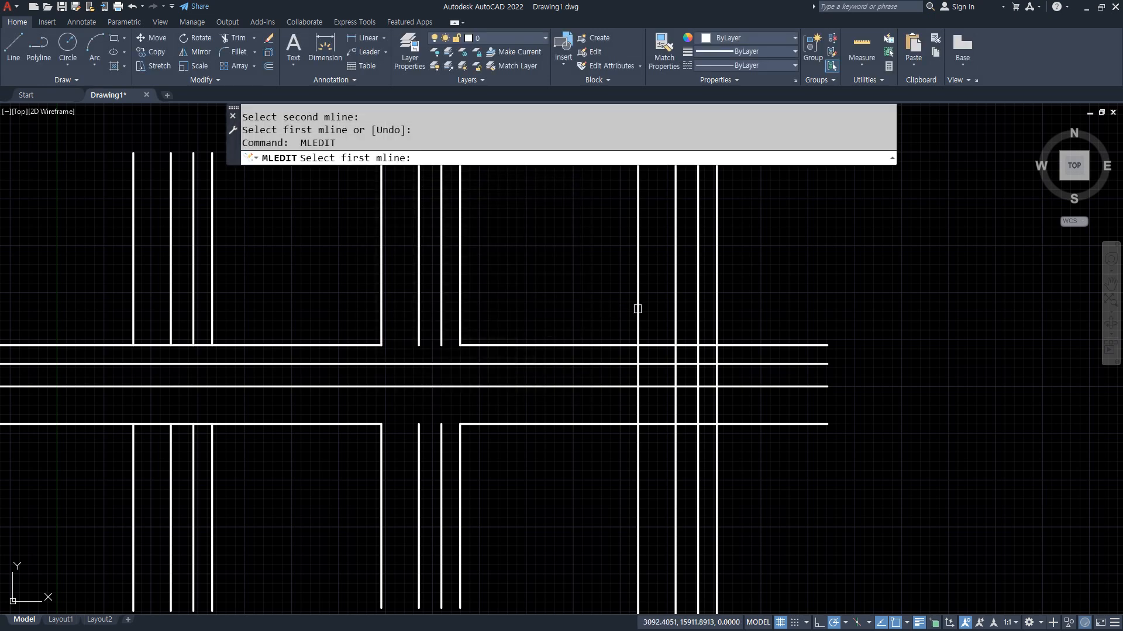
left_click(610, 337)
left_click(608, 344)
mouse_move(719, 424)
left_mouse_down()
mouse_move(702, 431)
mouse_move(738, 346)
mouse_move(676, 442)
left_mouse_up()
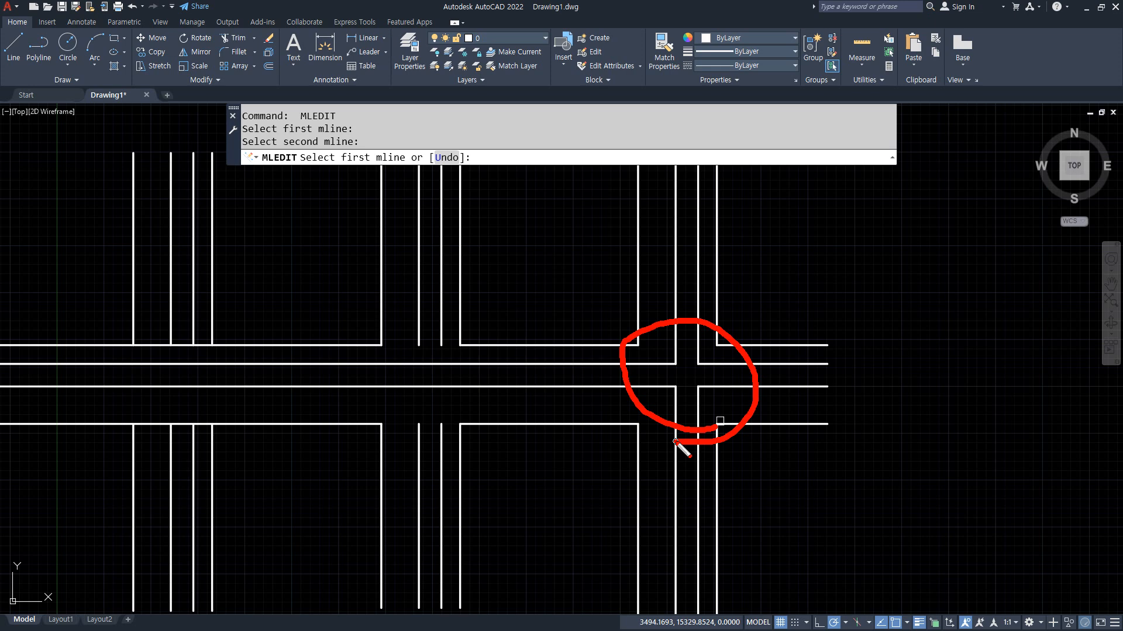
key("Escape")
middle_click_drag(229, 316, 304, 315)
mouse_move(285, 472)
left_mouse_down()
mouse_move(174, 354)
mouse_move(317, 450)
mouse_move(239, 475)
left_mouse_up()
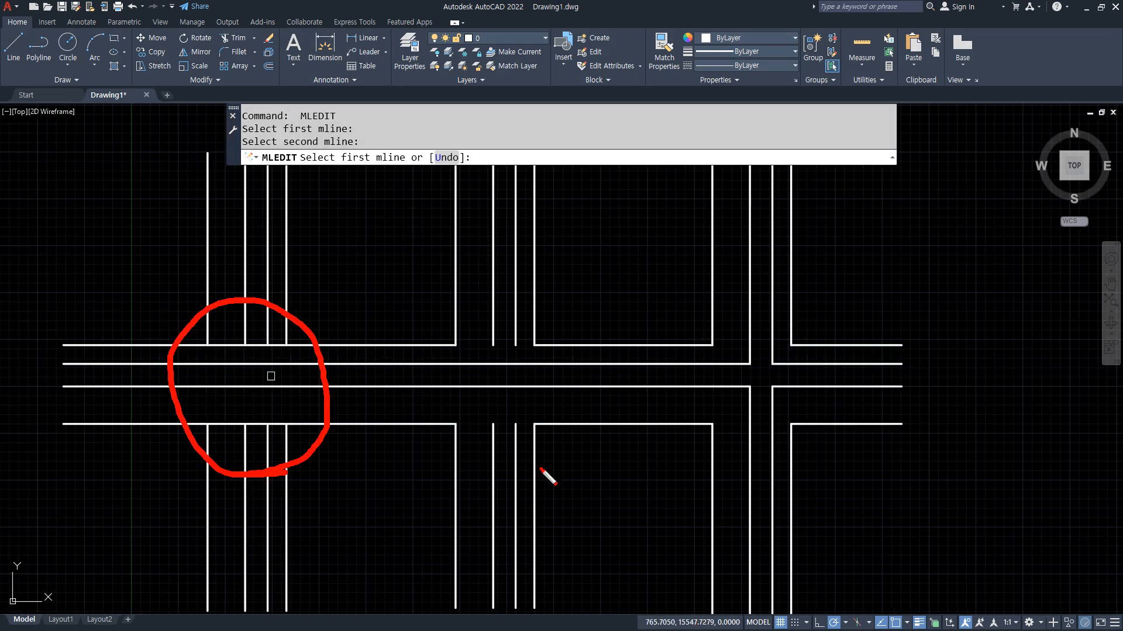
Step: End the multiline edit and undo the three cross edits on the practice multilines
mouse_move(541, 469)
left_mouse_down()
mouse_move(538, 331)
mouse_move(521, 490)
left_mouse_up()
mouse_move(842, 456)
left_mouse_down()
mouse_move(731, 464)
mouse_move(812, 442)
mouse_move(785, 457)
left_mouse_up()
key("Escape")
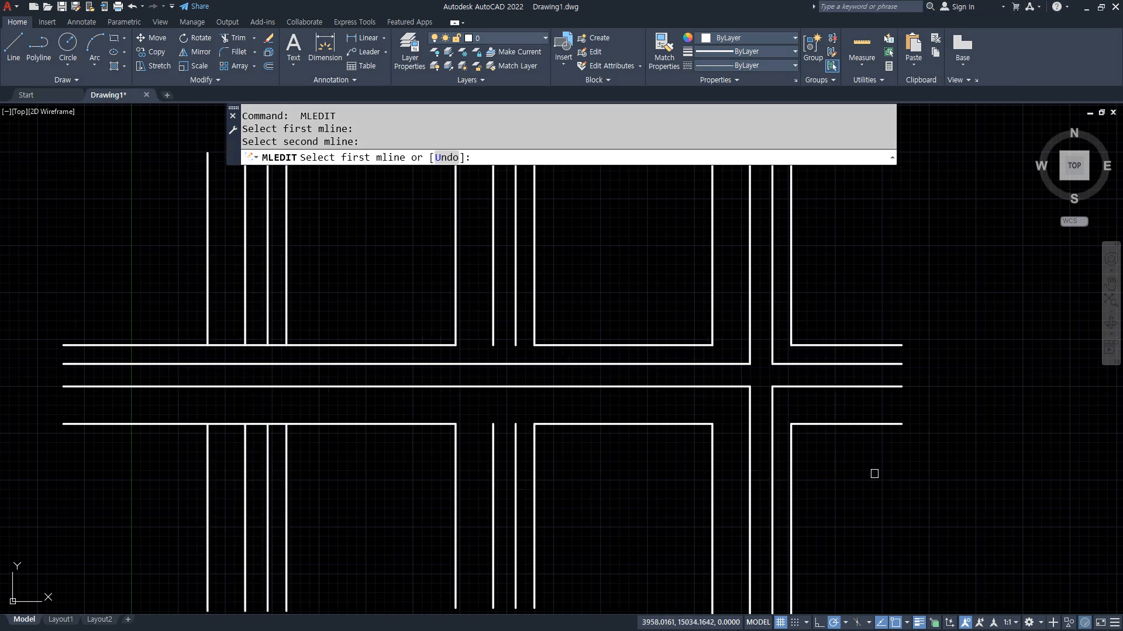
key("Escape")
key("ctrl+z")
key("ctrl+z")
key("ctrl+z")
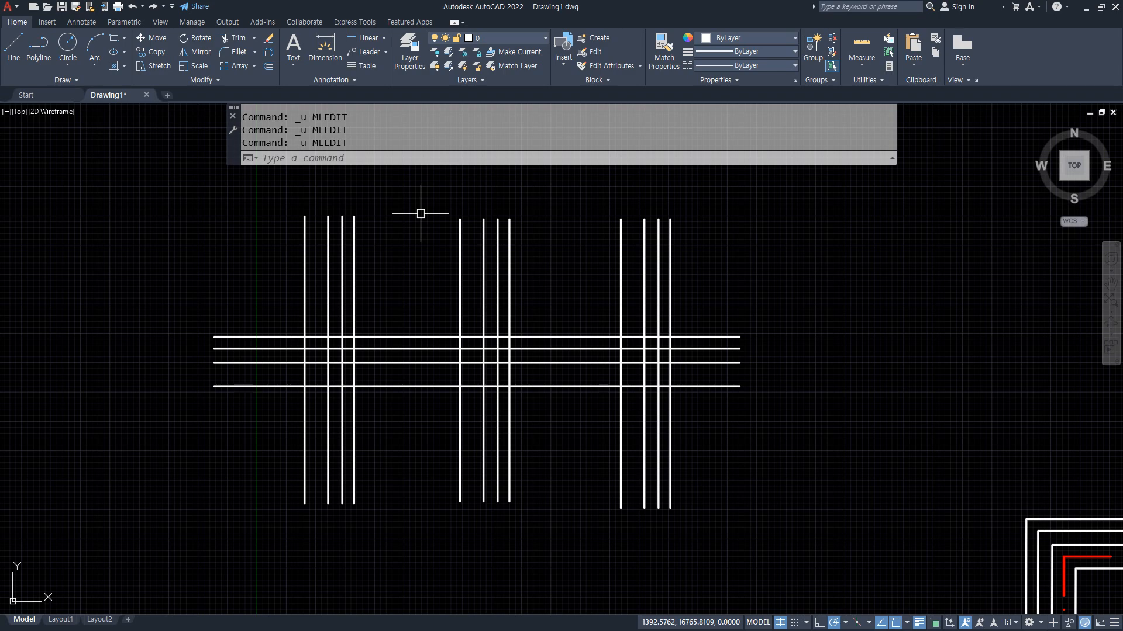
Step: Apply Closed Tee to the left practice crossing, picking the vertical multiline's lower part first and the horizontal multiline second, and end the command
type("mledit")
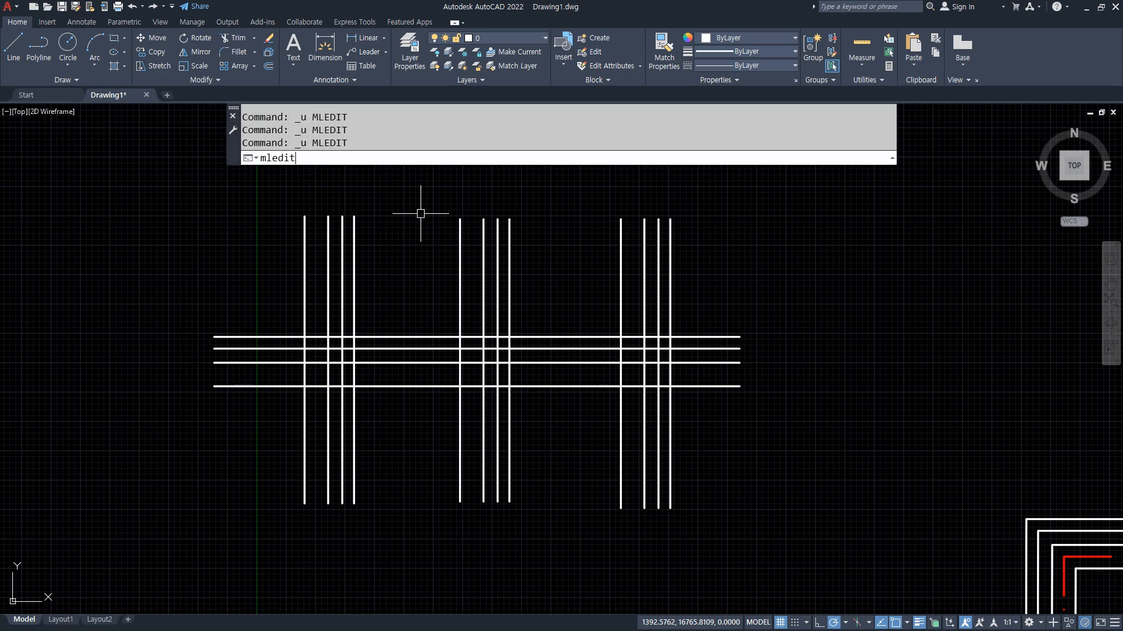
key("Return")
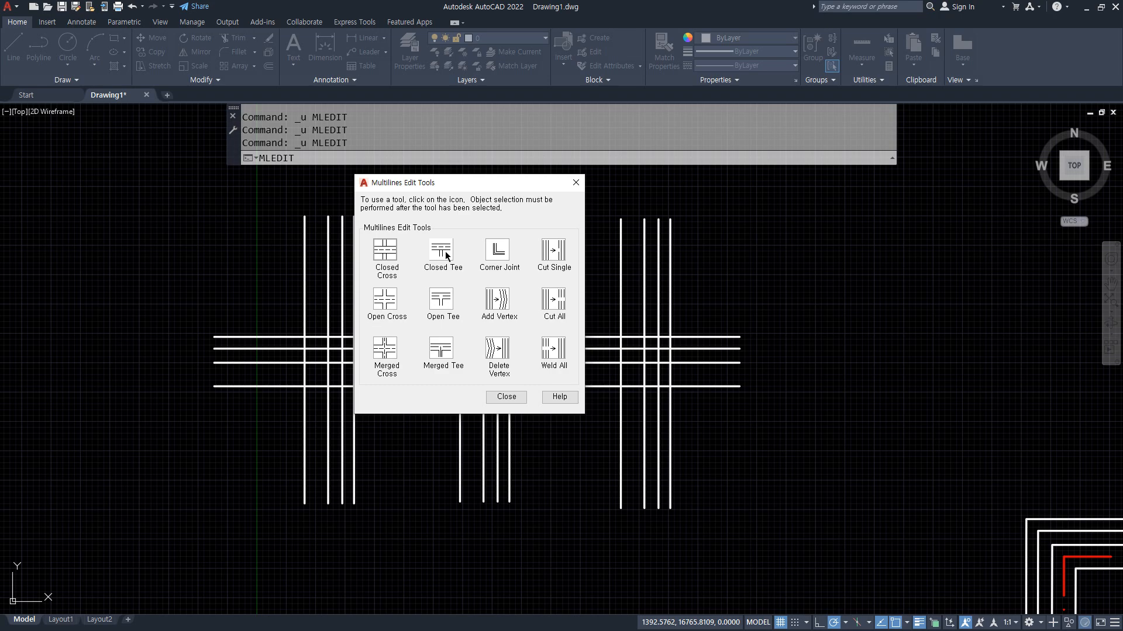
left_click(446, 255)
scroll(363, 433, "up", 2)
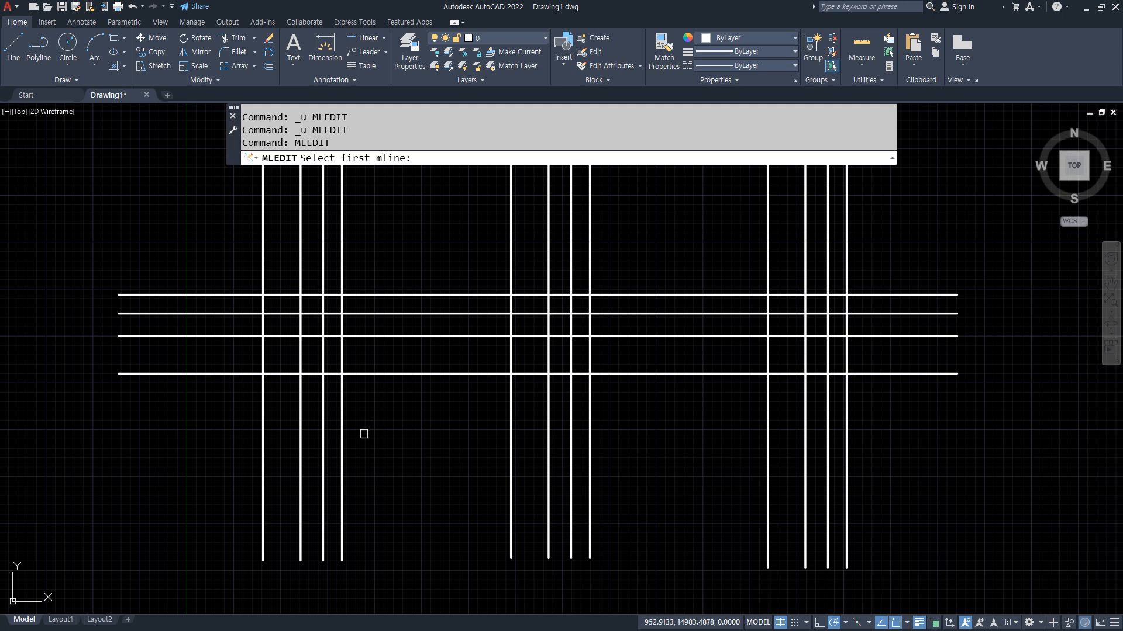
left_click_drag(326, 177, 269, 221)
left_click_drag(262, 186, 311, 236)
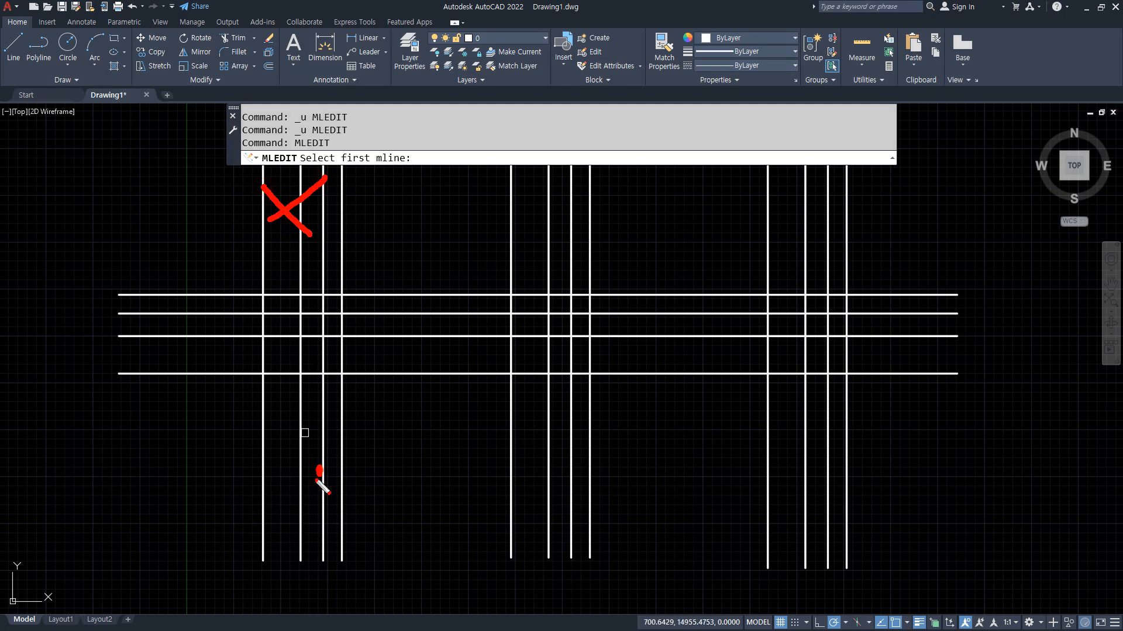
left_click_drag(319, 468, 299, 488)
mouse_move(91, 460)
left_mouse_down()
mouse_move(298, 460)
mouse_move(259, 487)
left_mouse_up()
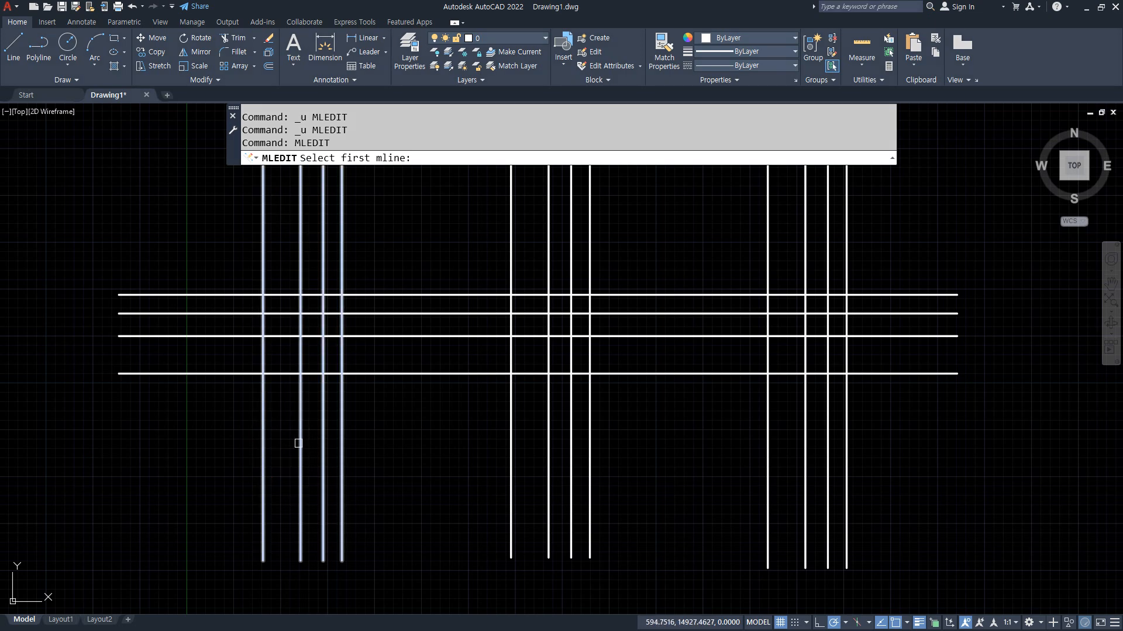
left_click(300, 446)
left_click(202, 373)
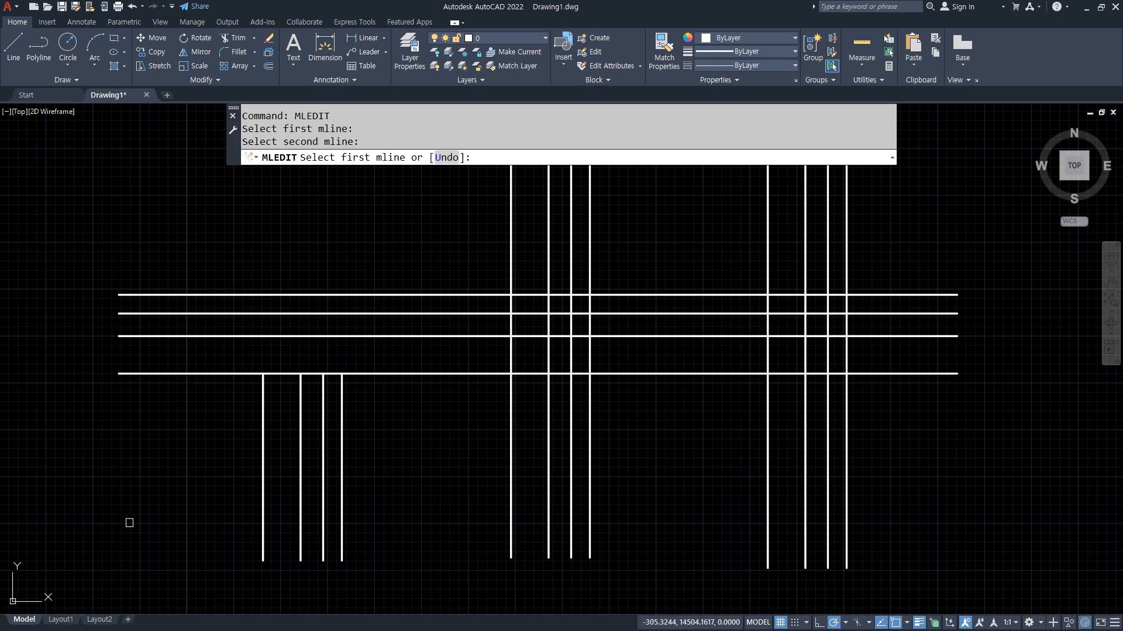
key("Return")
key("Return")
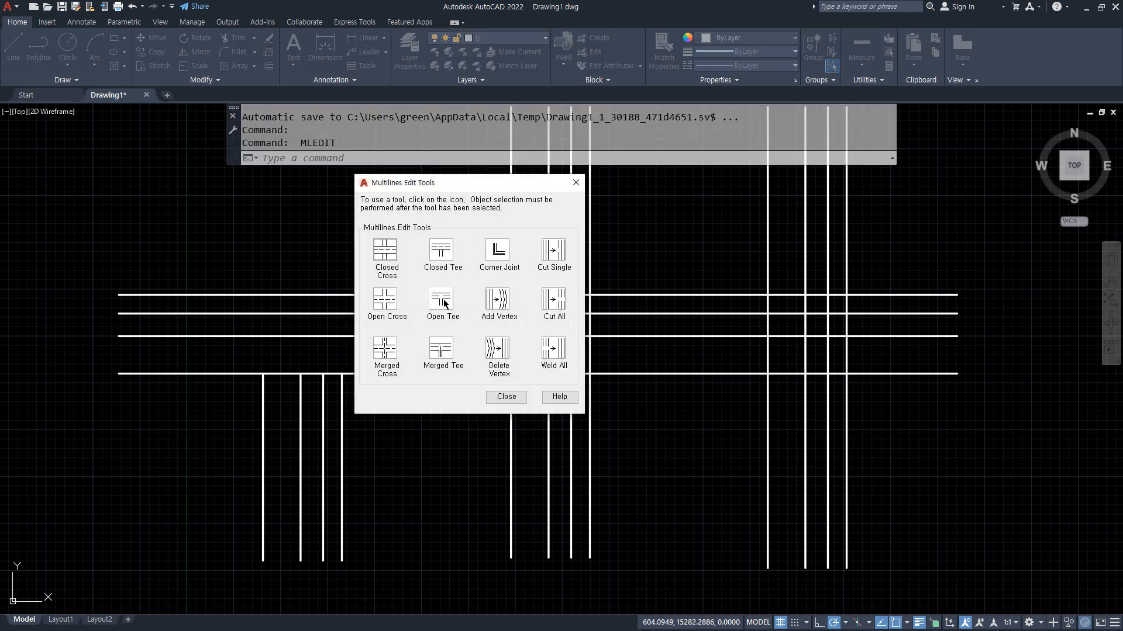
left_click(444, 303)
left_click(512, 186)
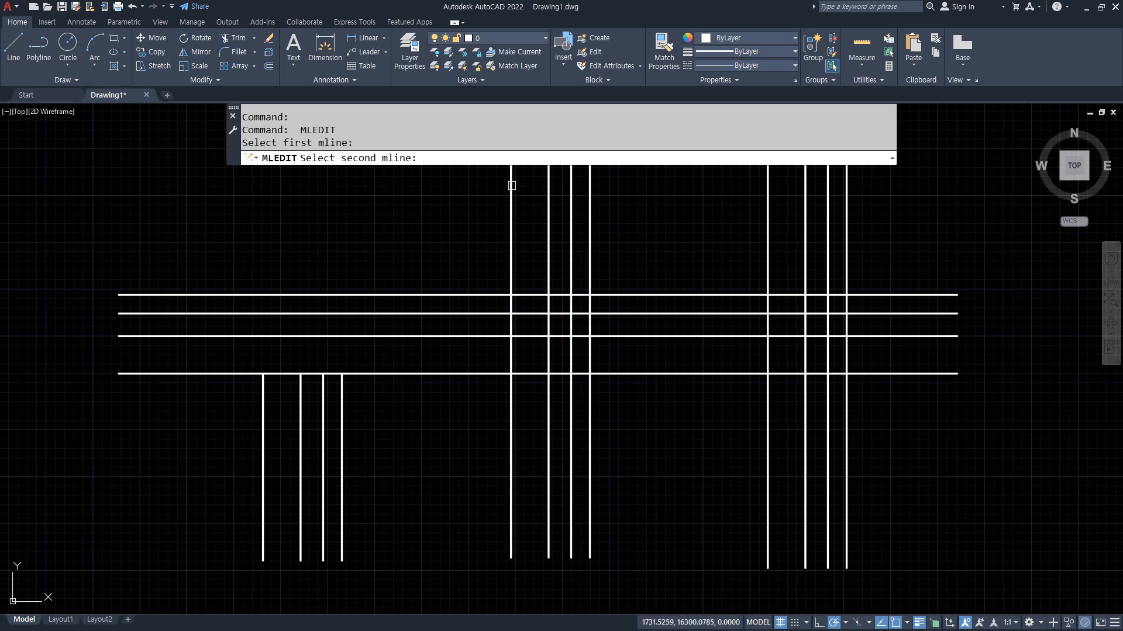
left_click(464, 369)
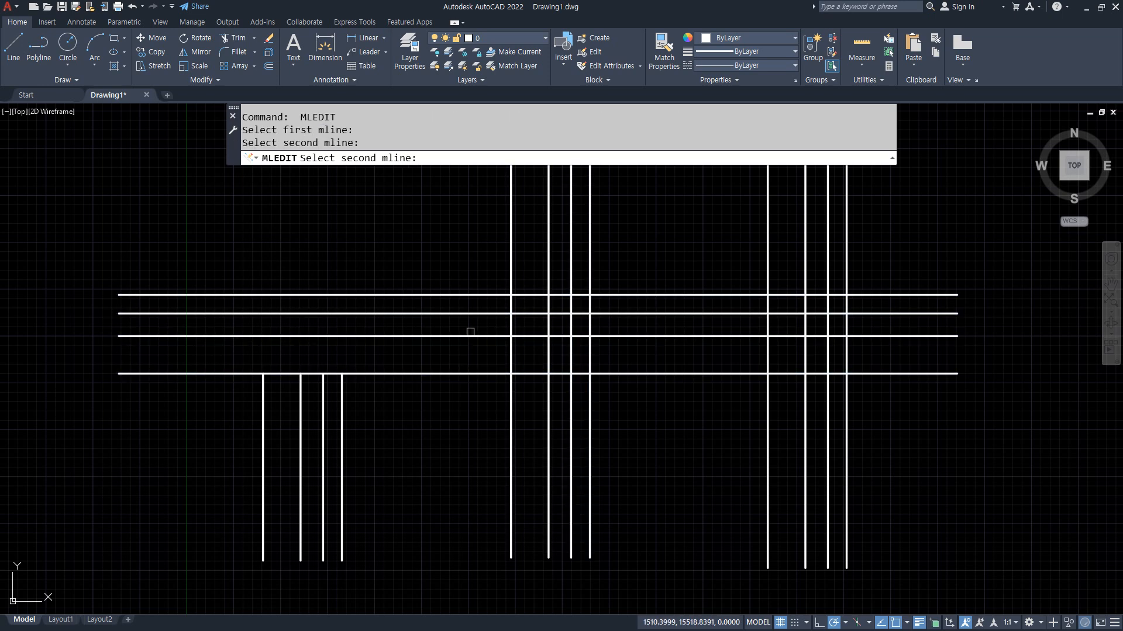
key("Escape")
Step: Apply Open Tee to the middle practice crossing, picking the vertical multiline's upper part first and the horizontal one second, and end the command
key("Return")
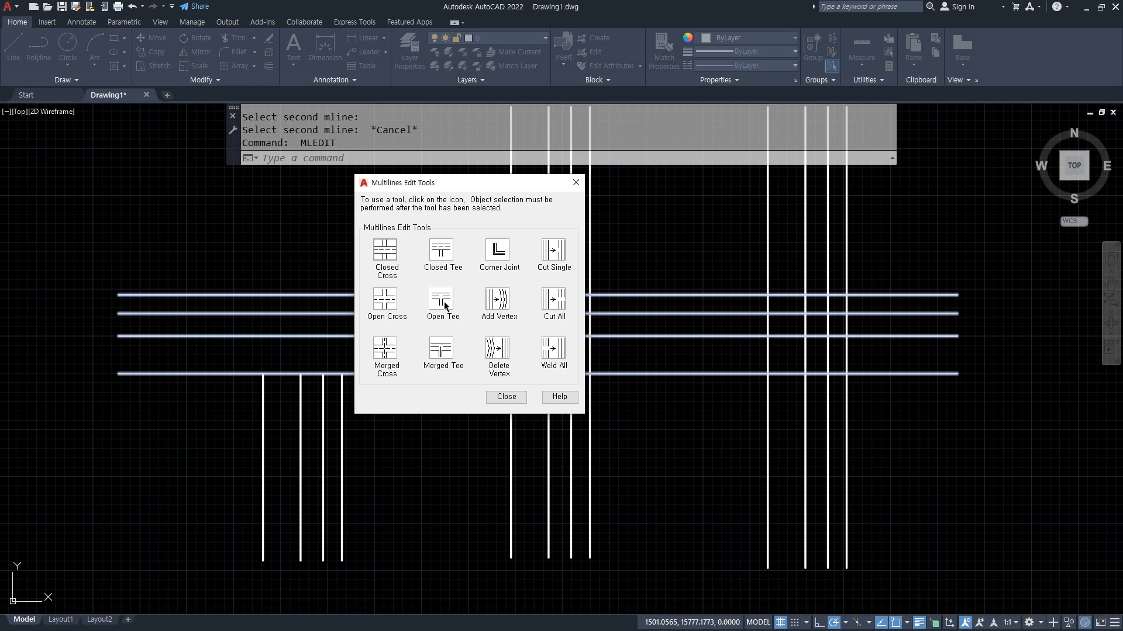
left_click(444, 303)
left_click(545, 266)
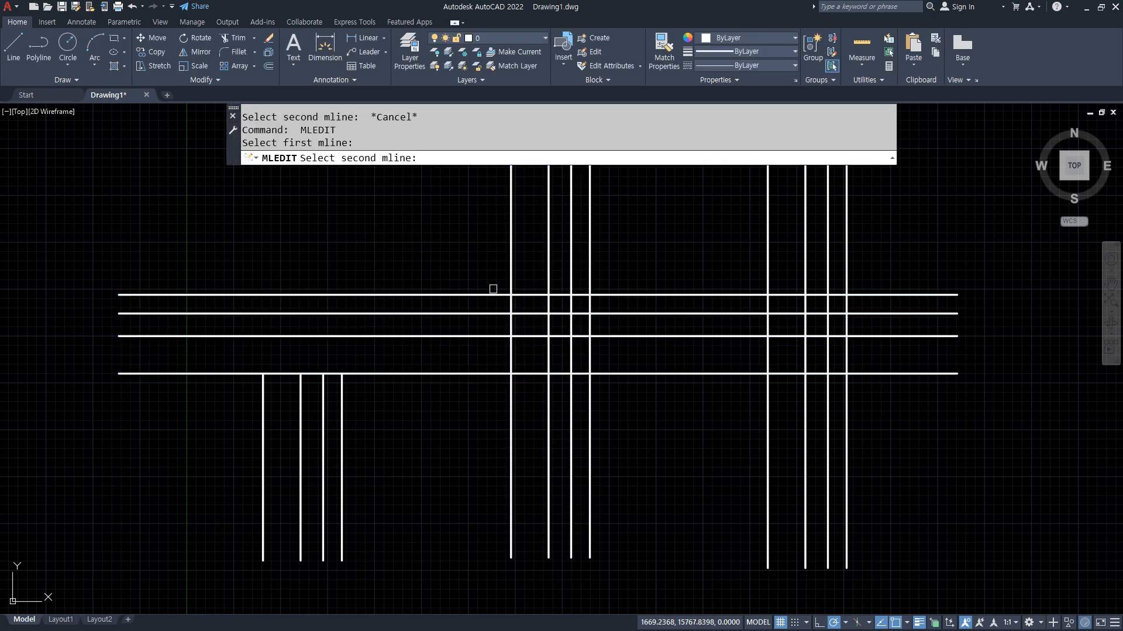
left_click(452, 316)
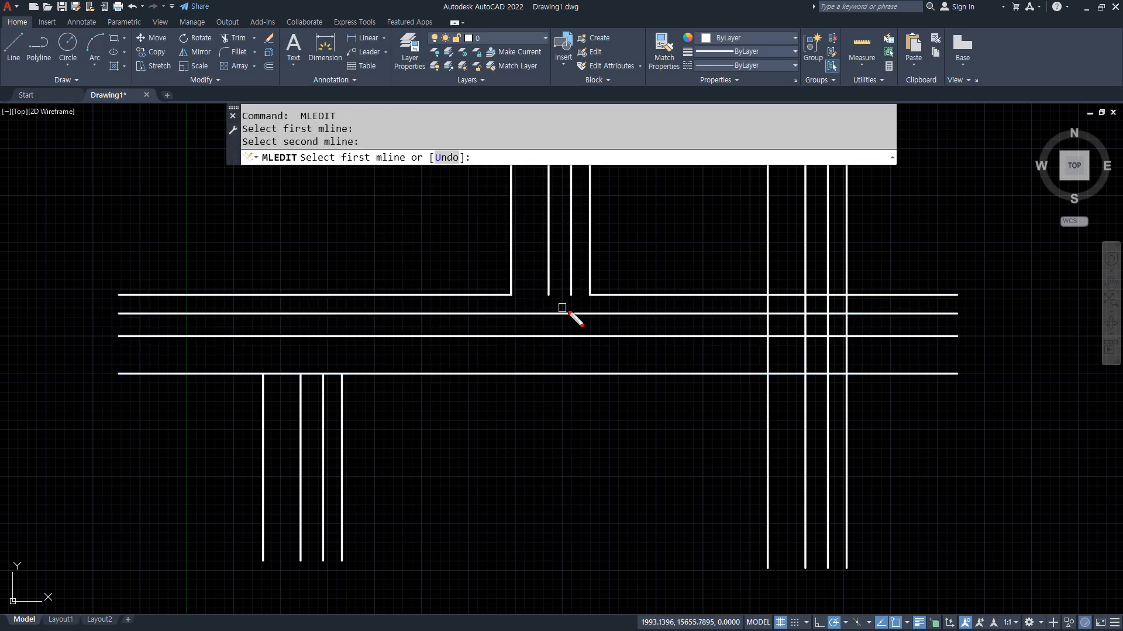
mouse_move(570, 321)
left_mouse_down()
mouse_move(519, 255)
mouse_move(550, 325)
left_mouse_up()
key("Escape")
key("Escape")
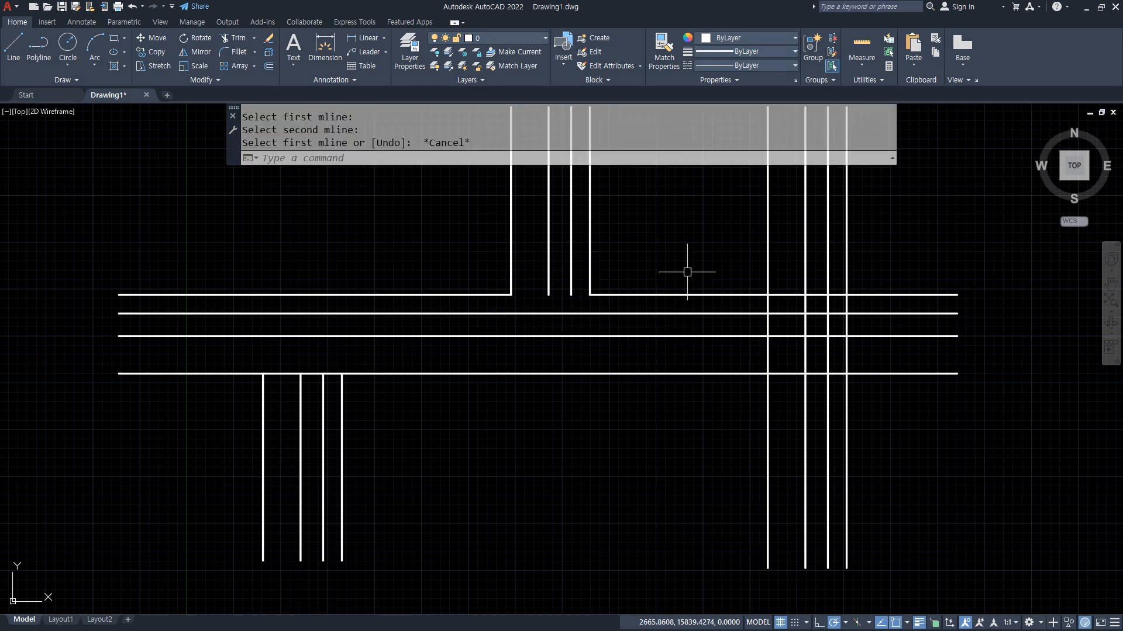
Step: Apply Merged Tee to the right practice crossing, picking the vertical multiline's lower part first and the horizontal one second, and end the command
key("Return")
left_click(440, 355)
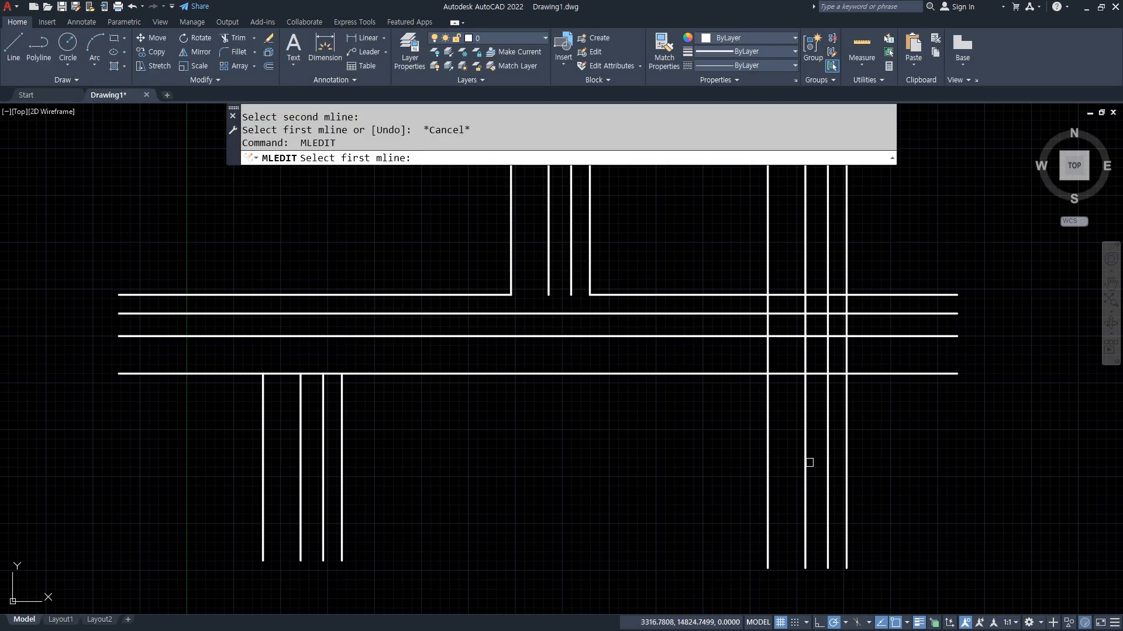
left_click(768, 464)
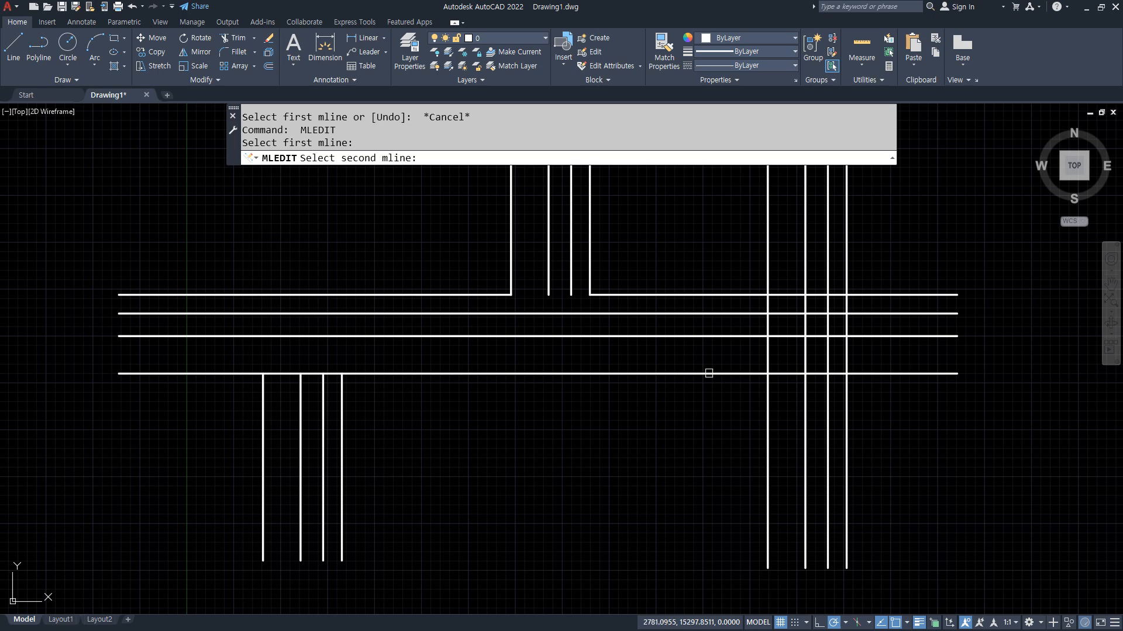
left_click(709, 373)
key("Return")
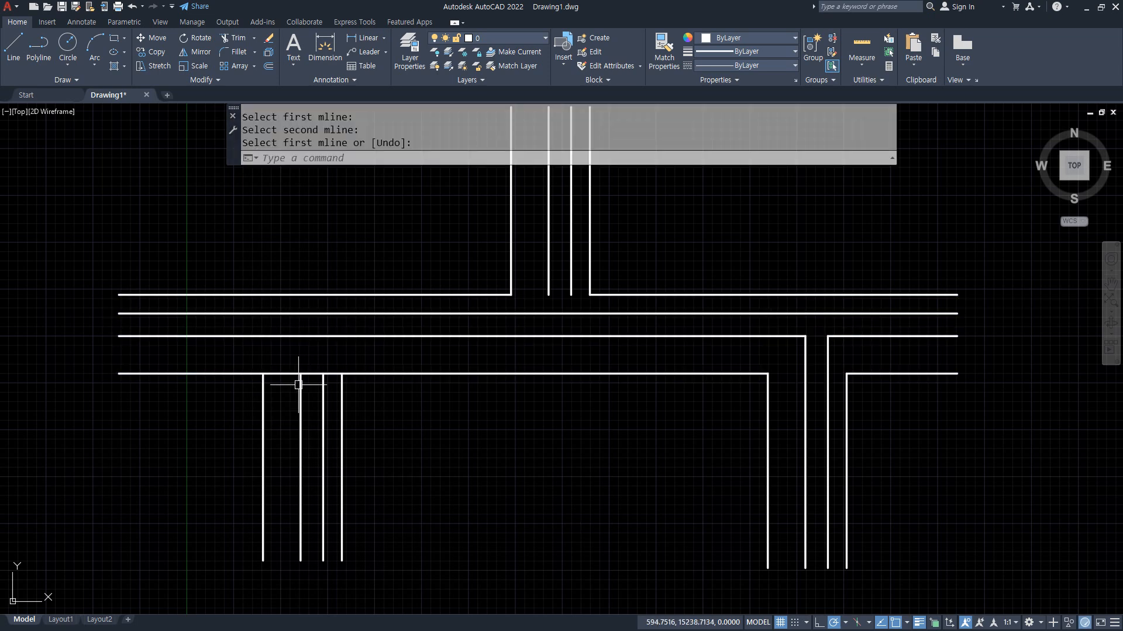
Step: Compare the closed, open and merged tee junctions and undo the three tee edits
left_click_drag(239, 354, 348, 398)
mouse_move(602, 309)
left_mouse_down()
mouse_move(500, 308)
mouse_move(591, 318)
left_mouse_up()
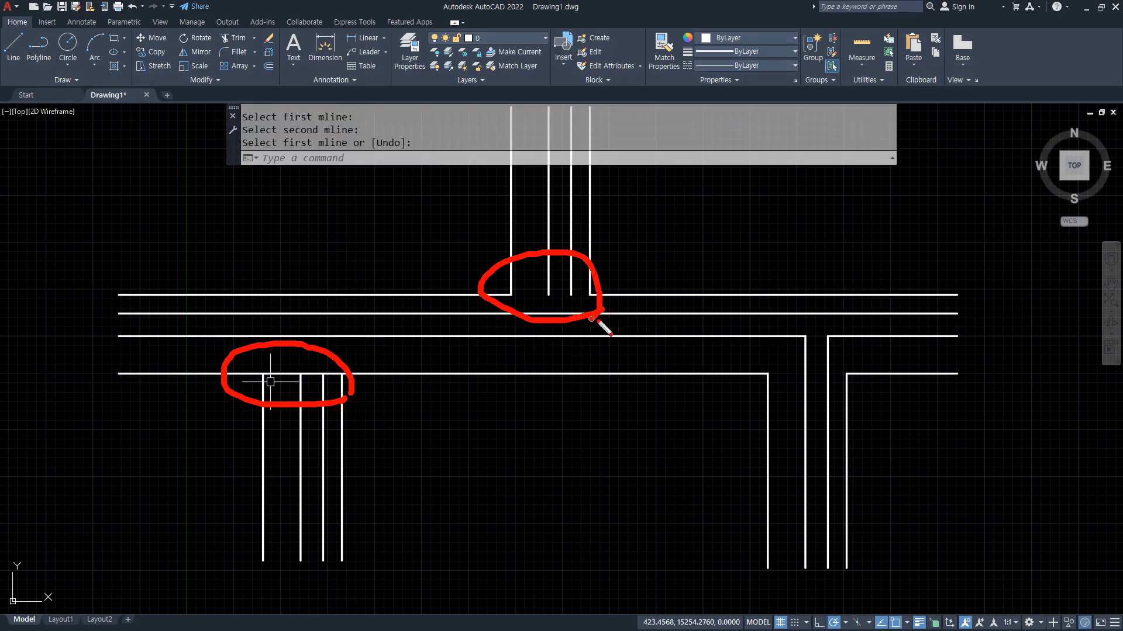
mouse_move(841, 374)
left_mouse_down()
mouse_move(807, 318)
mouse_move(802, 368)
left_mouse_up()
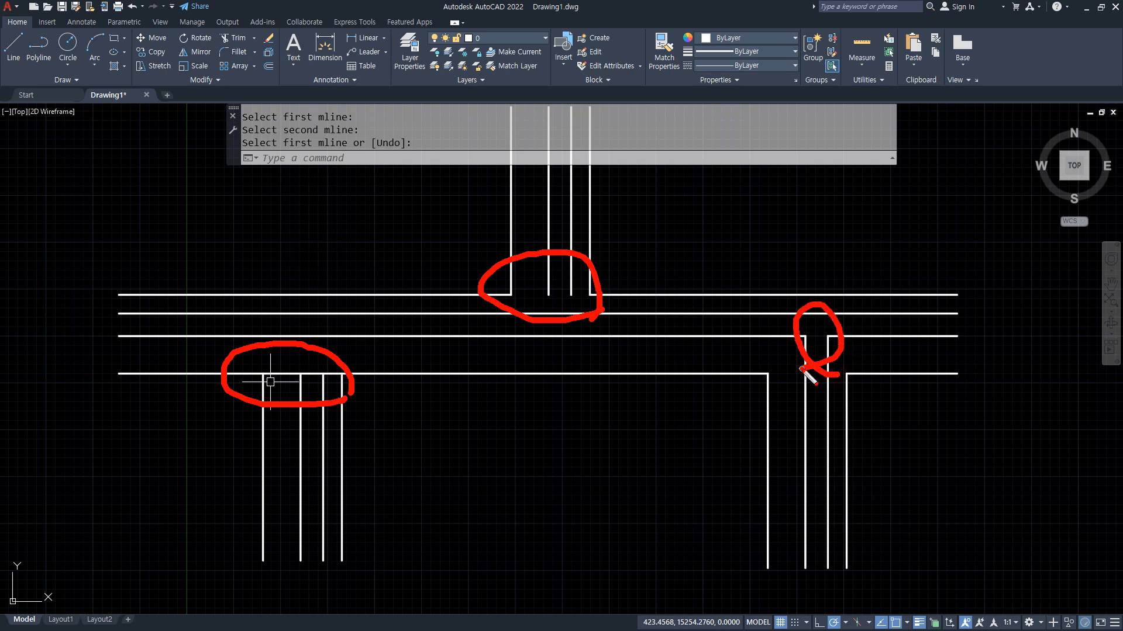
key("Escape")
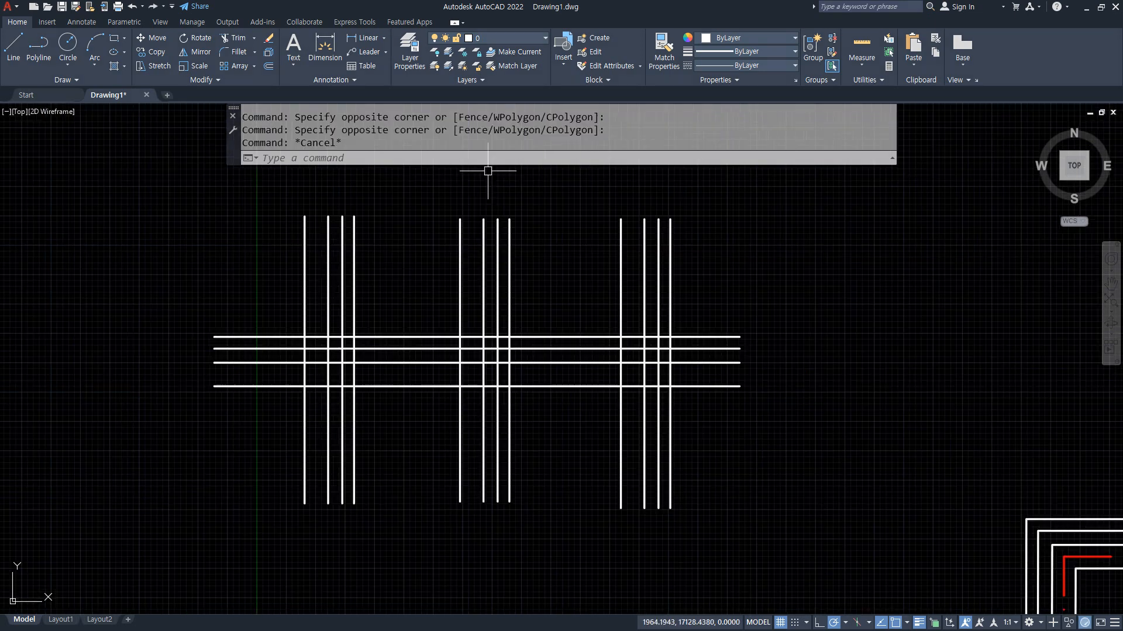
Step: Apply Corner Joint to the outer practice crossings, keeping the left vertical's lower part and the right vertical's upper part, and undo both joints
type("mledit")
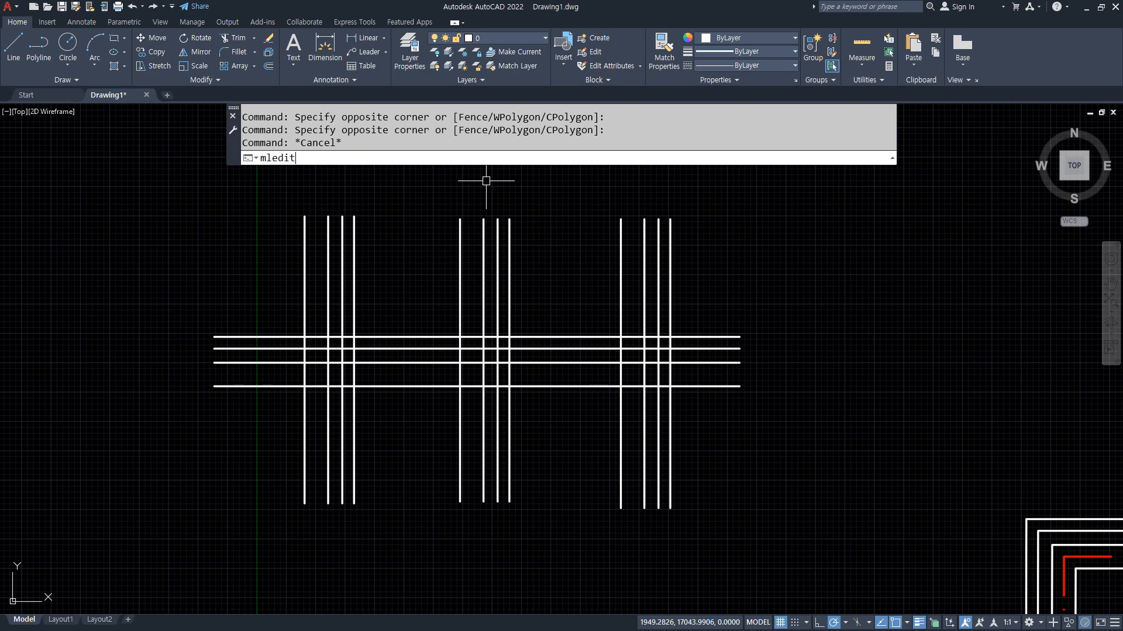
key("Return")
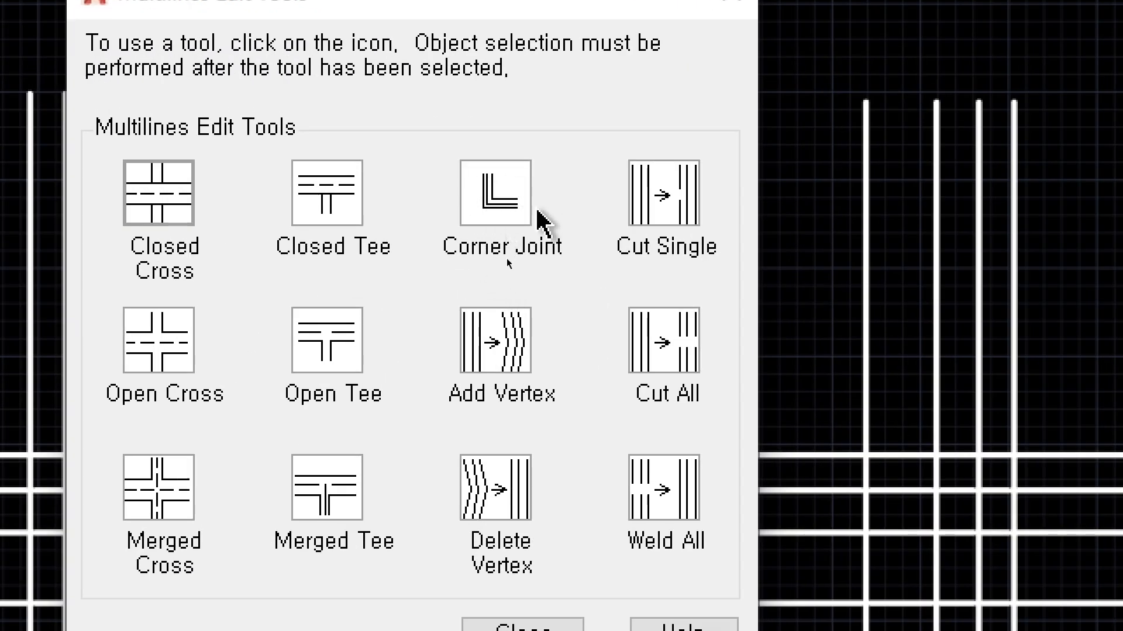
left_click(498, 214)
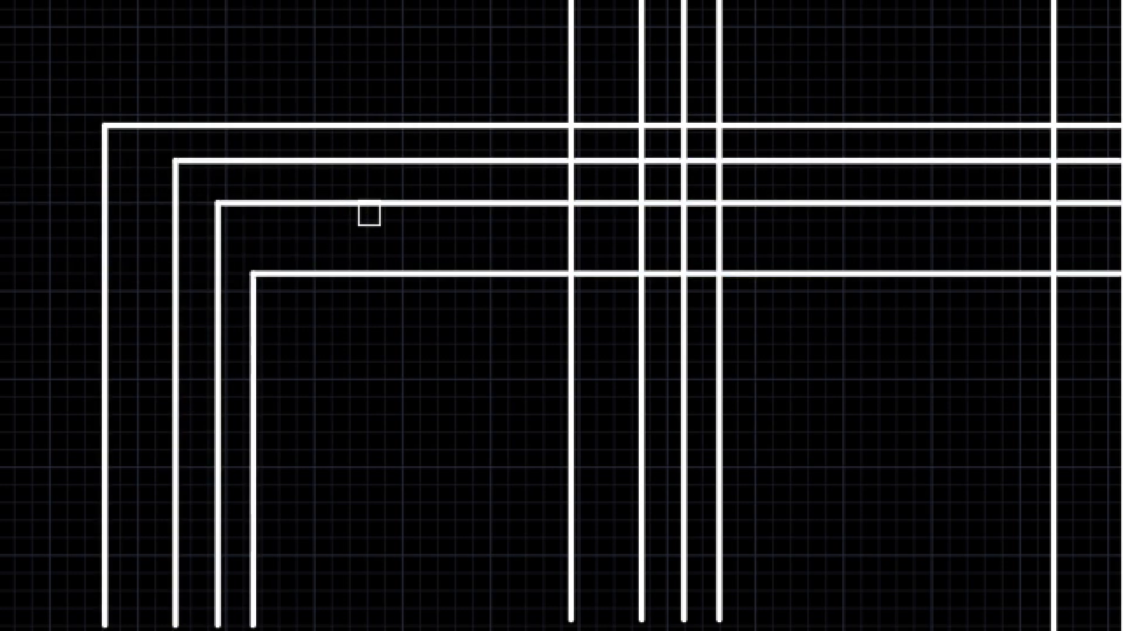
middle_click_drag(194, 307, 353, 308)
middle_click_drag(961, 313, 126, 393)
left_click(290, 290)
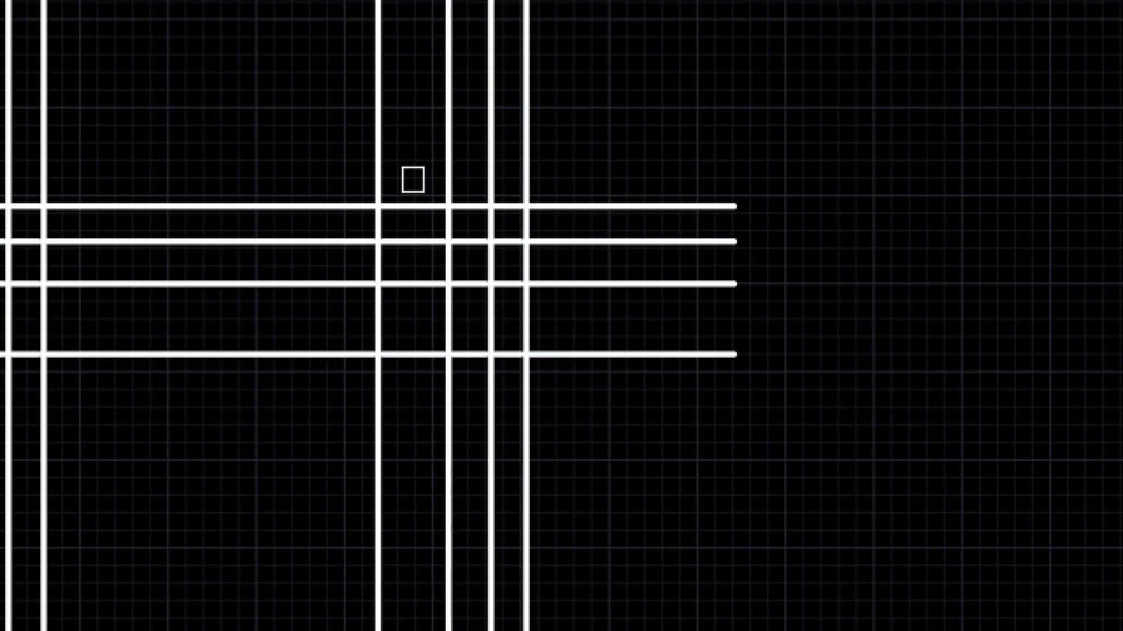
left_click(449, 136)
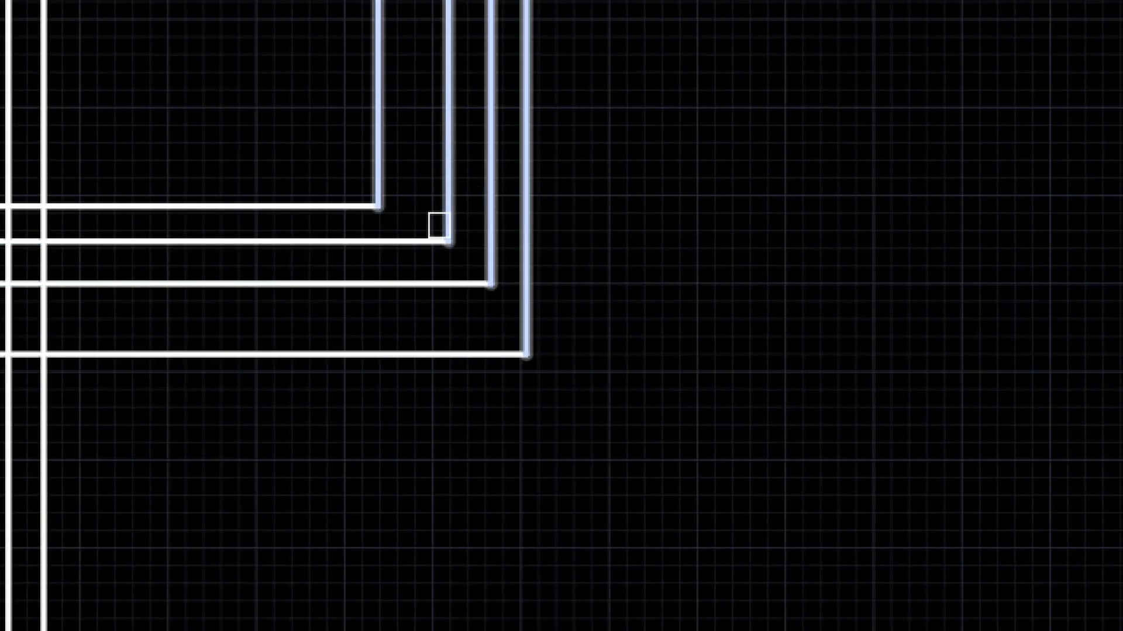
scroll(439, 226, "down", 6)
scroll(219, 258, "up", 4)
middle_click_drag(542, 247, 612, 314)
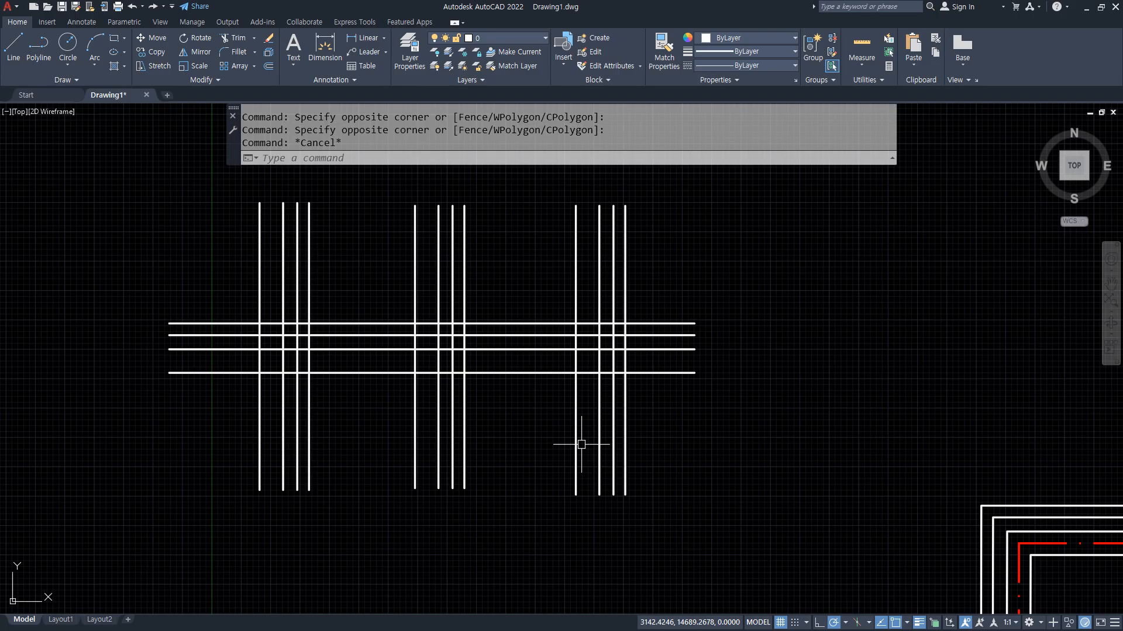
Step: Use Cut Single to cut gaps in the right vertical's first line, the middle vertical's second line and the horizontal multiline's third line from the top
type("mledi")
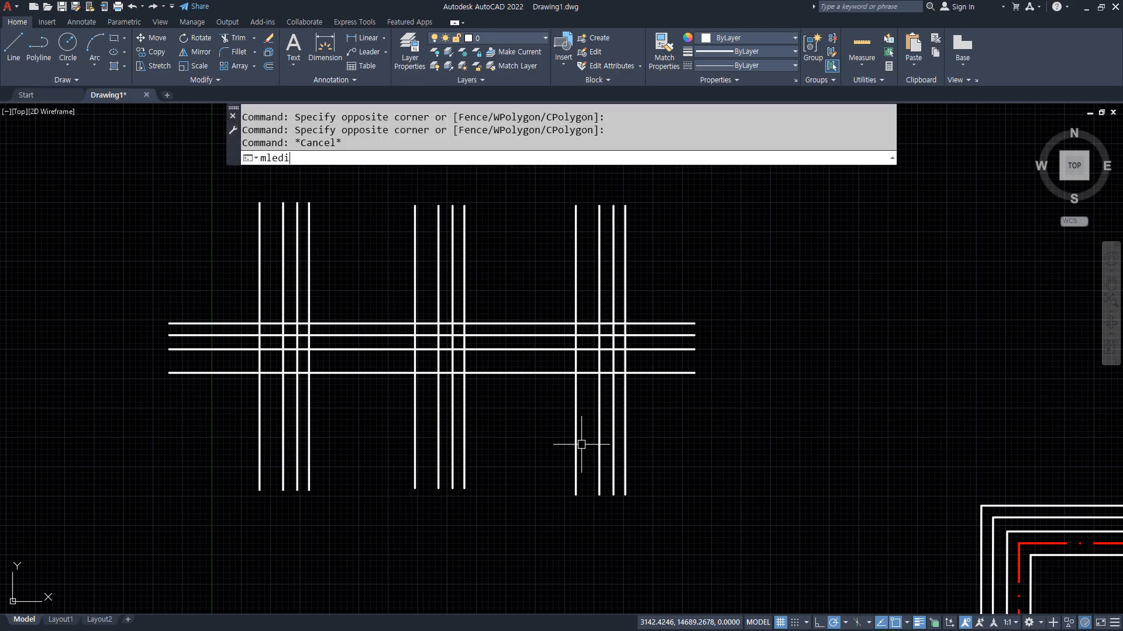
type("t")
key("Return")
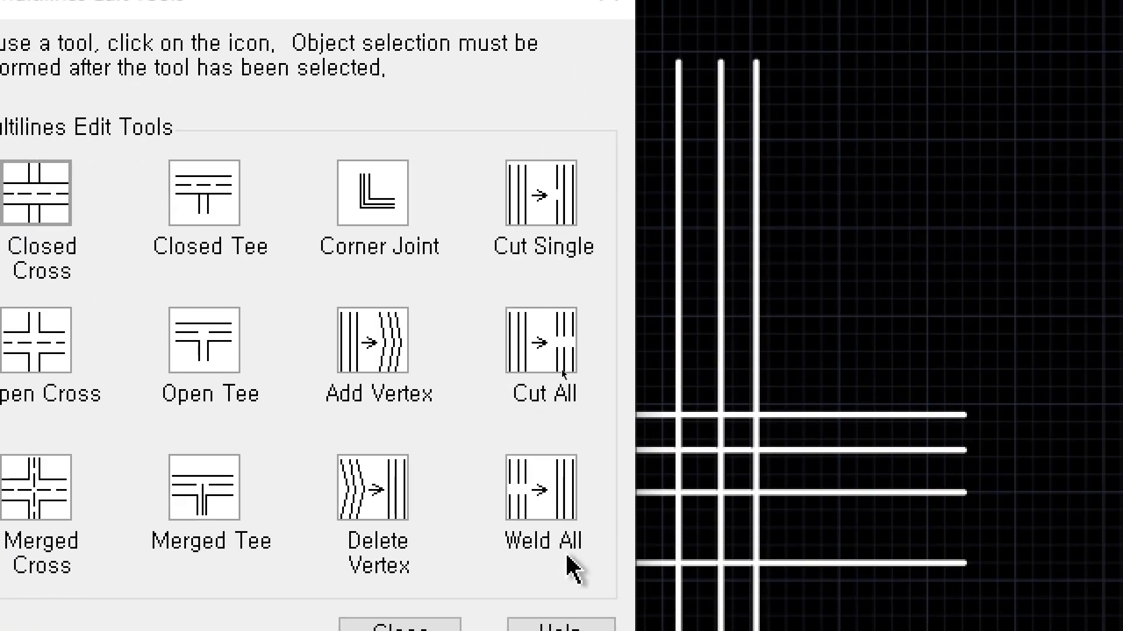
left_click(555, 201)
left_click(608, 123)
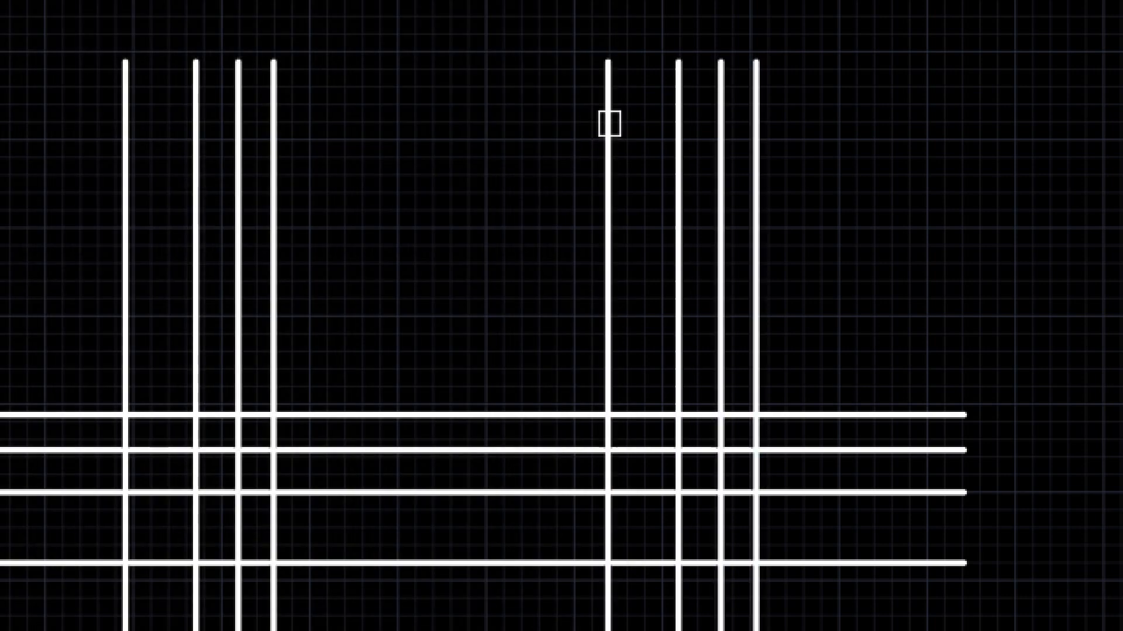
left_click(614, 266)
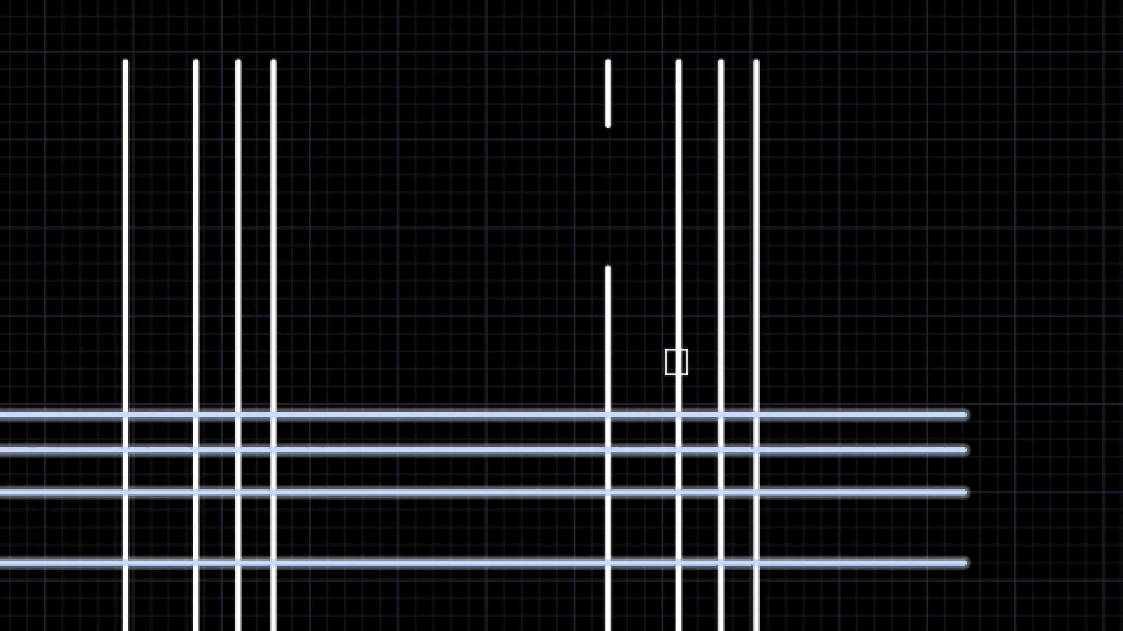
left_click(199, 269)
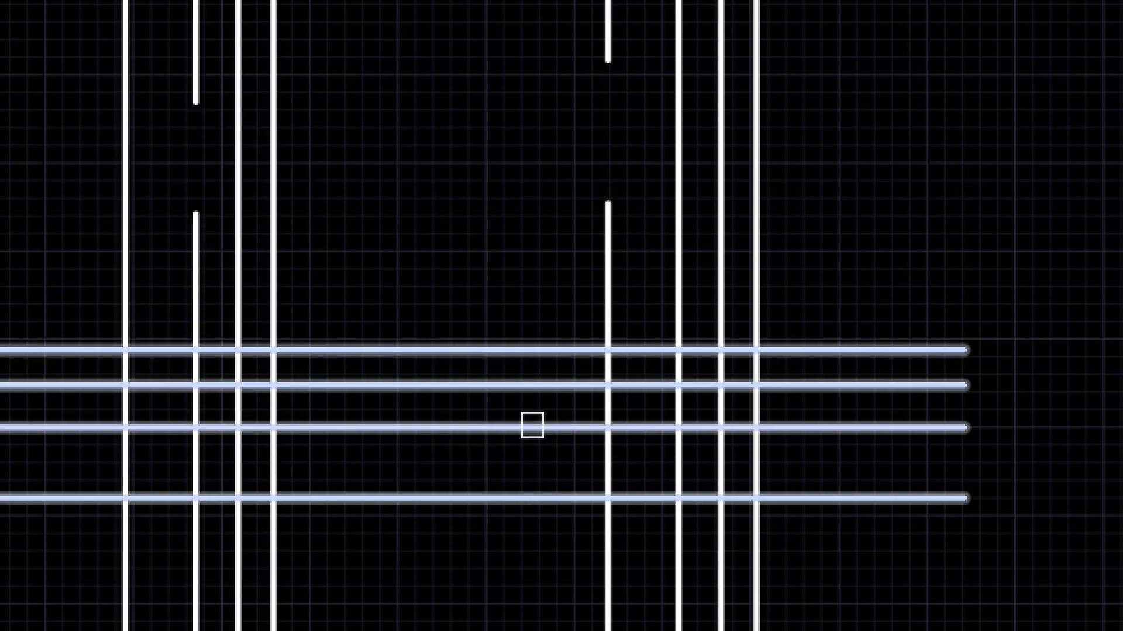
left_click(532, 427)
left_click(386, 493)
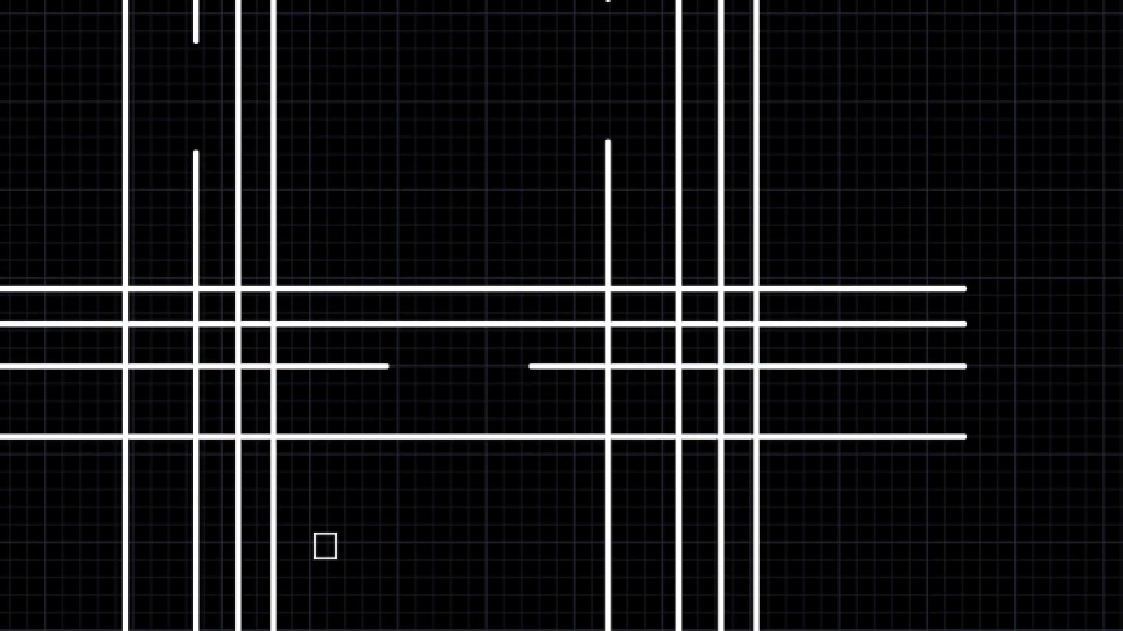
key("Escape")
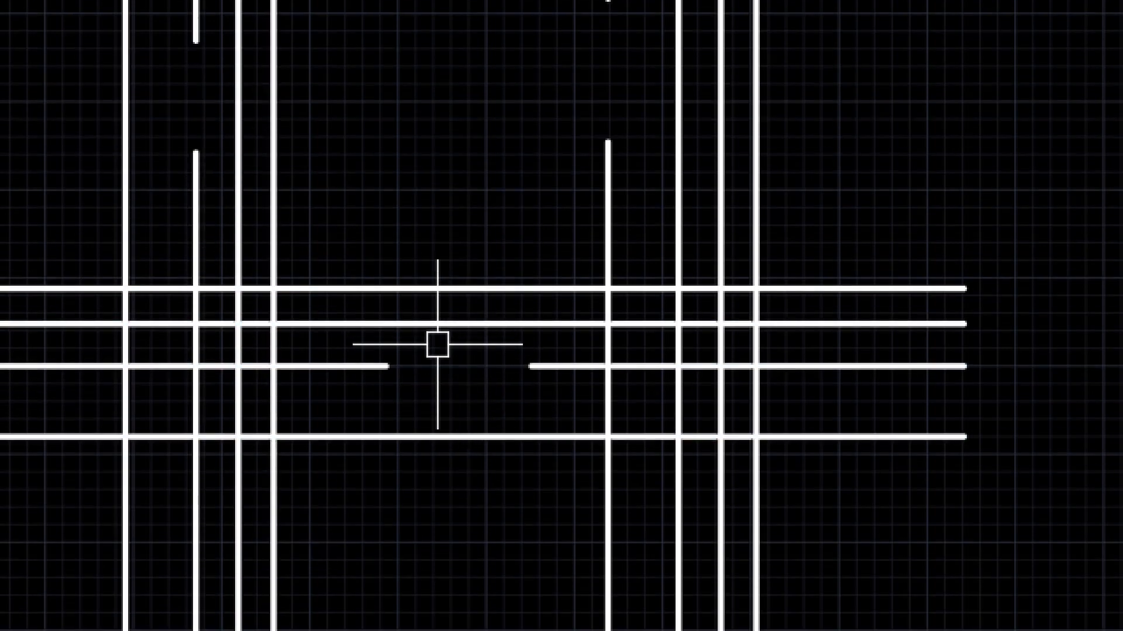
Step: Use Cut All to cut a gap through all lines of the horizontal multiline between the left and middle verticals, and clear the selection
double_click(433, 310)
left_click(565, 236)
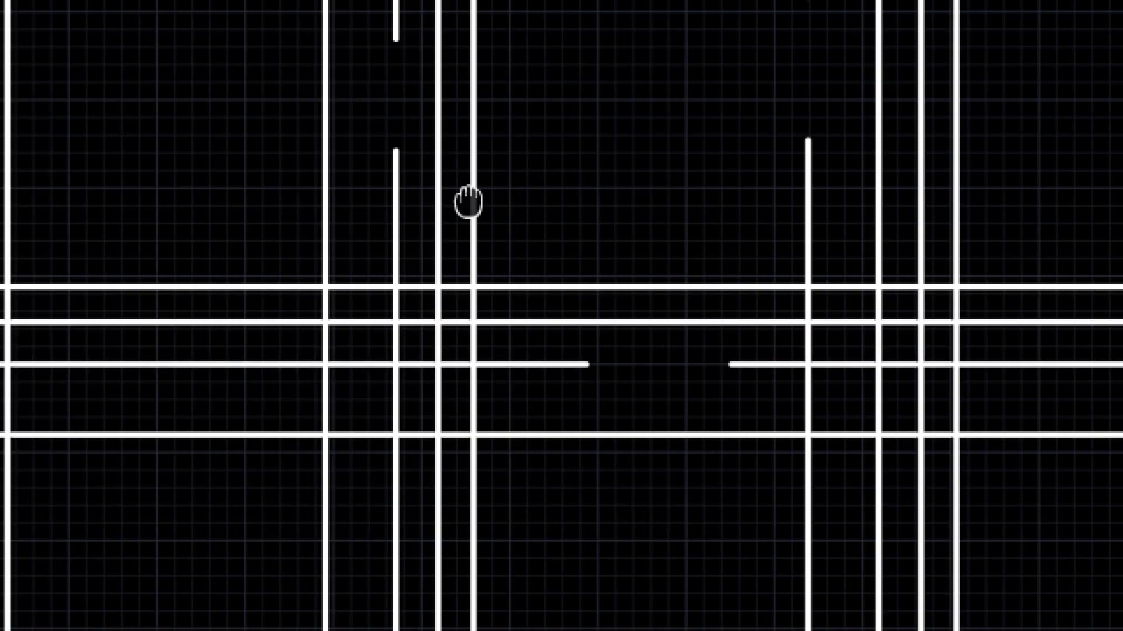
middle_click_drag(468, 200, 696, 201)
left_click(481, 287)
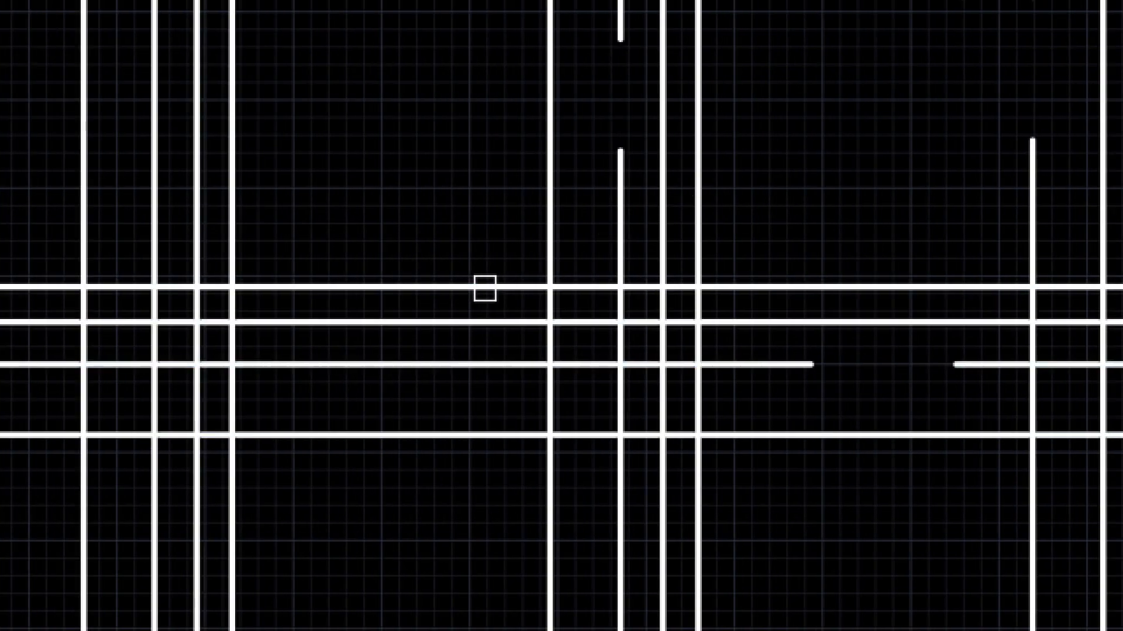
left_click(315, 287)
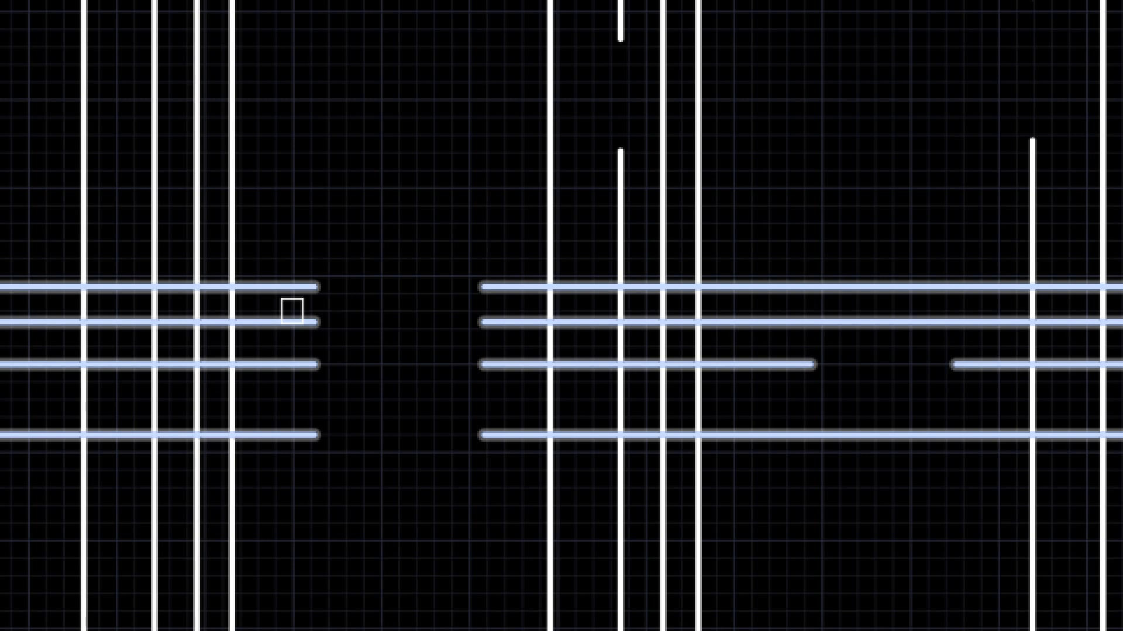
key("Escape")
left_click(278, 295)
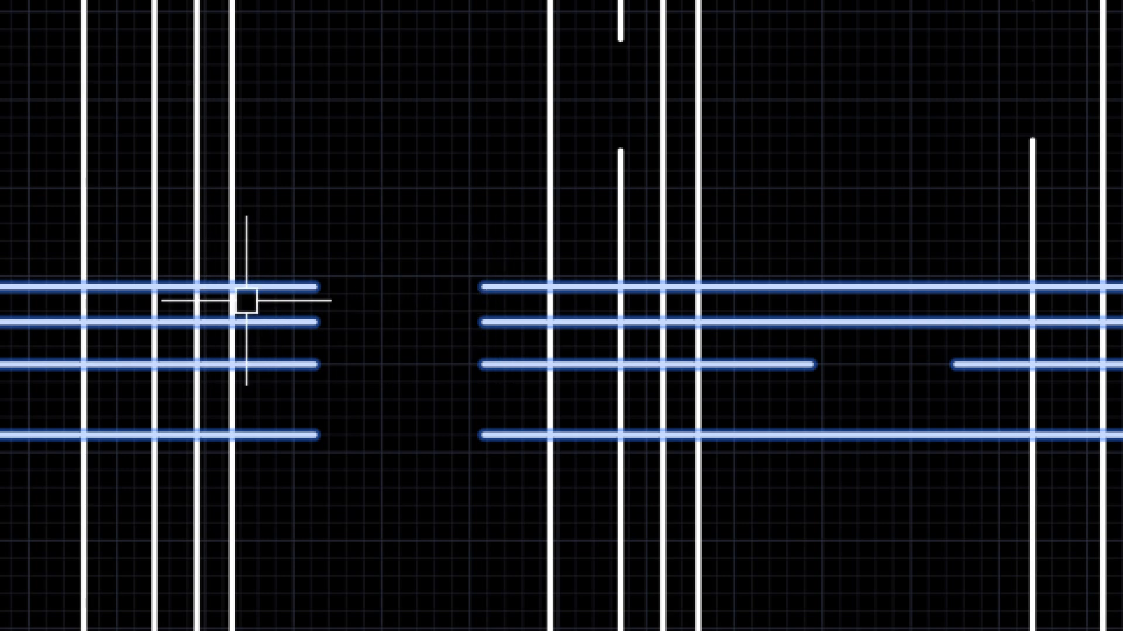
key("Escape")
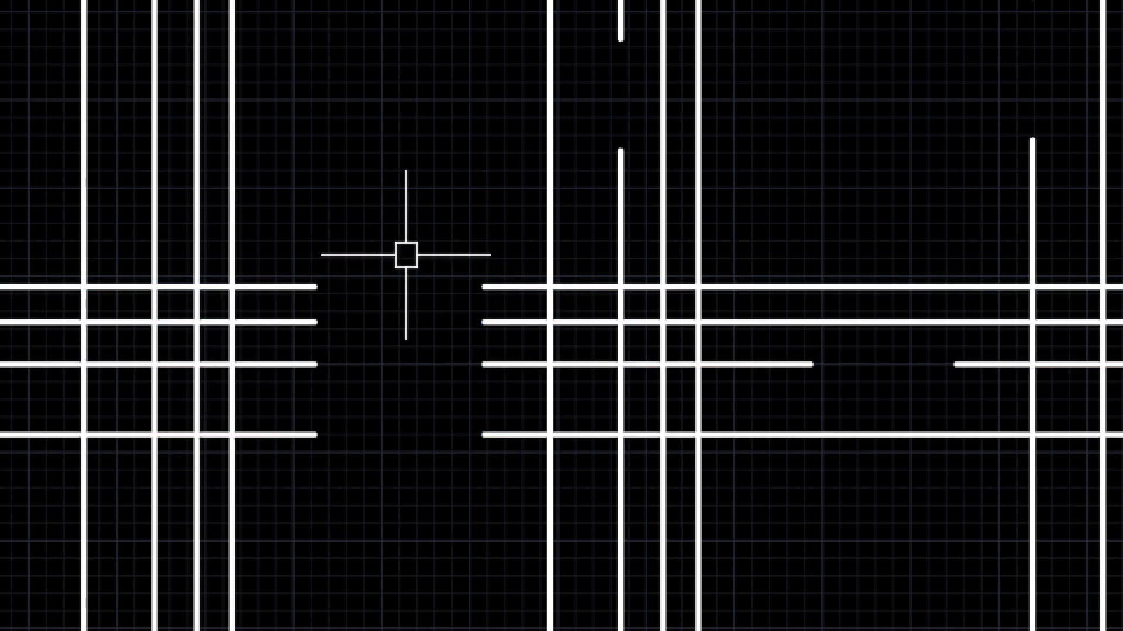
Step: Use Weld All to close both gaps in the horizontal multiline, the full cut first and the third line's gap second
scroll(407, 250, "down", 2)
middle_click_drag(408, 248, 371, 244)
double_click(496, 307)
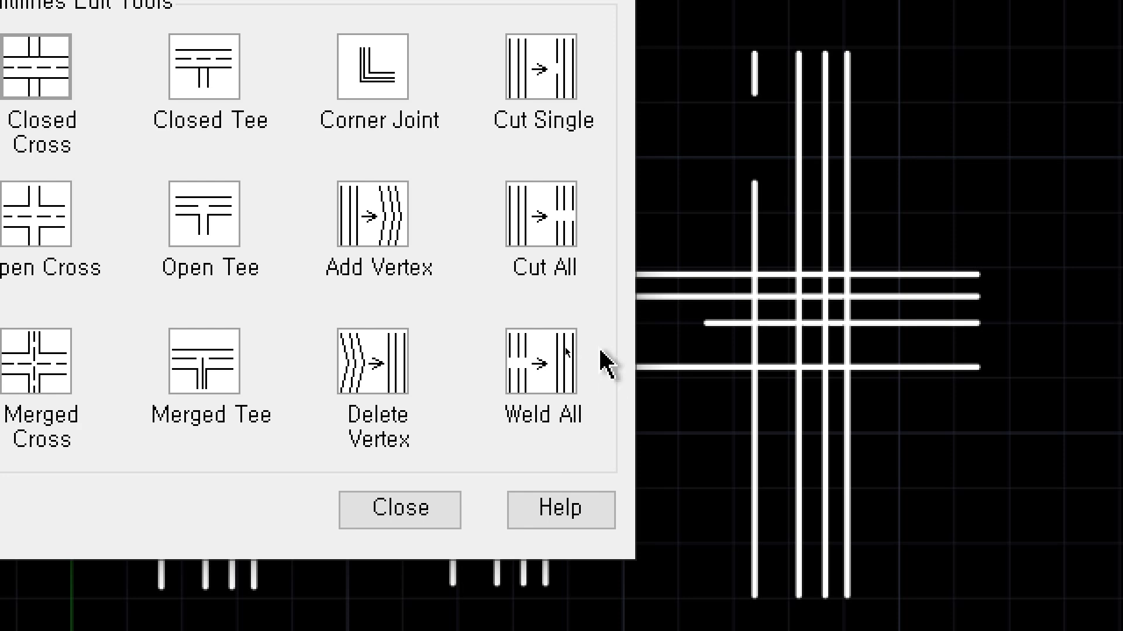
left_click(546, 376)
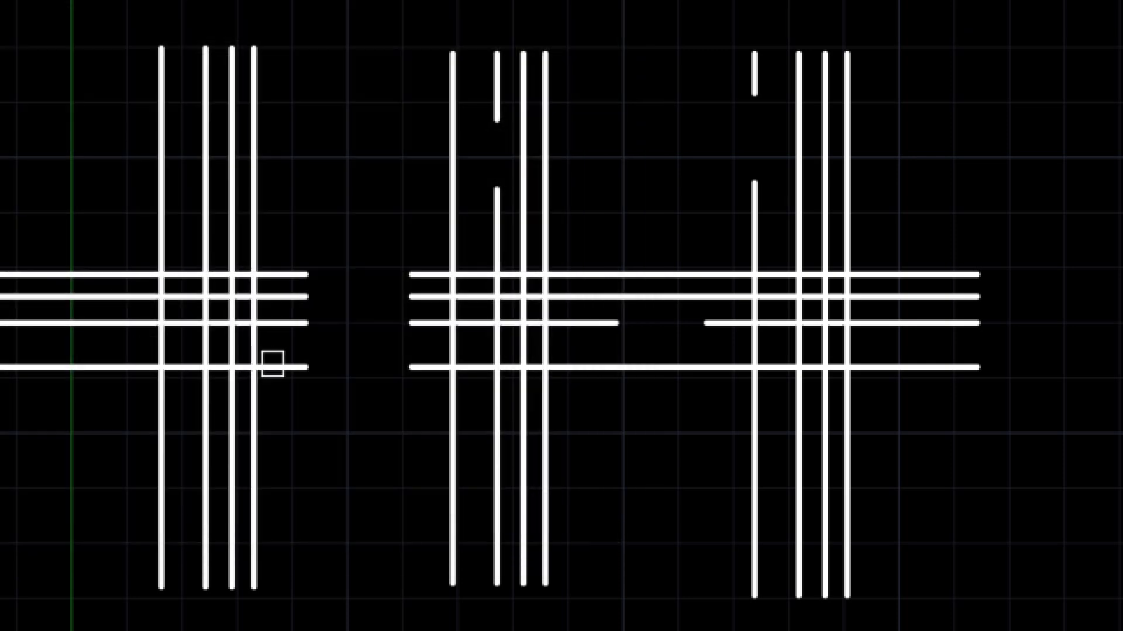
left_click(272, 364)
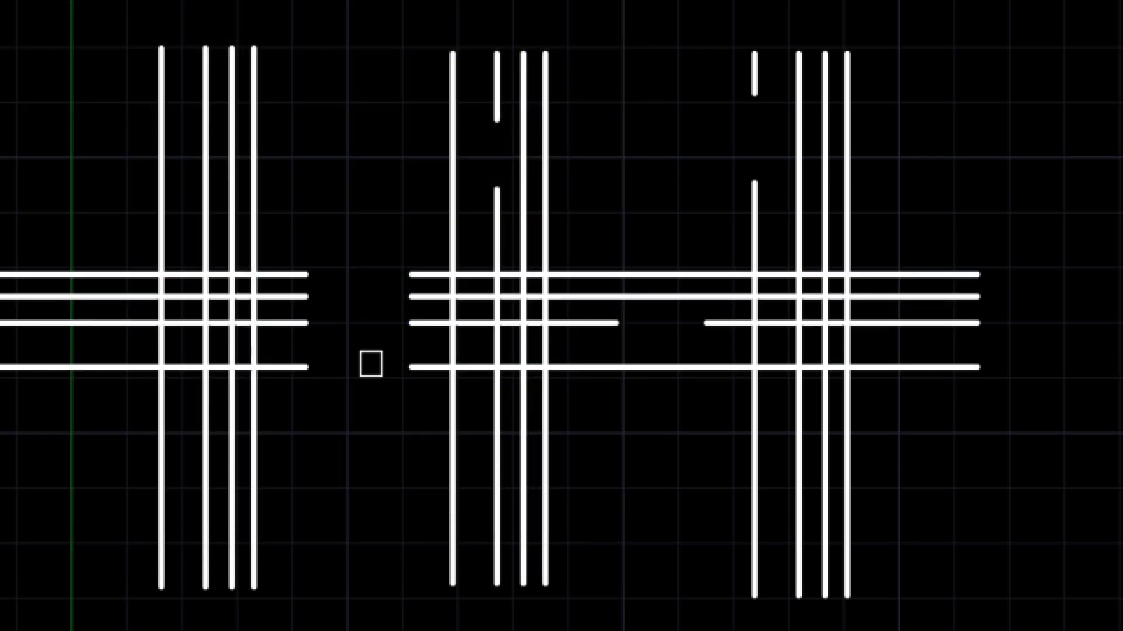
left_click(417, 363)
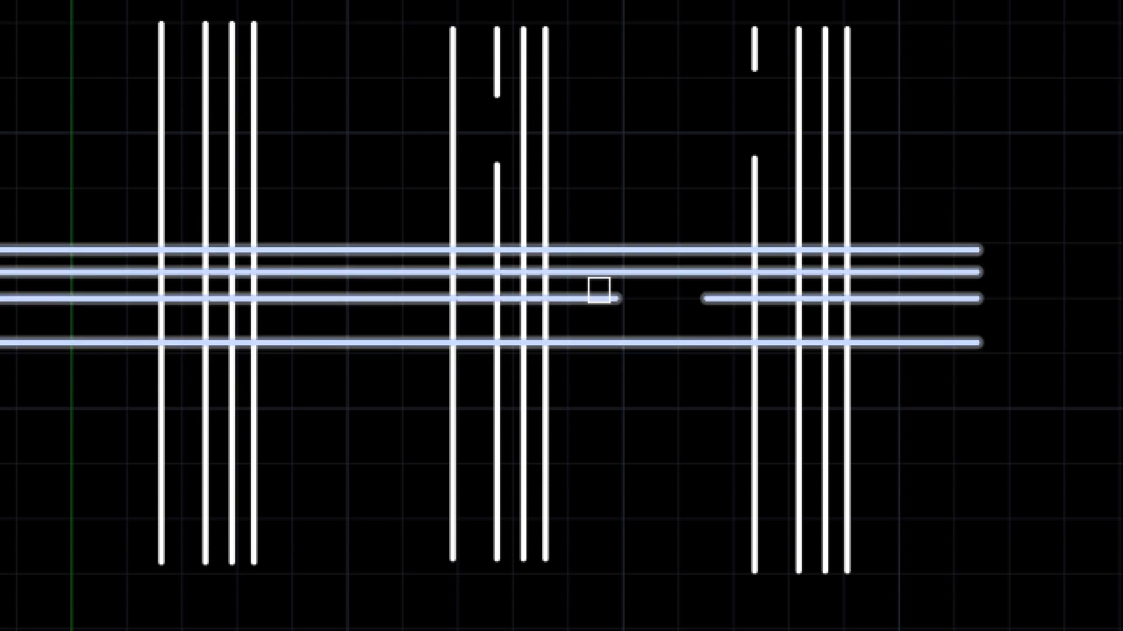
left_click(597, 290)
left_click(730, 291)
Step: Weld the remaining gaps in the middle and right vertical multilines with Weld All
left_click(495, 163)
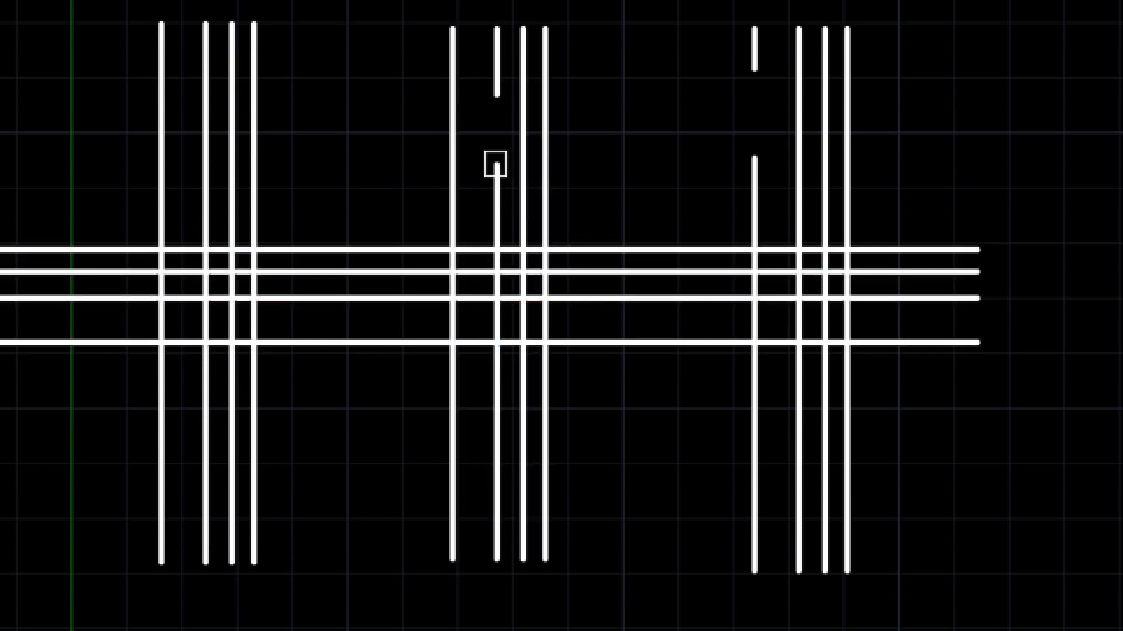
left_click(508, 83)
left_click(750, 186)
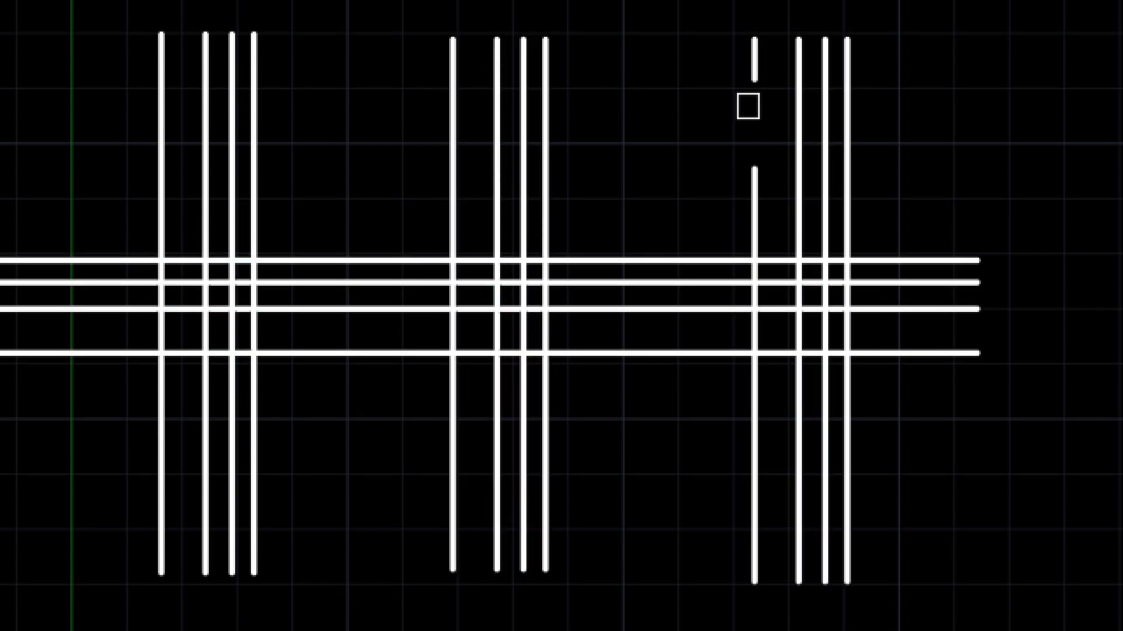
left_click(753, 58)
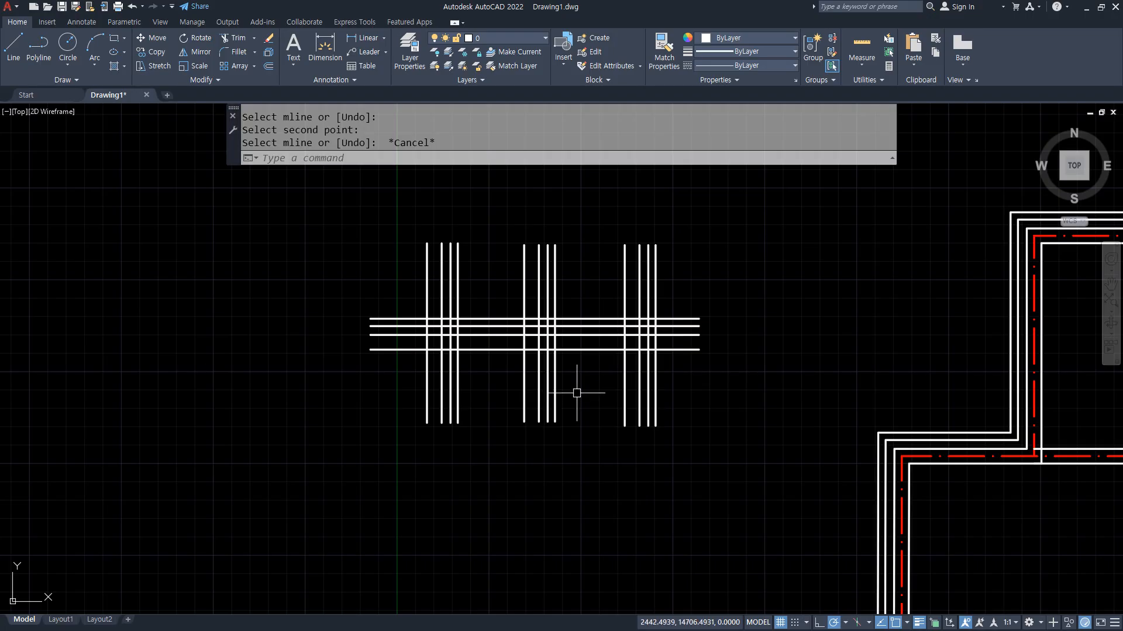
Step: Erase all of the practice crossing multilines beside the floor plan
left_click(1031, 521)
left_click(322, 256)
key("Delete")
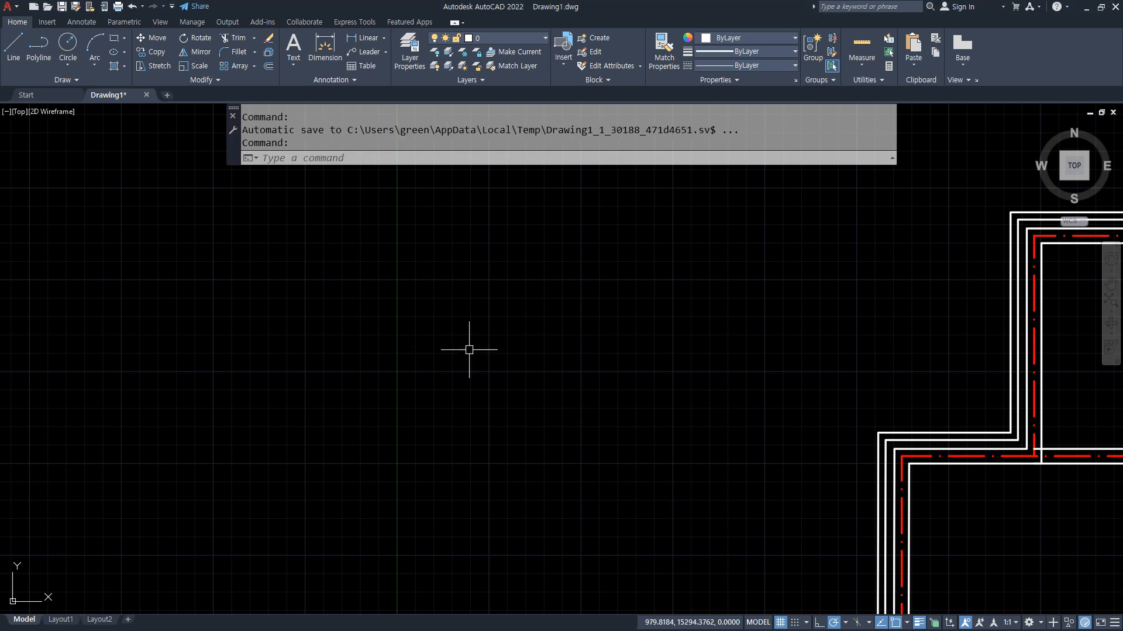
Step: Examine the Add Vertex and Delete Vertex tools among the MLEDIT options and close the dialog
type("MLedit")
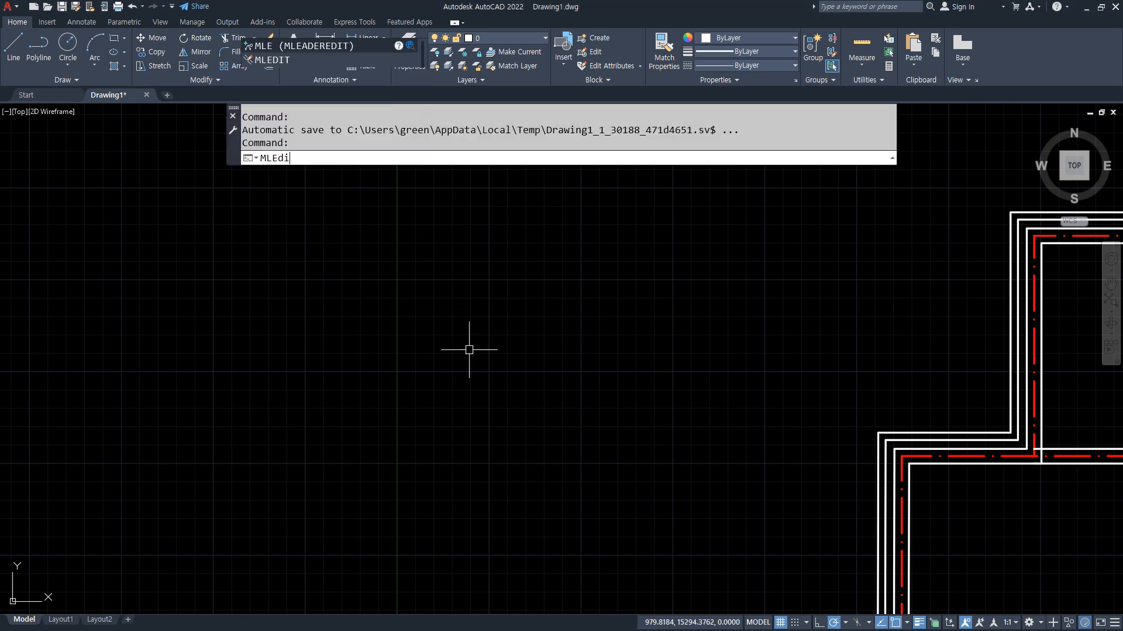
key("Return")
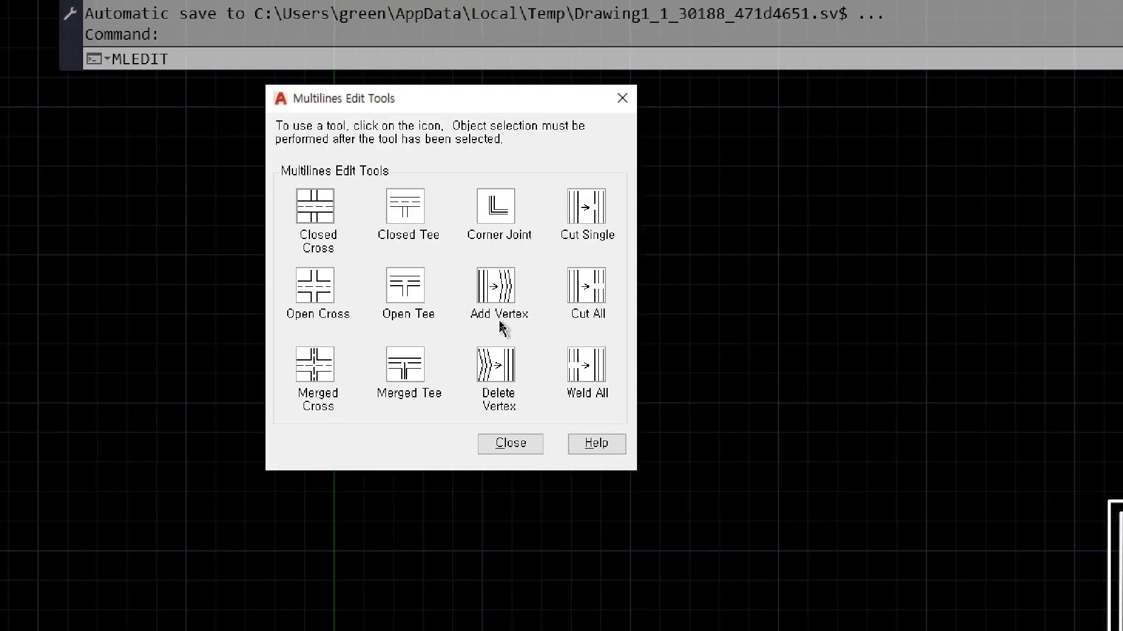
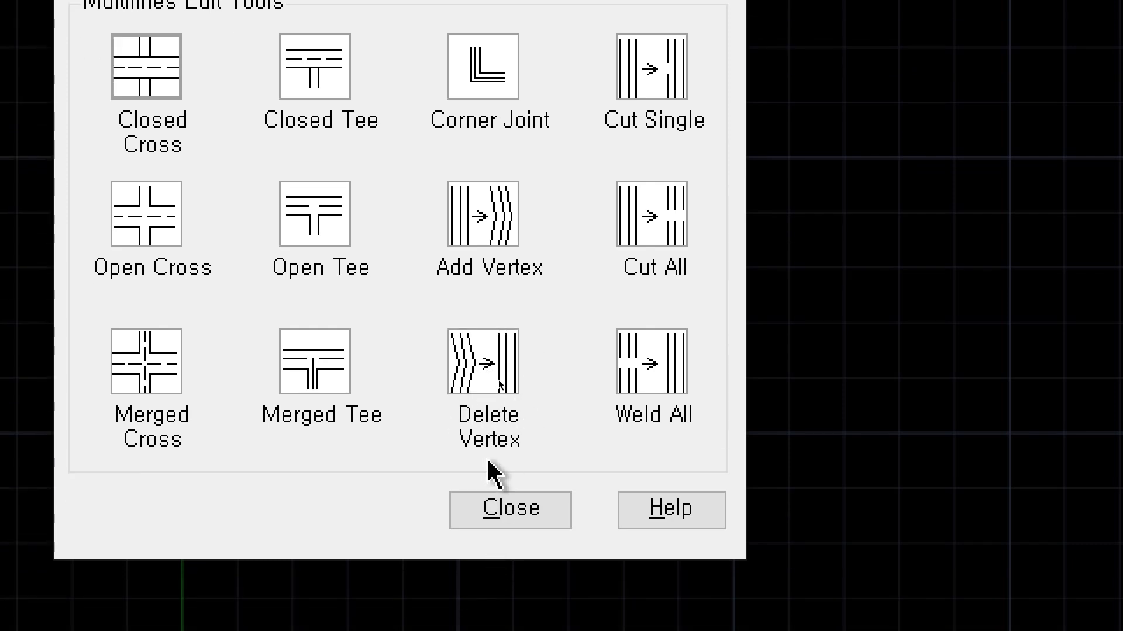
left_click(517, 522)
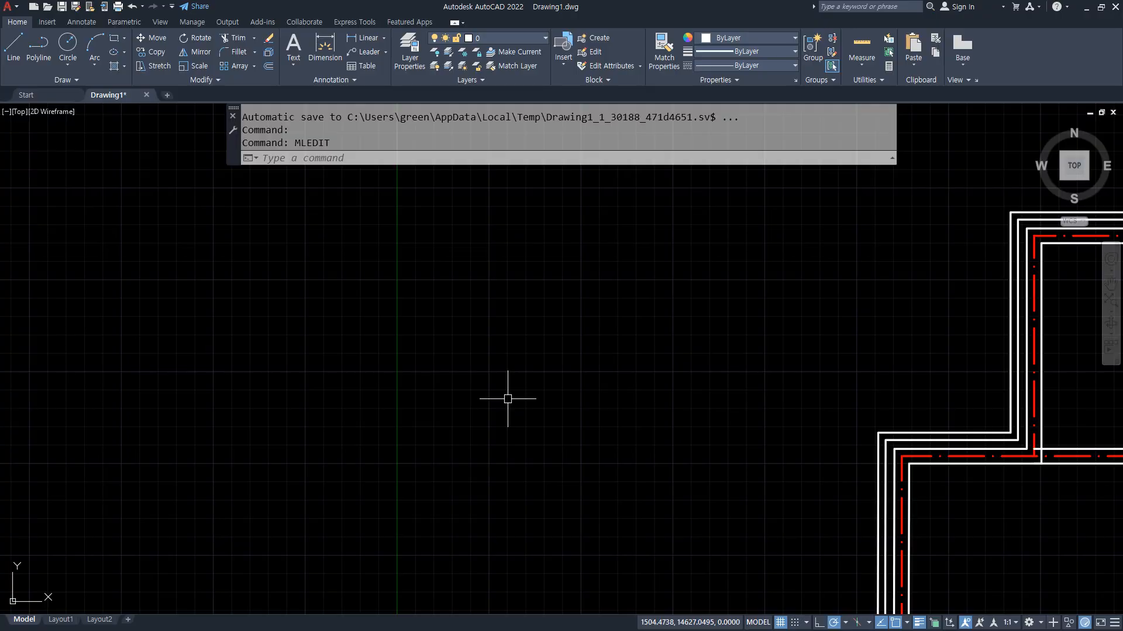
Step: Draw a six-segment zigzag multiline in the W420 style with three peaks in the empty area beside the floor plan
type("ml")
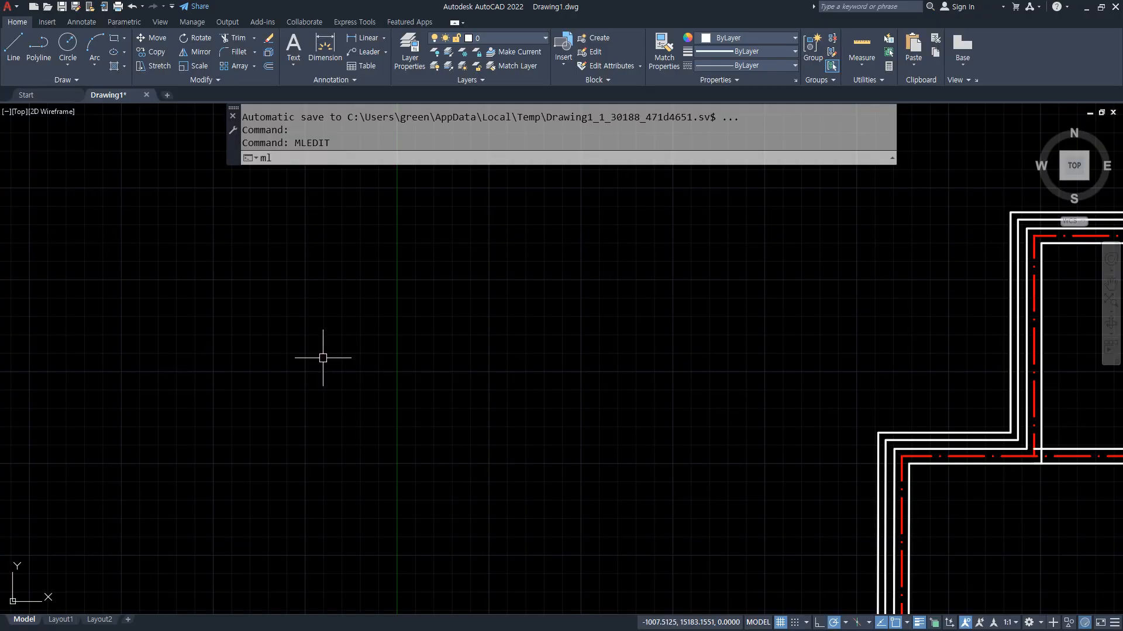
key("Return")
left_click(198, 447)
left_click(302, 308)
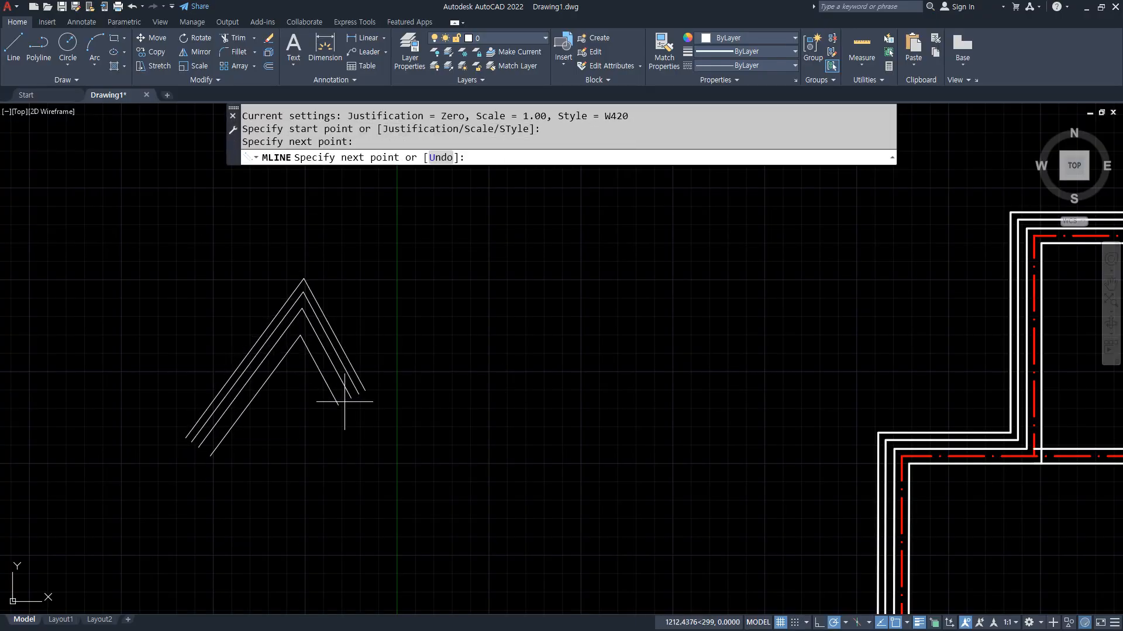
left_click(381, 458)
left_click(479, 279)
left_click(581, 459)
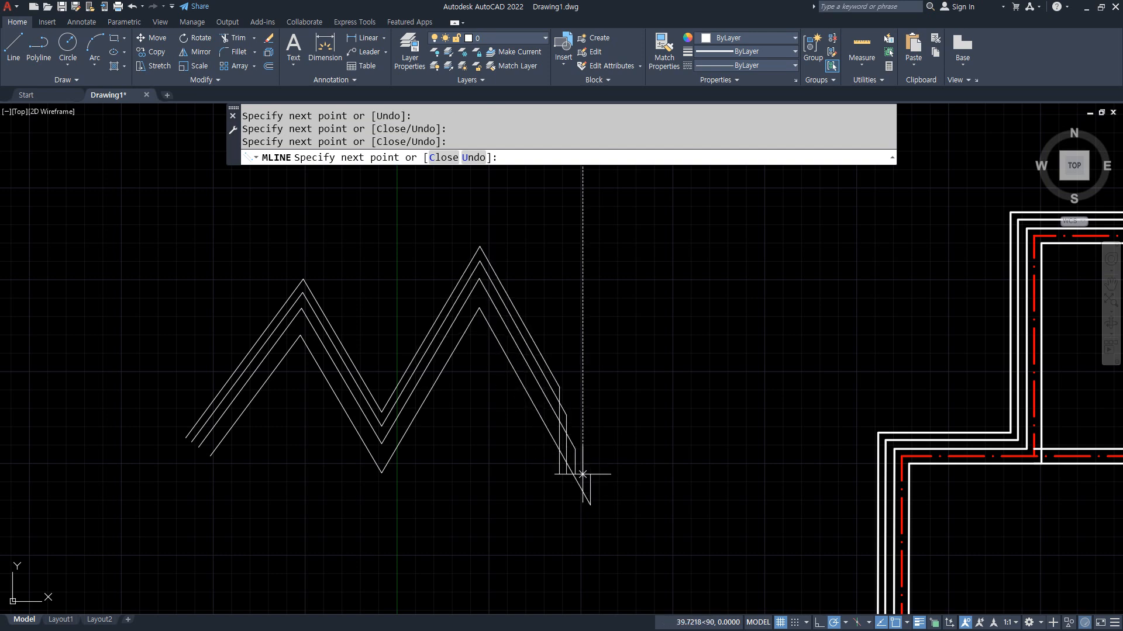
left_click(656, 285)
left_click(764, 458)
key("Return")
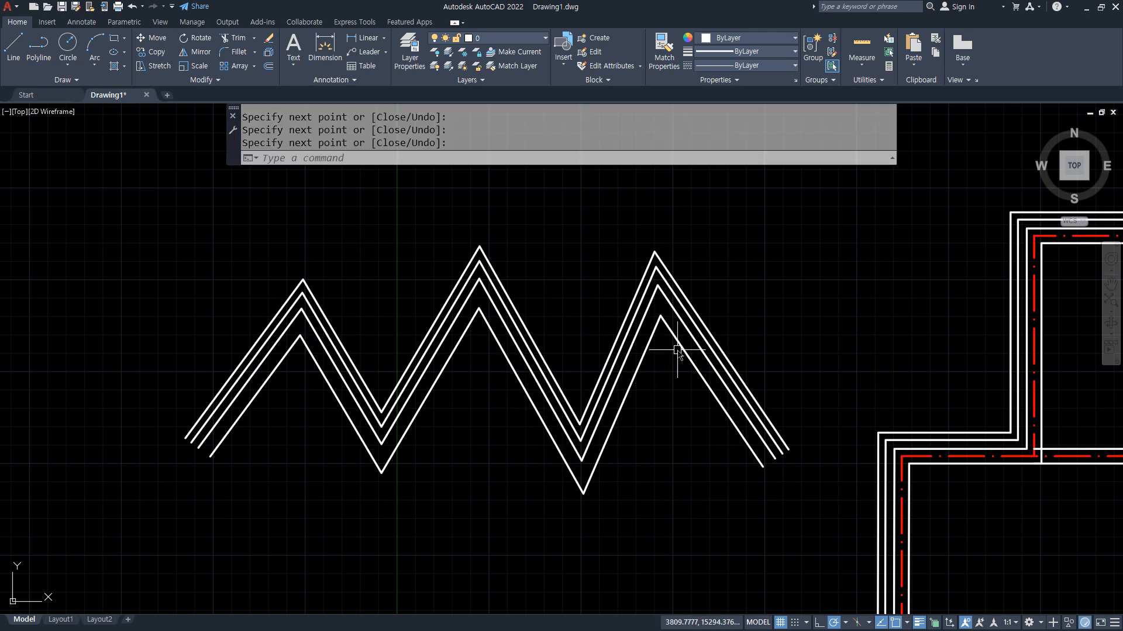
Step: Select the zigzag multiline to examine the vertices at its bends, and clear the selection
left_click_drag(672, 354, 699, 290)
left_click_drag(602, 492, 576, 474)
mouse_move(501, 321)
left_mouse_down()
mouse_move(459, 267)
mouse_move(495, 323)
left_mouse_up()
key("Escape")
left_click(435, 404)
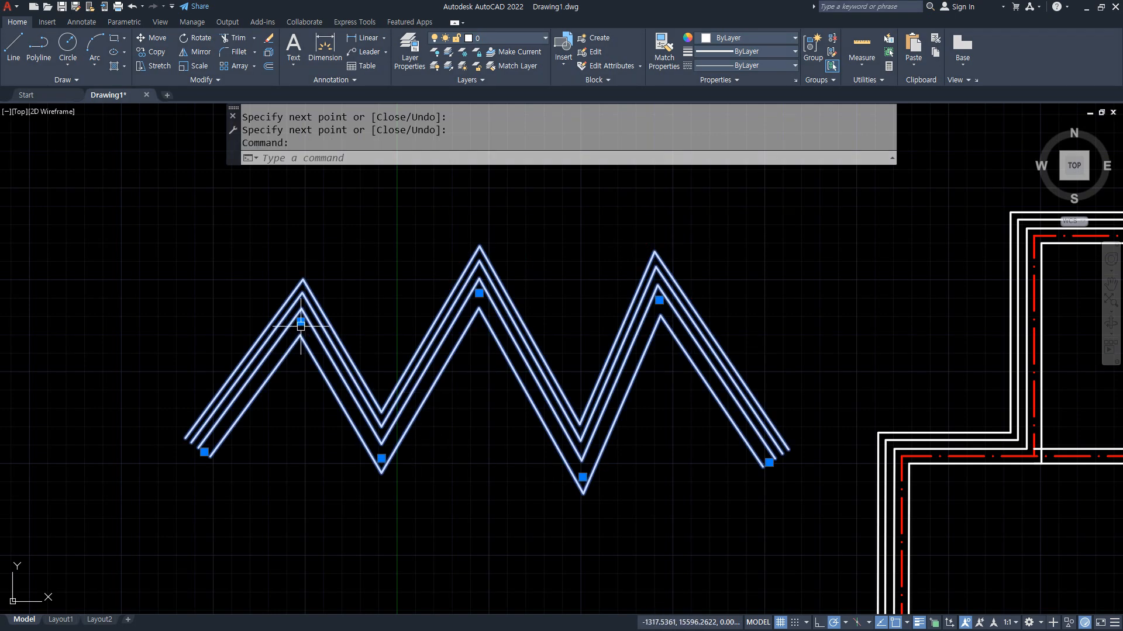
left_click_drag(326, 341, 321, 300)
left_click_drag(389, 436, 417, 462)
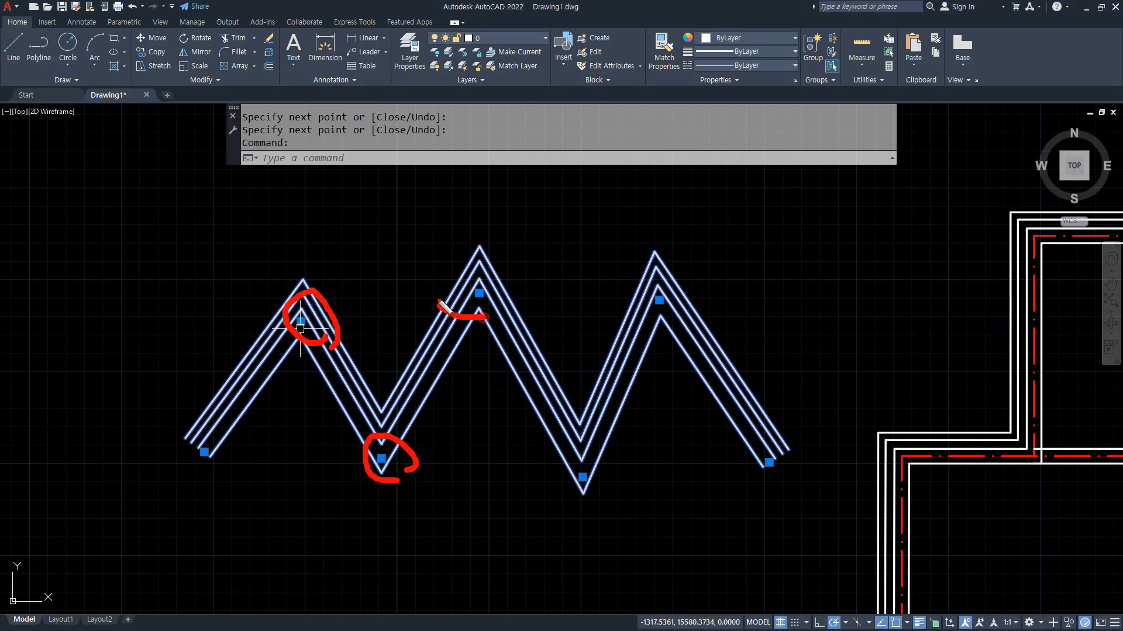
left_click_drag(442, 306, 490, 330)
left_click_drag(598, 513, 576, 463)
left_click_drag(668, 319, 653, 314)
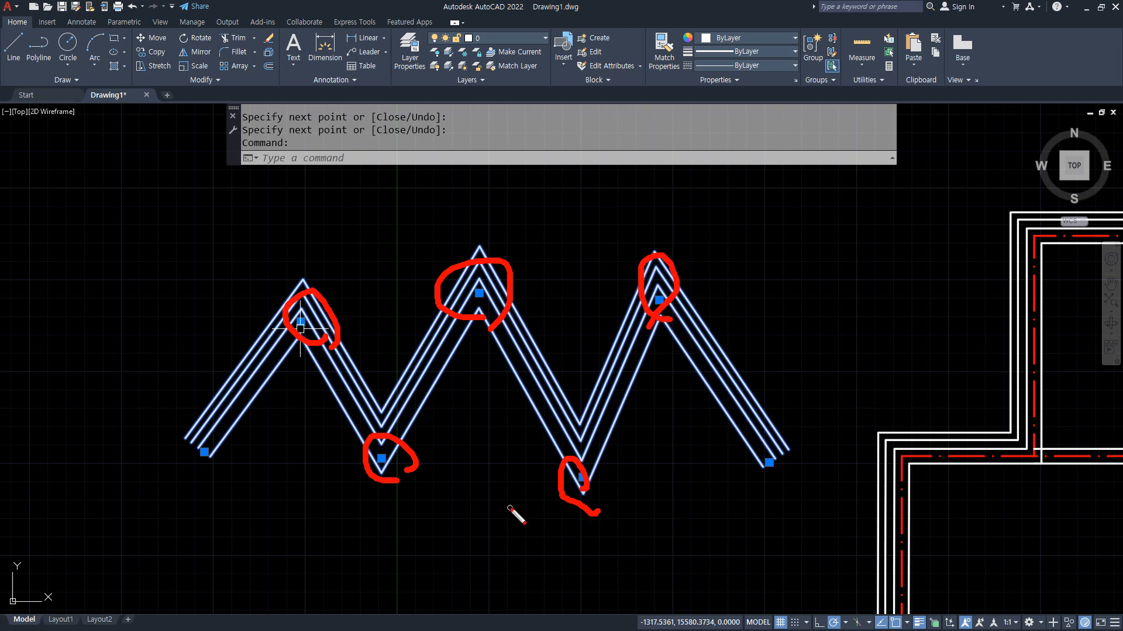
key("Escape")
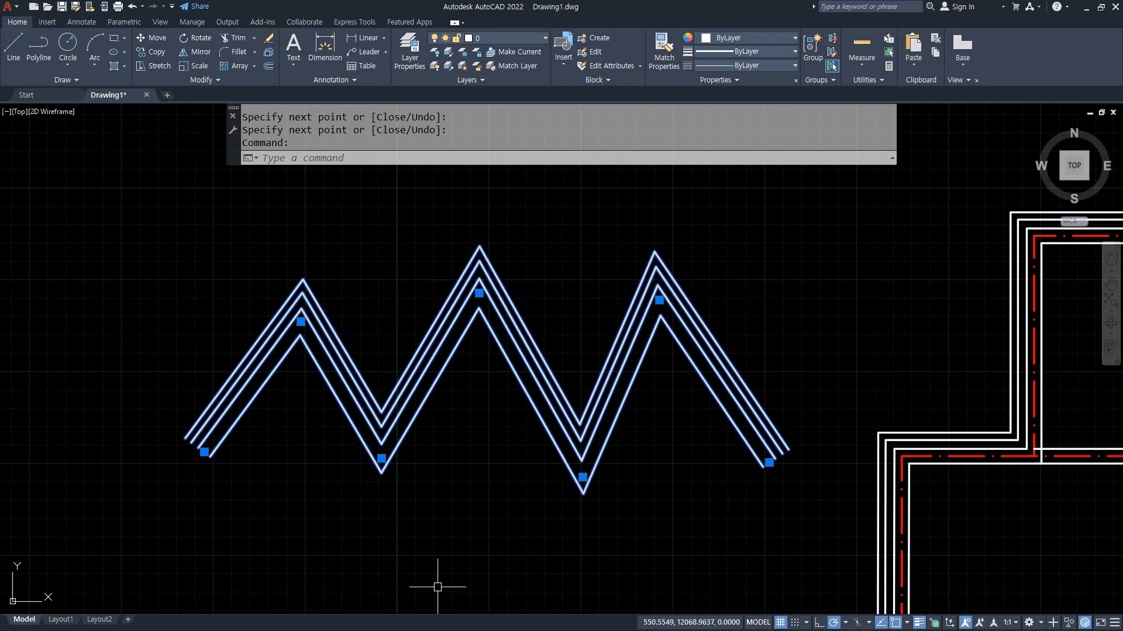
key("Escape")
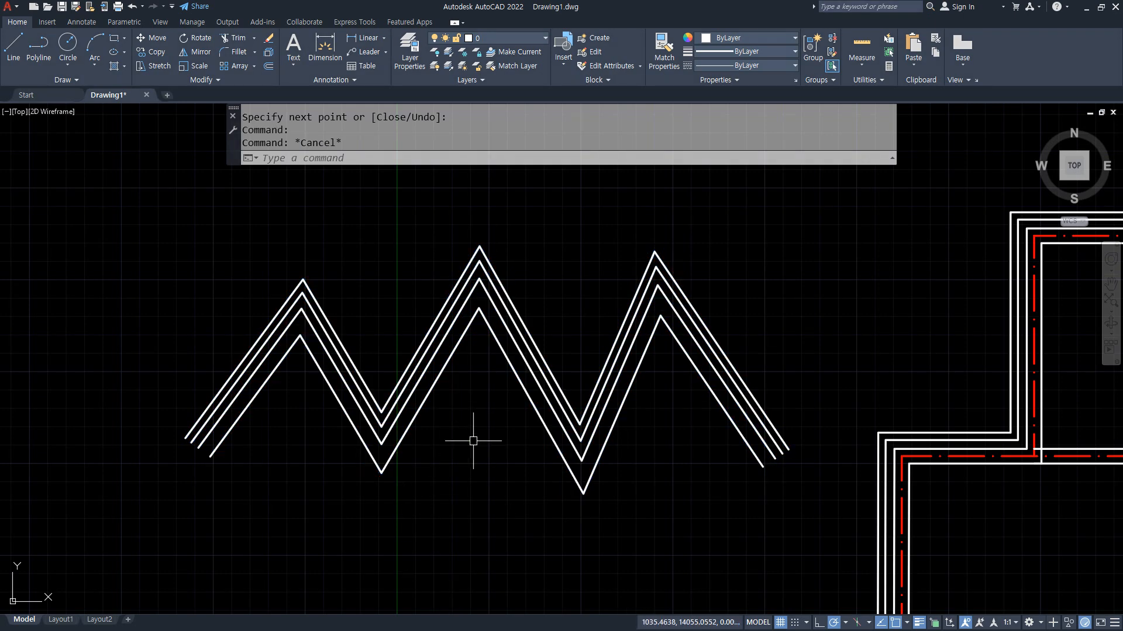
Step: Copy the zigzag W420 multiline and paste it into a new drawing
left_click(514, 373)
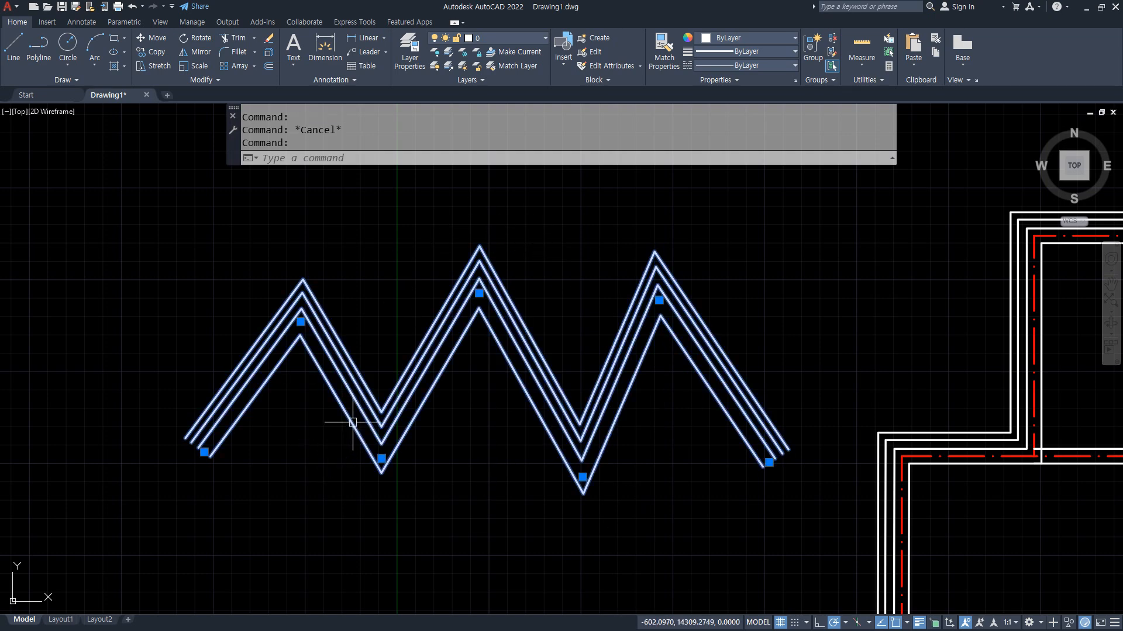
key("ctrl+c")
left_click(167, 94)
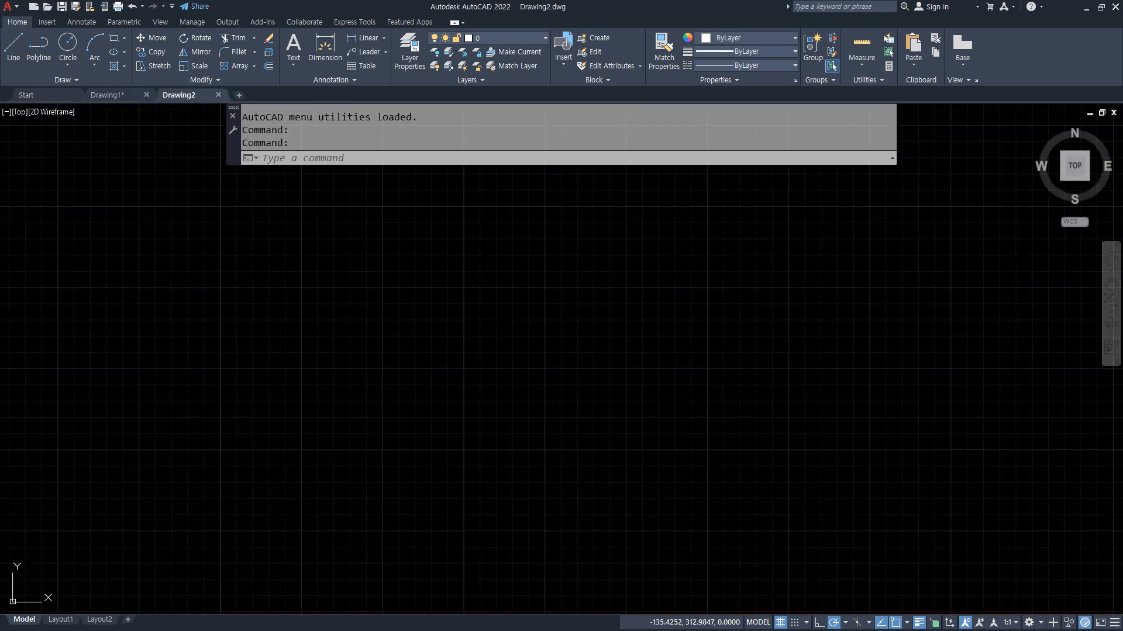
key("ctrl+v")
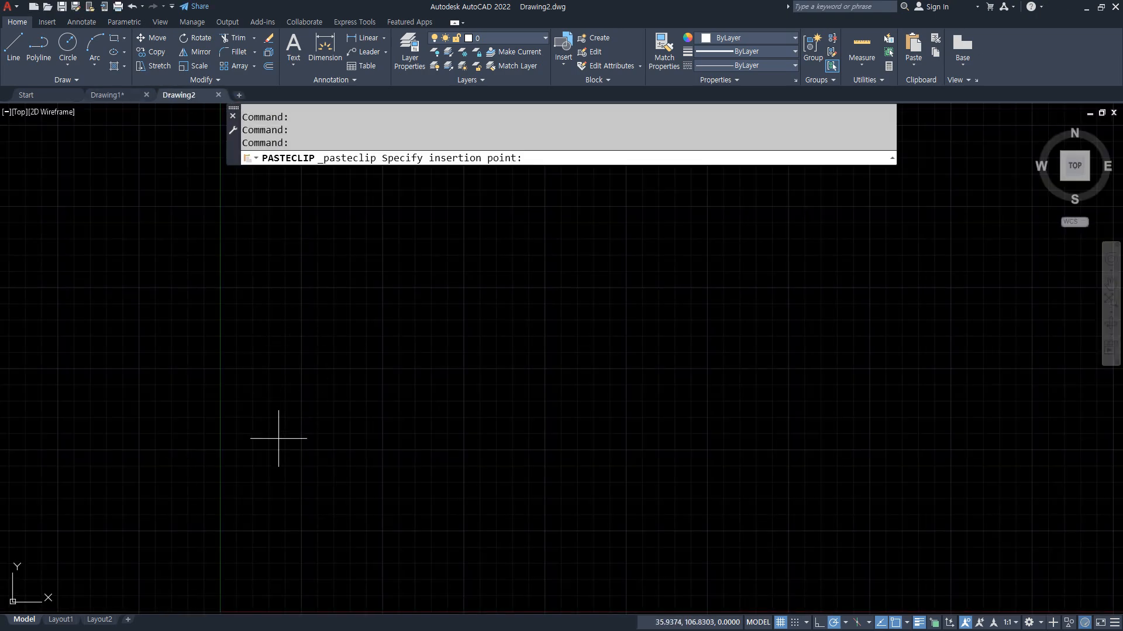
left_click(312, 442)
Step: Erase the pasted zigzag multiline from the new drawing
type("z")
key("Return")
type("a")
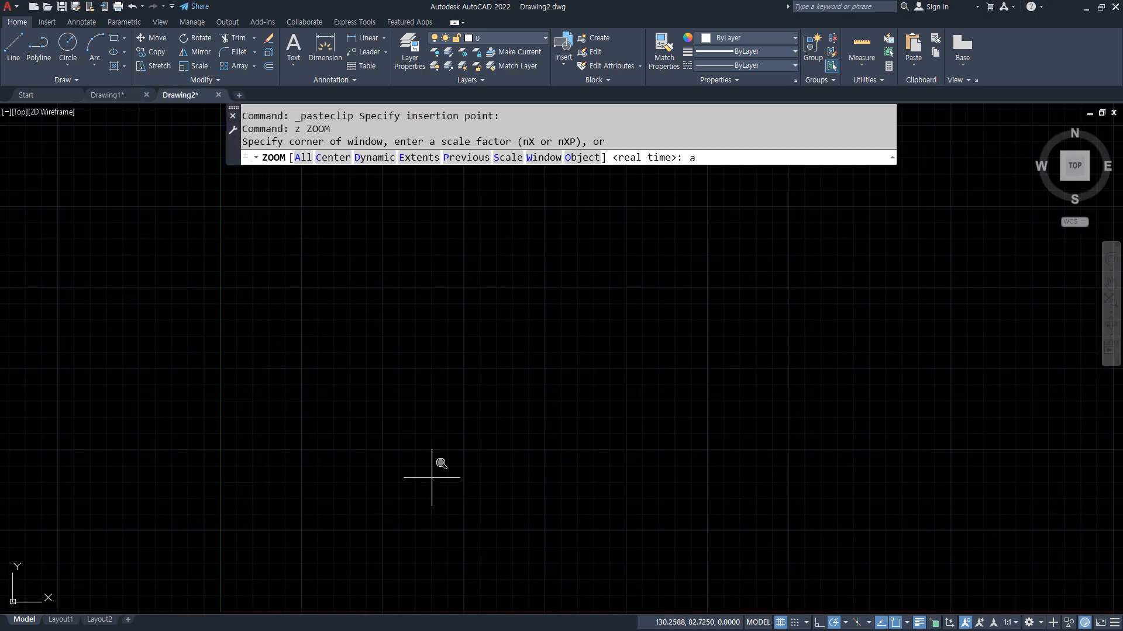
key("Return")
left_click(464, 392)
type("e")
key("Return")
type("m")
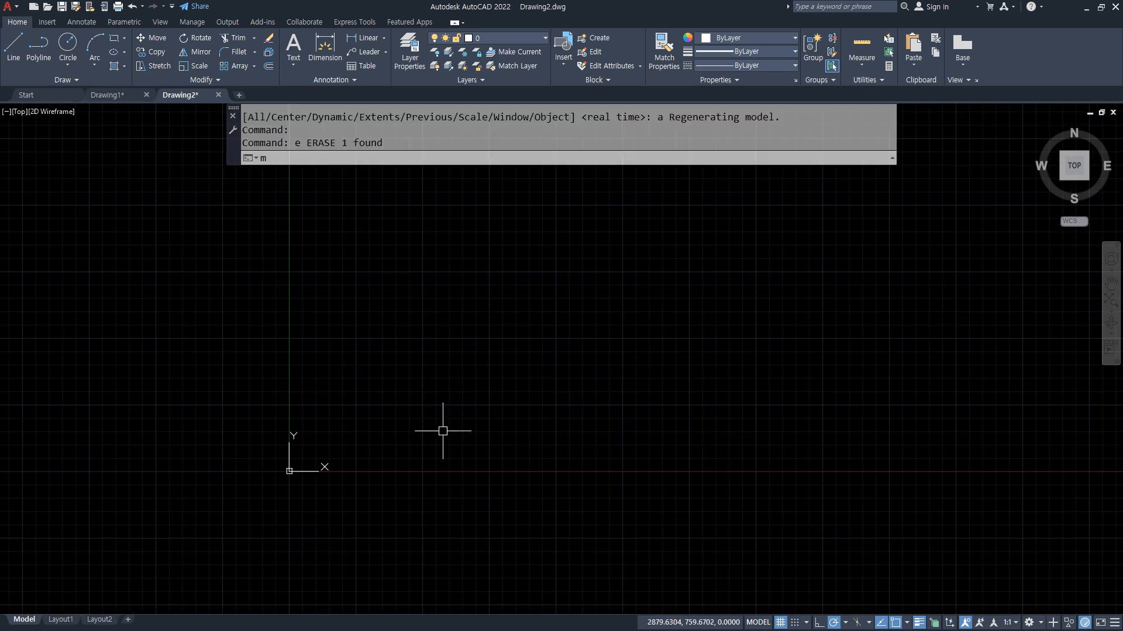
type("ledit")
key("Return")
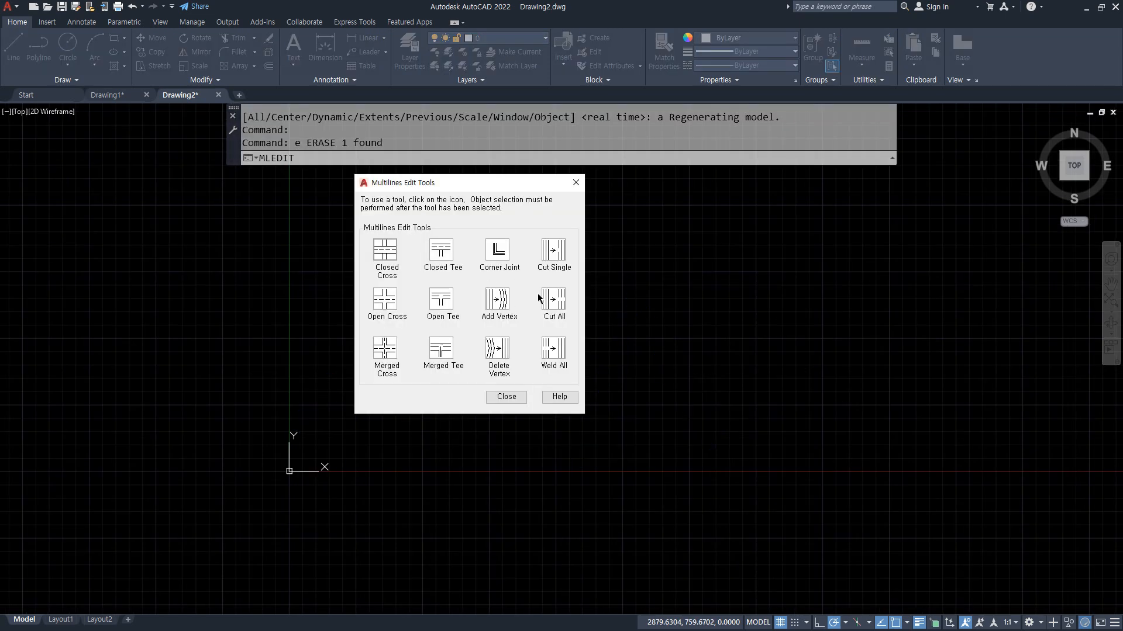
key("Escape")
Step: Modify the W420 multiline style to display joints and save the style change
type("MLst")
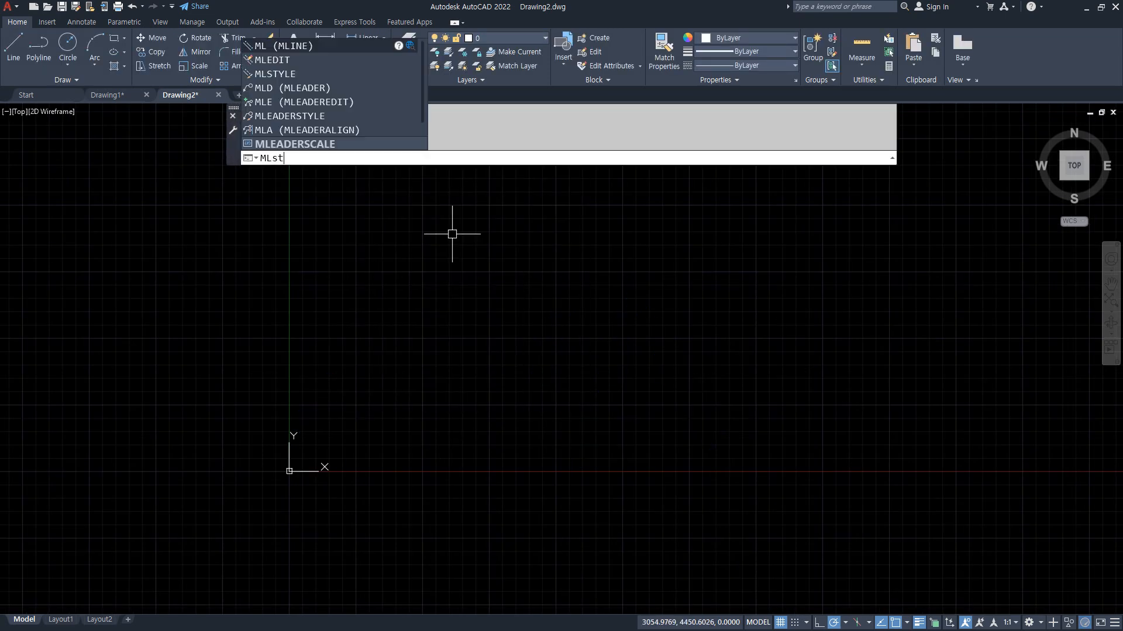
key("Return")
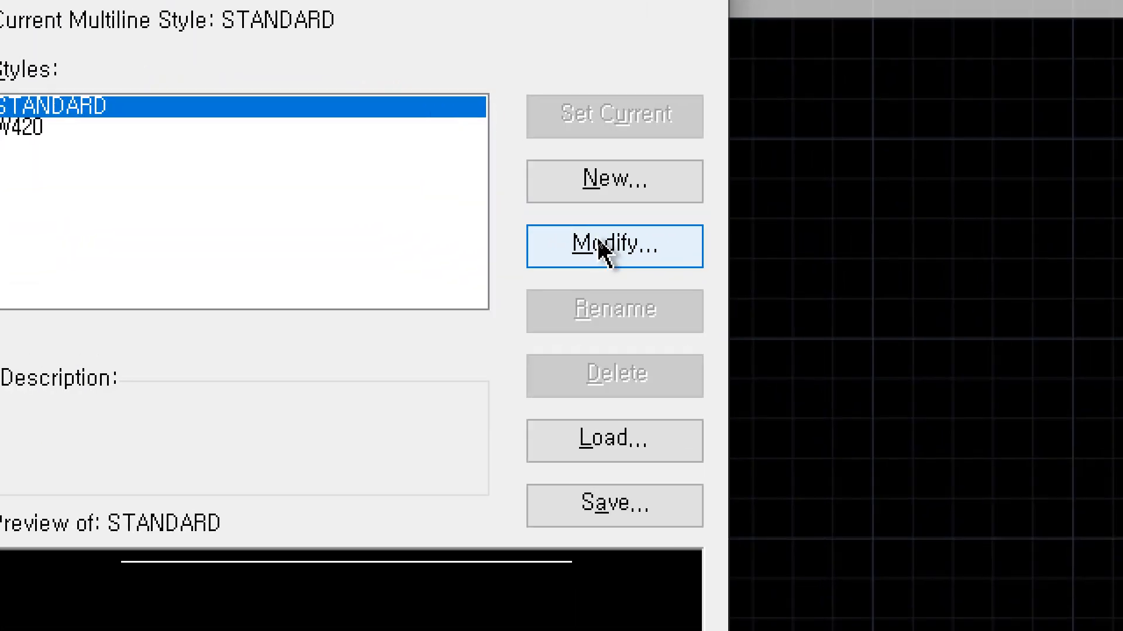
left_click(35, 128)
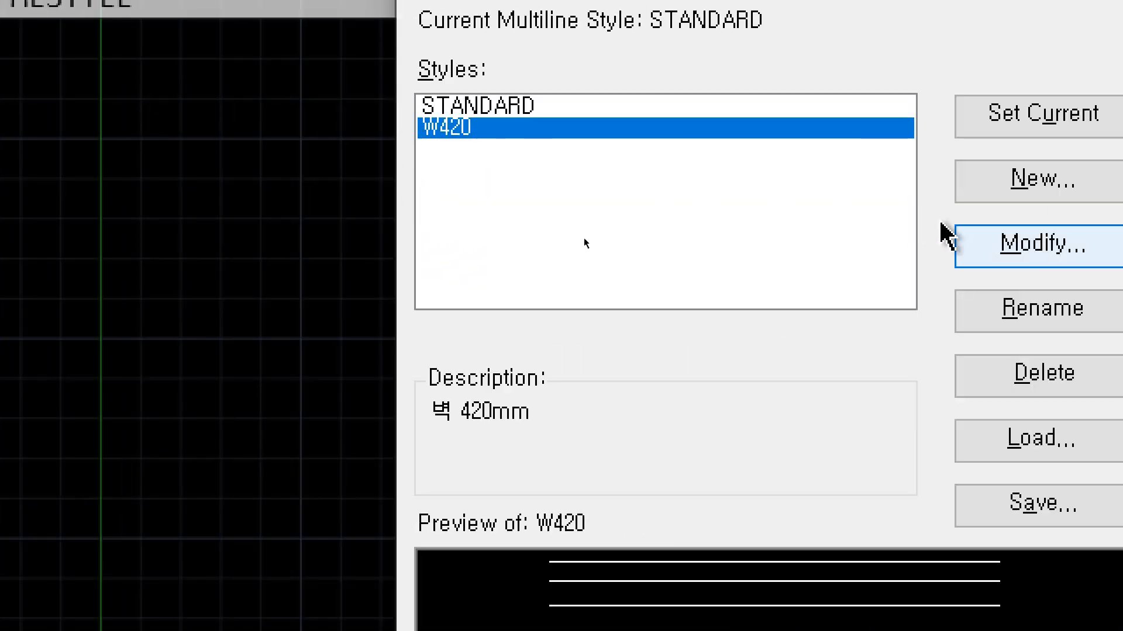
left_click(963, 251)
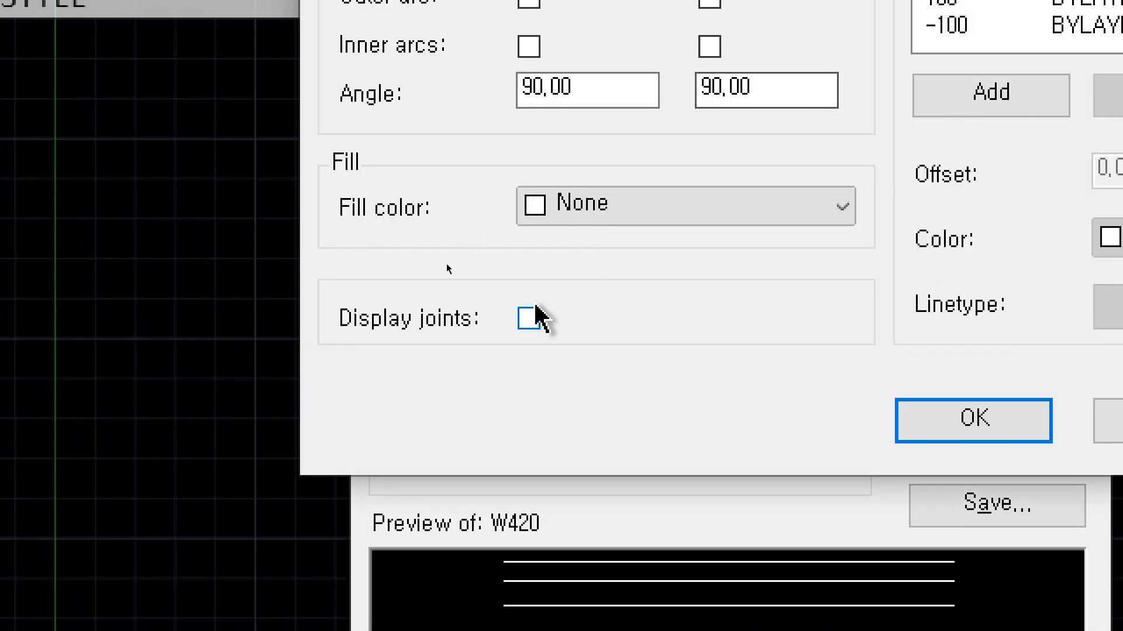
left_click(532, 320)
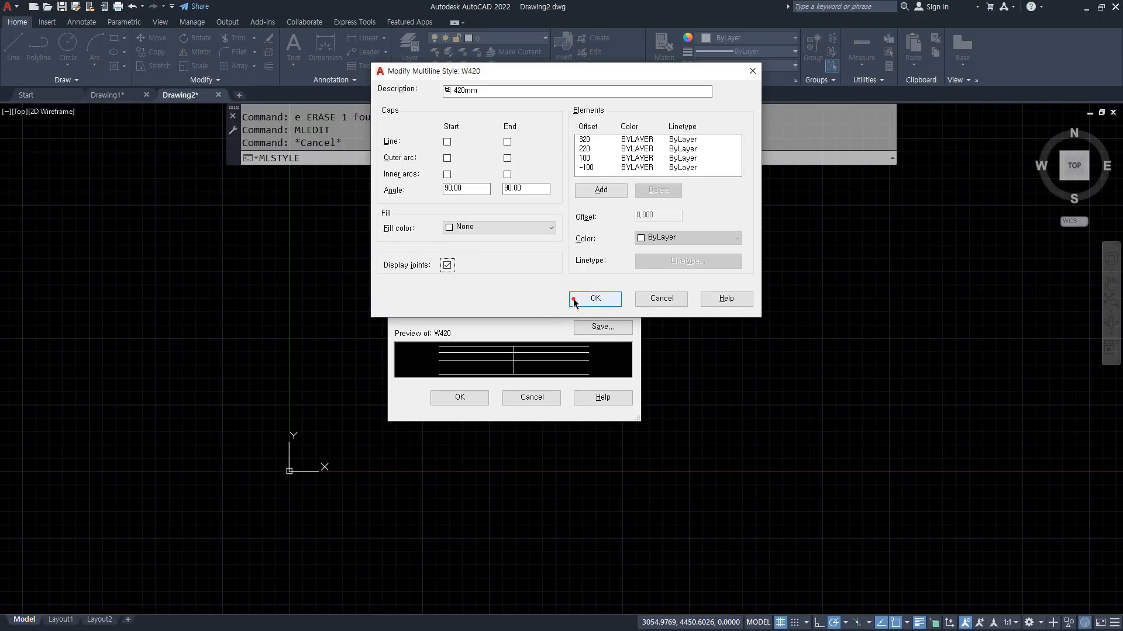
left_click(573, 300)
left_click(462, 396)
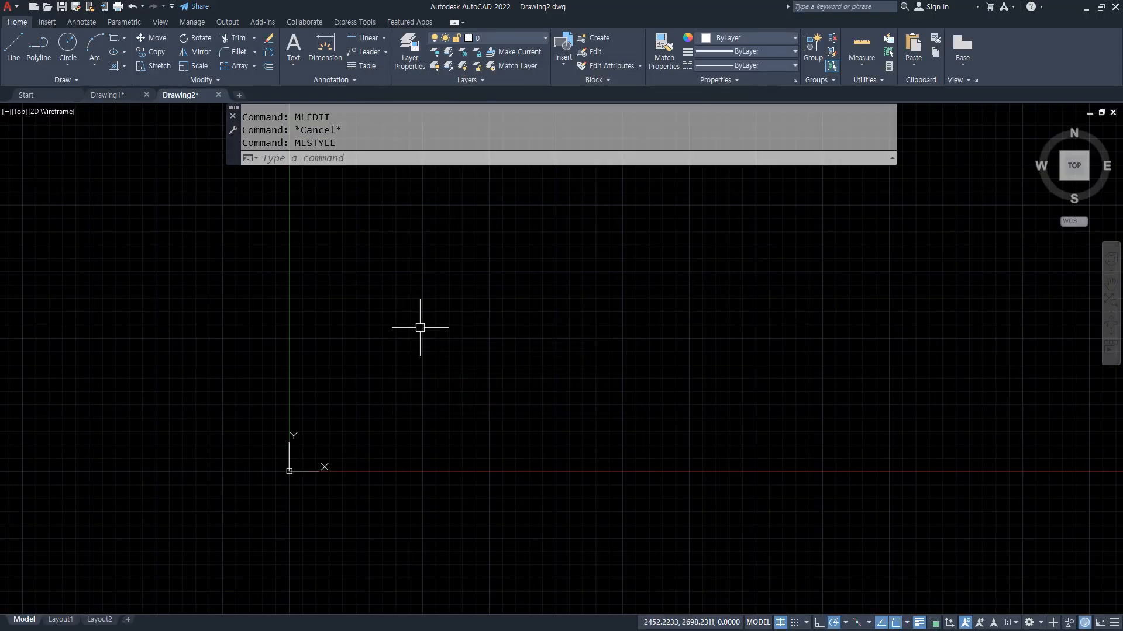
type("ml")
key("Return")
left_click(345, 288)
left_click(436, 394)
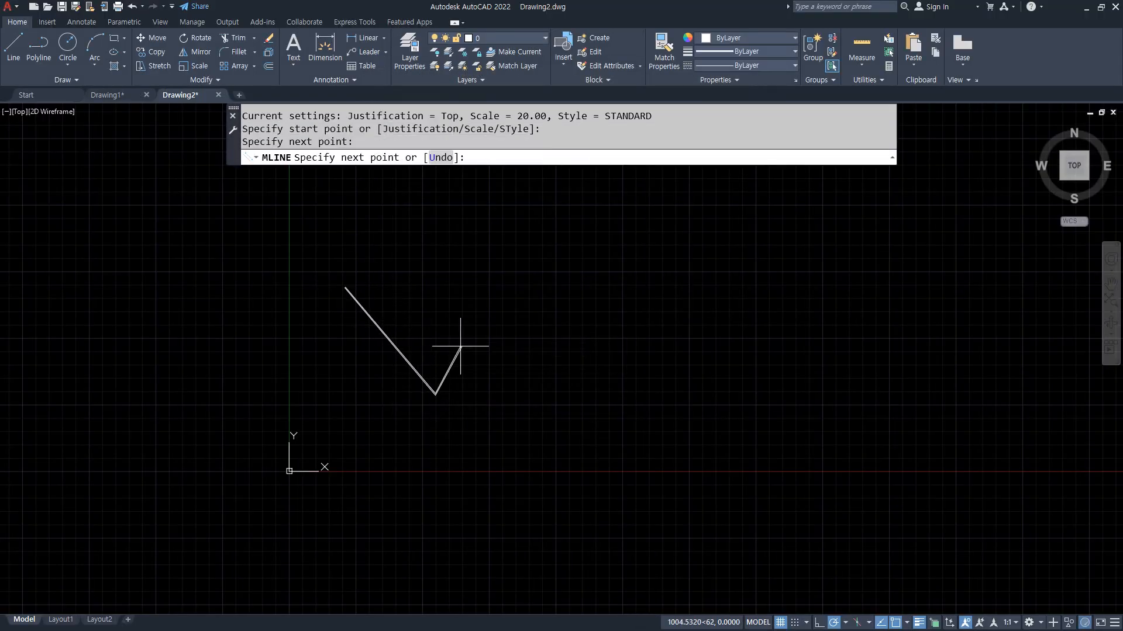
key("Escape")
left_click(409, 344)
left_click(379, 361)
type("e")
key("Return")
Step: Start a multiline with Zero justification, a scale of 1 and the W420 style
type("m")
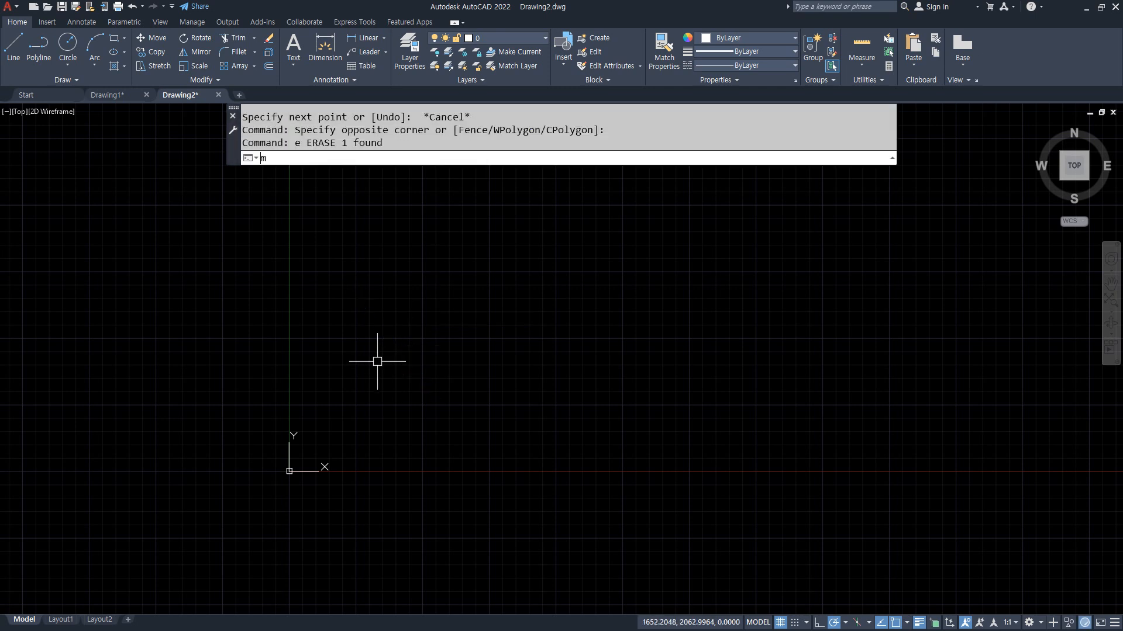
type("l")
key("Return")
left_click(475, 157)
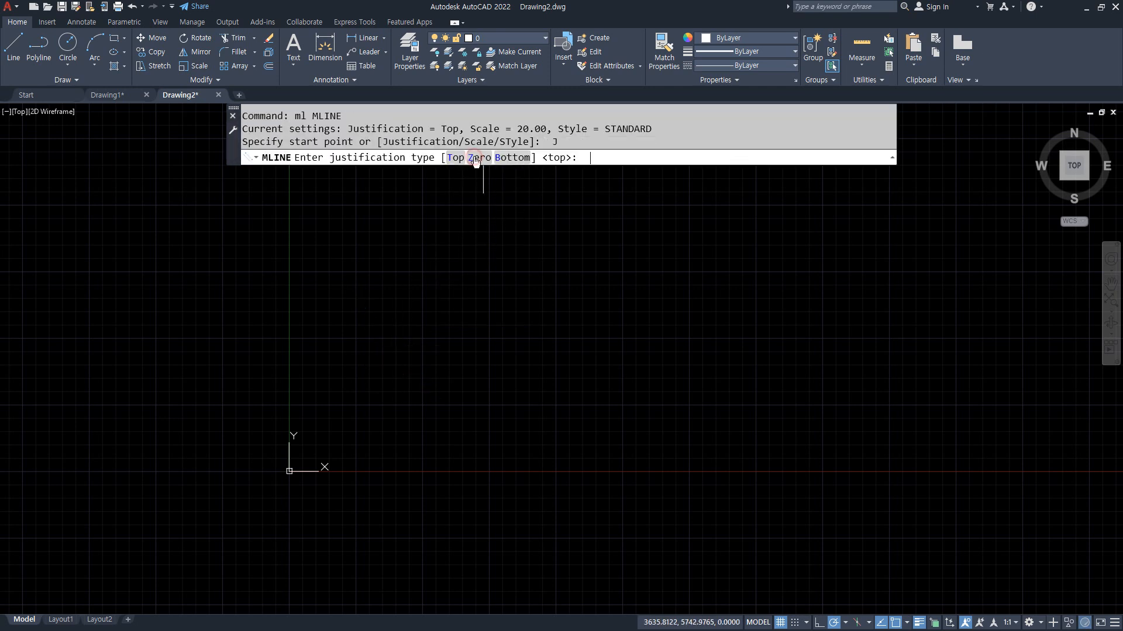
left_click(490, 158)
left_click(525, 158)
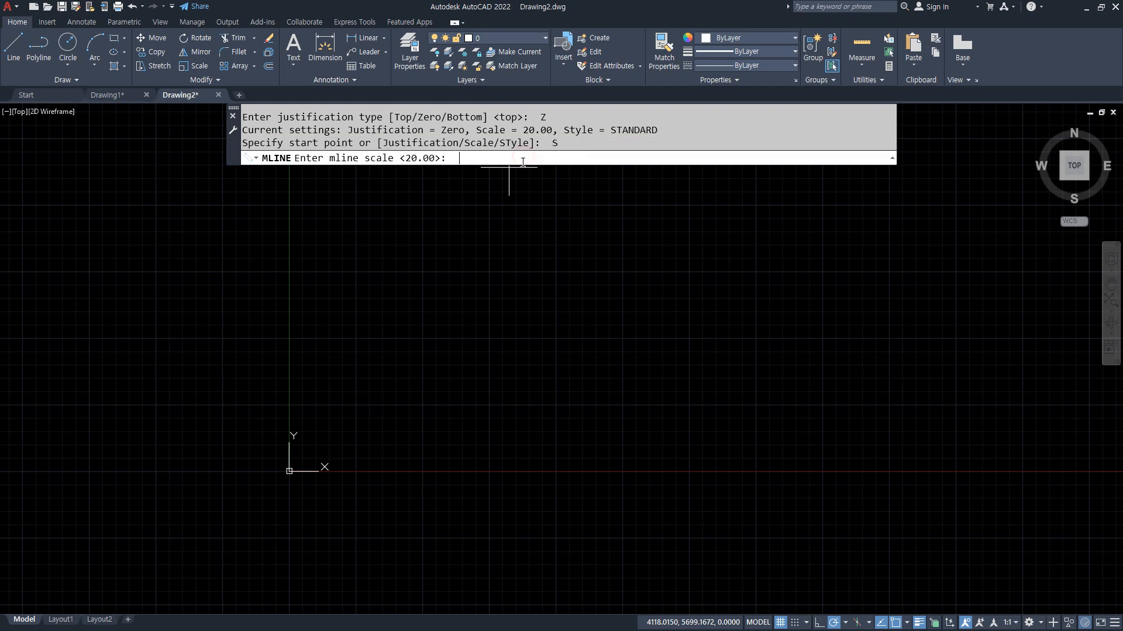
type("1")
key("Return")
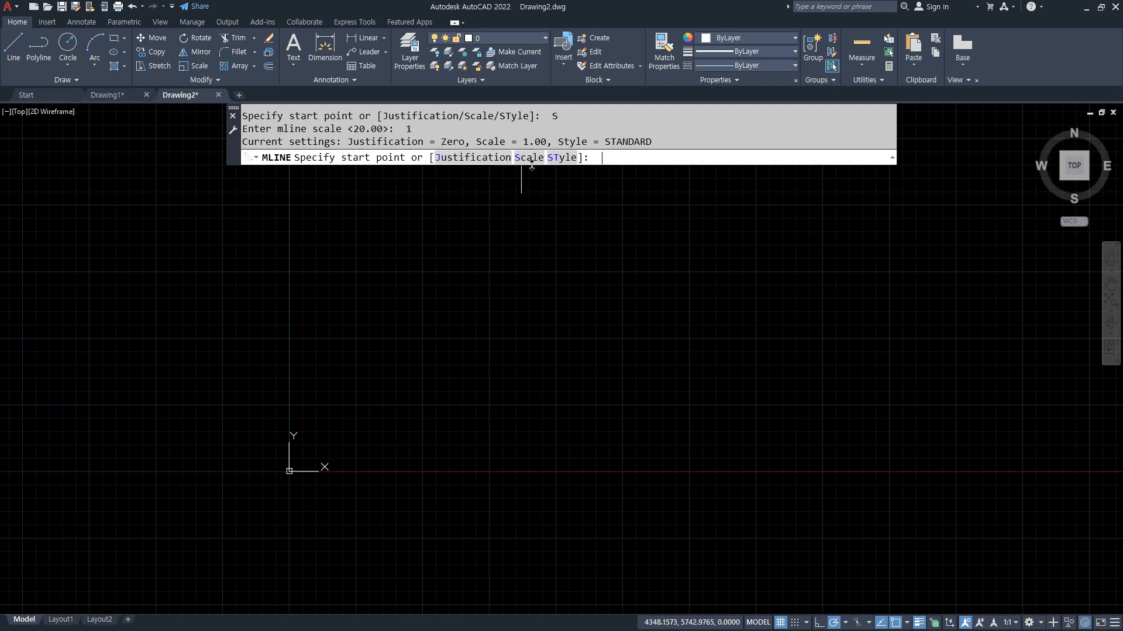
left_click(562, 158)
type("w42")
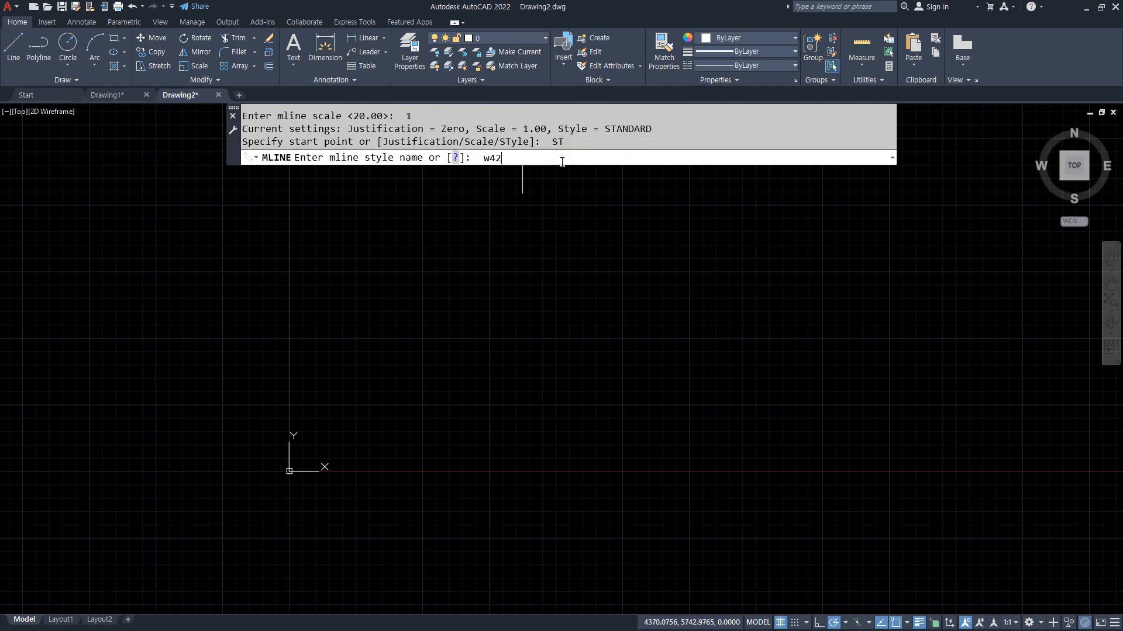
type("0")
key("Return")
Step: Draw a six-segment zigzag W420 multiline that begins with a downward slope in the empty drawing
left_click(331, 274)
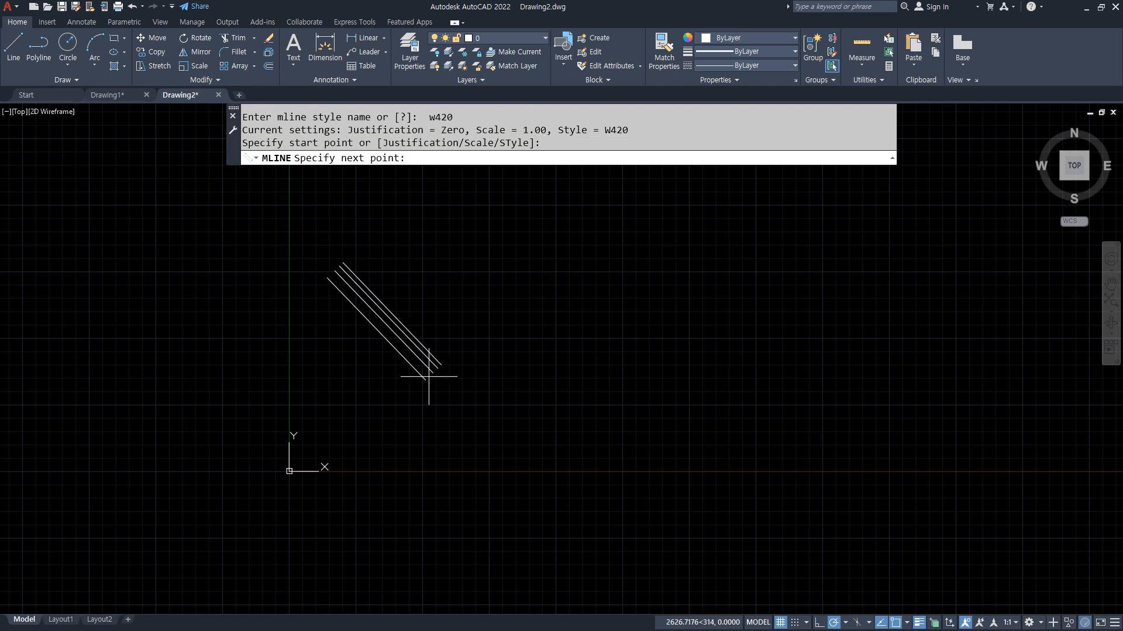
scroll(430, 377, "up", 2)
left_click(428, 374)
left_click(568, 270)
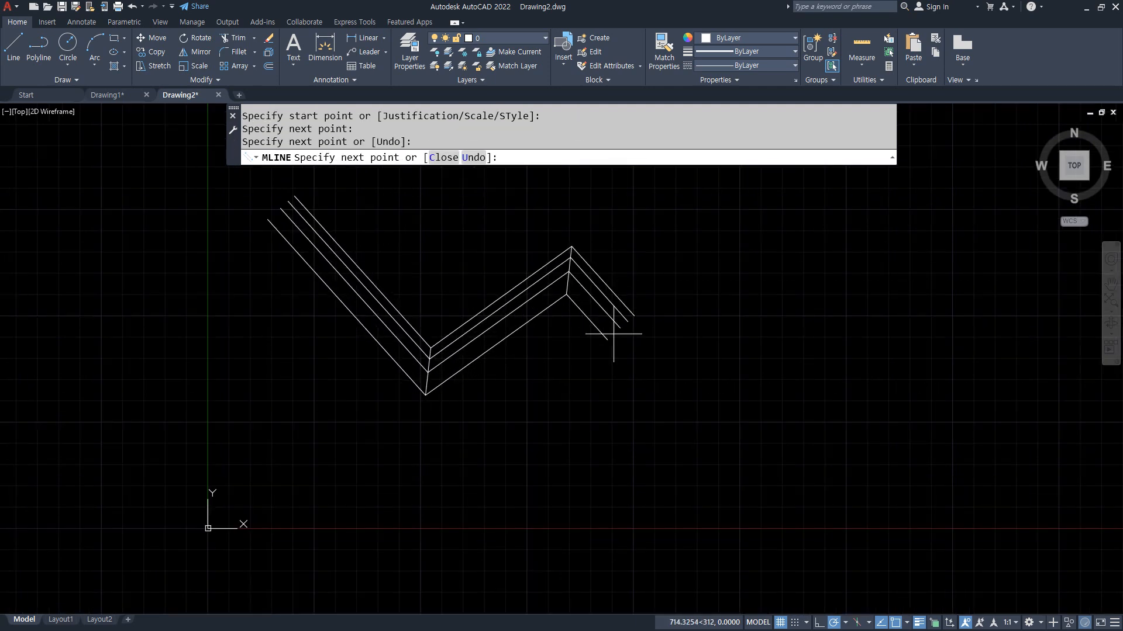
left_click(662, 384)
left_click(751, 246)
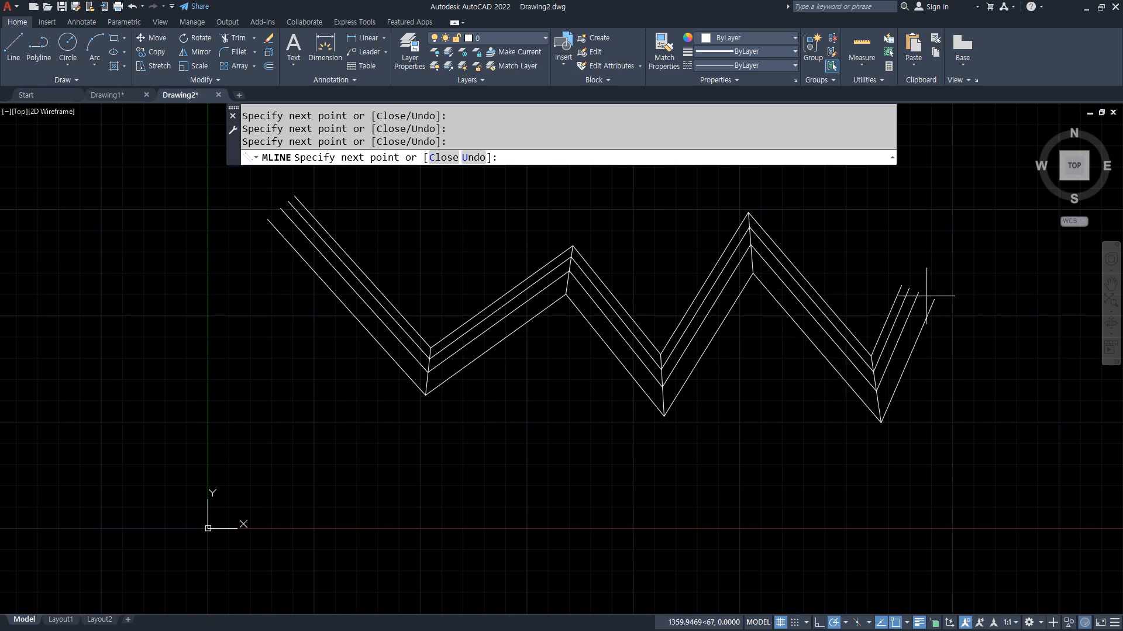
left_click(947, 251)
key("Return")
scroll(739, 257, "up", 2)
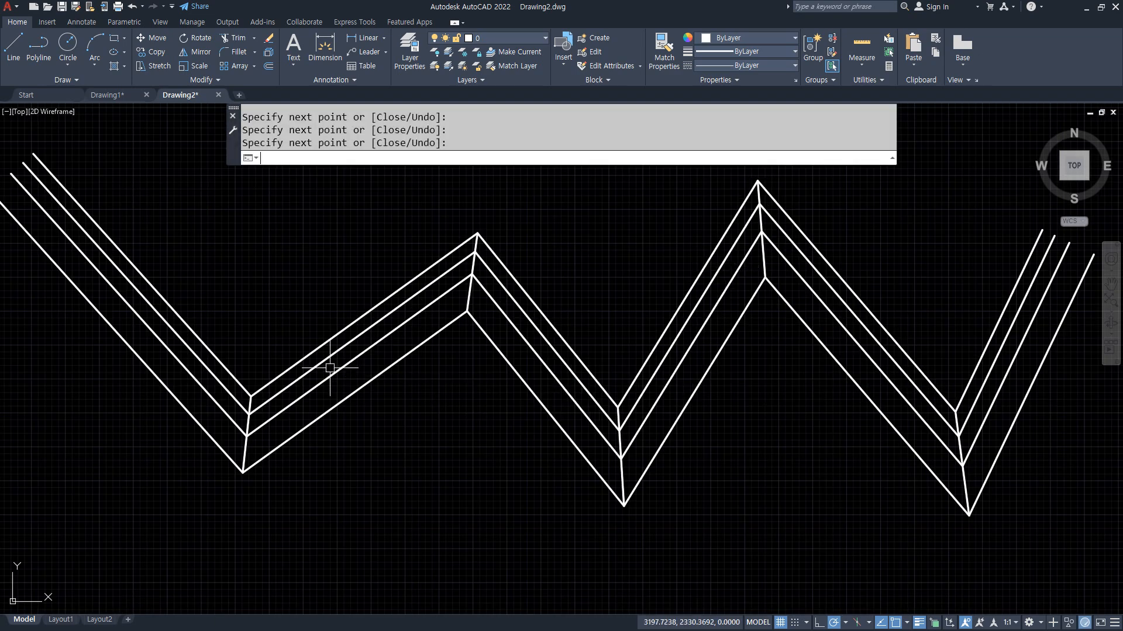
Step: Remove all five bends of the zigzag multiline with the Delete Vertex tool of MLEDIT
key("Return")
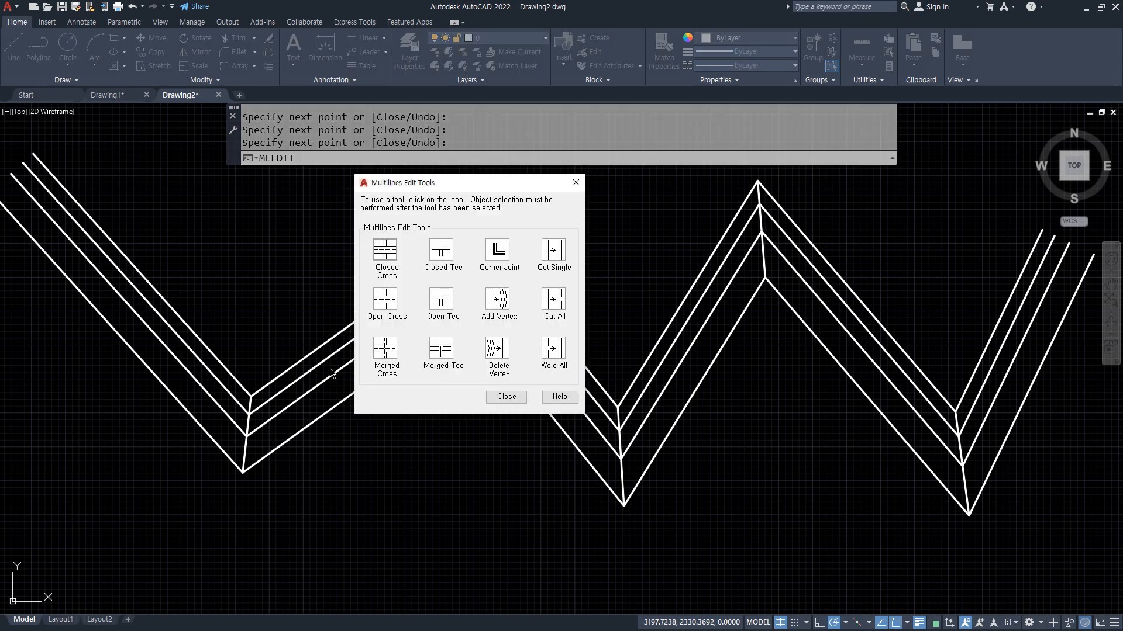
left_click(497, 349)
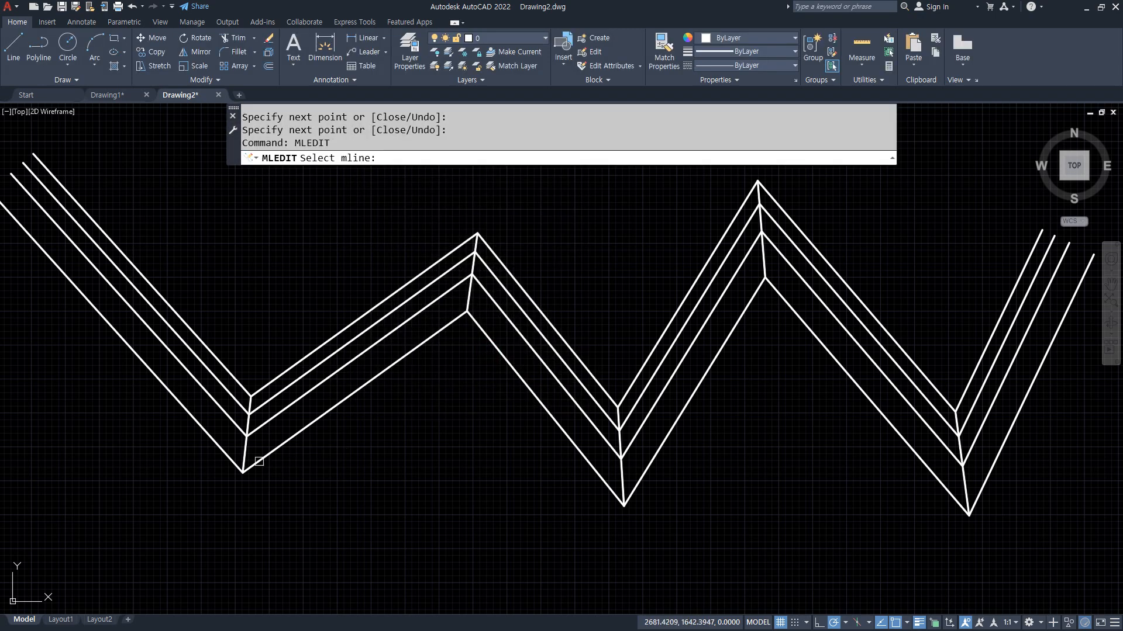
left_click(237, 468)
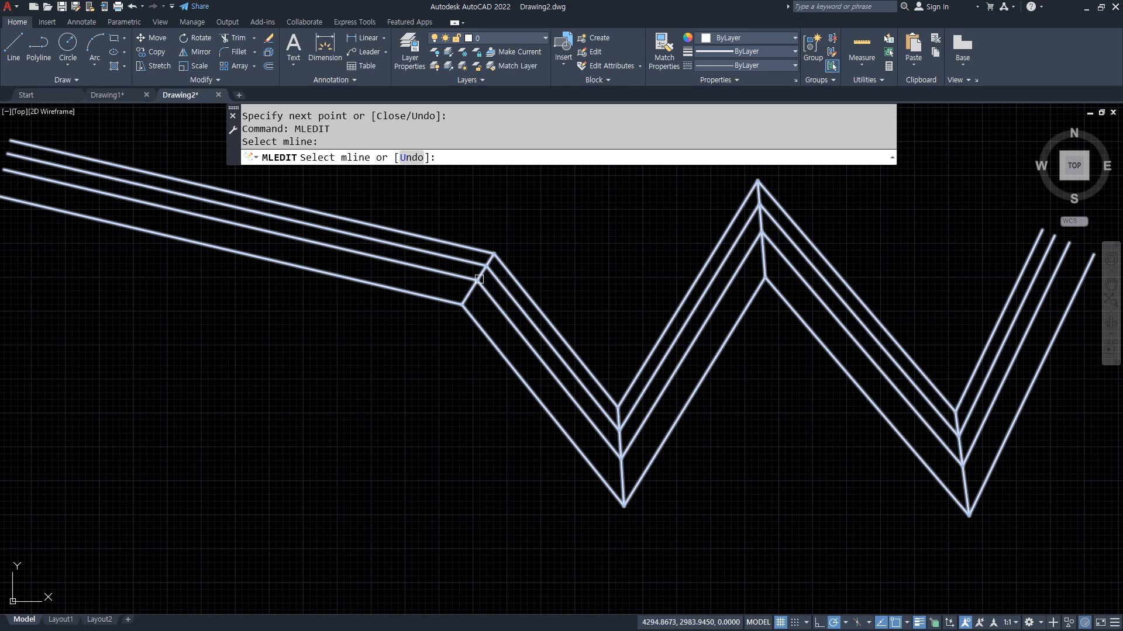
left_click(479, 279)
left_click(617, 461)
left_click(767, 244)
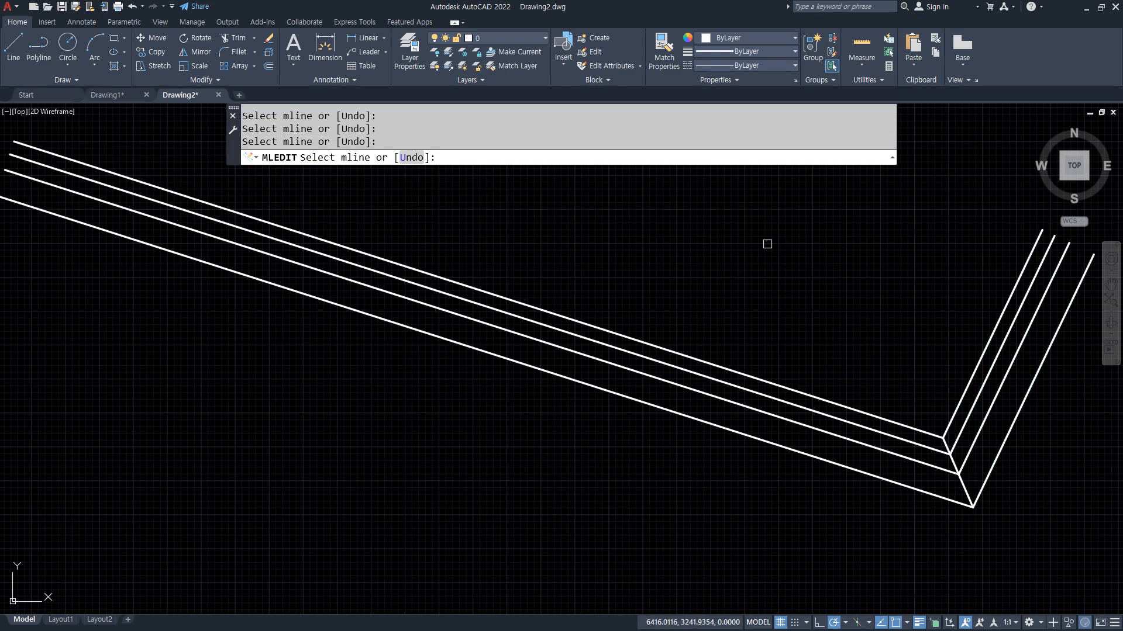
left_click(943, 459)
scroll(646, 393, "down", 4)
scroll(564, 341, "up", 2)
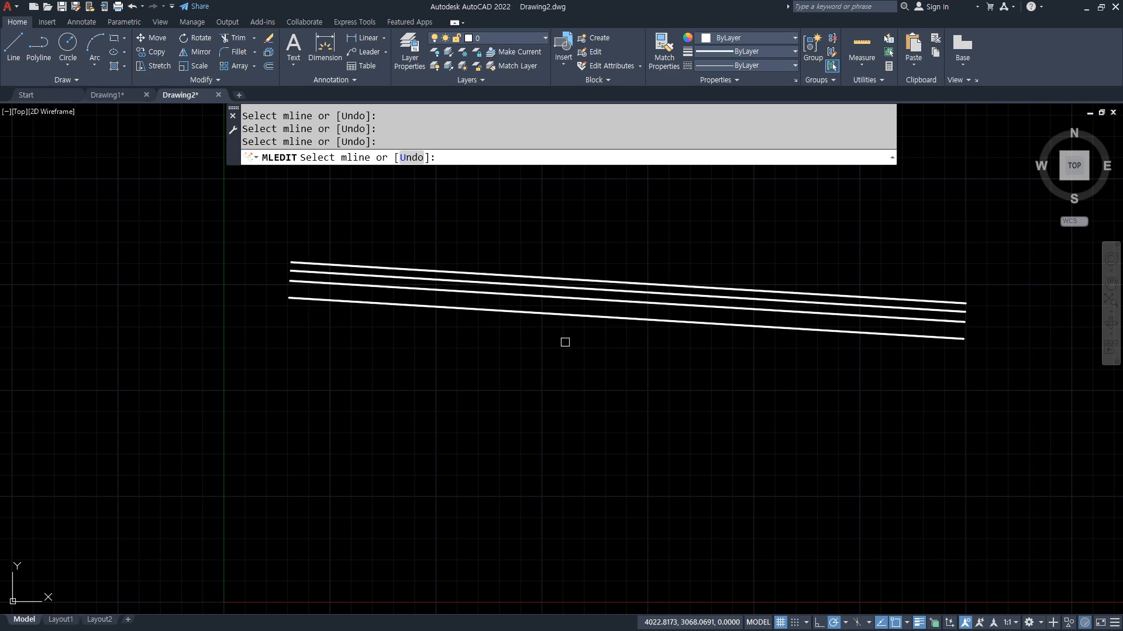
key("Return")
Step: Add six vertices spread along the straight multiline with the Add Vertex tool of MLEDIT
key("Return")
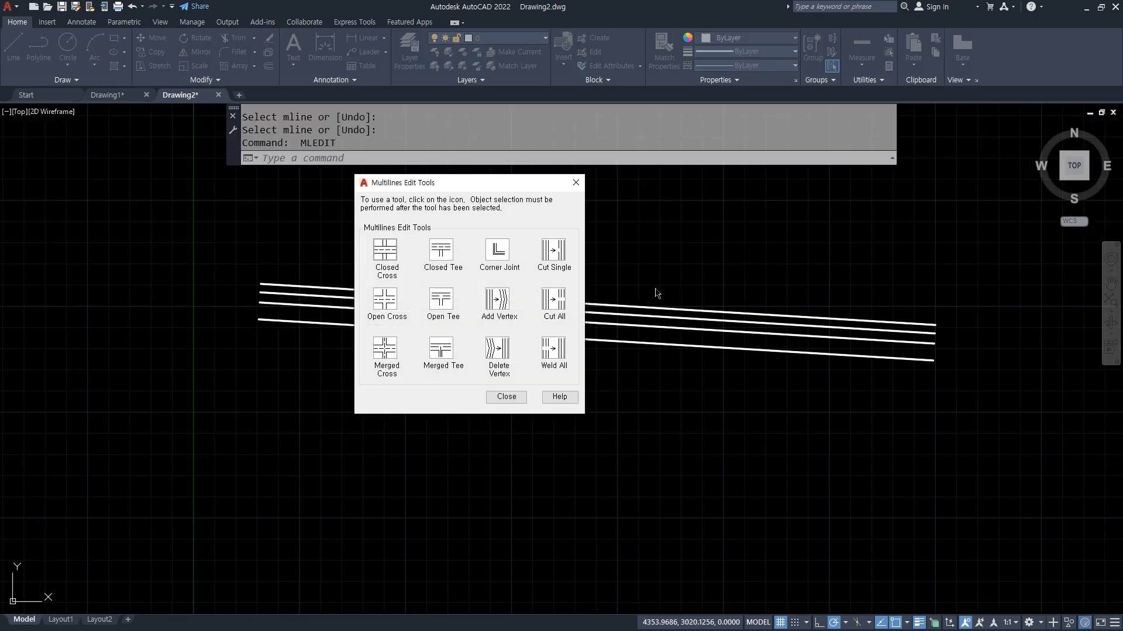
left_click(498, 300)
left_click(818, 354)
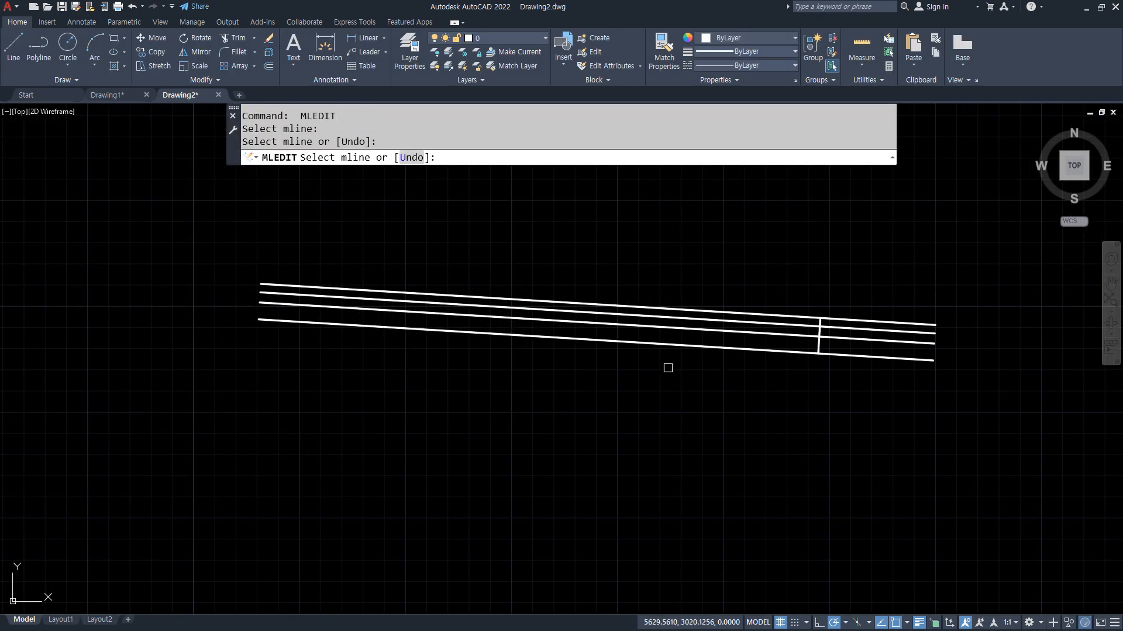
left_click(668, 341)
left_click(492, 335)
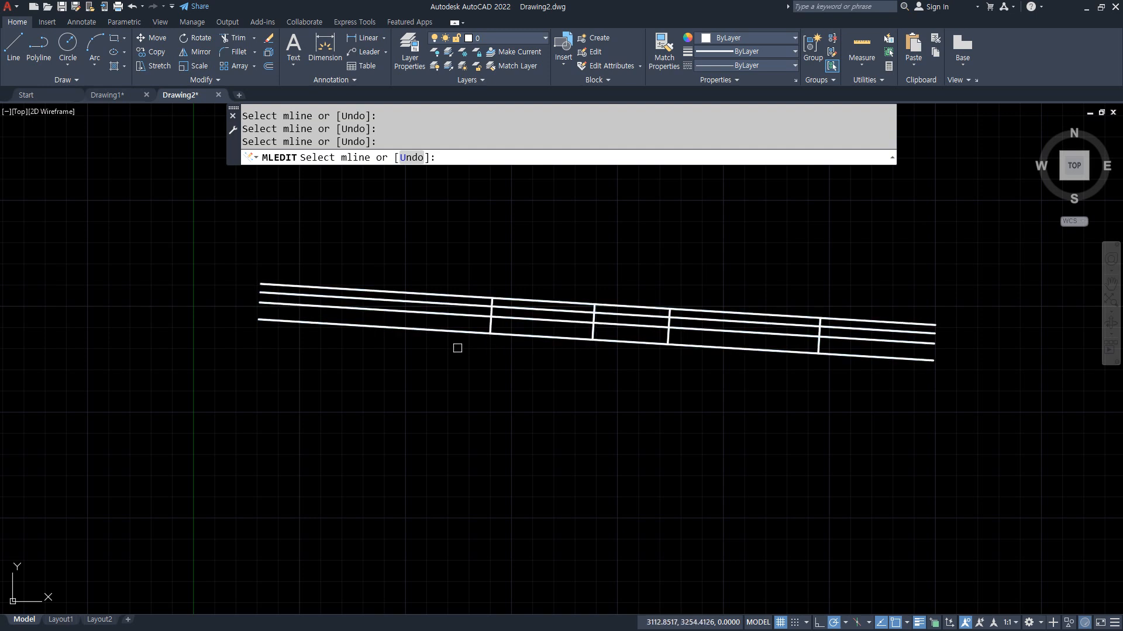
left_click(407, 329)
key("Return")
Step: Stretch every other added vertex and the far end of the multiline downward to form a zigzag, and clear the selection
left_click(324, 321)
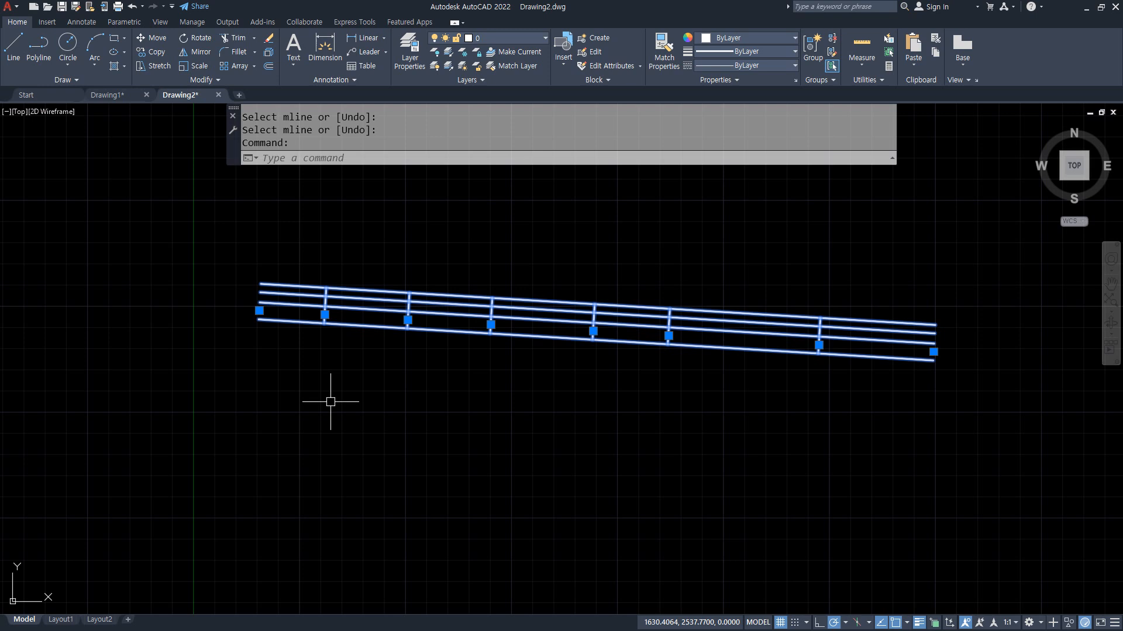
left_click(325, 316)
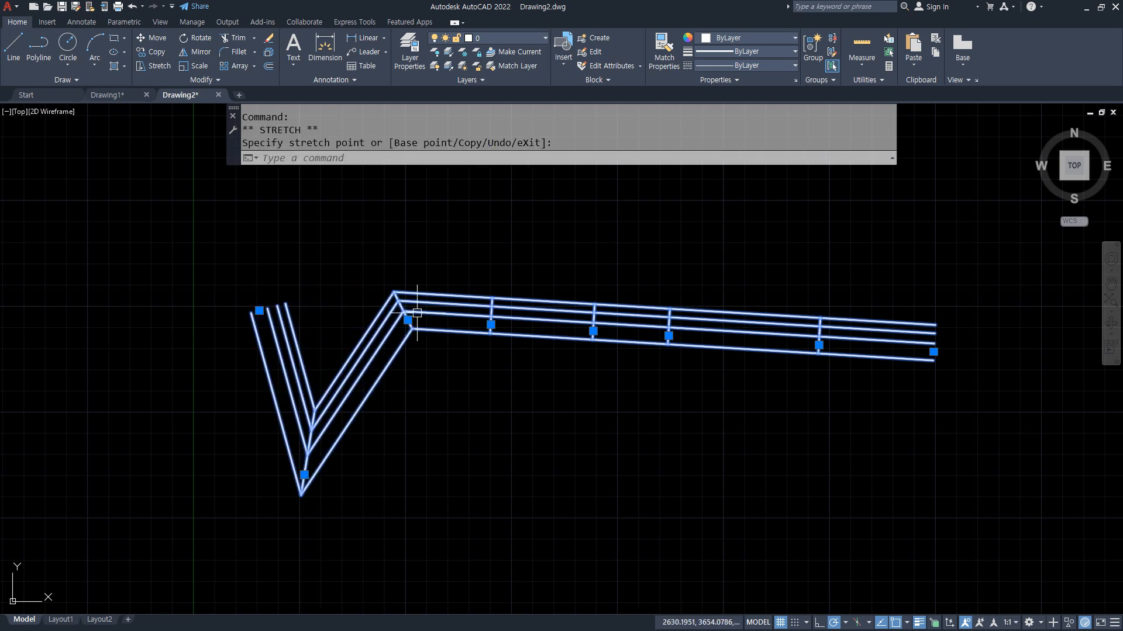
left_click(491, 325)
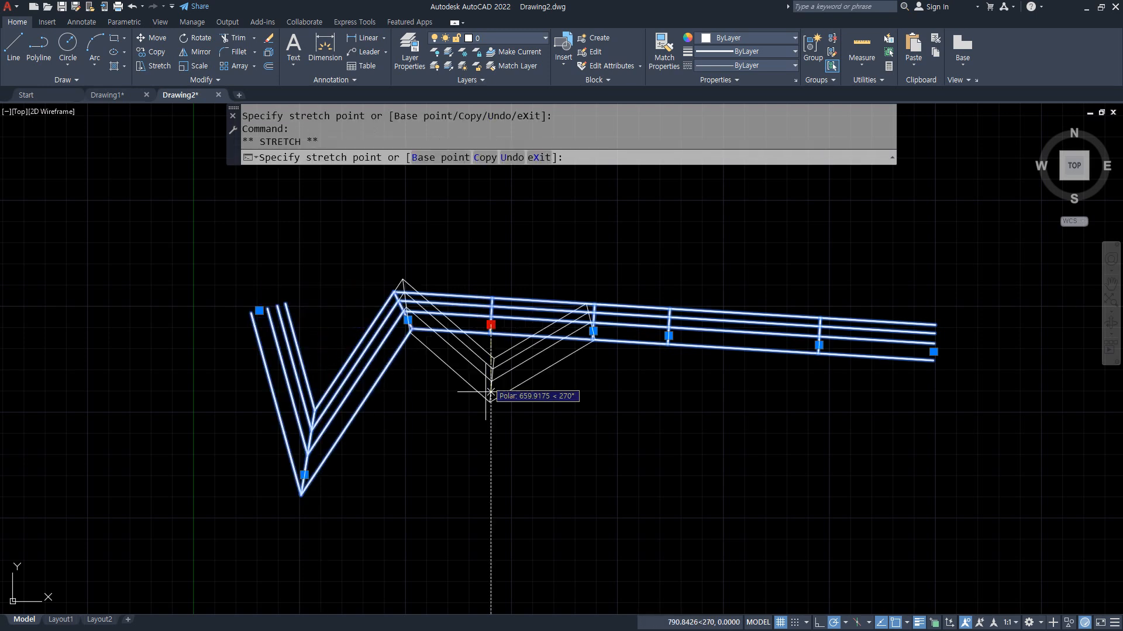
left_click(669, 335)
left_click(691, 430)
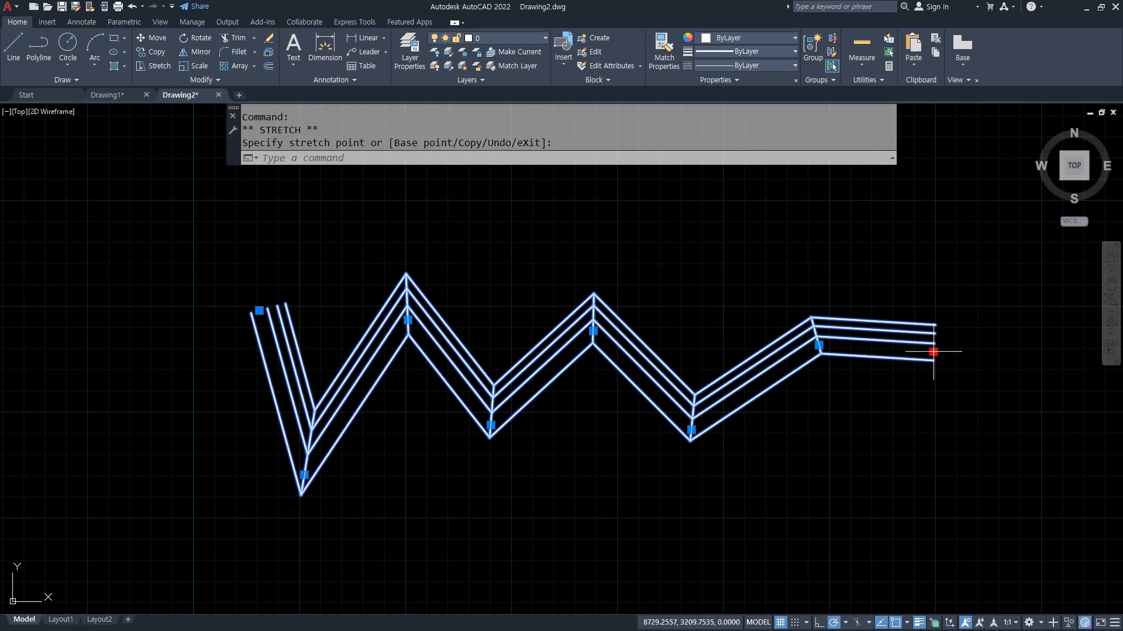
left_click(933, 351)
left_click(948, 454)
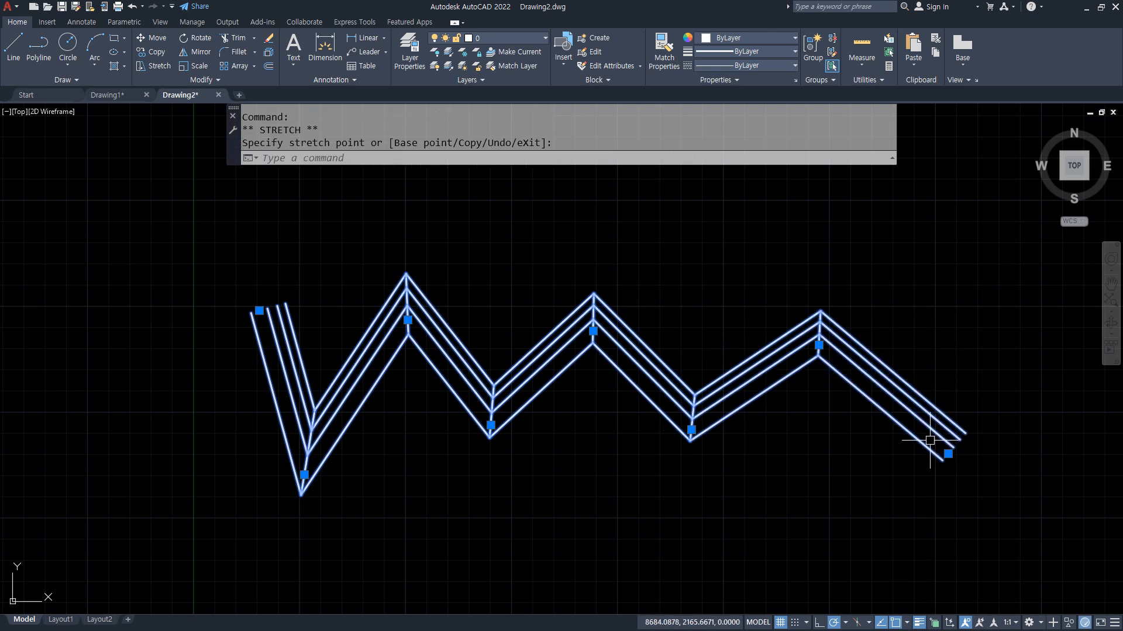
key("Escape")
key("Escape")
key("Escape")
Step: Copy the zigzag W420 multiline in Drawing1 to the clipboard and clear the selection
left_click(107, 94)
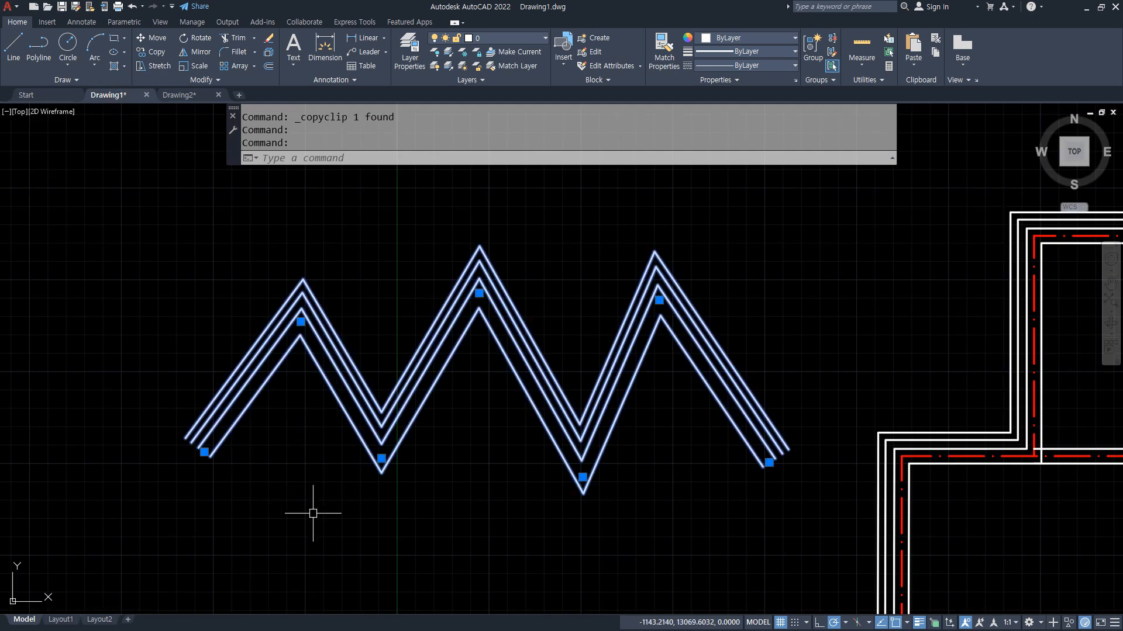
key("ctrl+c")
key("Escape")
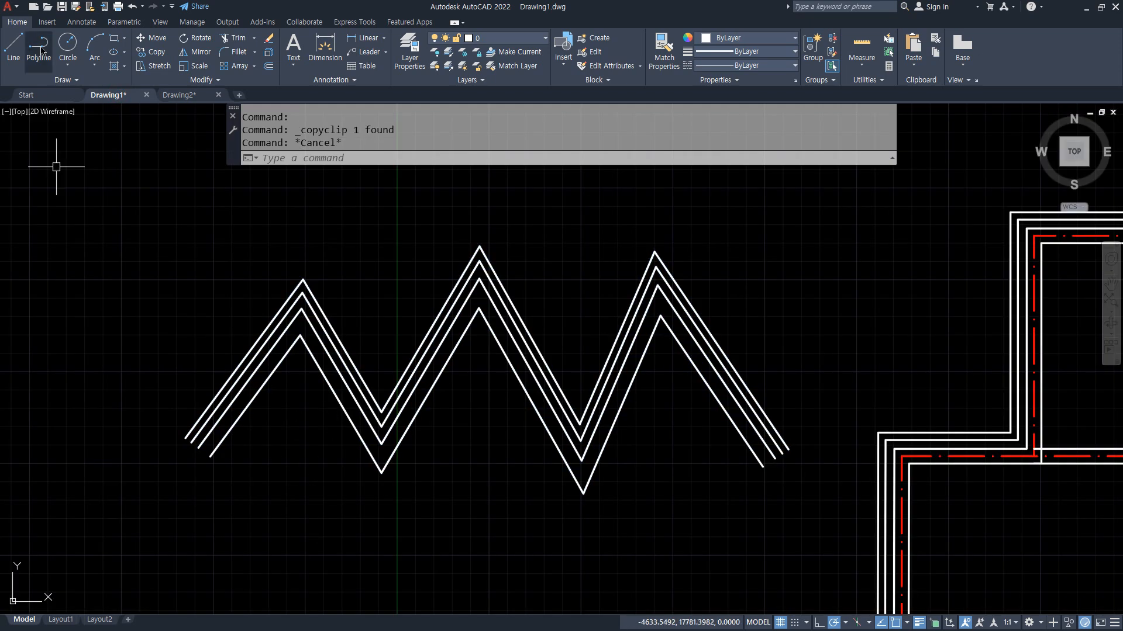
Step: Return to Drawing2 and erase its zigzag multiline
left_click(184, 94)
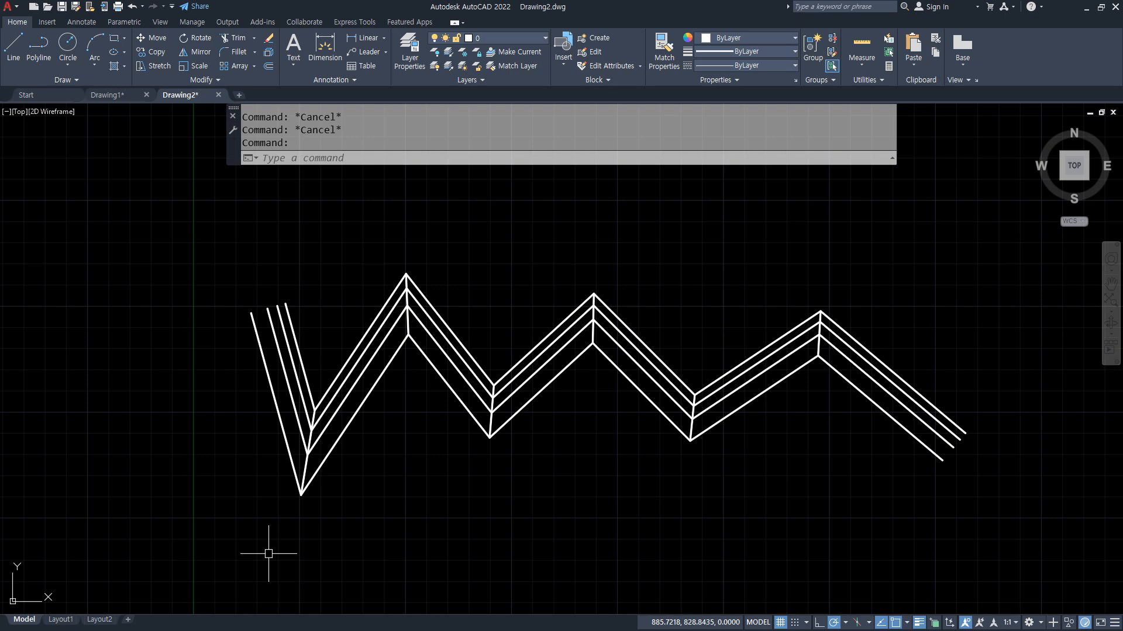
left_click(447, 388)
left_click(432, 404)
type("e")
key("Return")
Step: Review the W420 multiline style's settings in Drawing2 and leave the style dialogs without changes
type("mlstyle")
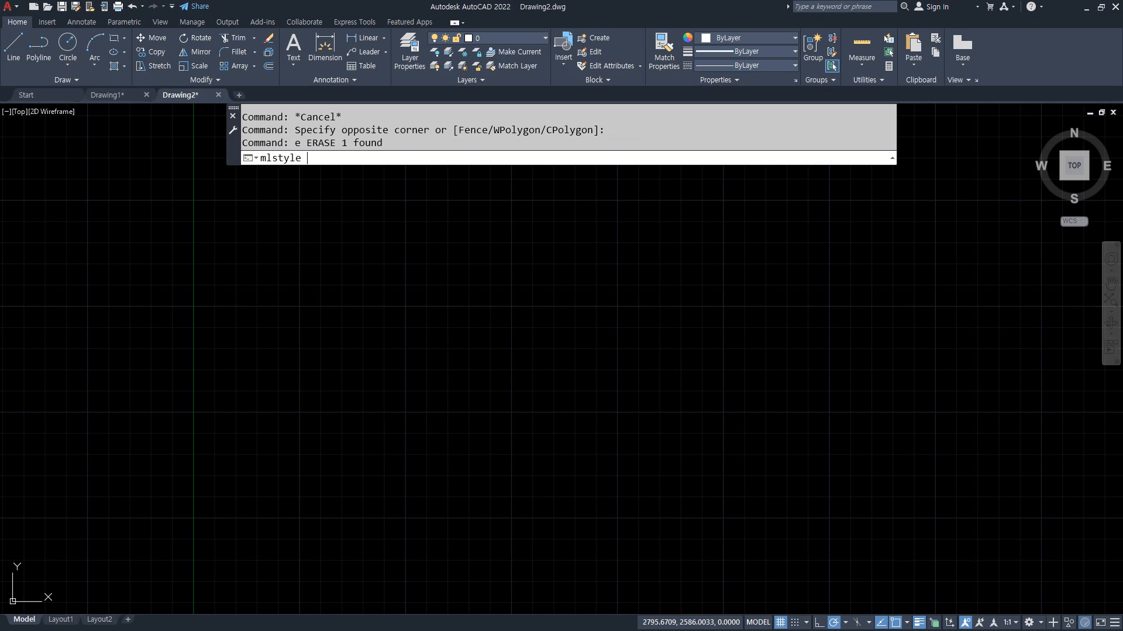
key("Return")
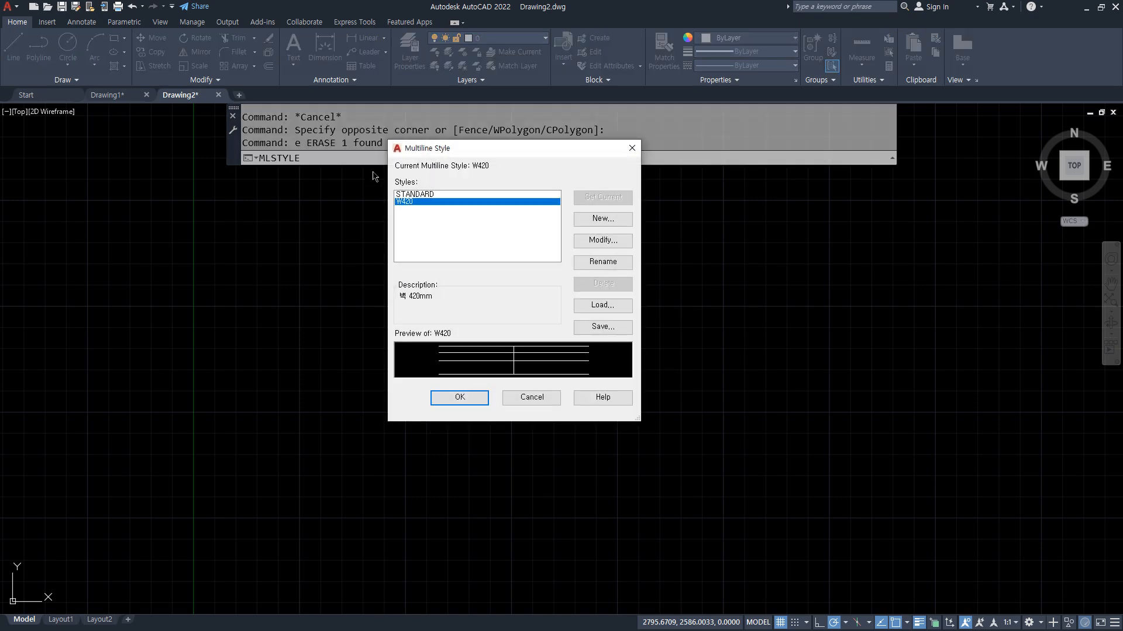
left_click(603, 240)
mouse_move(468, 278)
left_mouse_down()
mouse_move(389, 286)
mouse_move(485, 276)
mouse_move(462, 287)
left_mouse_up()
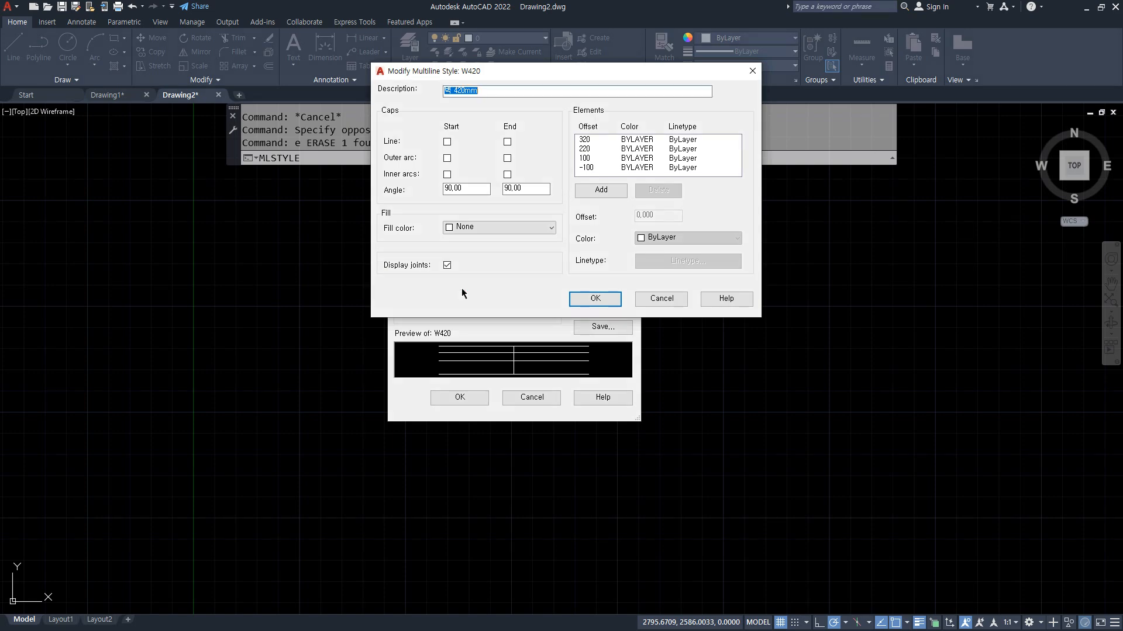
key("Escape")
key("Escape")
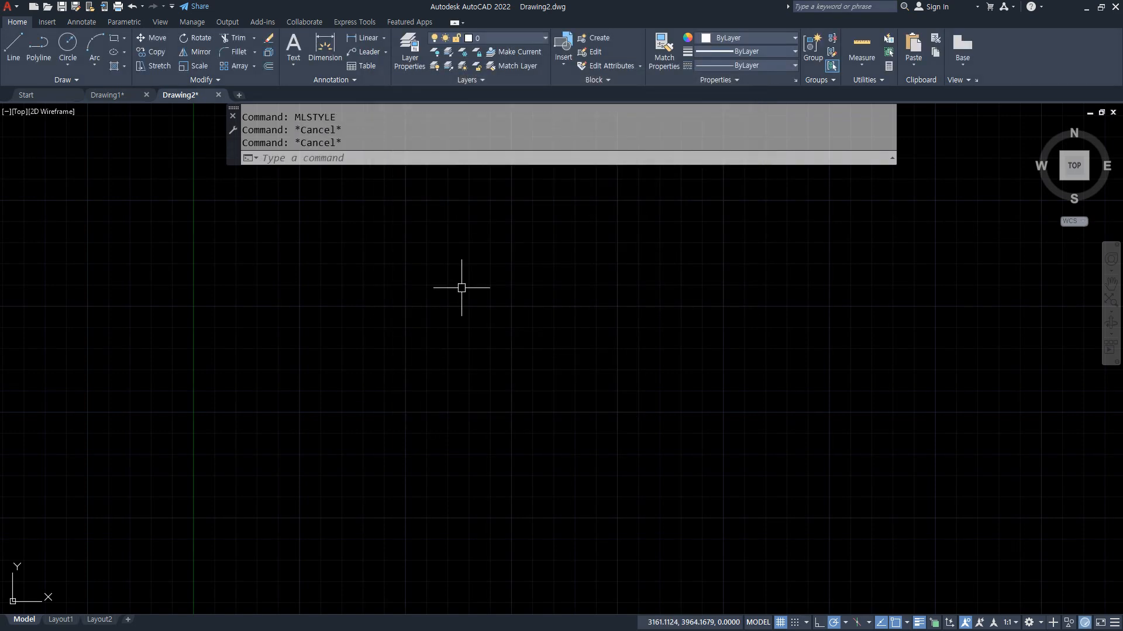
Step: Paste the copied zigzag multiline into Drawing2 above and to the right of the origin
scroll(427, 357, "down", 2)
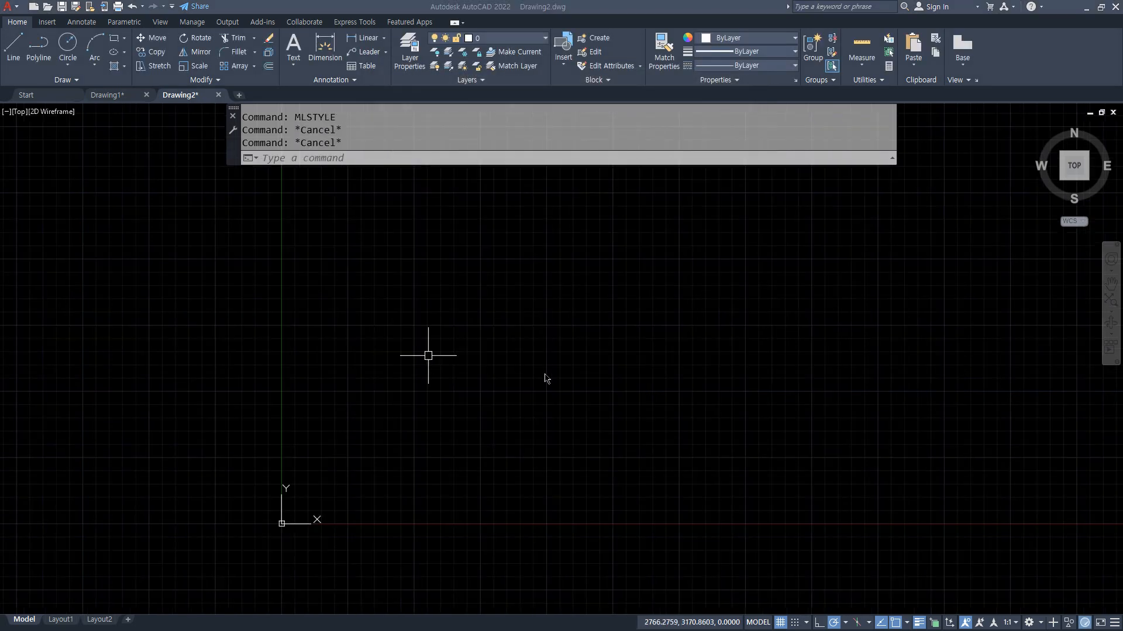
left_click(440, 413)
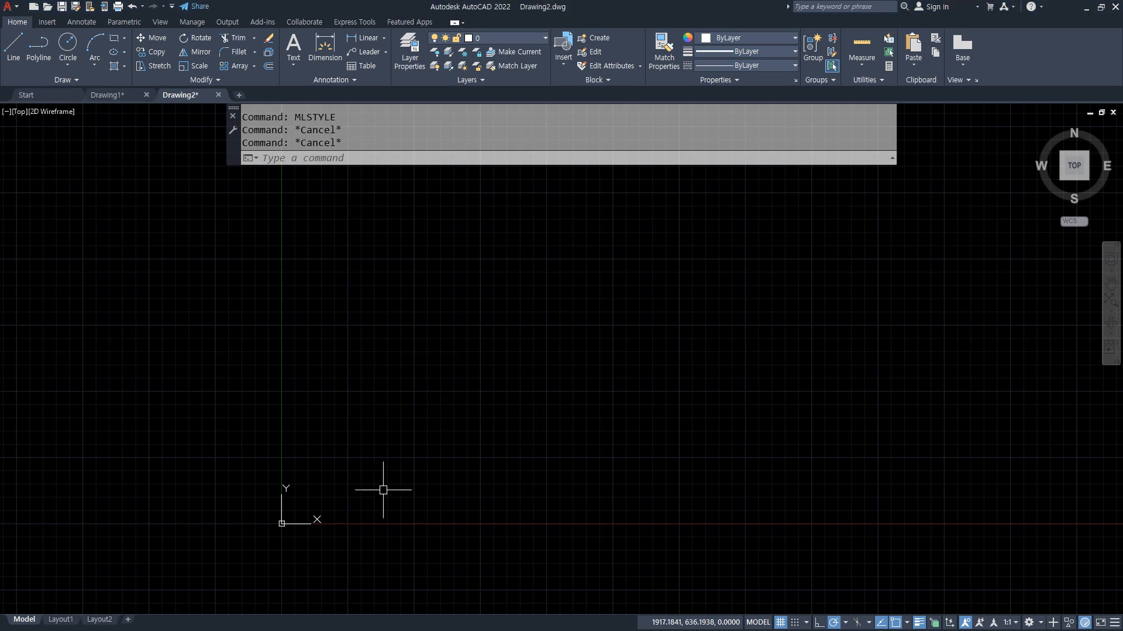
key("ctrl+v")
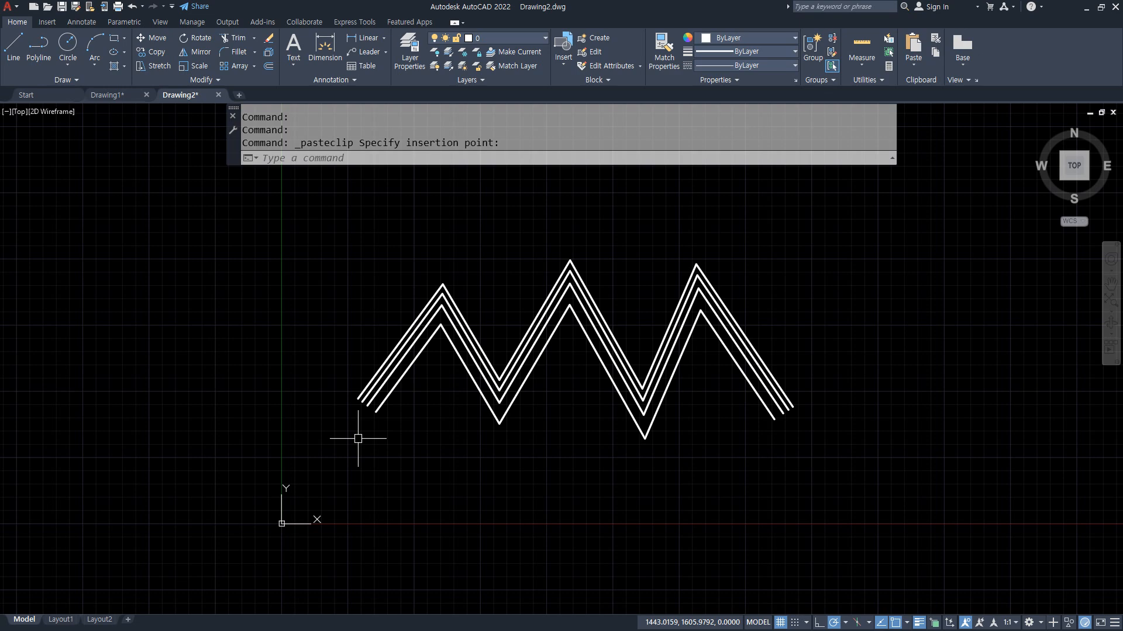
Step: Check the W4201 multiline style's preview and available editing options in the Multiline Style manager, and close it
type("mlstyle")
key("Return")
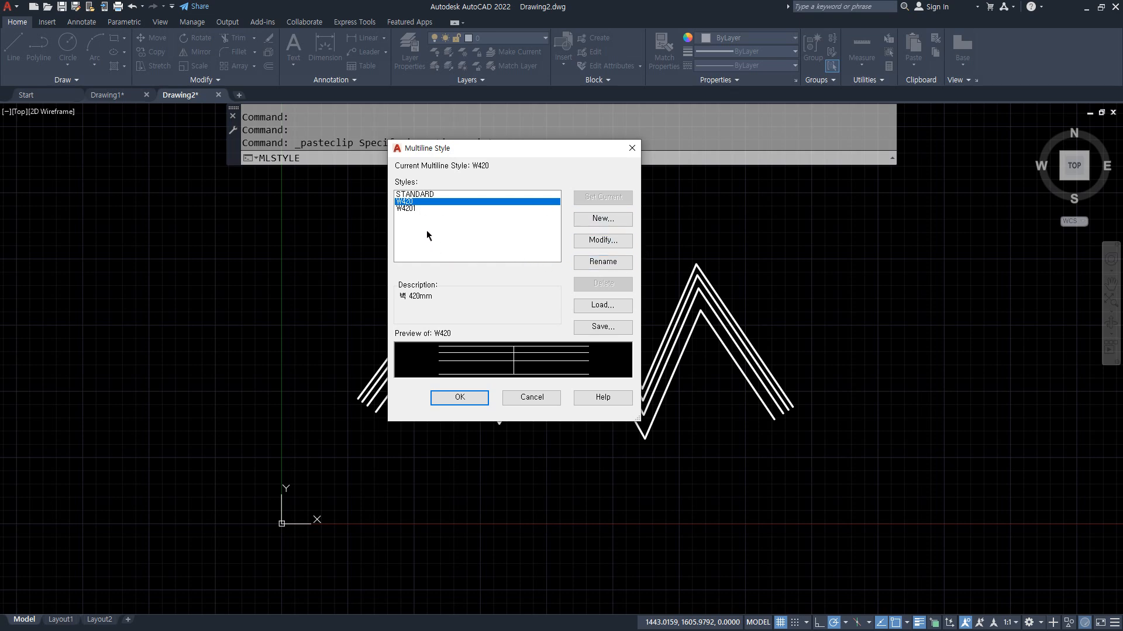
left_click(410, 210)
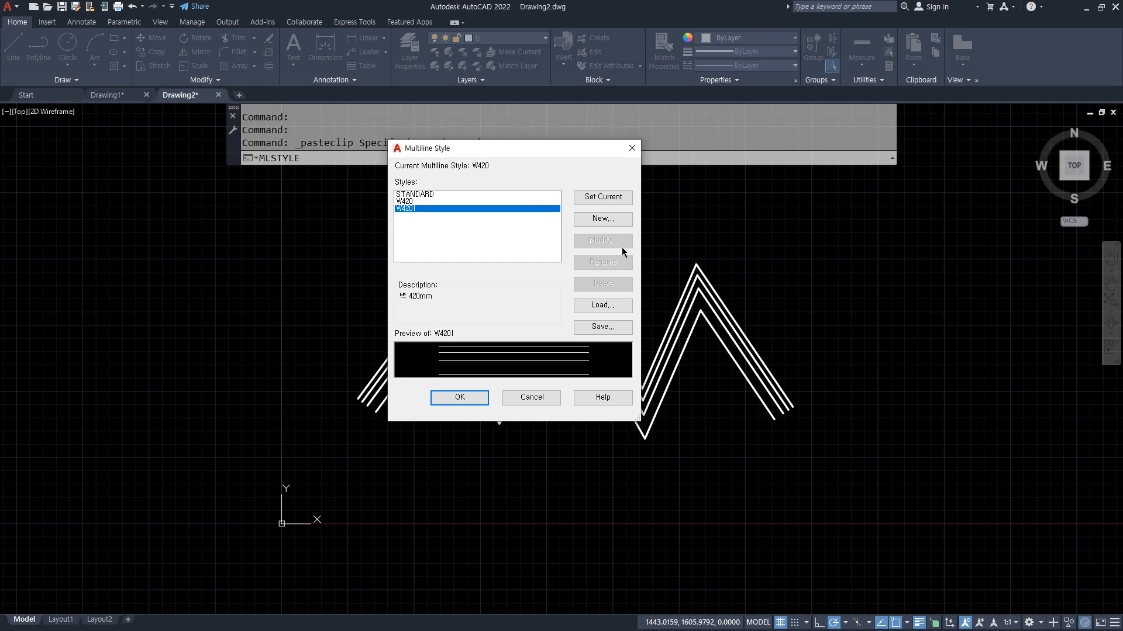
key("Return")
Step: Erase the pasted zigzag multiline, and turn on Display joints in the W4201 multiline style's settings
left_click(598, 327)
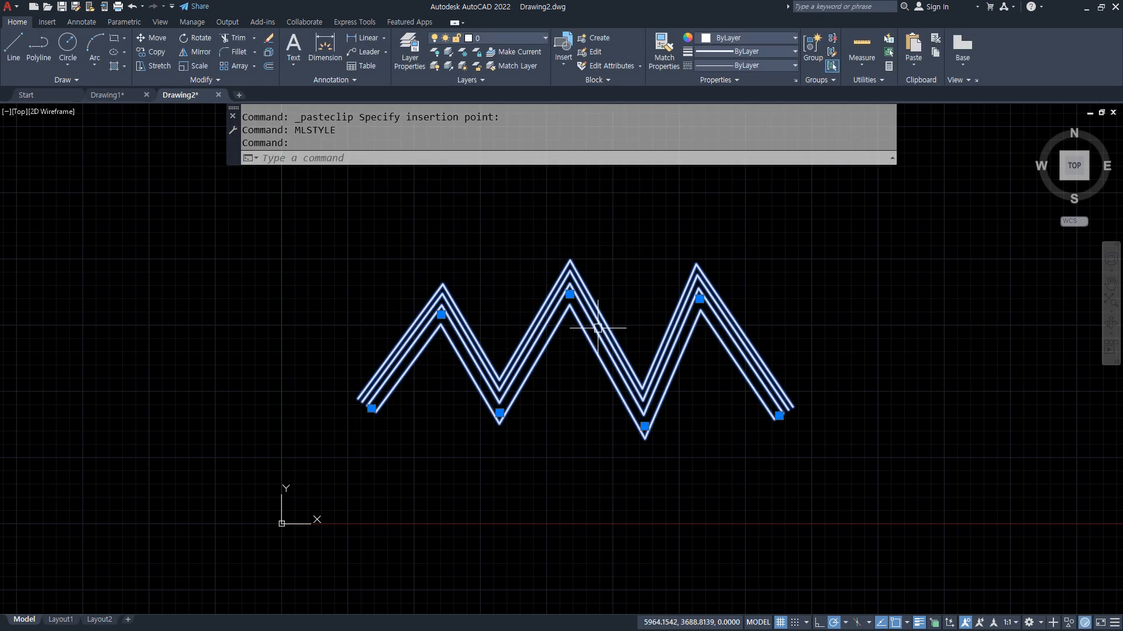
key("Delete")
type("mlstyle")
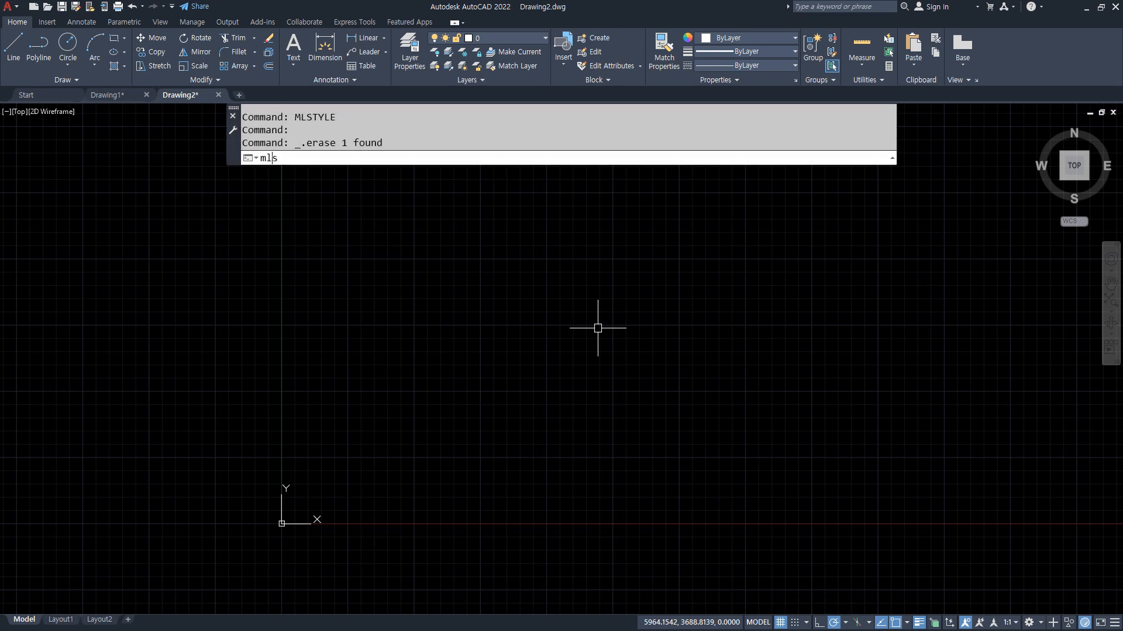
key("Return")
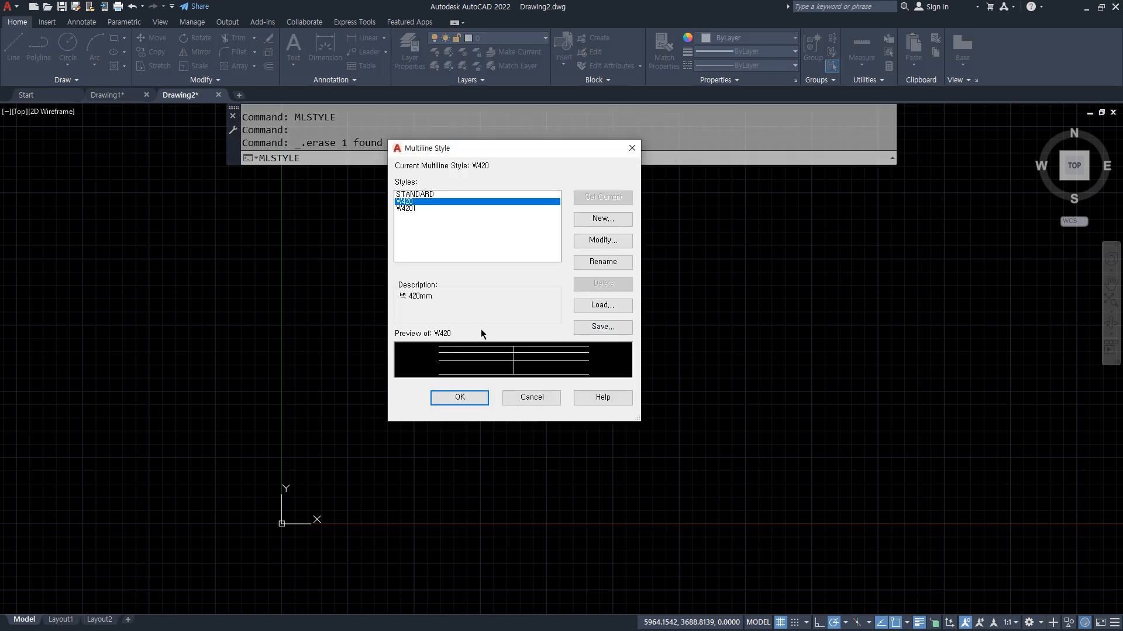
left_click(440, 213)
left_click(418, 212)
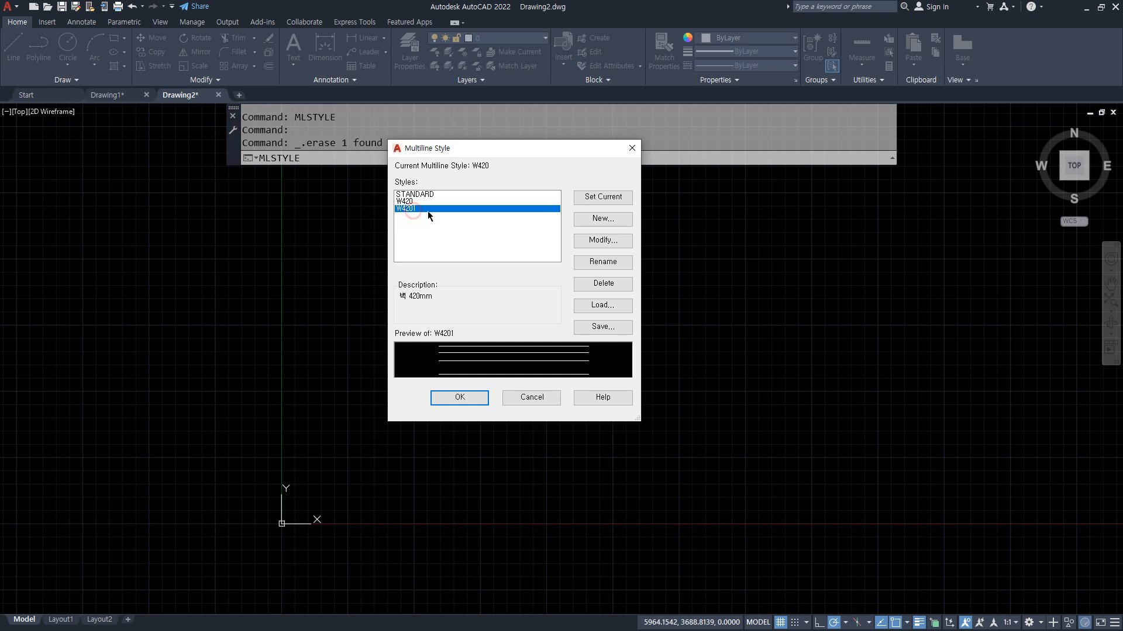
left_click(618, 240)
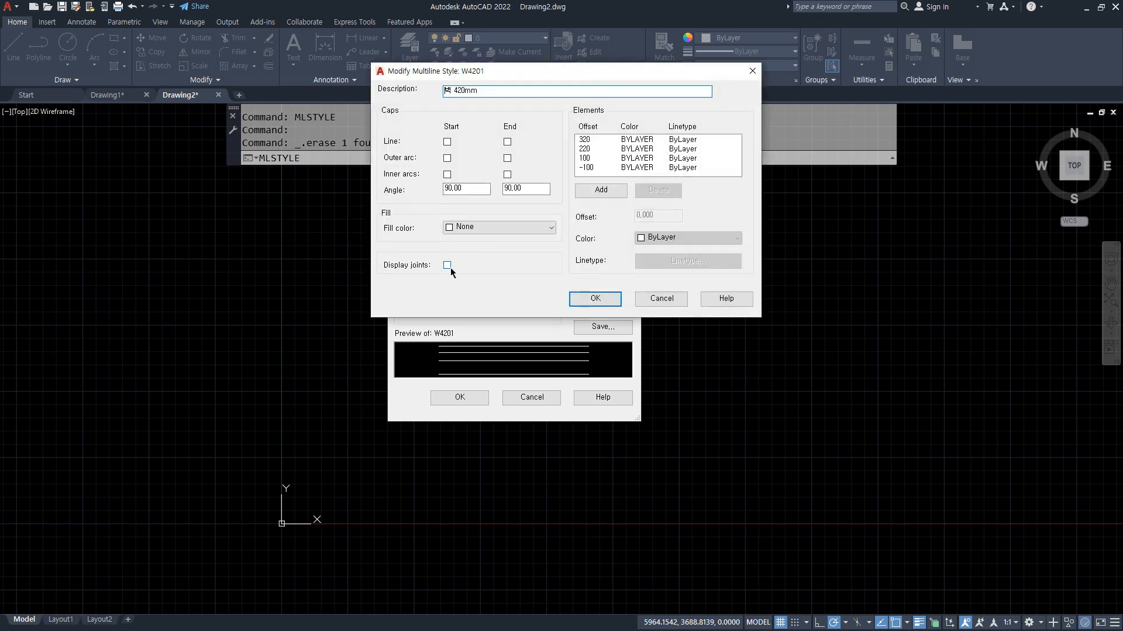
left_click(450, 267)
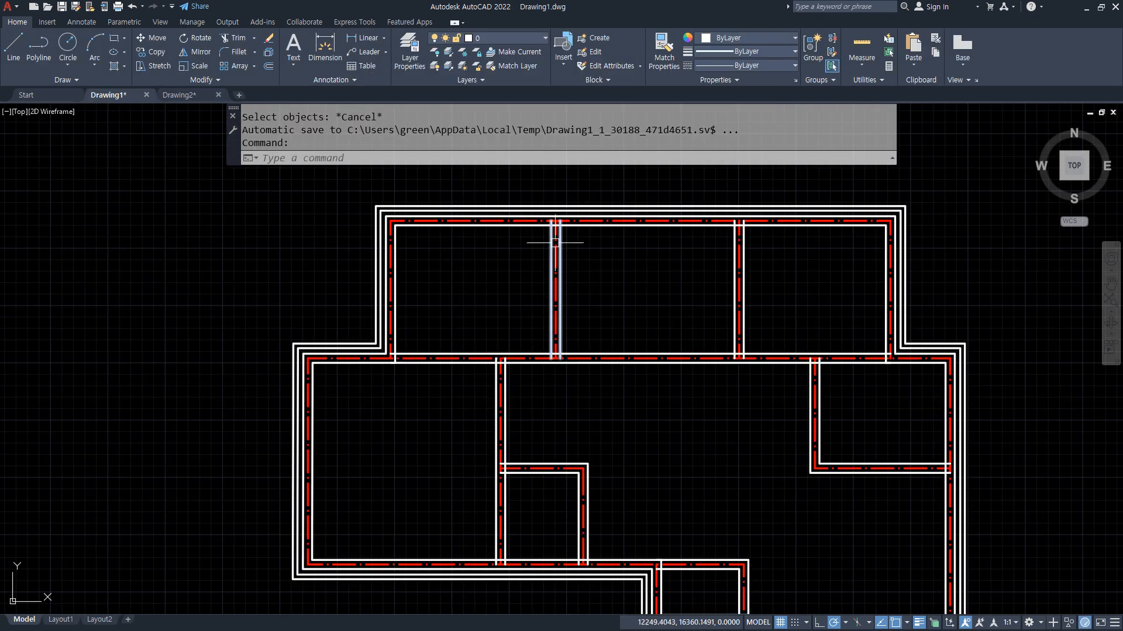
Step: In Drawing1, join the upper ends of the two top-row partition walls to the exterior wall with MLEDIT's Merged Tee
scroll(571, 236, "up", 8)
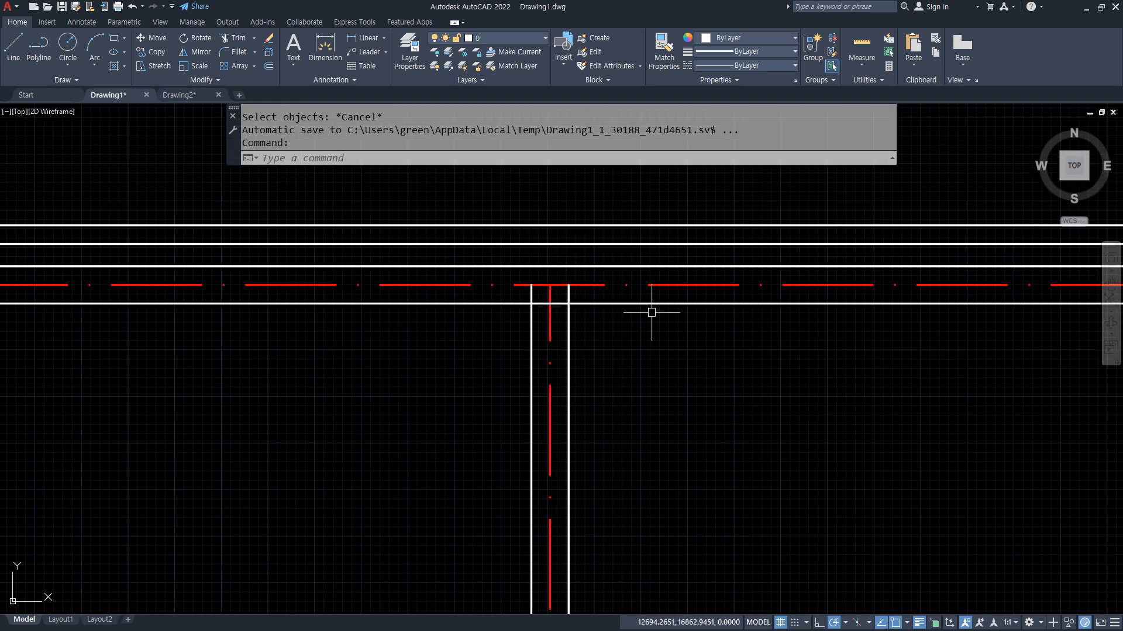
type("mledit")
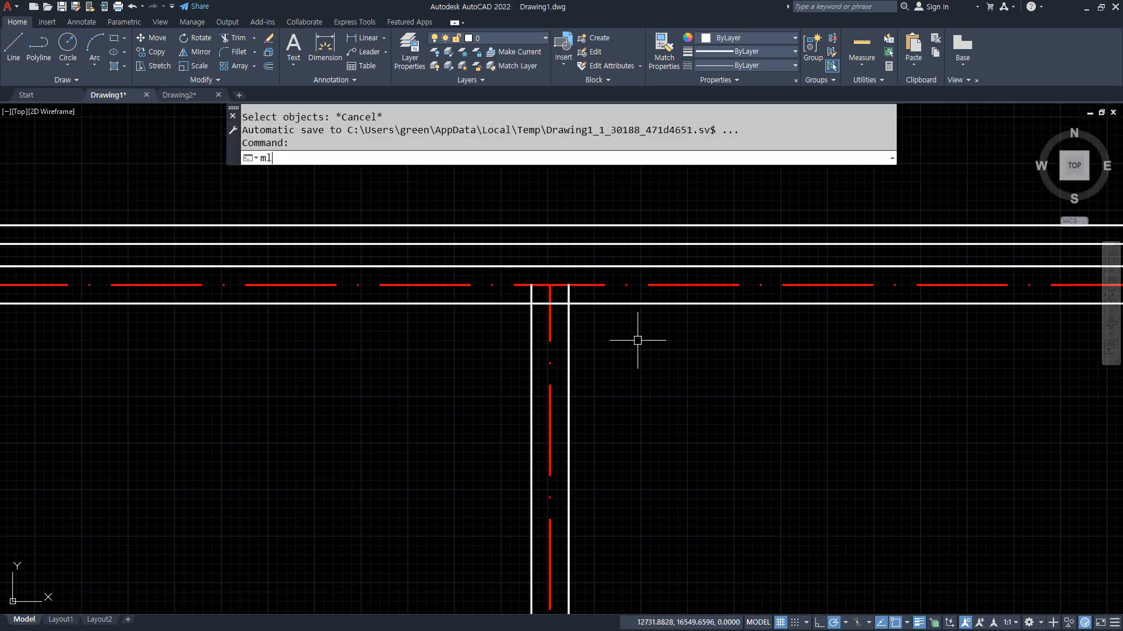
key("Return")
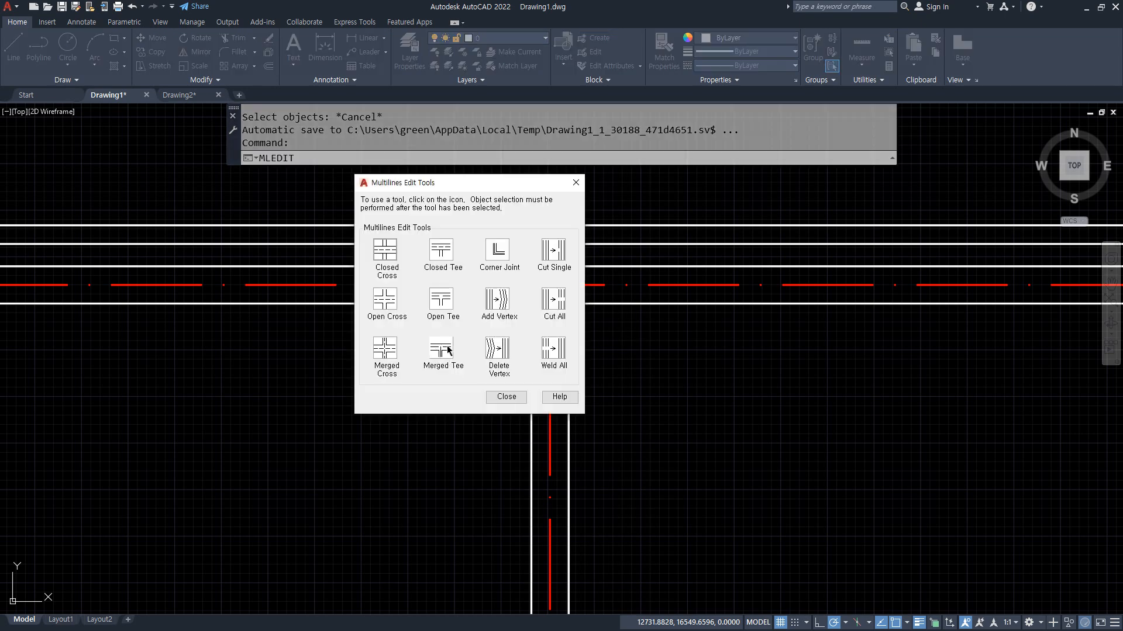
left_click(449, 358)
left_click(530, 337)
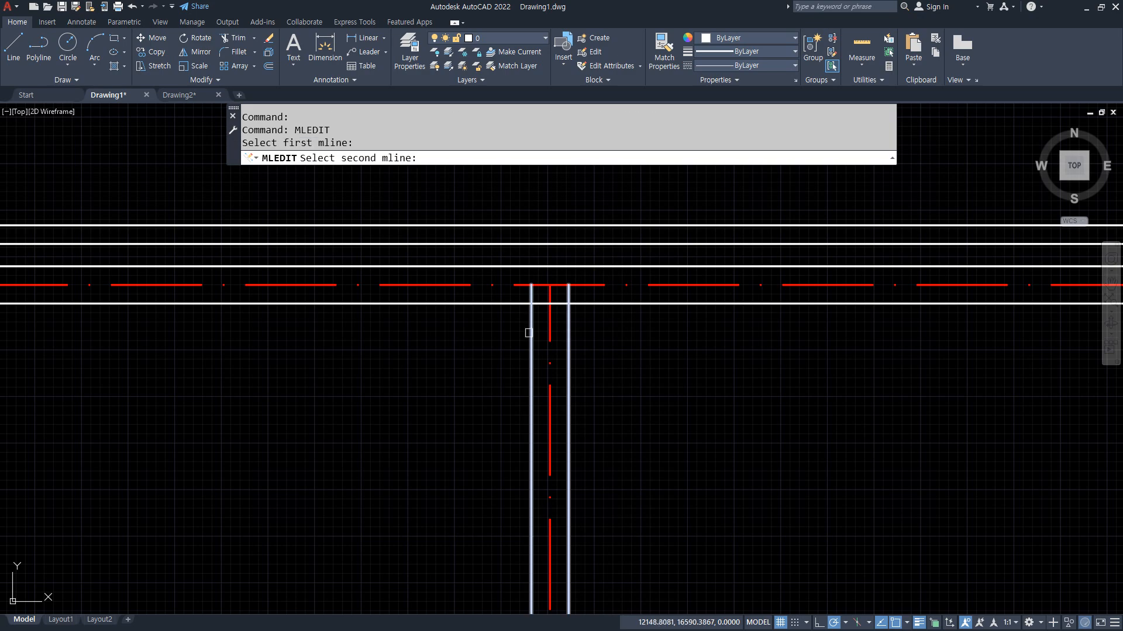
left_click(509, 302)
scroll(331, 489, "down", 5)
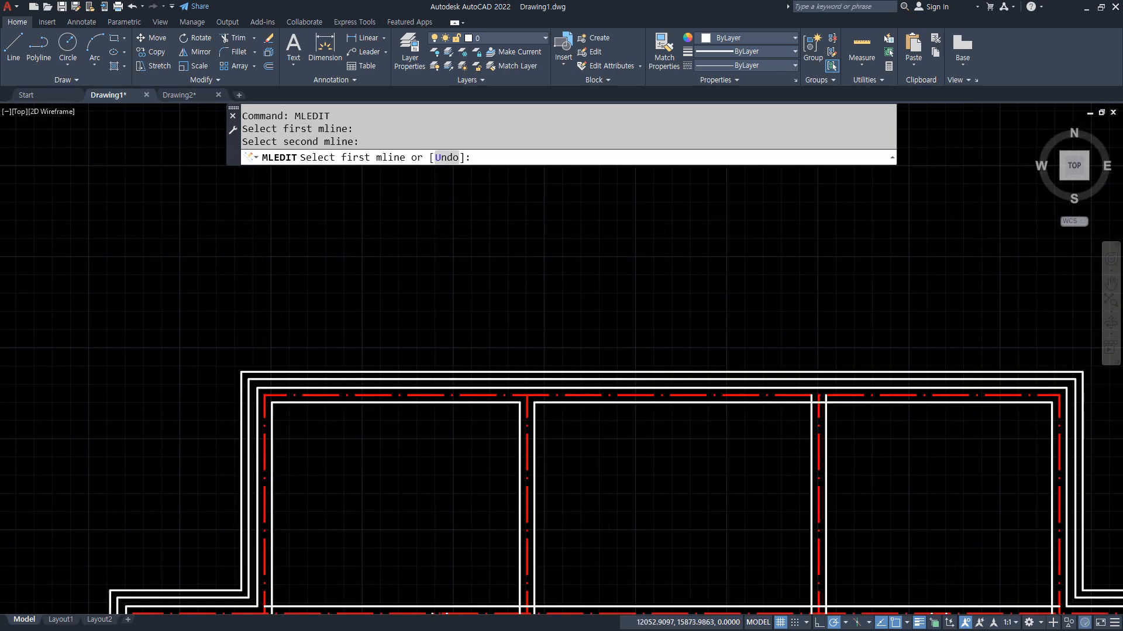
scroll(501, 406, "up", 5)
left_click(524, 233)
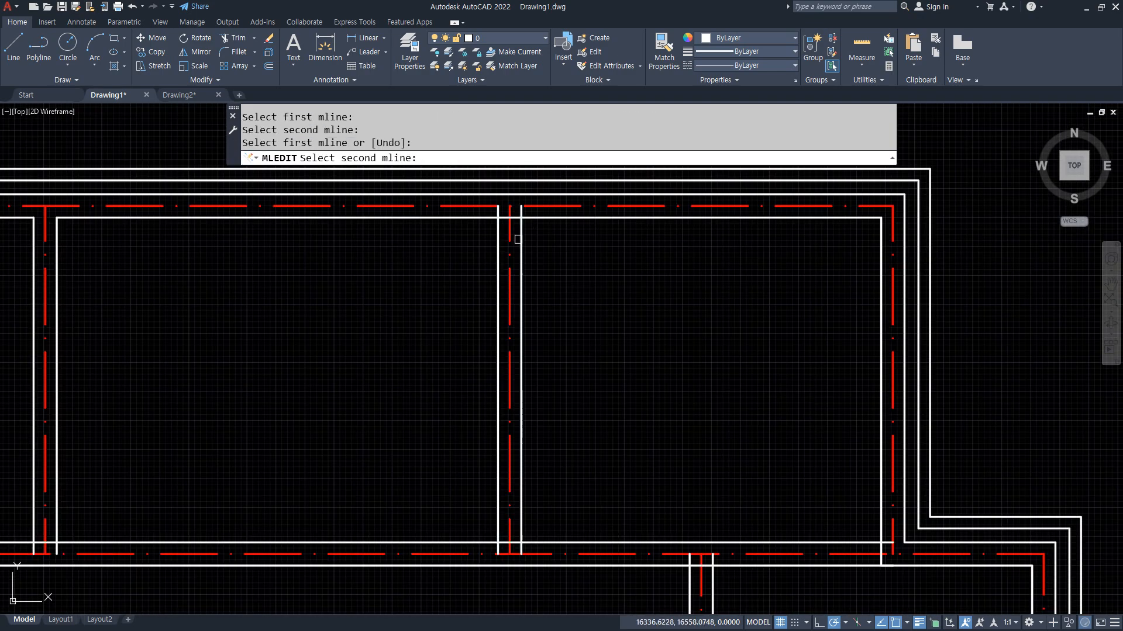
left_click(534, 216)
Step: Join the four partition wall ends meeting the long middle horizontal wall with Merged Tee, two from above and two from below
middle_click_drag(535, 550, 546, 386)
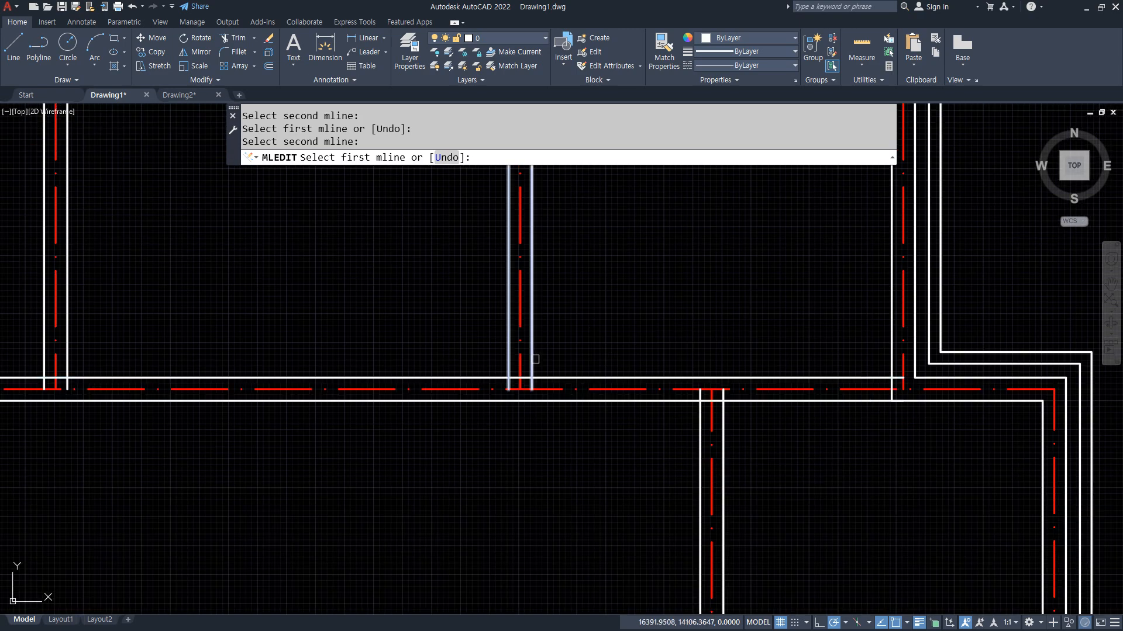
left_click(534, 360)
left_click(561, 381)
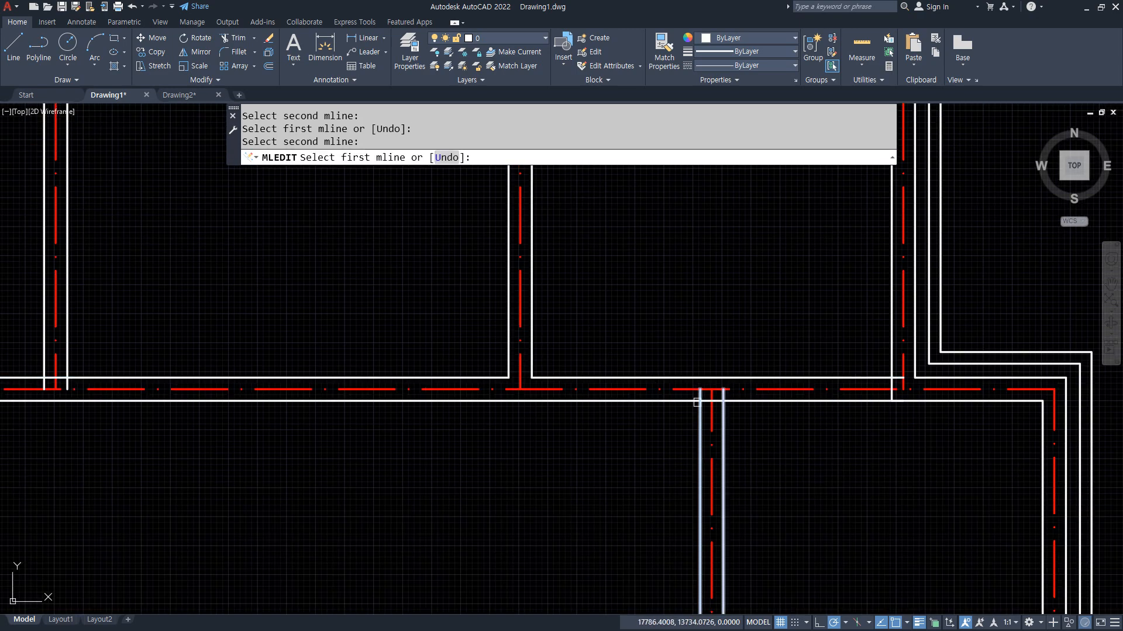
left_click(700, 411)
left_click(681, 402)
middle_click_drag(321, 337, 652, 323)
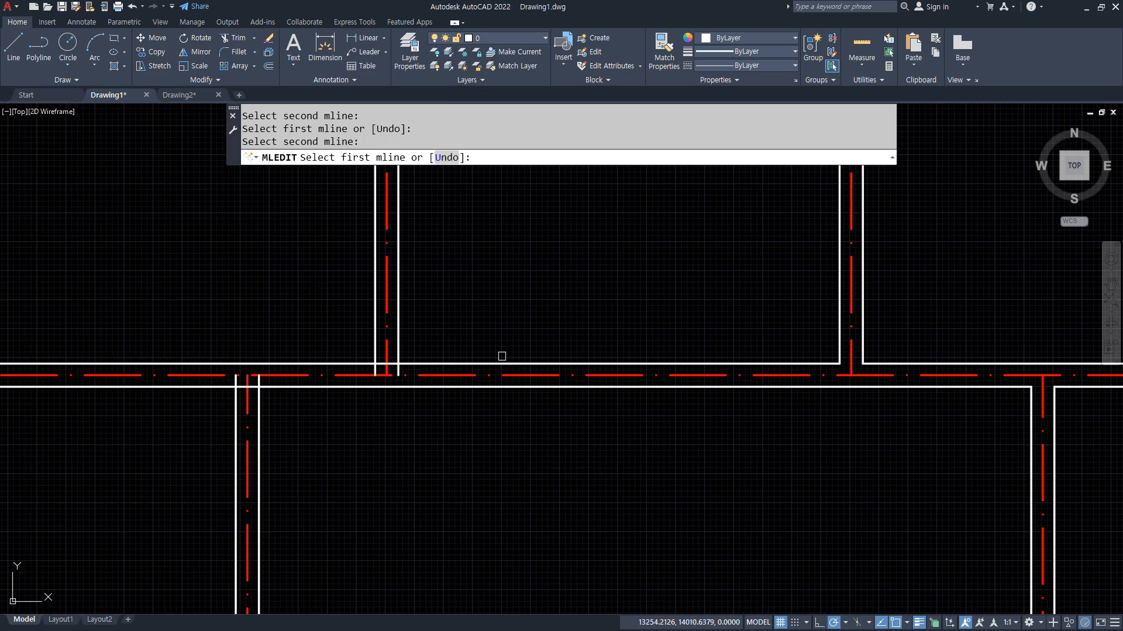
left_click(398, 351)
left_click(310, 386)
left_click(252, 393)
left_click(278, 382)
Step: Merge the small lower-left room's L-shaped wall into the adjacent partition, and both walls' lower ends into the exterior wall
scroll(318, 411, "down", 4)
scroll(341, 348, "down", 2)
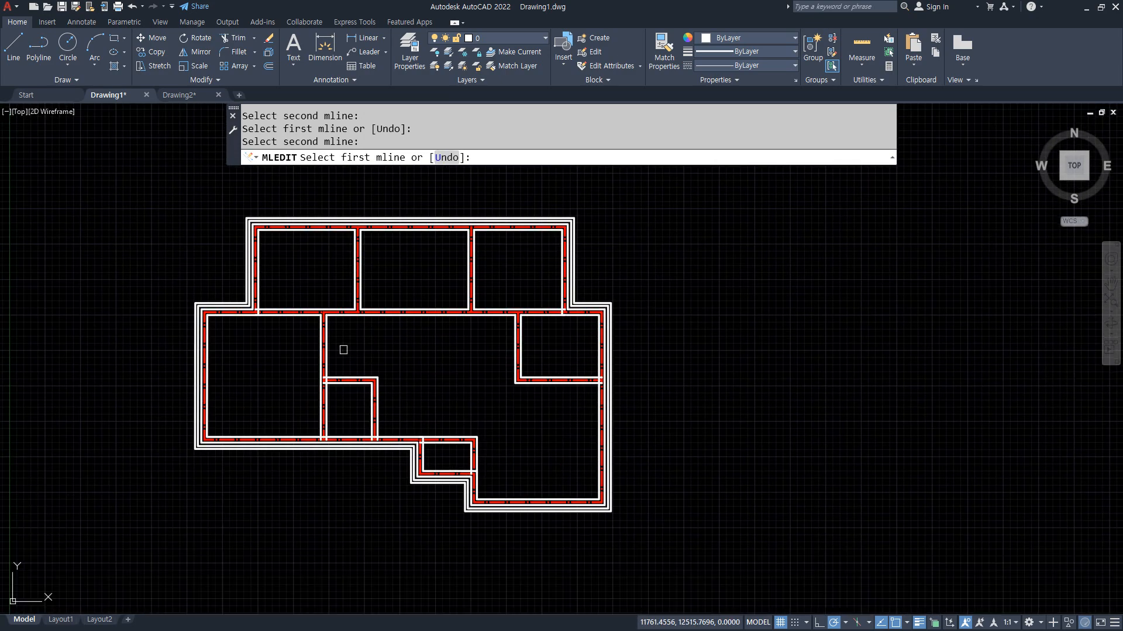
scroll(349, 436, "up", 8)
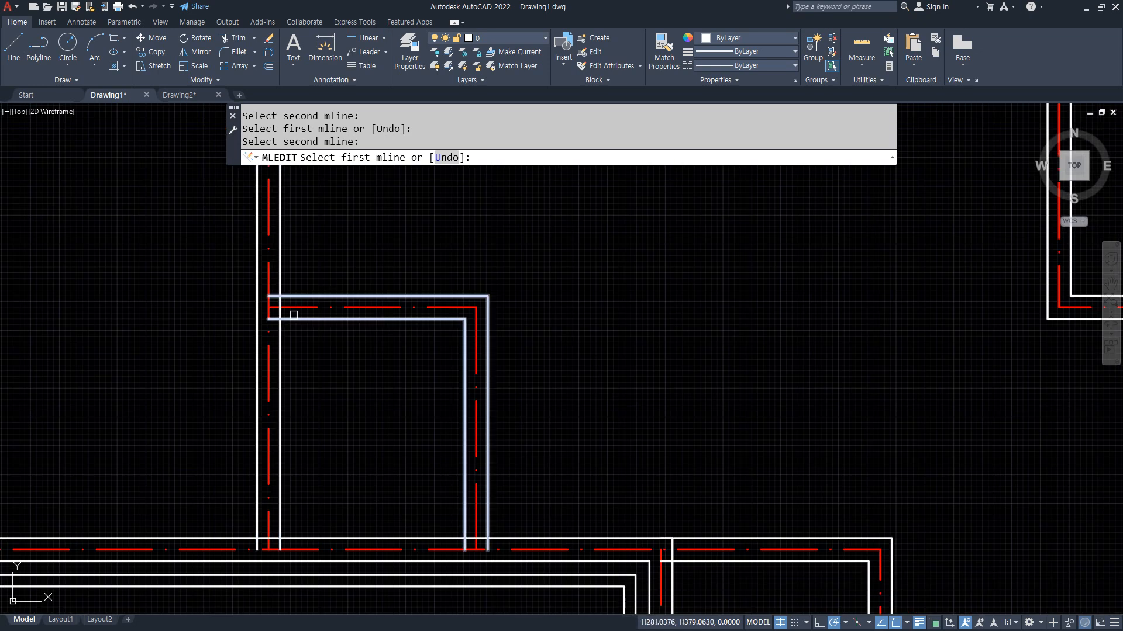
left_click(281, 319)
left_click(282, 351)
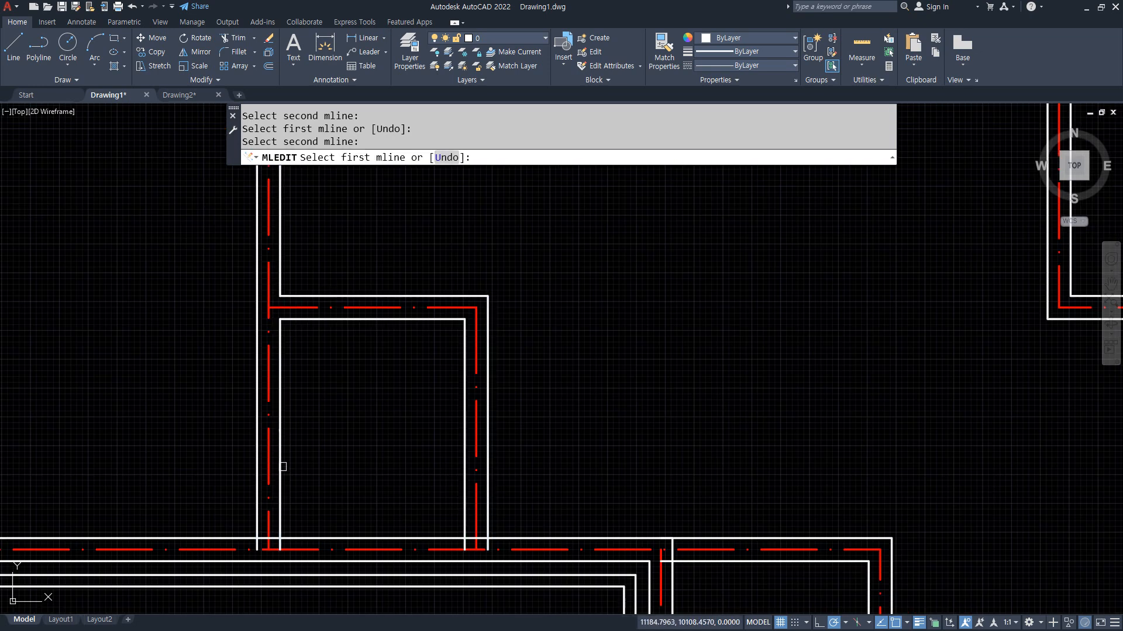
left_click(281, 530)
left_click(357, 536)
left_click(462, 519)
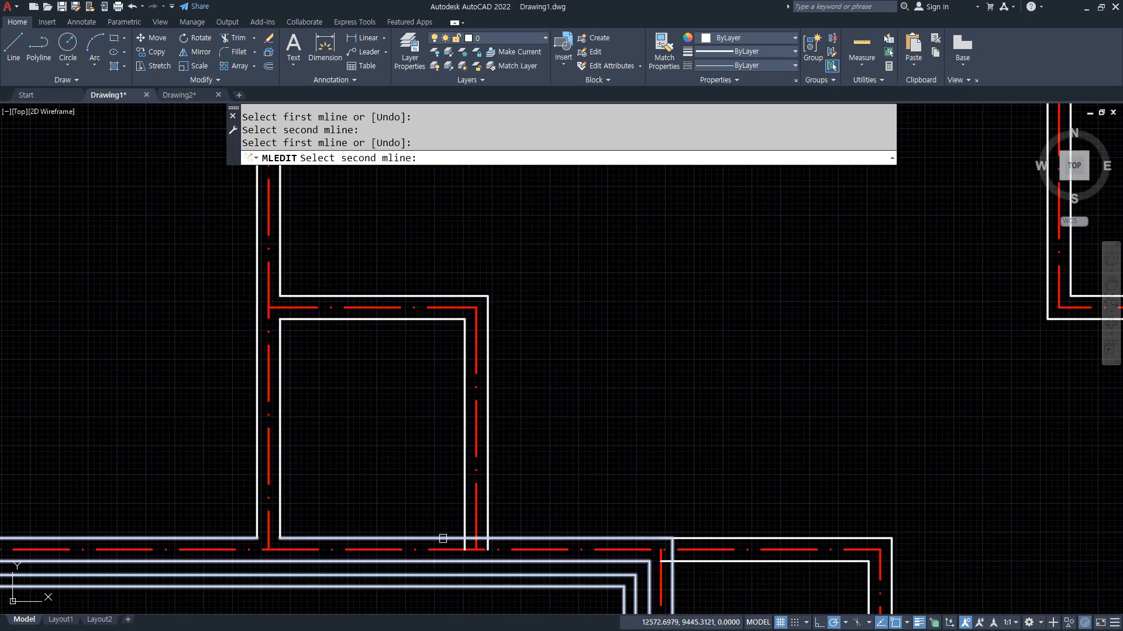
left_click(442, 543)
Step: Merge the horizontal wall of the room at the plan's right side into the right exterior wall
scroll(594, 466, "down", 3)
middle_click_drag(870, 438, 493, 405)
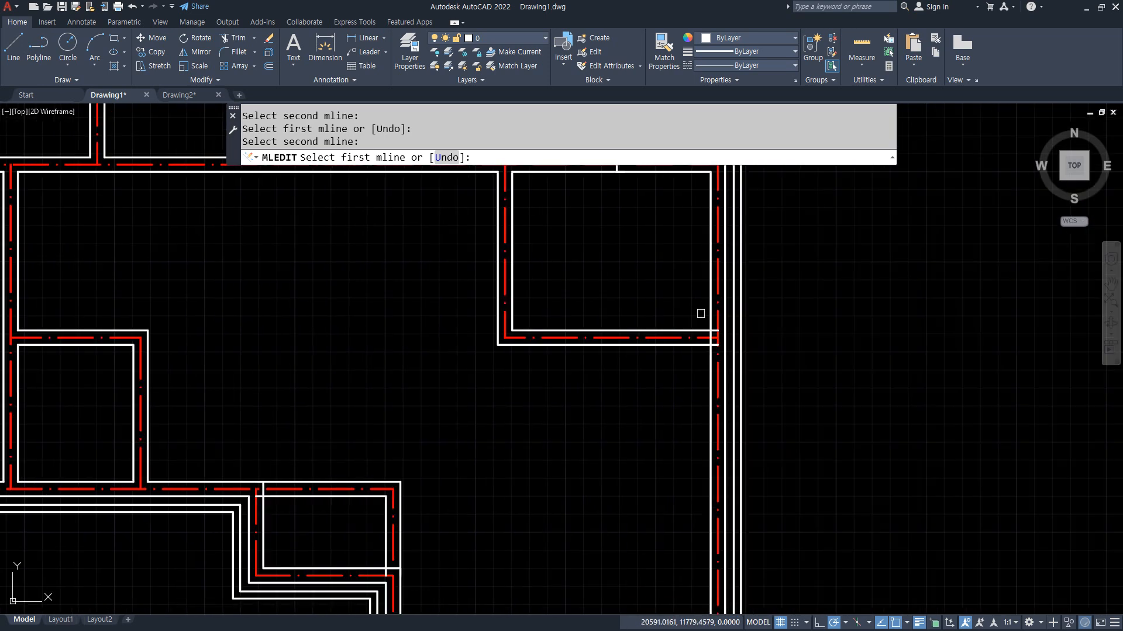
left_click(688, 345)
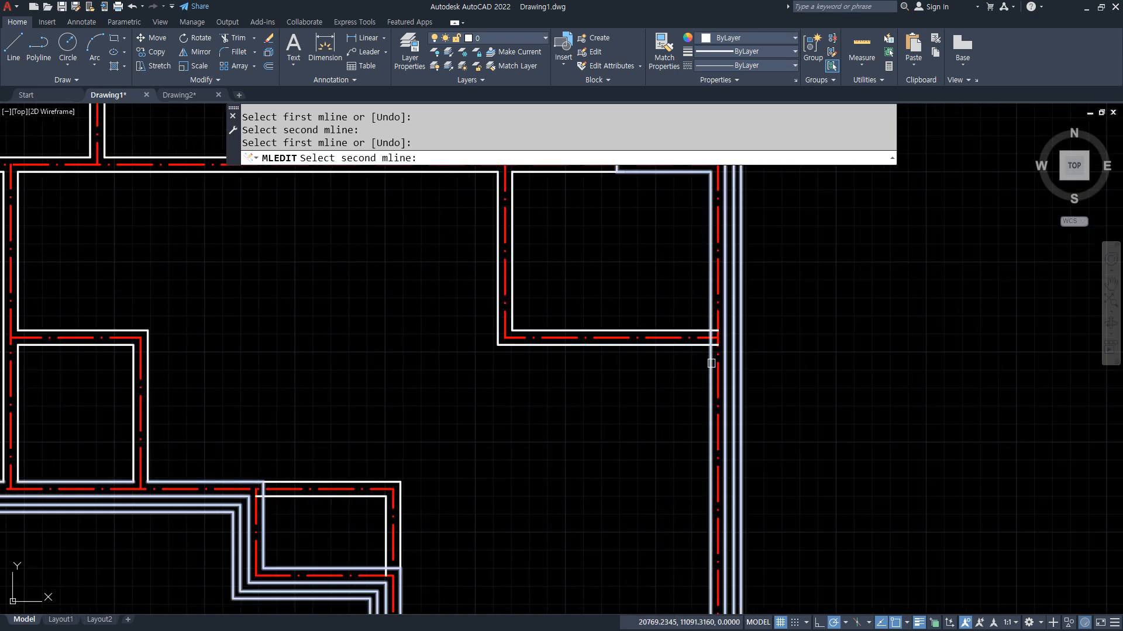
left_click(711, 358)
scroll(626, 426, "down", 3)
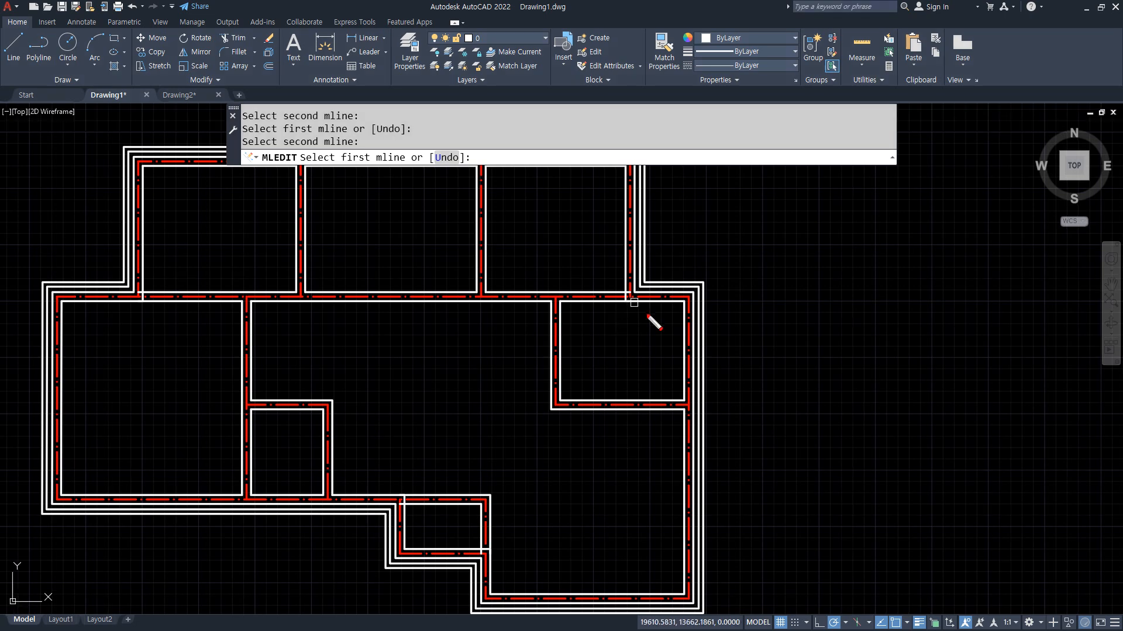
mouse_move(645, 320)
left_mouse_down()
mouse_move(638, 282)
mouse_move(648, 318)
left_mouse_up()
mouse_move(159, 316)
left_mouse_down()
mouse_move(142, 261)
mouse_move(153, 320)
left_mouse_up()
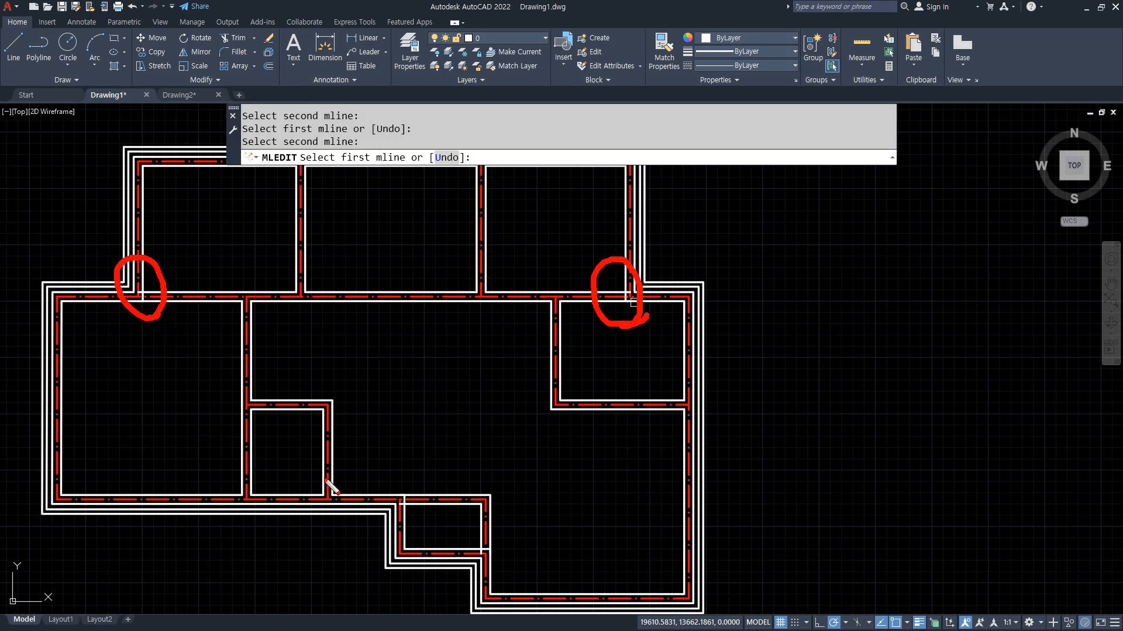
mouse_move(412, 517)
left_mouse_down()
mouse_move(421, 491)
mouse_move(426, 529)
left_mouse_up()
left_click_drag(495, 588, 496, 569)
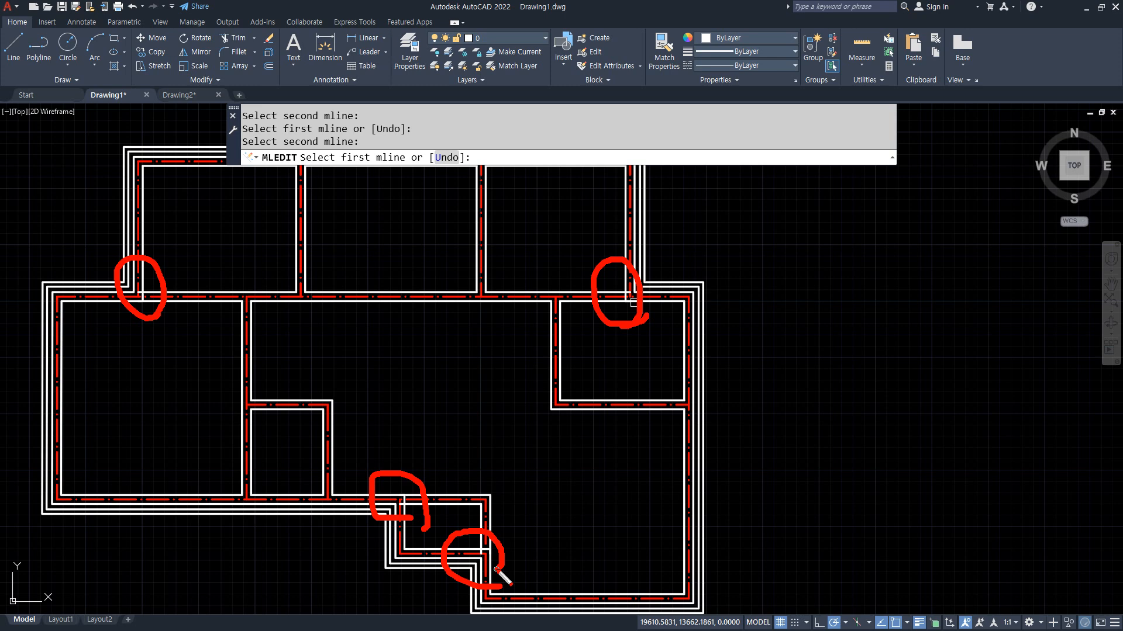
key("Escape")
Step: Merge the left end of the long middle horizontal wall into the exterior wall at its upper-left inner corner
scroll(175, 265, "up", 2)
scroll(424, 384, "up", 4)
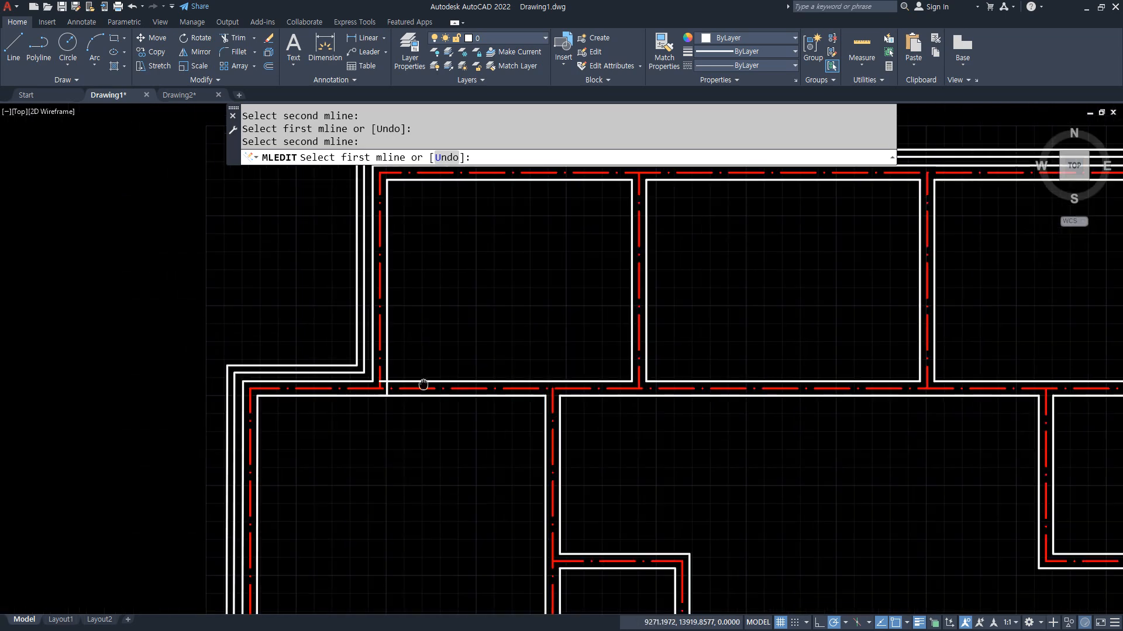
left_click(407, 380)
left_click(366, 347)
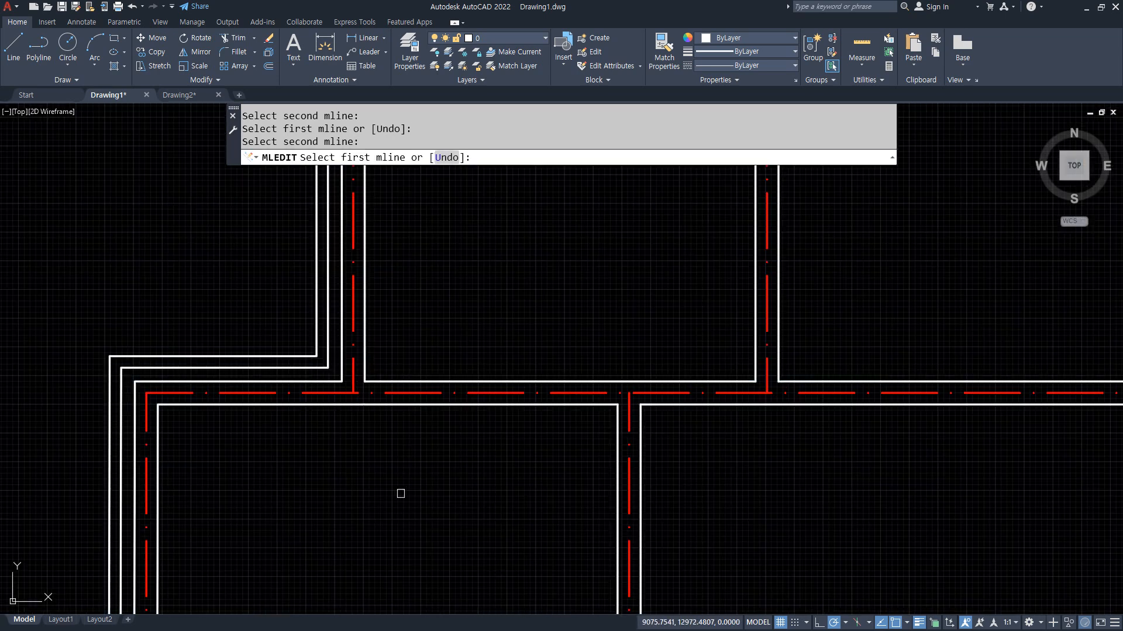
Step: Merge the right end of the long middle horizontal wall into the exterior wall at its upper-right inner corner
scroll(560, 453, "down", 4)
scroll(506, 370, "up", 4)
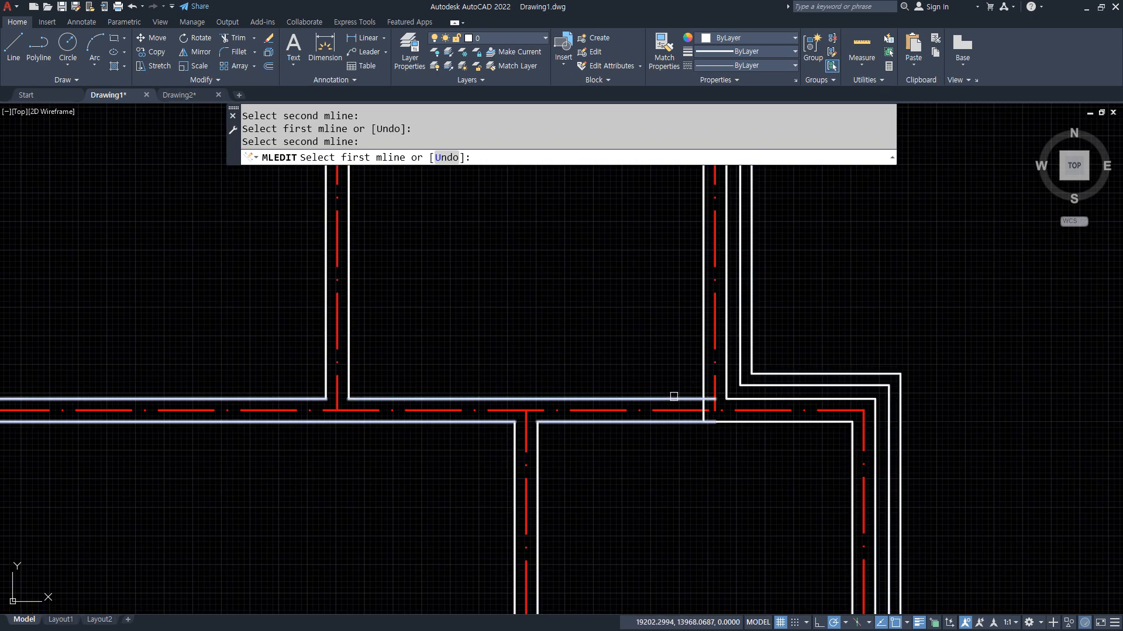
left_click(703, 372)
left_click(701, 372)
left_click(702, 372)
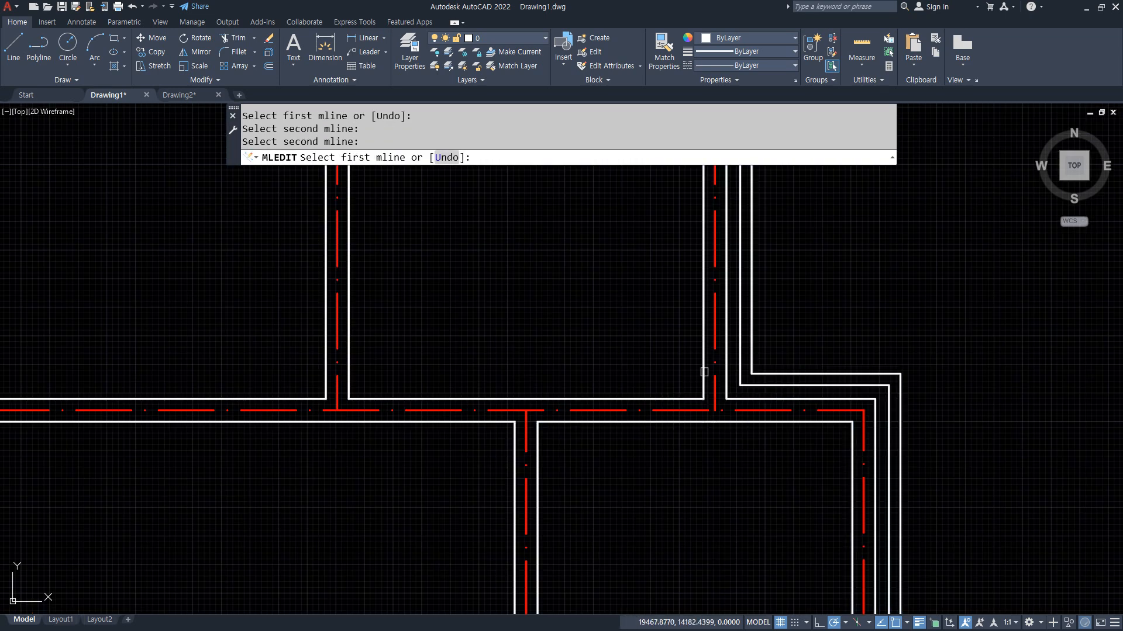
Step: Merge both ends of the small entrance room's L-shaped wall into the exterior wall and finish the multiline edit
scroll(608, 540, "down", 4)
scroll(433, 447, "up", 4)
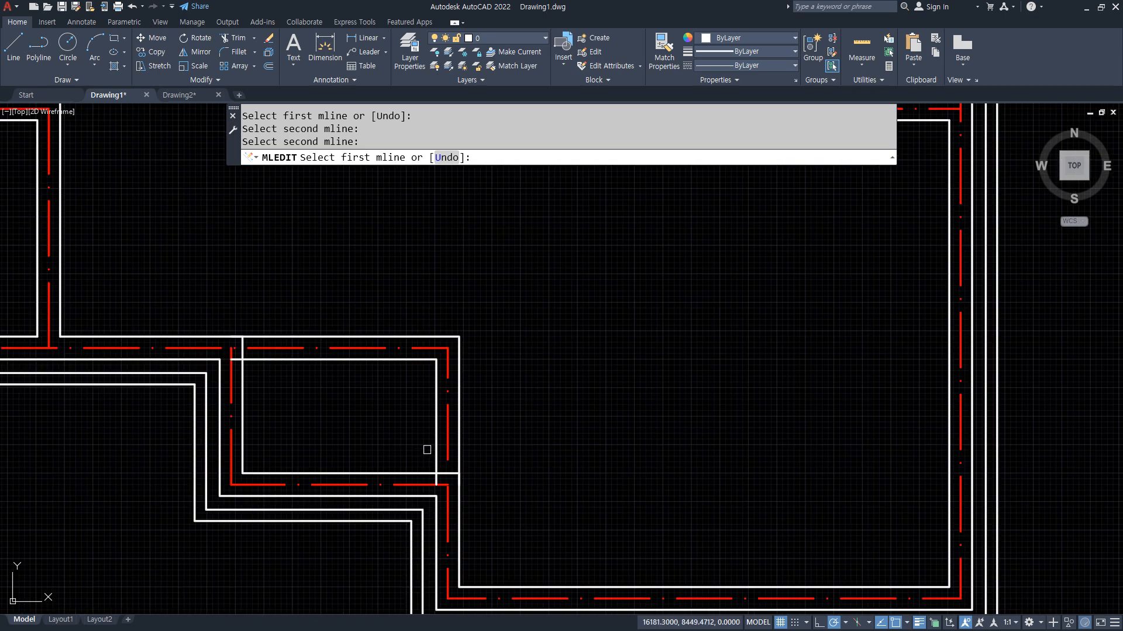
left_click(435, 443)
left_click(422, 470)
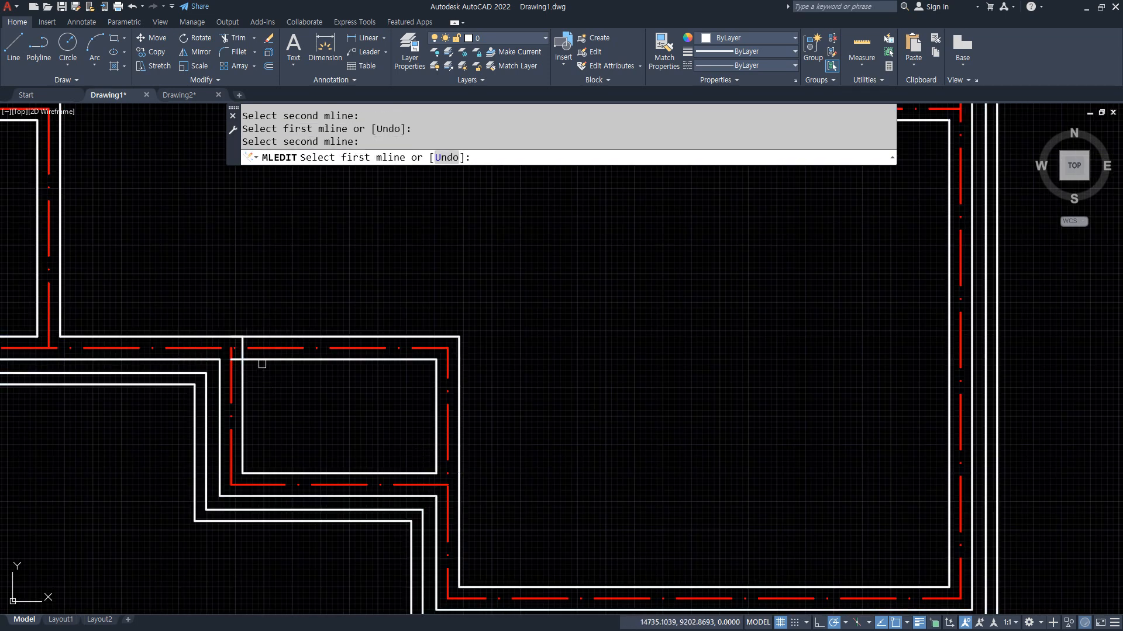
left_click(262, 360)
left_click(243, 377)
scroll(271, 401, "down", 3)
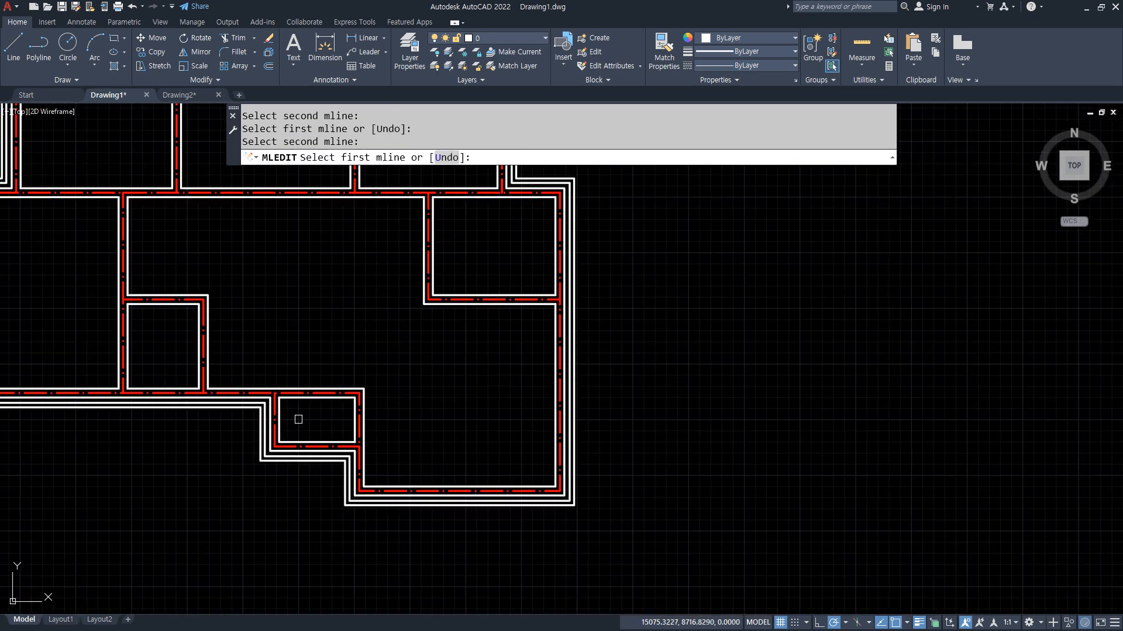
middle_click_drag(298, 418, 378, 426)
scroll(390, 447, "down", 3)
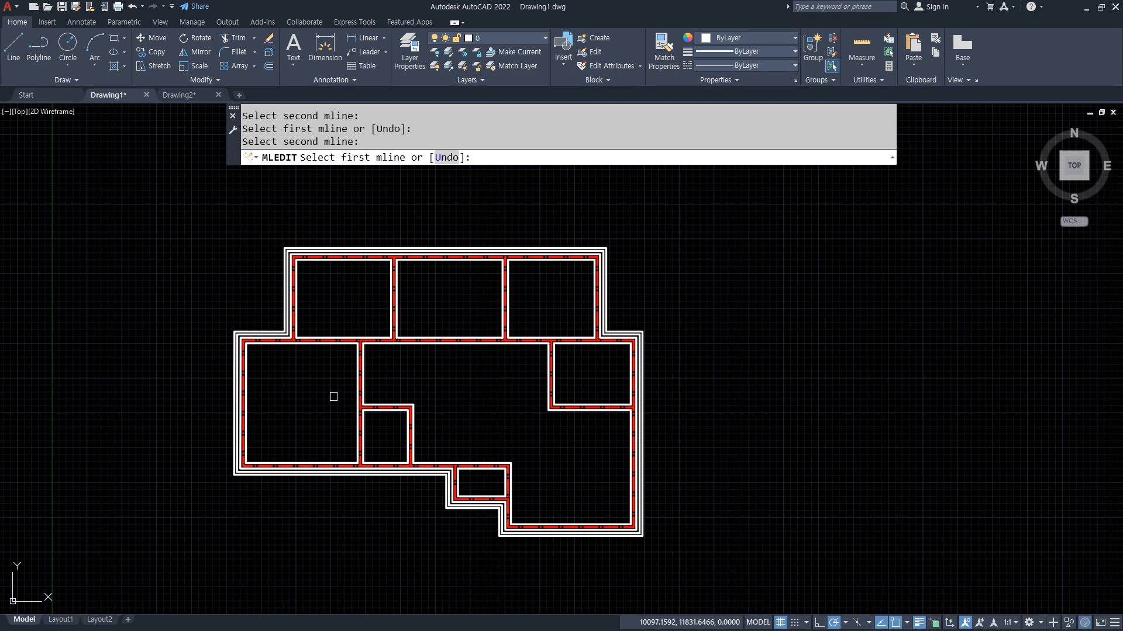
key("Escape")
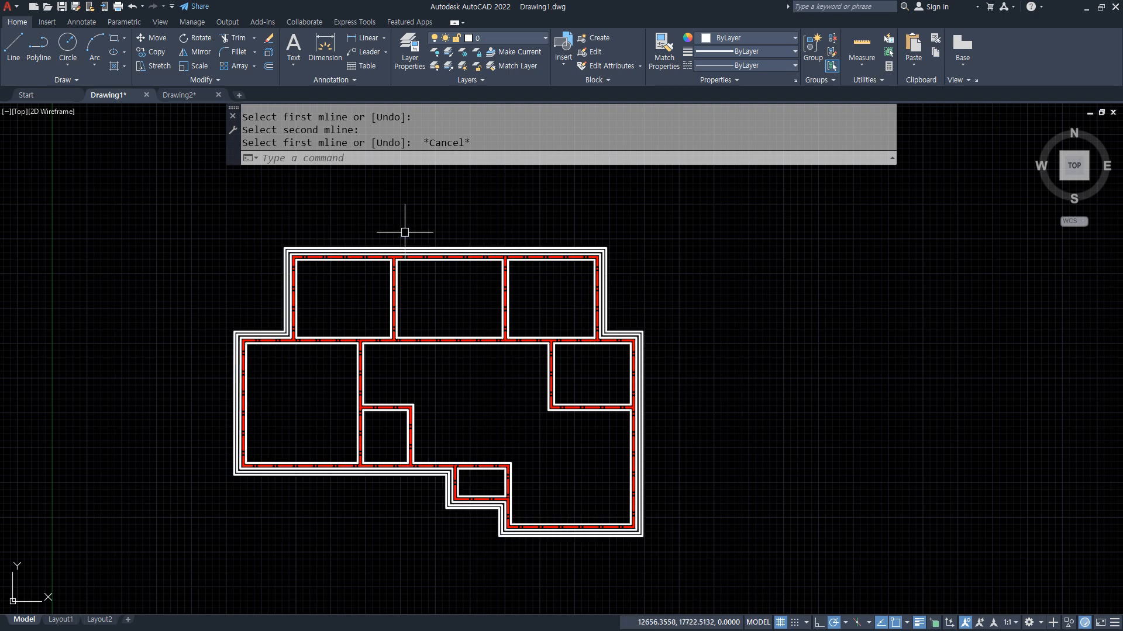
left_click(403, 252)
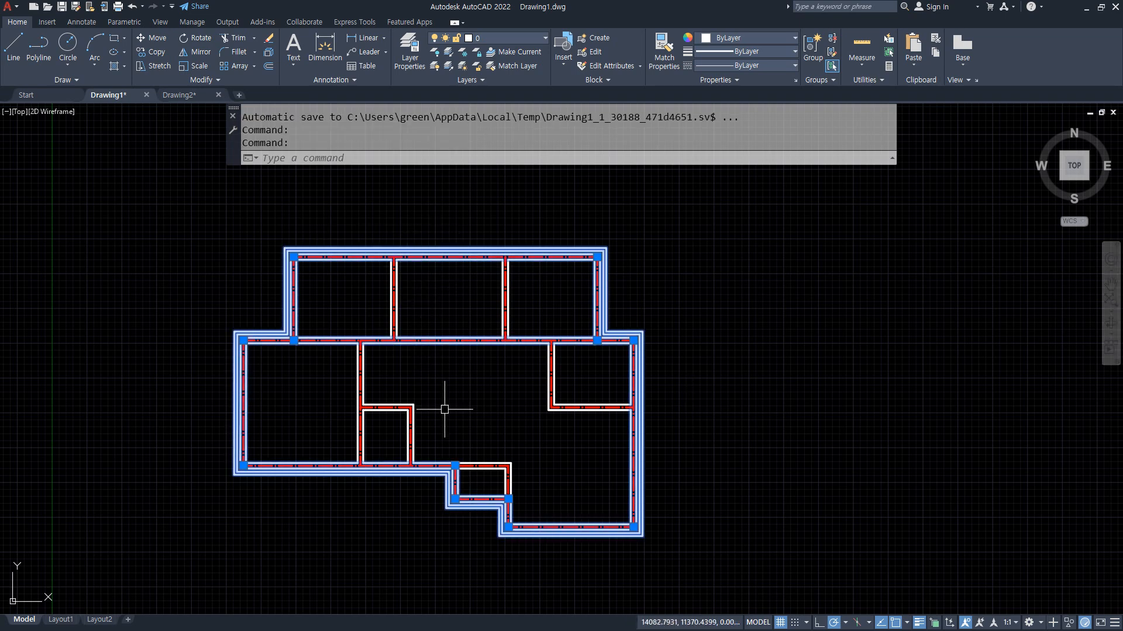
key("Escape")
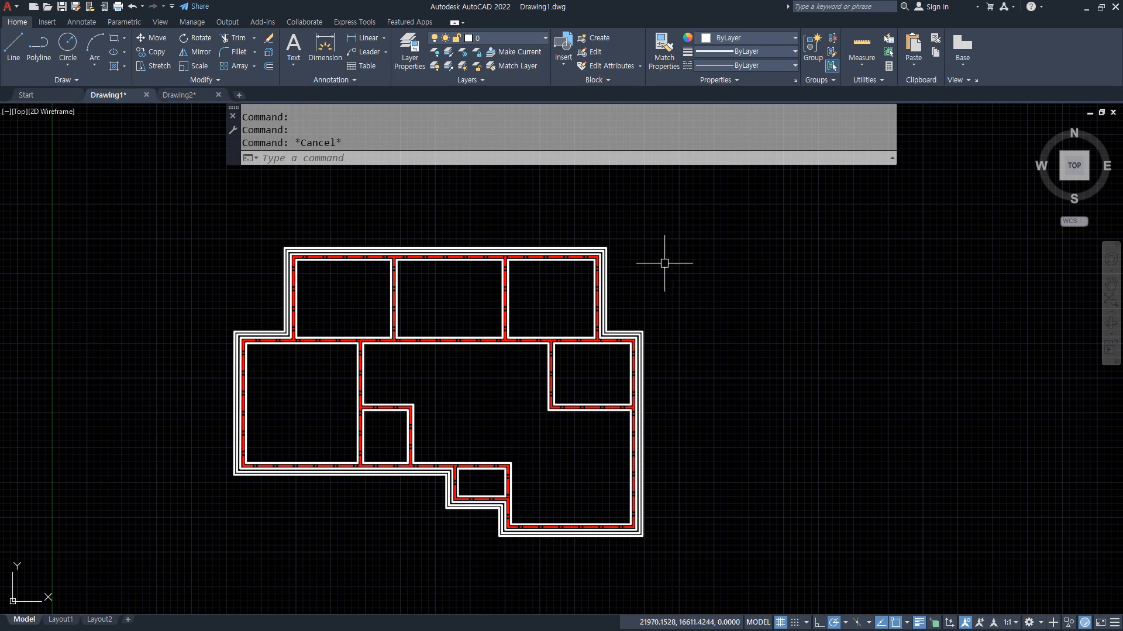
type("x")
key("Return")
left_click(142, 206)
left_click(768, 575)
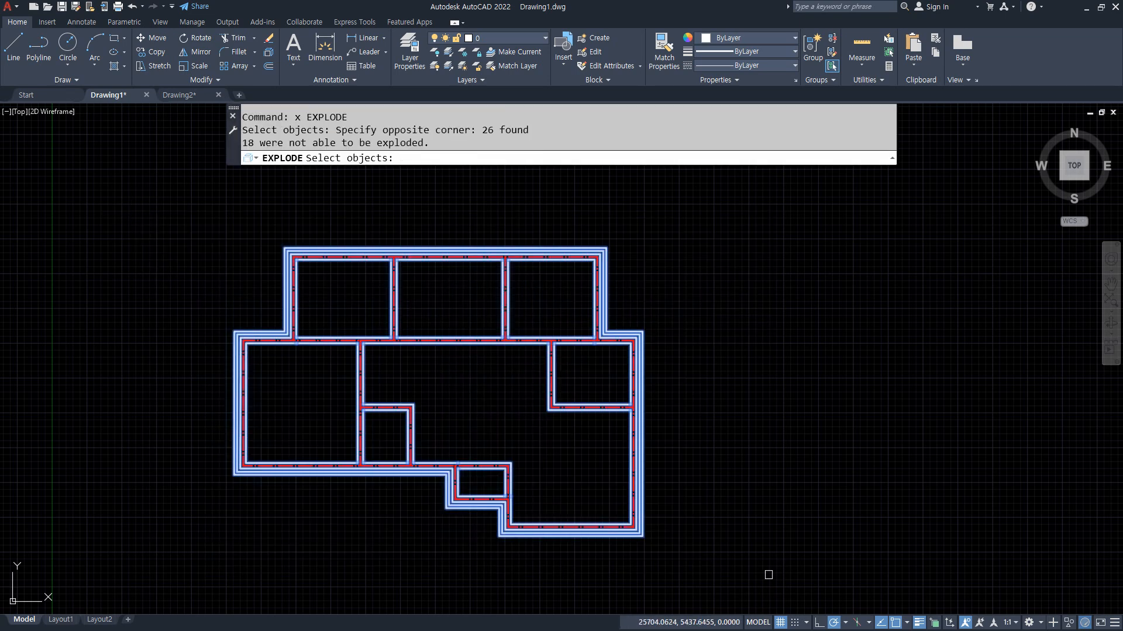
key("Escape")
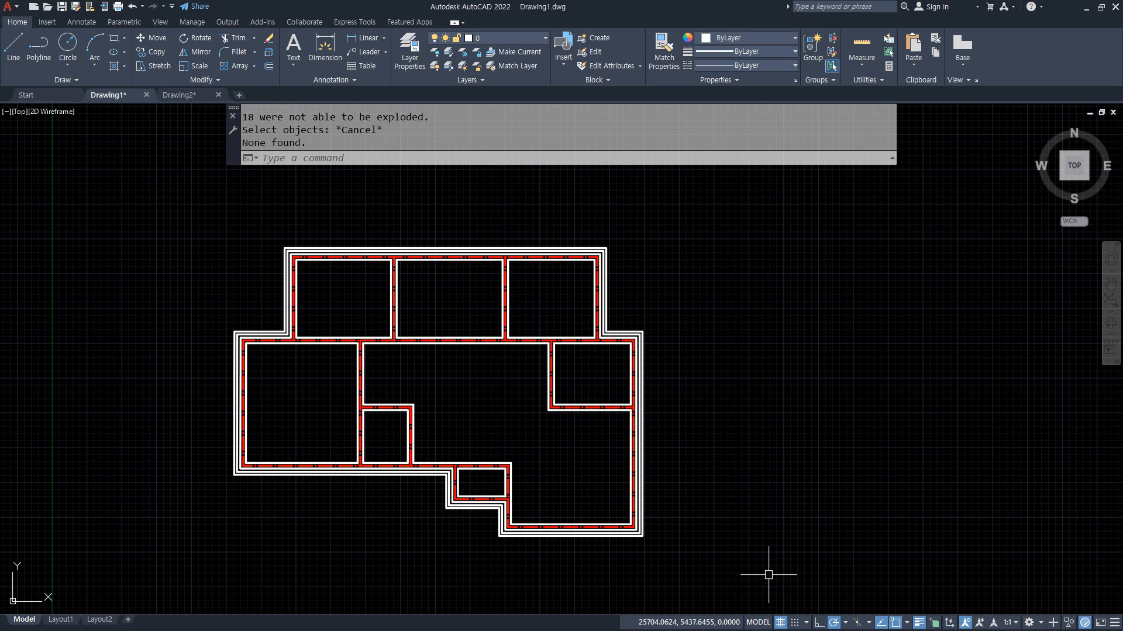
key("Escape")
Step: Explode all the wall multilines of the whole floor plan into individual lines
type("x")
key("Return")
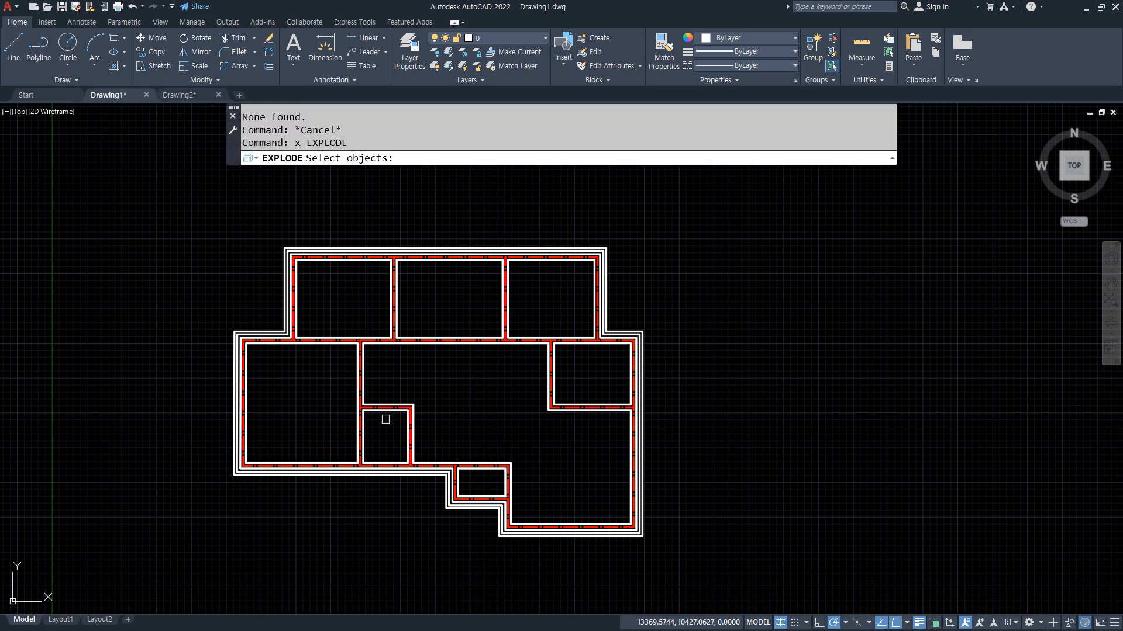
left_click(177, 177)
left_click(754, 564)
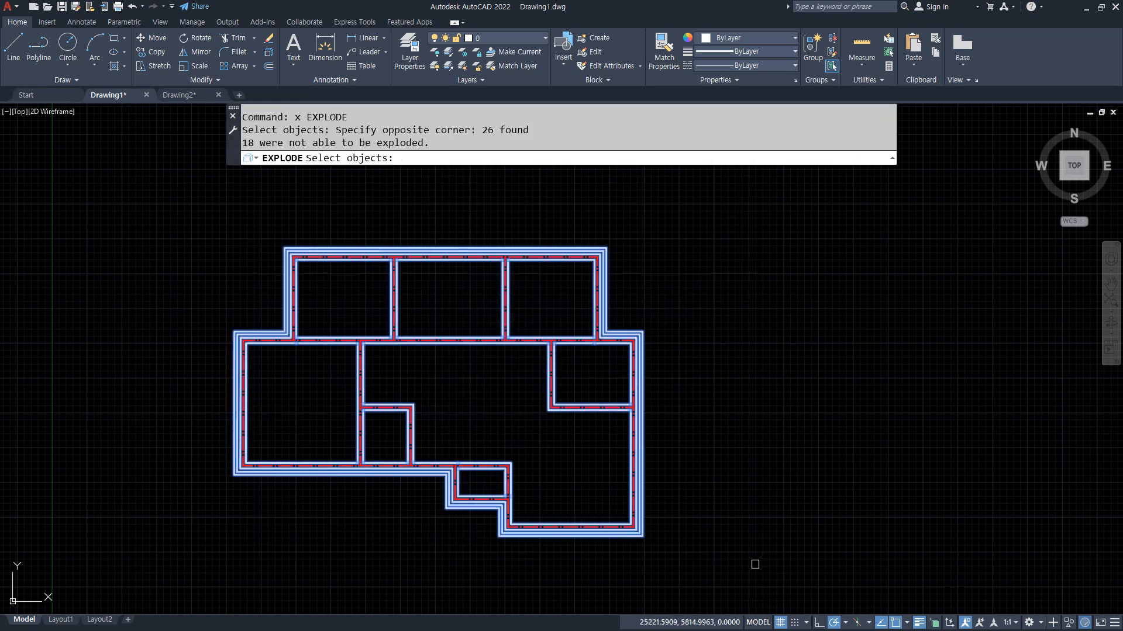
key("Return")
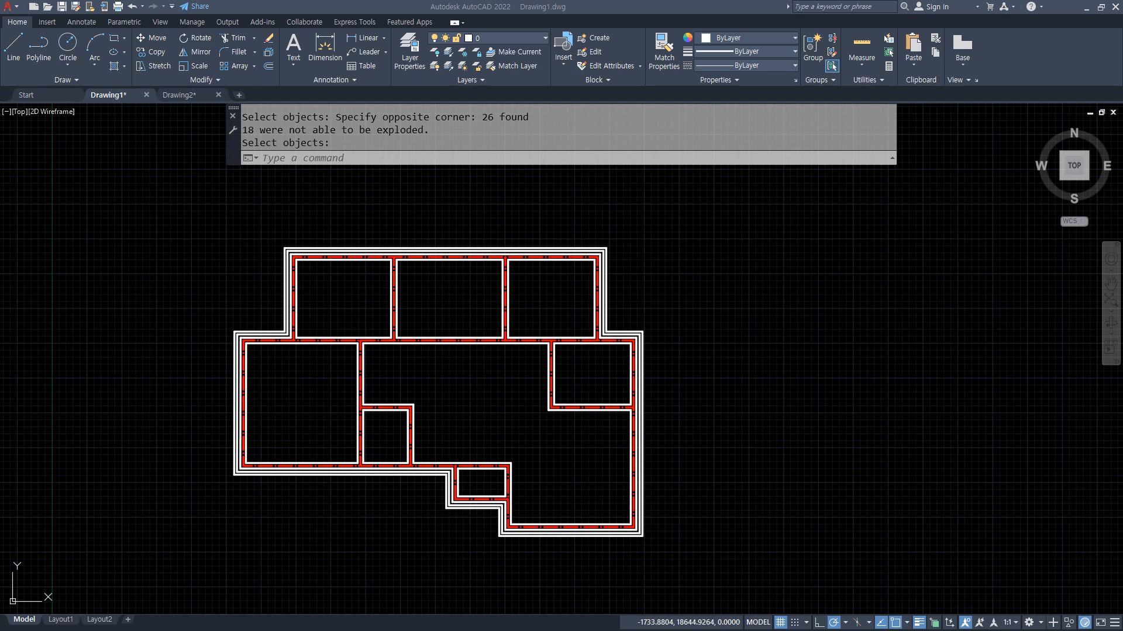
Step: Switch to the reference floor plan image and examine the window openings in the lower exterior wall
left_click_drag(0, 91, 462, 92)
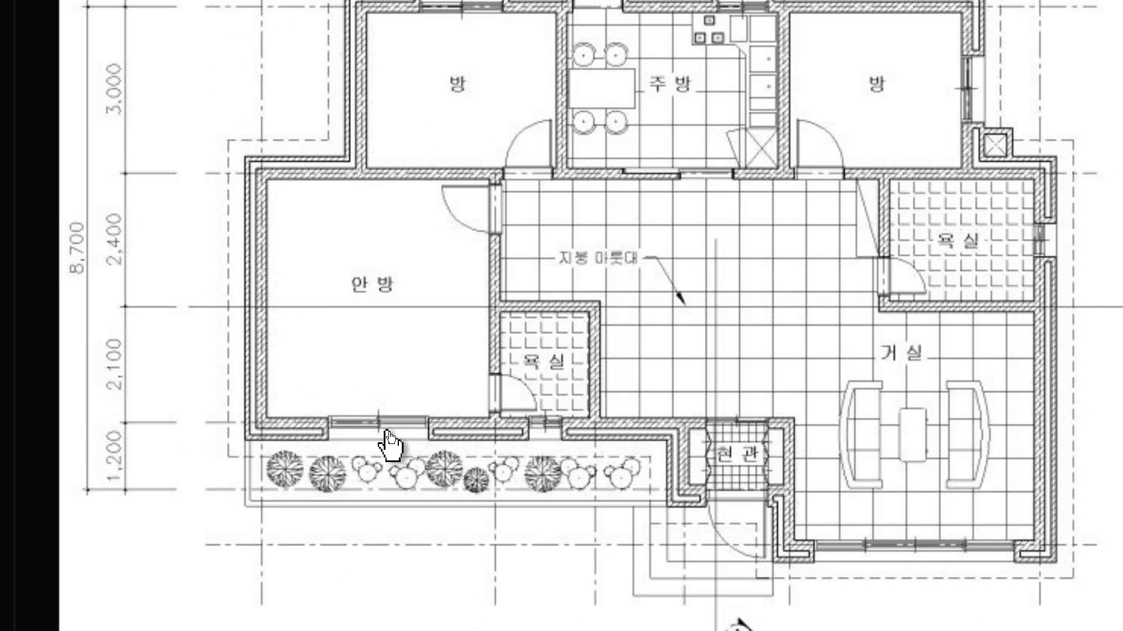